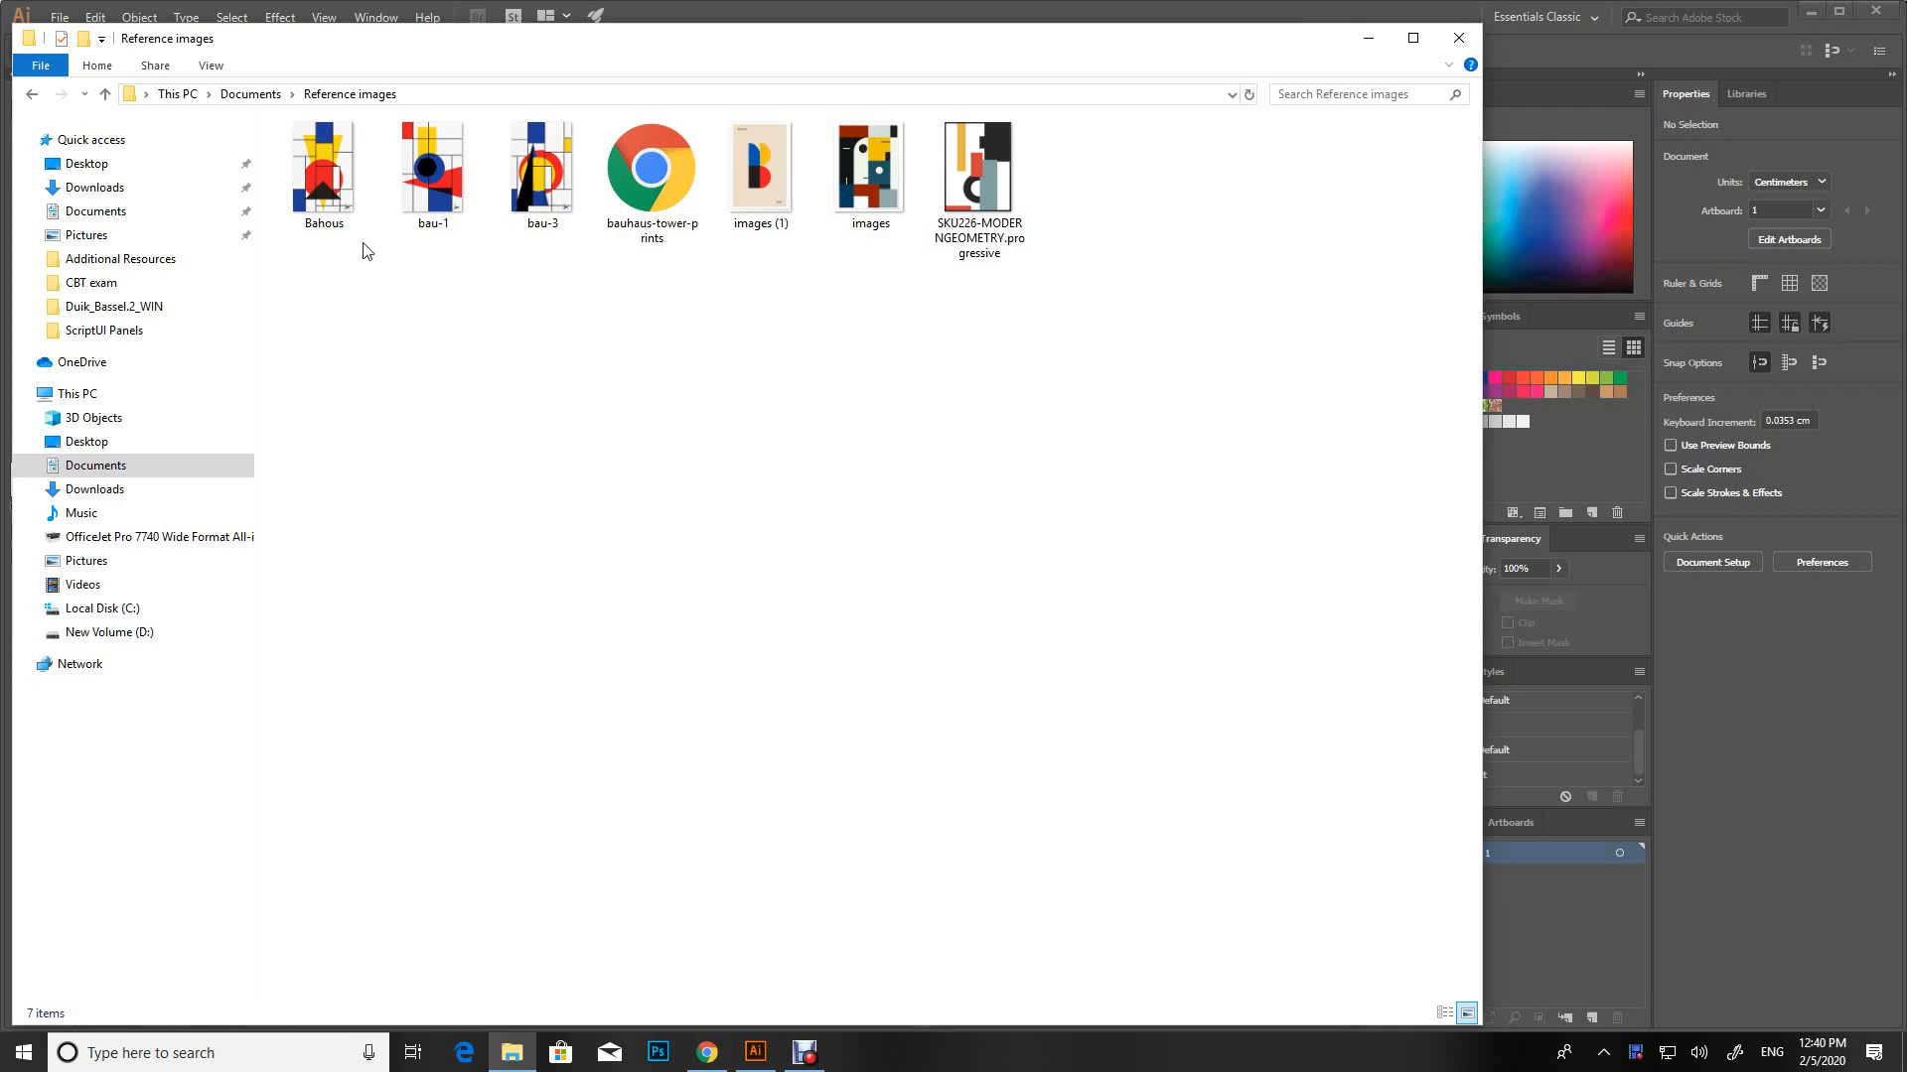
Switch to Chrome and search the web for "bahus font" in a new tab, viewing the image results
click(347, 216)
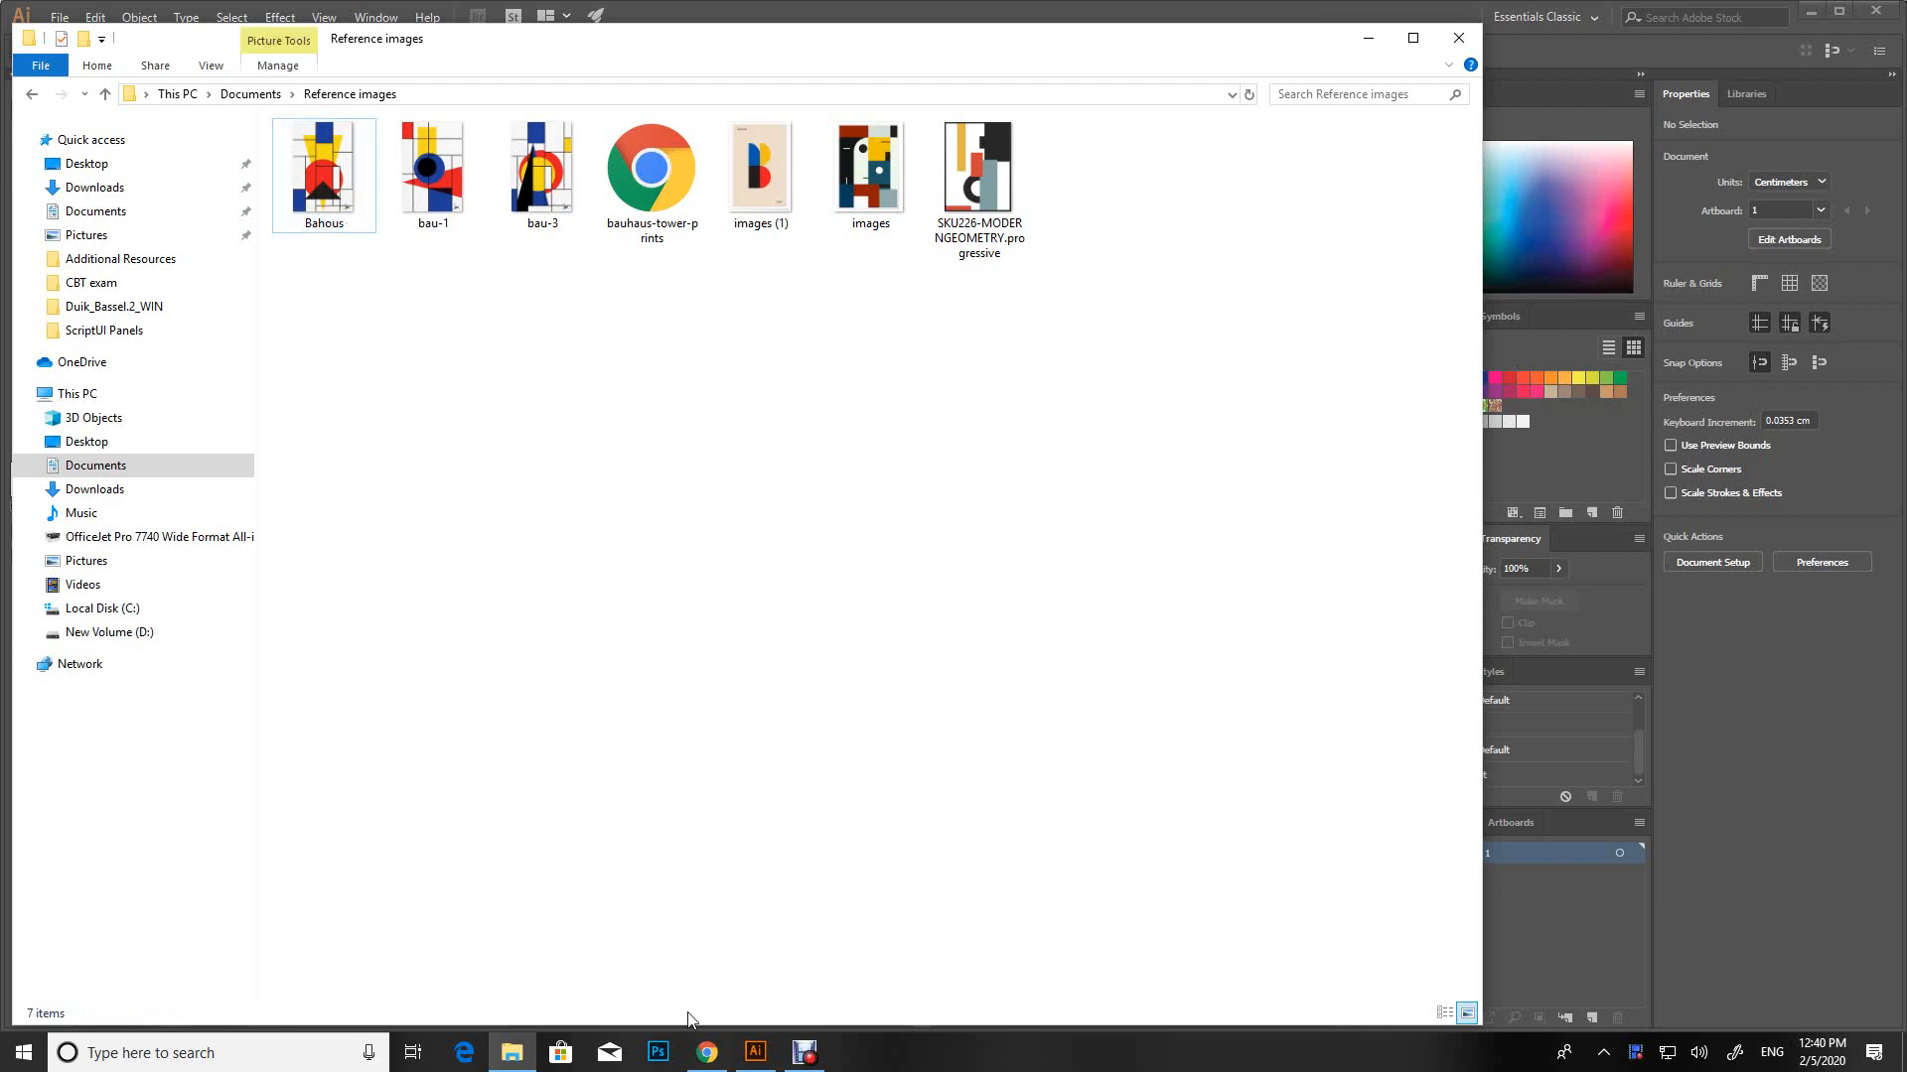
click(706, 1052)
click(1647, 33)
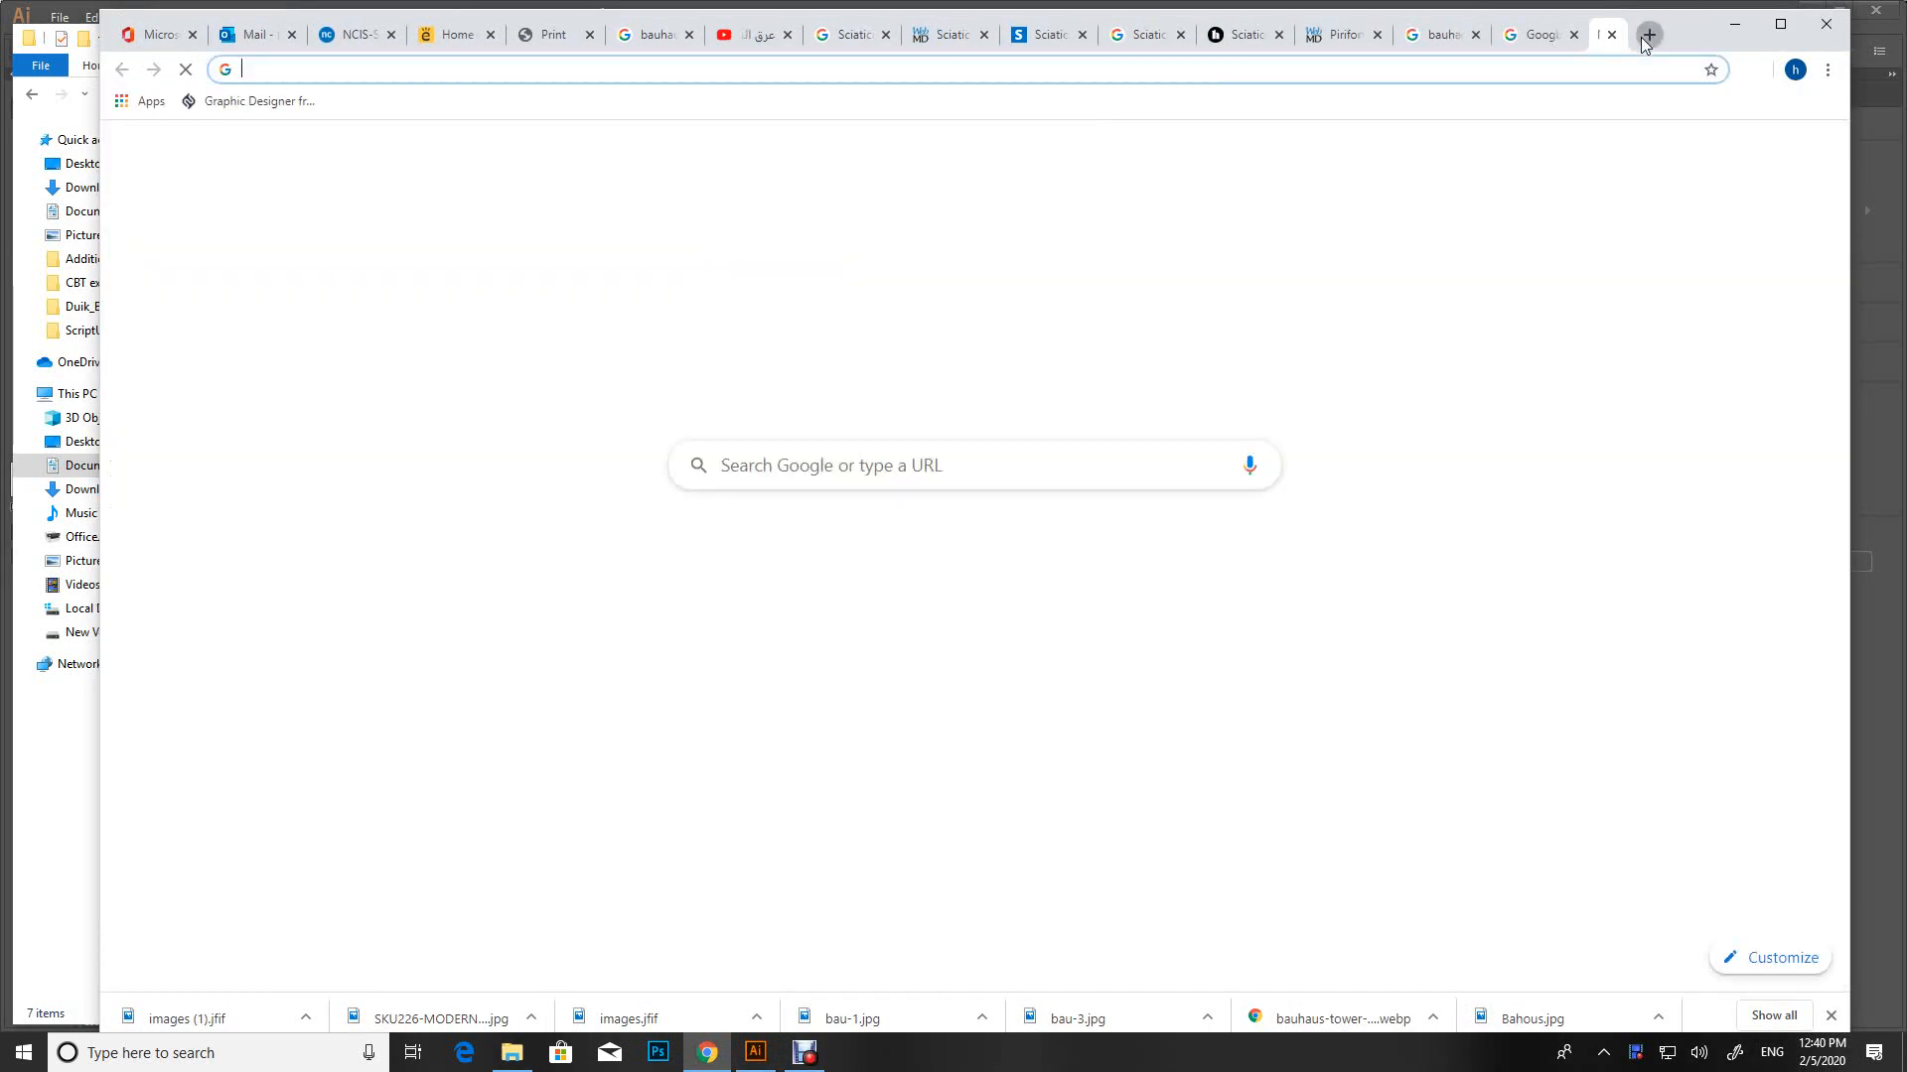
text(bahu)
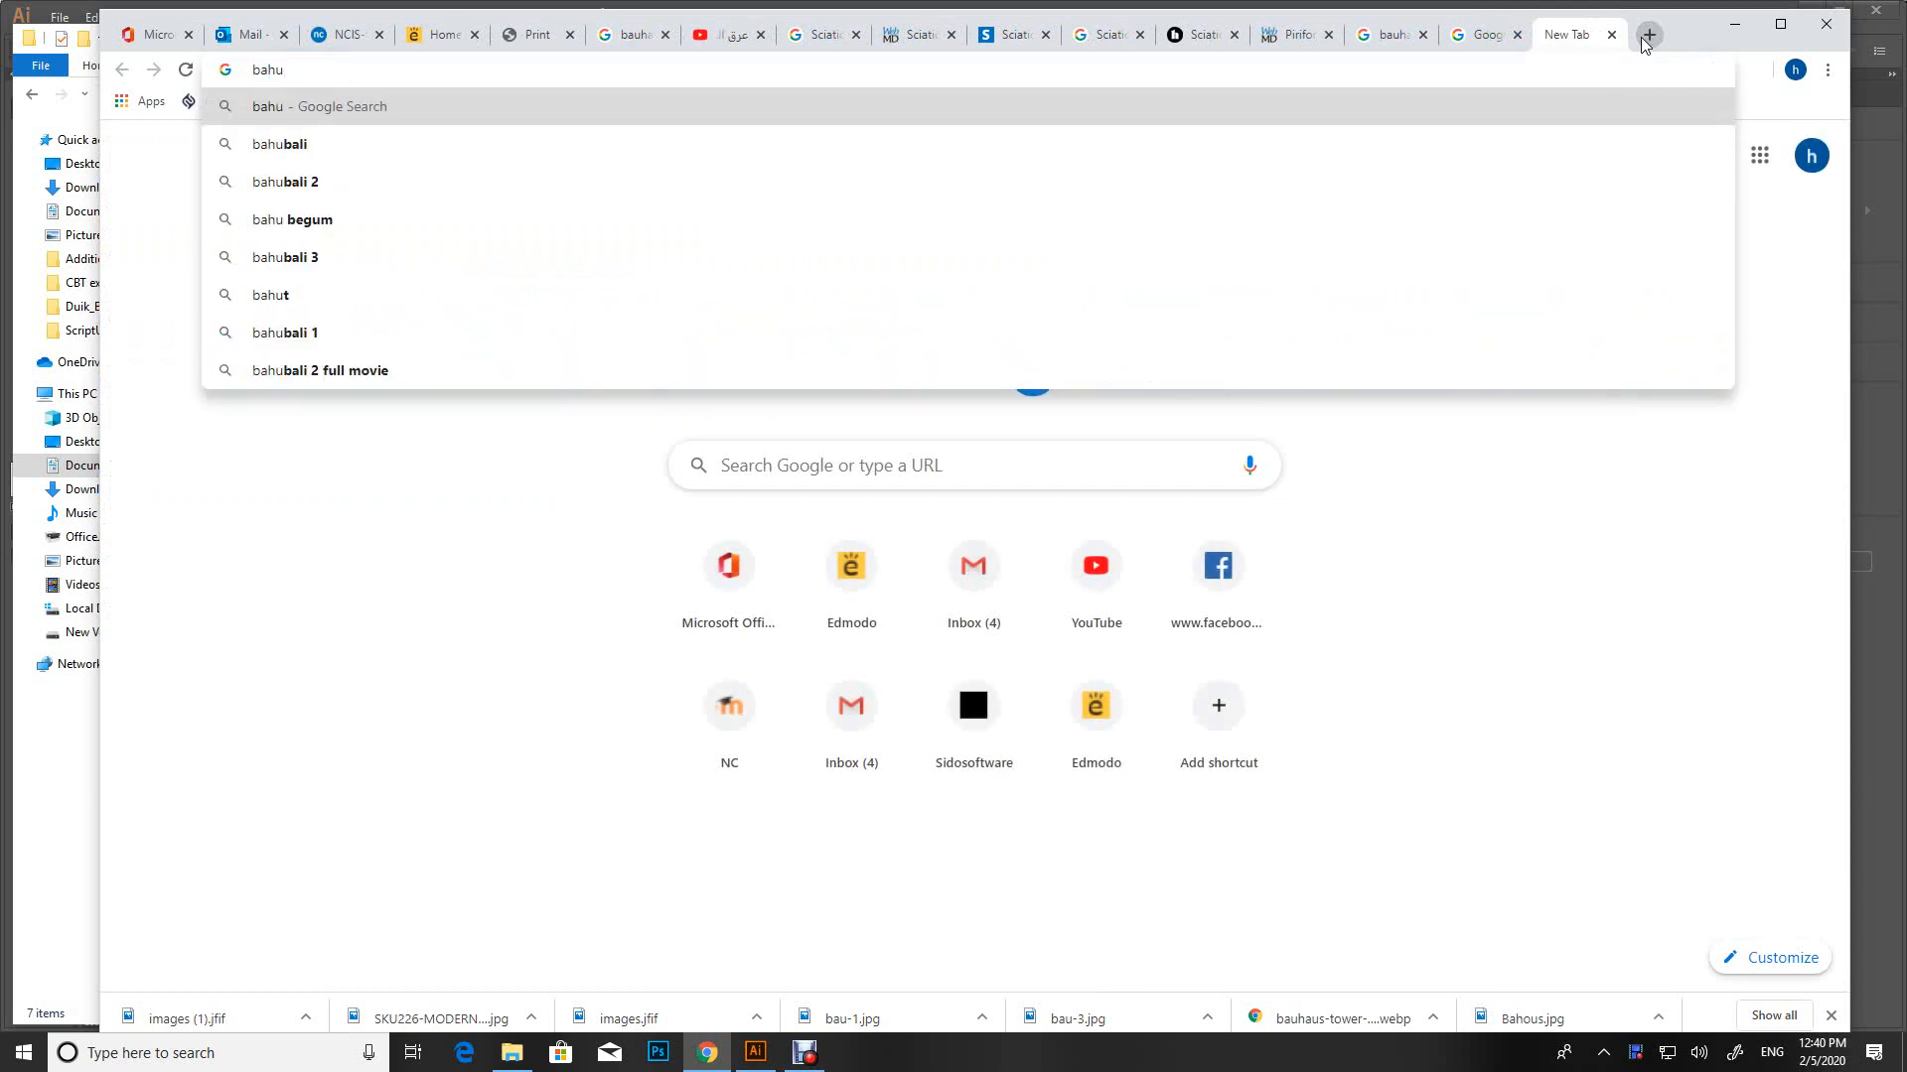
text(s font)
key(Return)
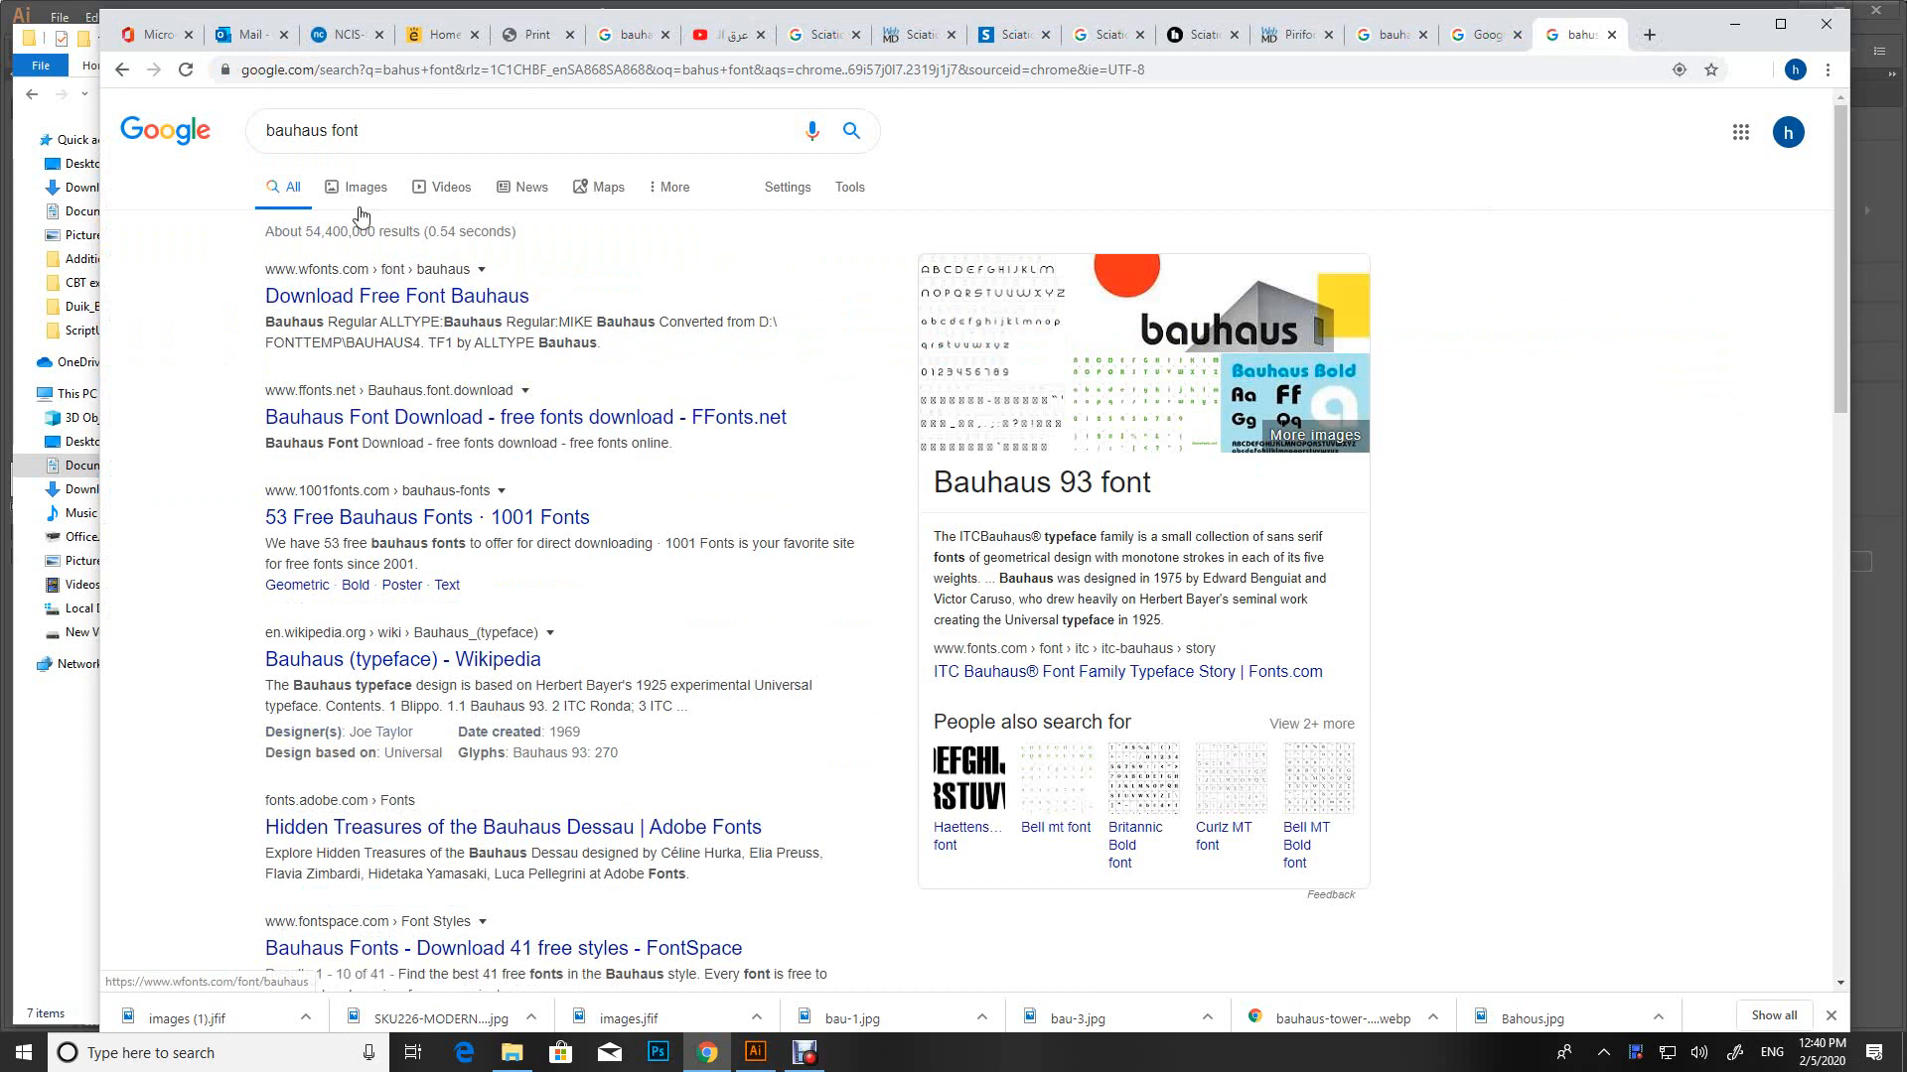
click(360, 187)
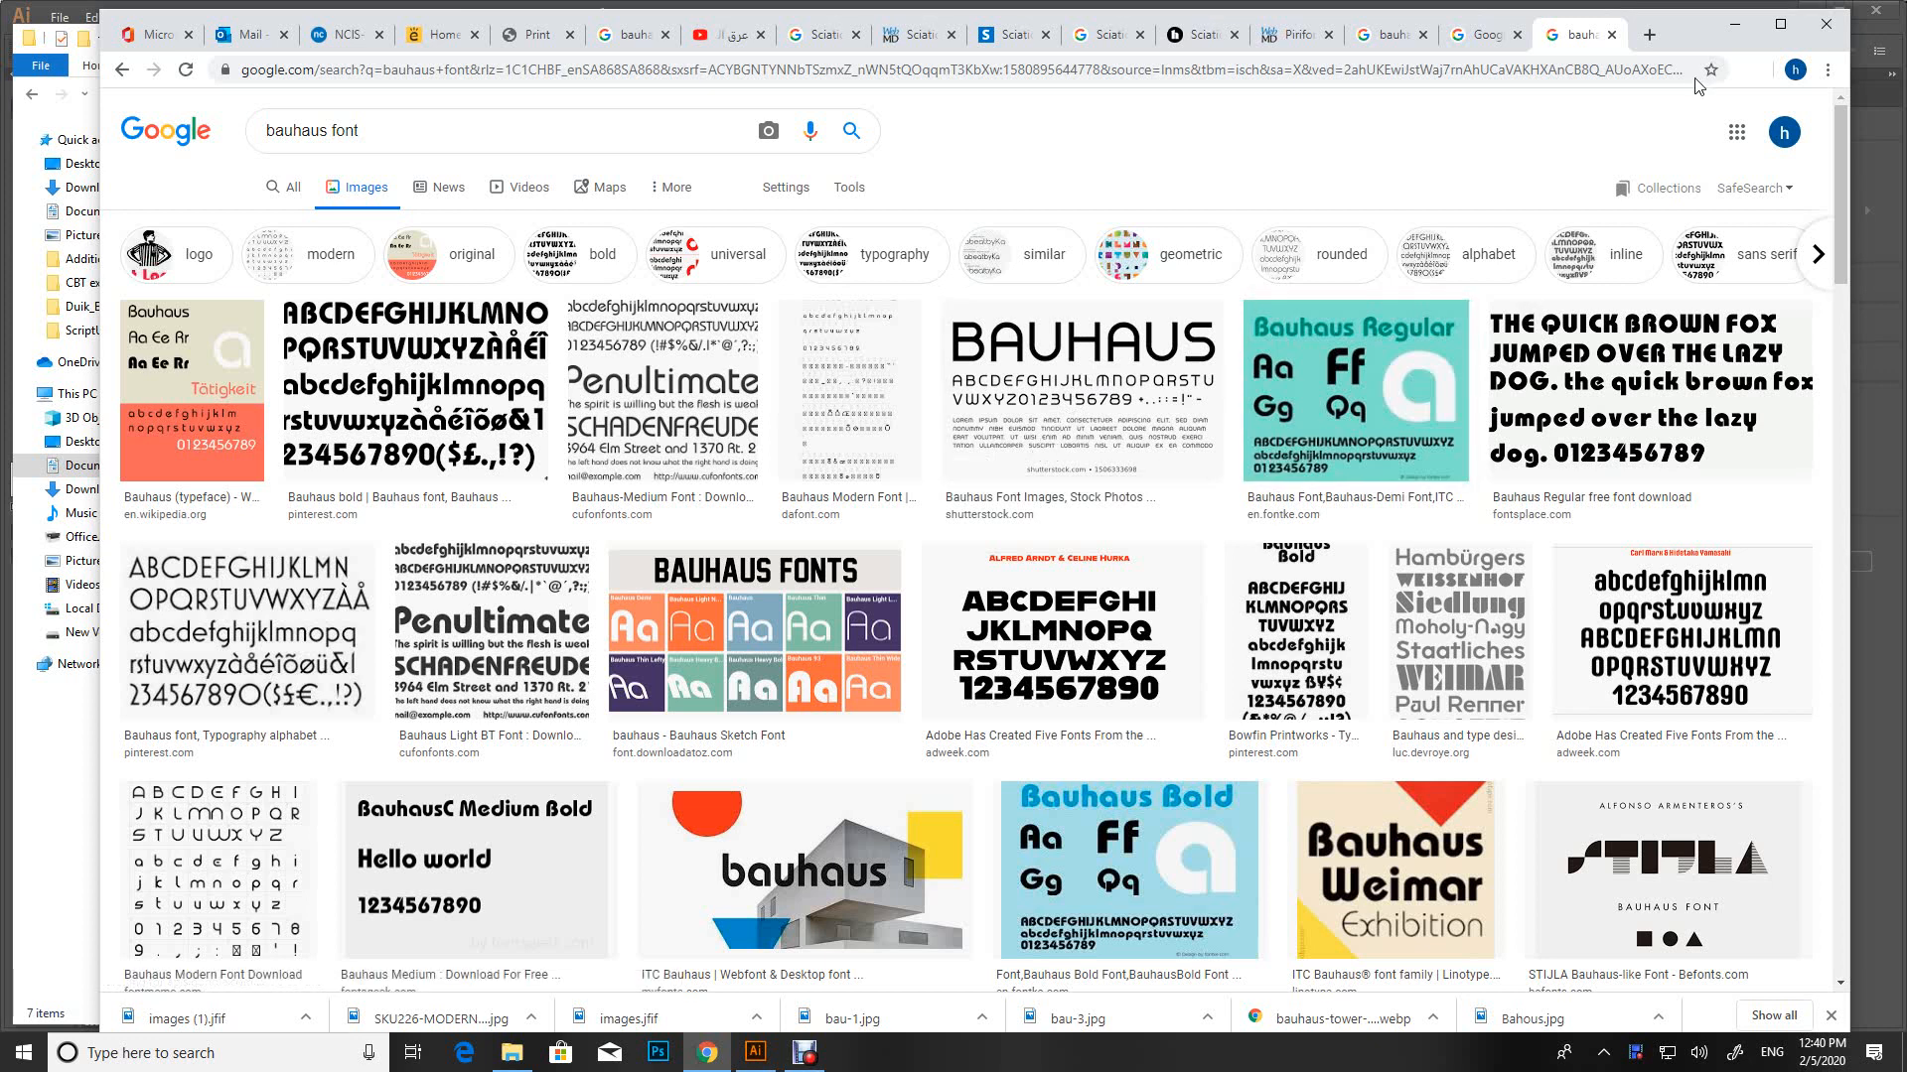
click(1738, 32)
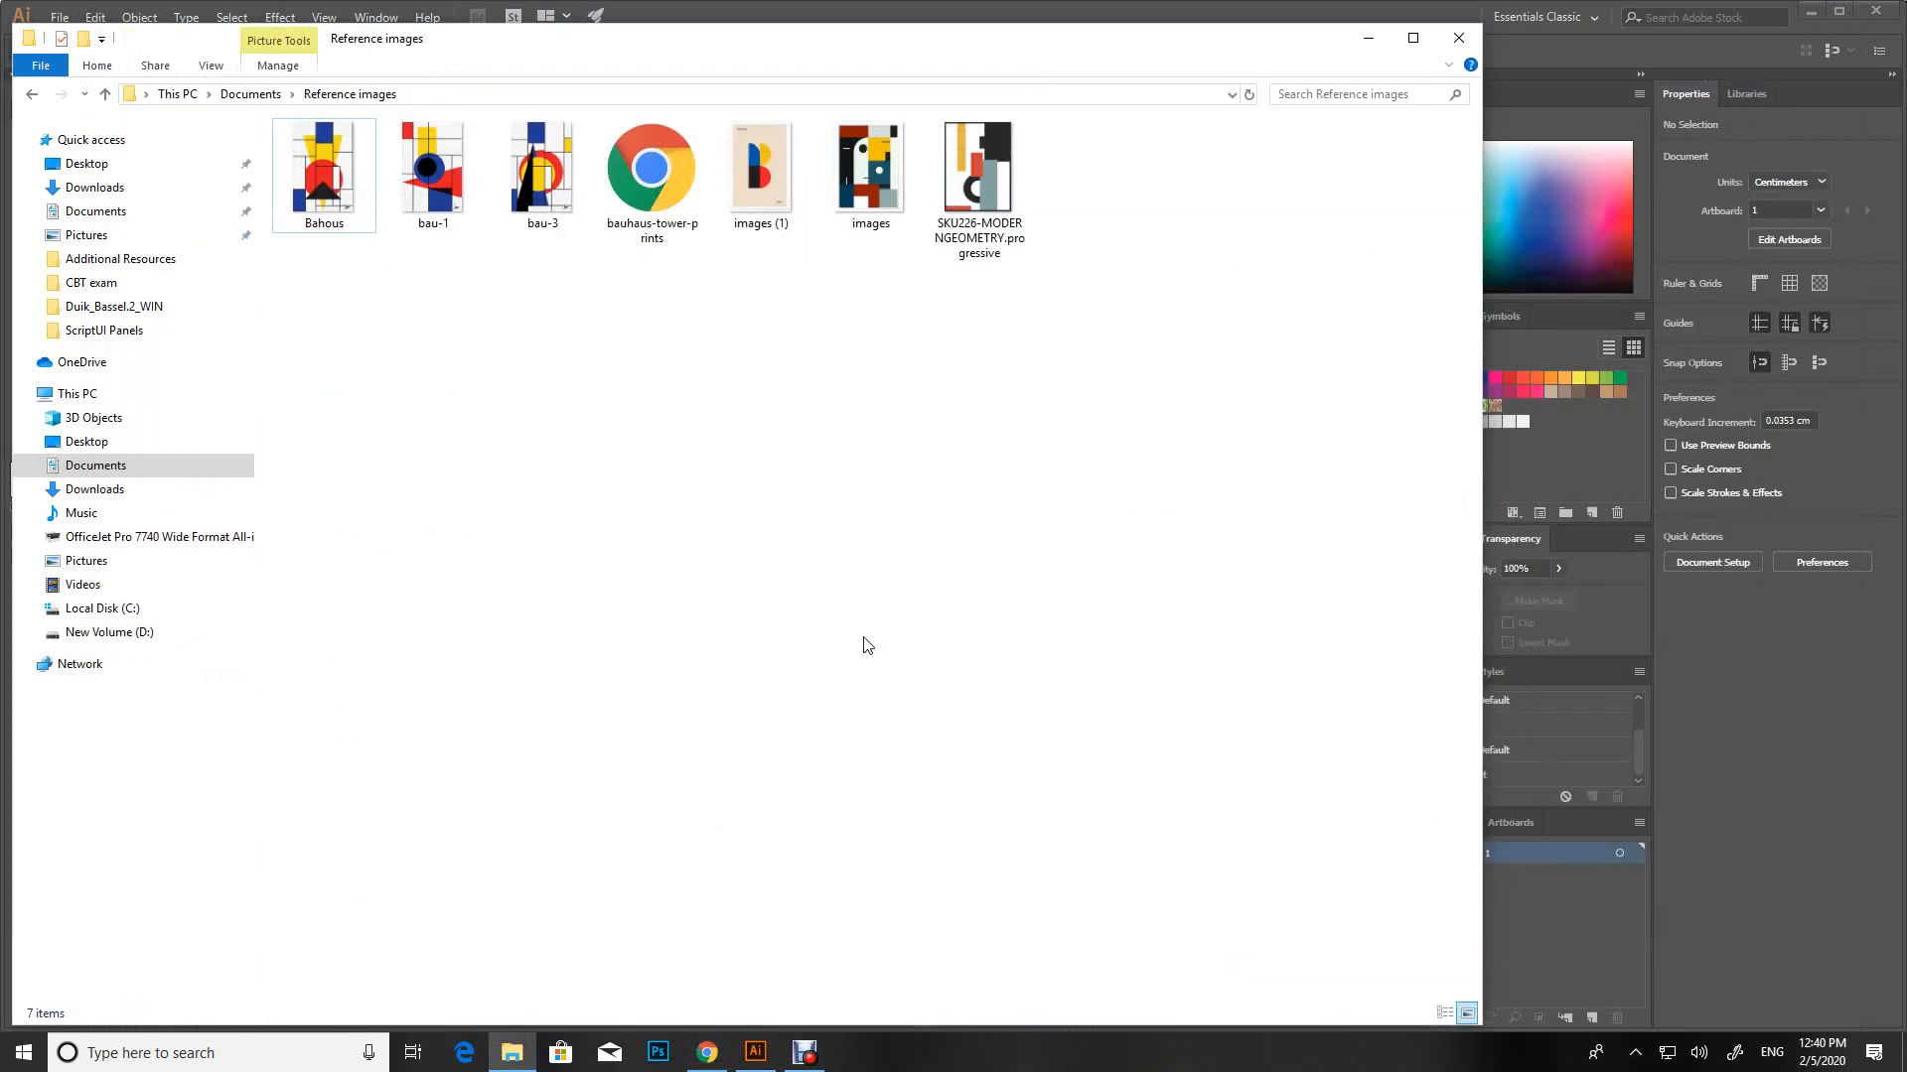
Switch to Illustrator and place the Bahous image from the Reference images folder at the artboard's upper-left corner
click(337, 182)
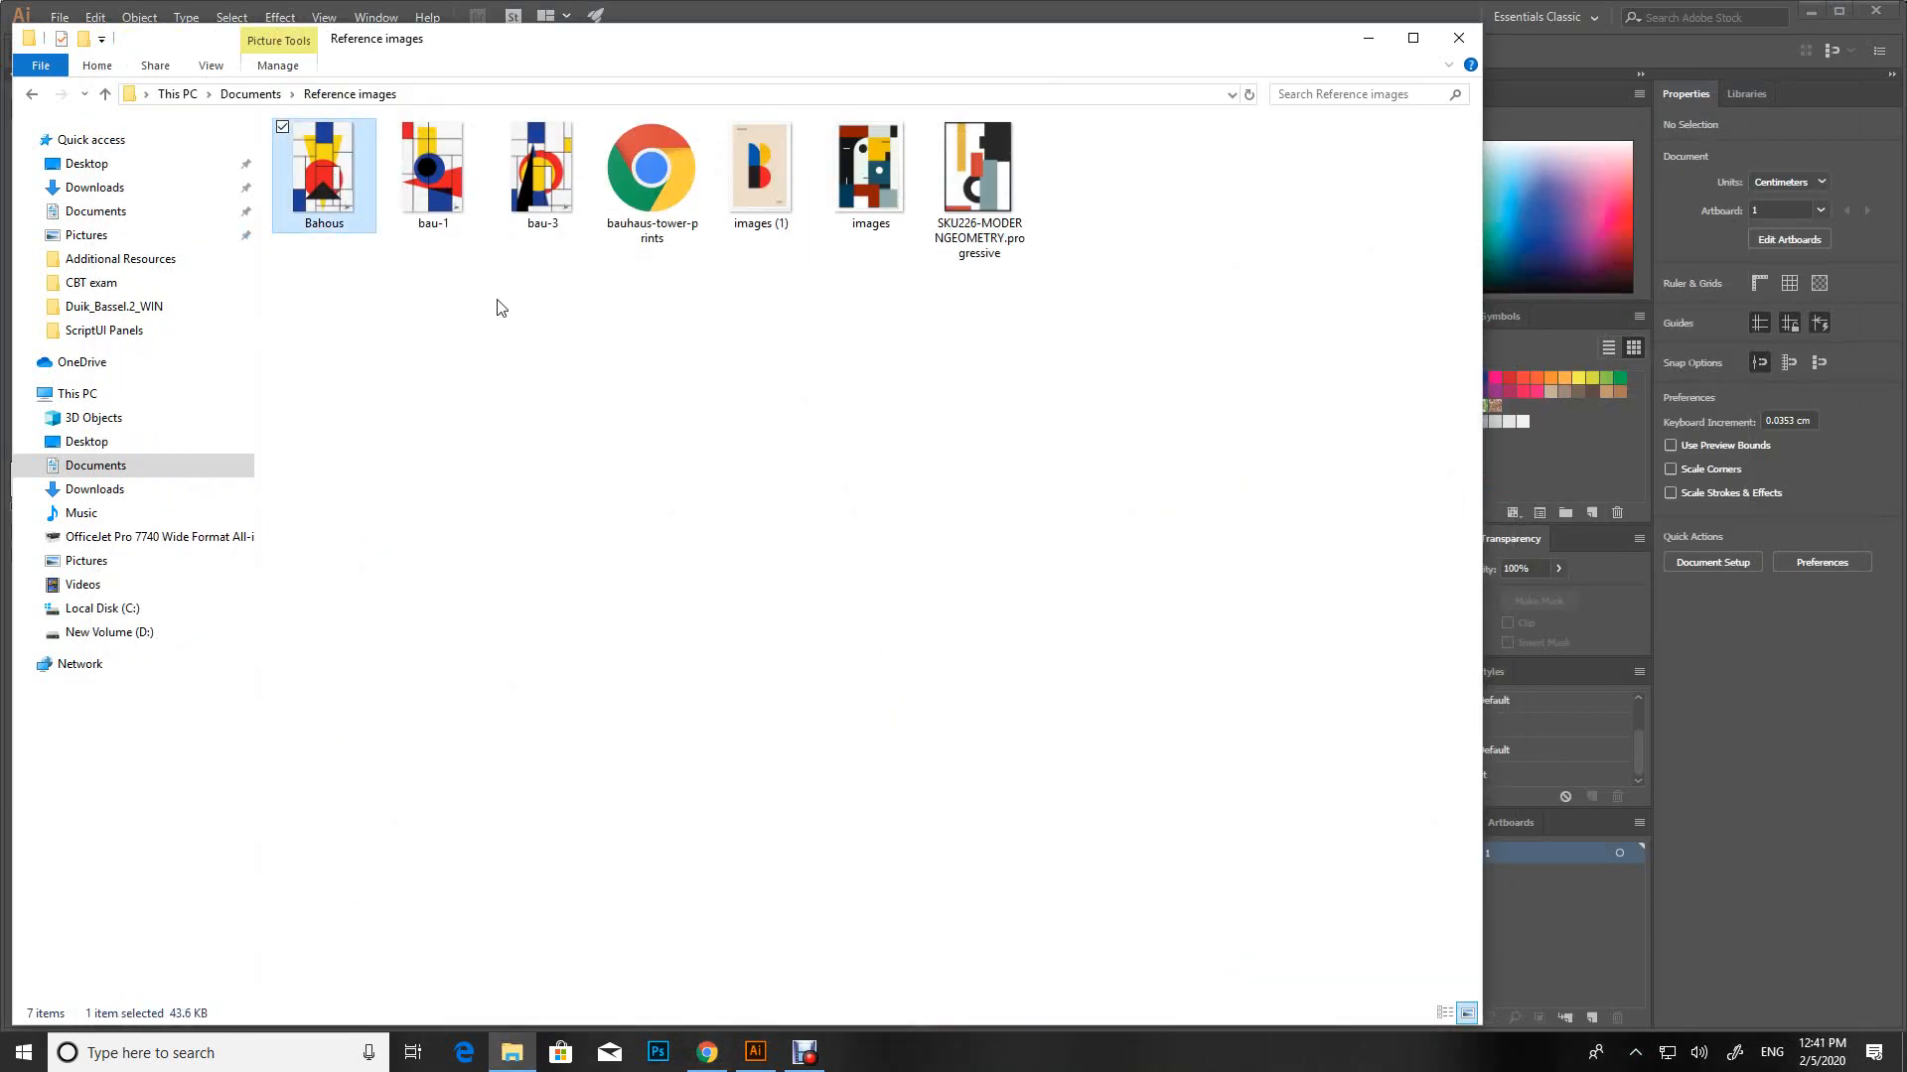
click(477, 319)
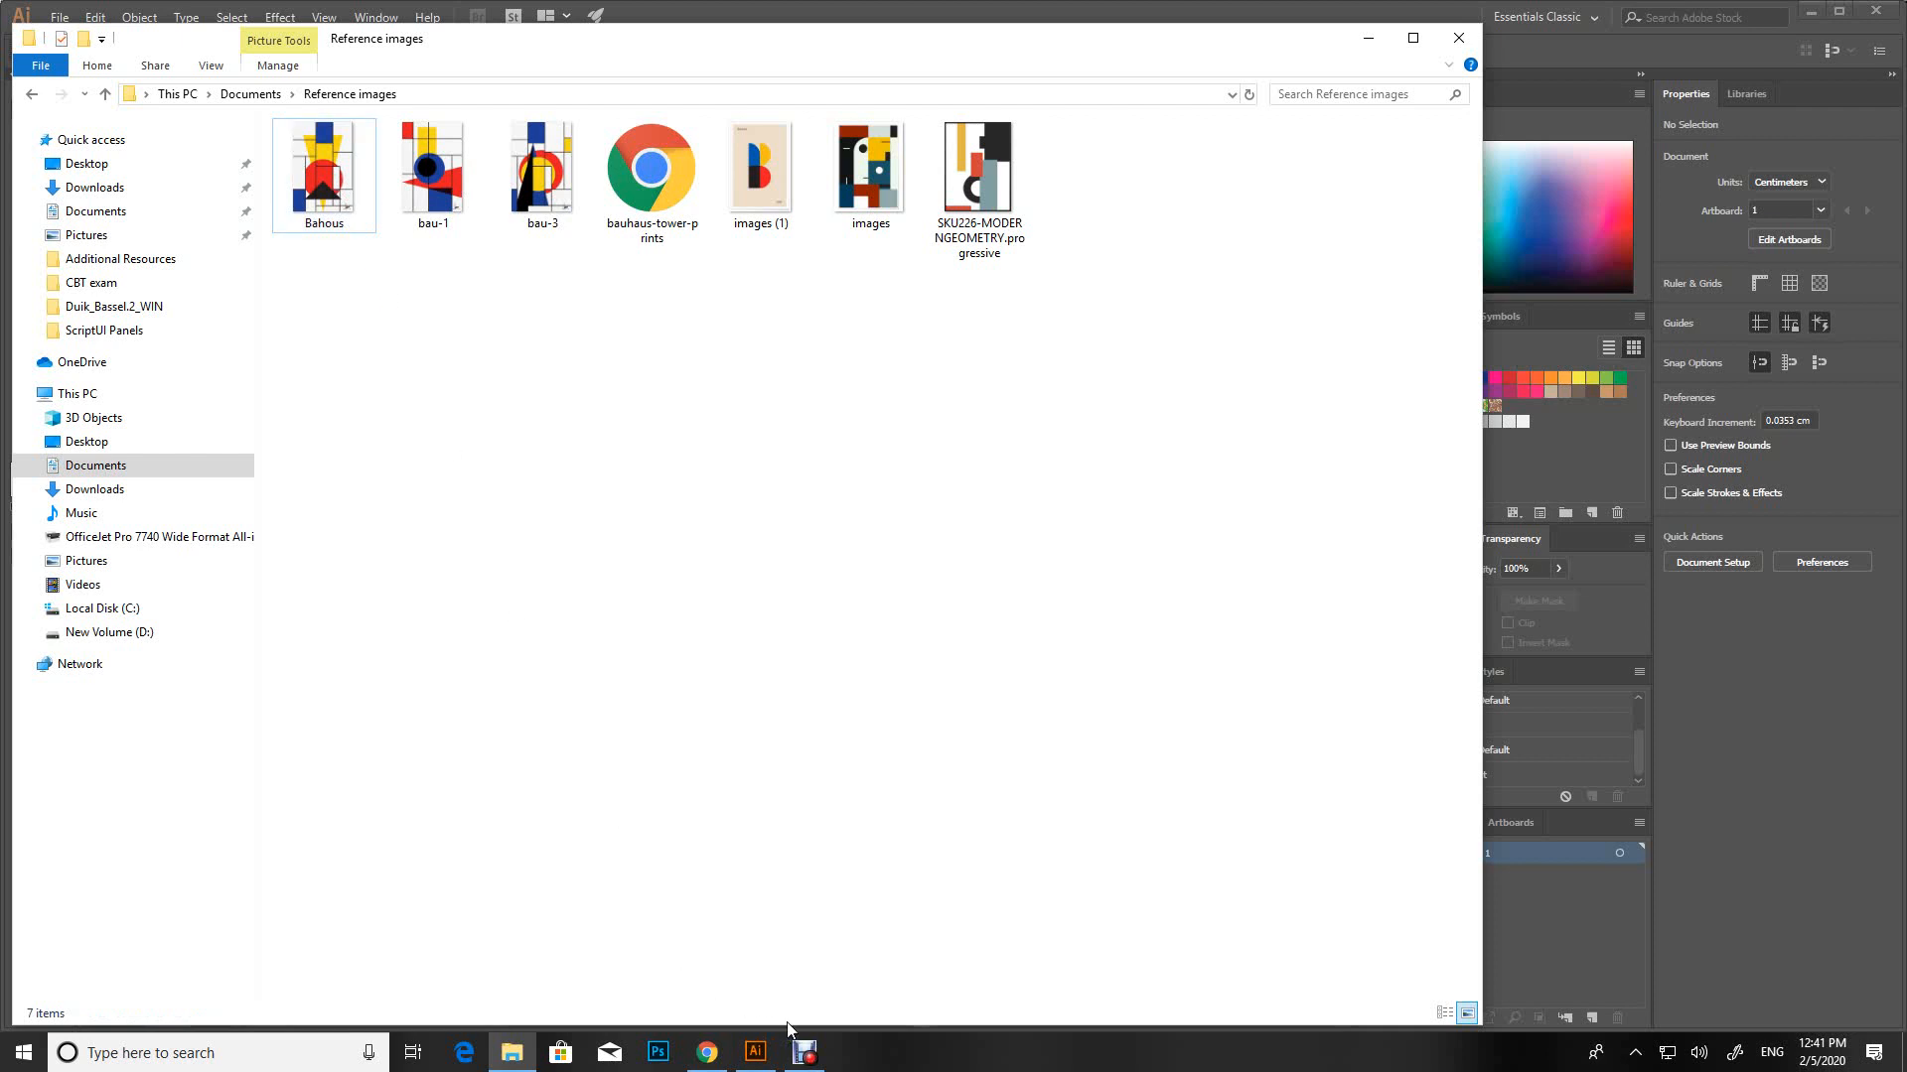
click(763, 1065)
click(59, 16)
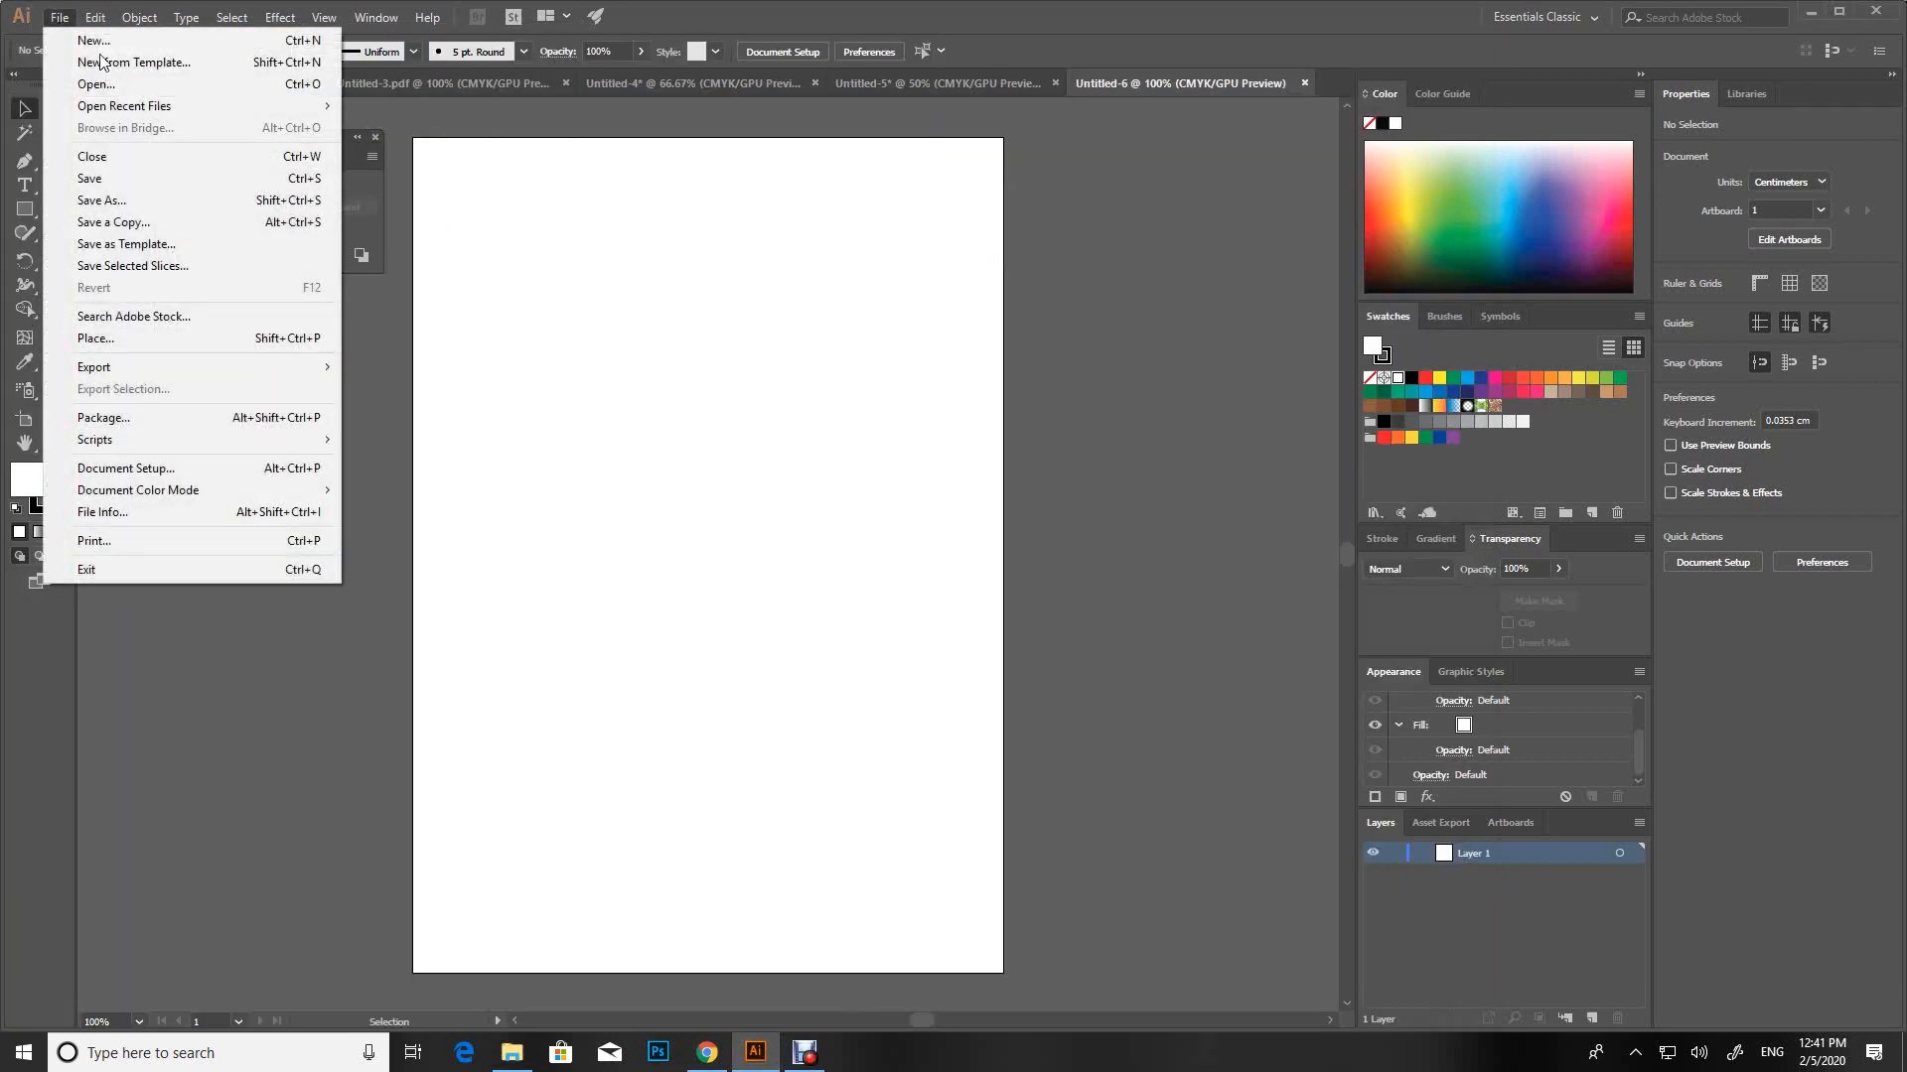
click(226, 337)
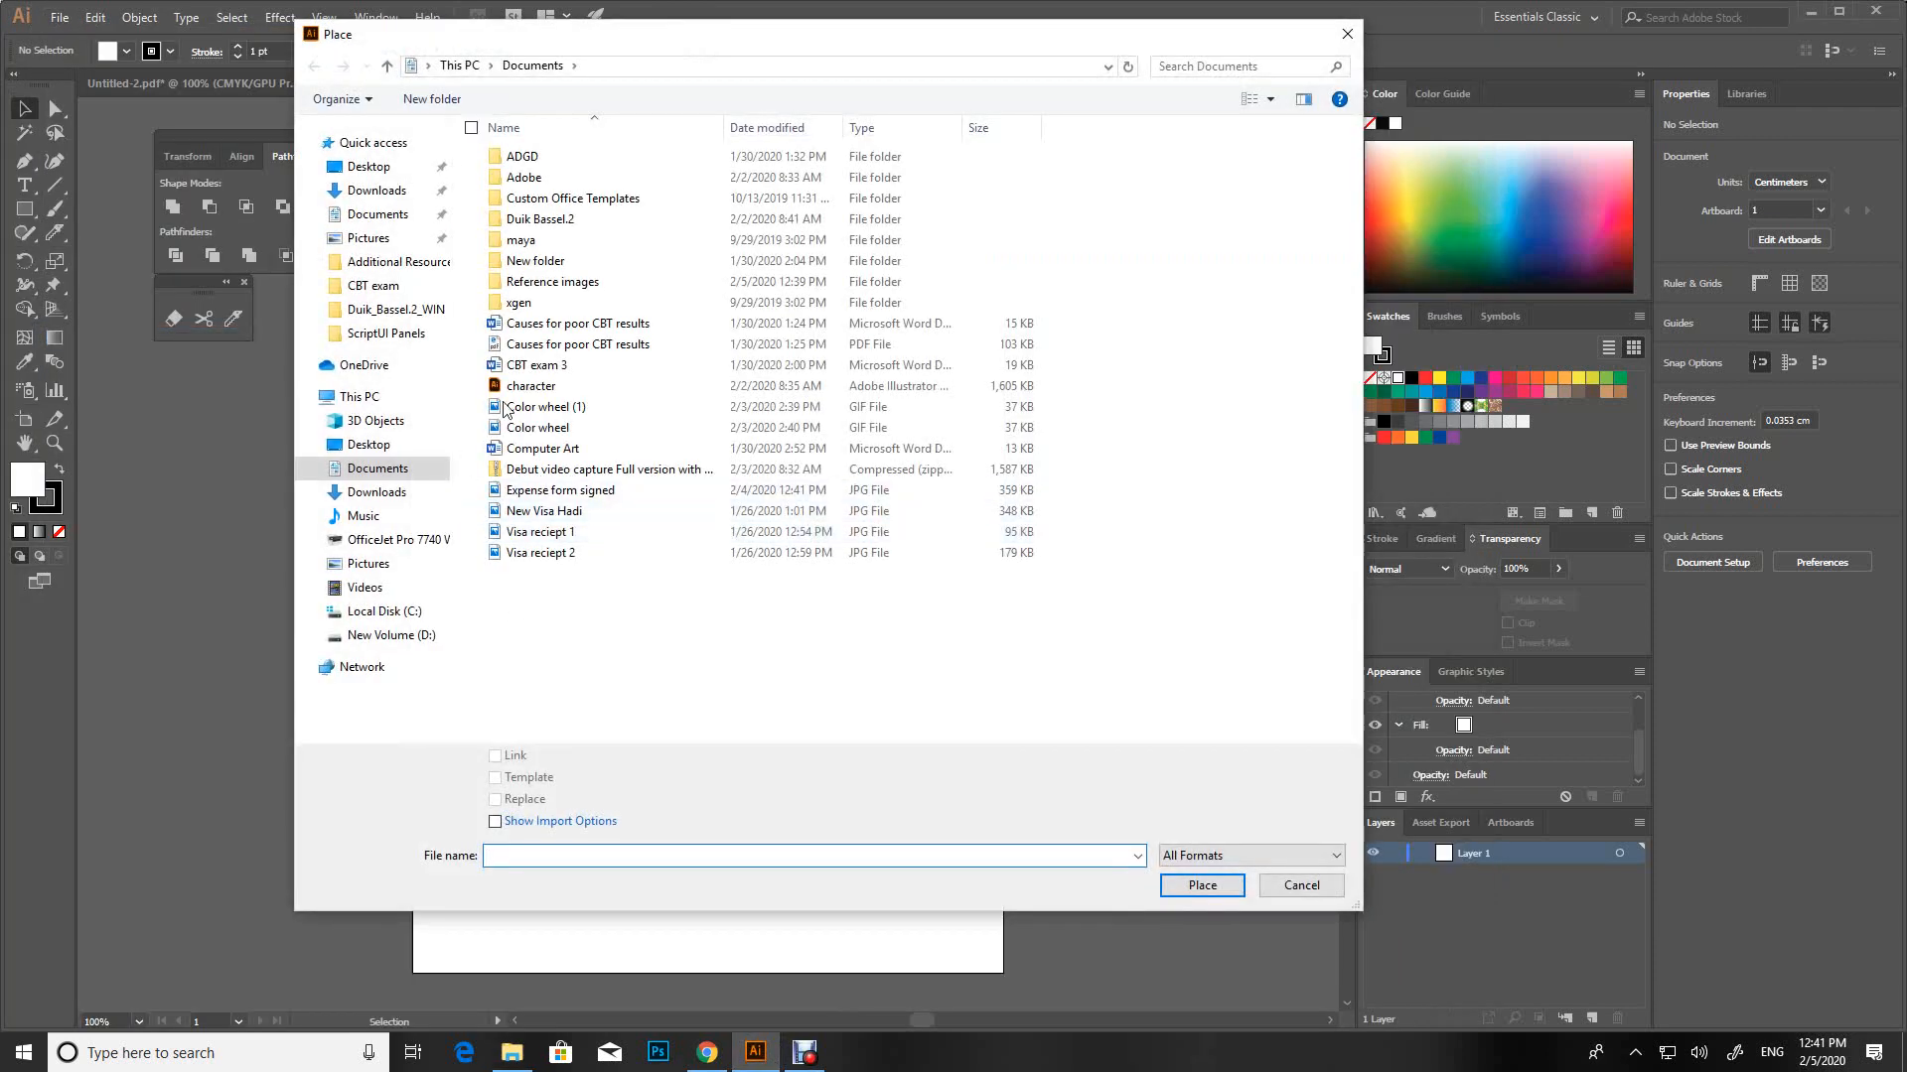
click(623, 282)
double_click(623, 282)
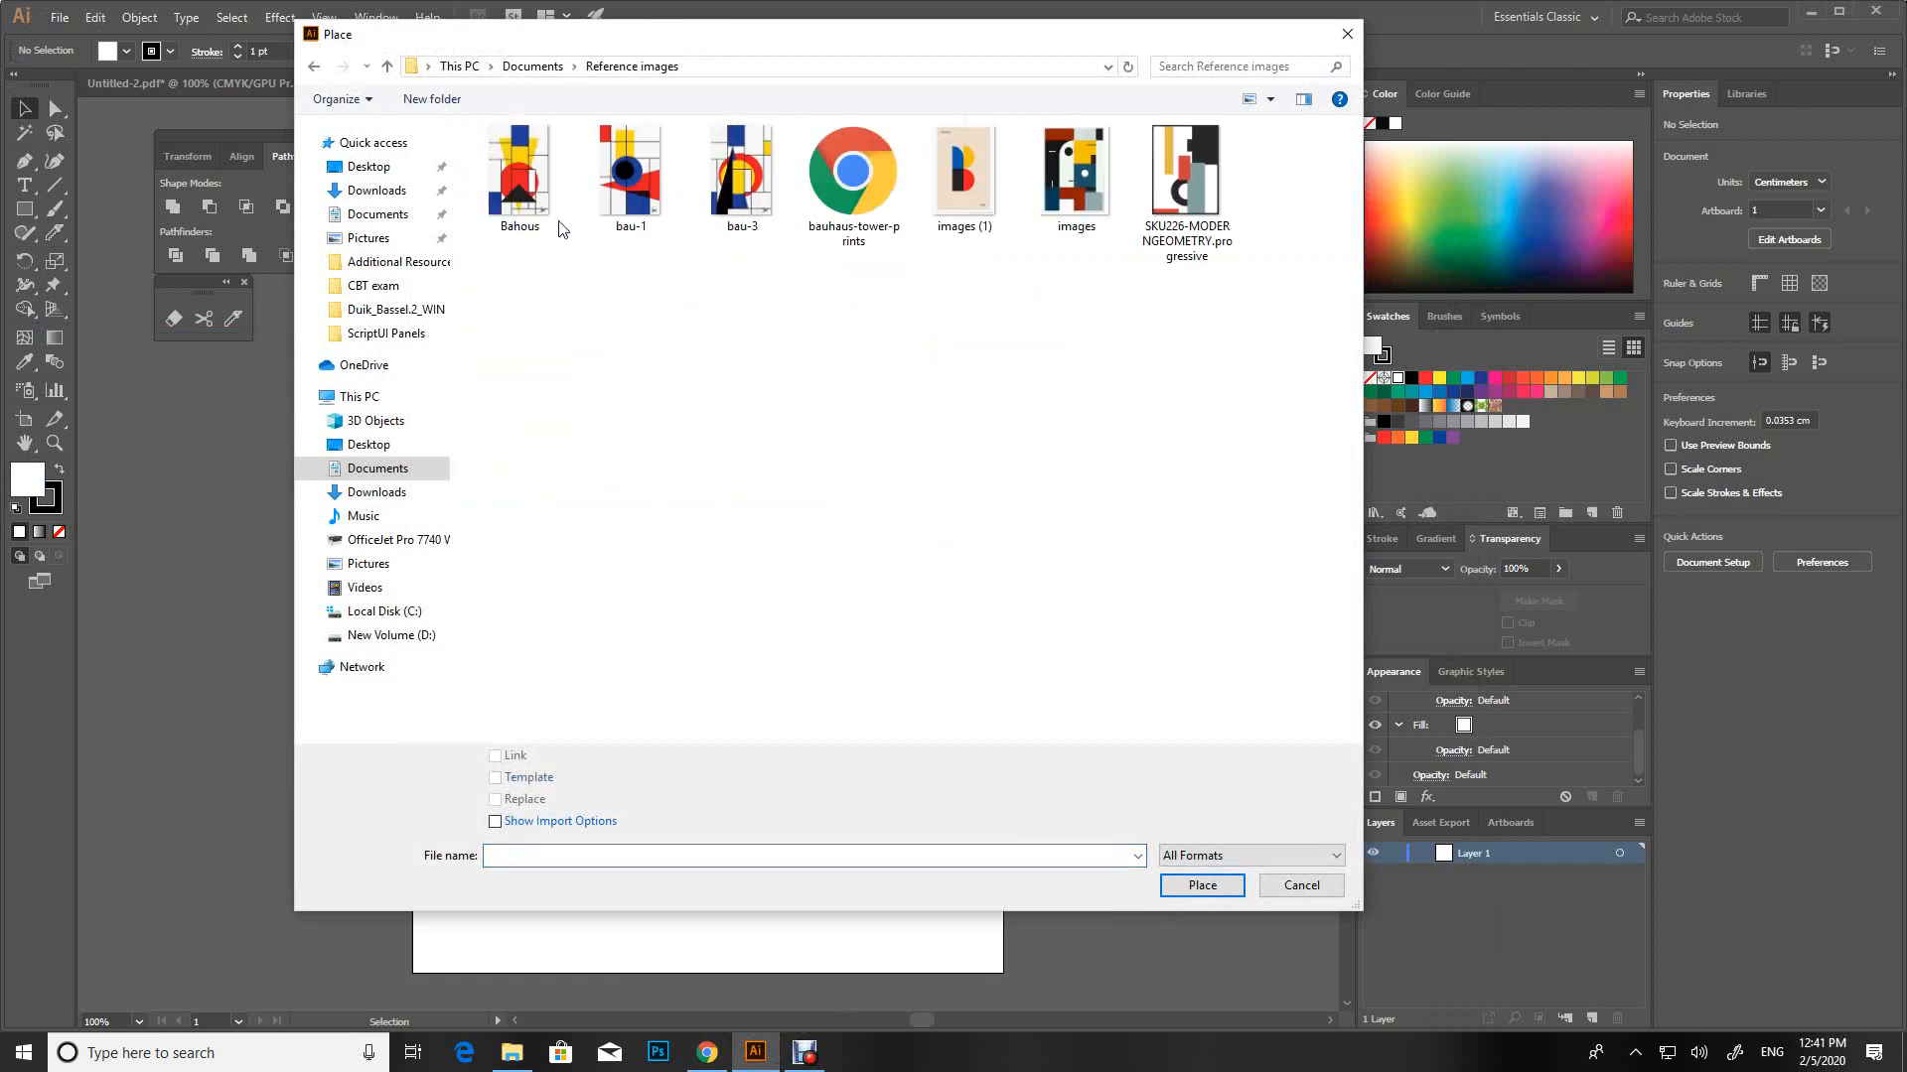
click(561, 228)
click(1227, 886)
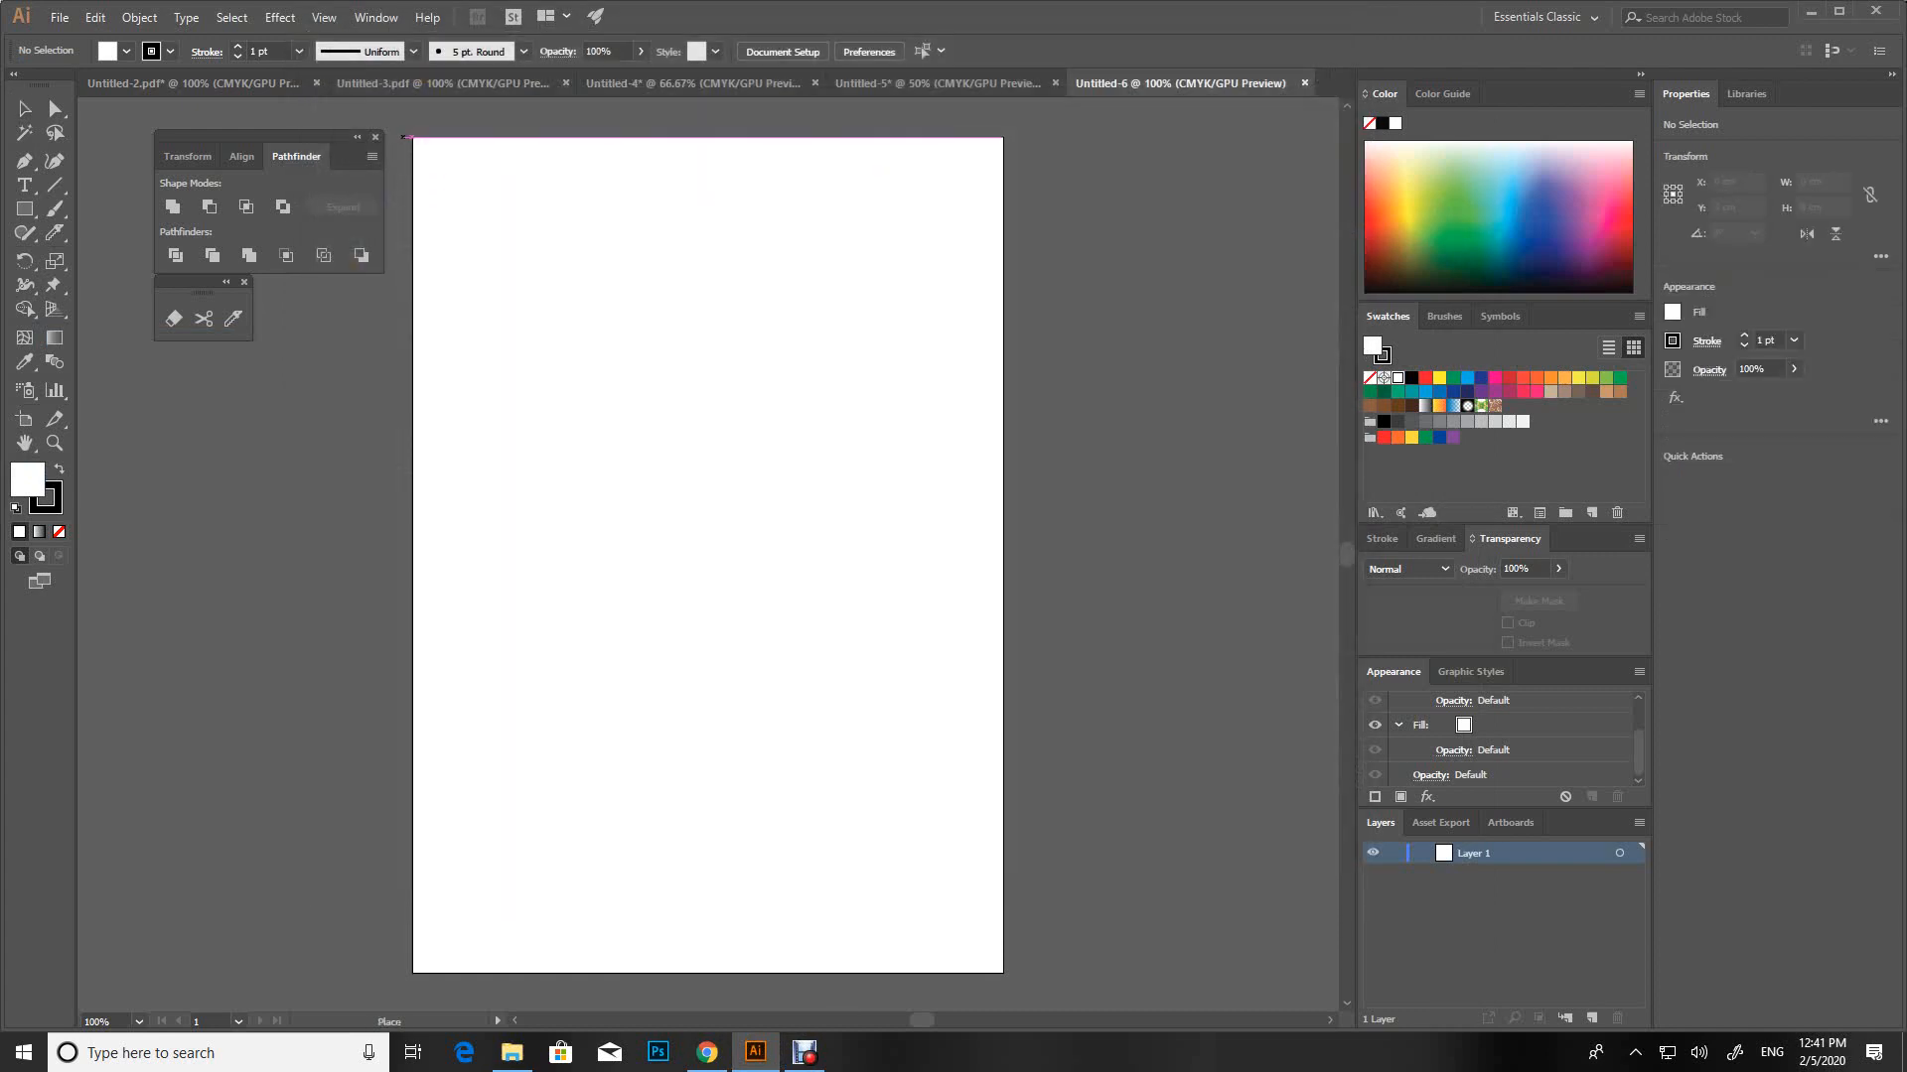
click(413, 137)
key(ctrl+2)
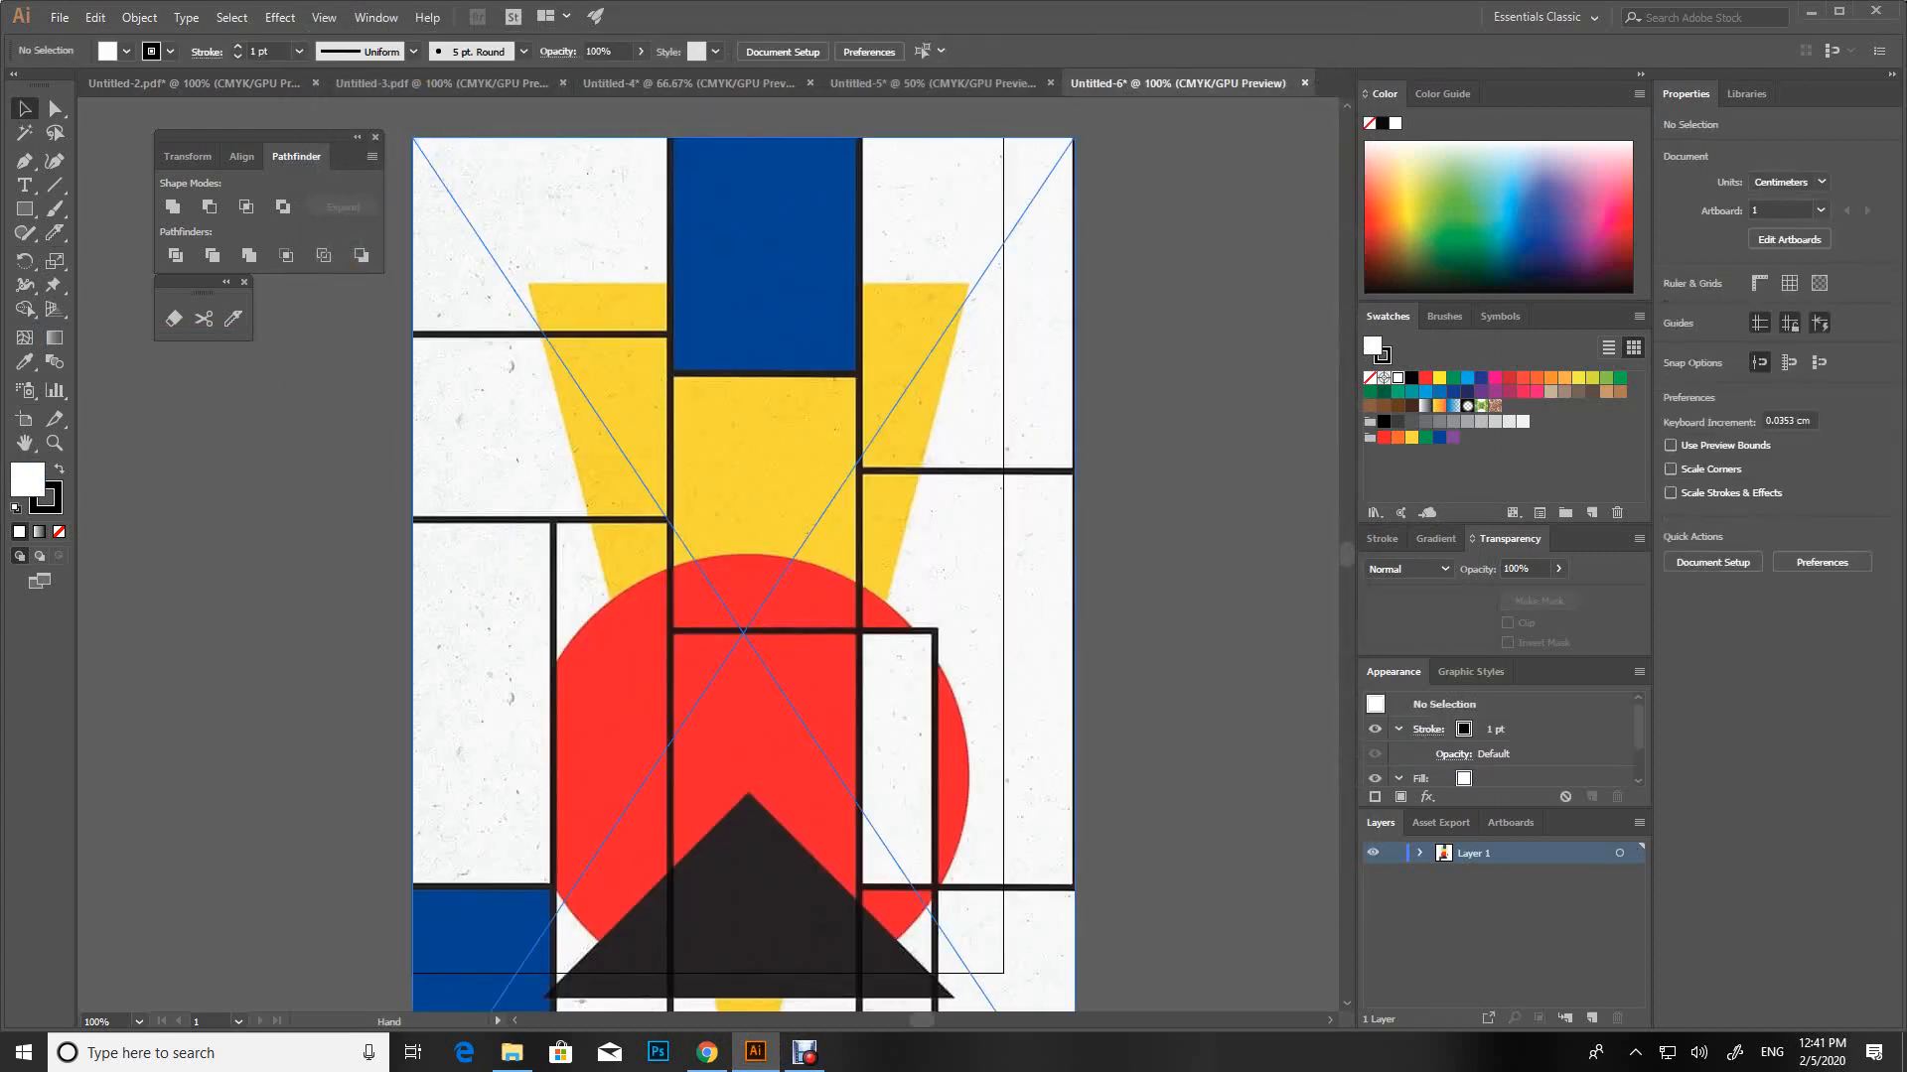
Move the placed image beside the artboard with a small gap and scale it proportionally to about 19.81 × 29.7 cm
drag(743, 634, 1023, 566)
key(ctrl+minus)
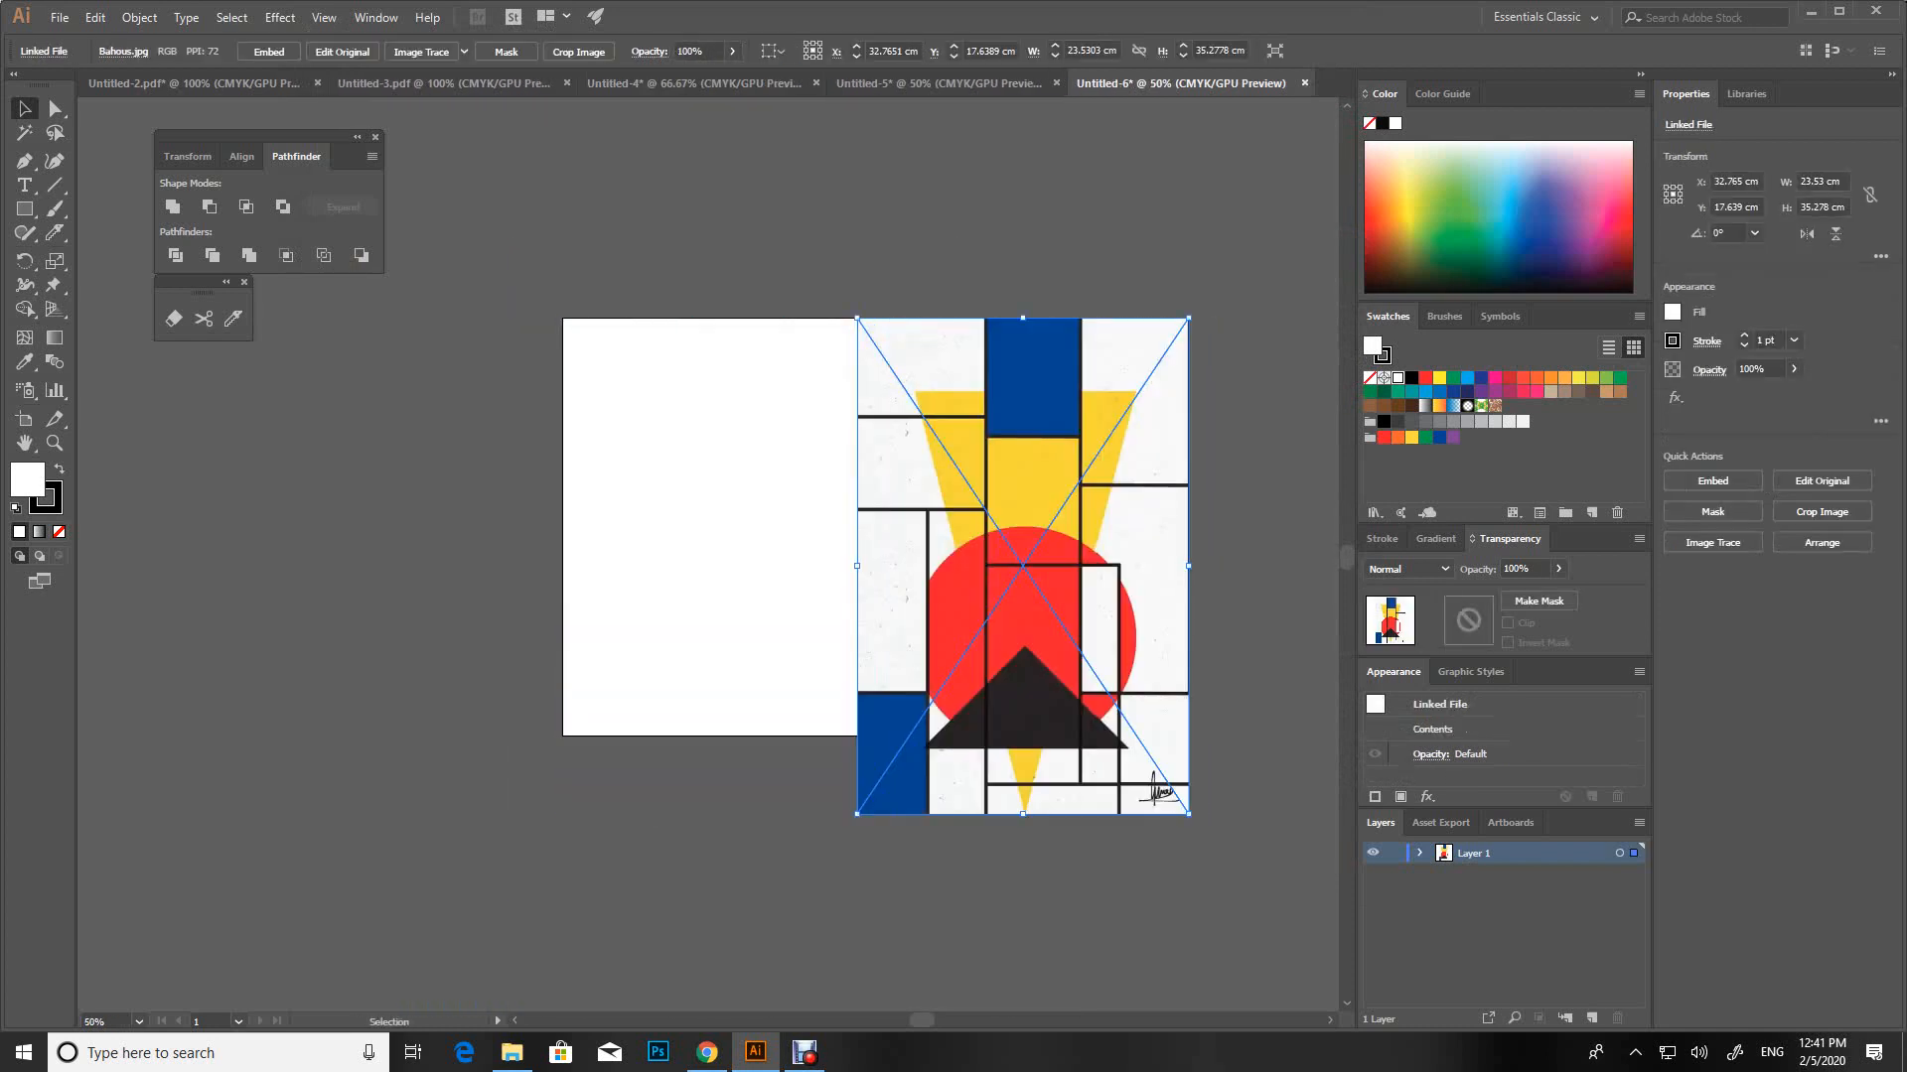
drag(1189, 814, 1166, 717)
click(1168, 717)
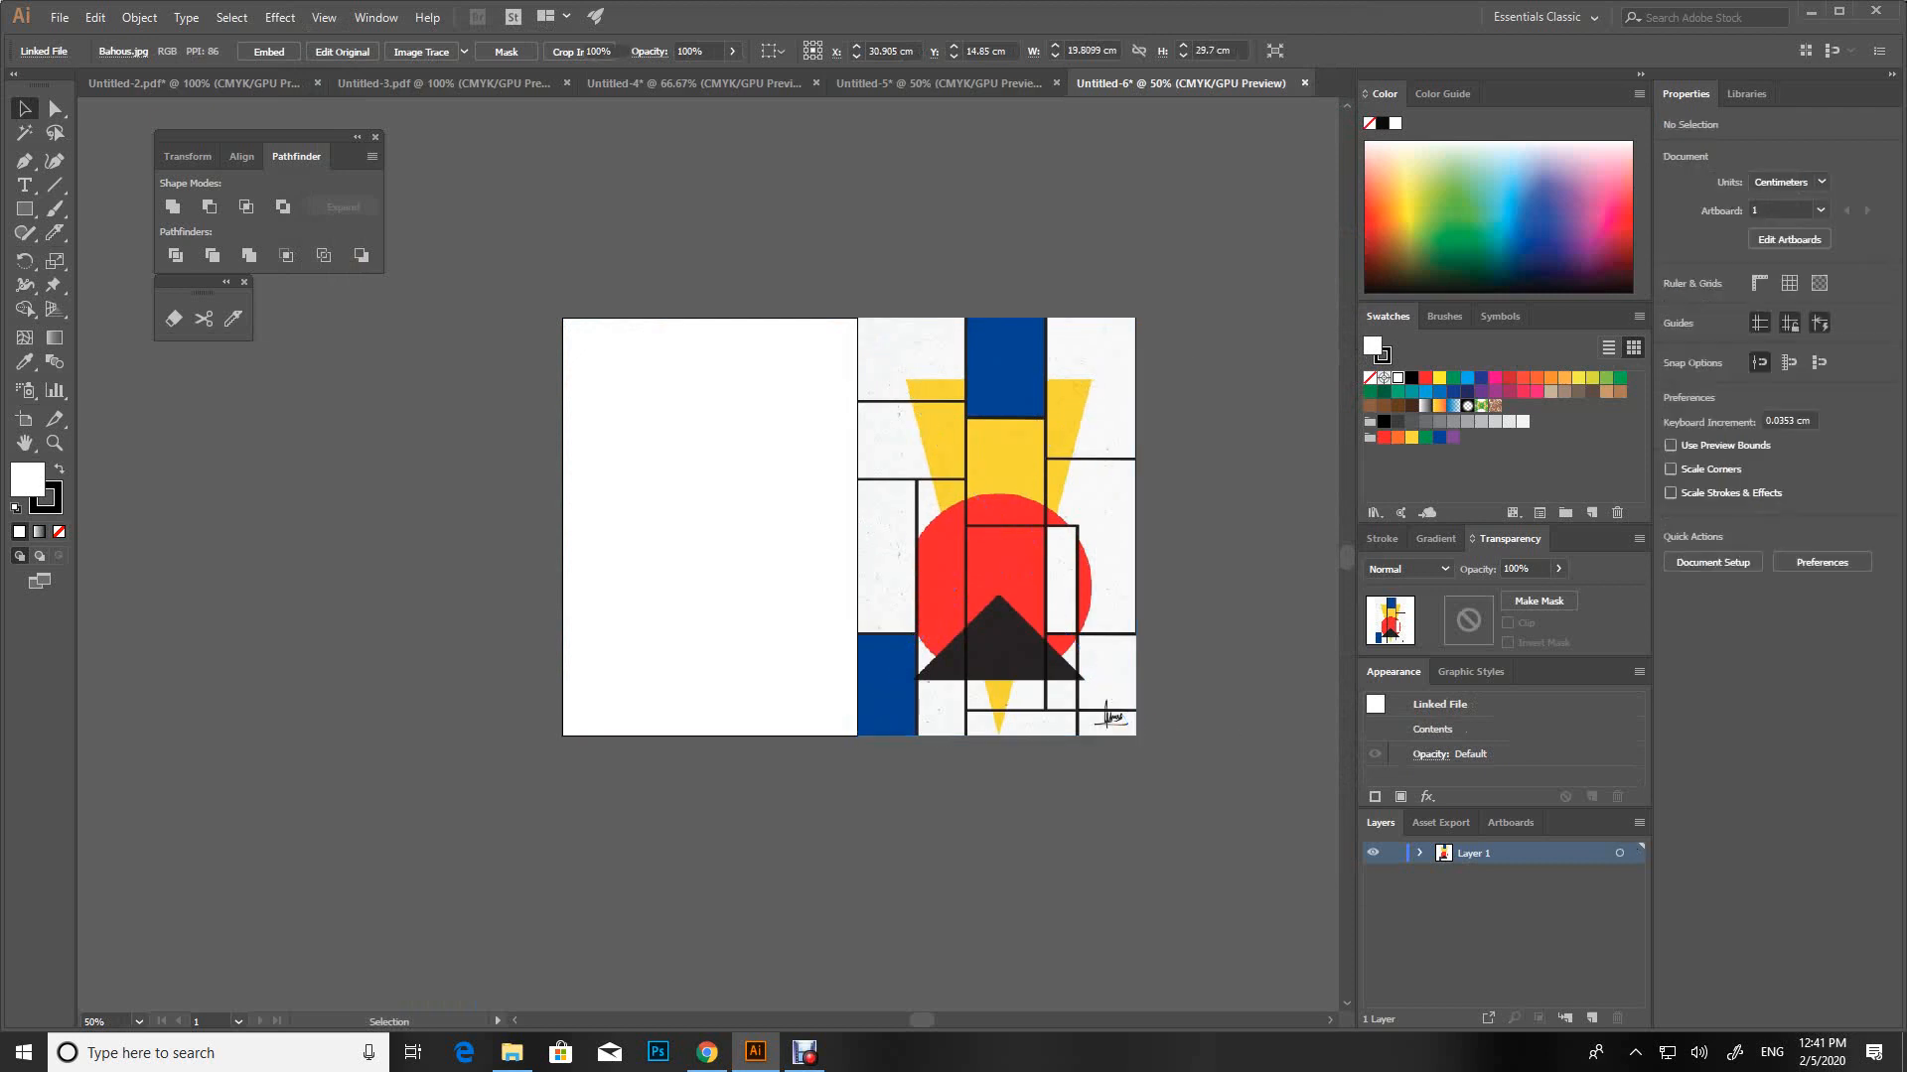
drag(1123, 578, 910, 633)
click(1227, 605)
key(ctrl+plus)
key(ctrl+plus)
click(910, 632)
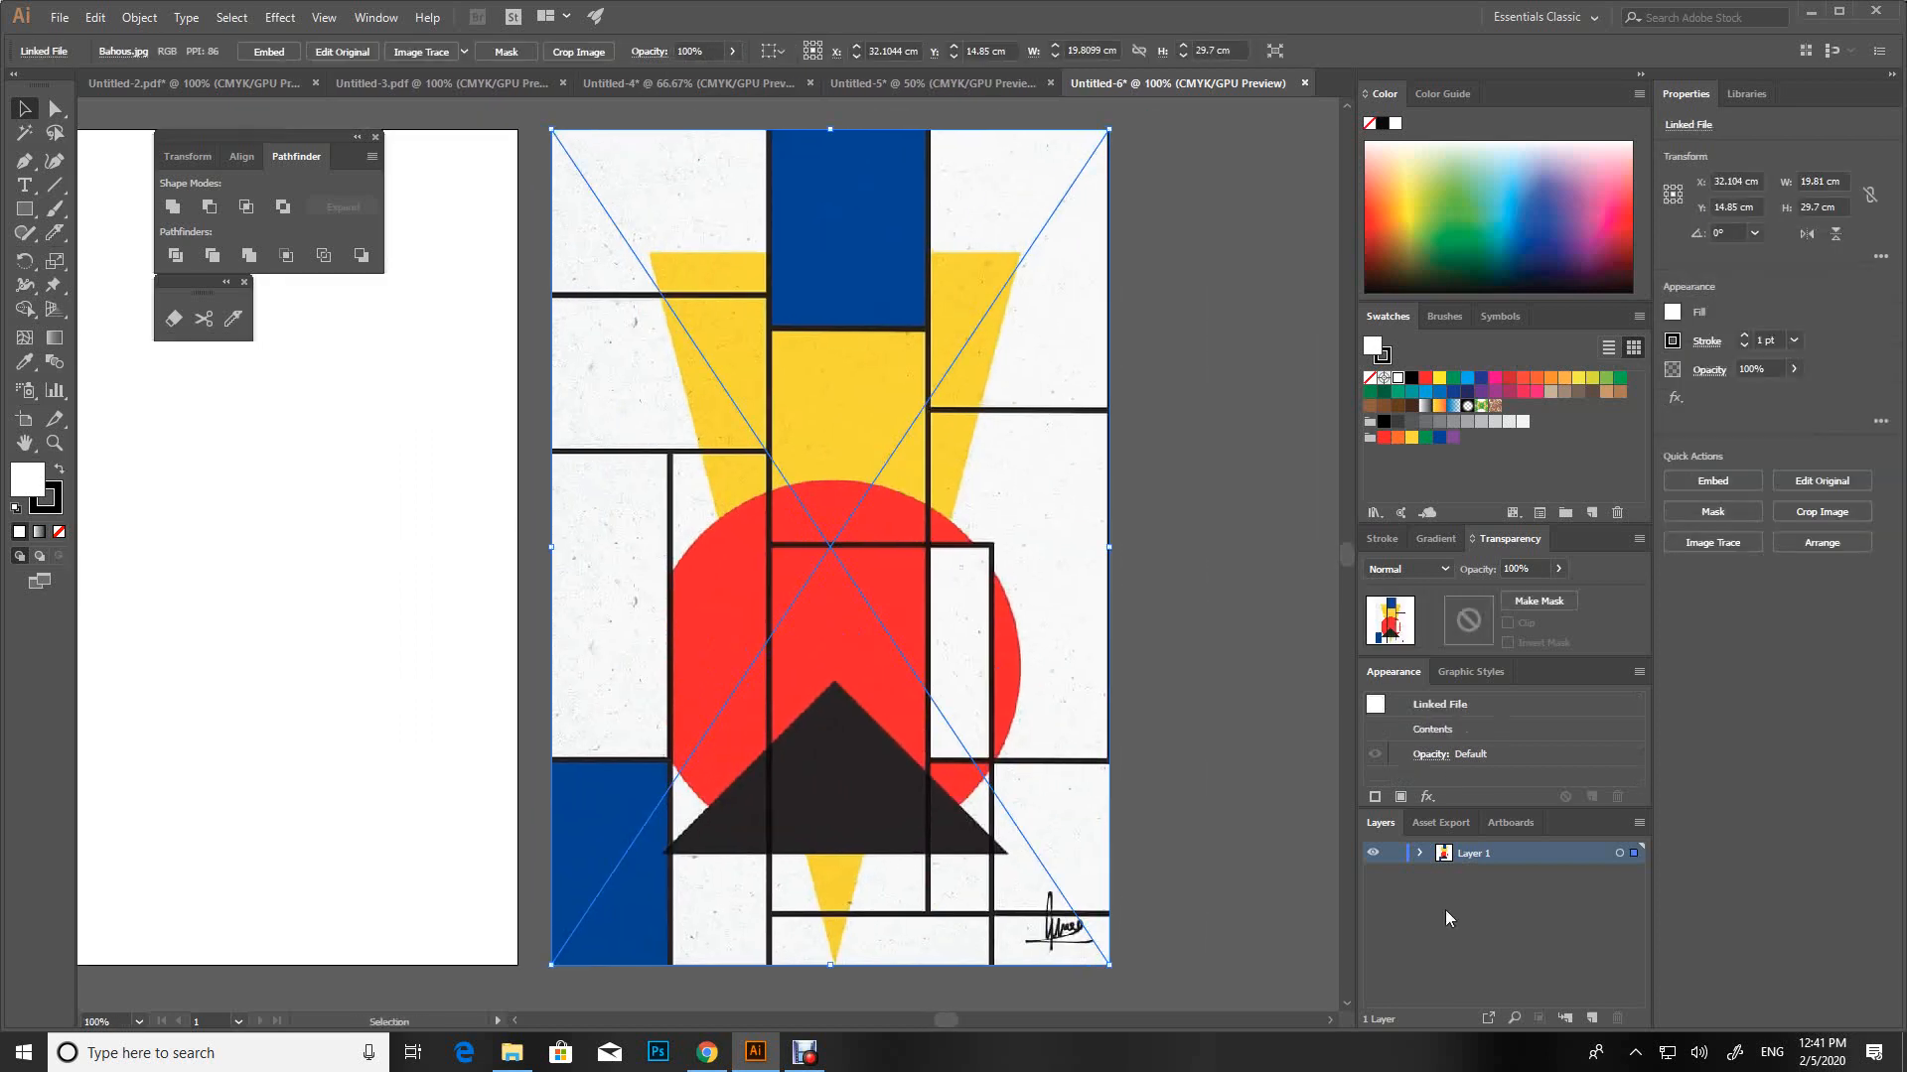
Lock Layer 1 holding the reference image and create a new layer above it
click(1394, 853)
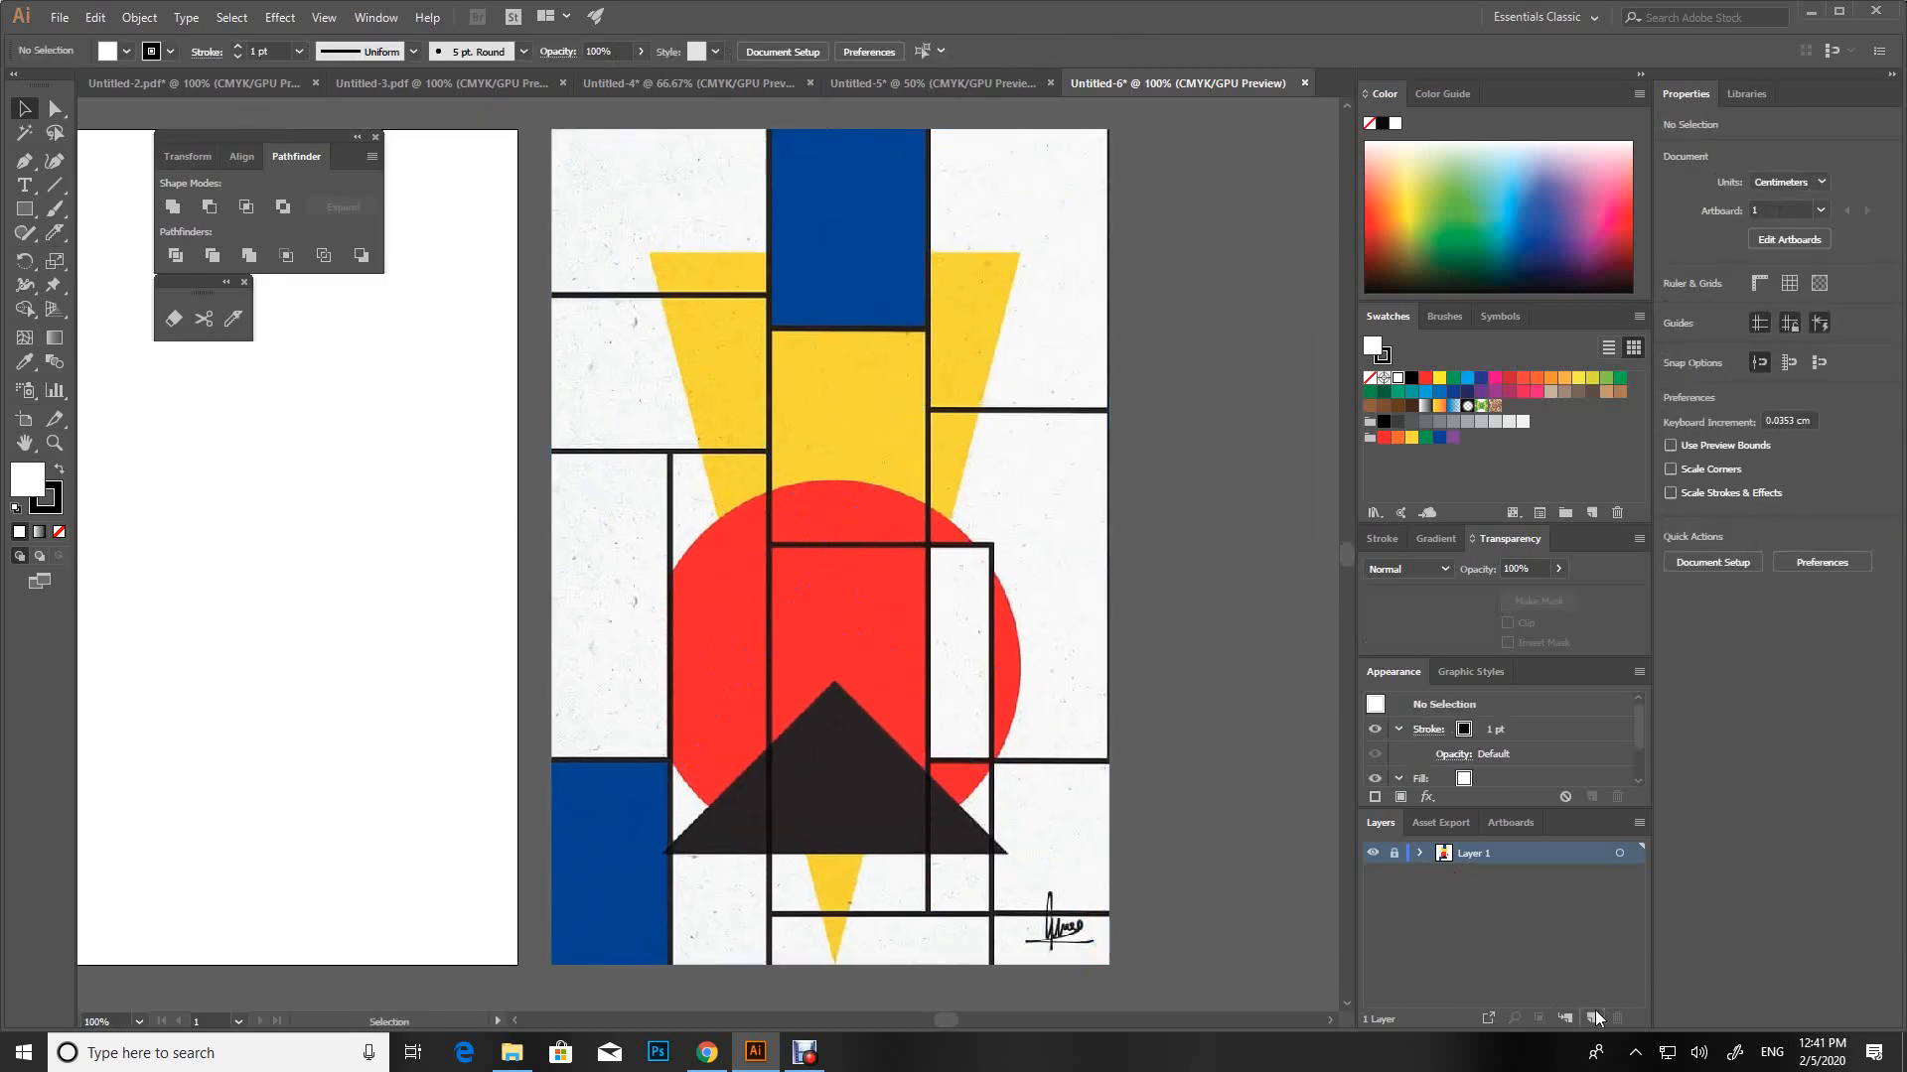
click(1593, 1017)
drag(795, 596, 759, 615)
Trace the large yellow trapezoid with the Pen tool as a closed path about 13.34 × 9.49 cm, notched around the upper blue block
click(27, 213)
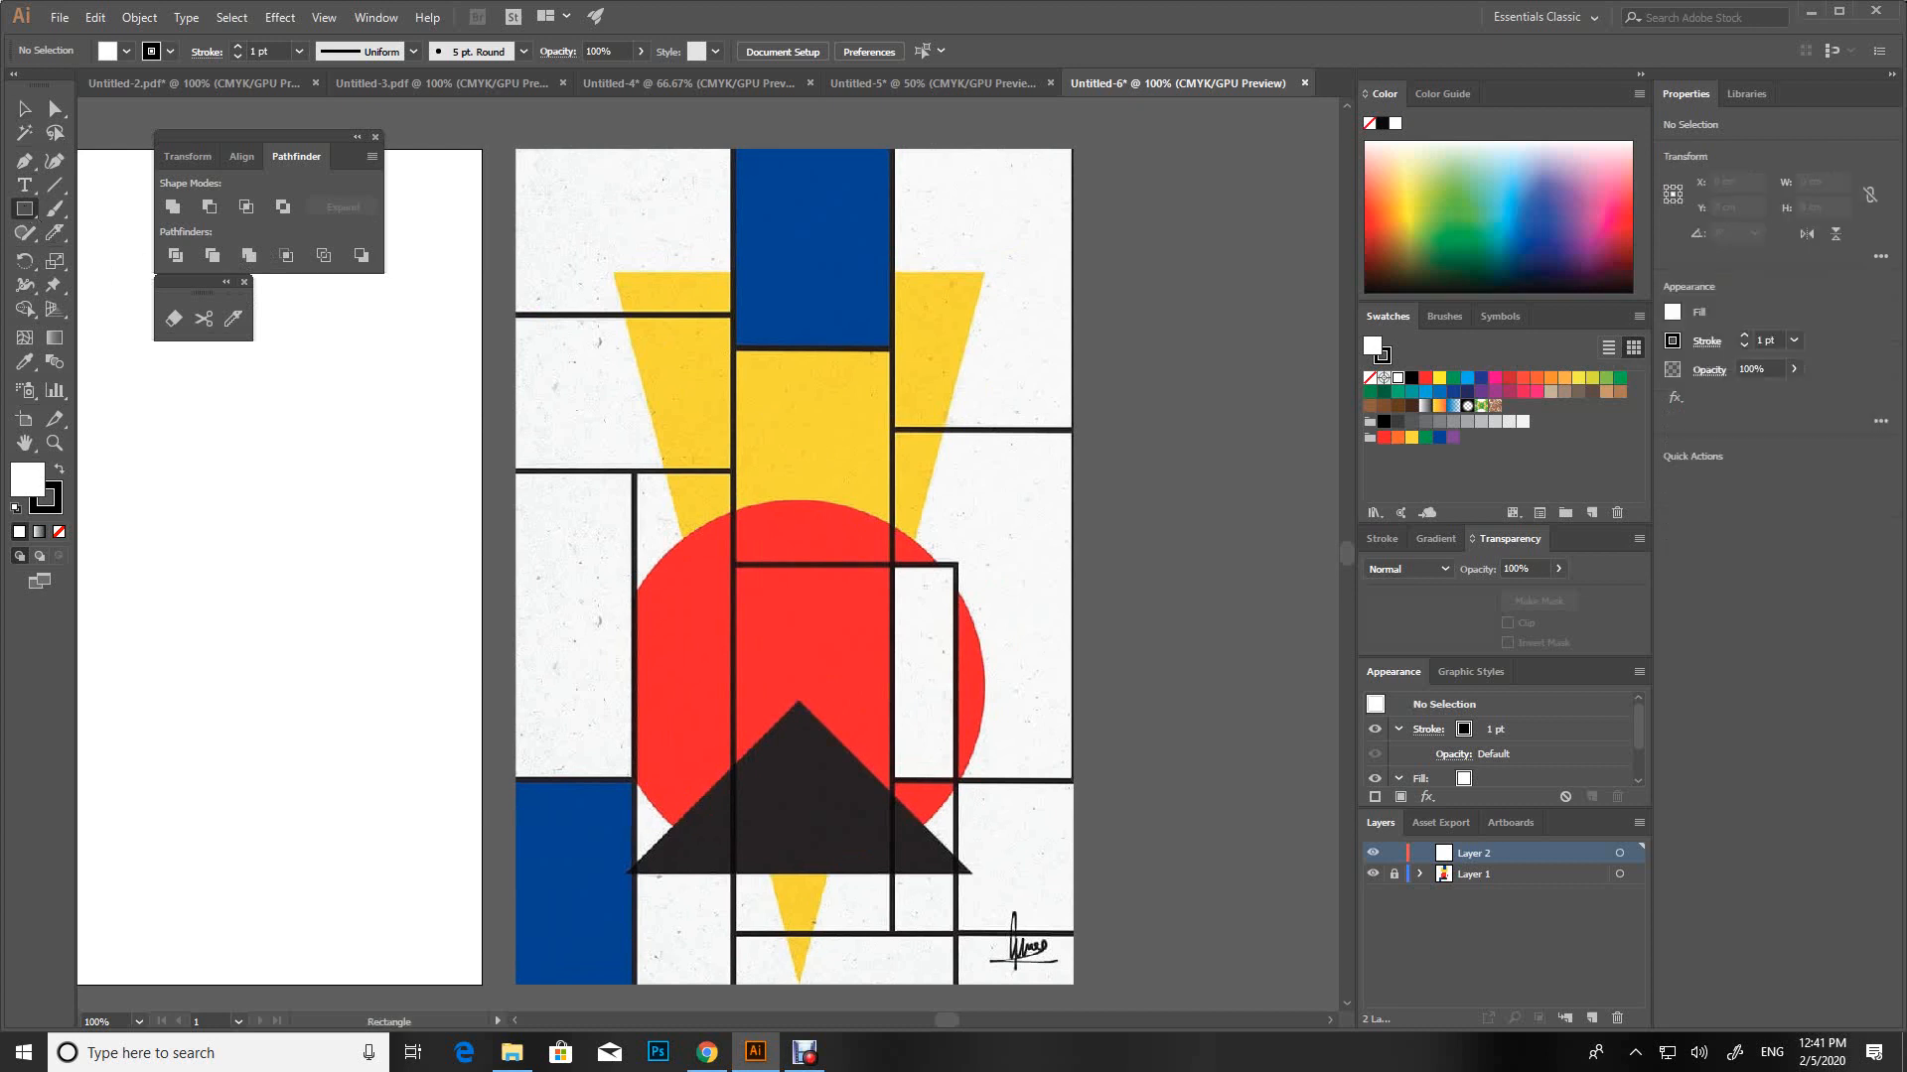
click(25, 164)
click(610, 271)
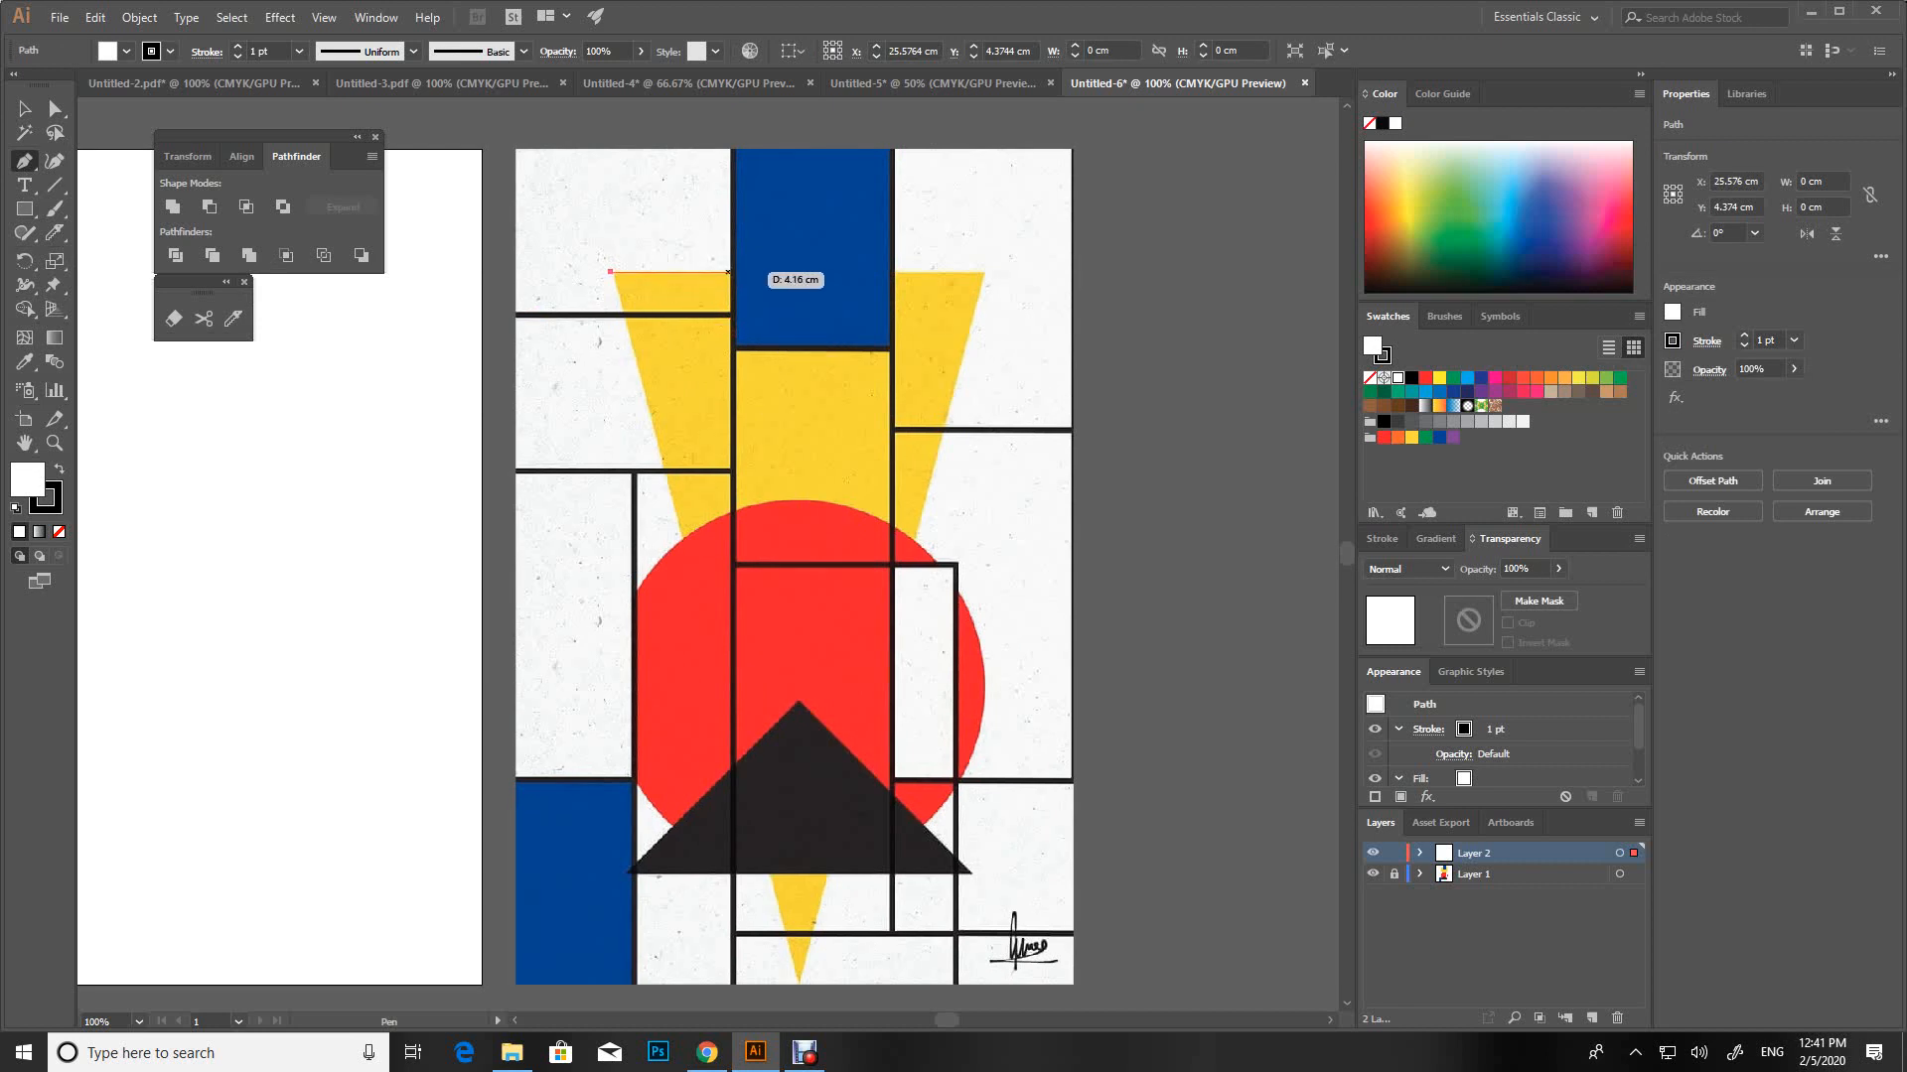
click(728, 271)
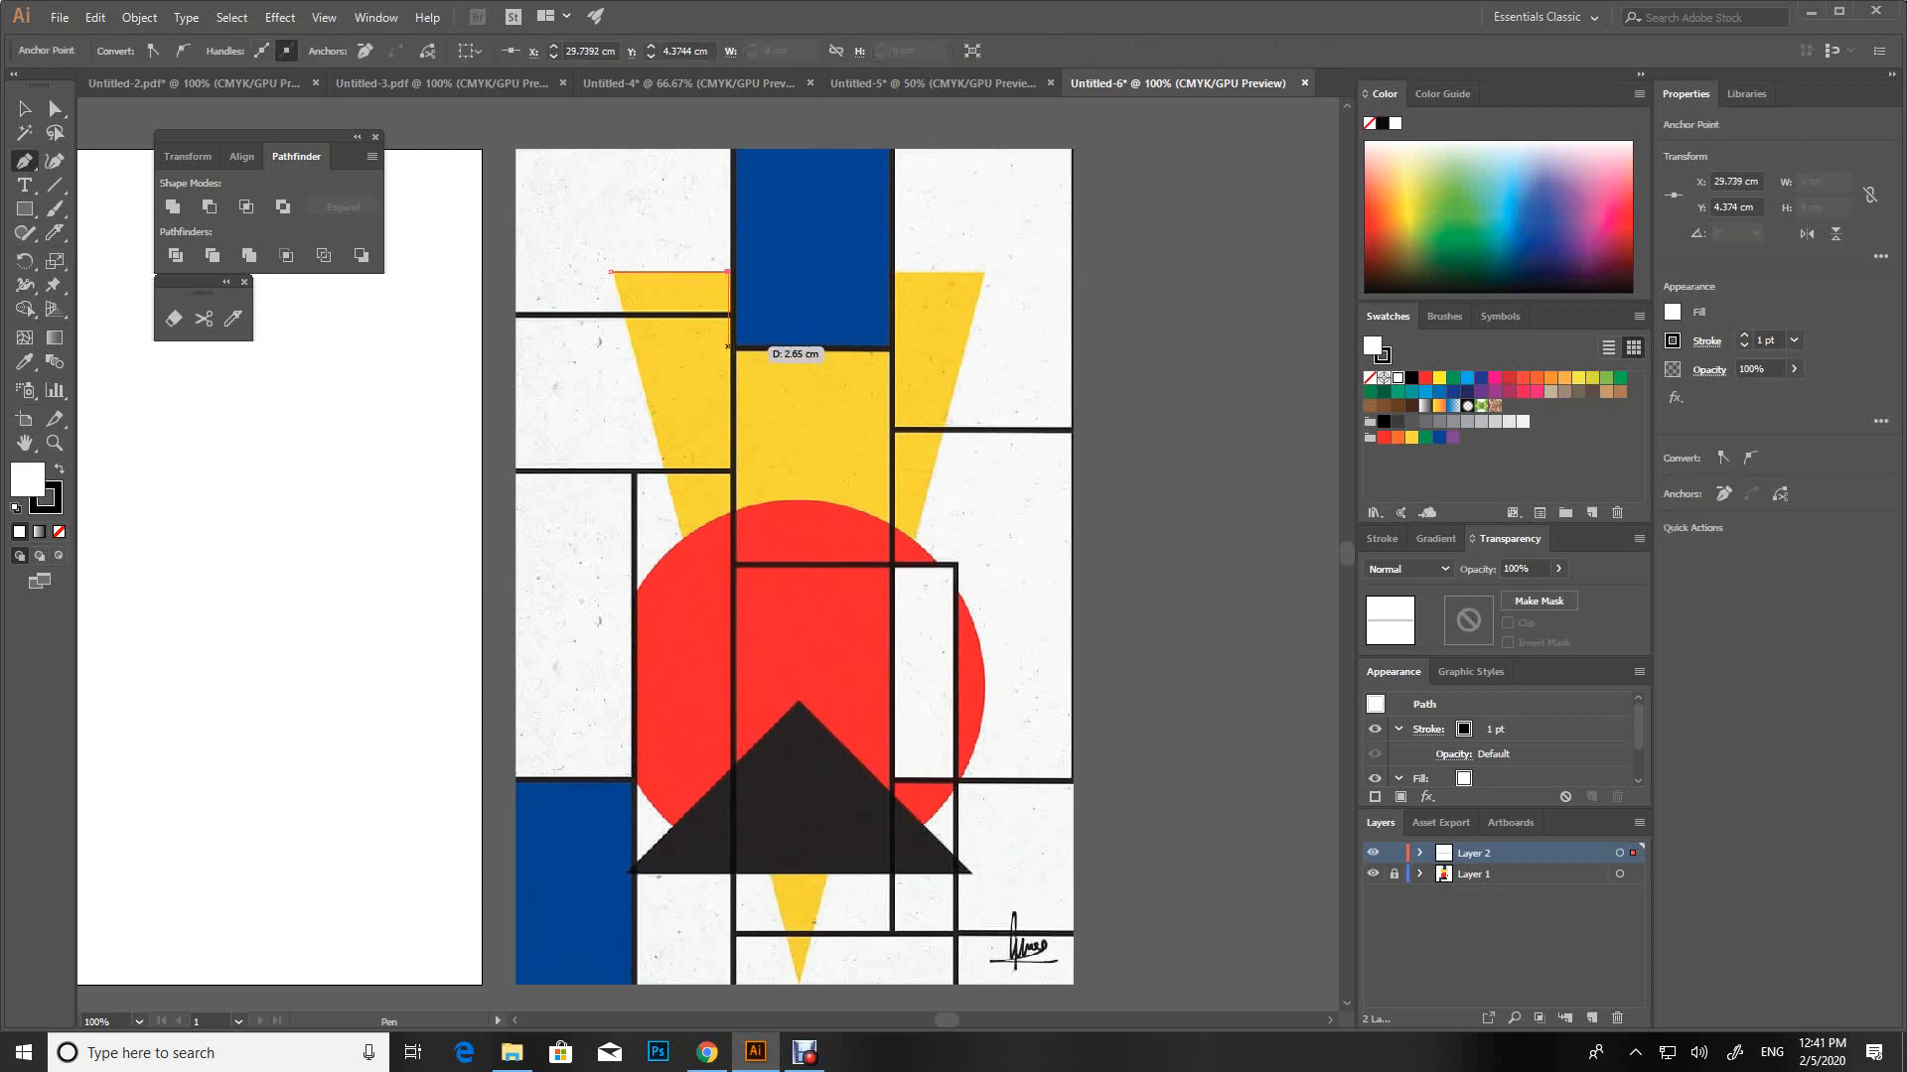
click(728, 345)
click(890, 346)
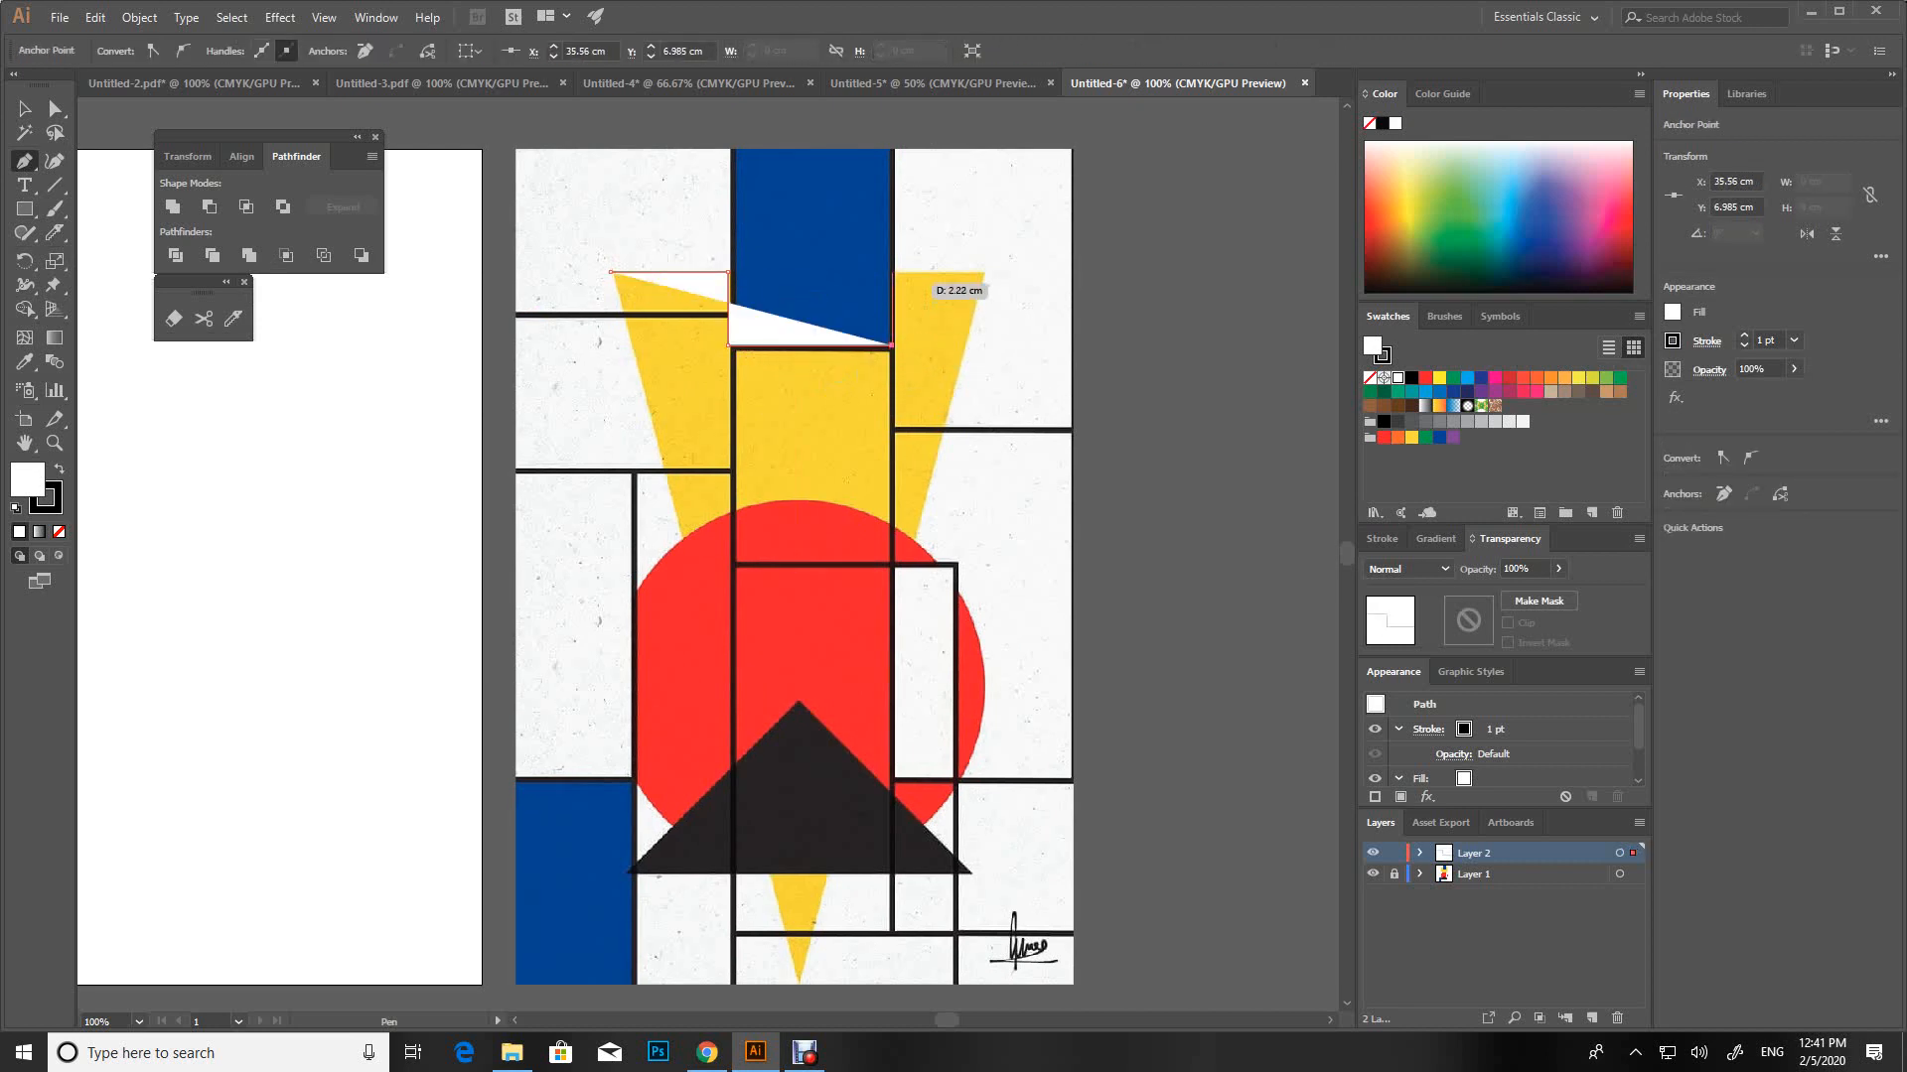
click(891, 271)
click(985, 272)
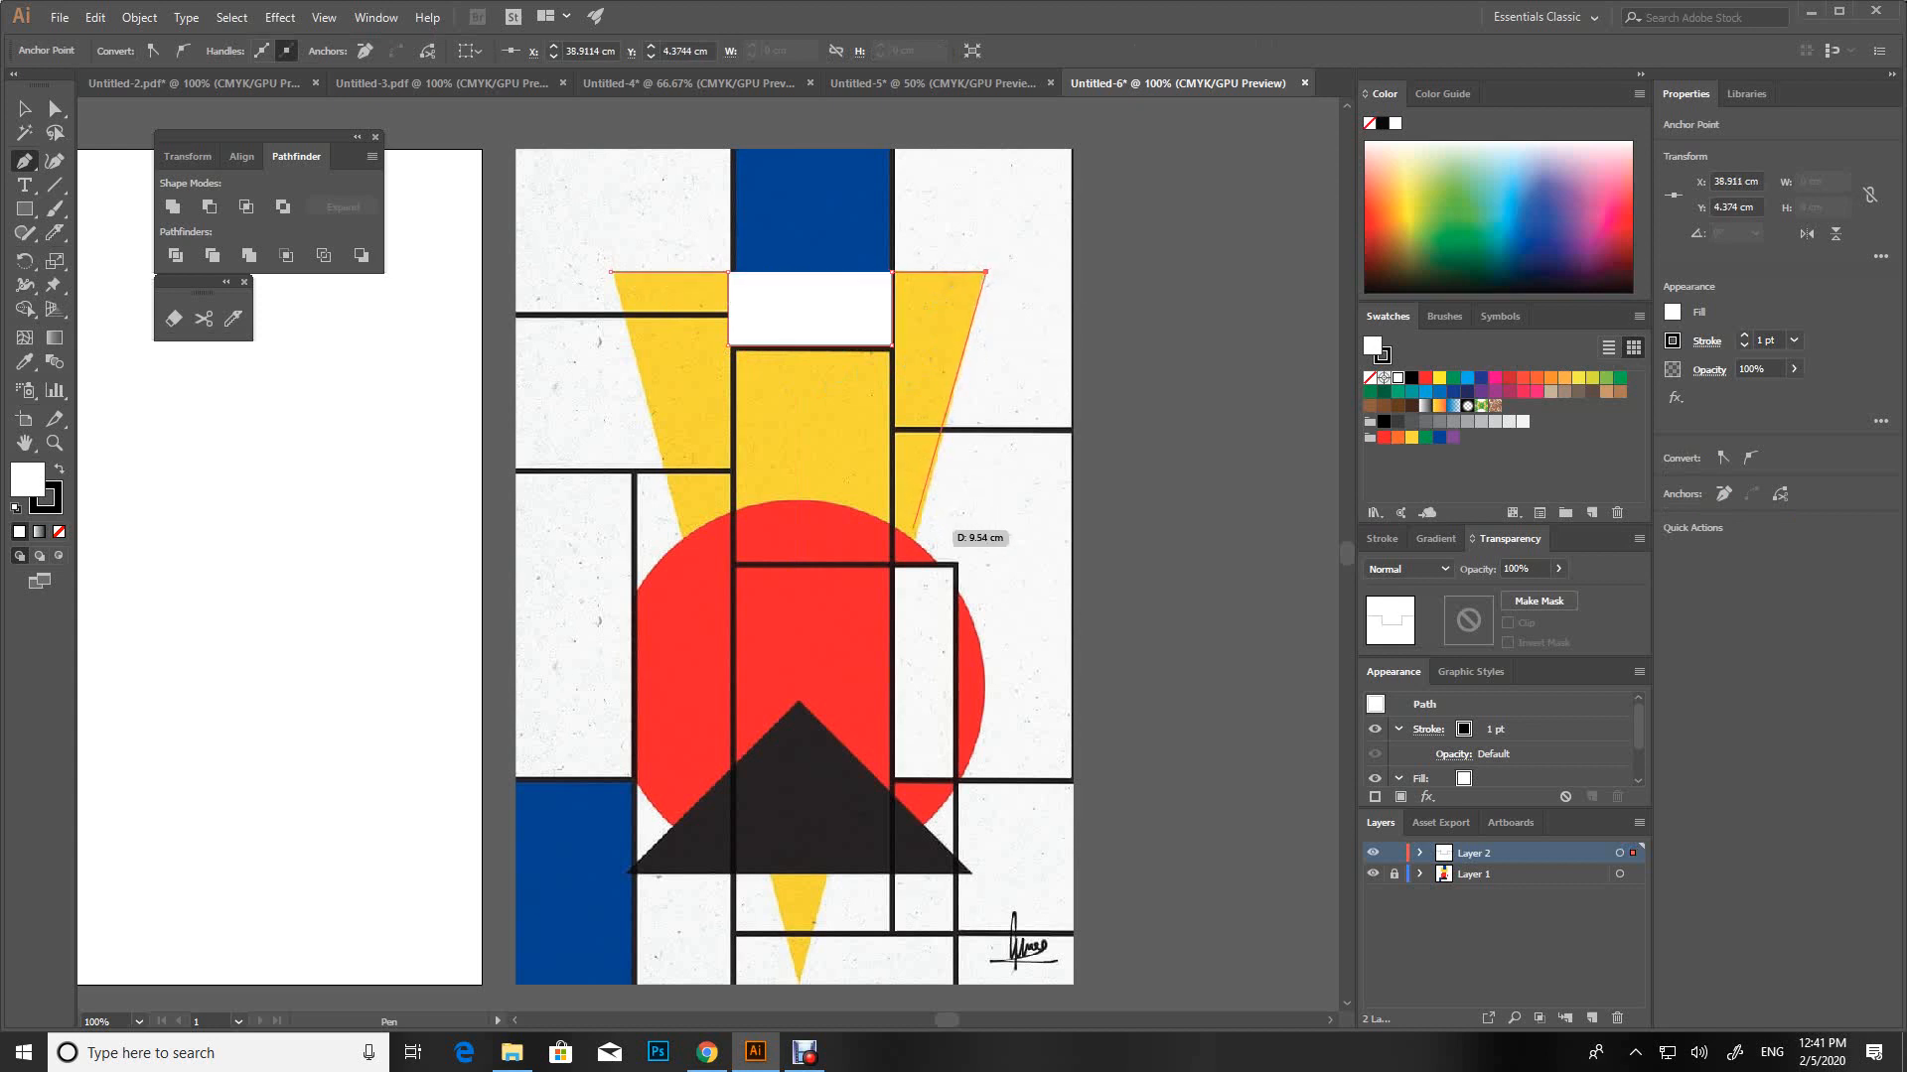
click(916, 540)
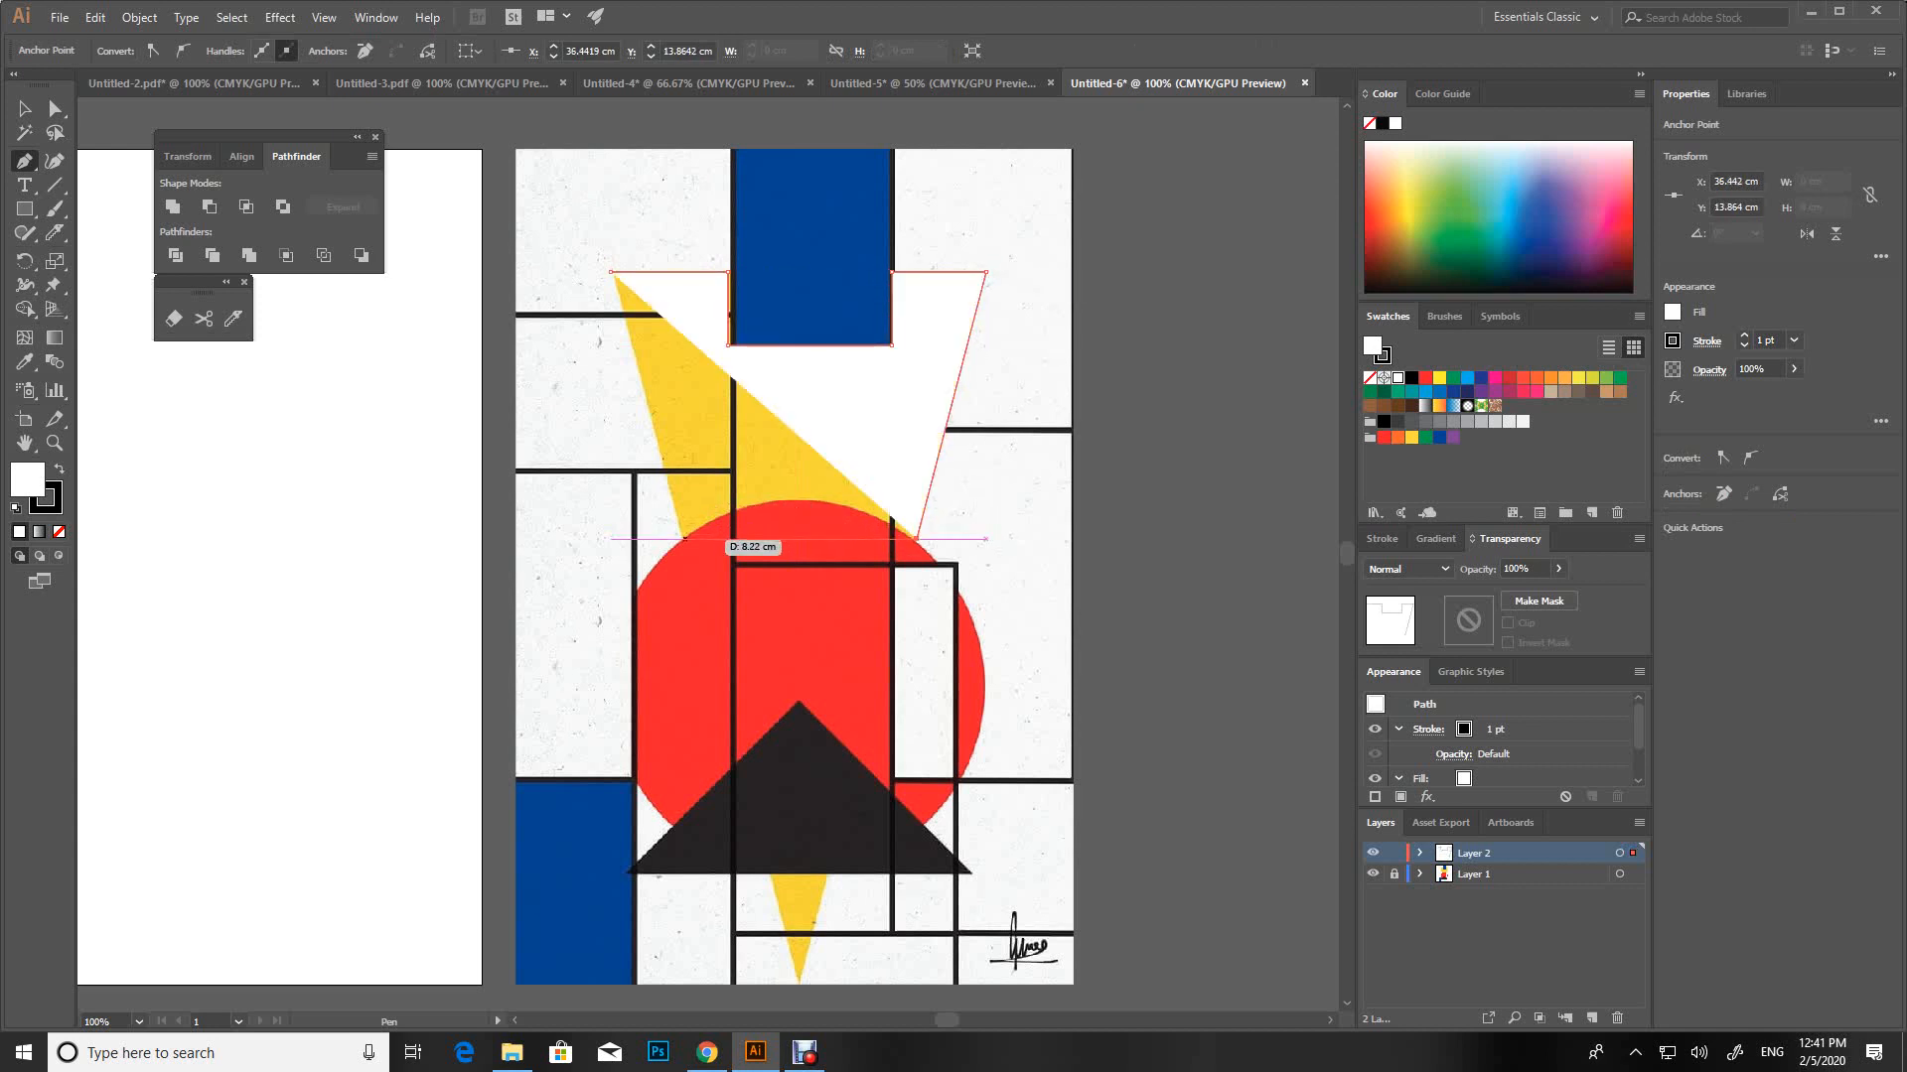
click(683, 539)
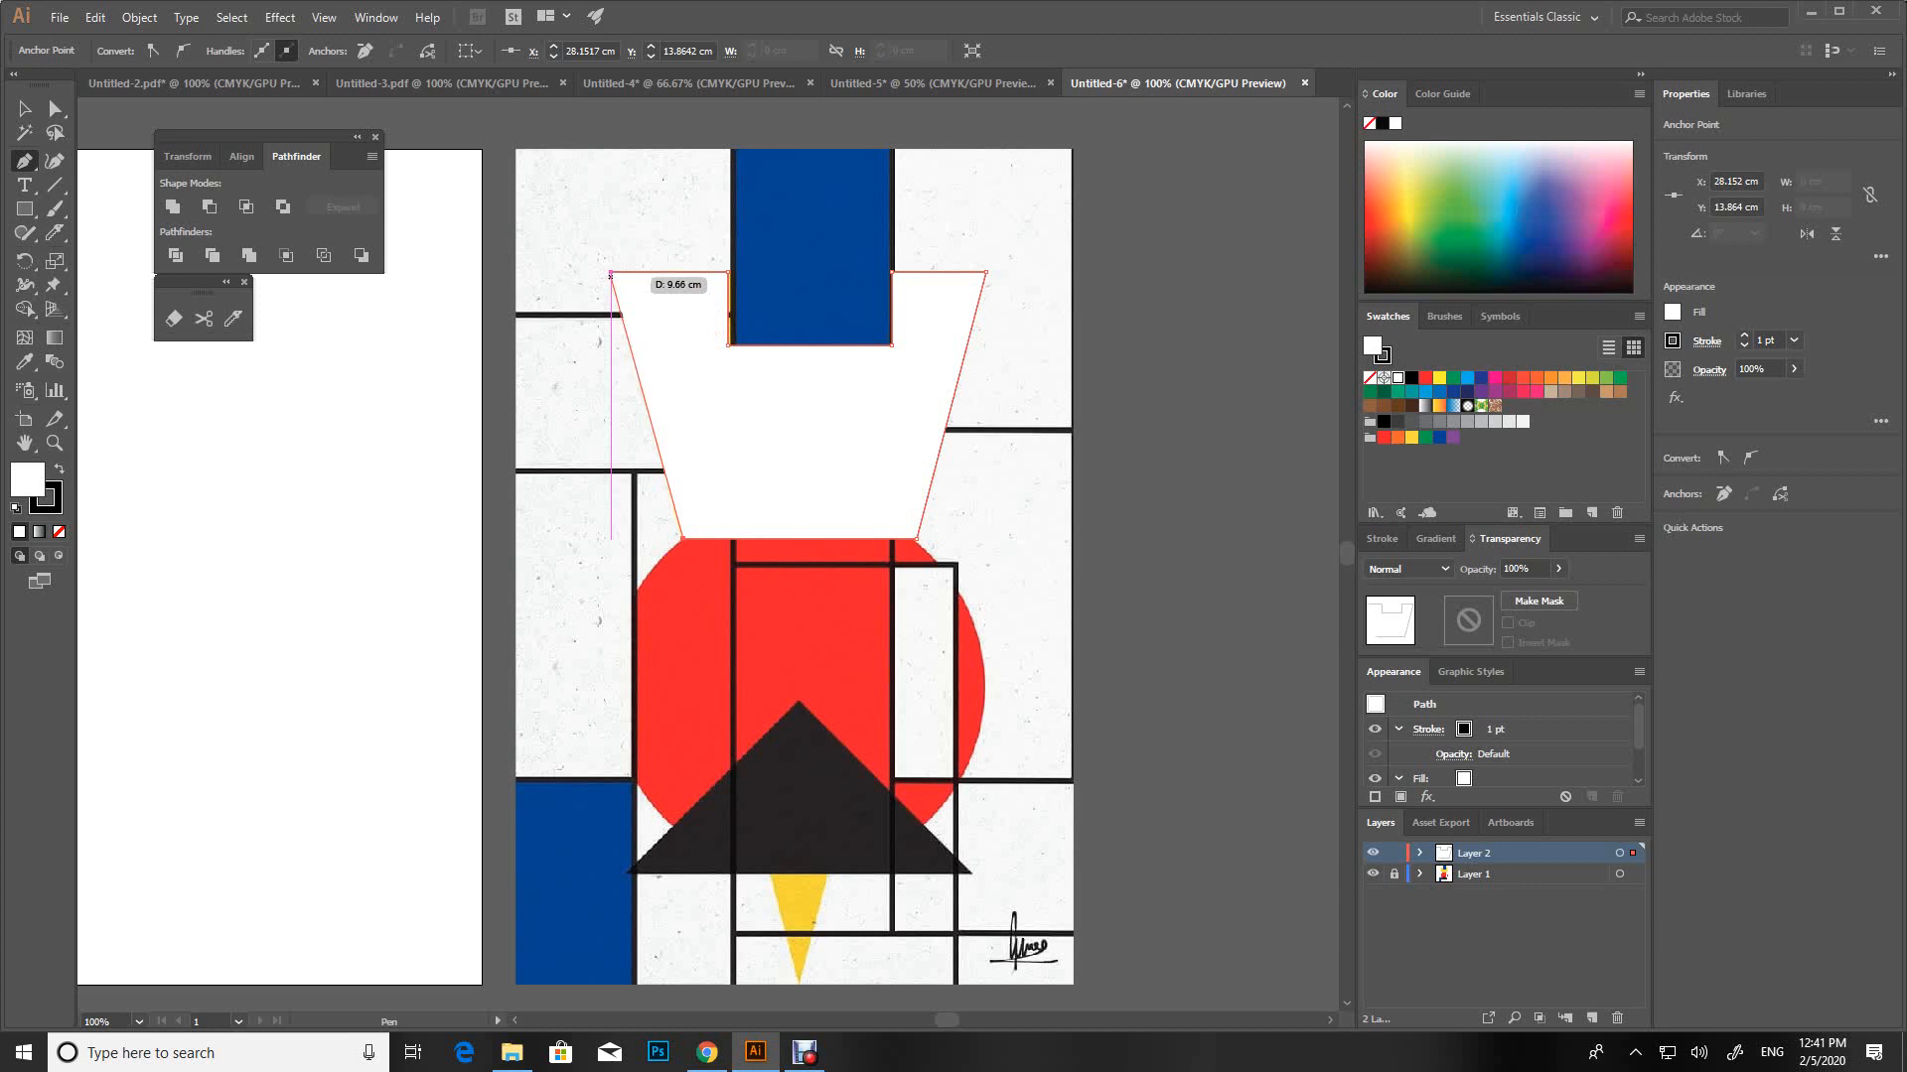
click(609, 274)
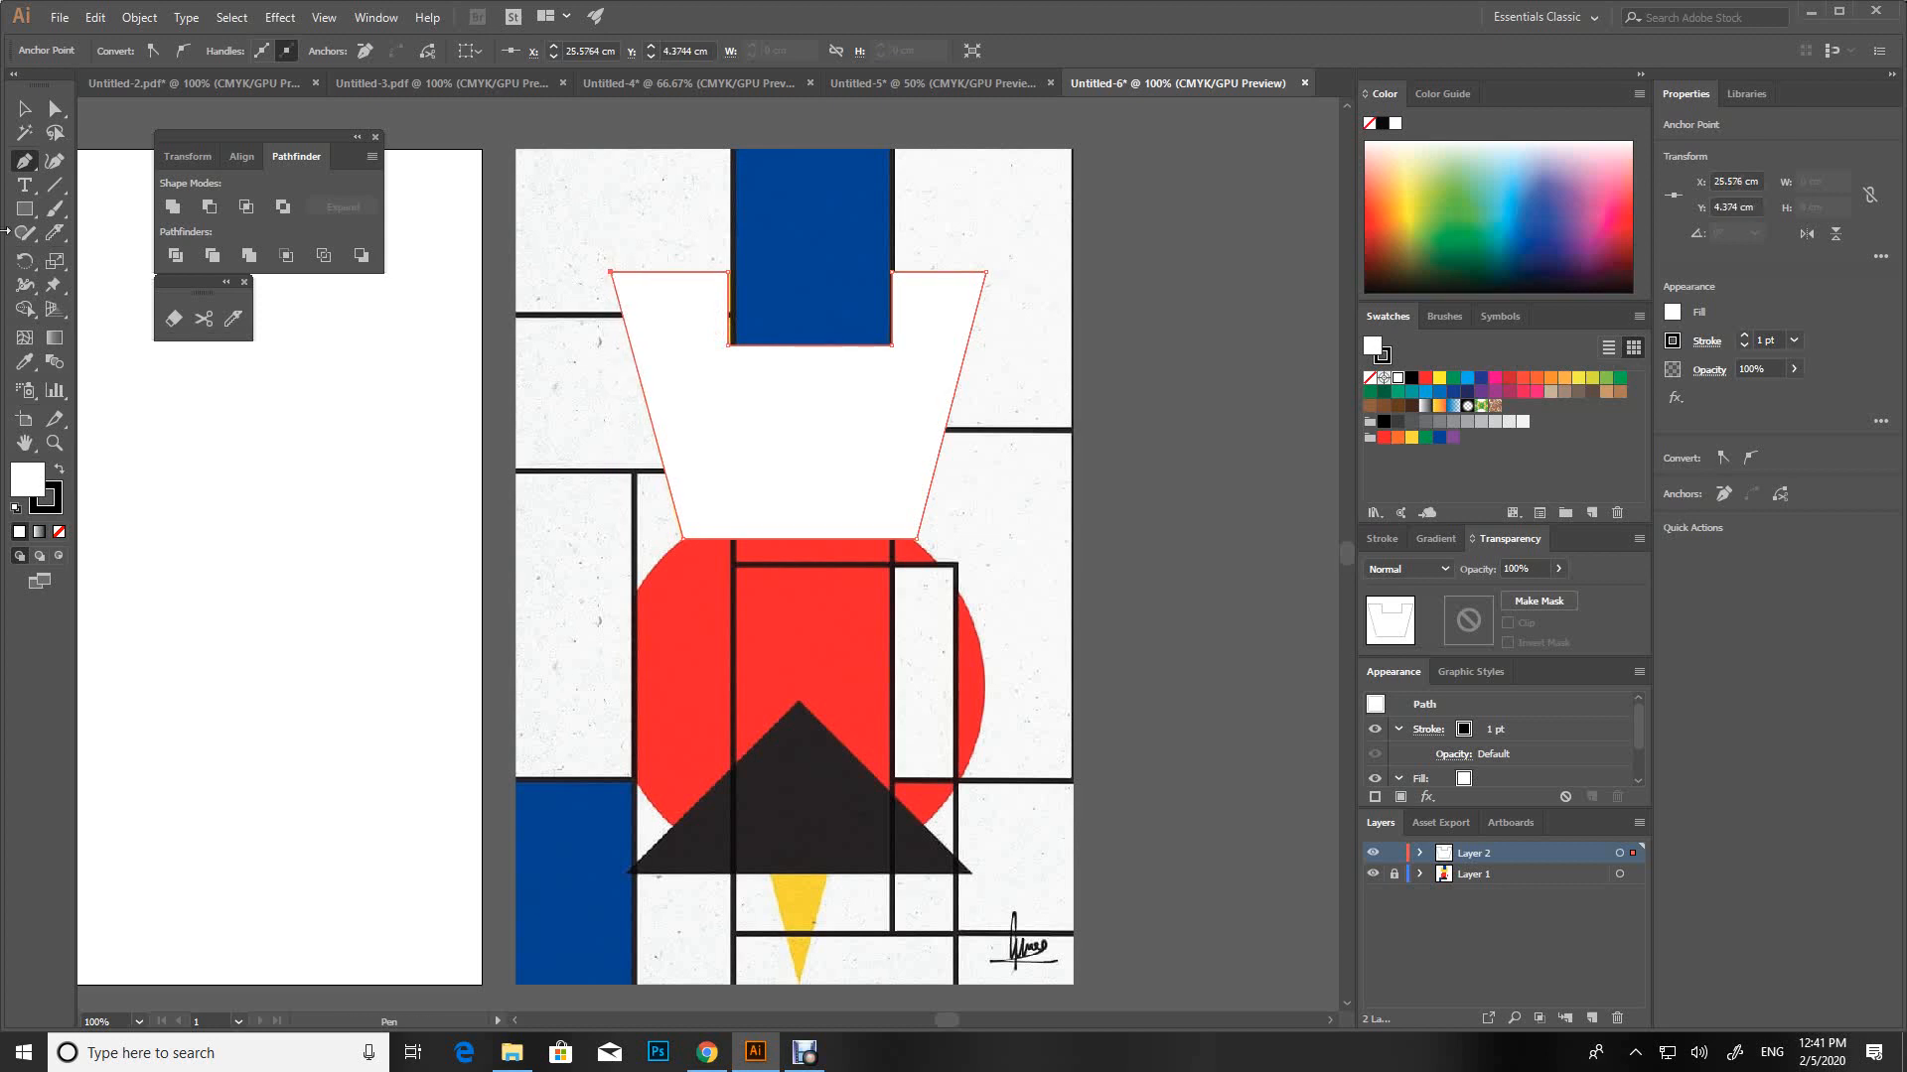
click(24, 108)
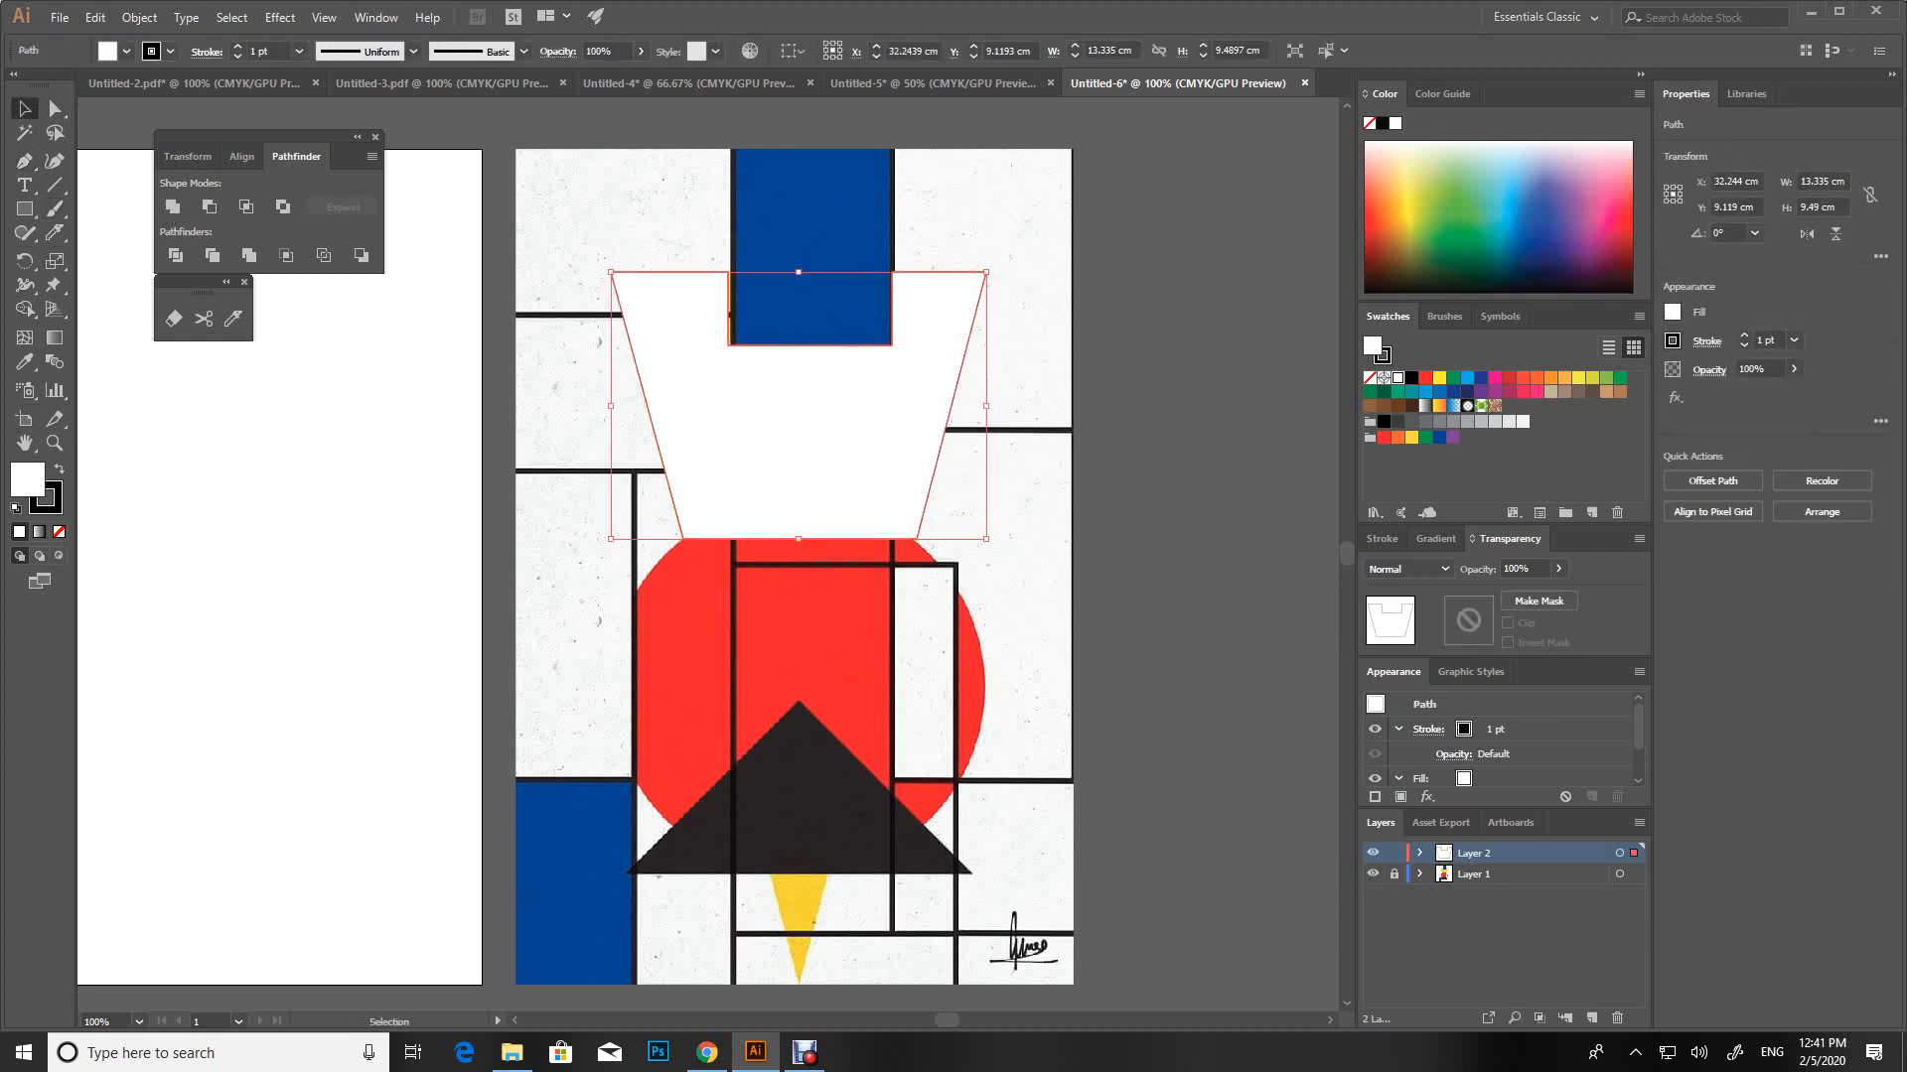
Tear off the pen tools and curve the traced shape's bottom edge along the red circle with the Anchor Point tool
click(24, 160)
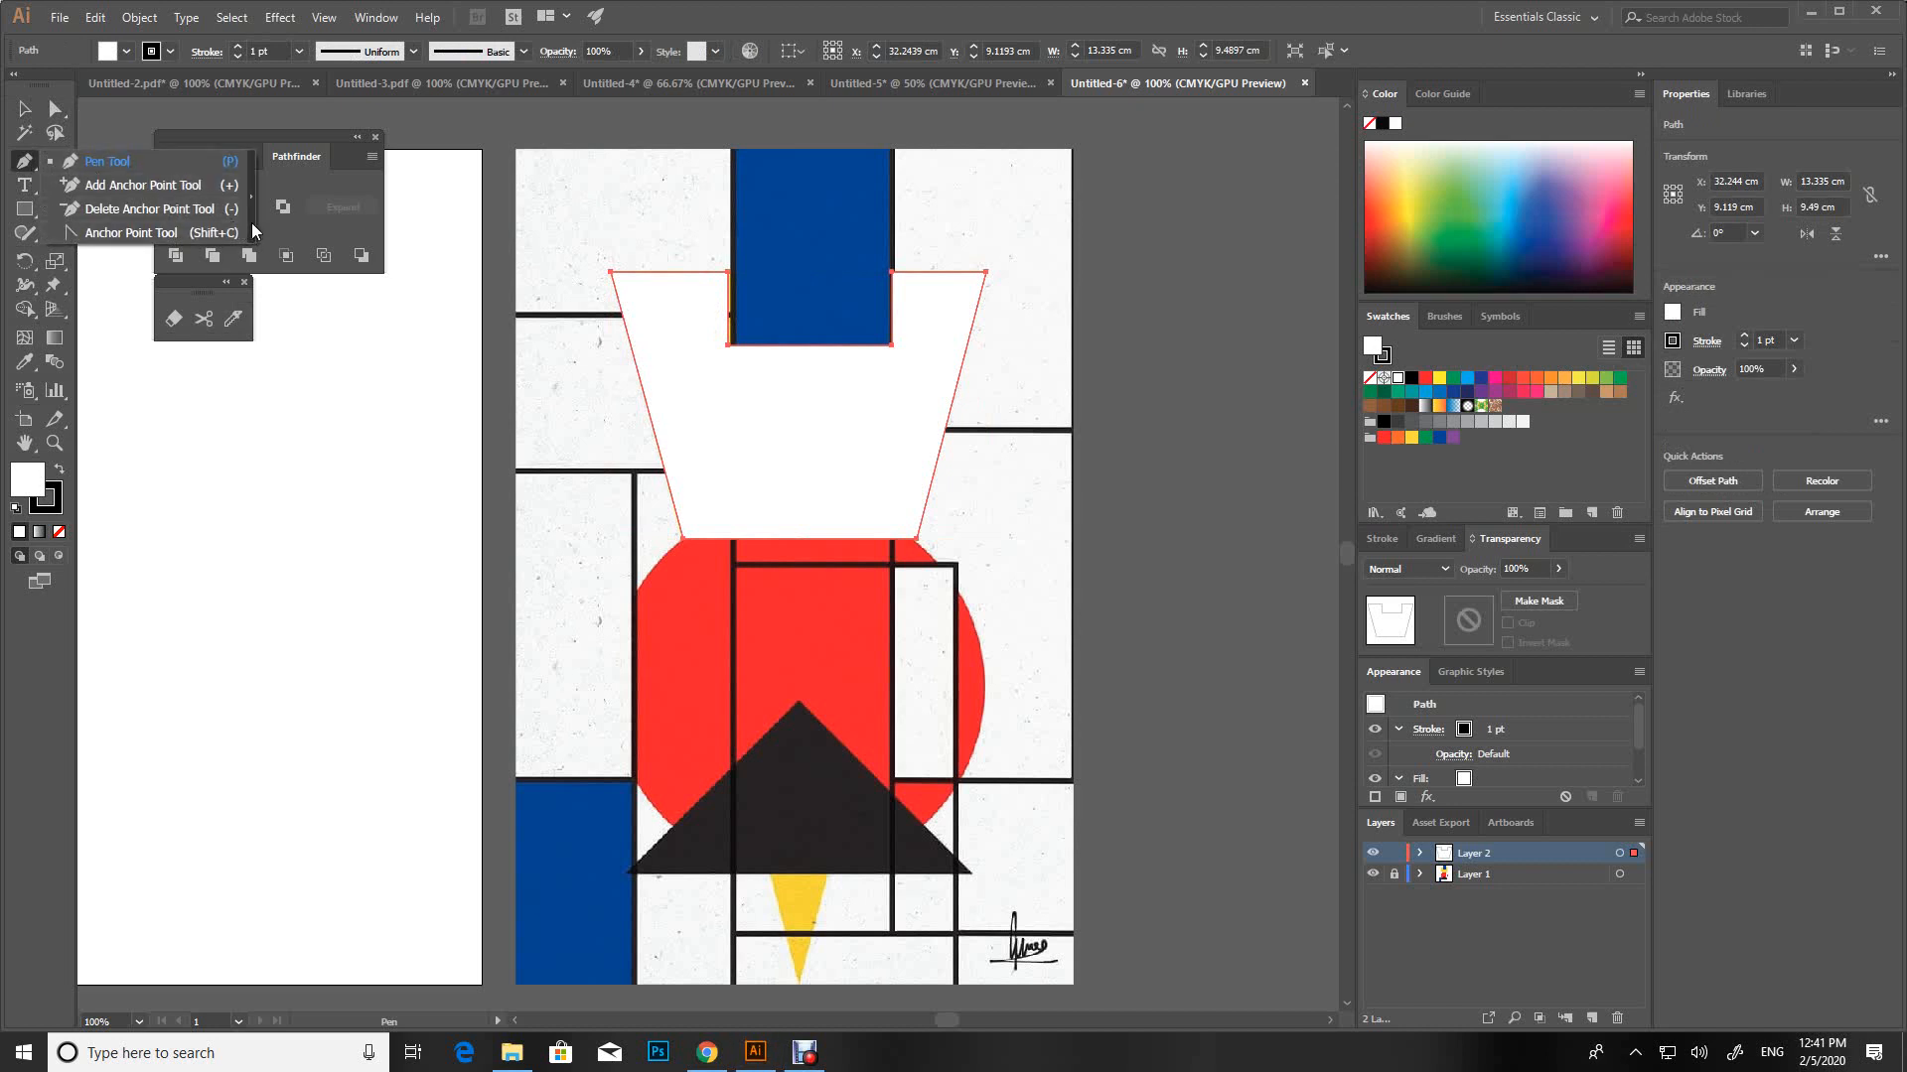
click(252, 217)
mouse_move(123, 182)
mouse_down()
mouse_move(266, 356)
mouse_move(238, 356)
mouse_up()
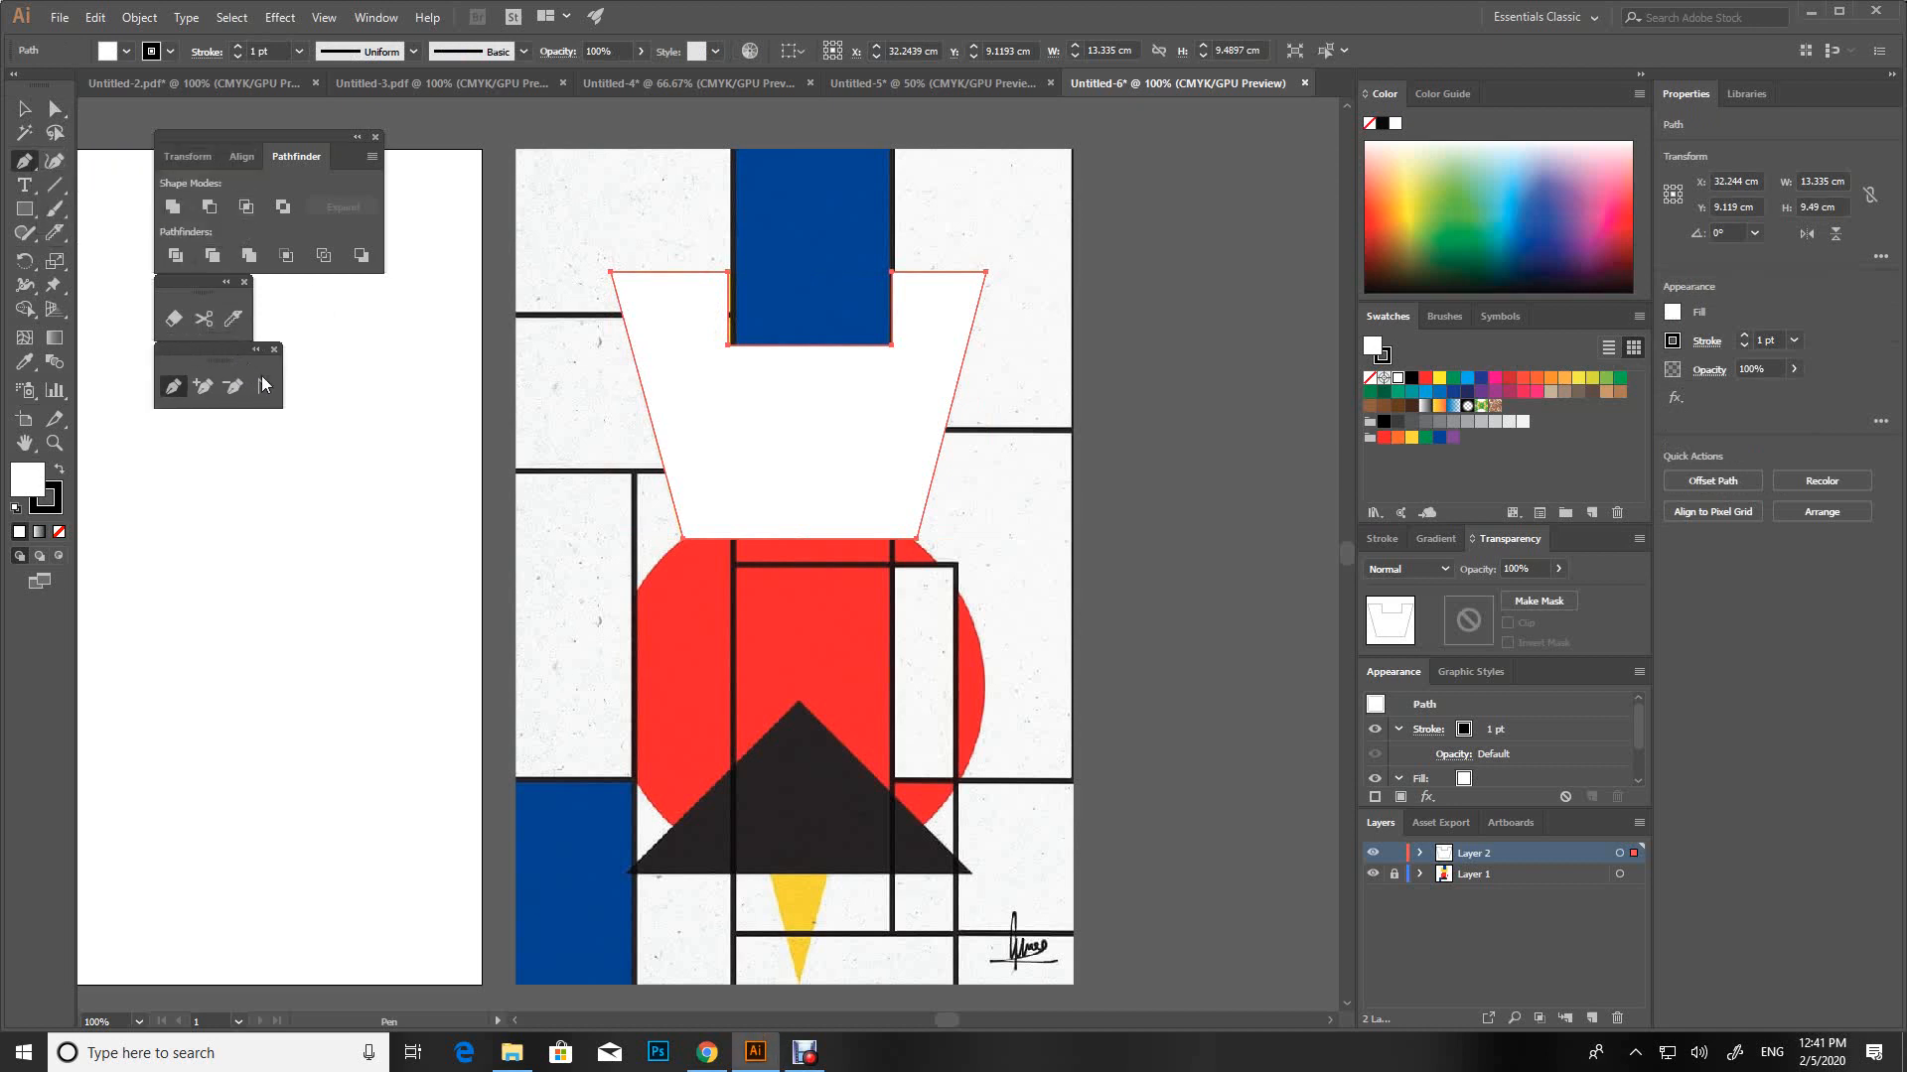
click(263, 387)
drag(916, 539, 785, 450)
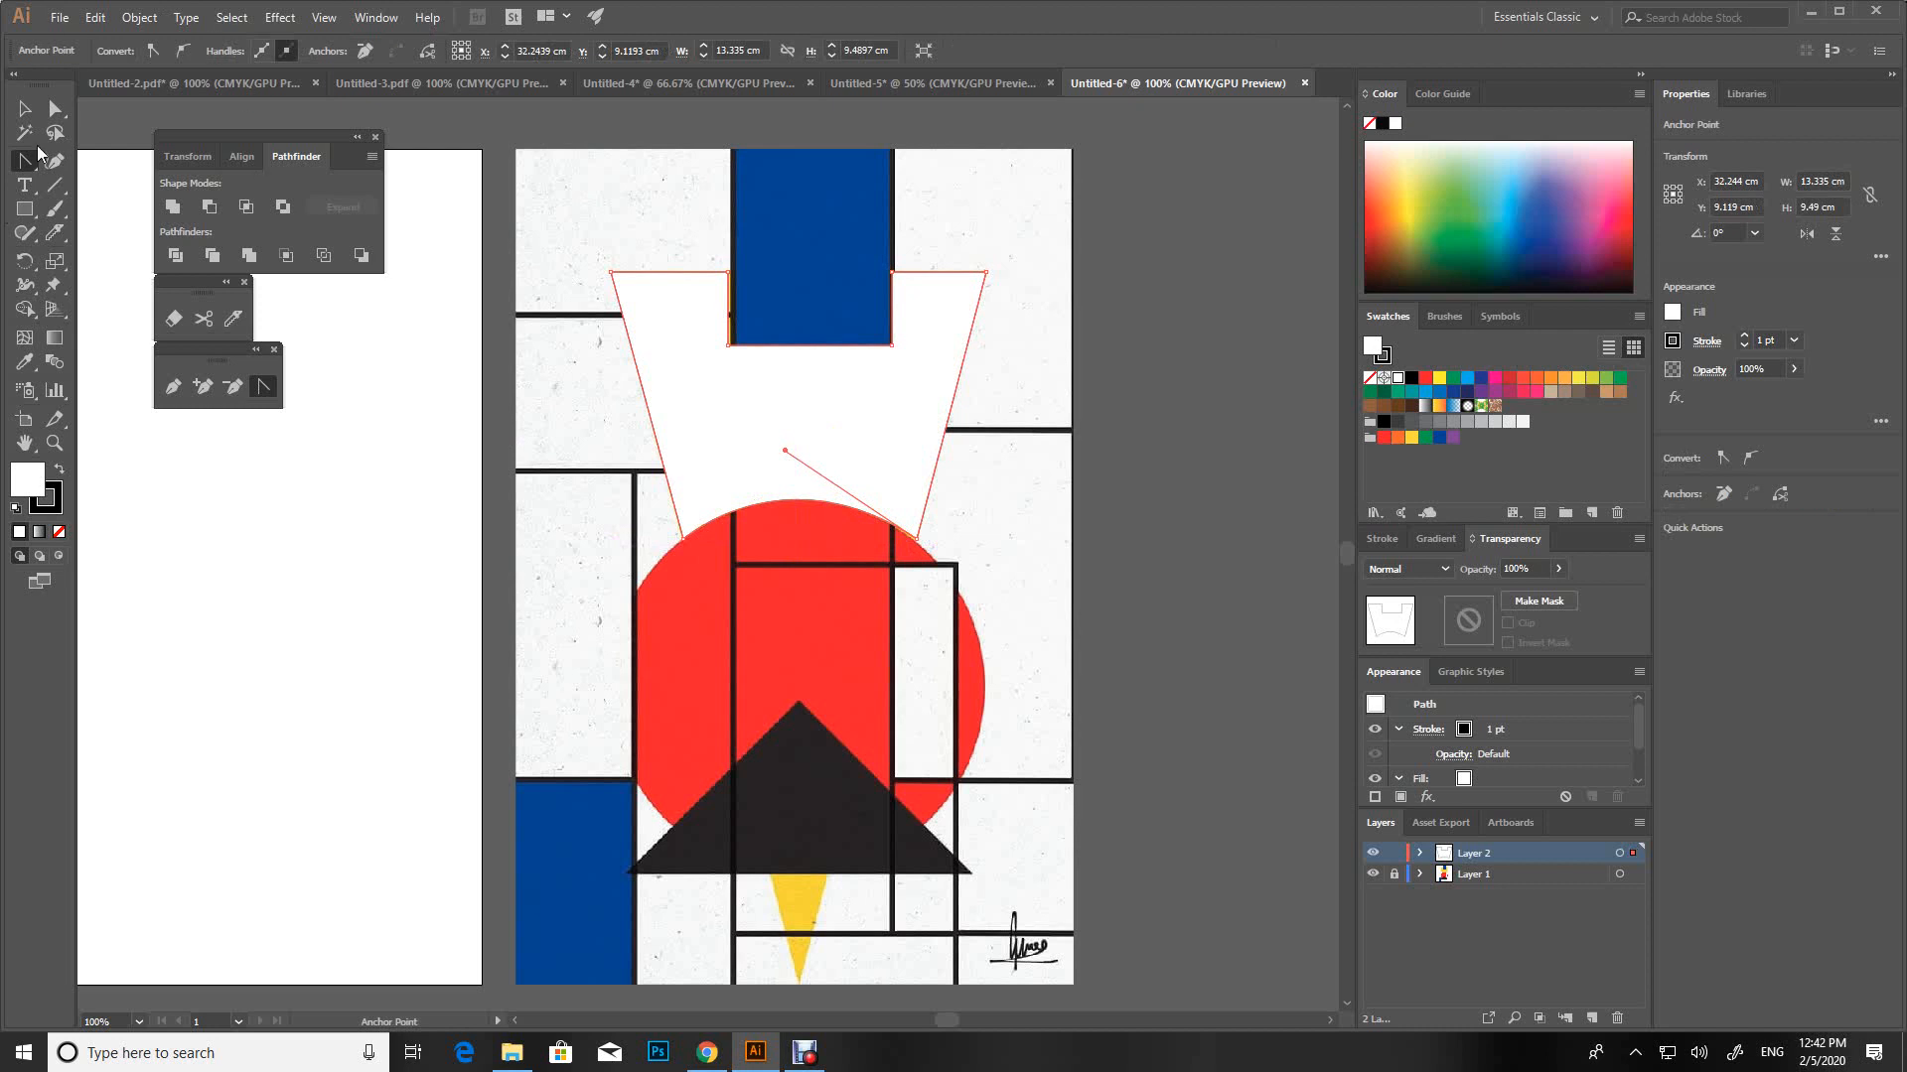
Draw a rectangle about 5.82 × 6.99 cm over the upper blue block of the reference
click(35, 207)
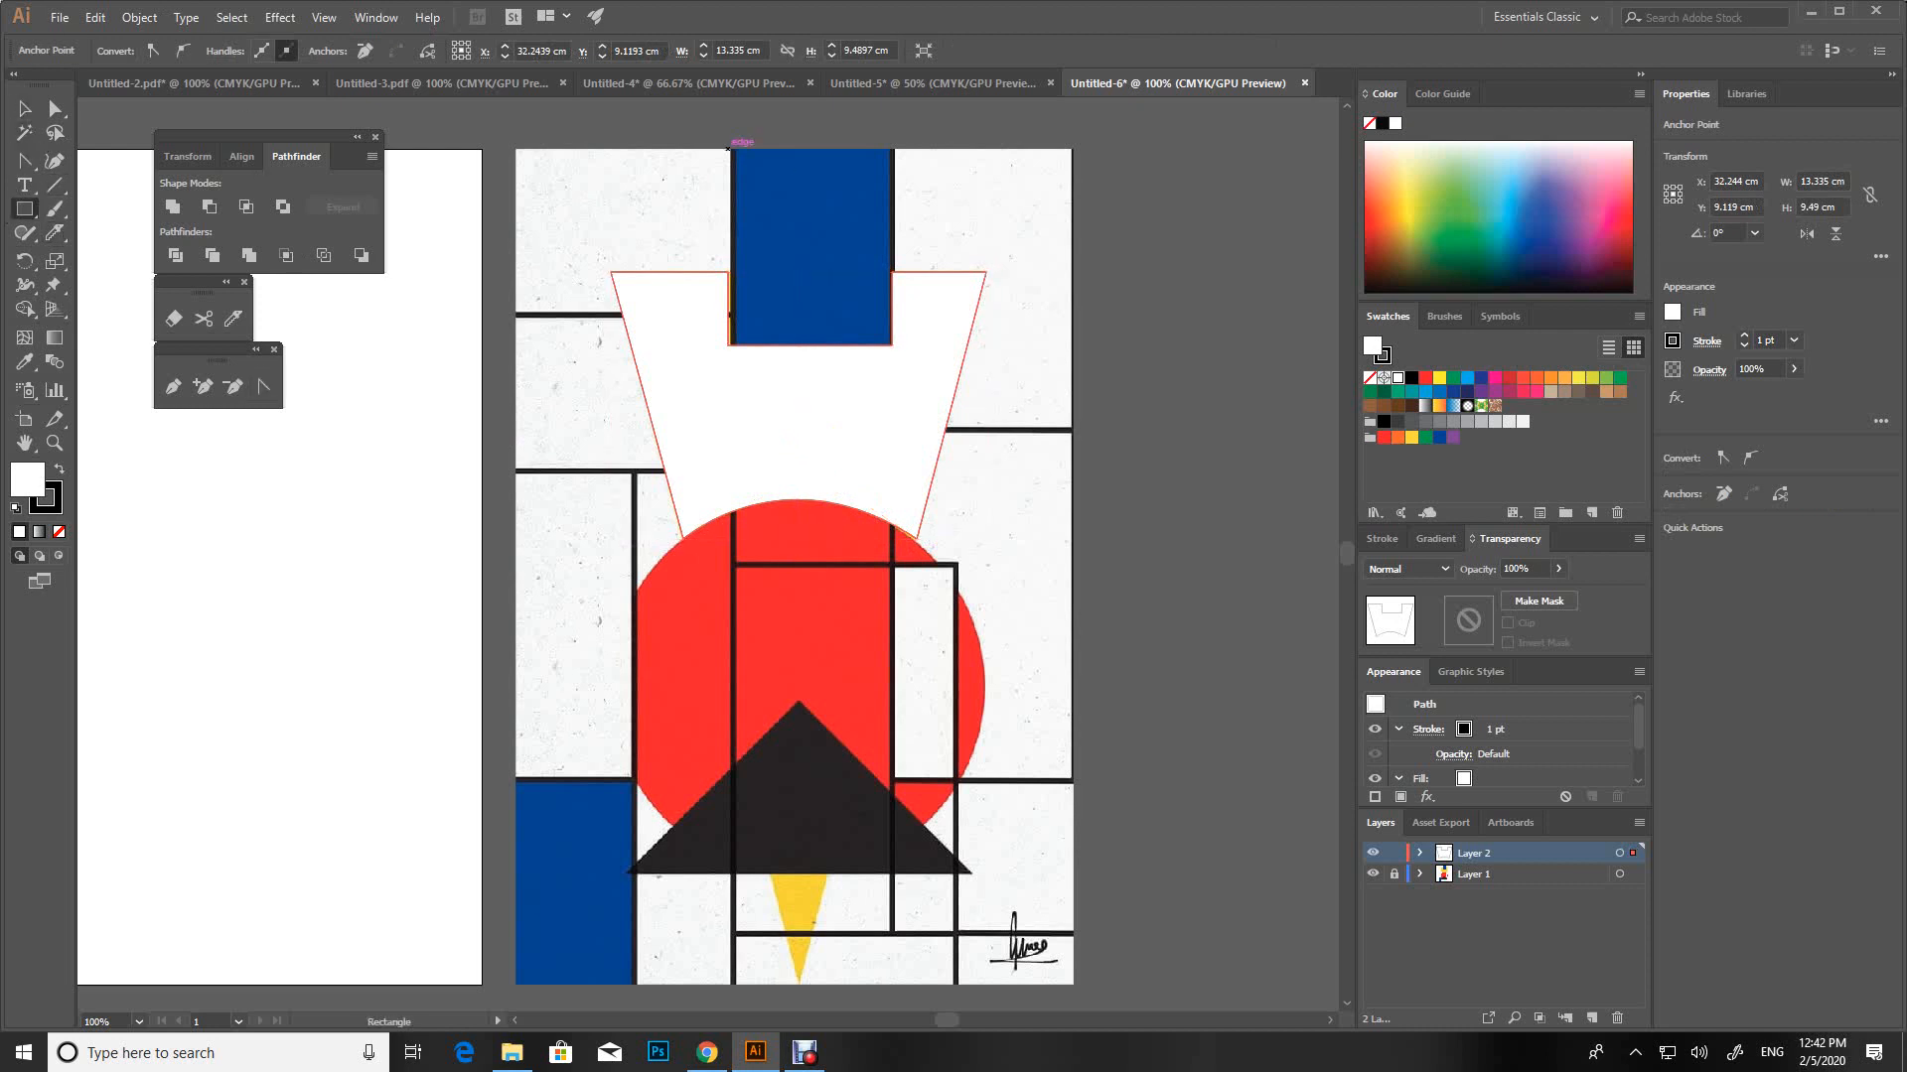
drag(728, 149, 892, 345)
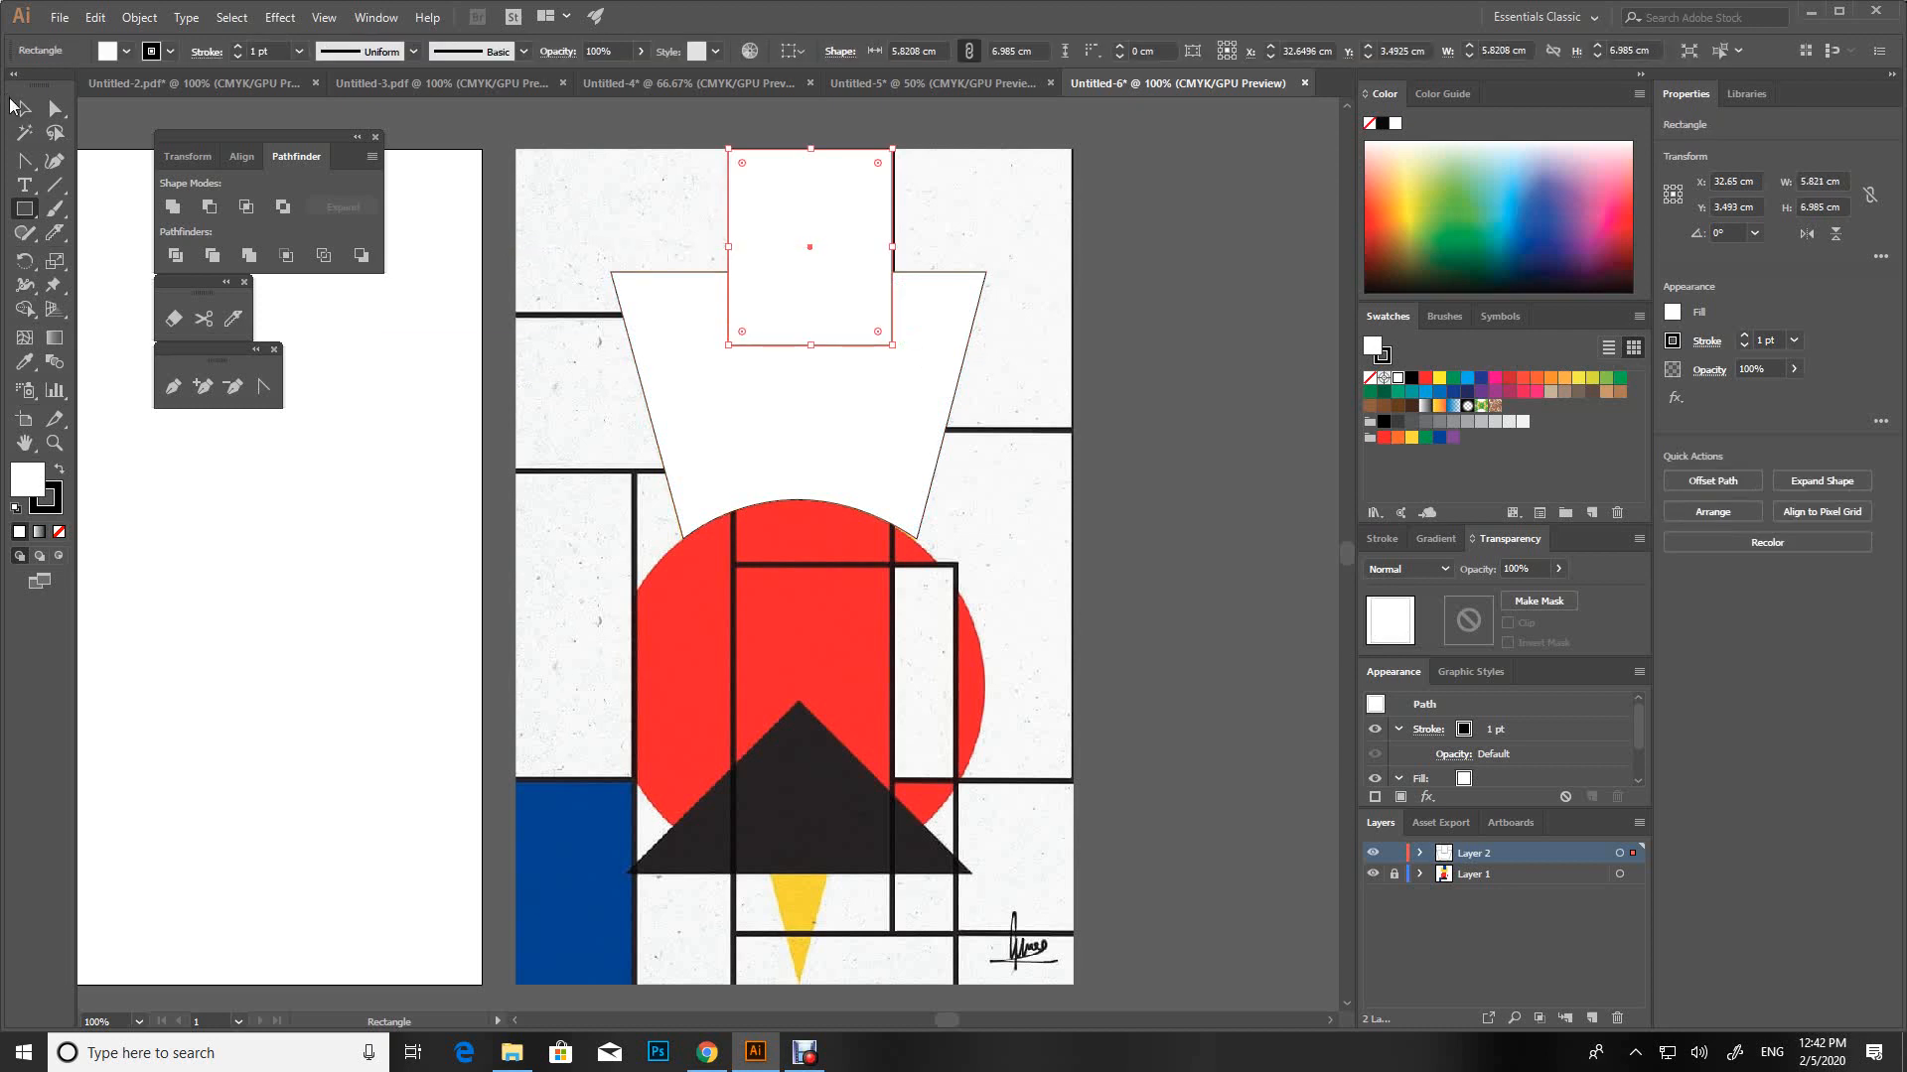
click(22, 107)
Trace the black triangle of the reference with the Pen tool as a closed path and deselect it
drag(794, 398, 693, 322)
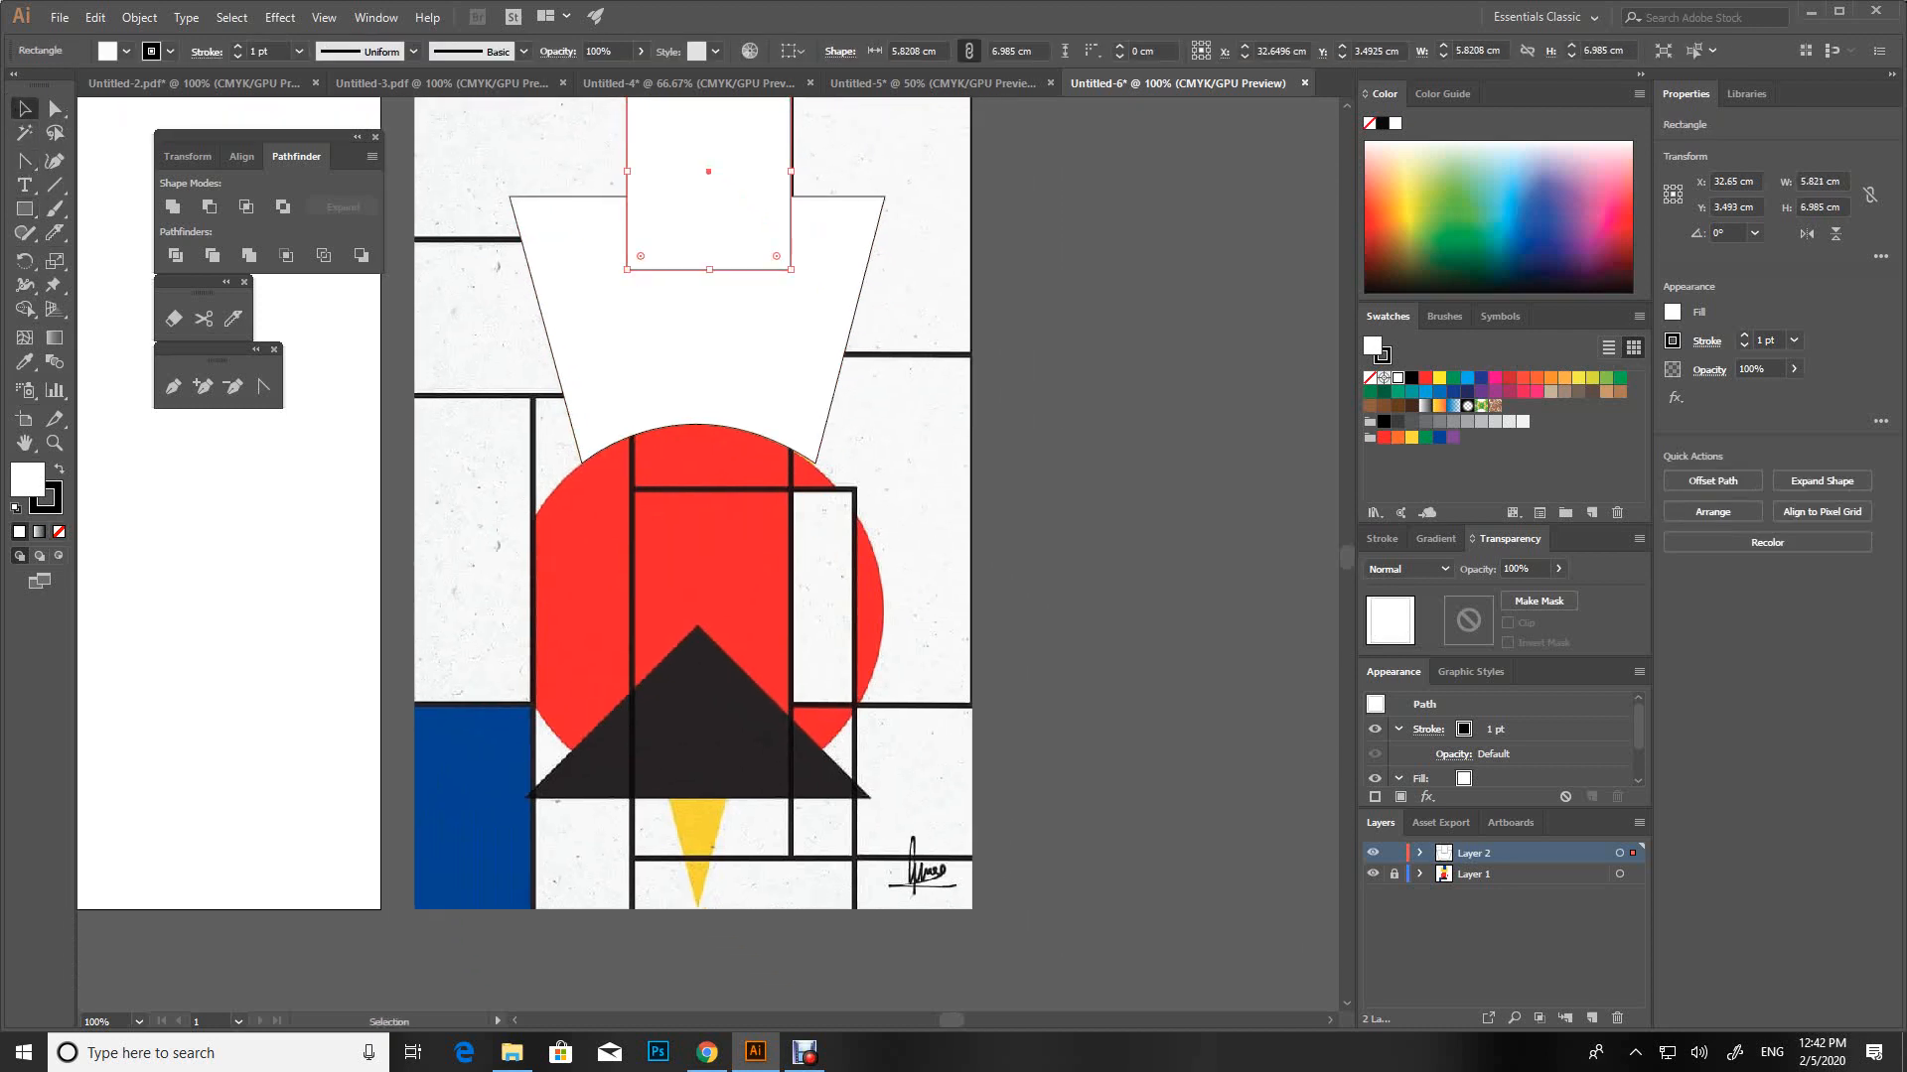
click(173, 386)
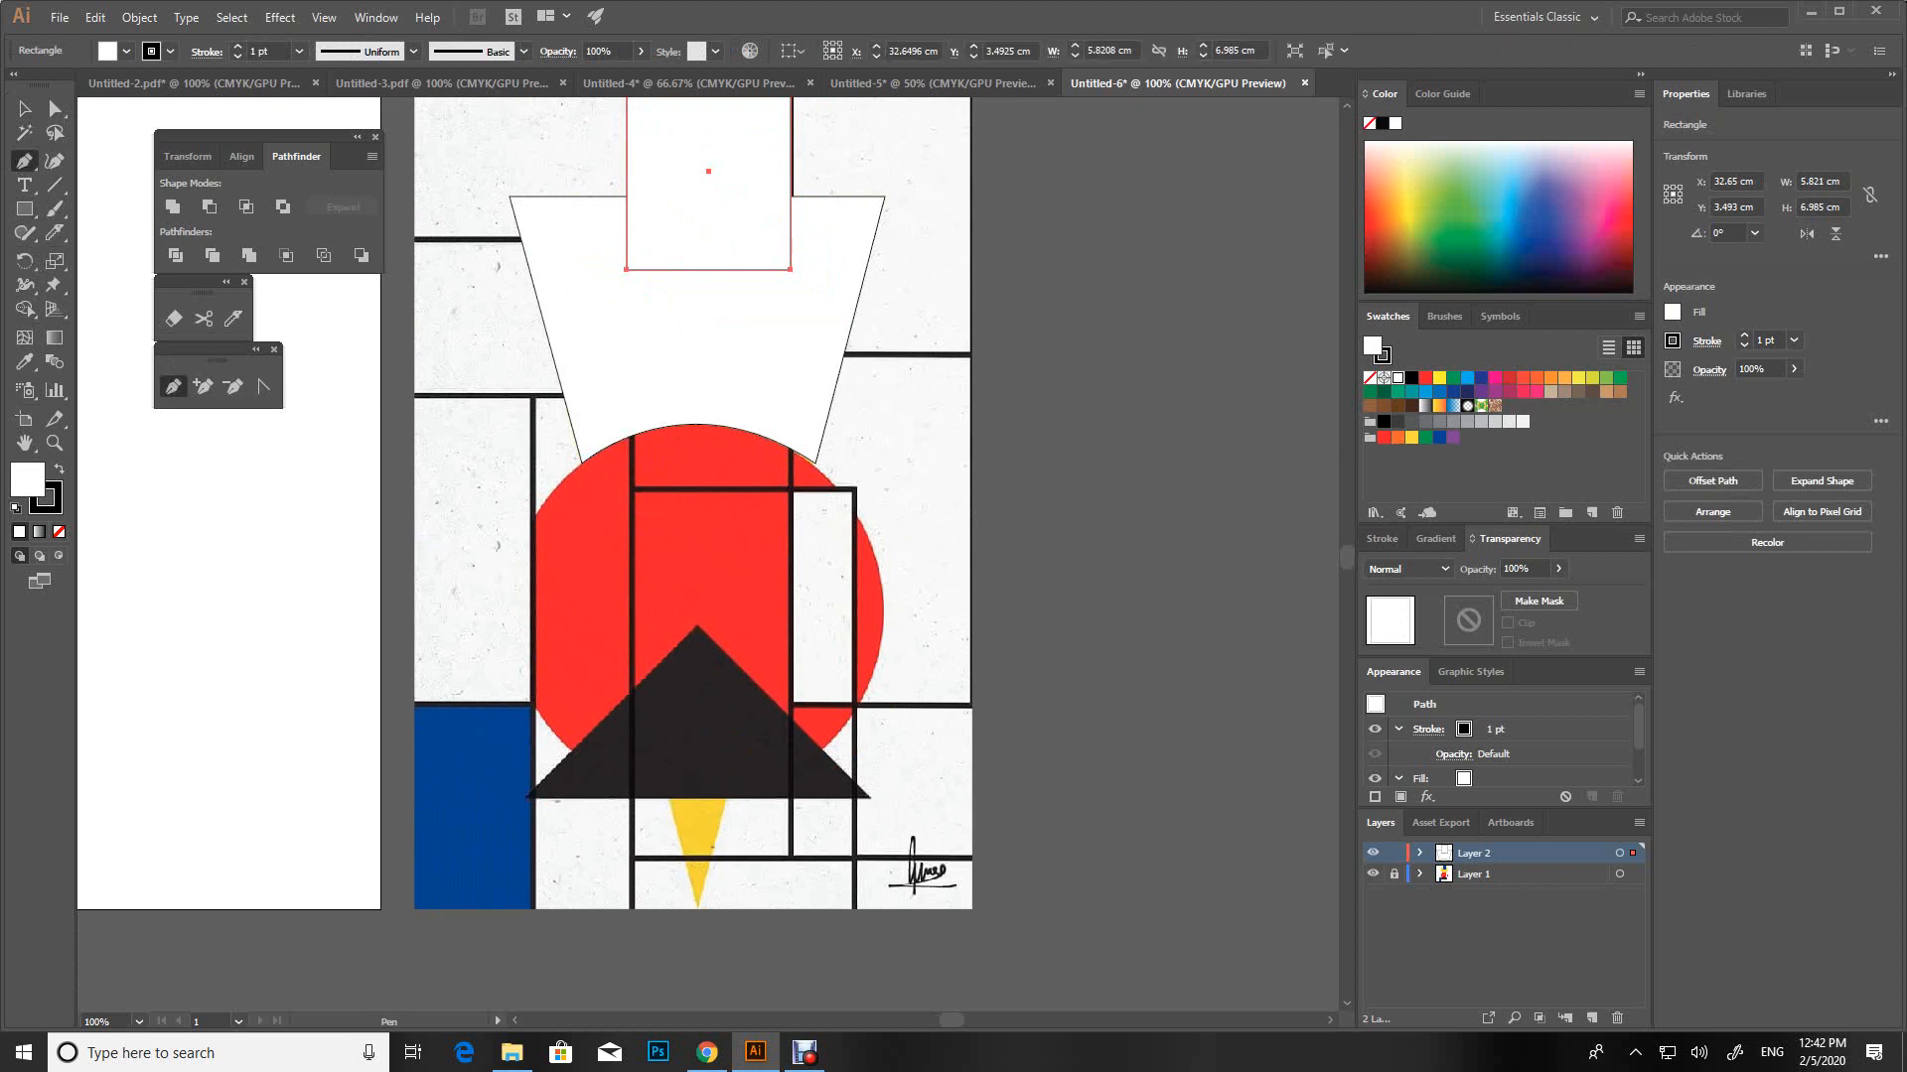
click(697, 628)
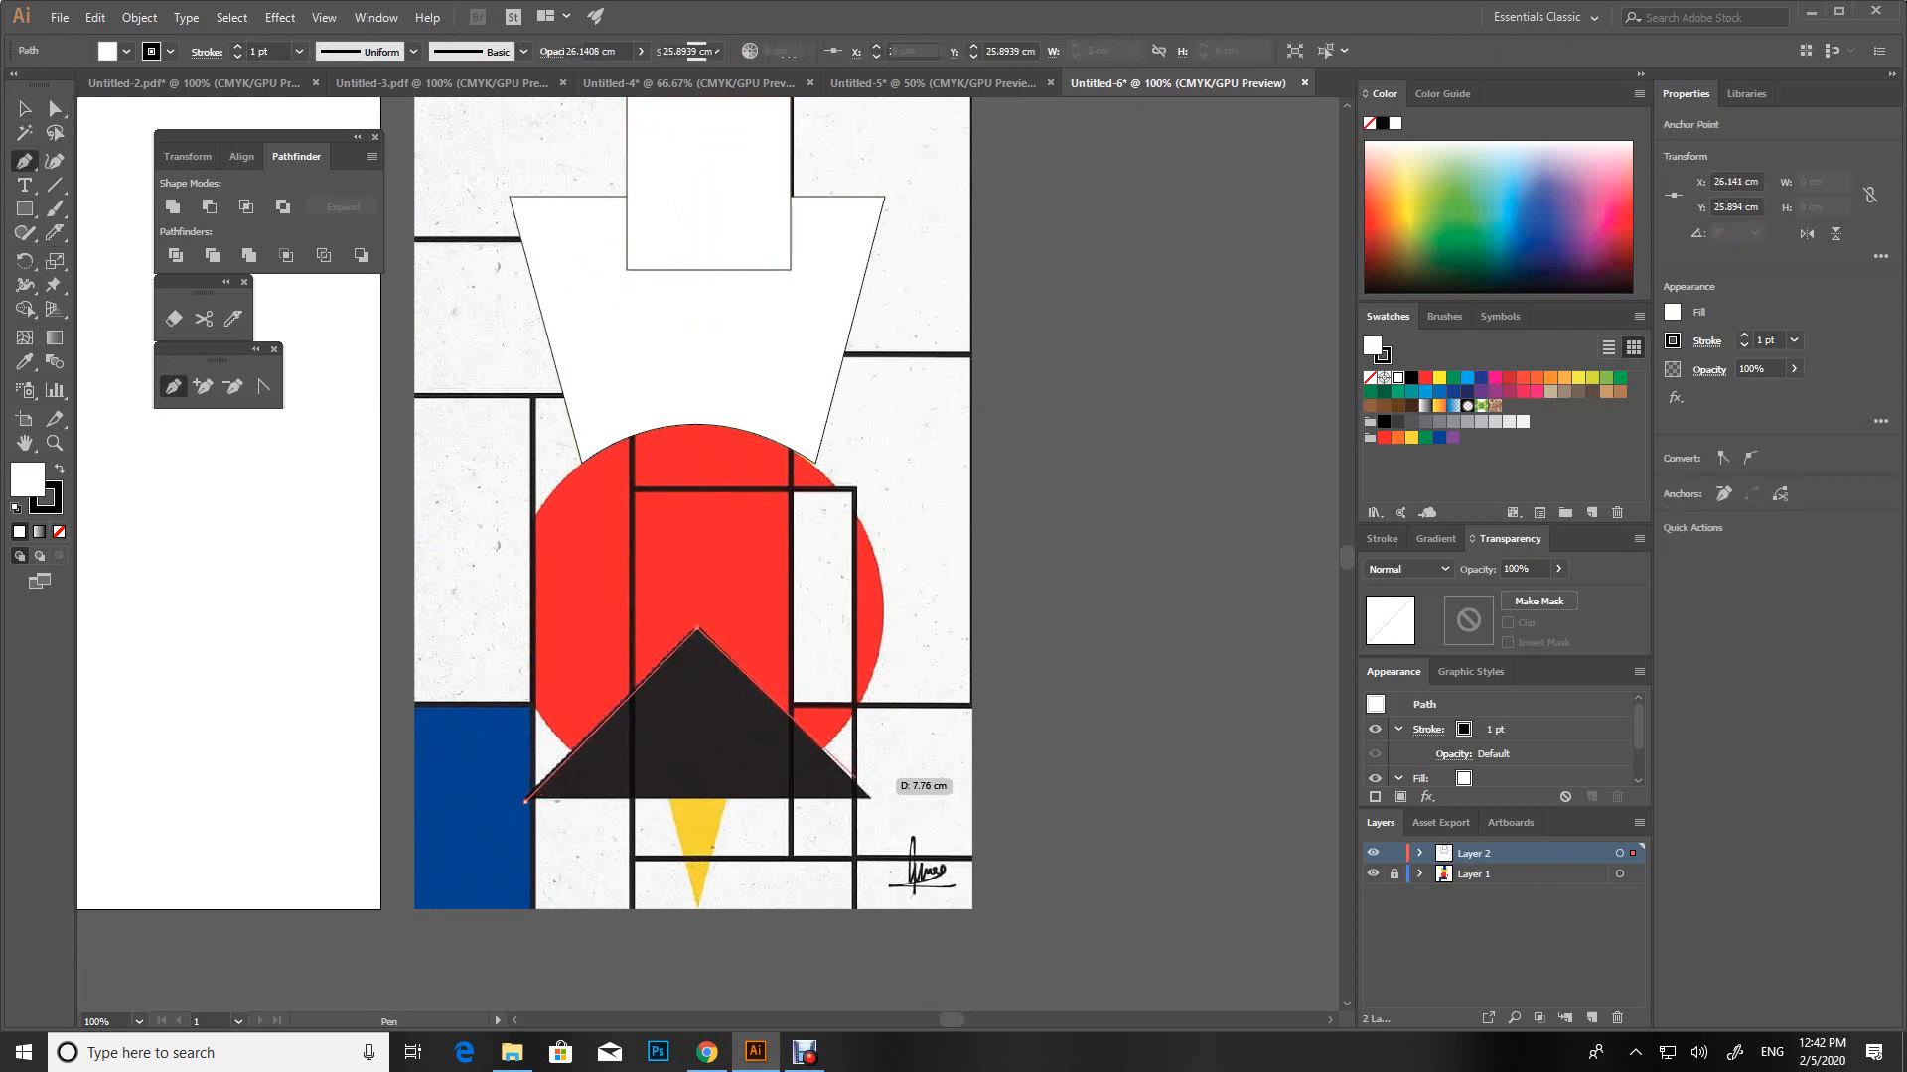
click(870, 796)
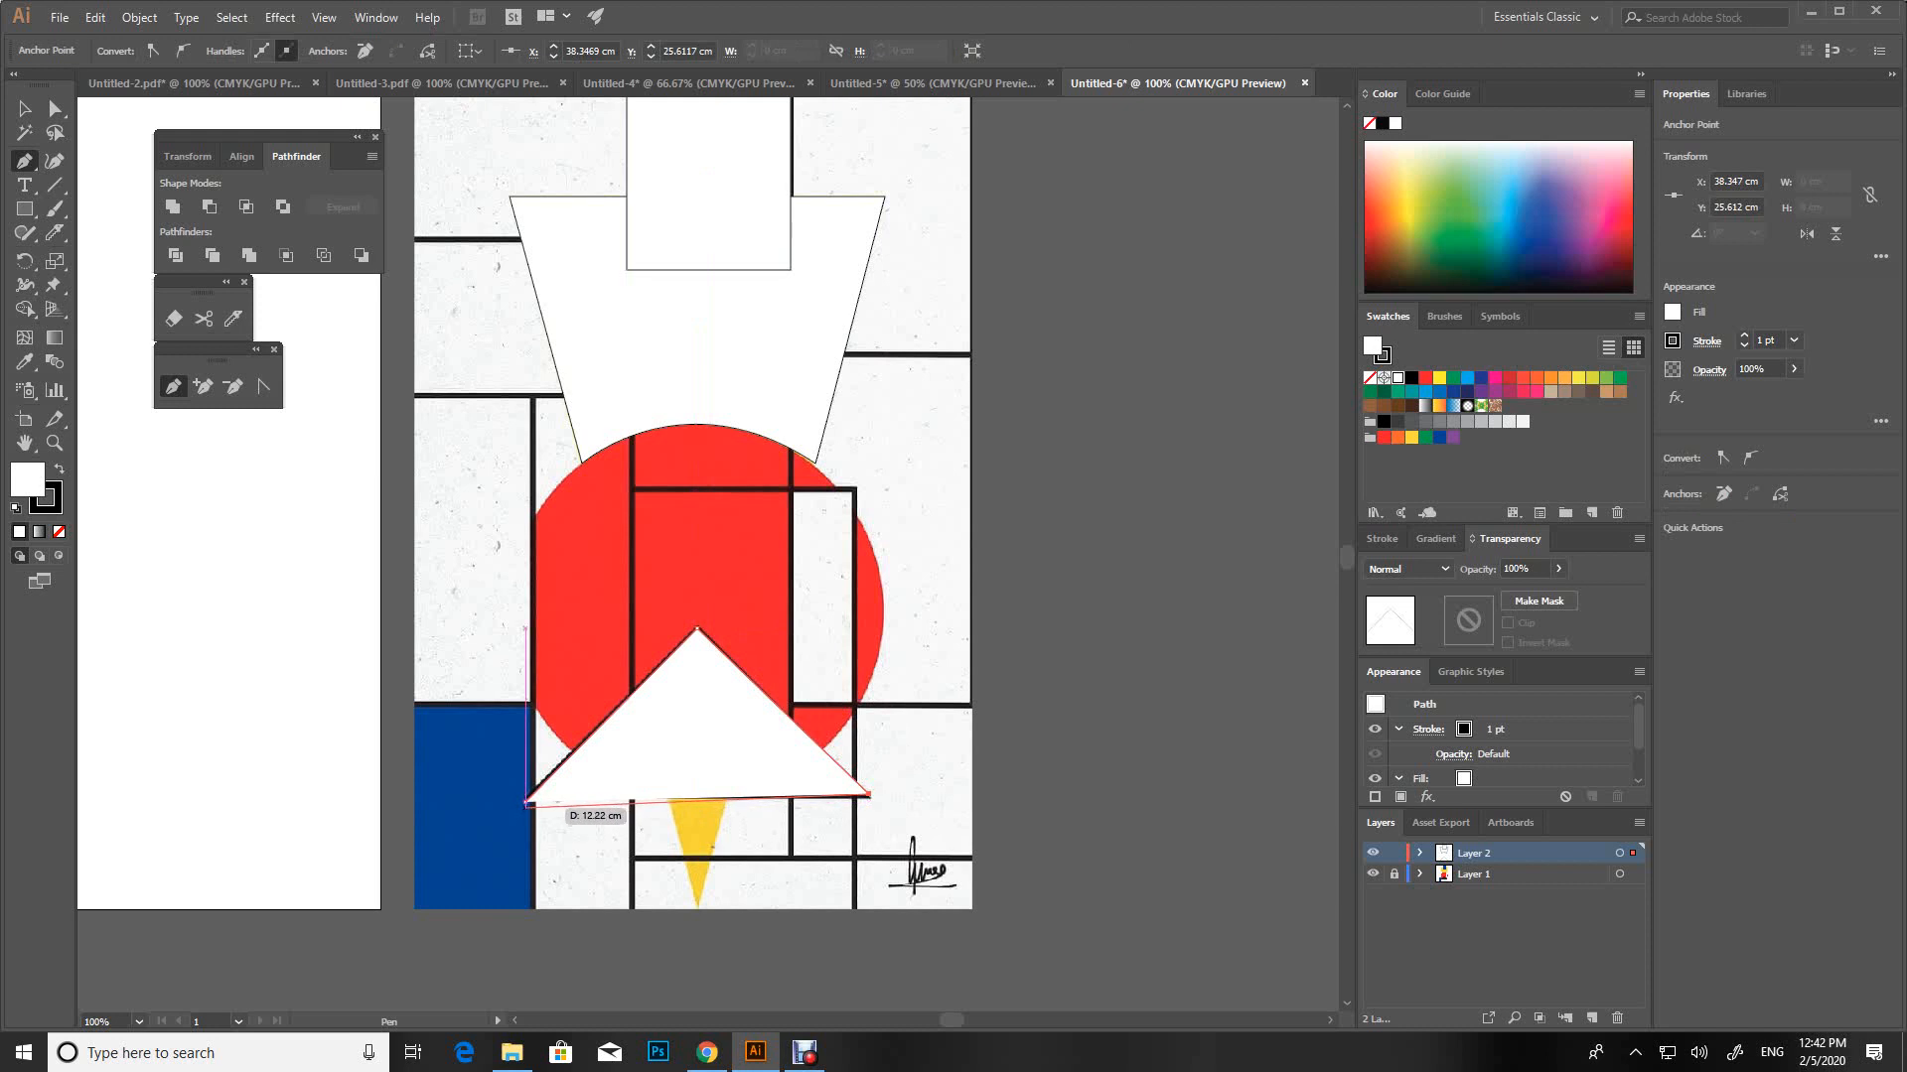
click(526, 800)
drag(707, 655, 719, 629)
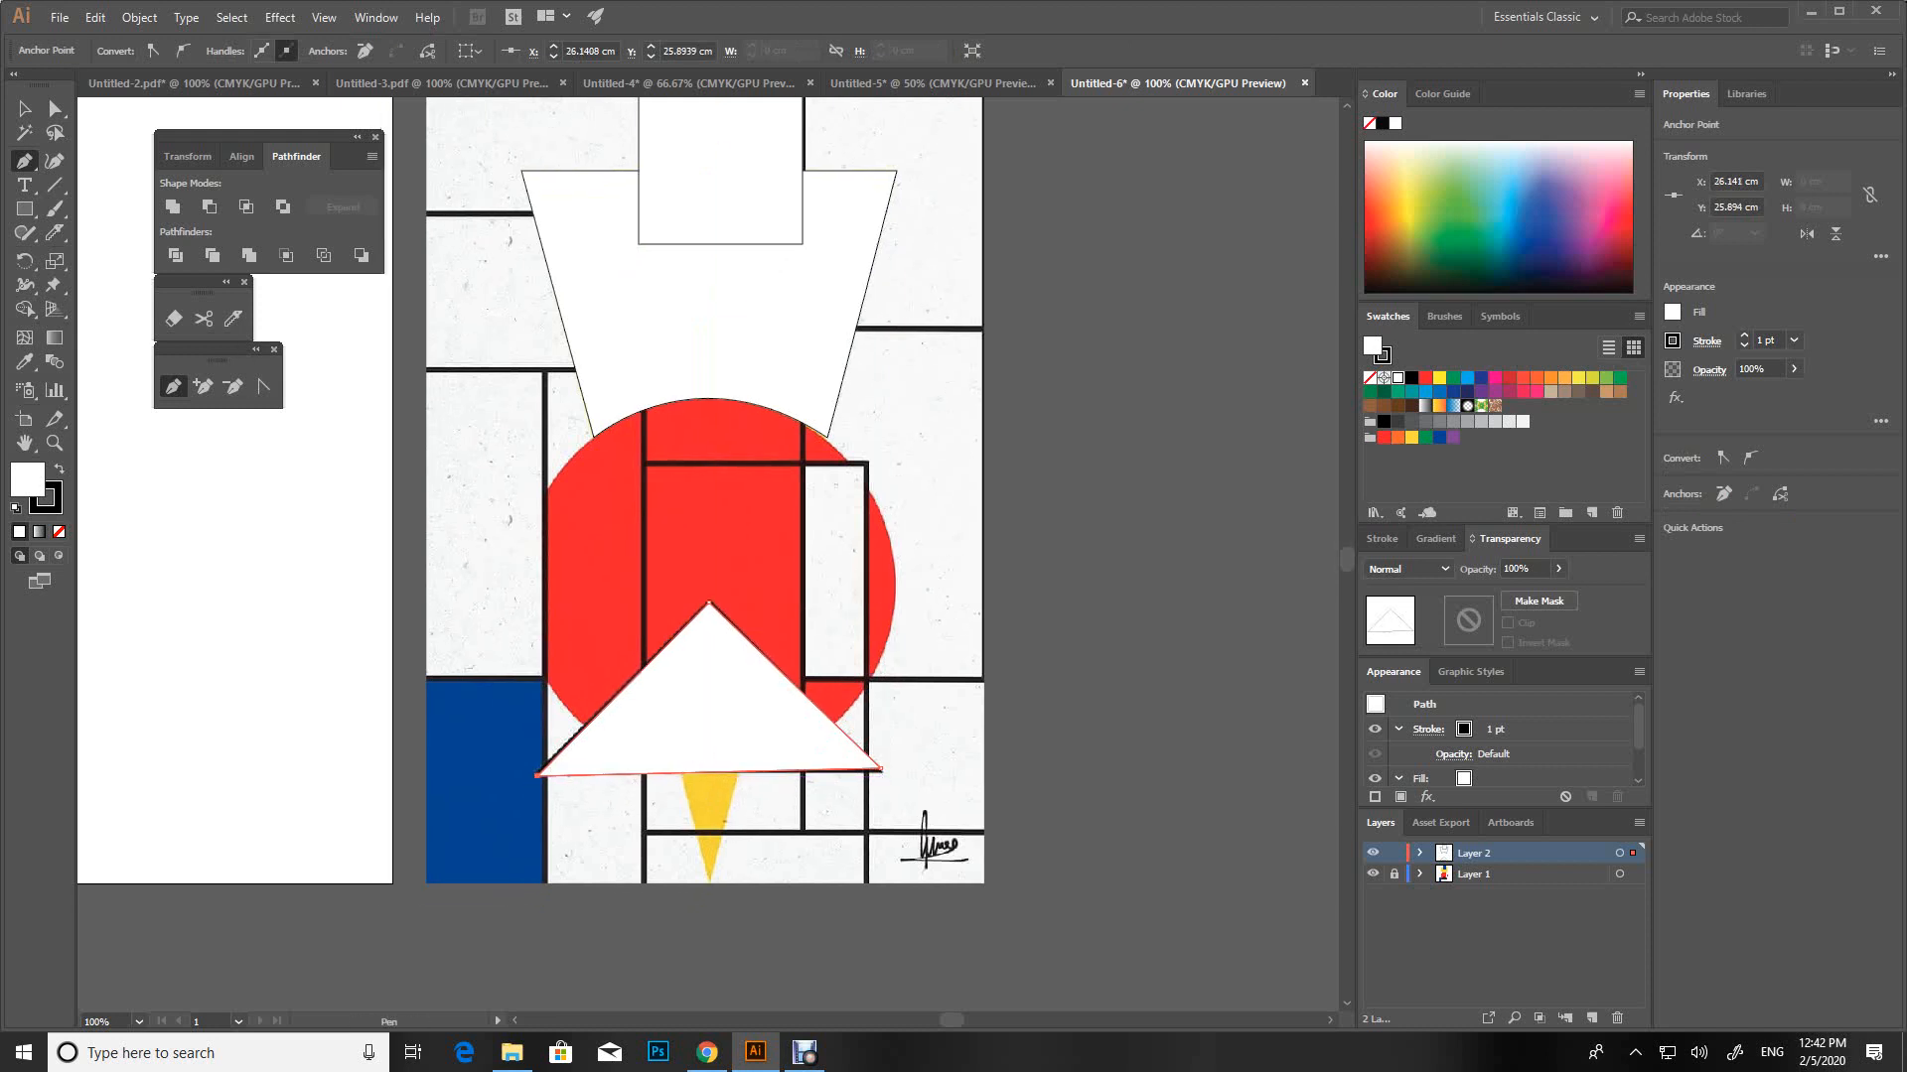
click(28, 109)
click(117, 273)
Trace the small inverted yellow triangle below the black one with the Pen tool as a closed path
click(174, 386)
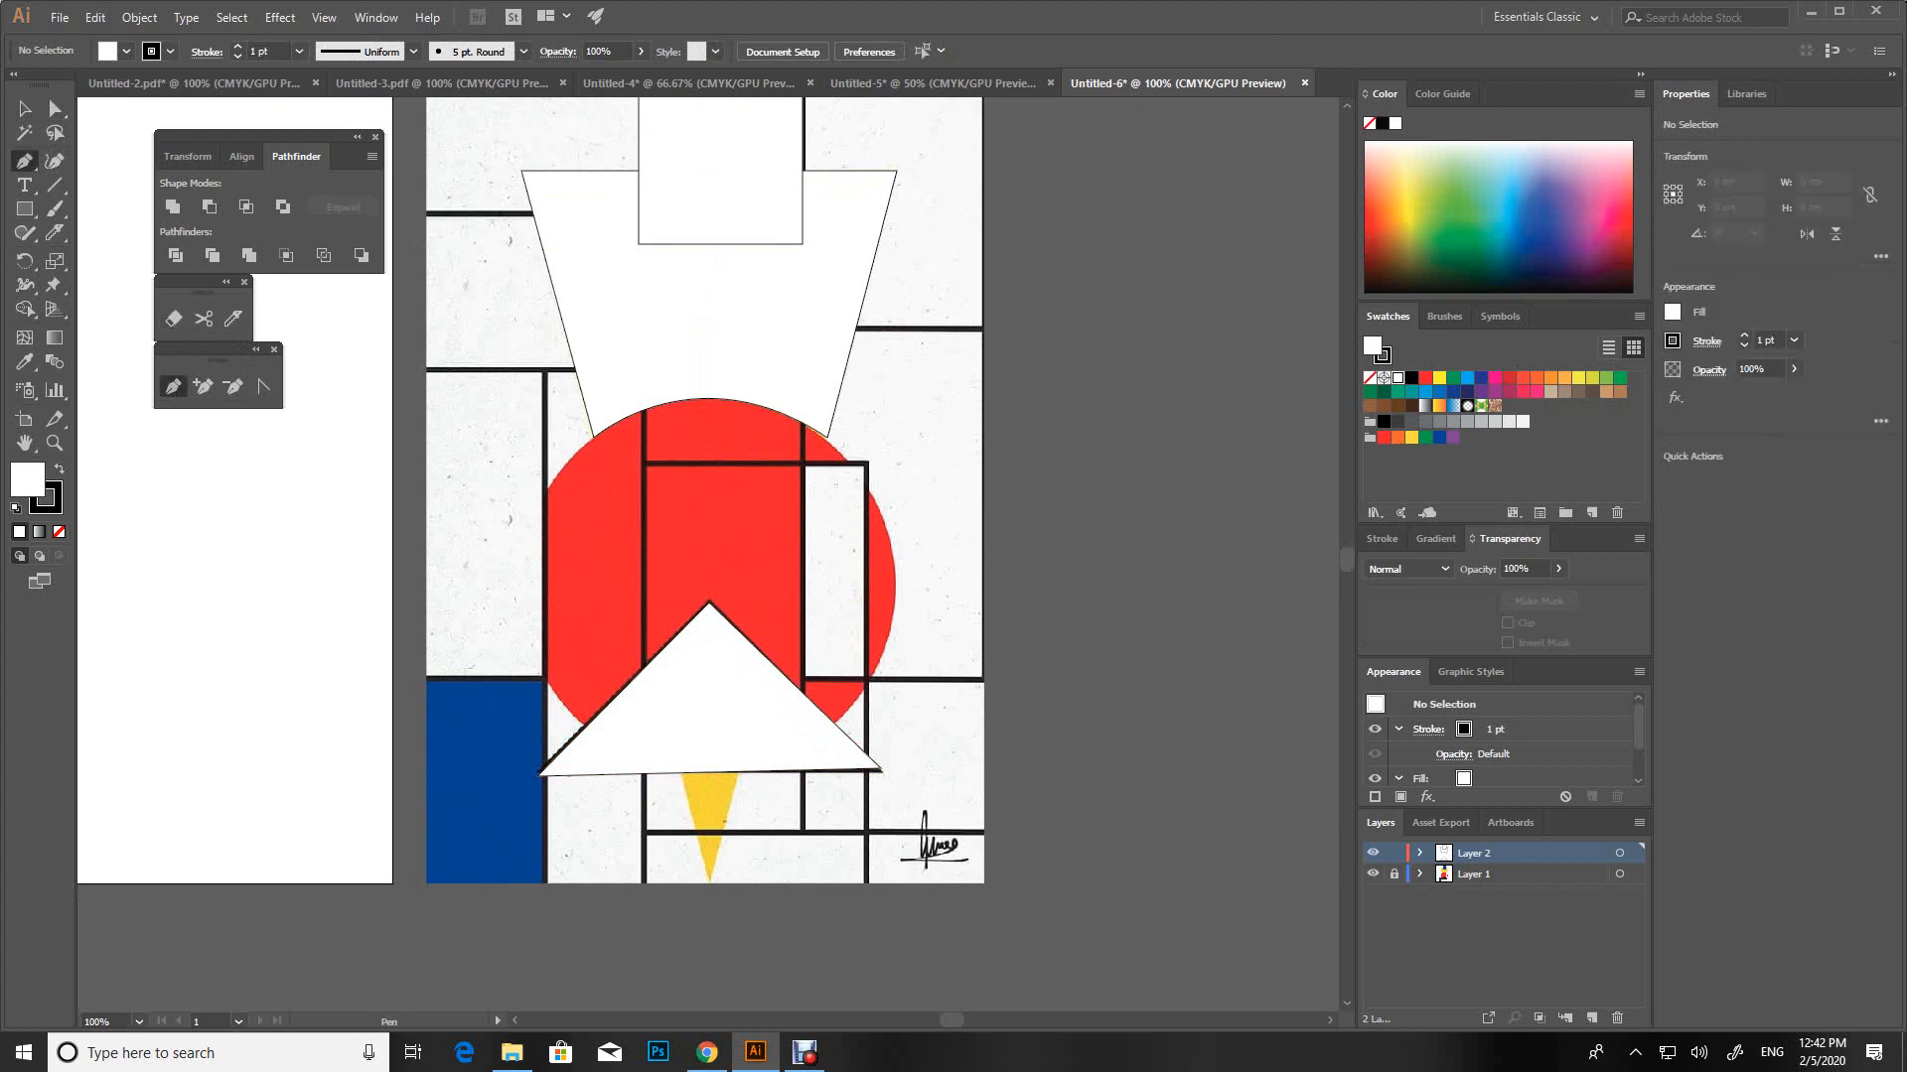
click(682, 773)
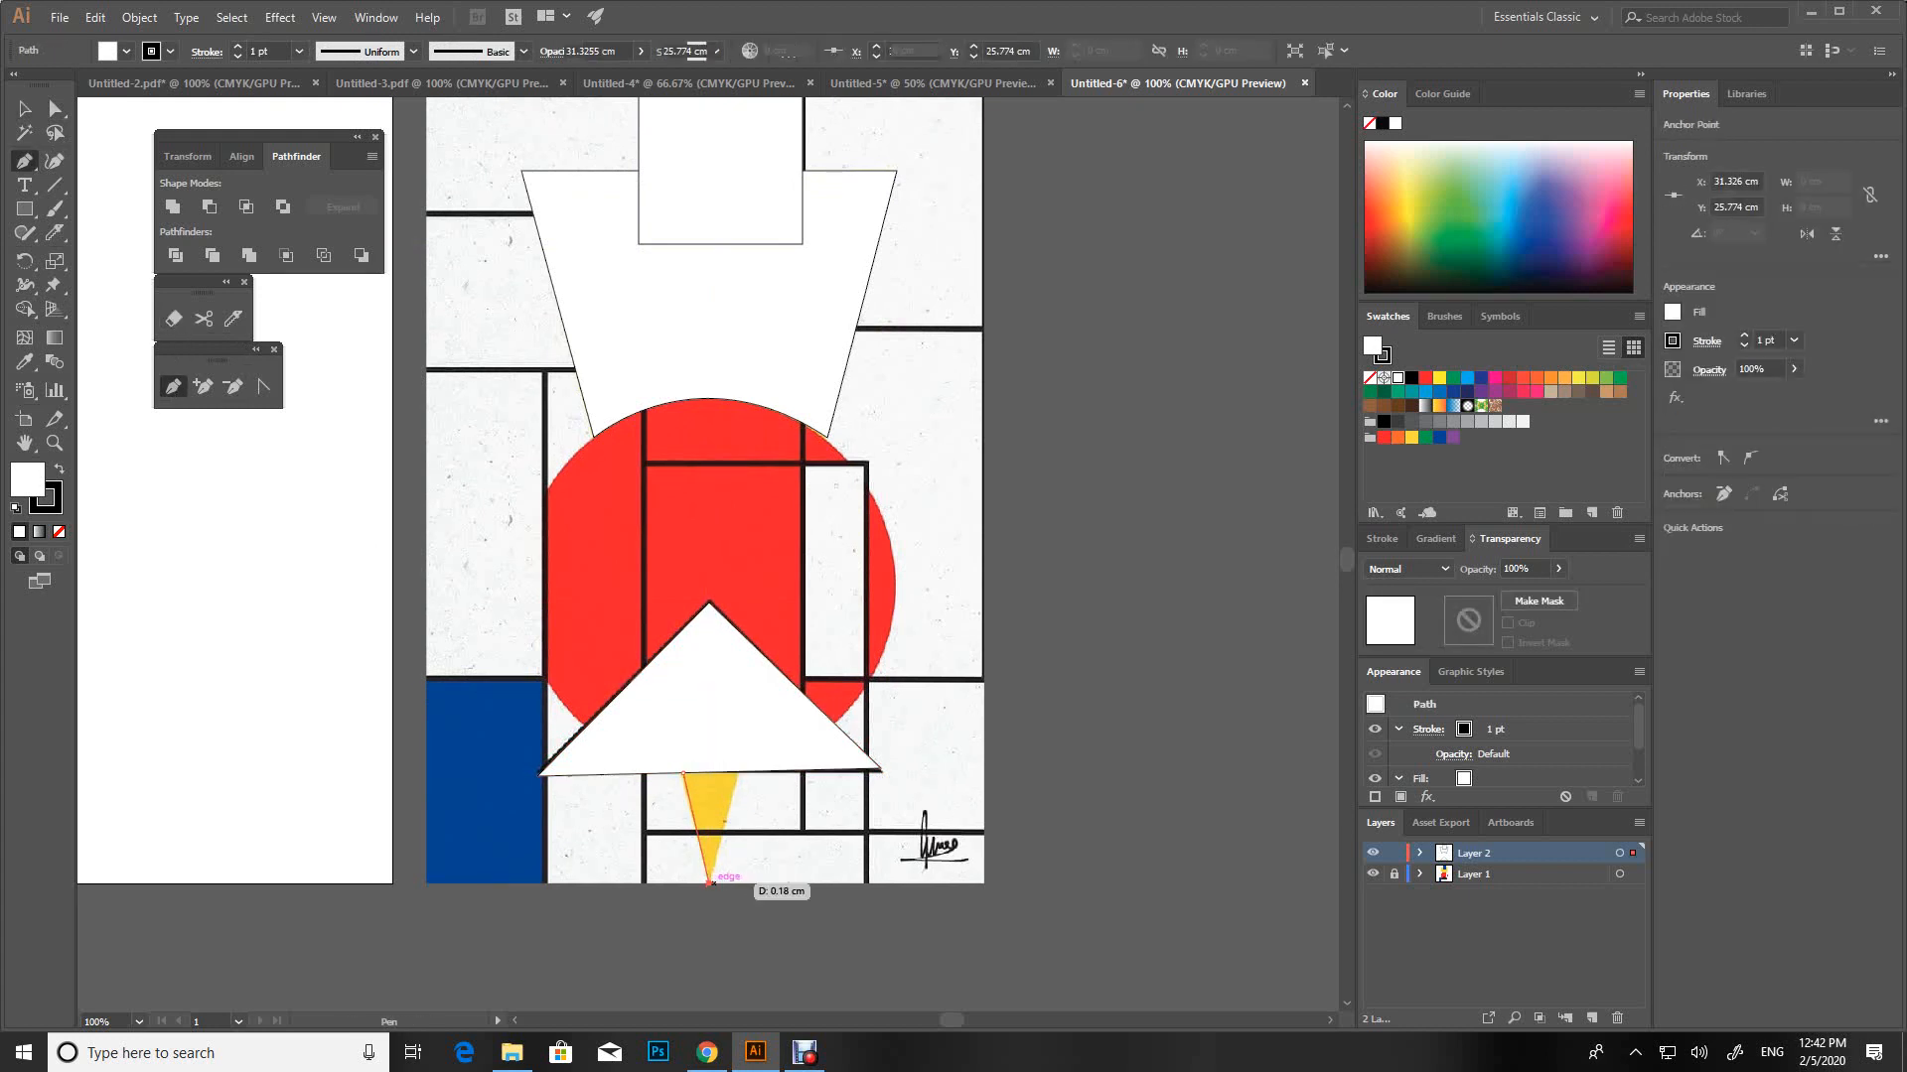
click(709, 882)
click(737, 772)
click(683, 772)
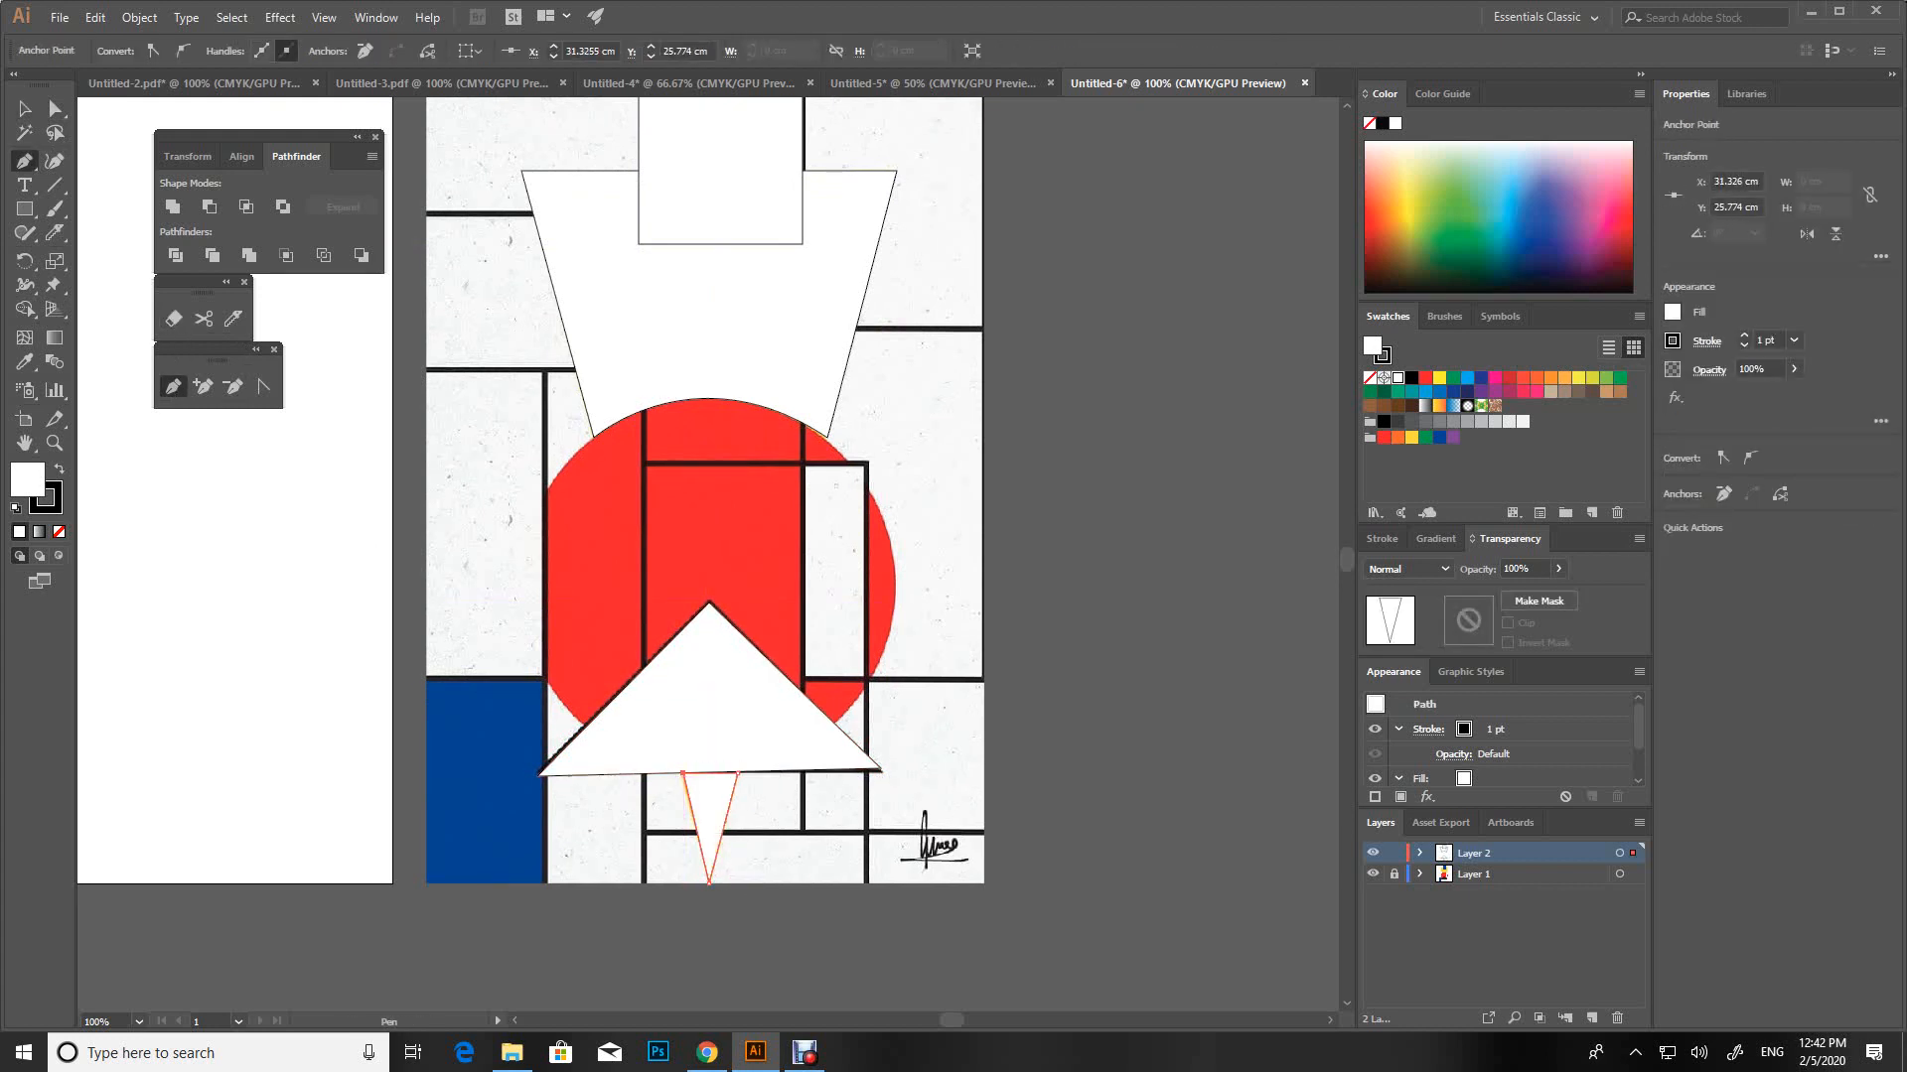
Draw a circle about 13.26 cm in diameter from its centre over the red circle with the Ellipse tool
click(25, 210)
drag(24, 210, 139, 259)
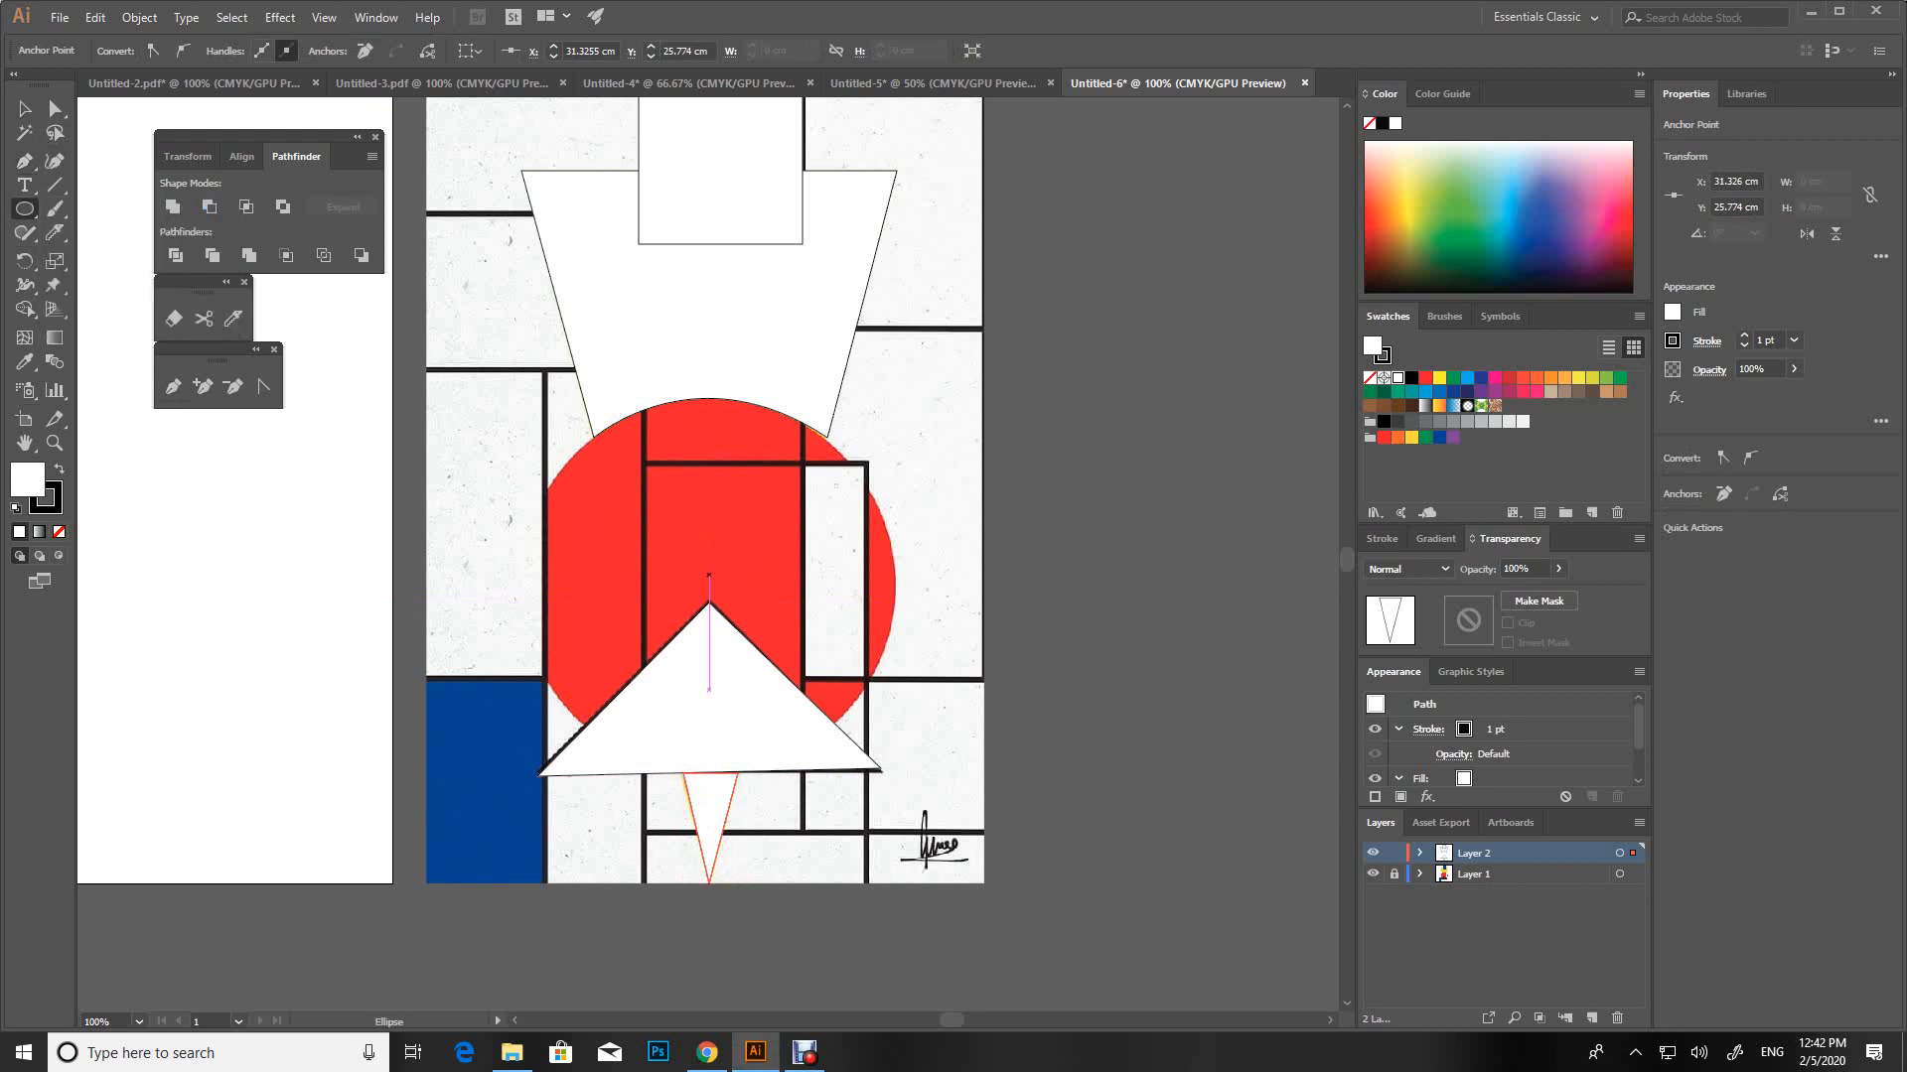
drag(708, 579, 896, 452)
key(alt+space)
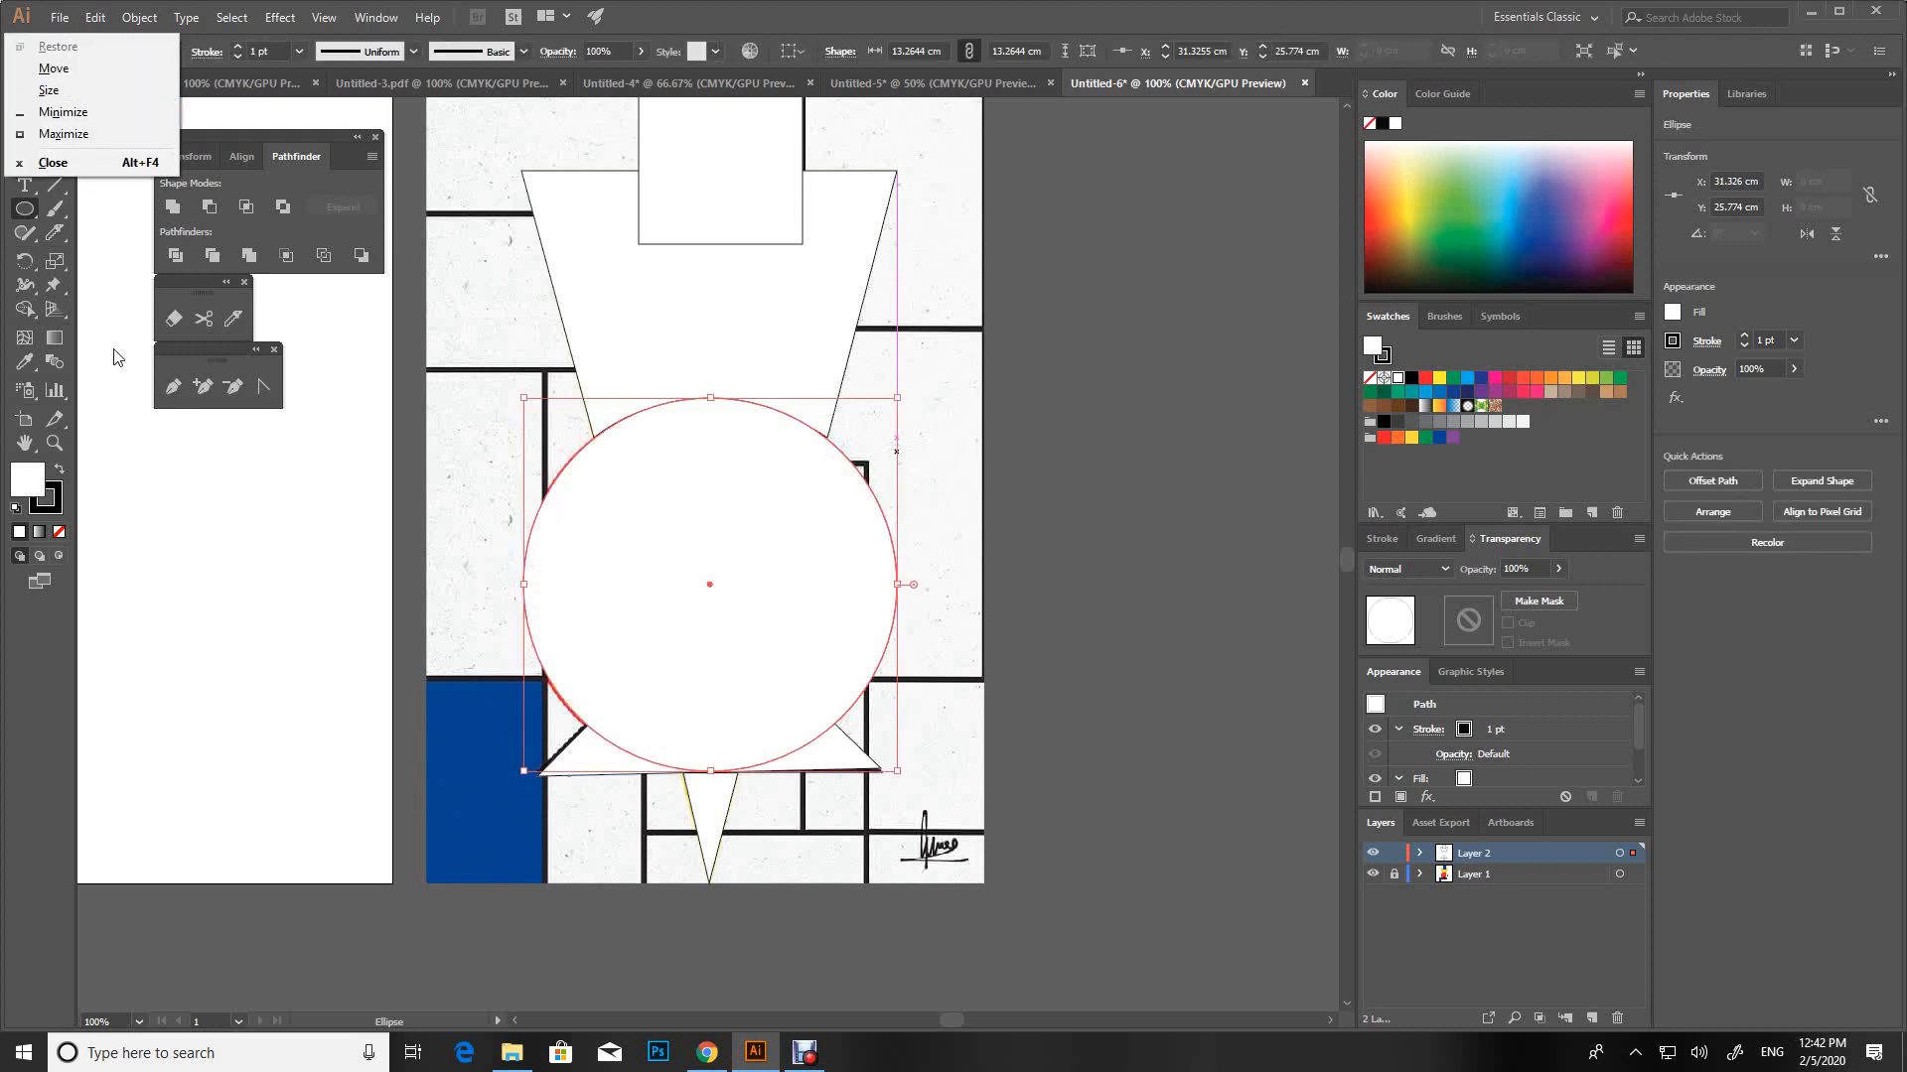
key(Escape)
click(771, 681)
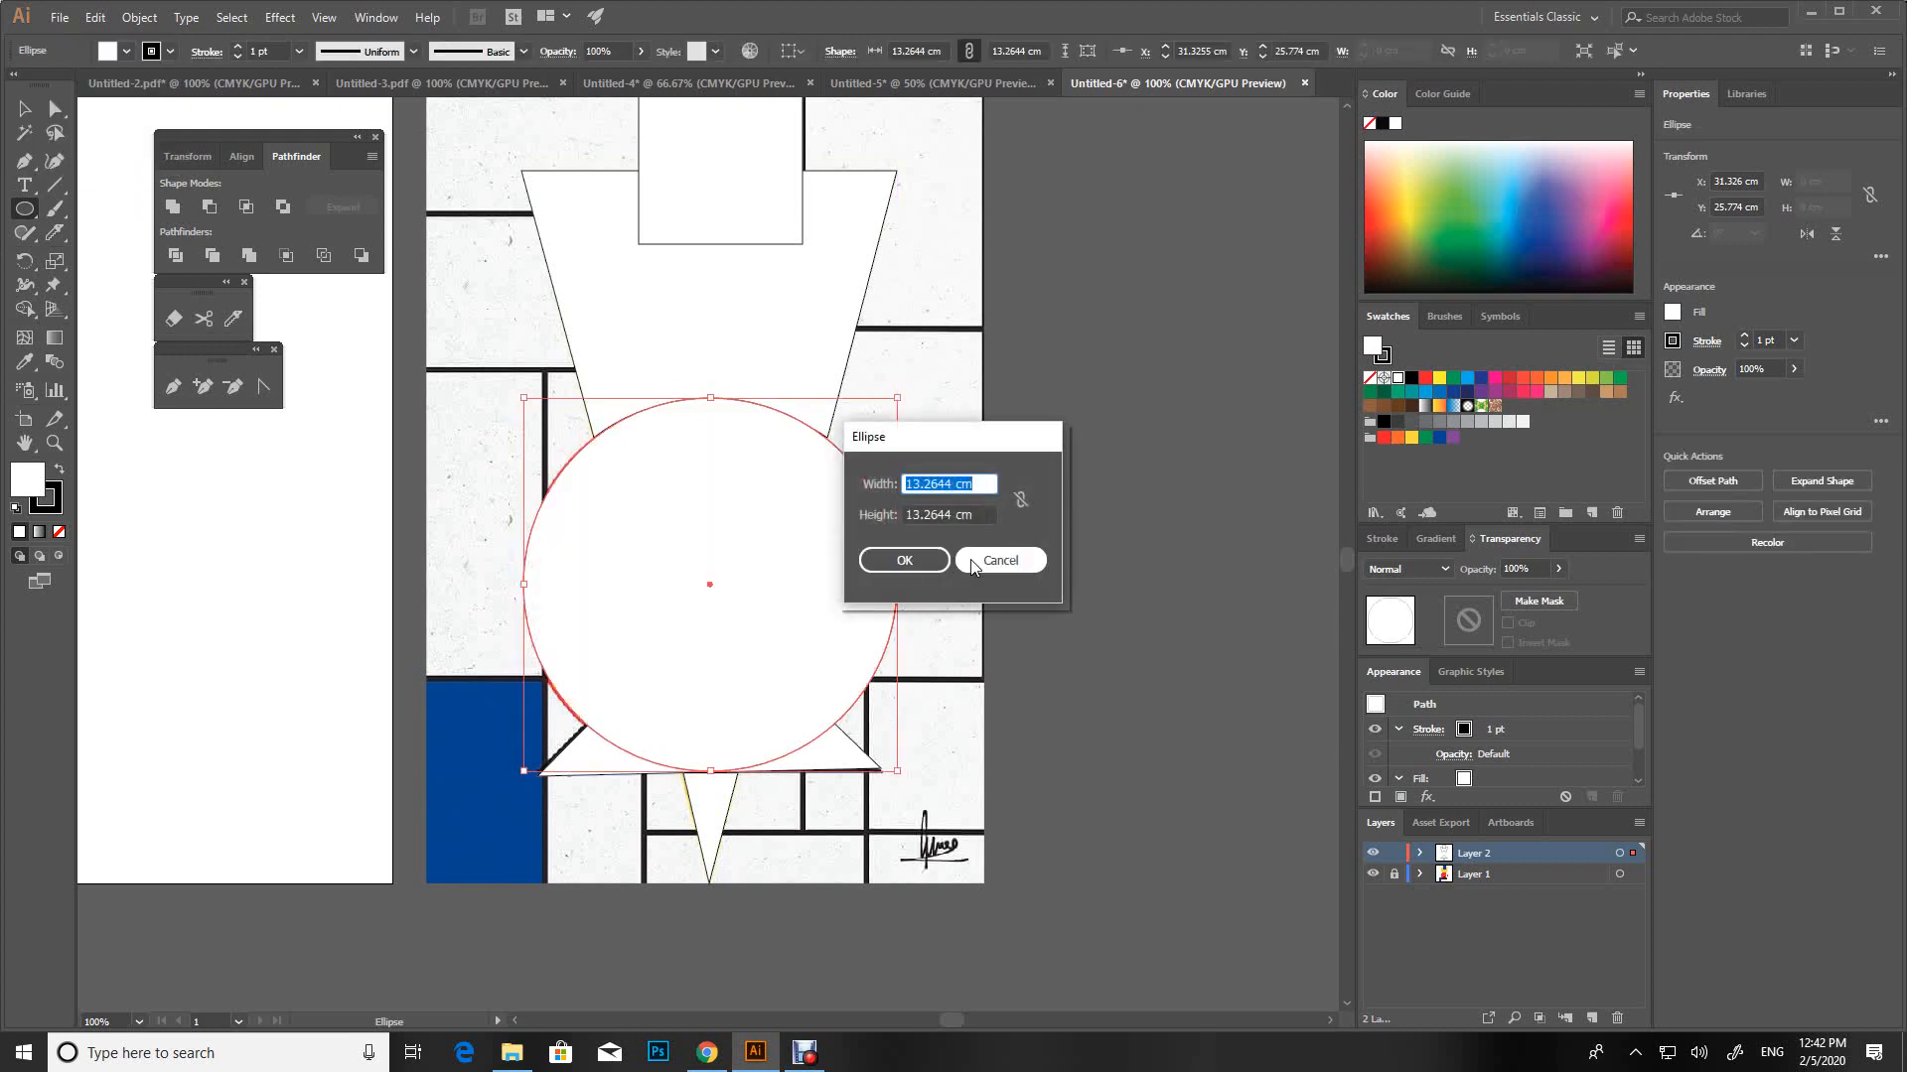
click(1004, 559)
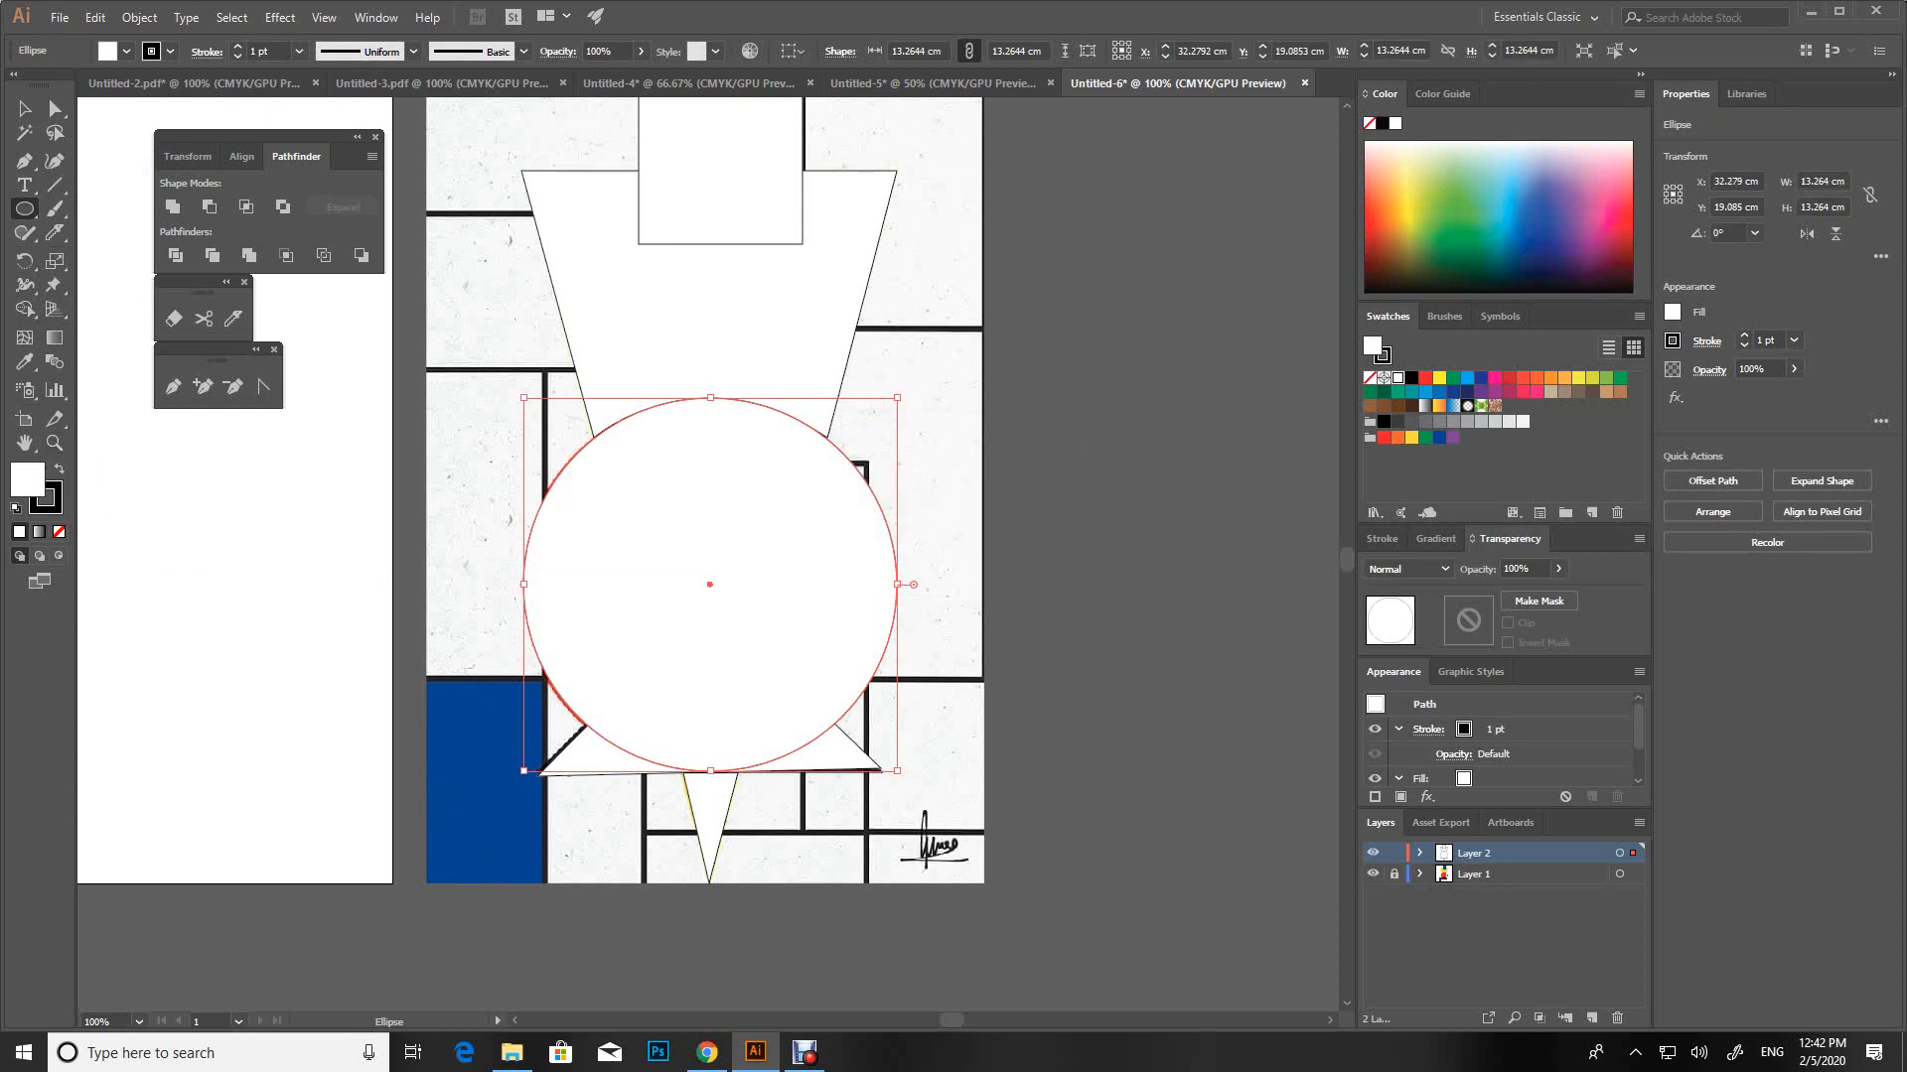
Swap the circle's fill and stroke colours and set its fill to none
click(59, 467)
click(60, 533)
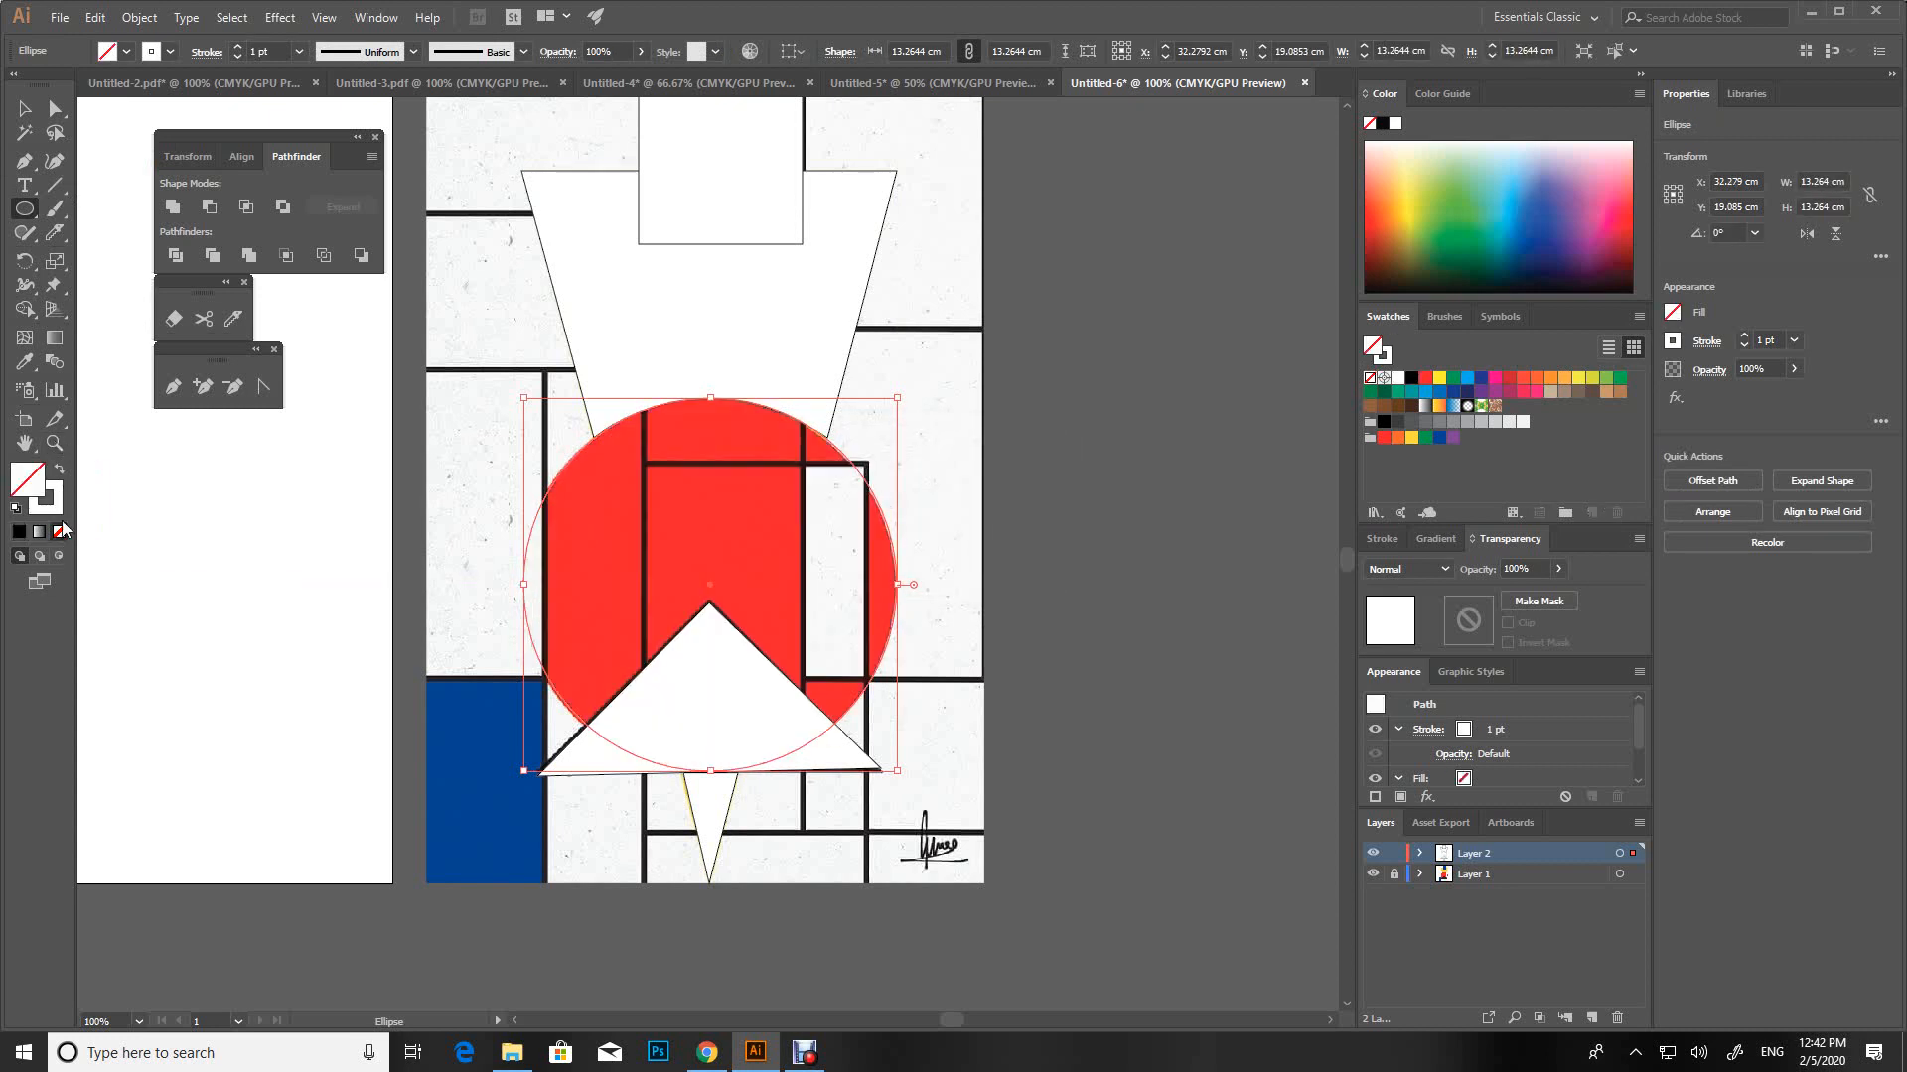
click(43, 509)
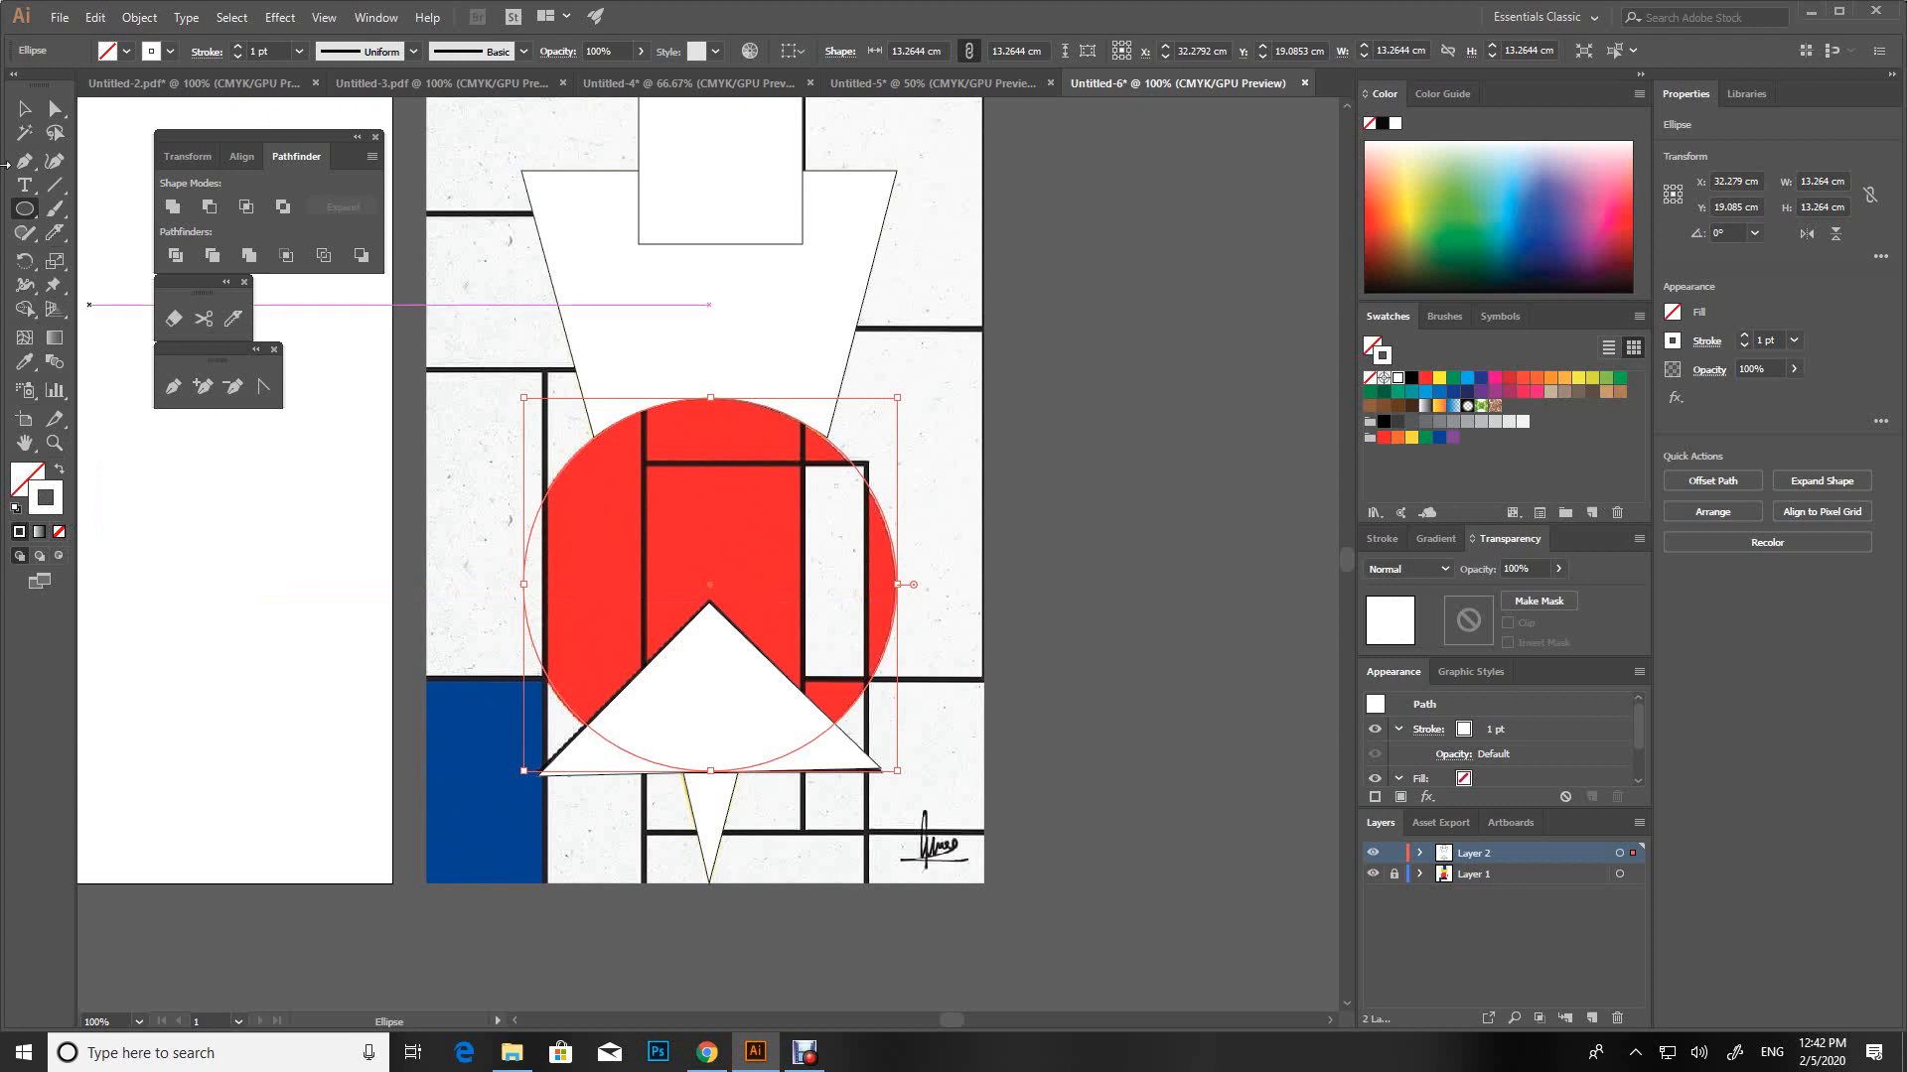
Cut the circle with the Knife along the vertical black line at its left side and delete the outer sliver
click(25, 111)
click(236, 320)
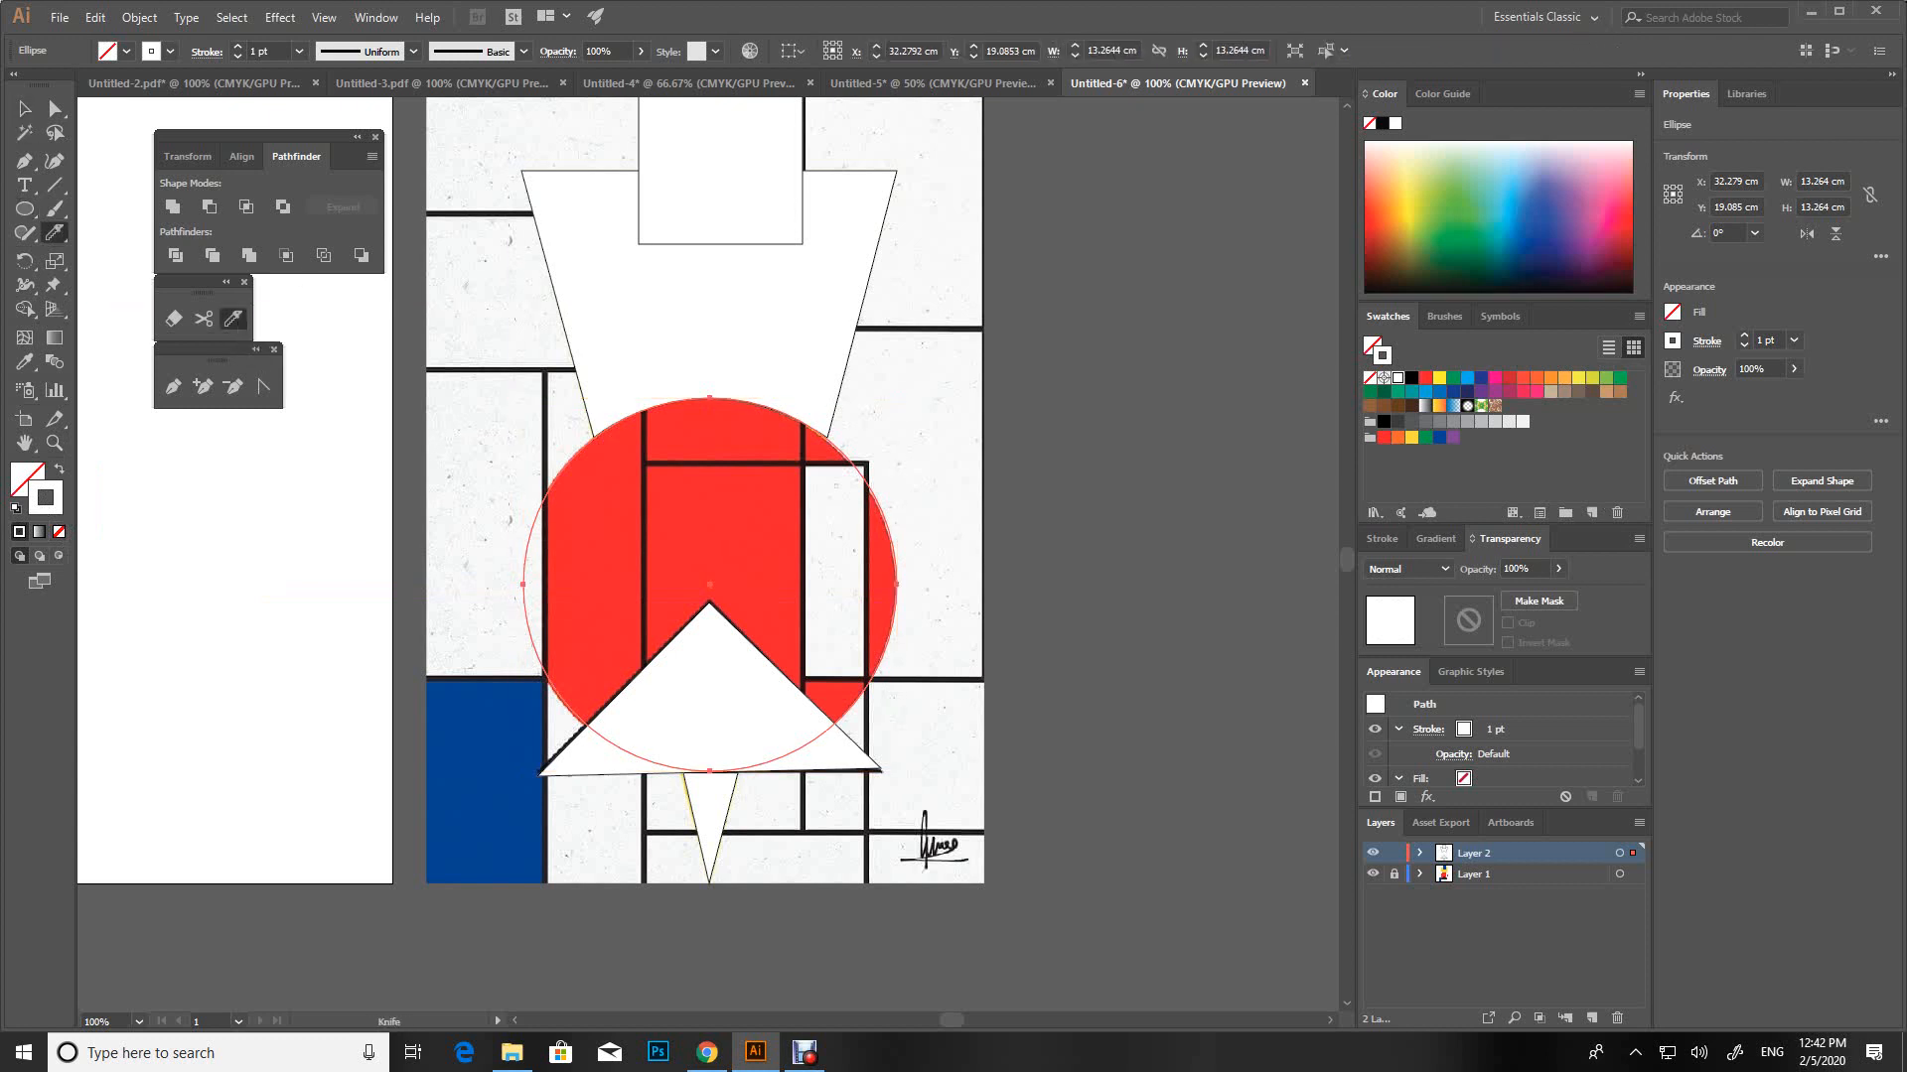
drag(545, 475, 545, 750)
click(25, 111)
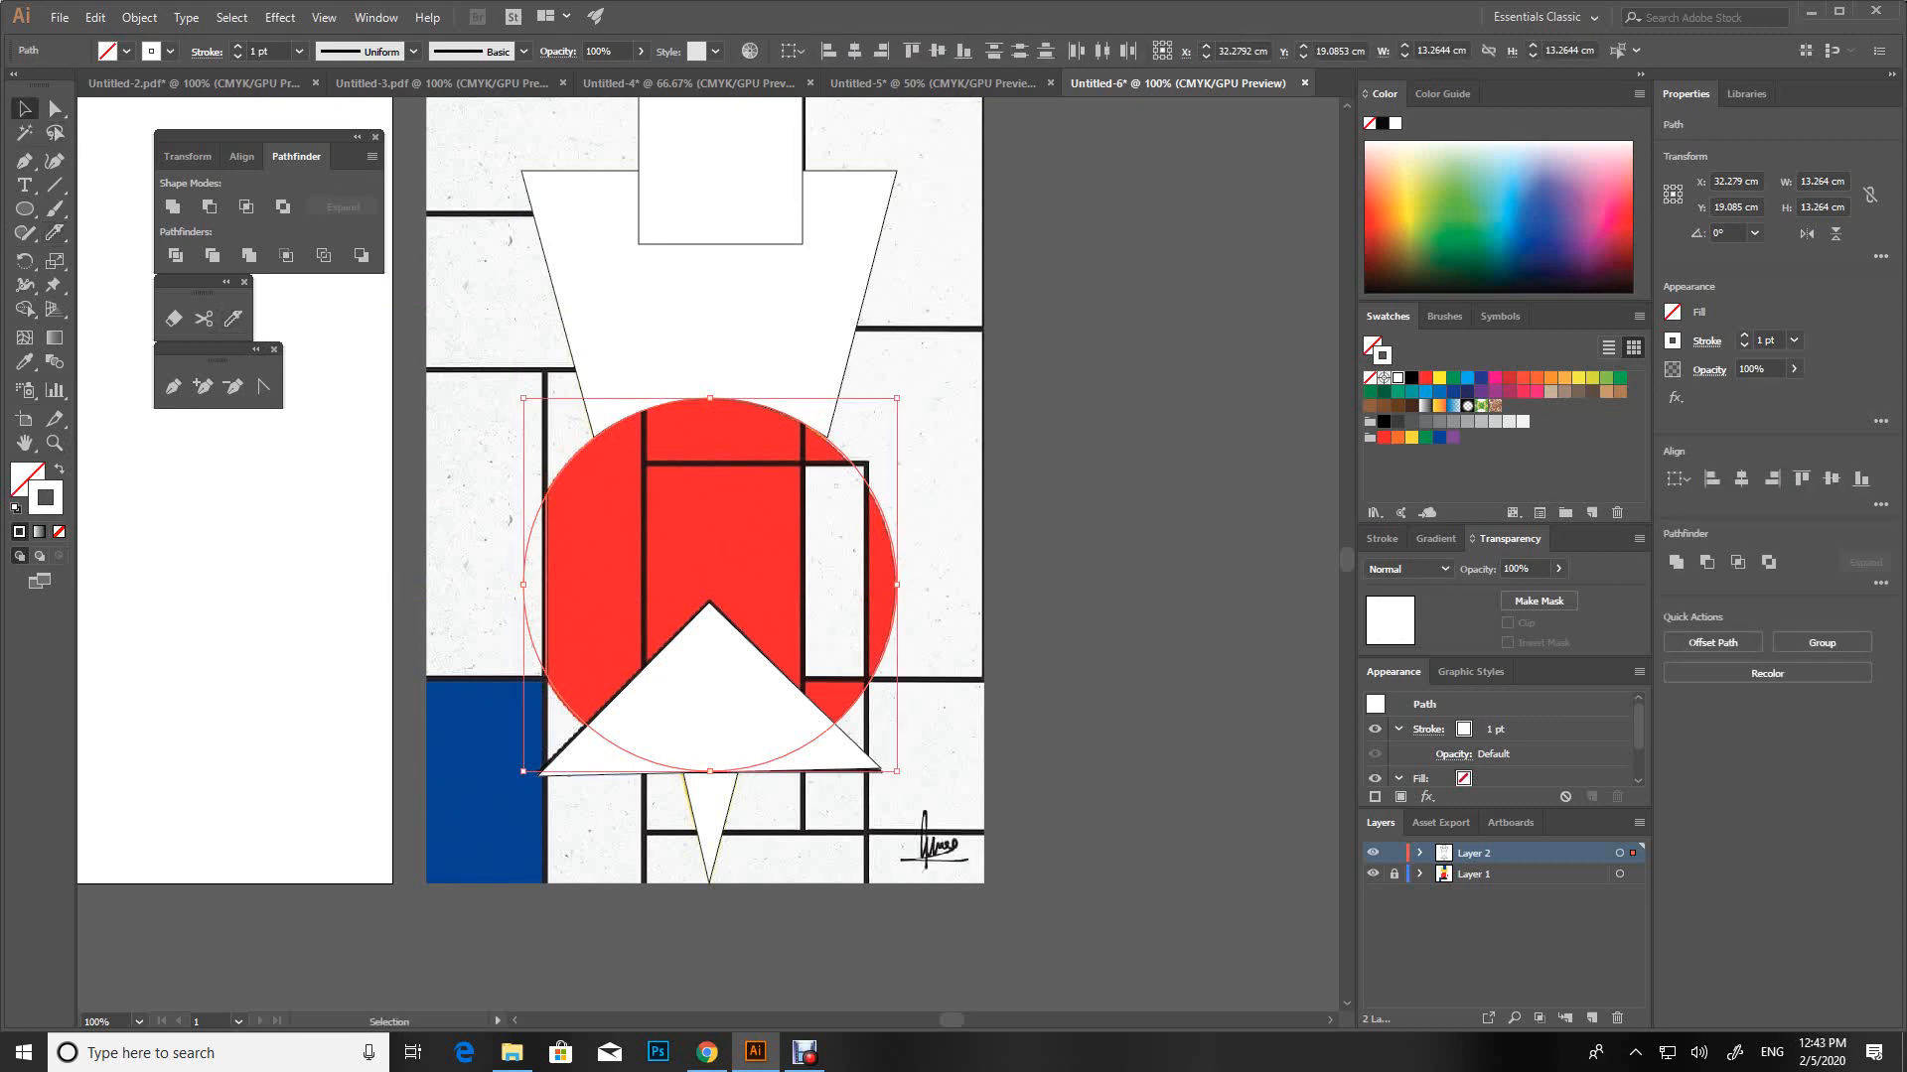
click(288, 556)
click(523, 584)
key(Delete)
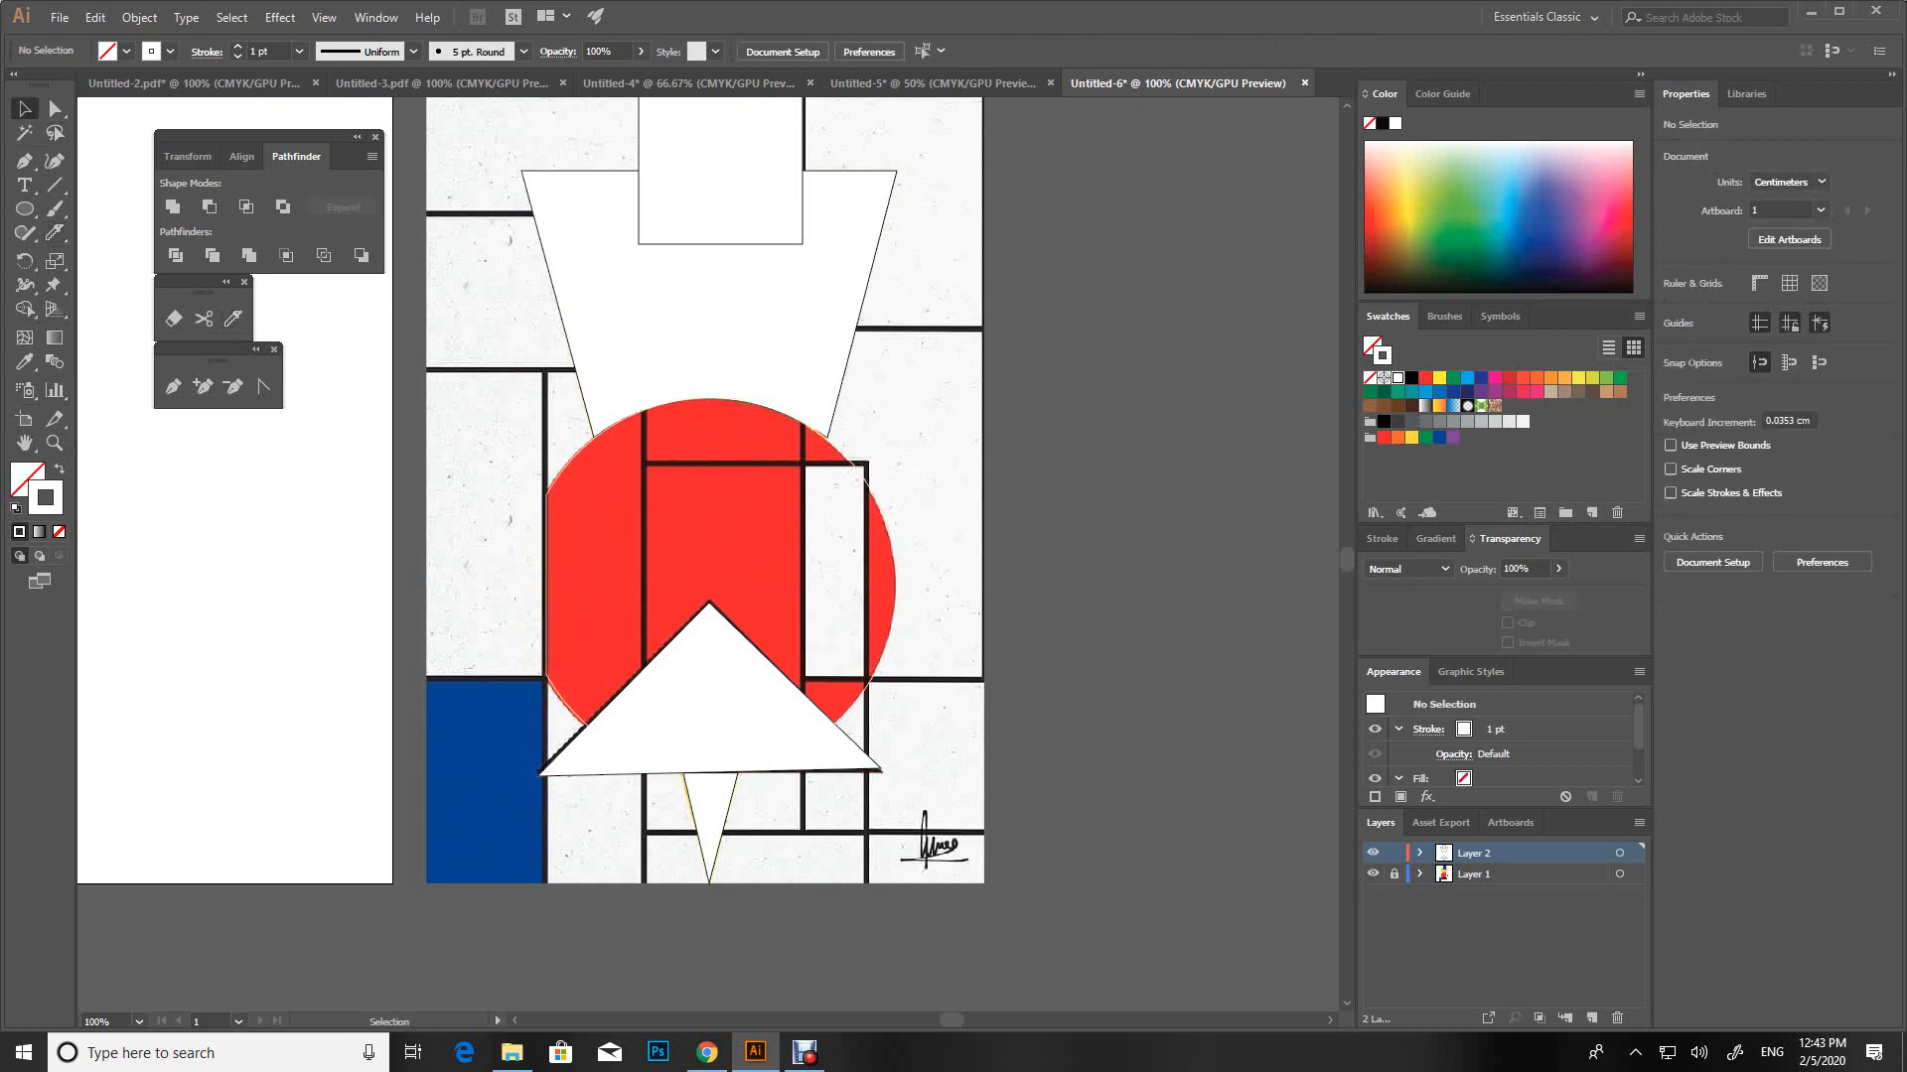
Add anchor points to the cut circle where its outline crosses the two sloping sides of the large triangle
click(878, 507)
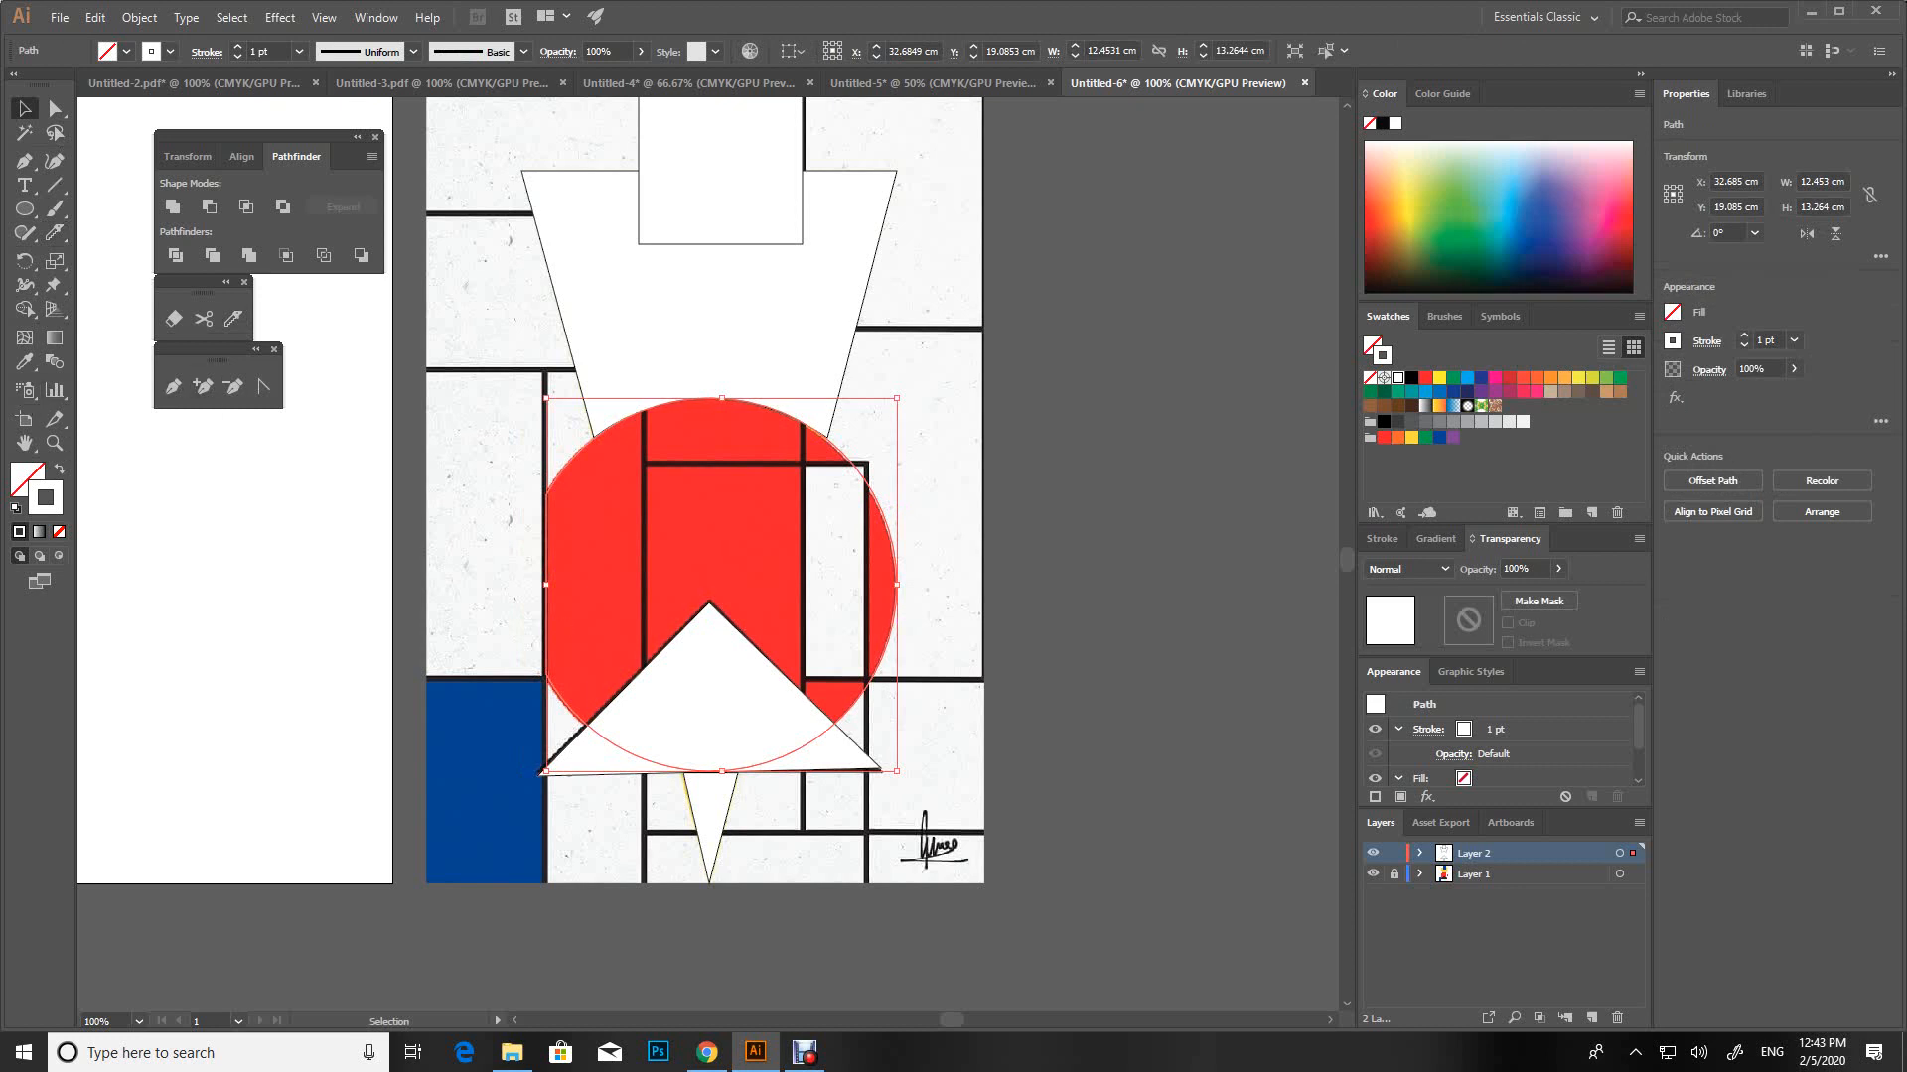
click(54, 110)
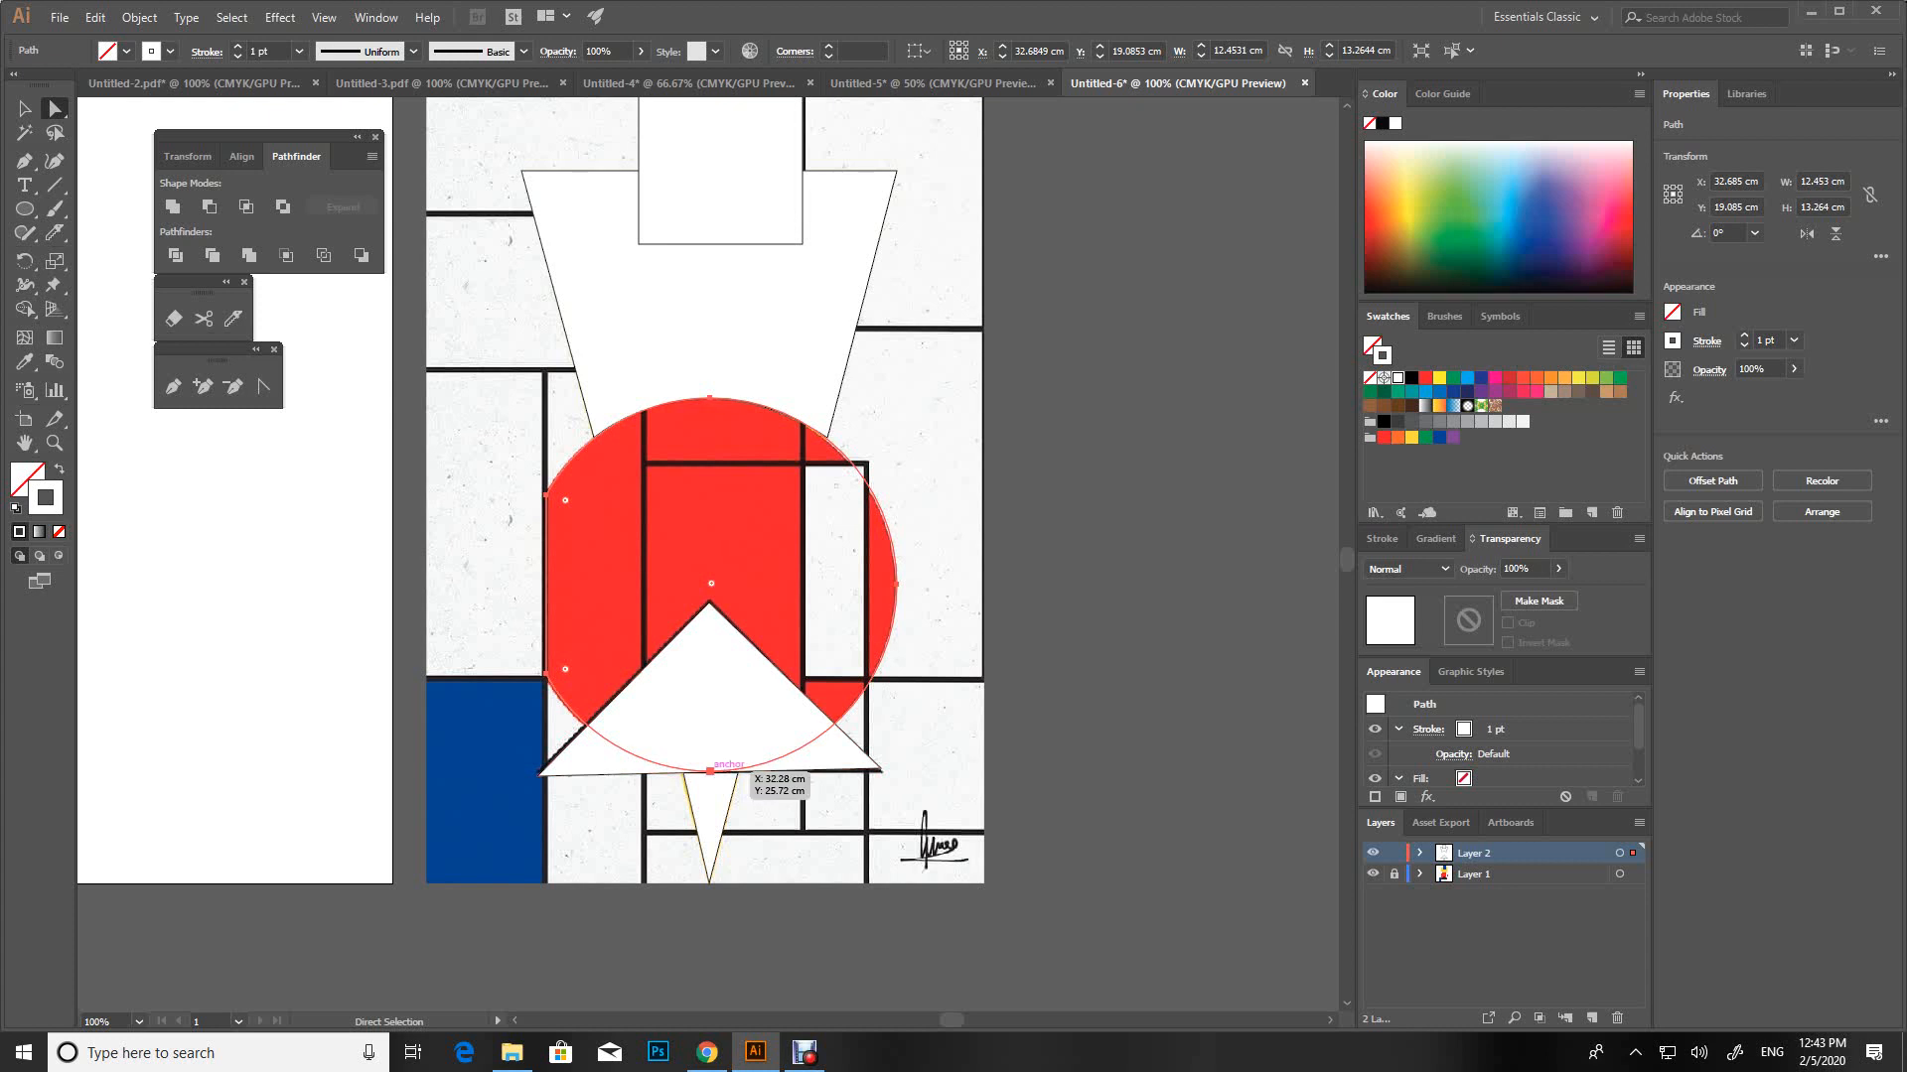
click(710, 771)
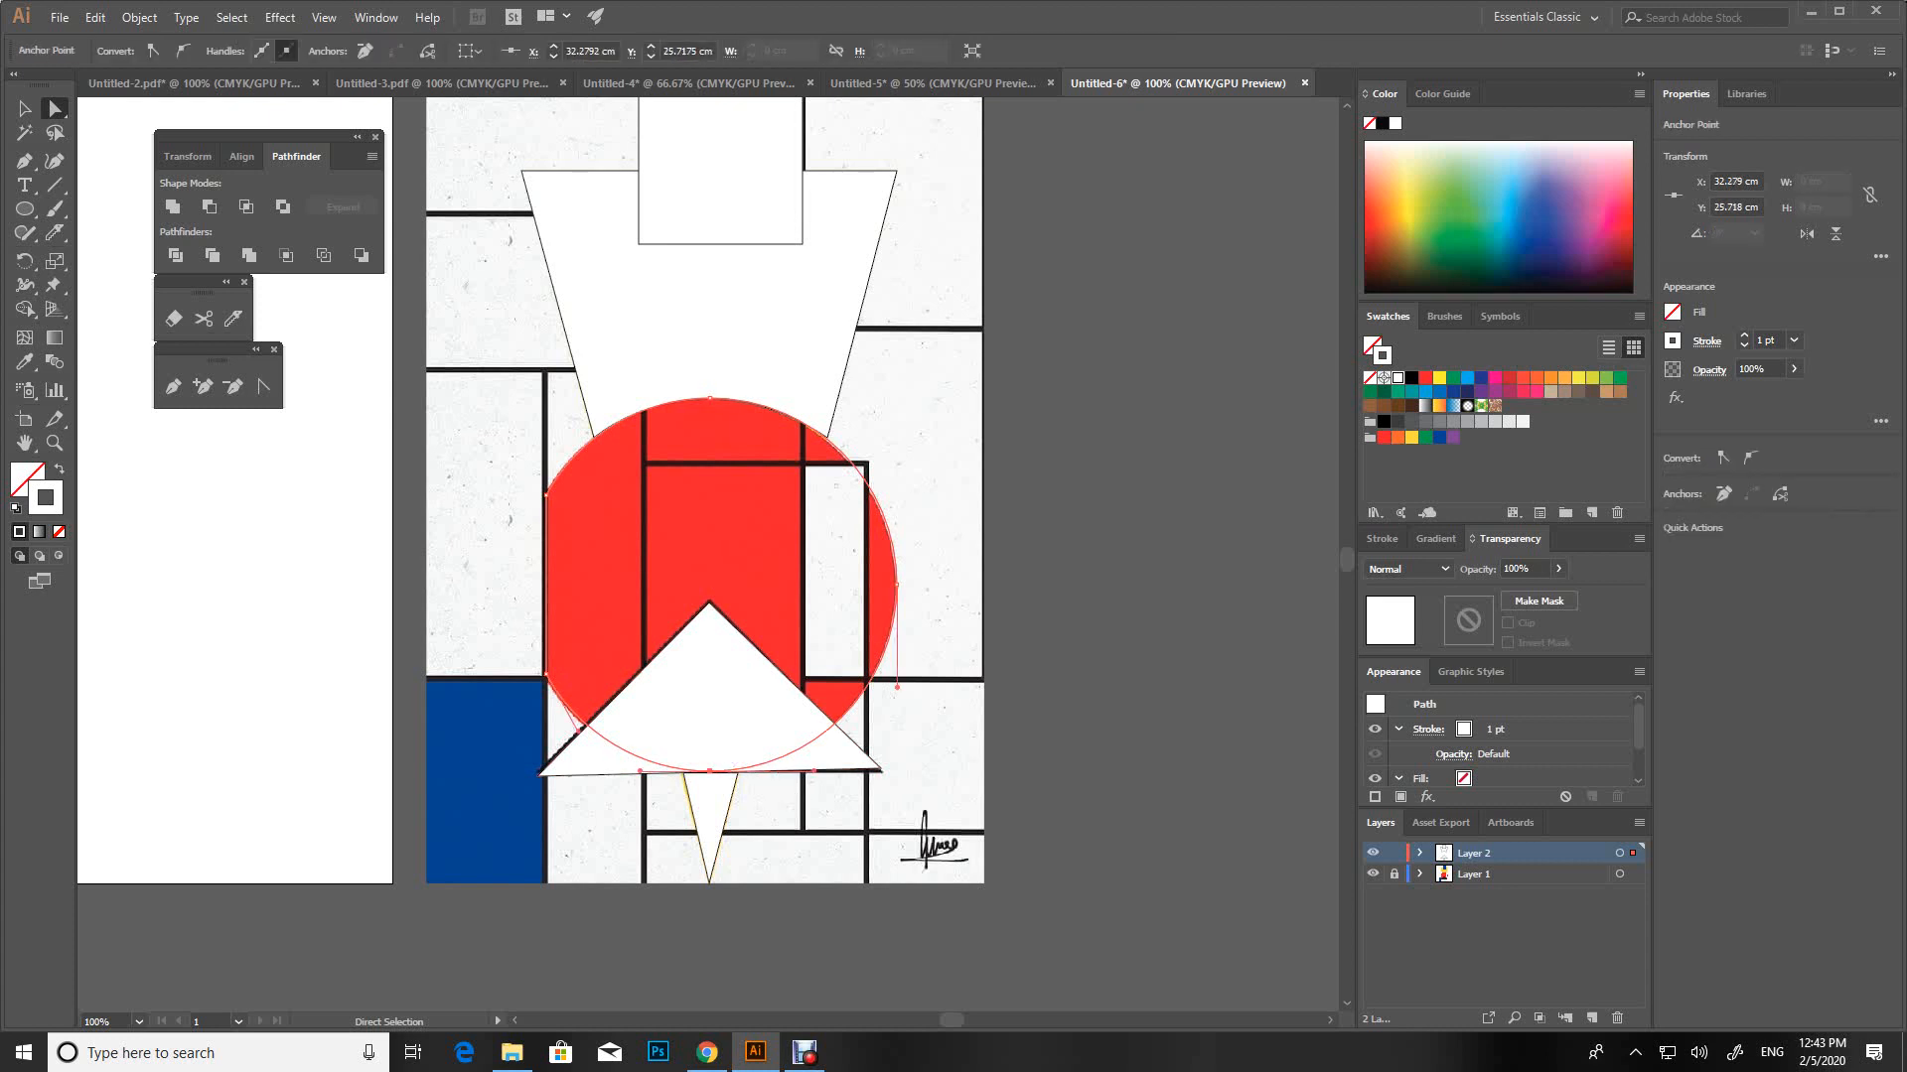
click(203, 386)
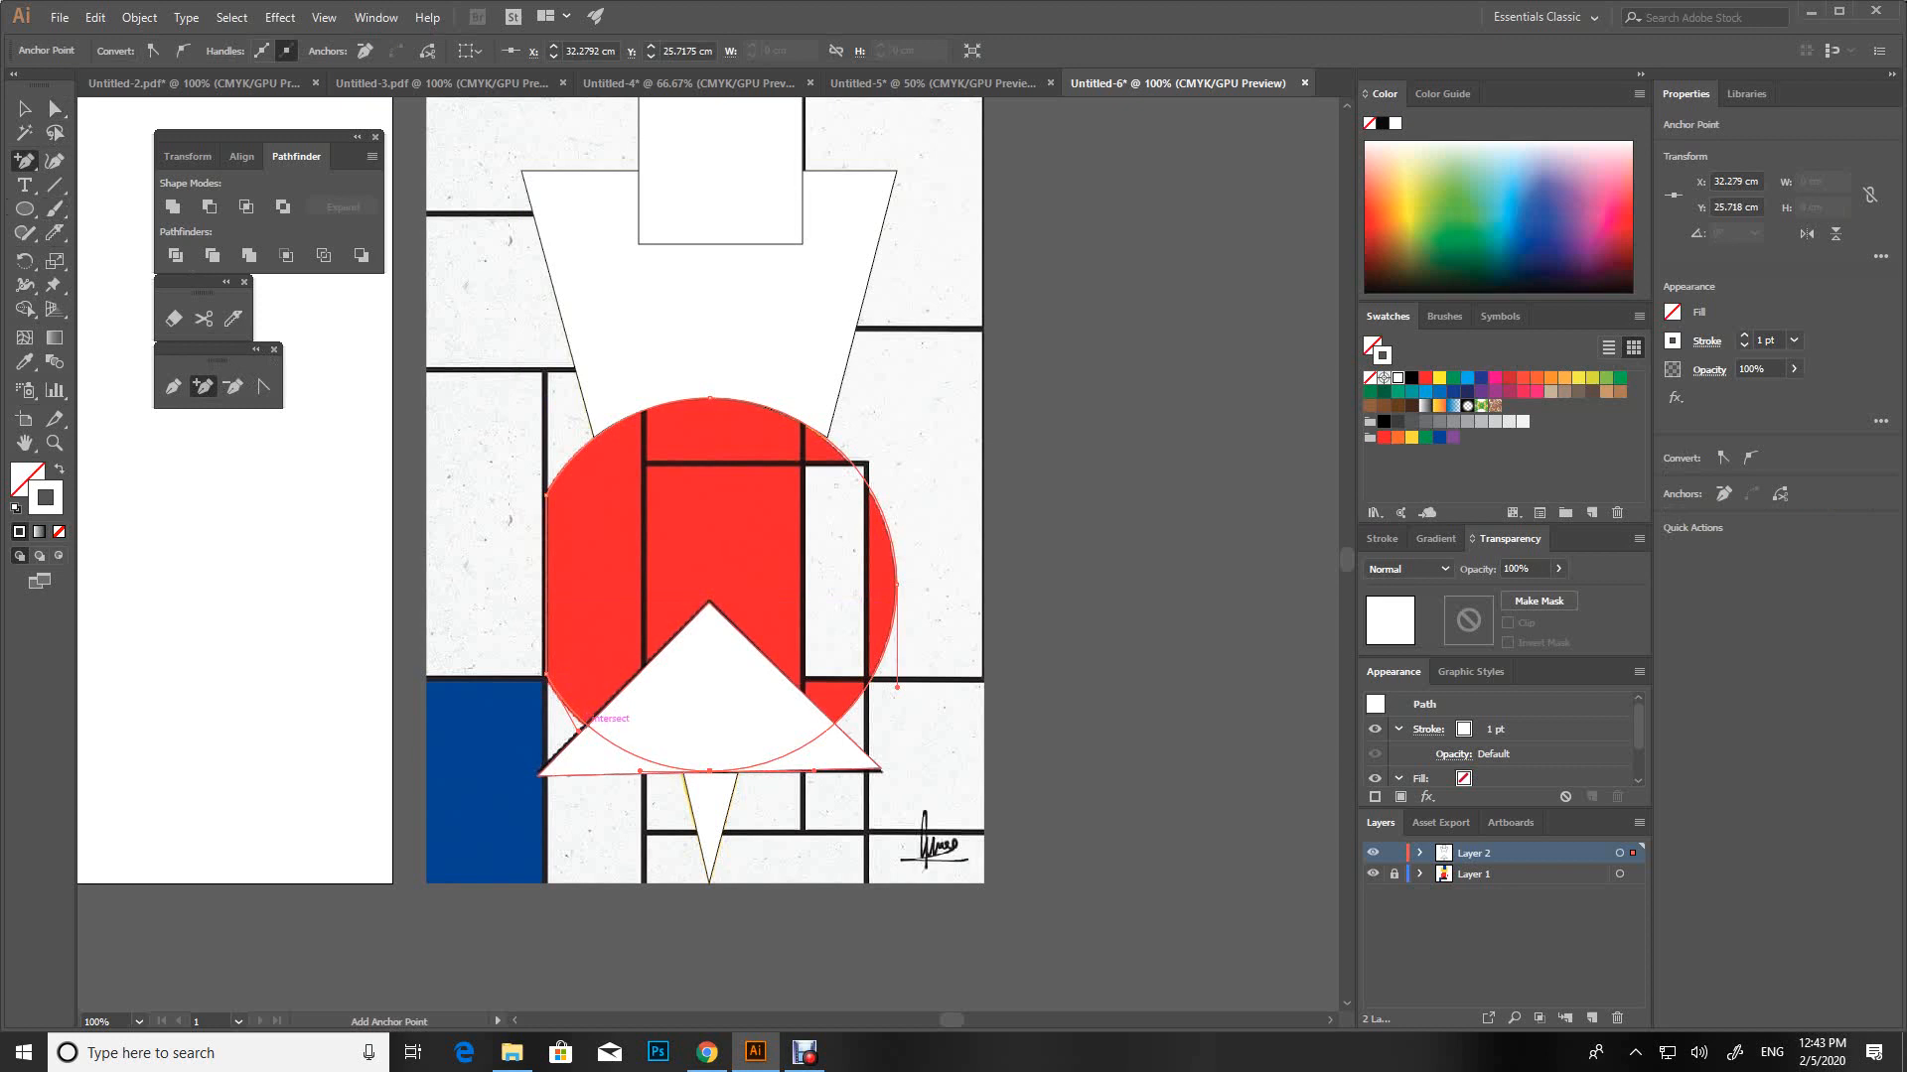
click(586, 726)
click(833, 724)
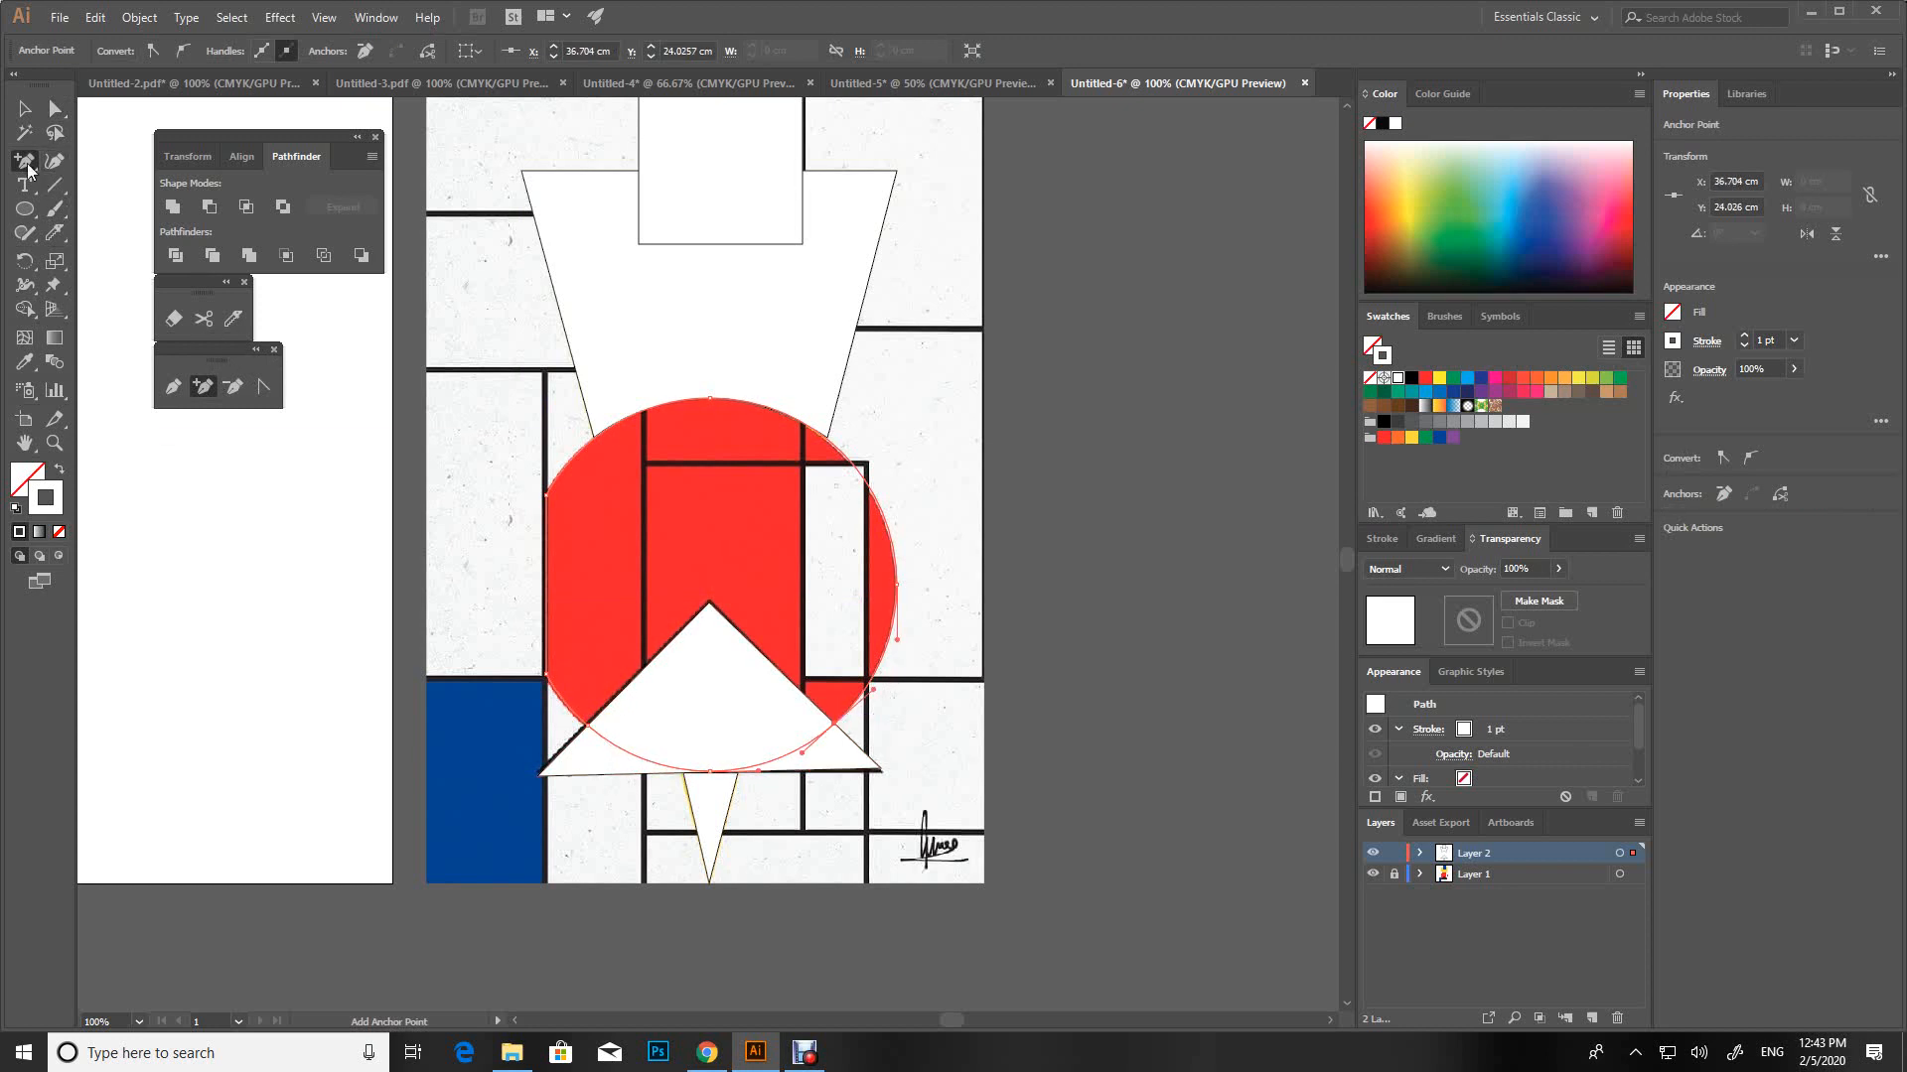
Move the circle's bottom anchor up to the triangle's apex and straighten the adjoining left segment along the triangle's edge
click(54, 108)
drag(709, 770, 709, 603)
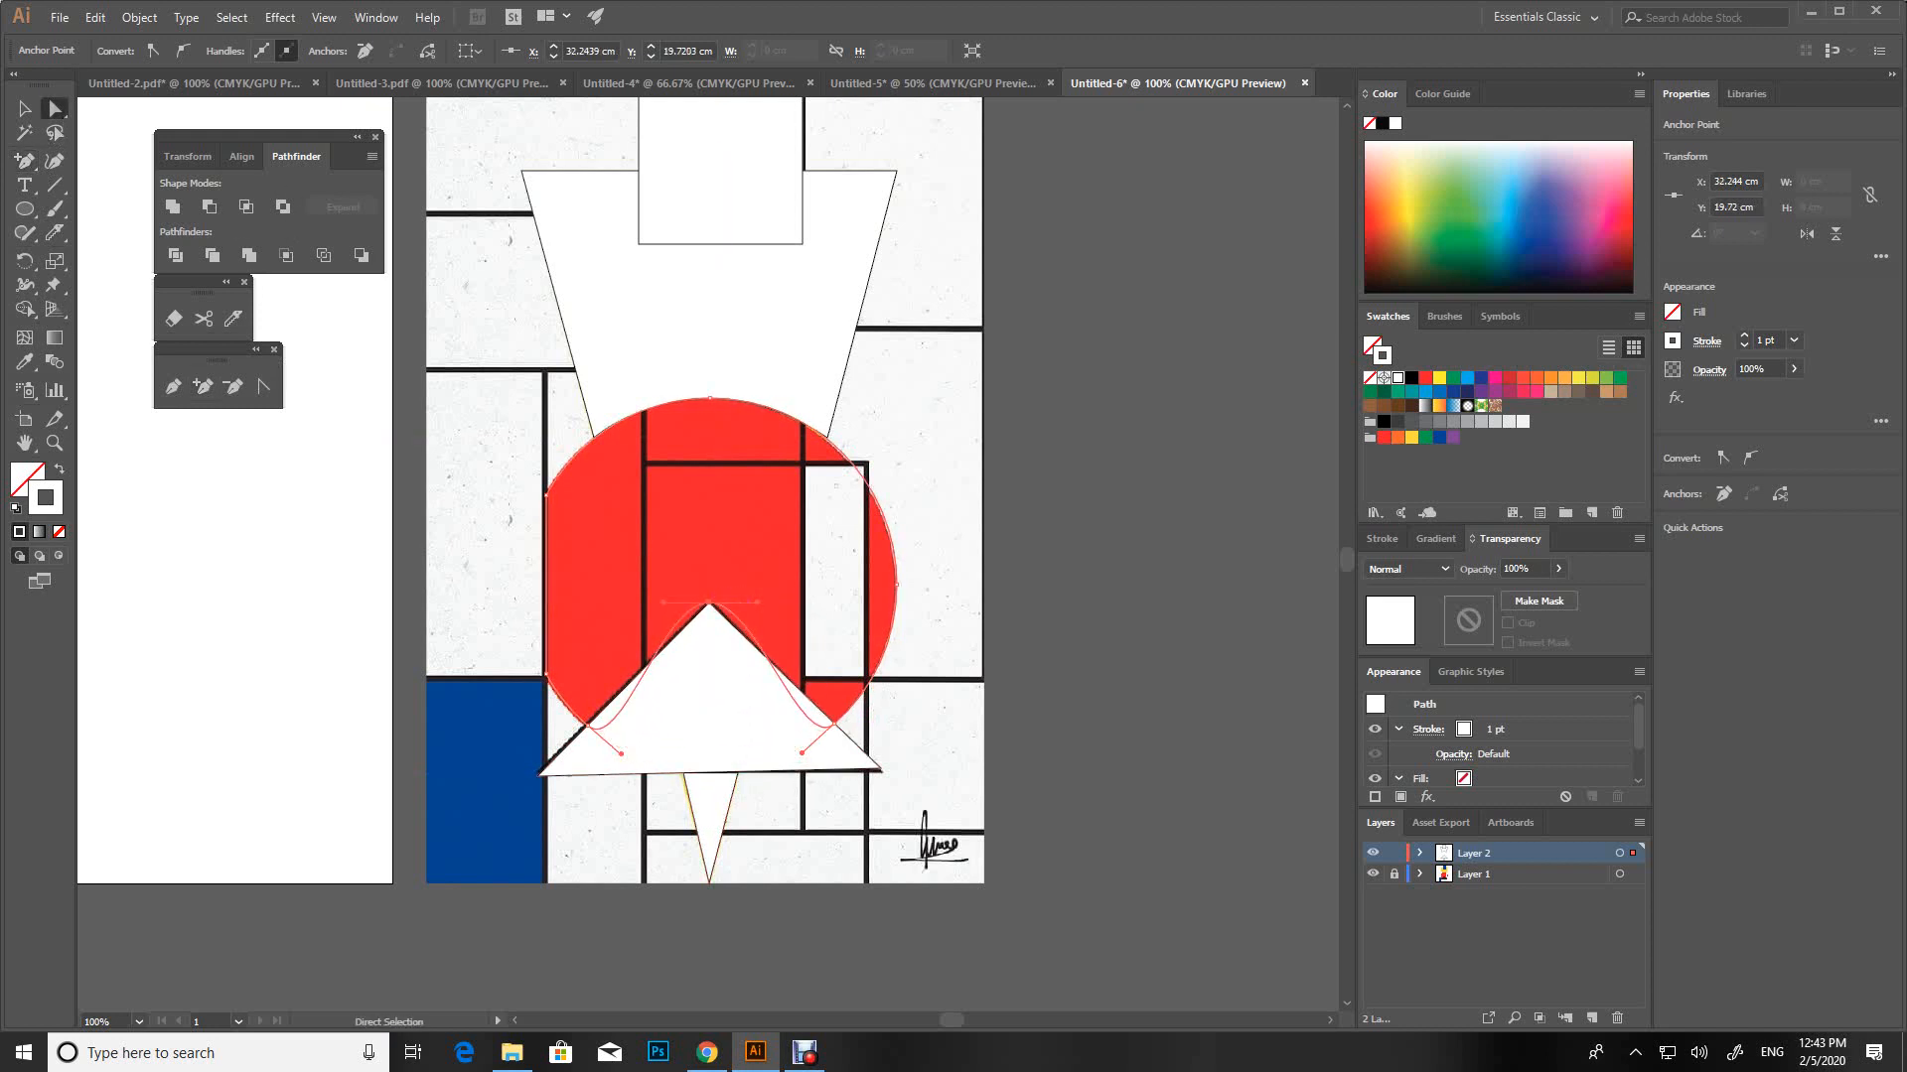
click(263, 386)
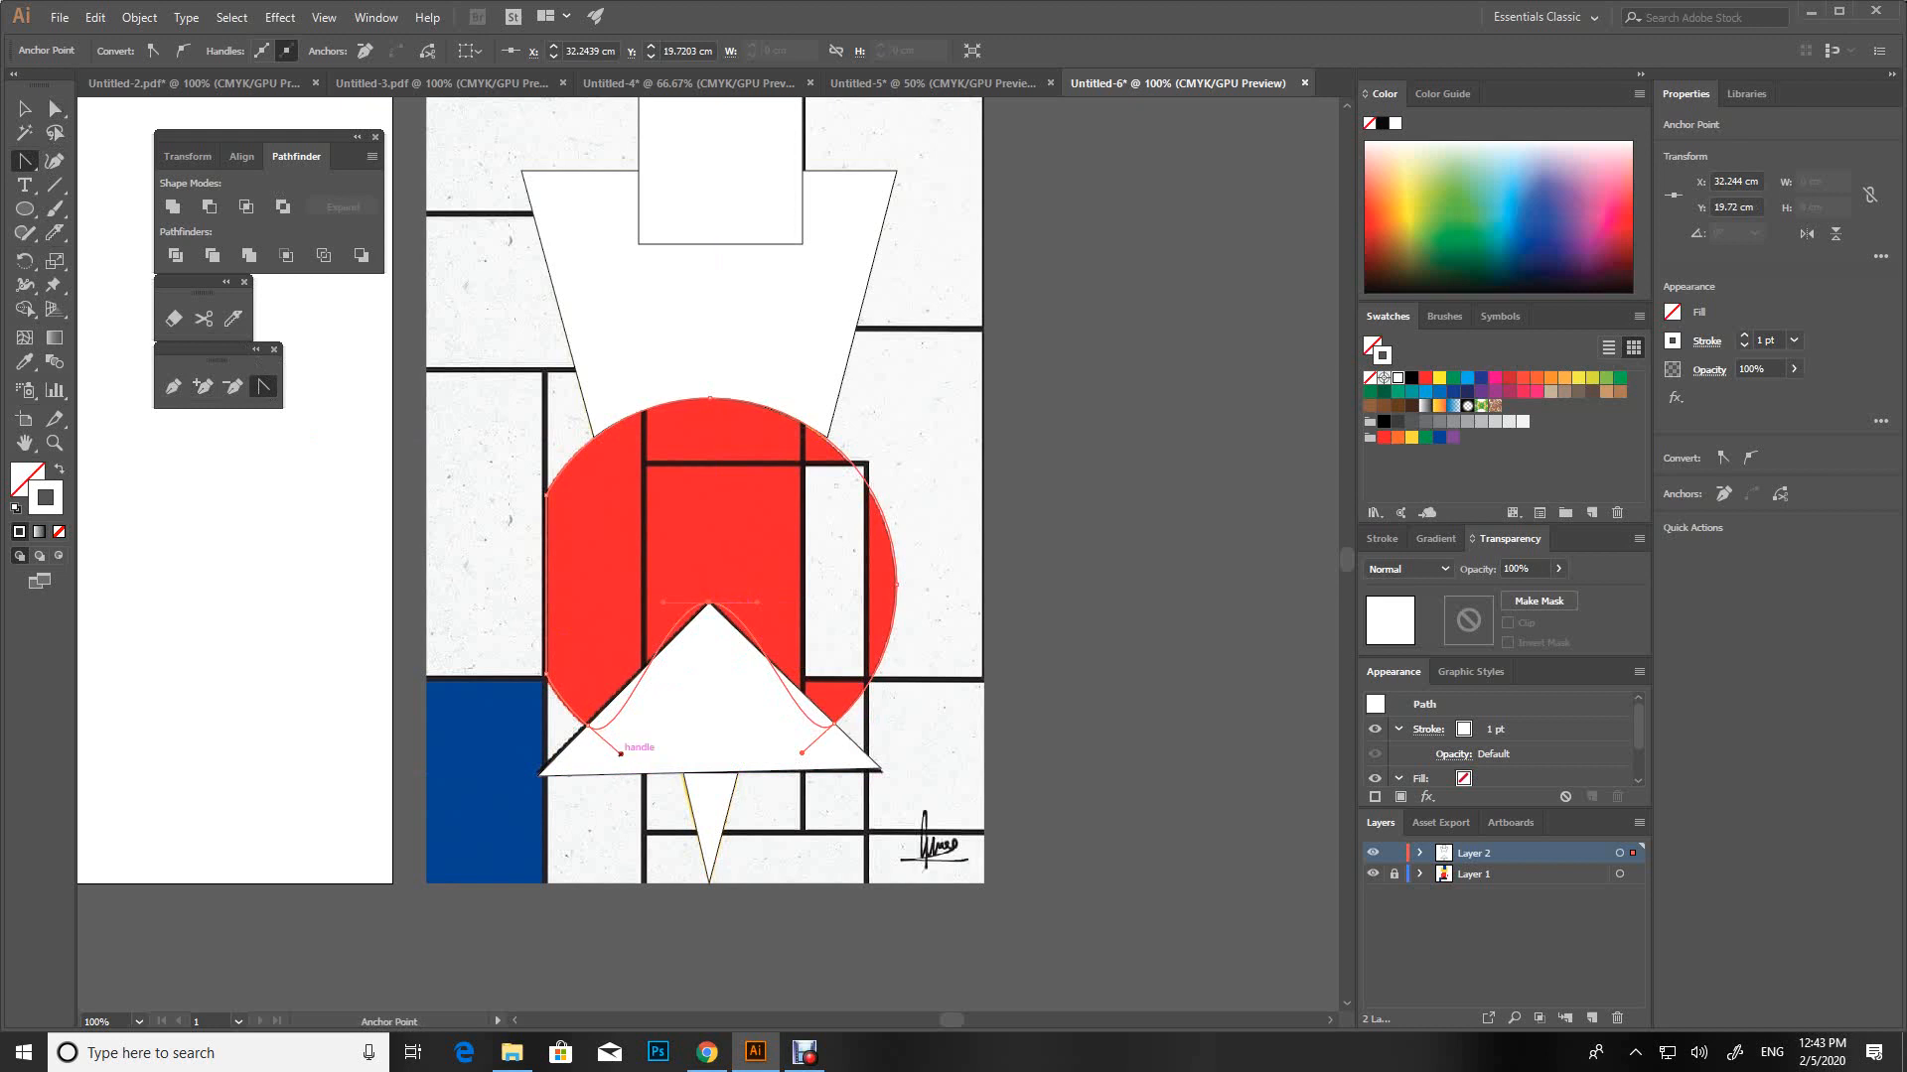
drag(621, 754, 638, 674)
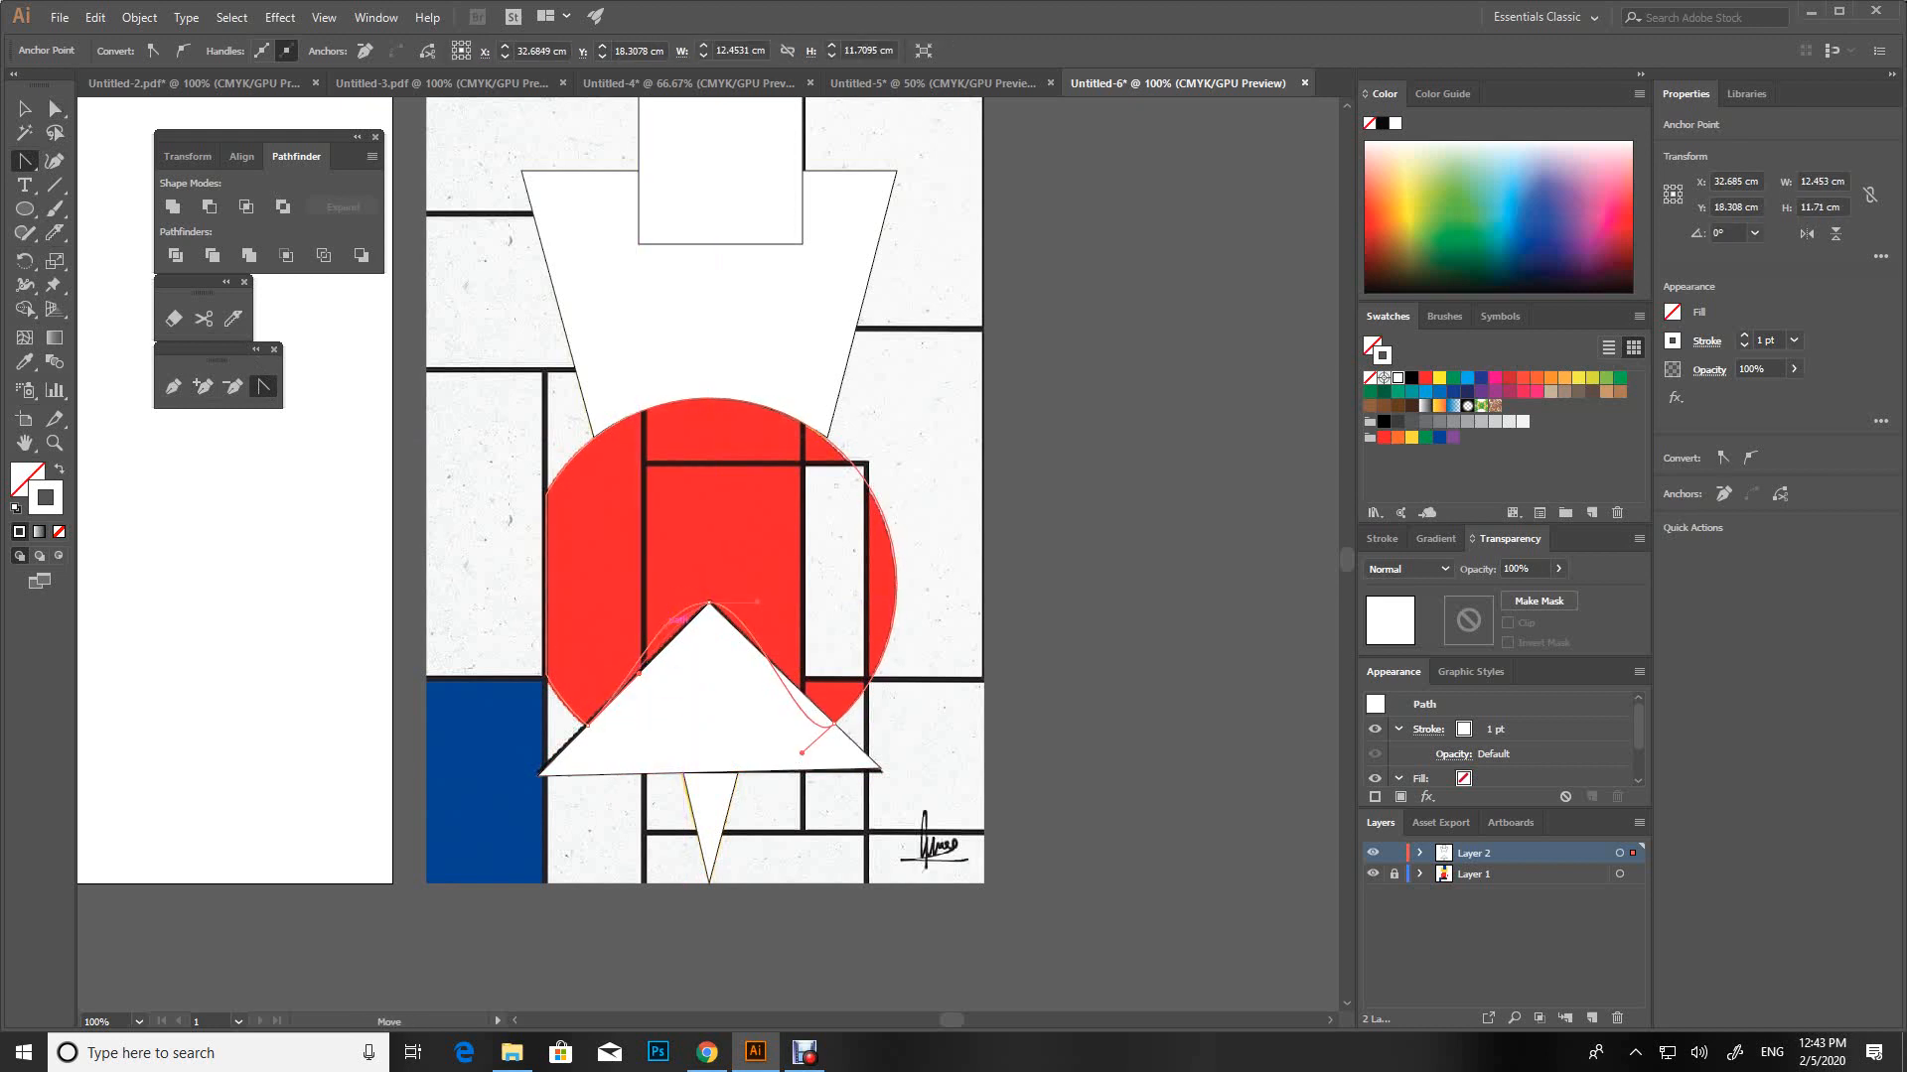
drag(663, 602, 666, 646)
Straighten the circle path's segment along the triangle's right edge with the Anchor Point tool and deselect the path
click(55, 108)
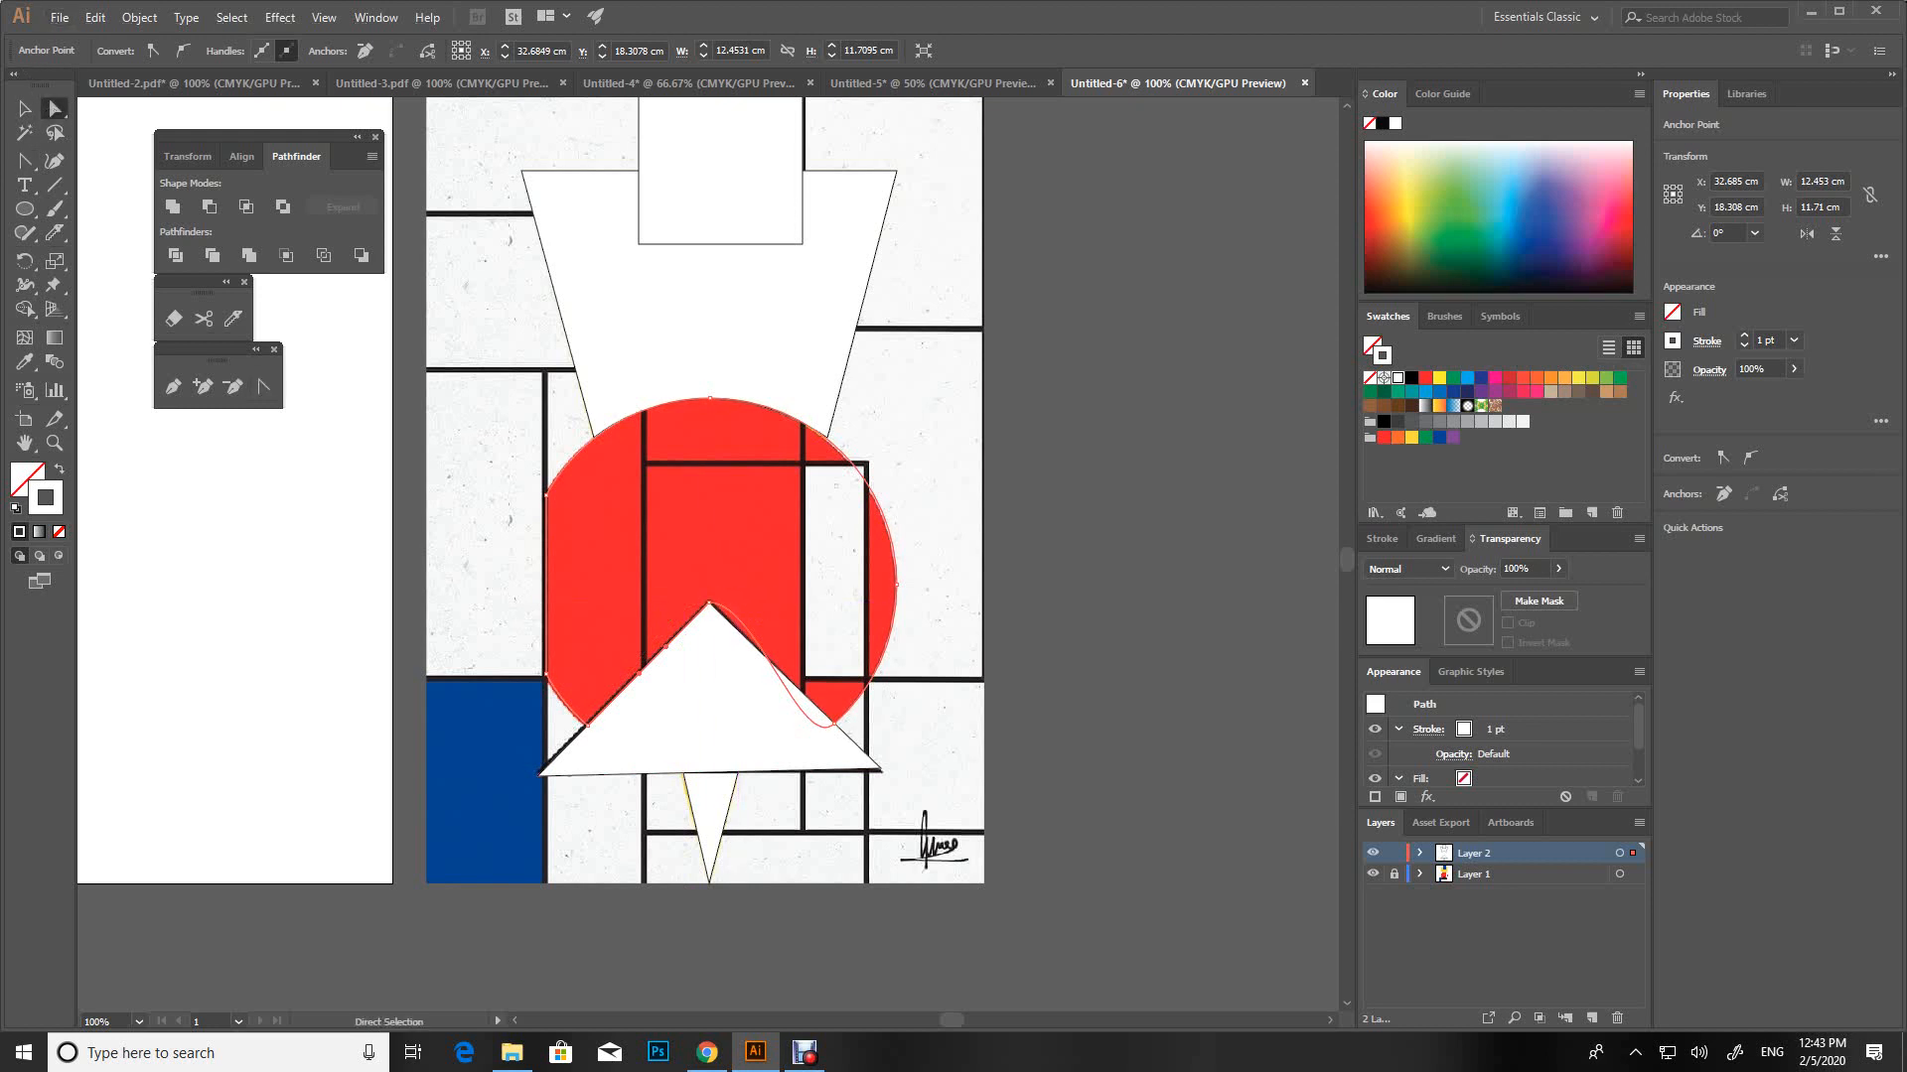
click(709, 602)
click(263, 386)
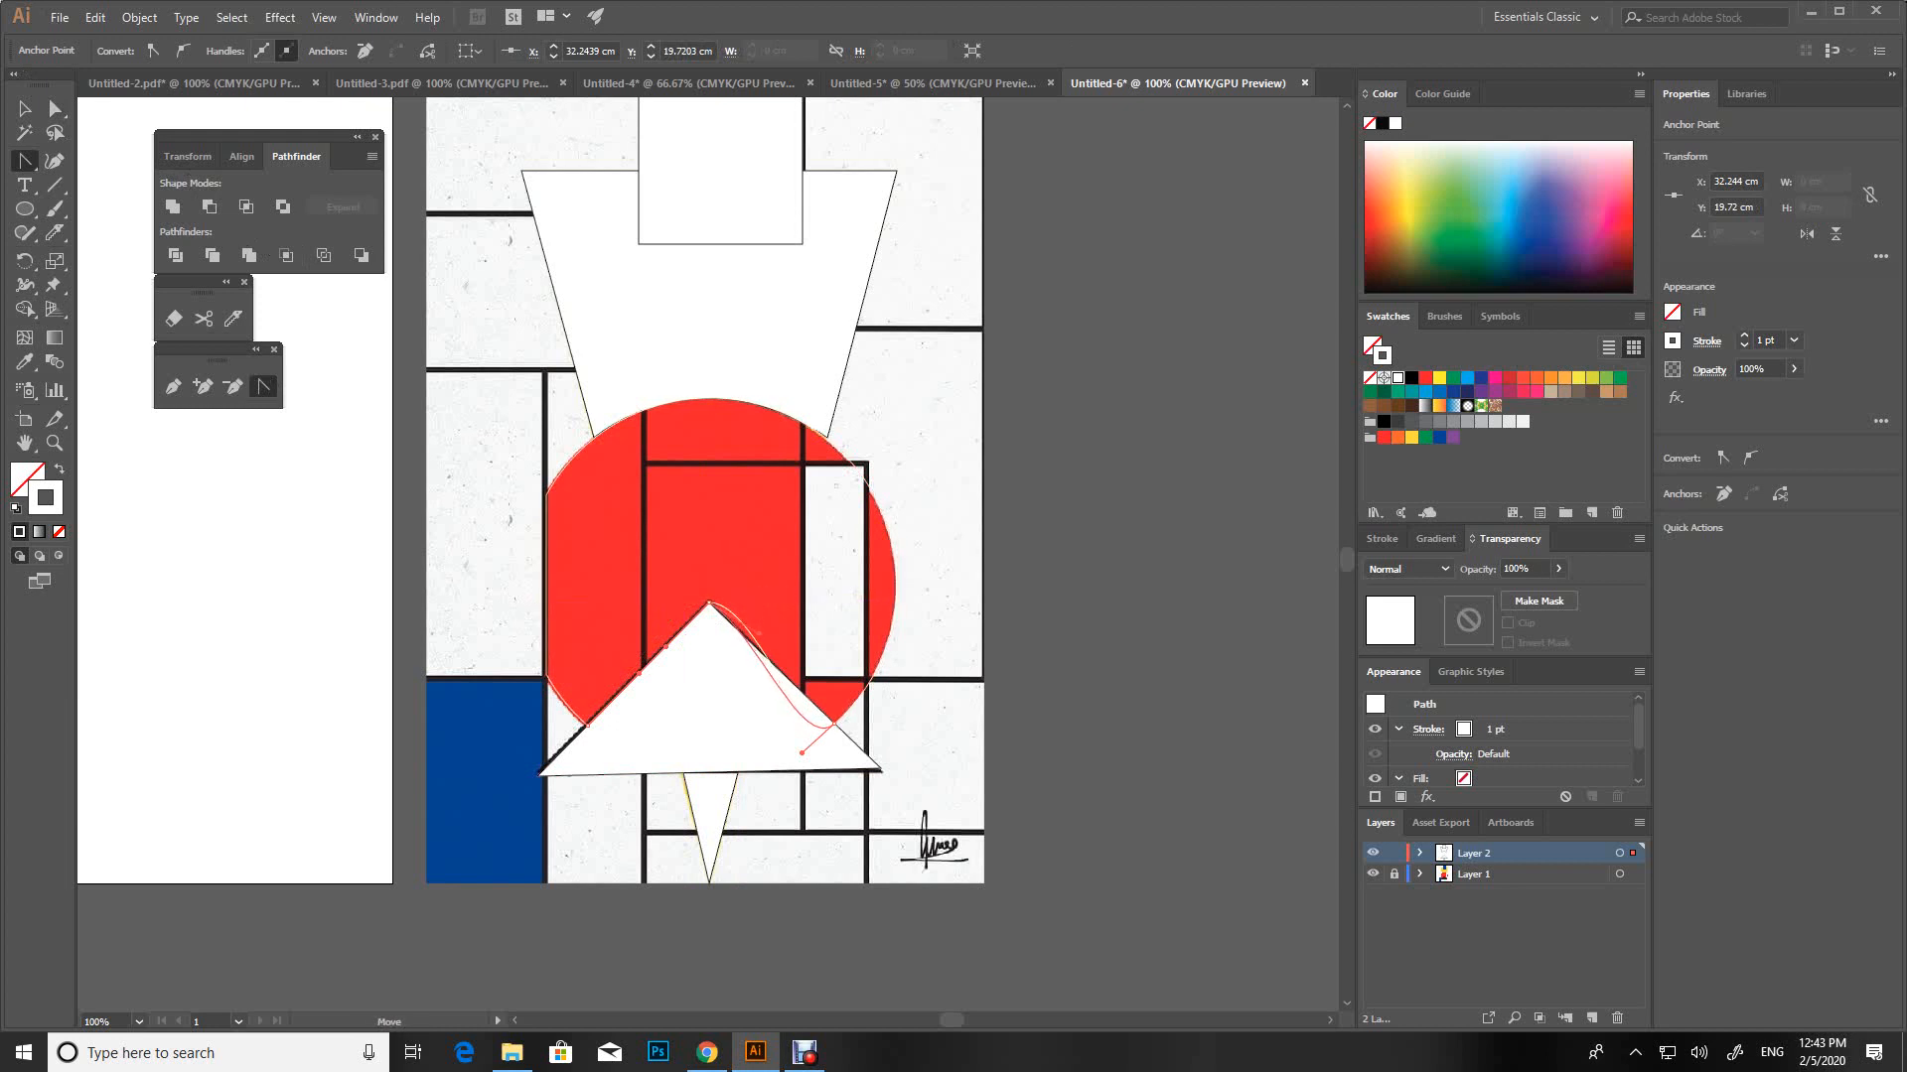
drag(760, 632, 758, 634)
drag(803, 753, 755, 645)
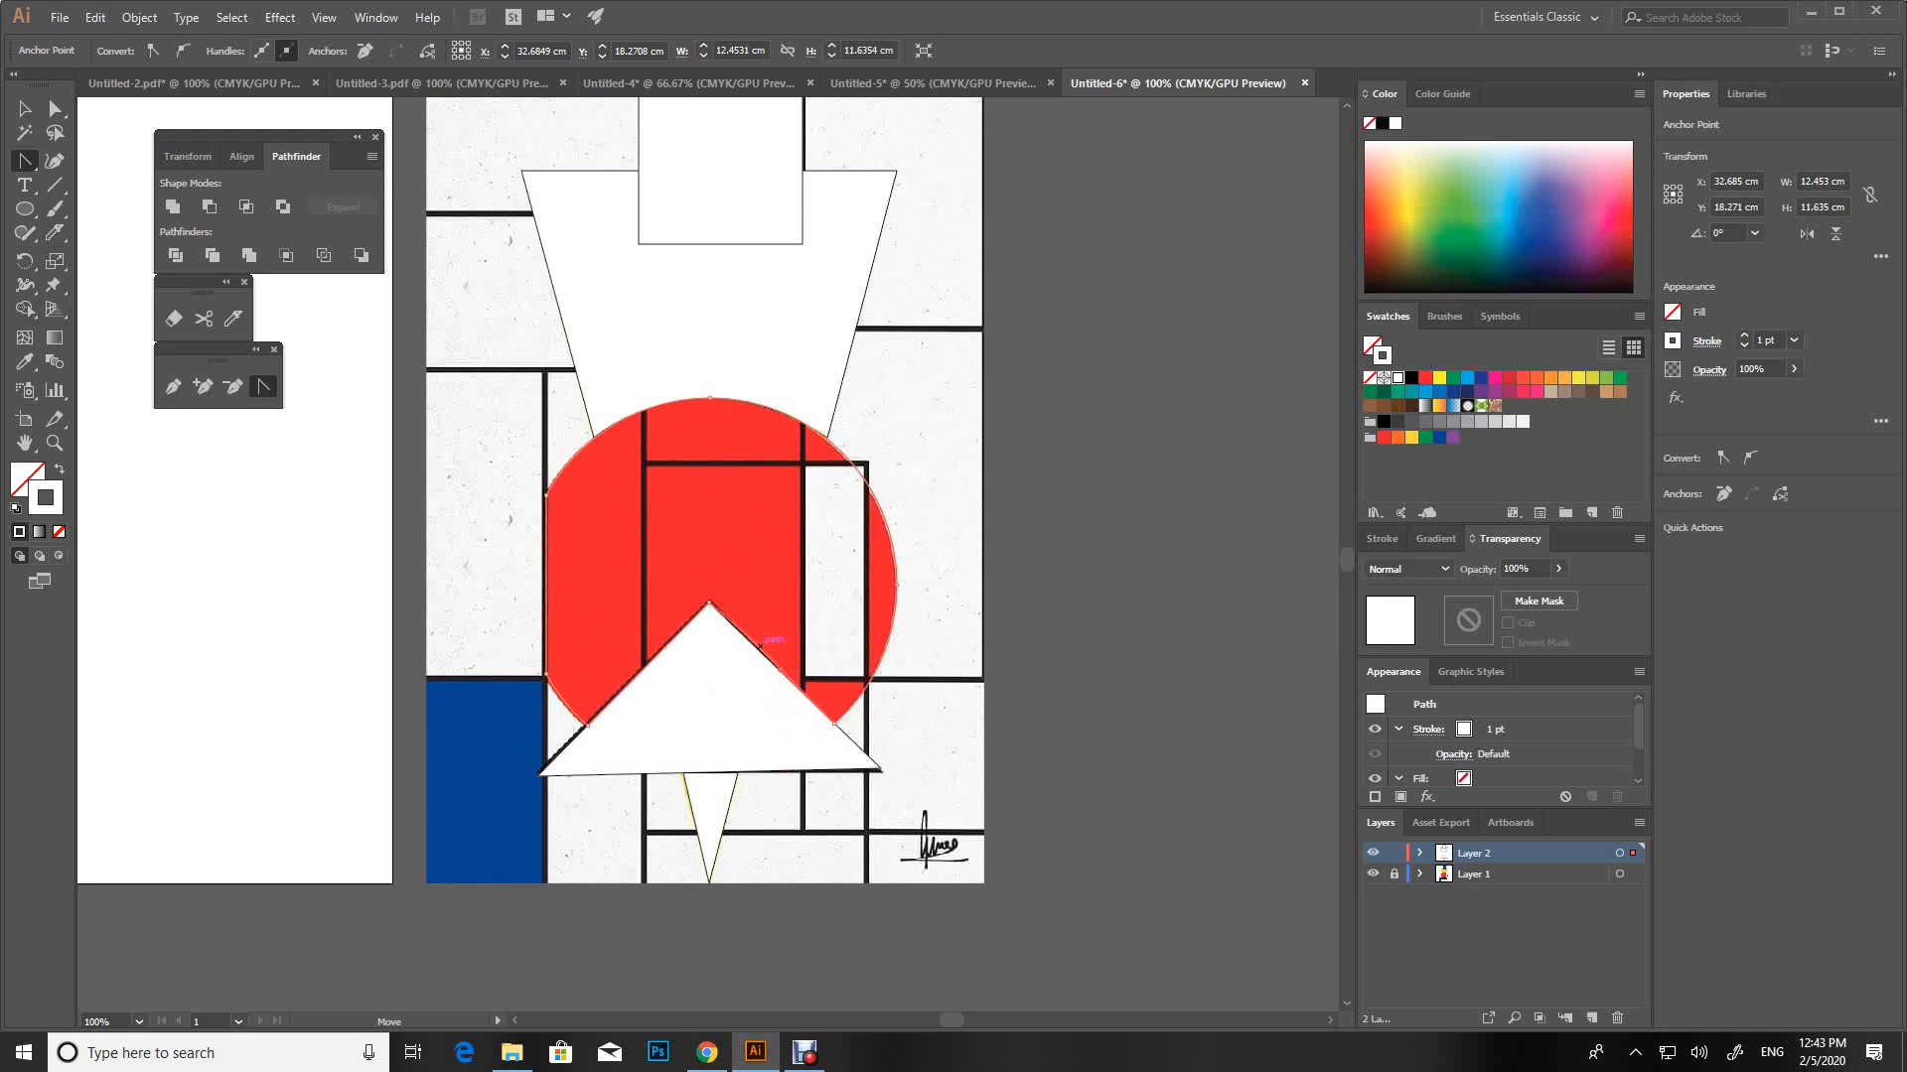
click(26, 108)
click(477, 188)
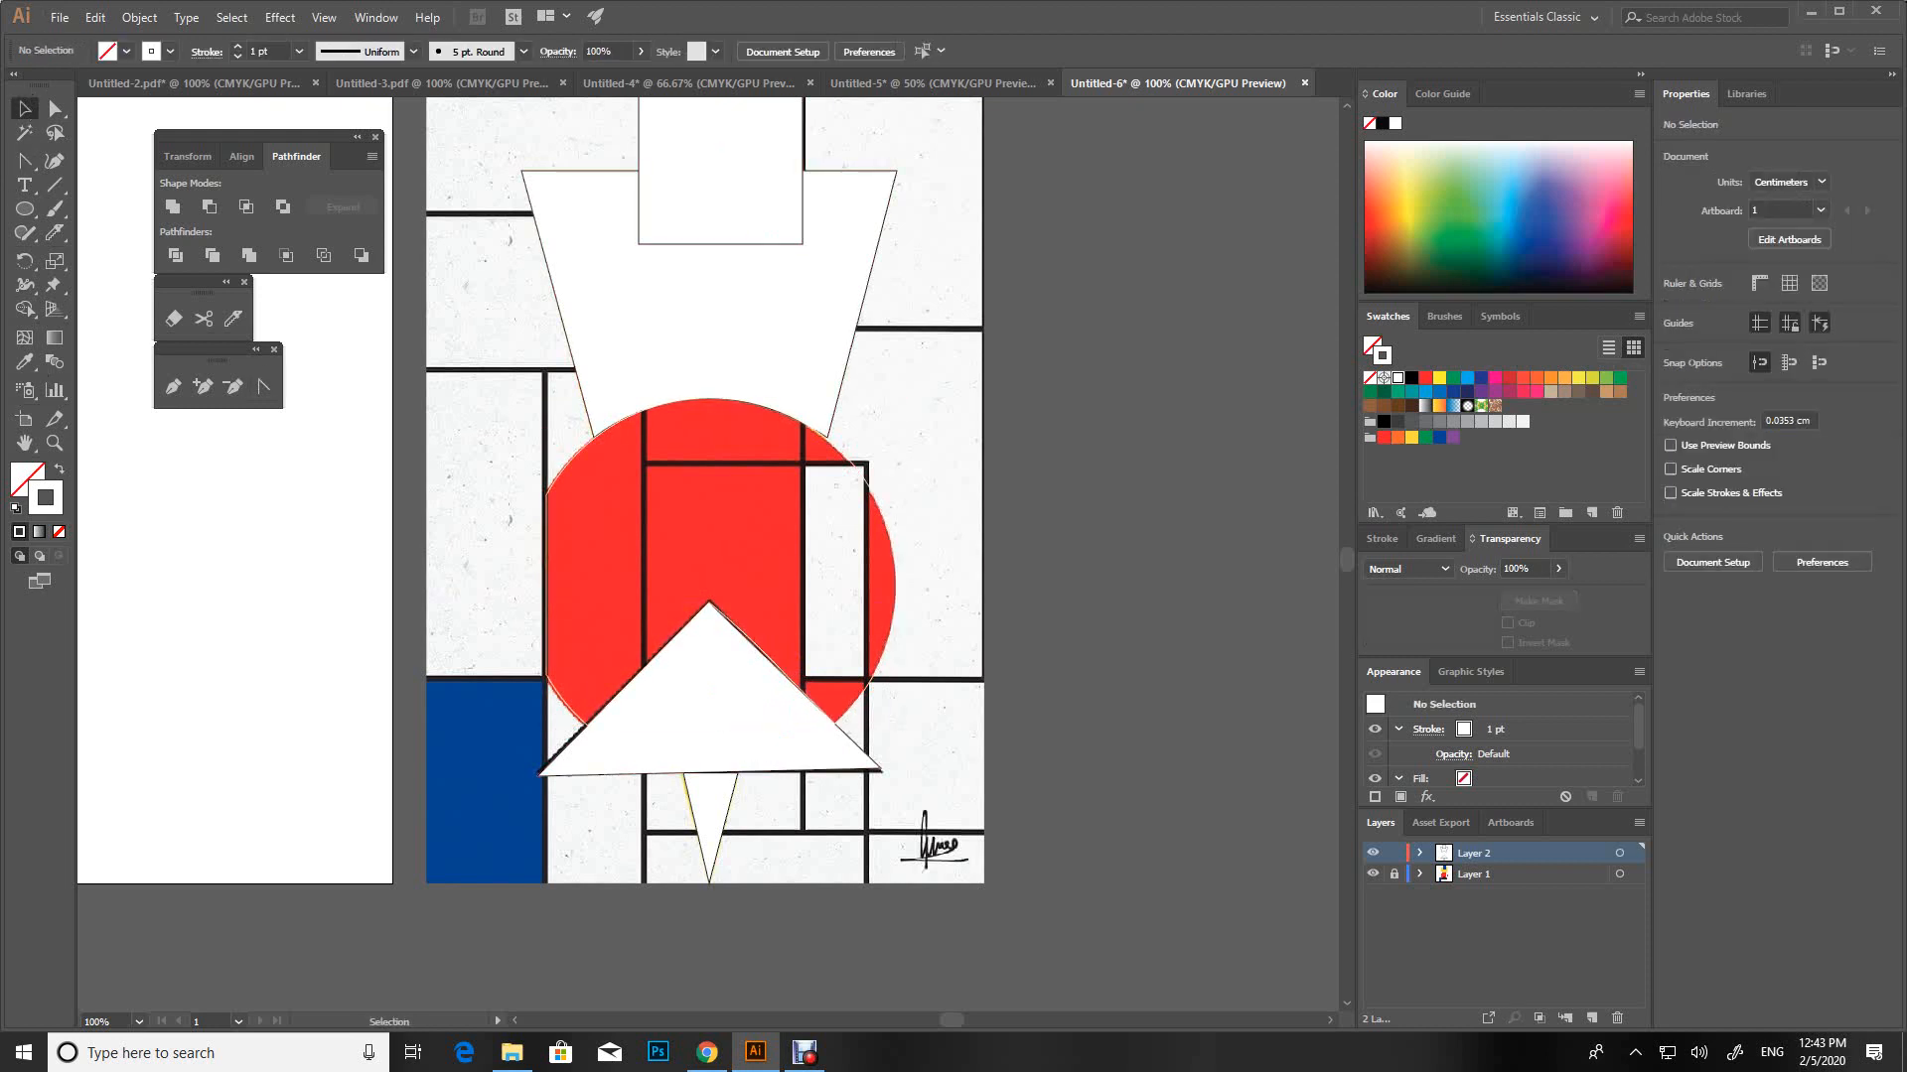
Draw a rectangle about 4.26 × 7.37 cm over the lower blue block of the reference
drag(776, 782, 850, 757)
drag(33, 213, 89, 207)
drag(499, 654, 620, 856)
click(24, 110)
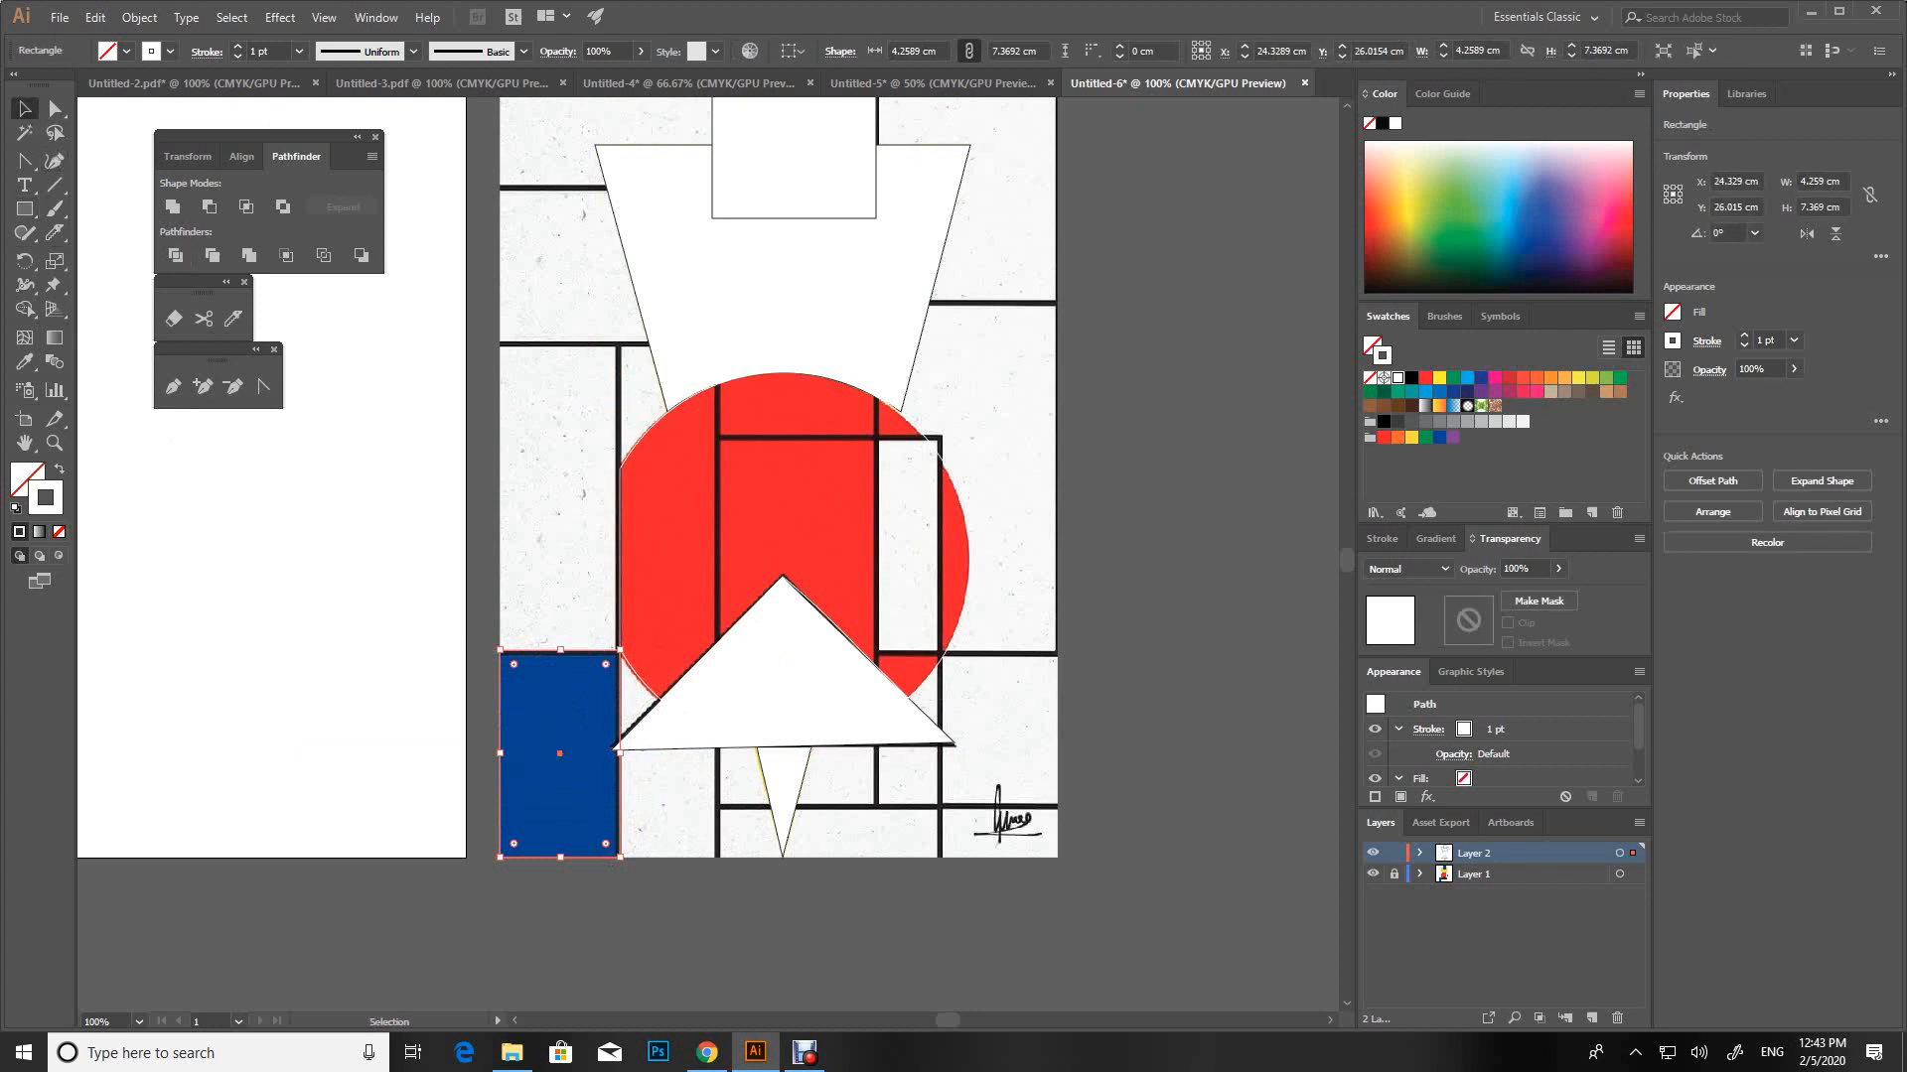
click(774, 898)
Select all the traced shapes, move them horizontally onto the blank artboard beside the reference, and deselect them
drag(775, 834, 719, 349)
key(ctrl+minus)
key(ctrl+minus)
drag(1048, 700, 760, 700)
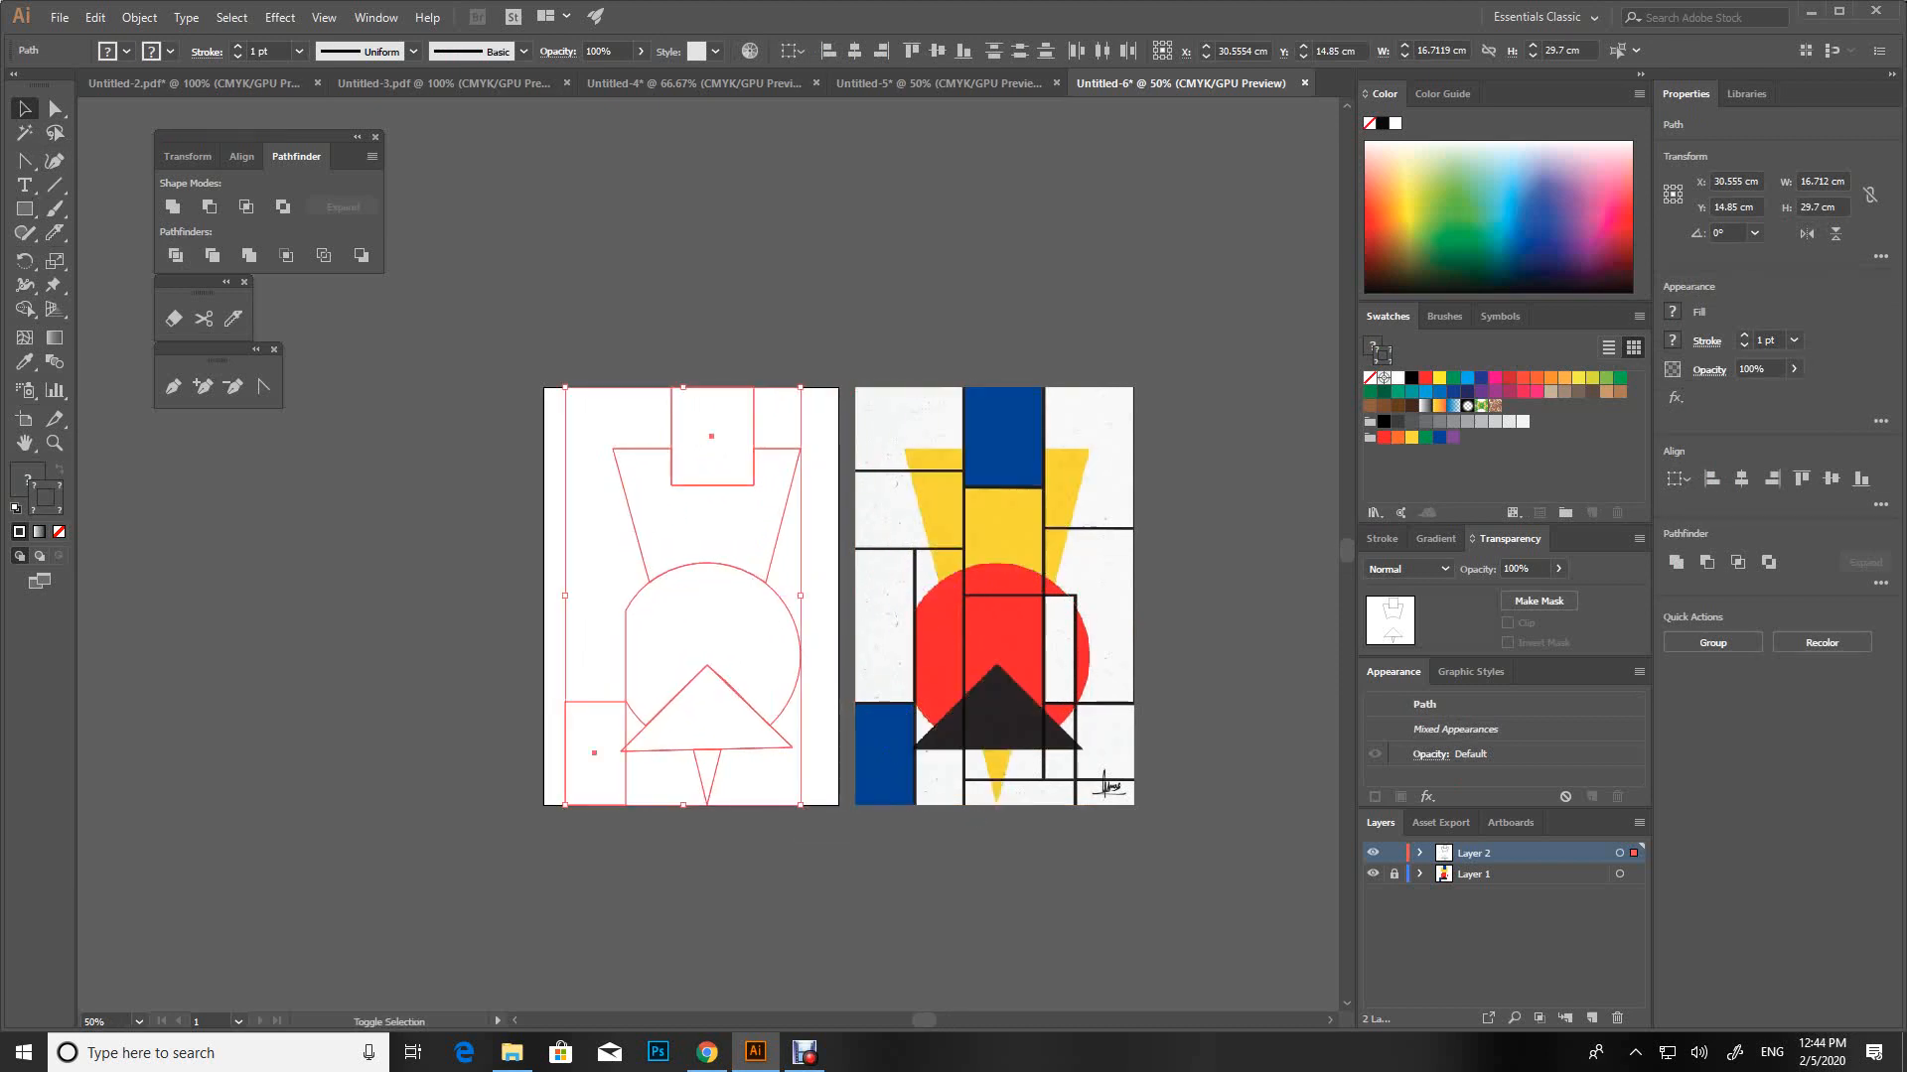
key(ctrl+shift+a)
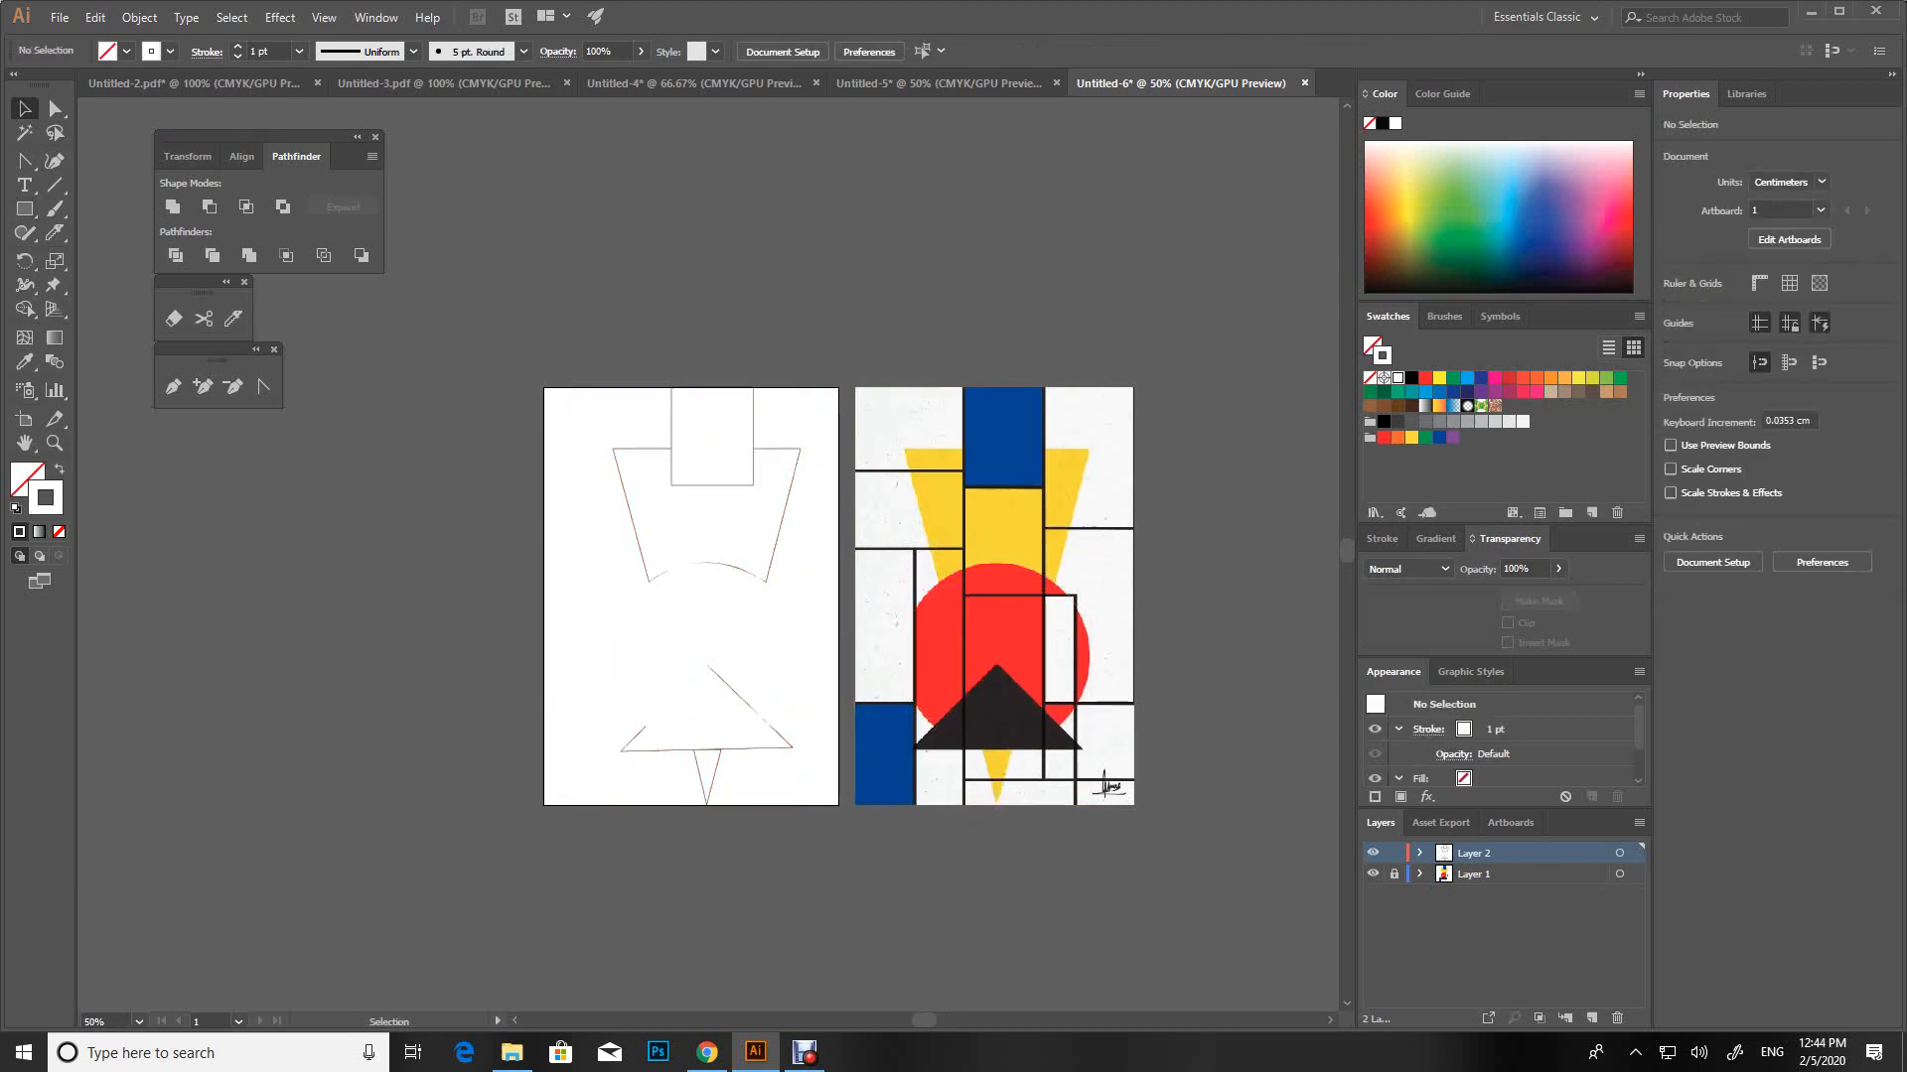
Apply a black stroke to all the traced shapes on the blank artboard and deselect them
key(ctrl+a)
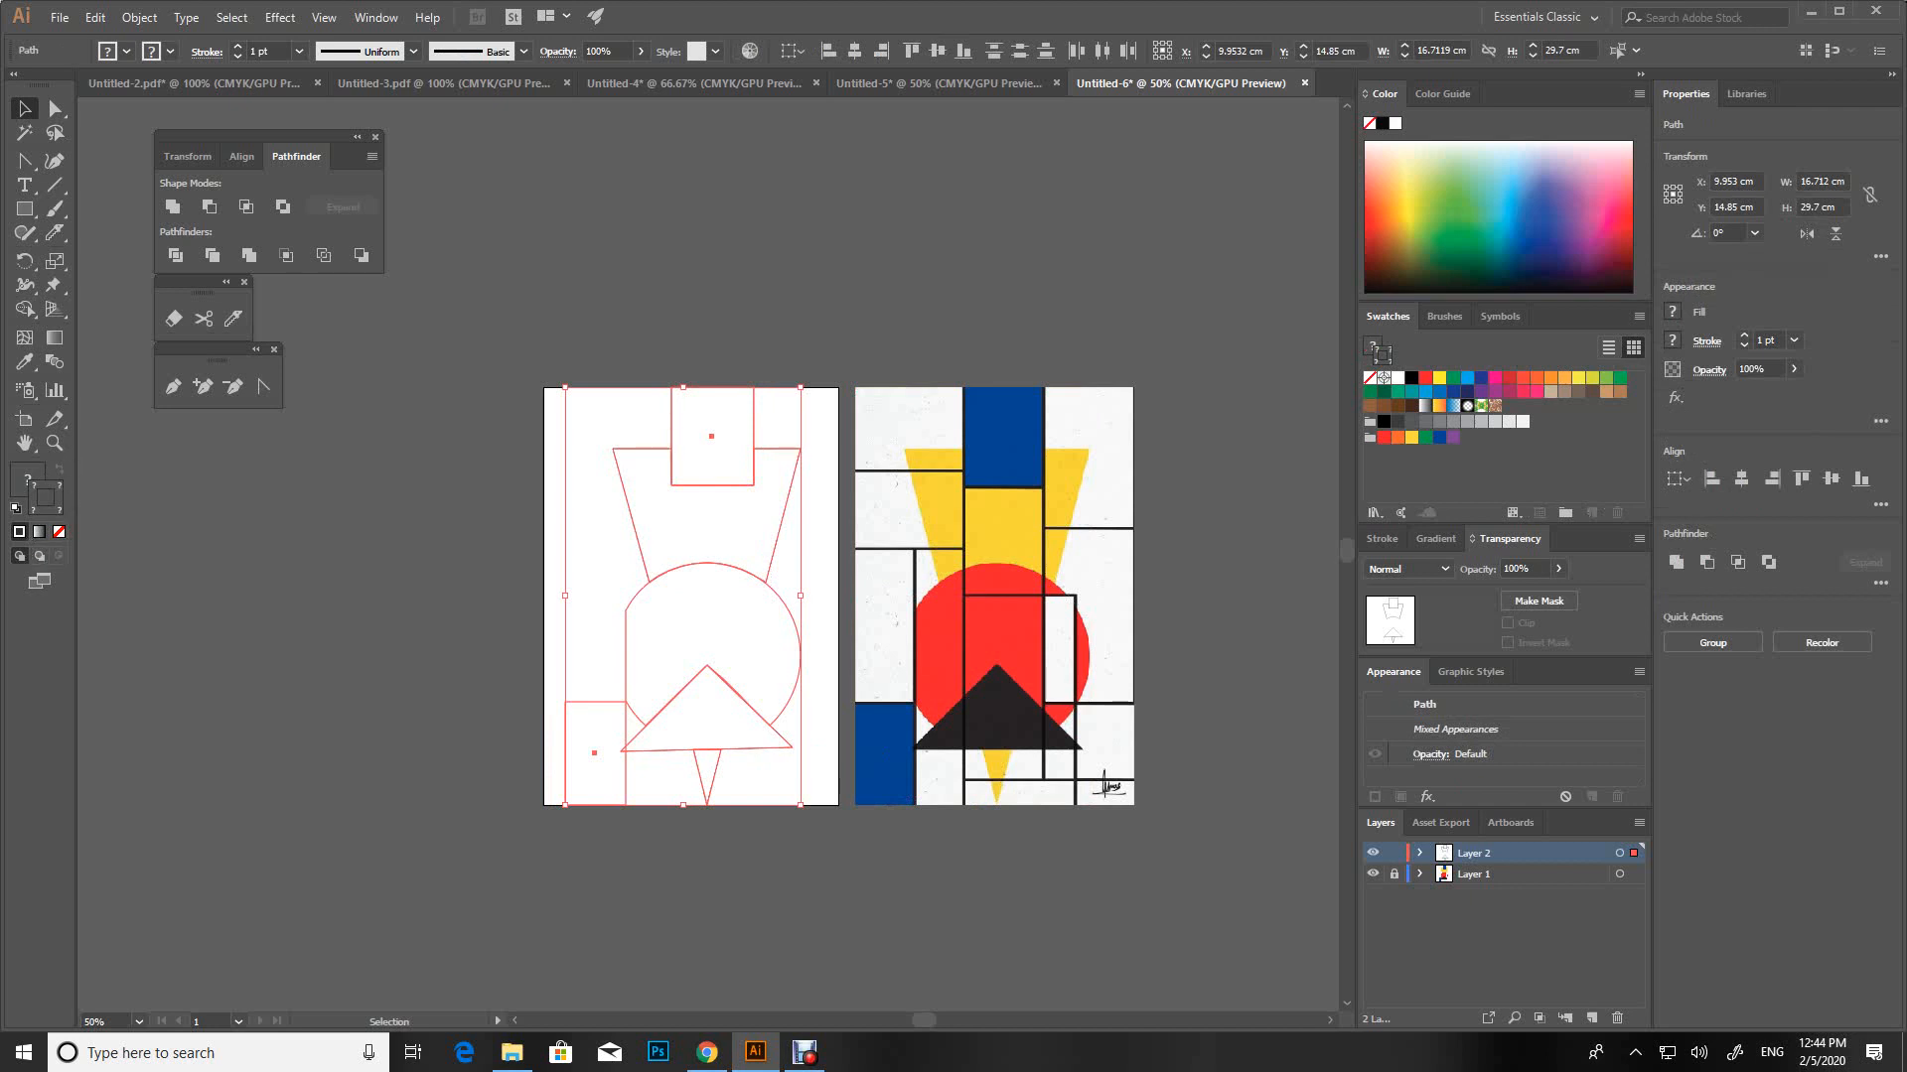
click(1410, 378)
key(ctrl+shift+a)
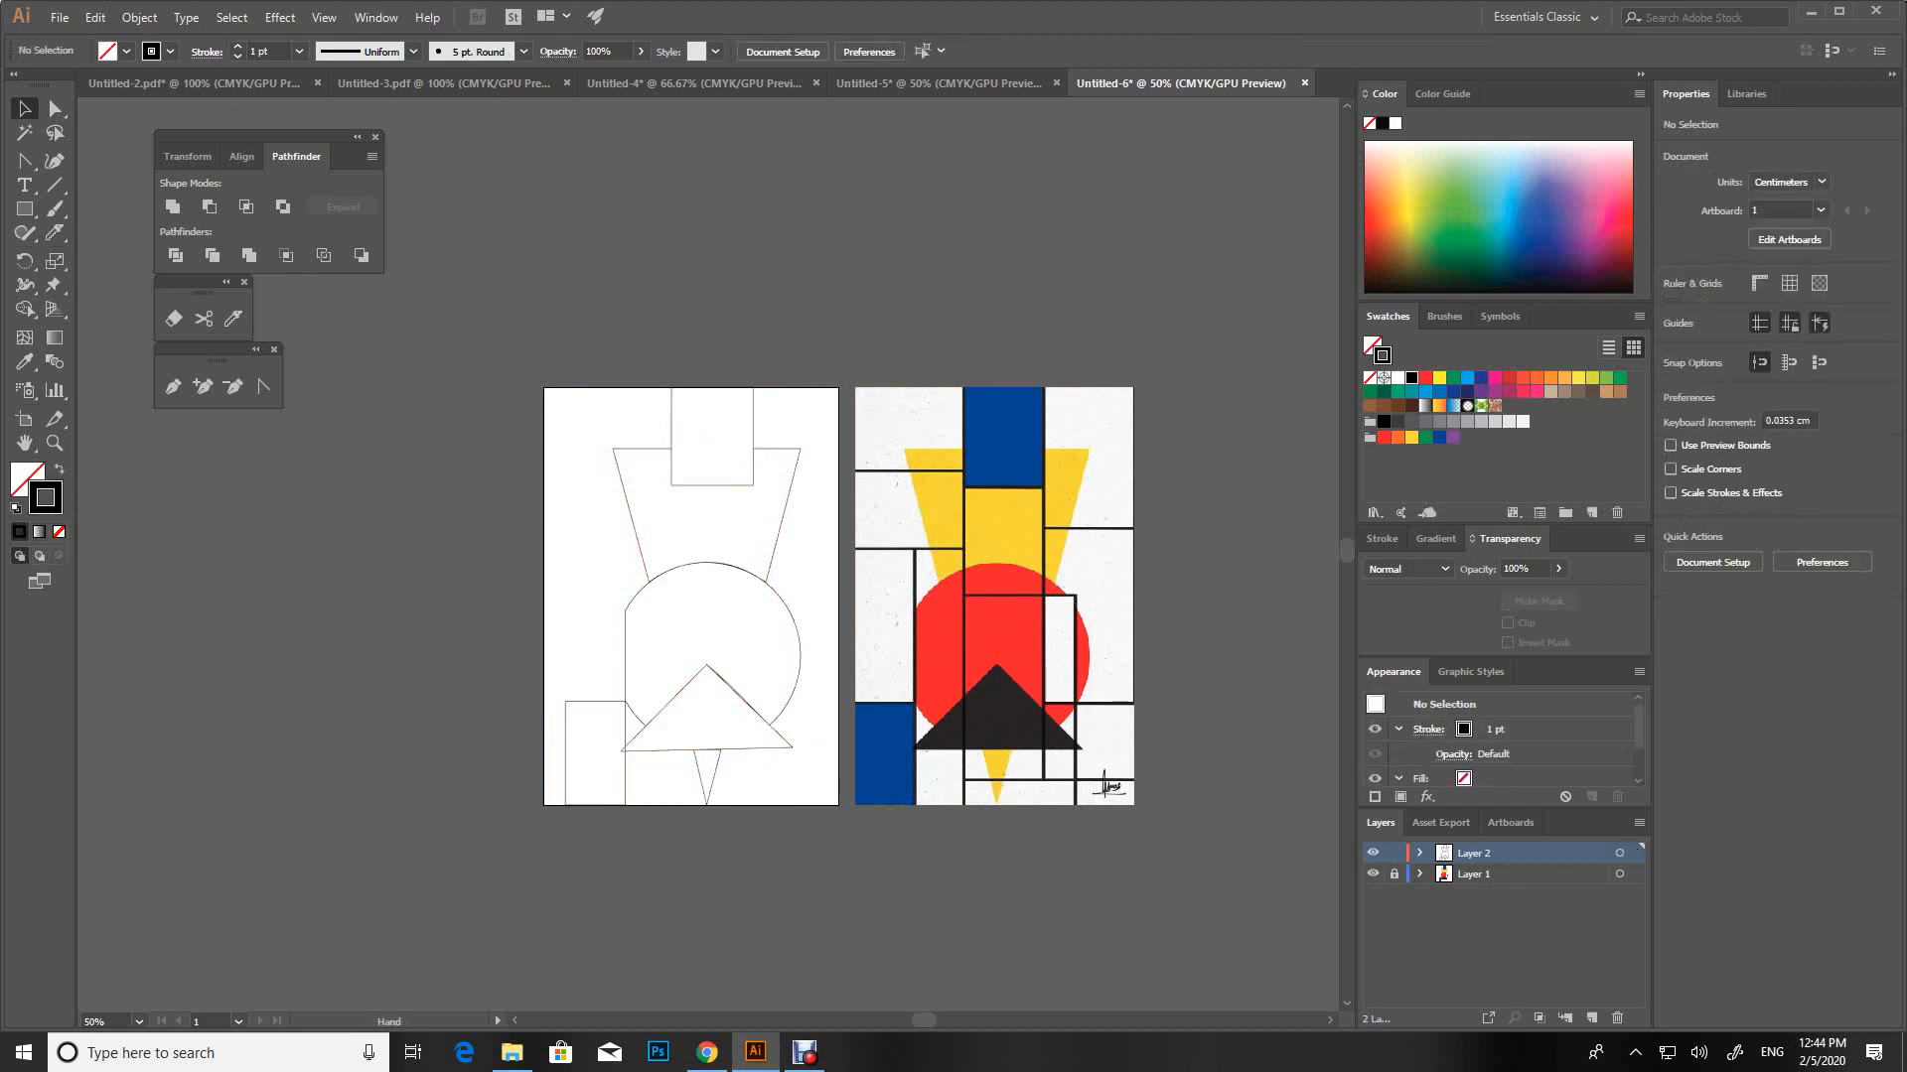
drag(1192, 596, 1144, 600)
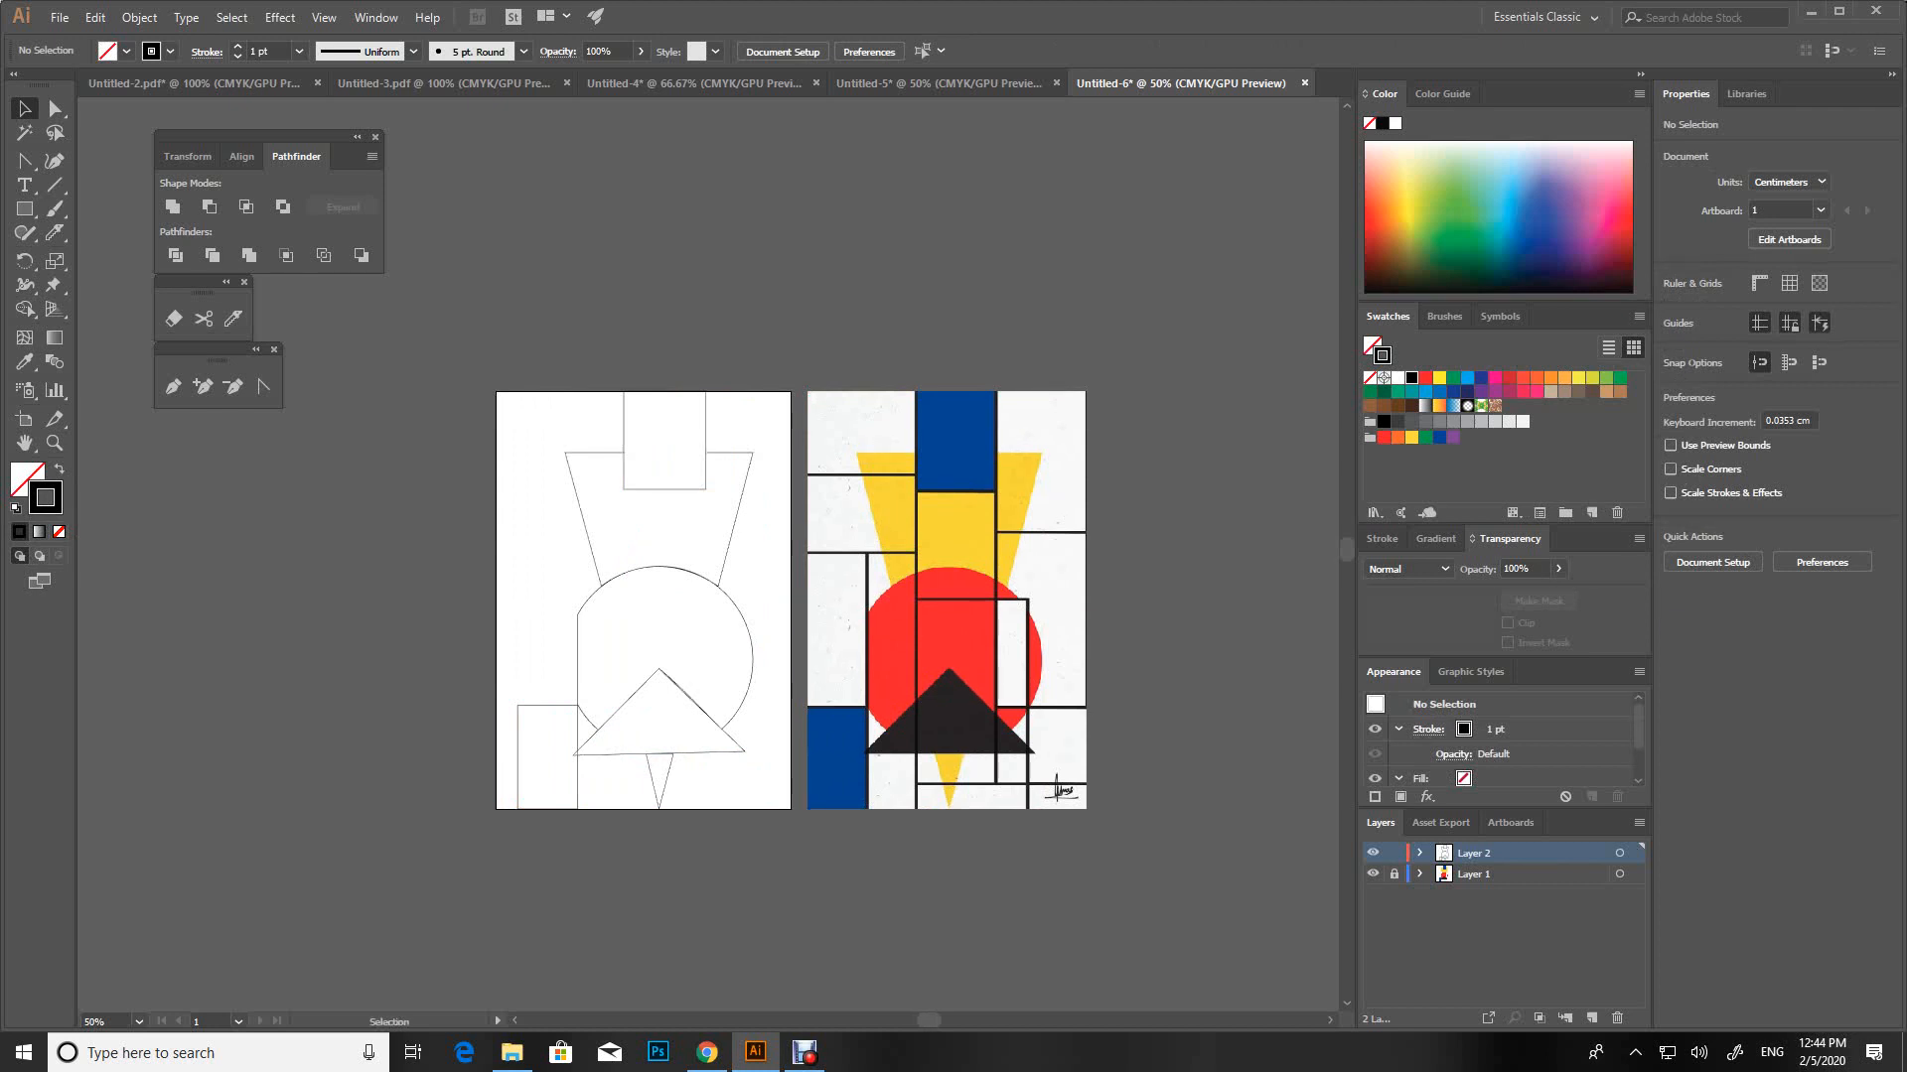
Switch to Chrome and open the Wikipedia article on the Bauhaus typeface from the web results for "bauhaus font"
drag(715, 556, 760, 519)
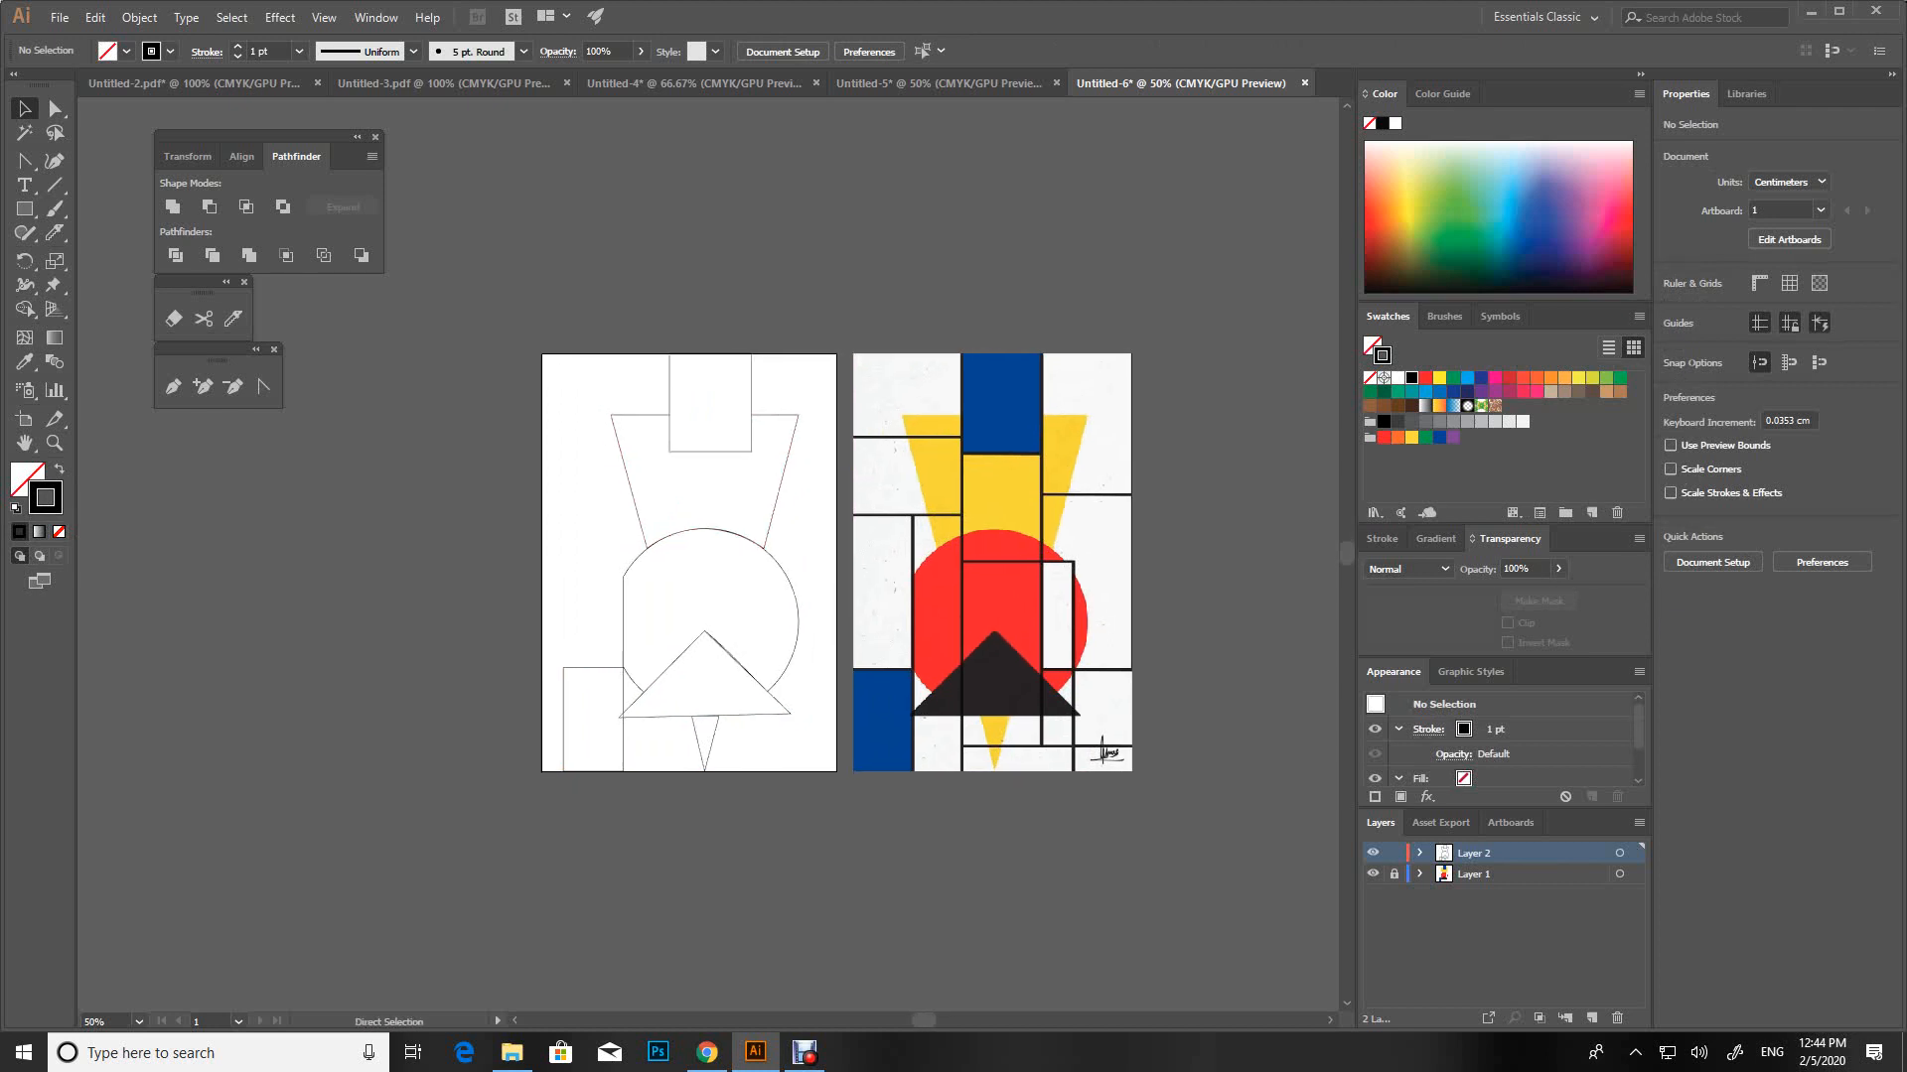
key(ctrl+plus)
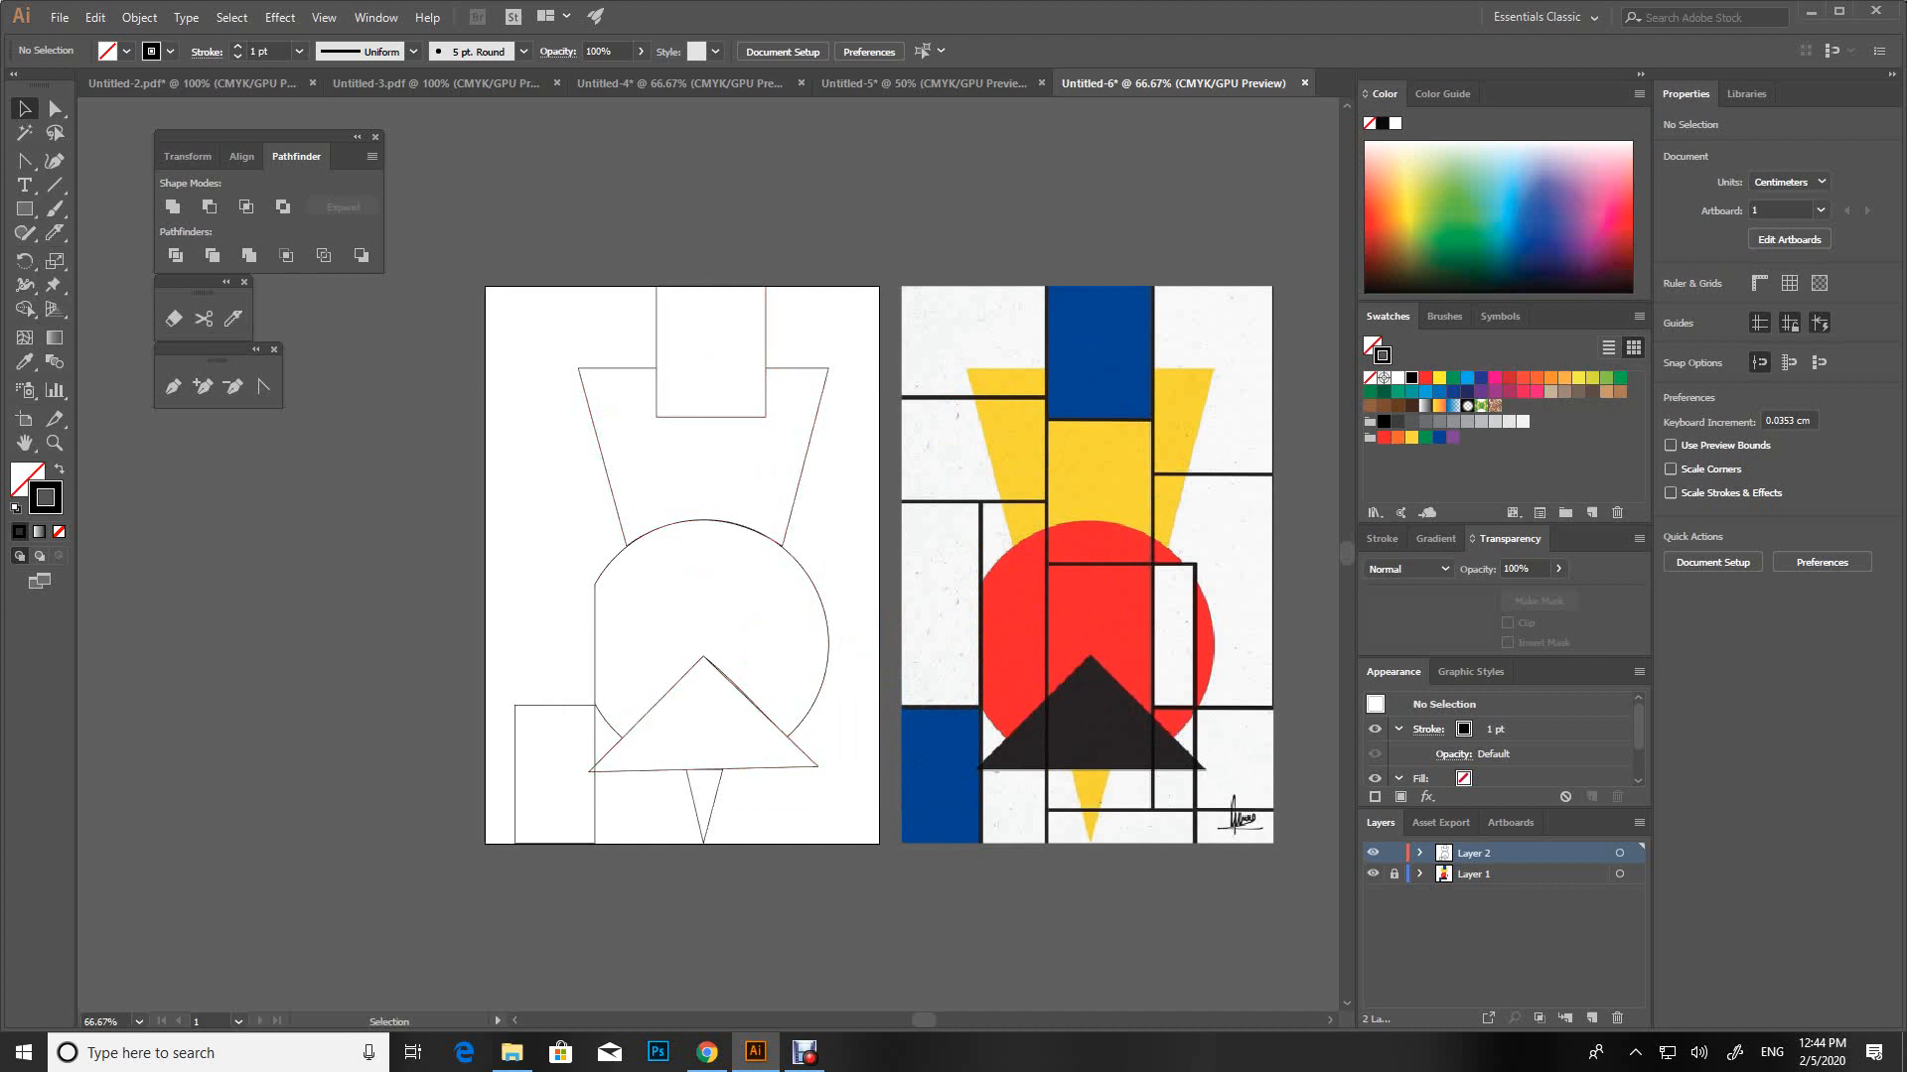
drag(794, 556, 705, 560)
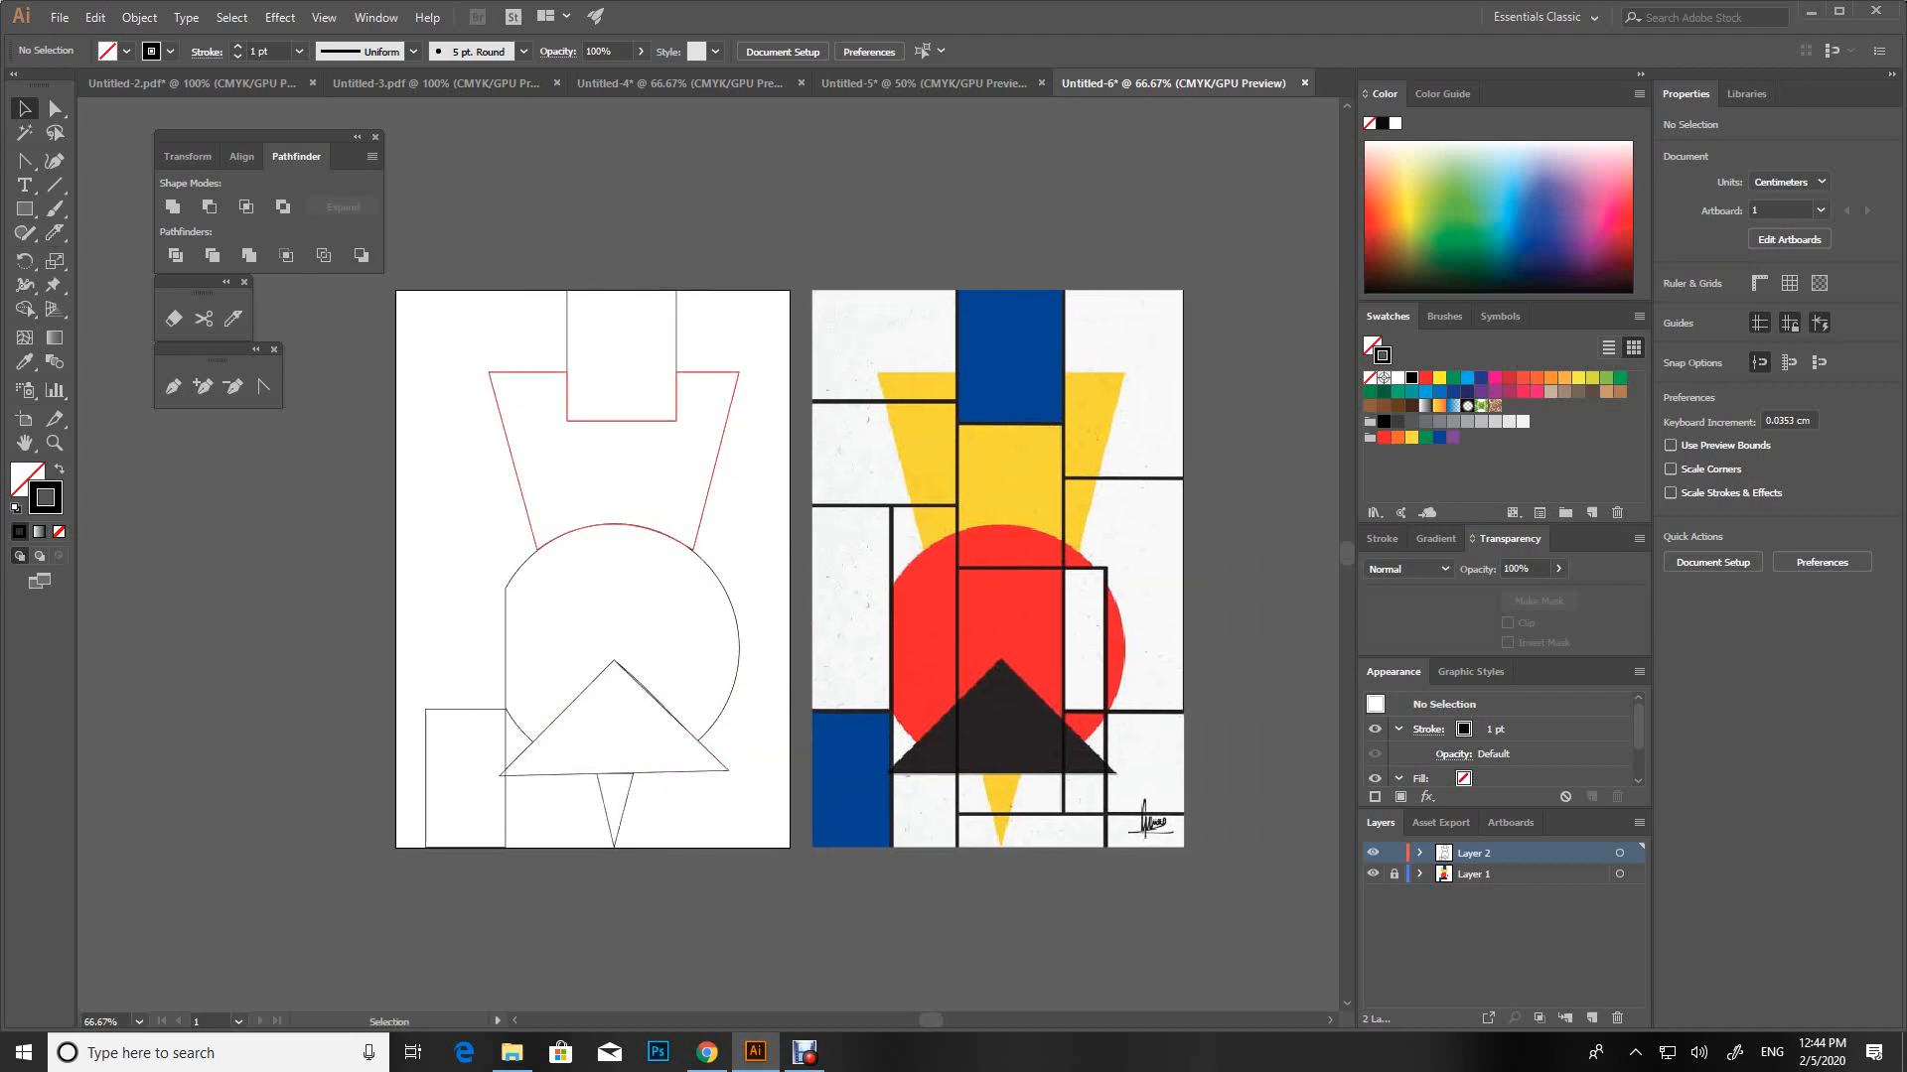
click(707, 1051)
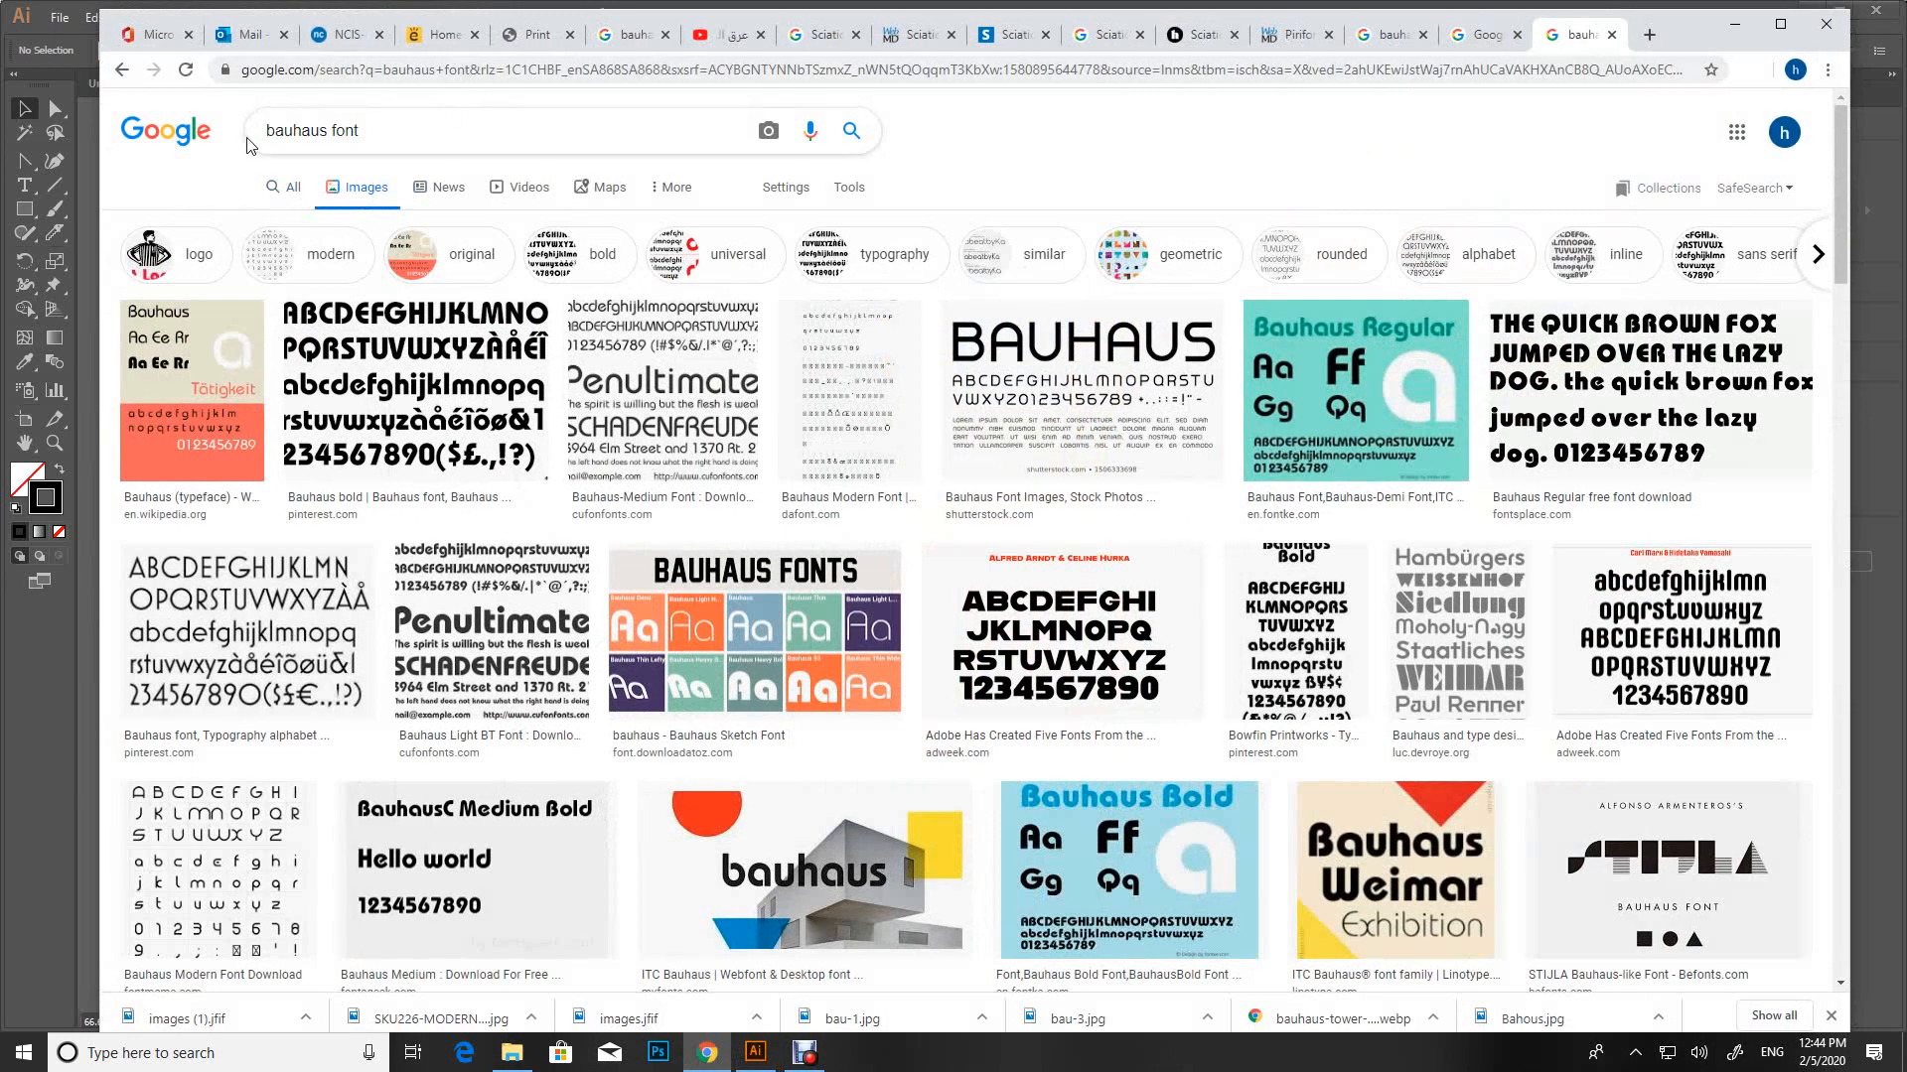
click(290, 199)
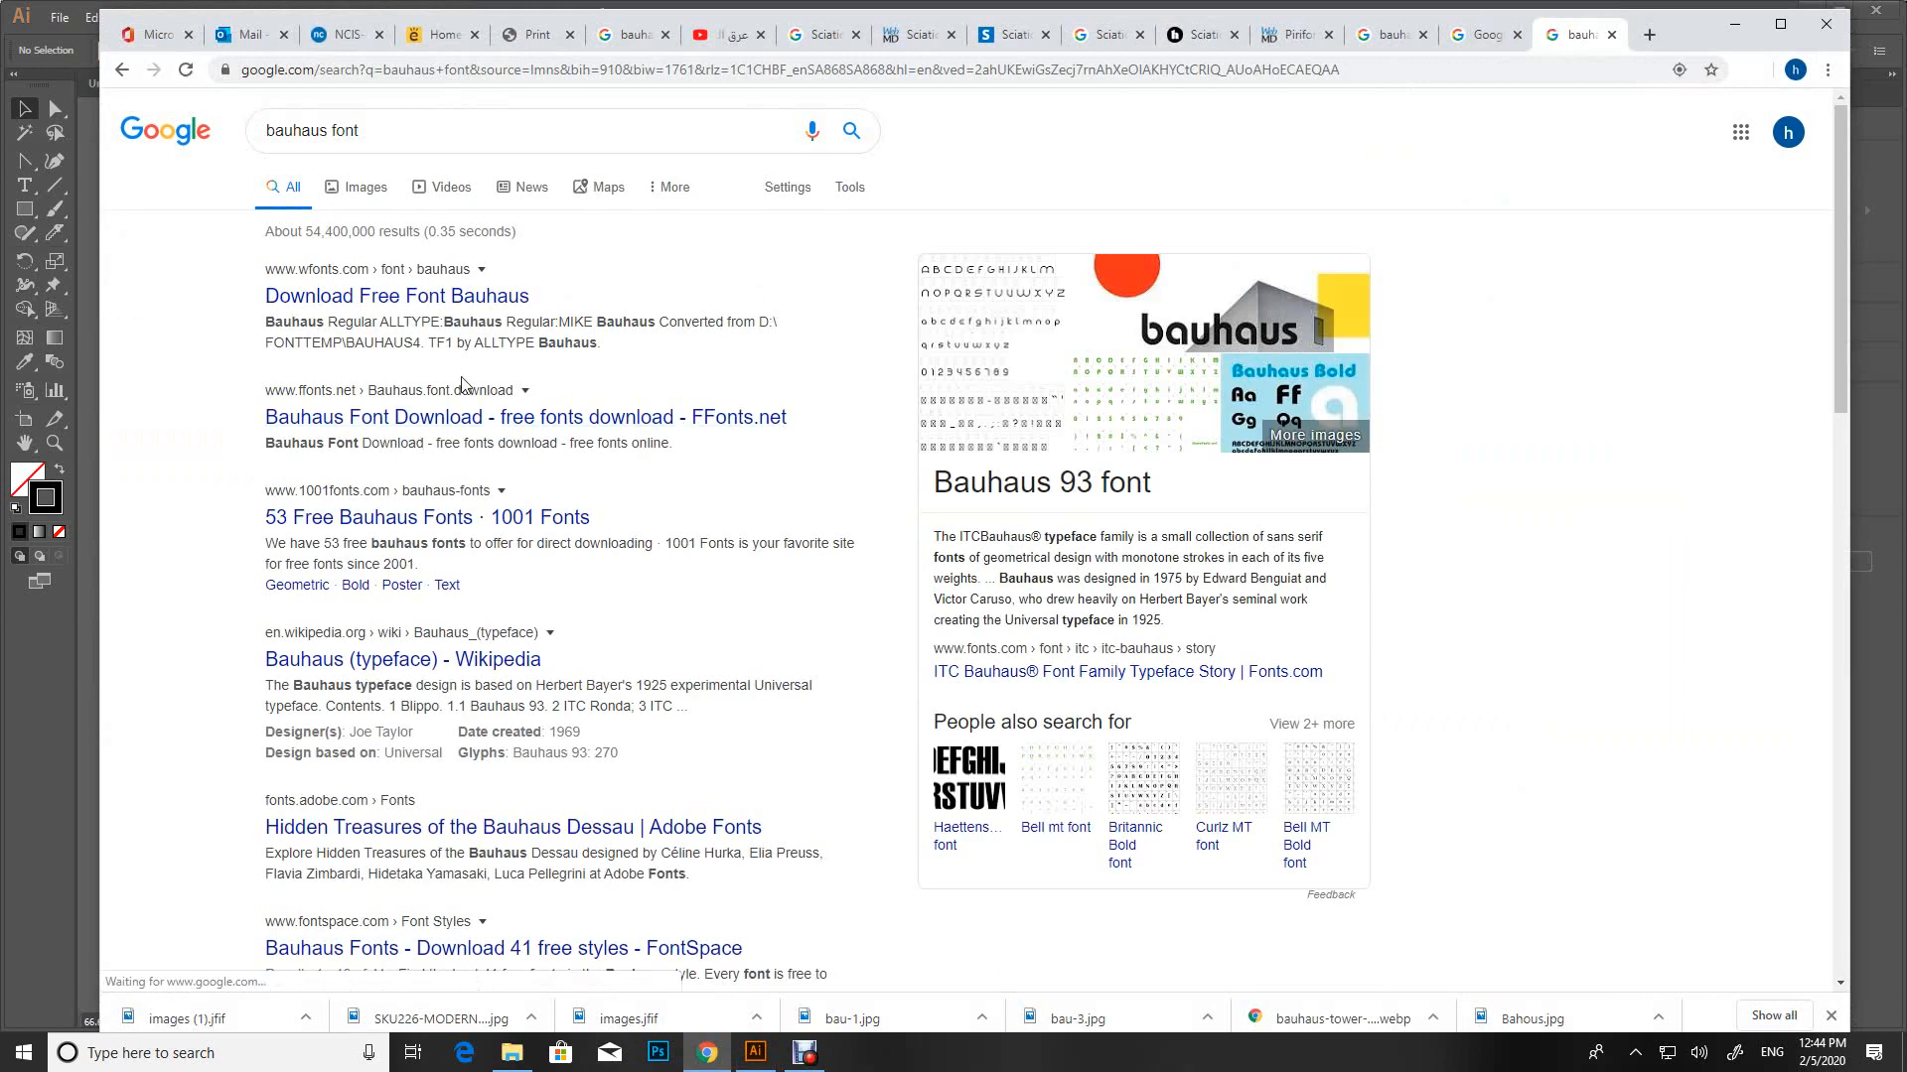
click(455, 659)
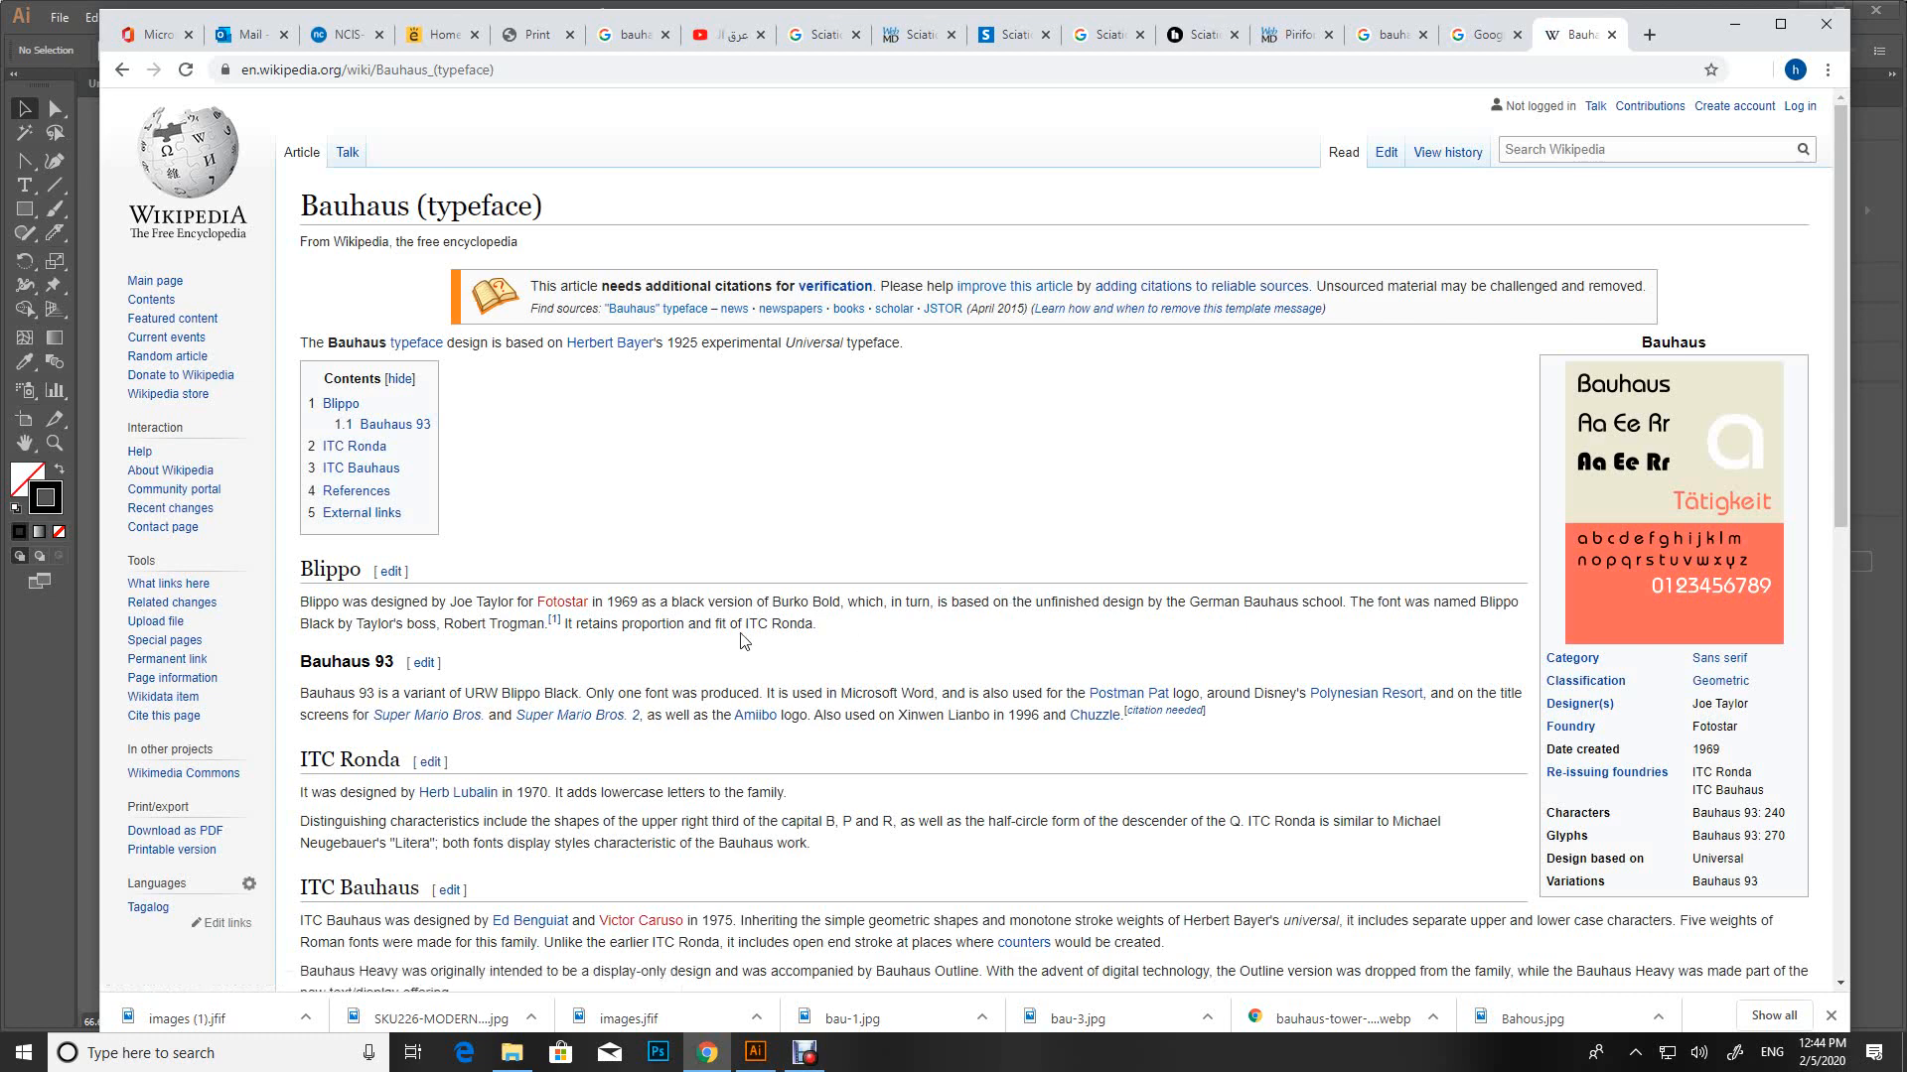
Copy the ITC Bauhaus section's text from its opening sentence through the line ending in "Central European characters"
scroll(745, 641, down, 2)
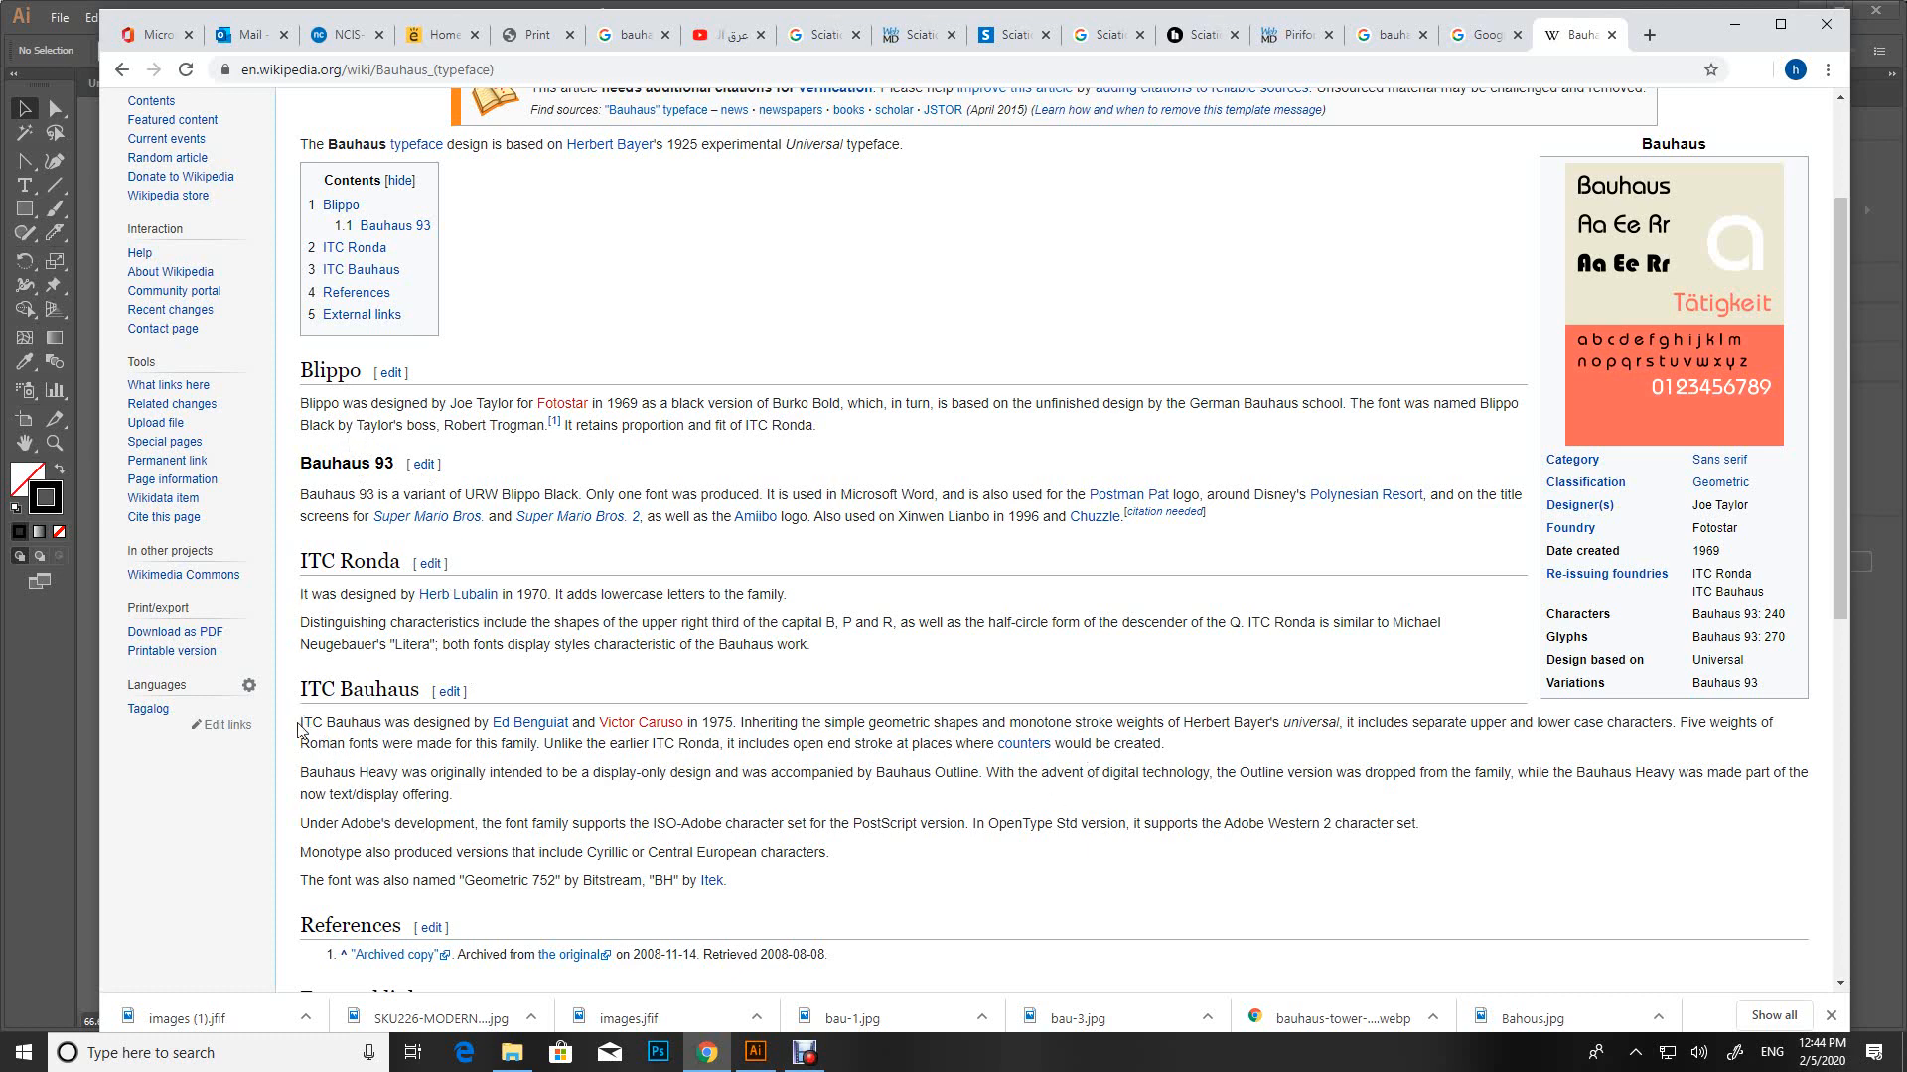
drag(298, 730, 842, 860)
key(ctrl+c)
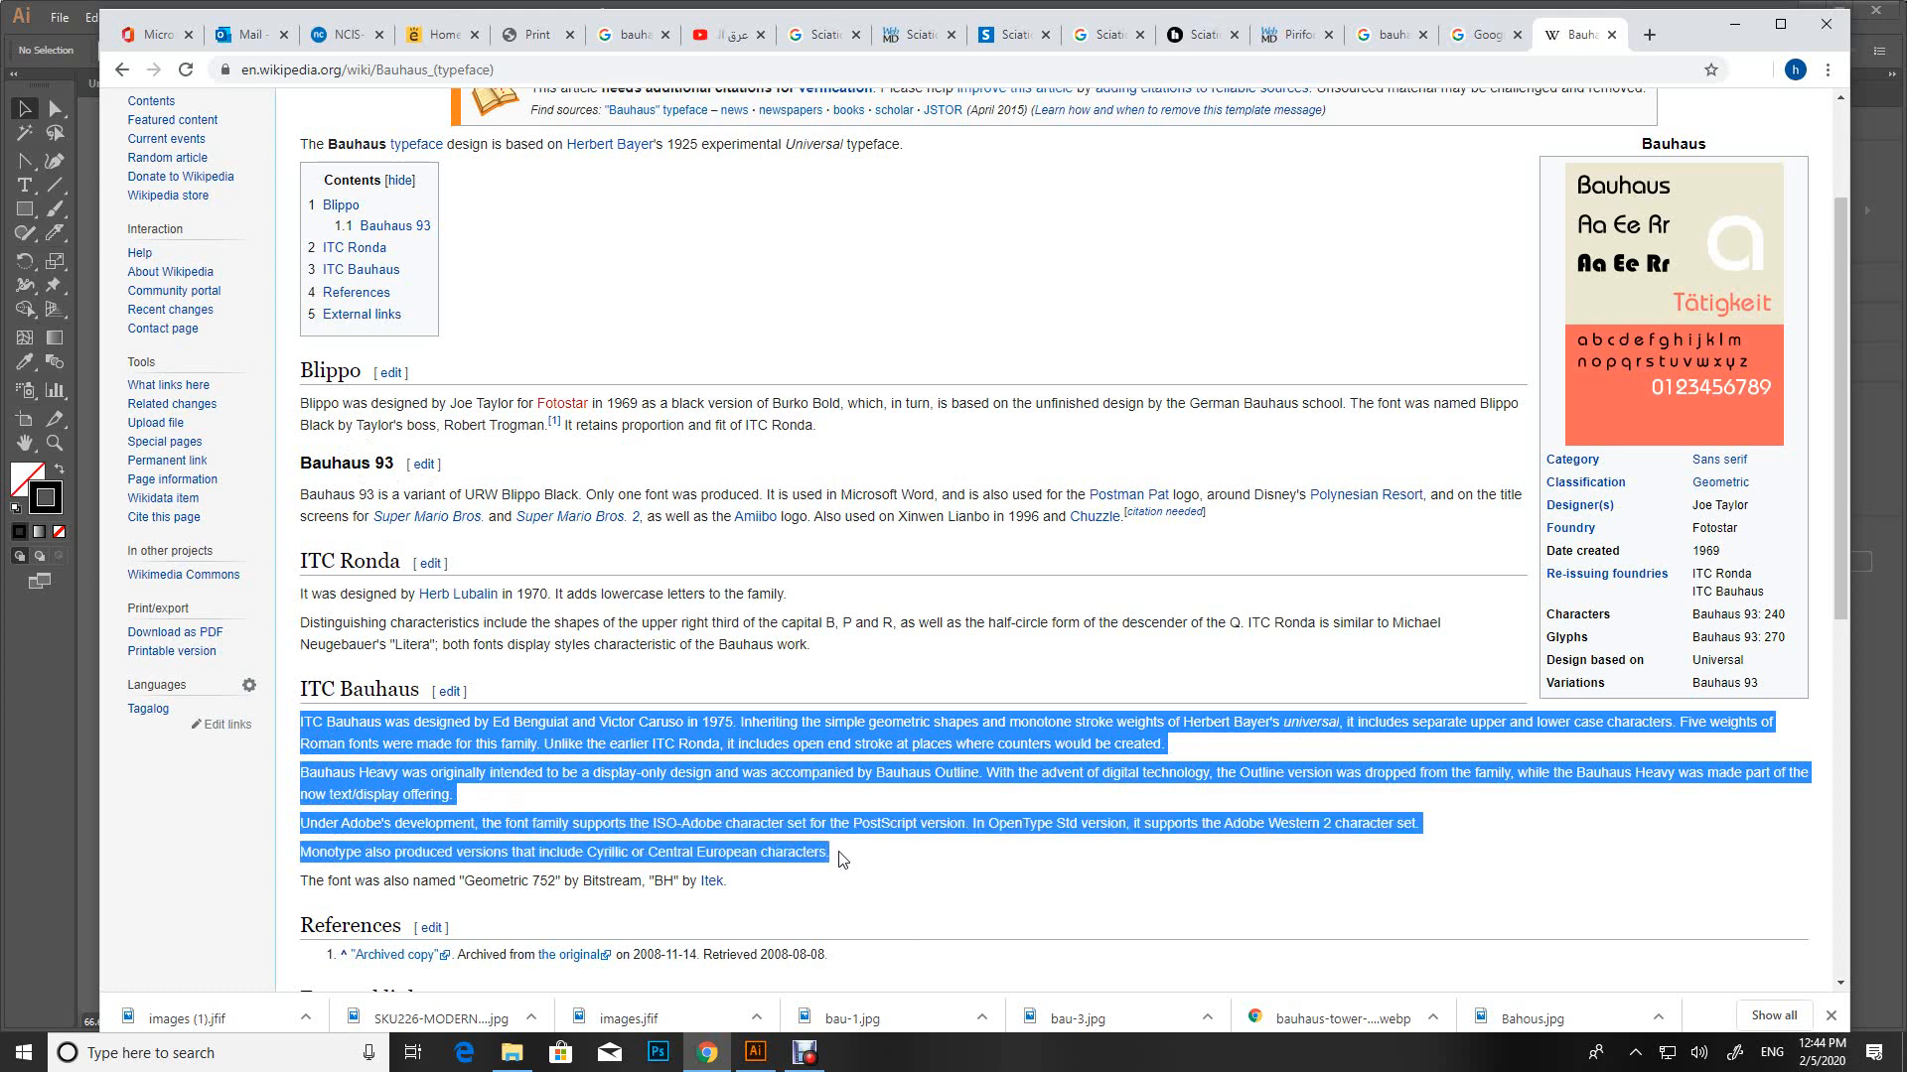
Switch back to Illustrator, duplicate the cut circle path onto the empty canvas left of the artboard, and deselect it
click(755, 1053)
drag(715, 636, 826, 640)
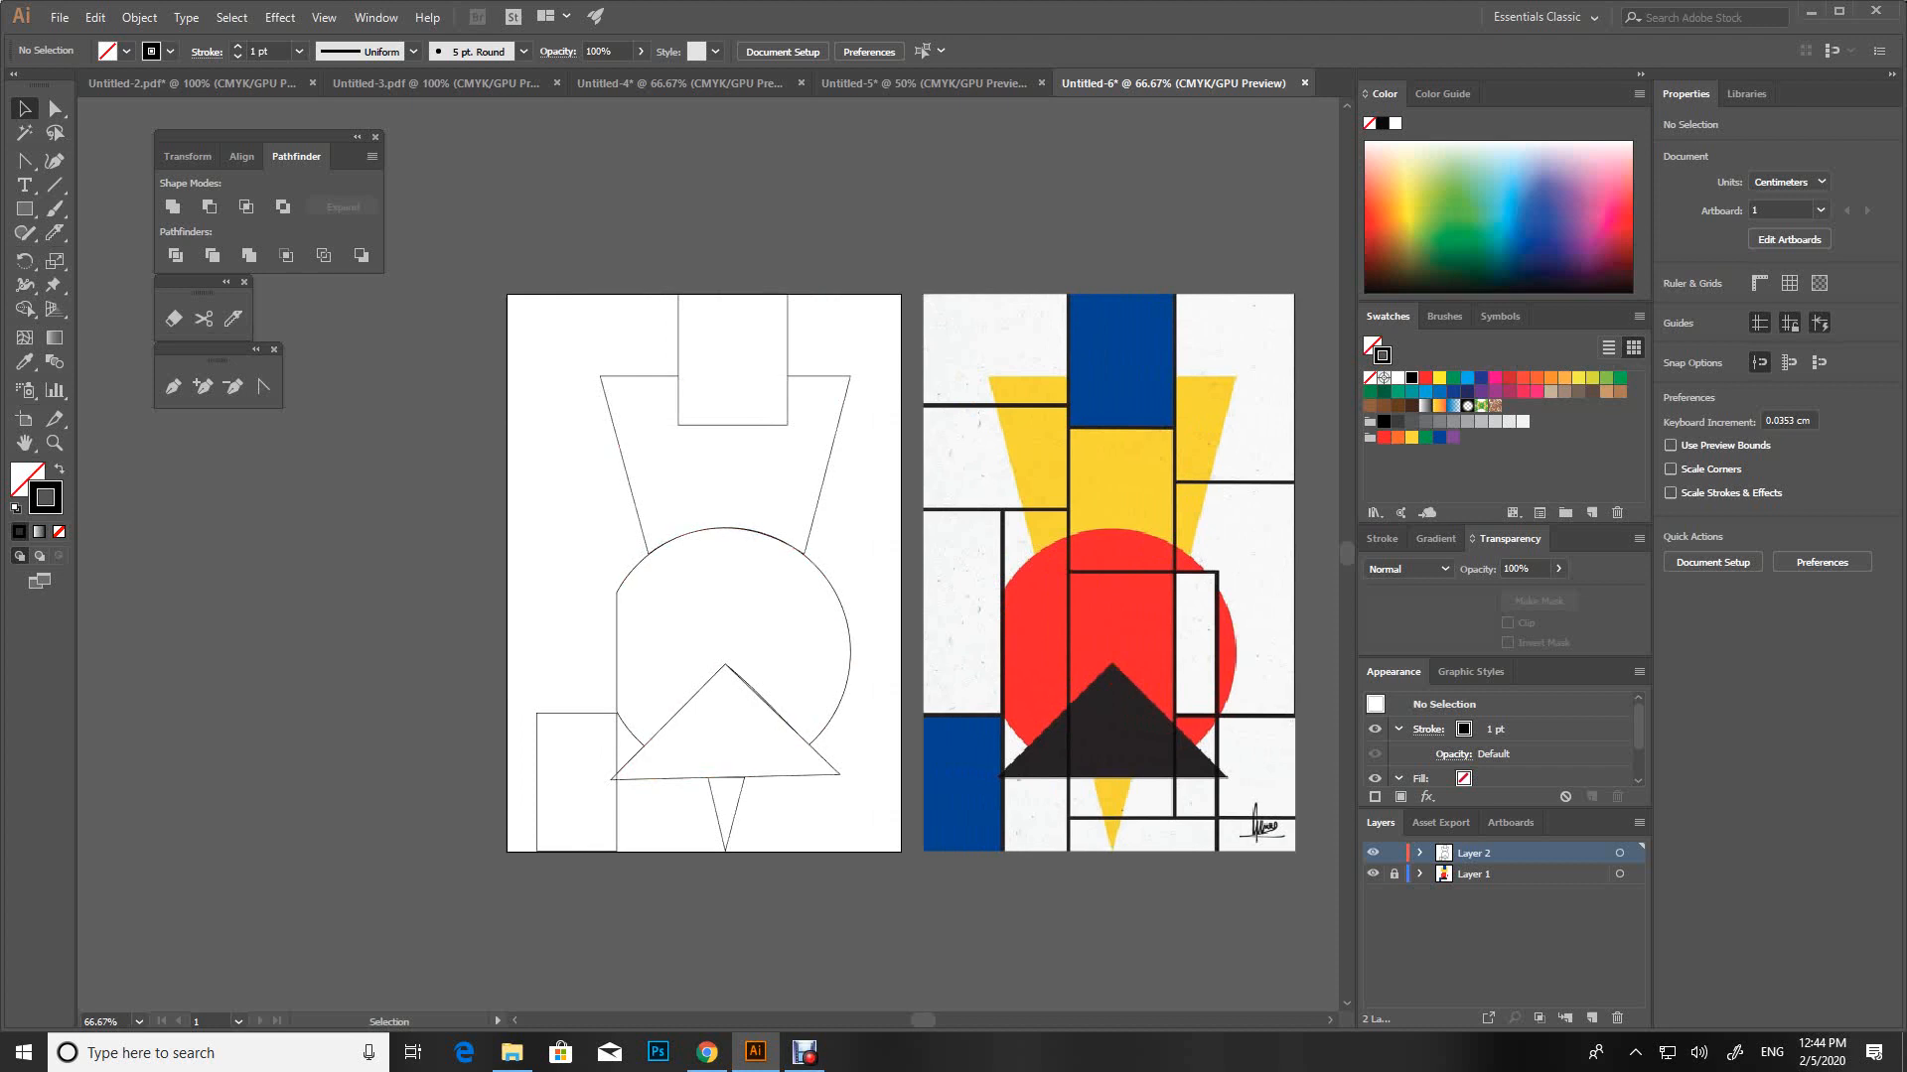
click(844, 611)
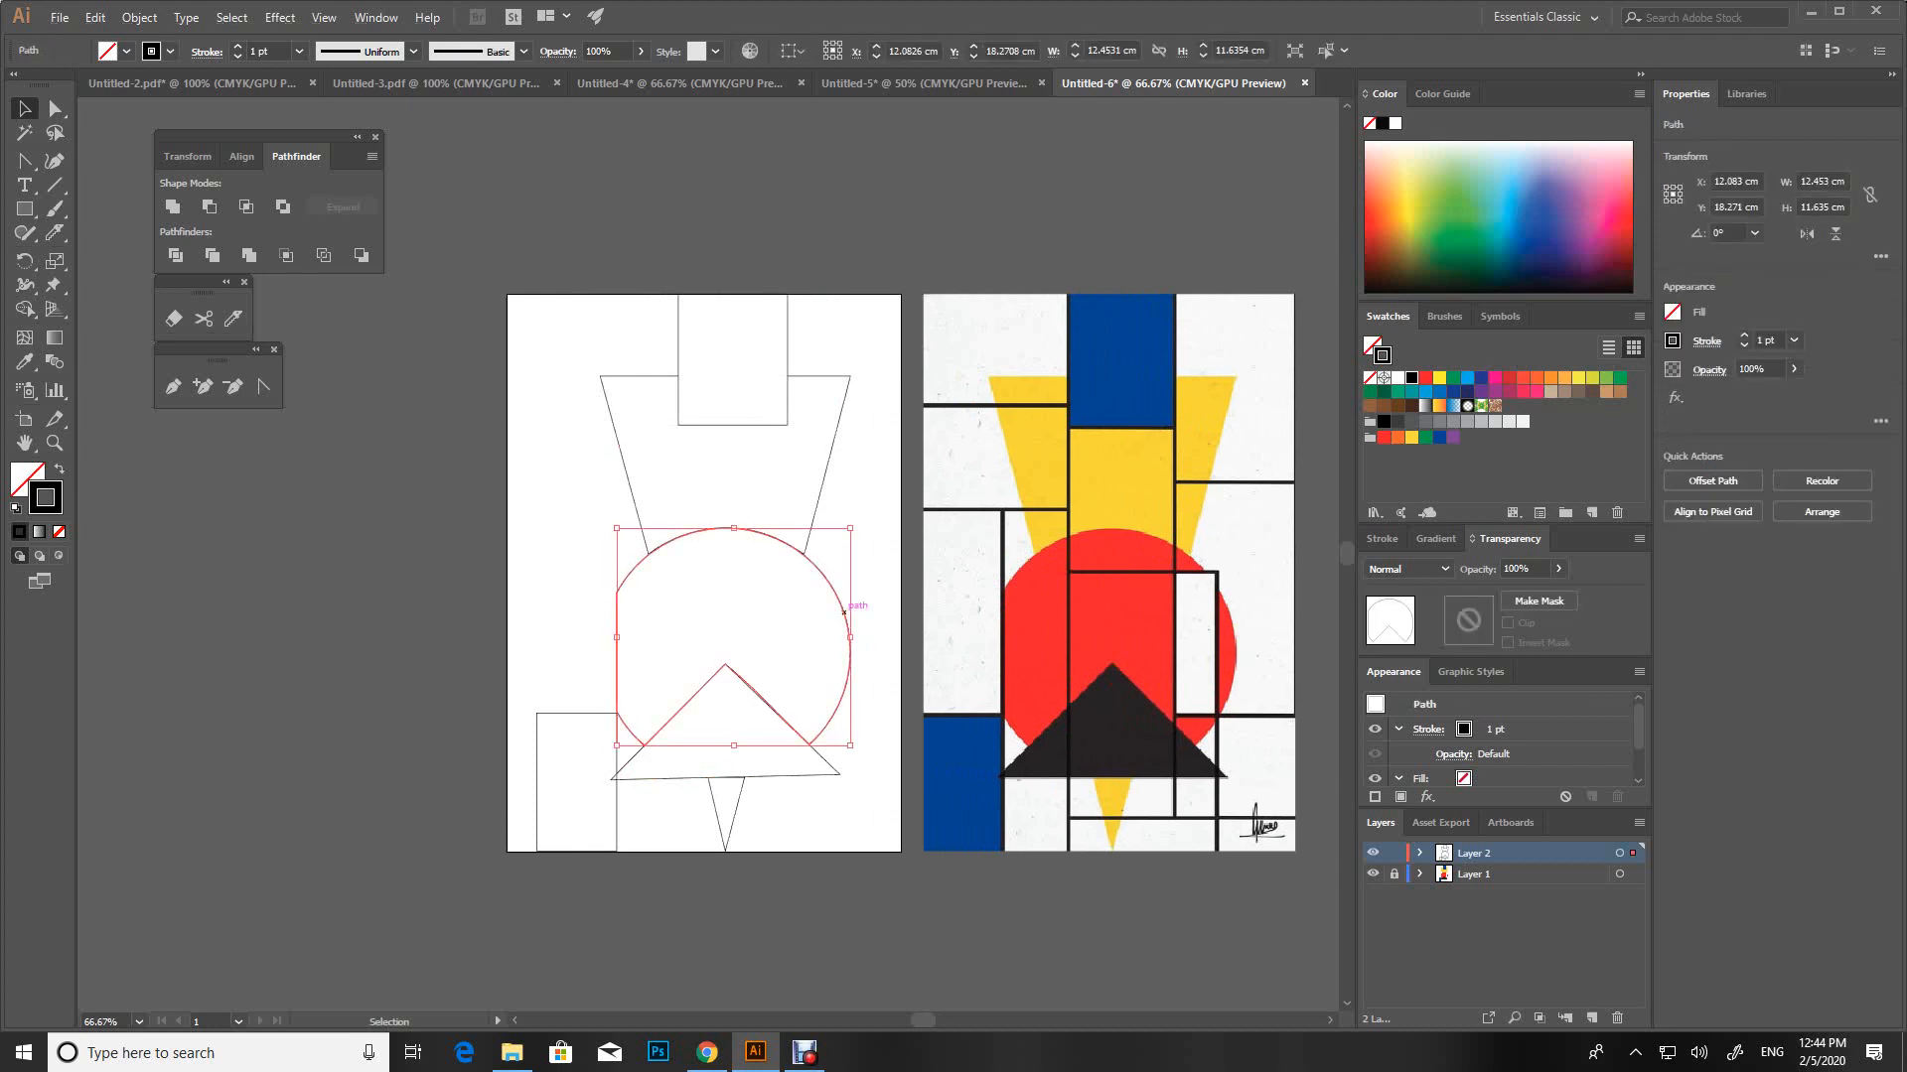
drag(844, 612, 509, 606)
click(517, 556)
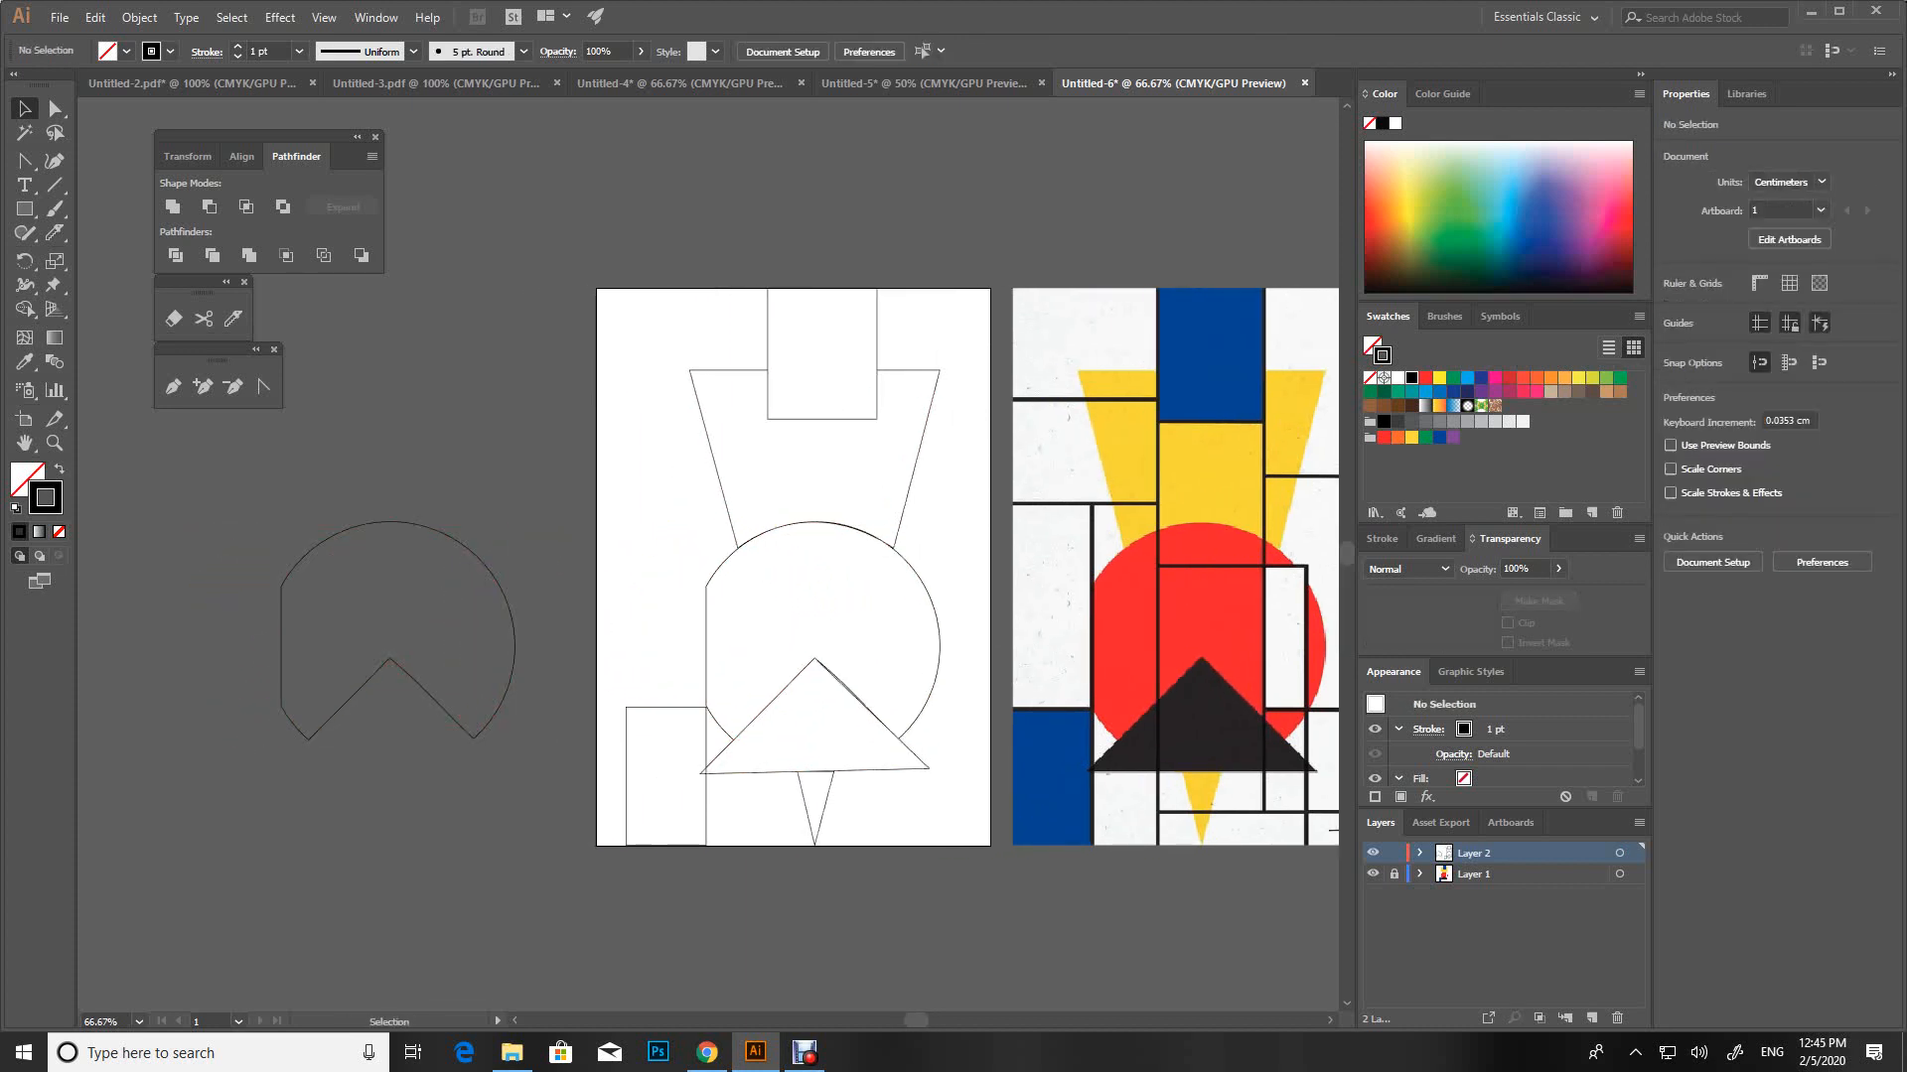
Tear off the Type tools as a floating palette and place it beside the Pathfinder palette
click(23, 187)
click(22, 187)
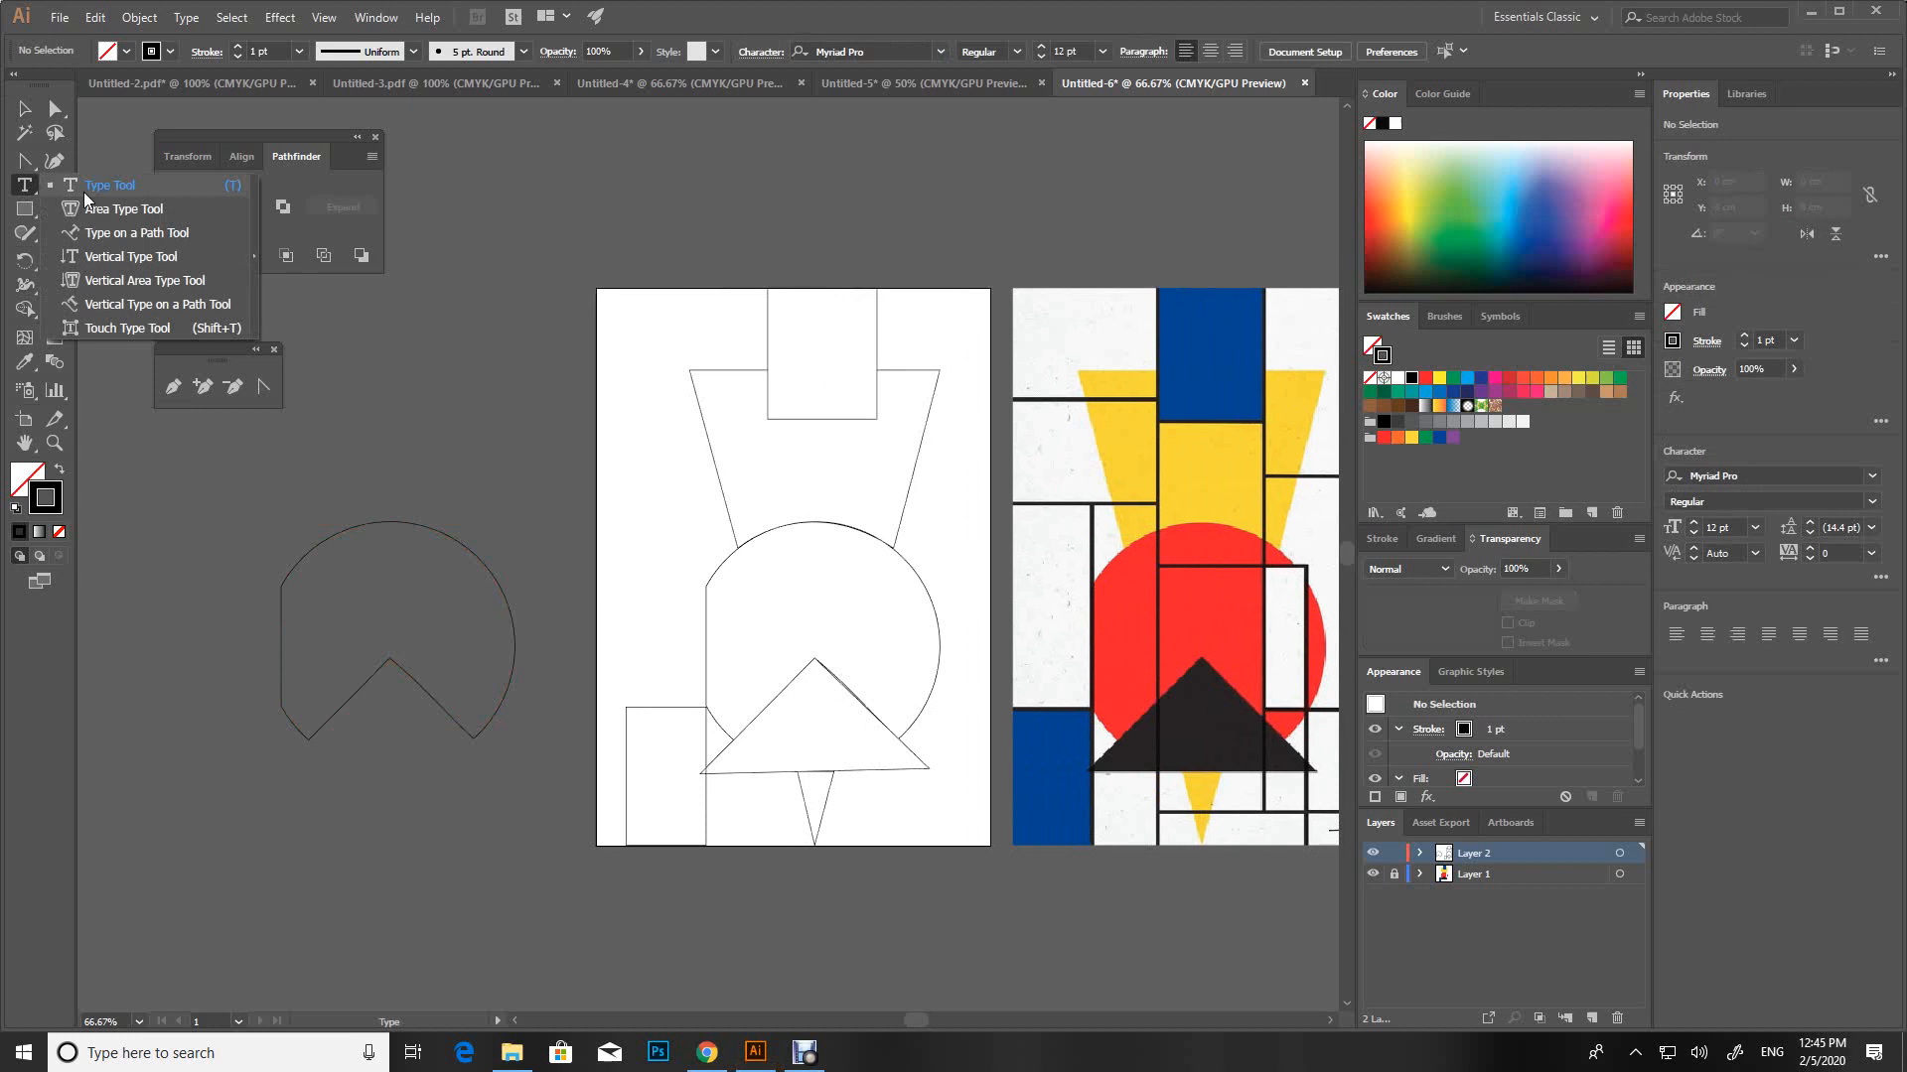
click(250, 276)
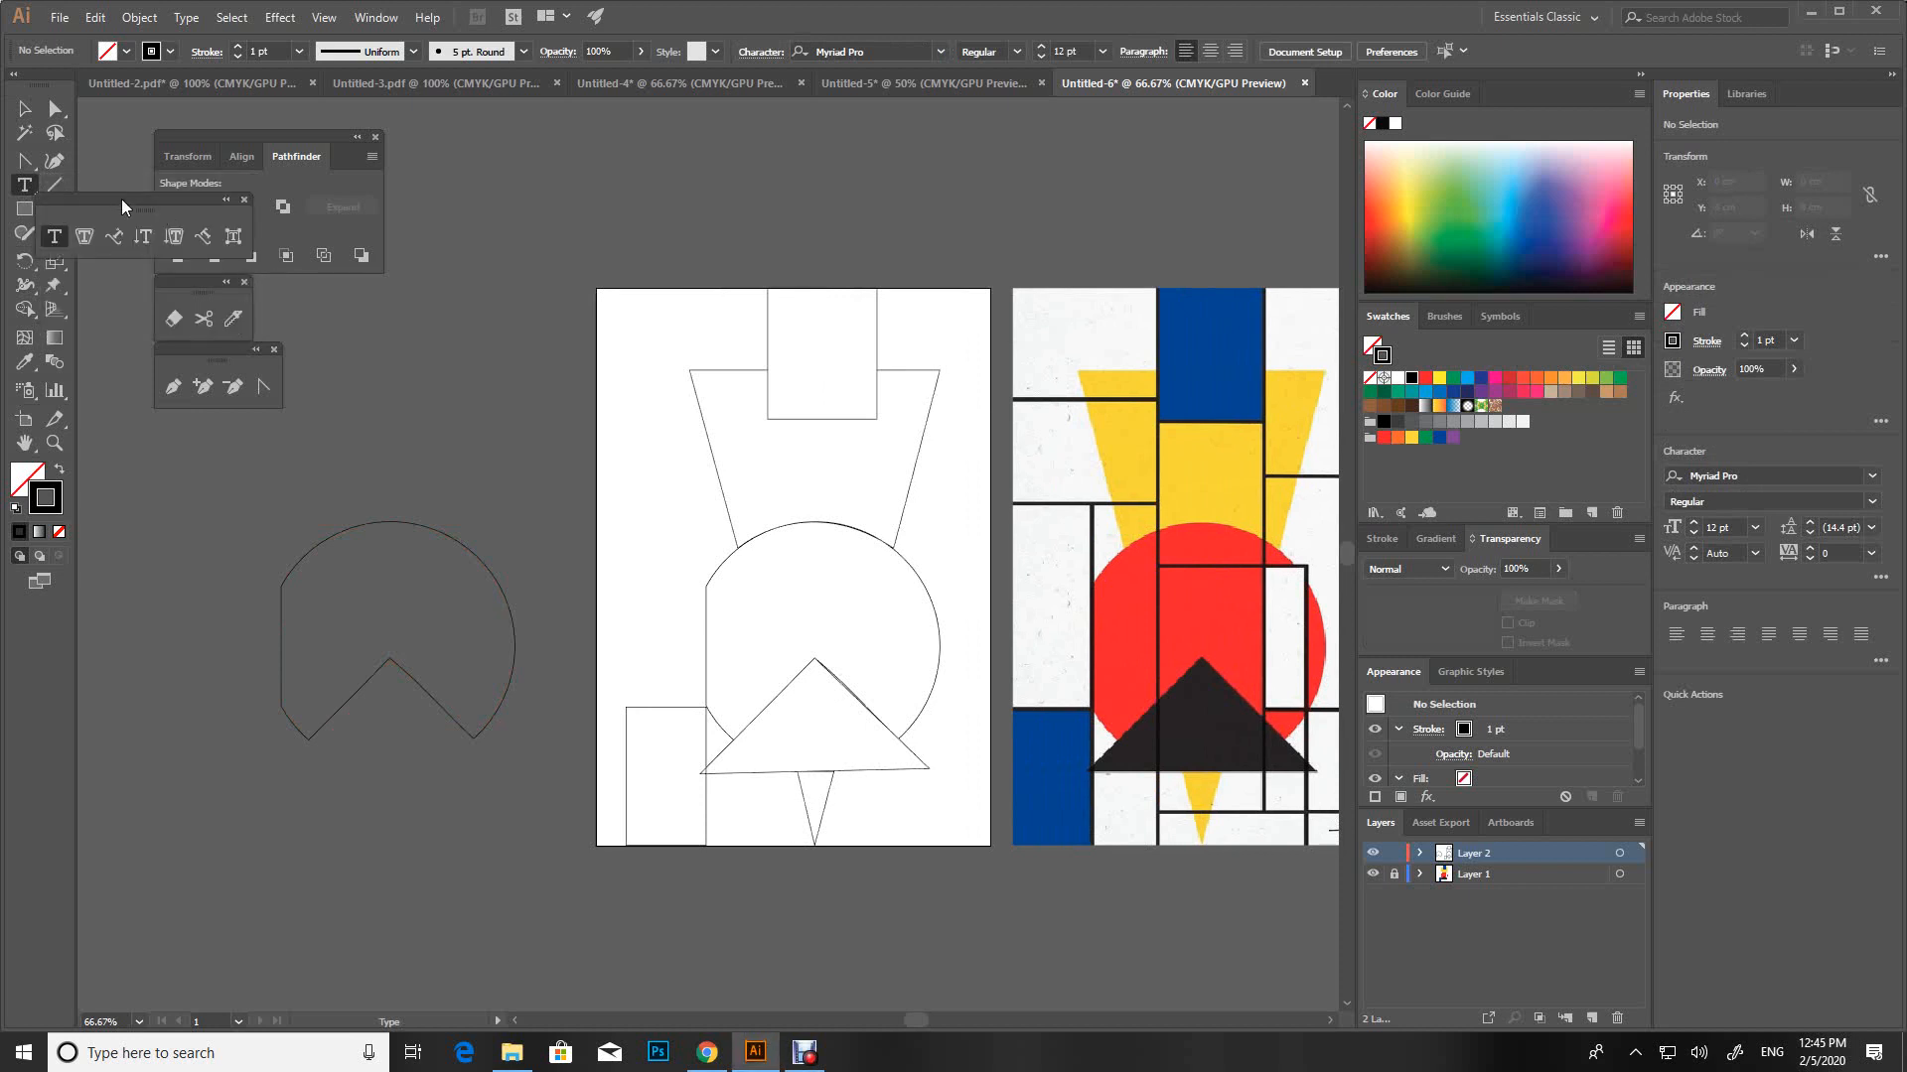
drag(121, 198, 463, 141)
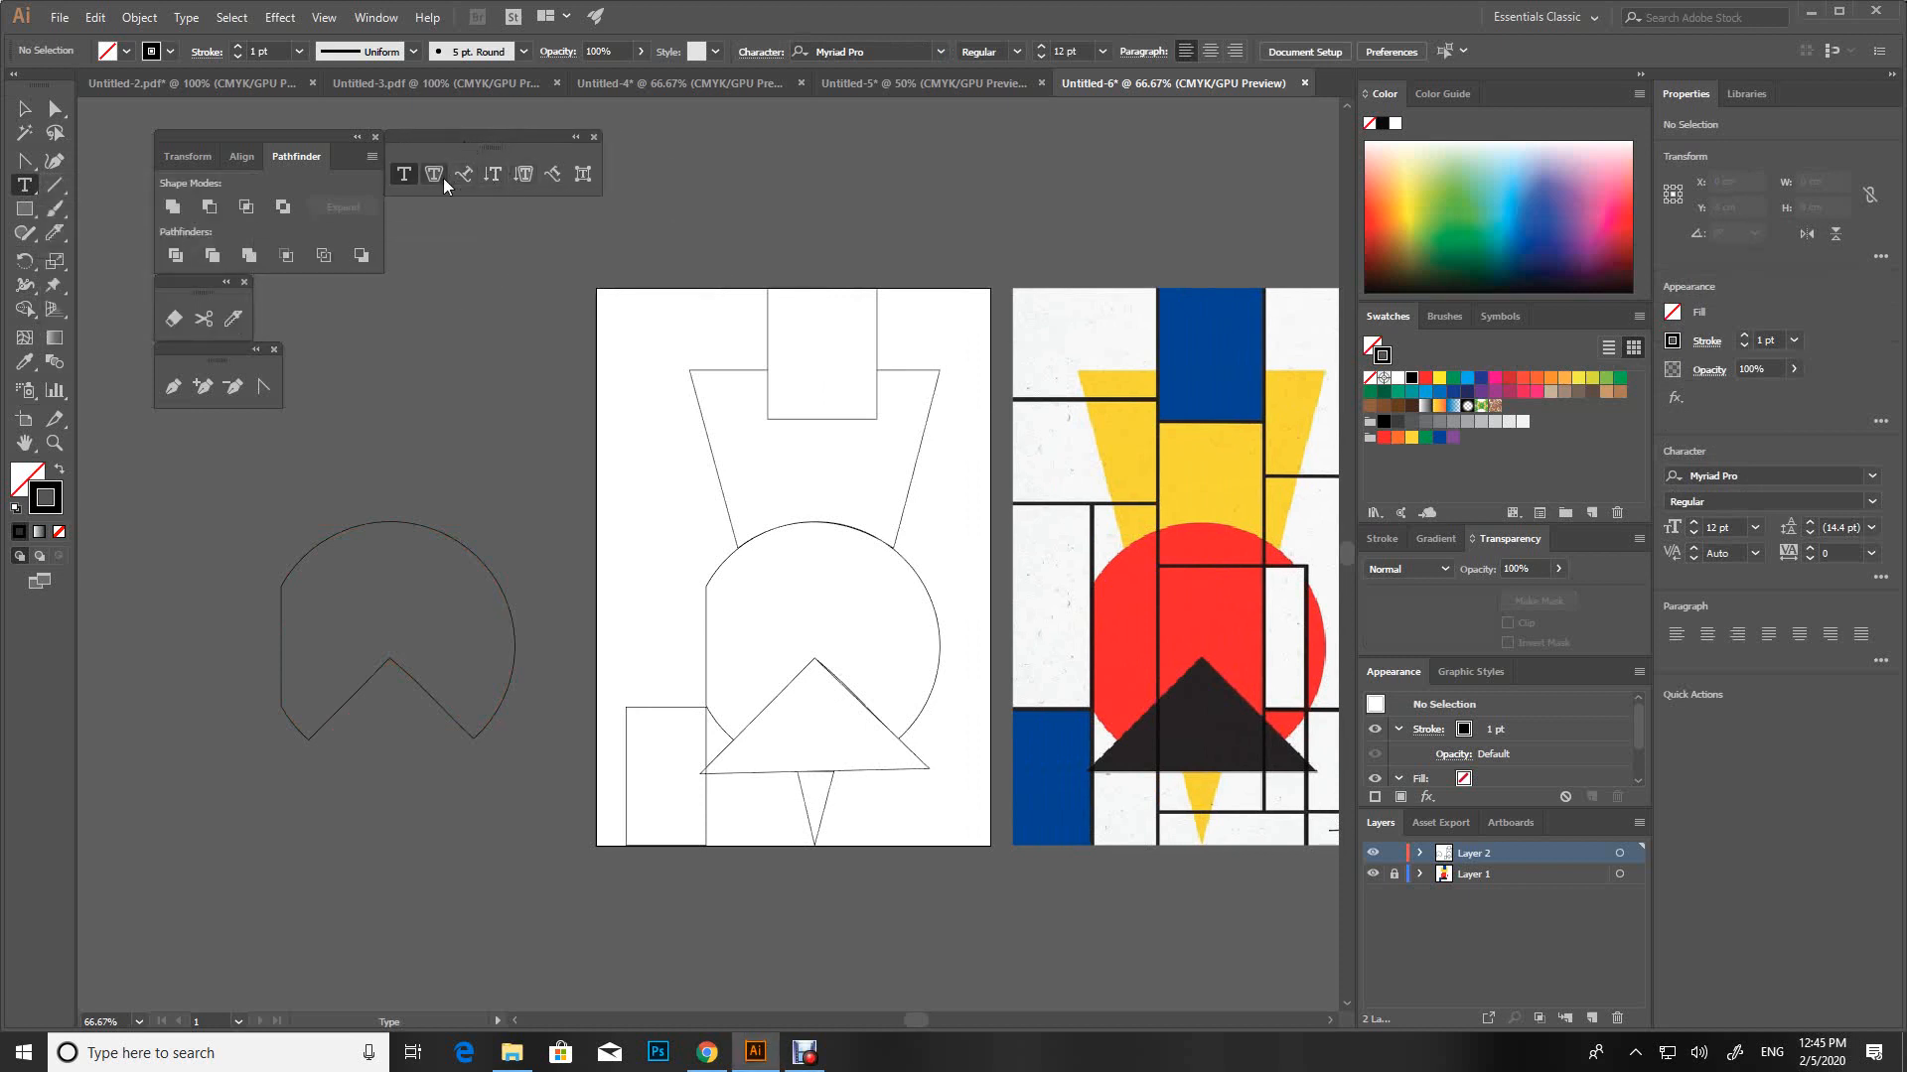
Turn the duplicated circle path into an area type container, fill it with the copied ITC Bauhaus text, and deselect it
click(434, 175)
click(334, 532)
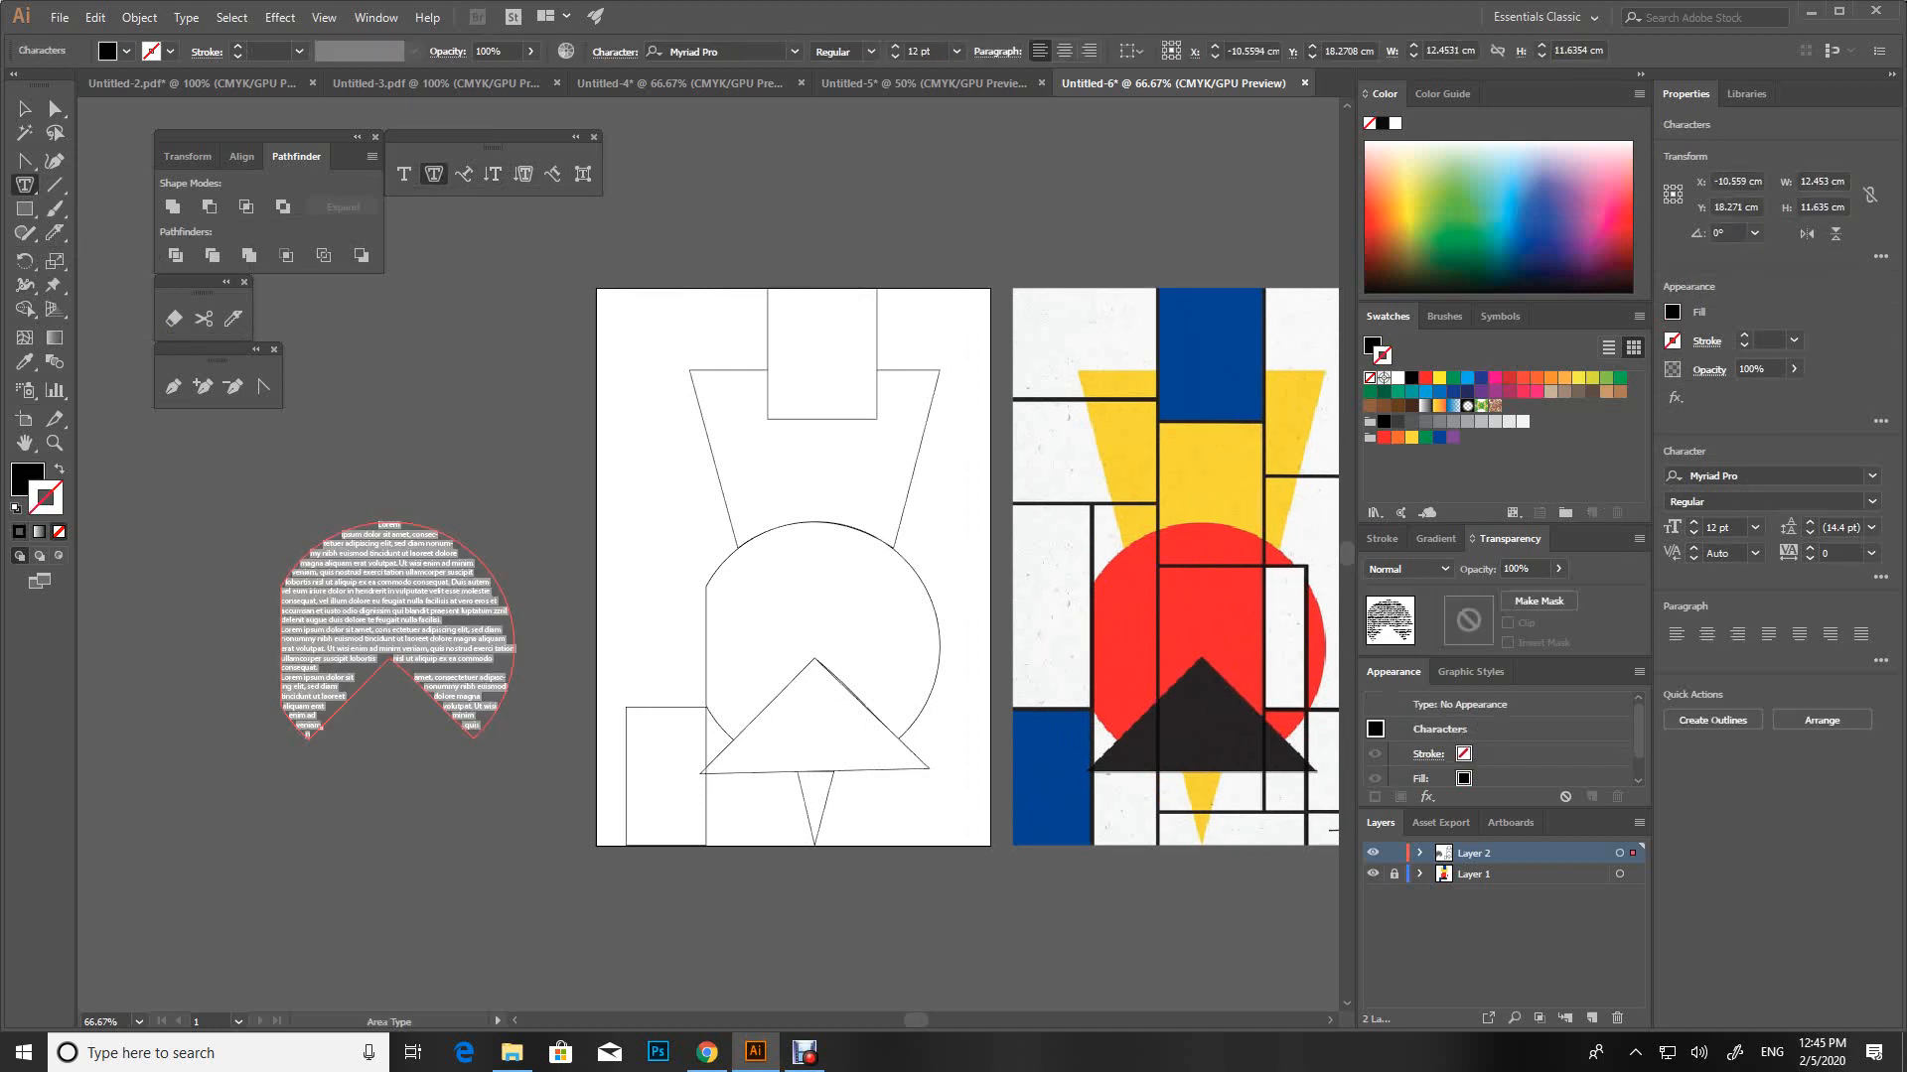
key(Escape)
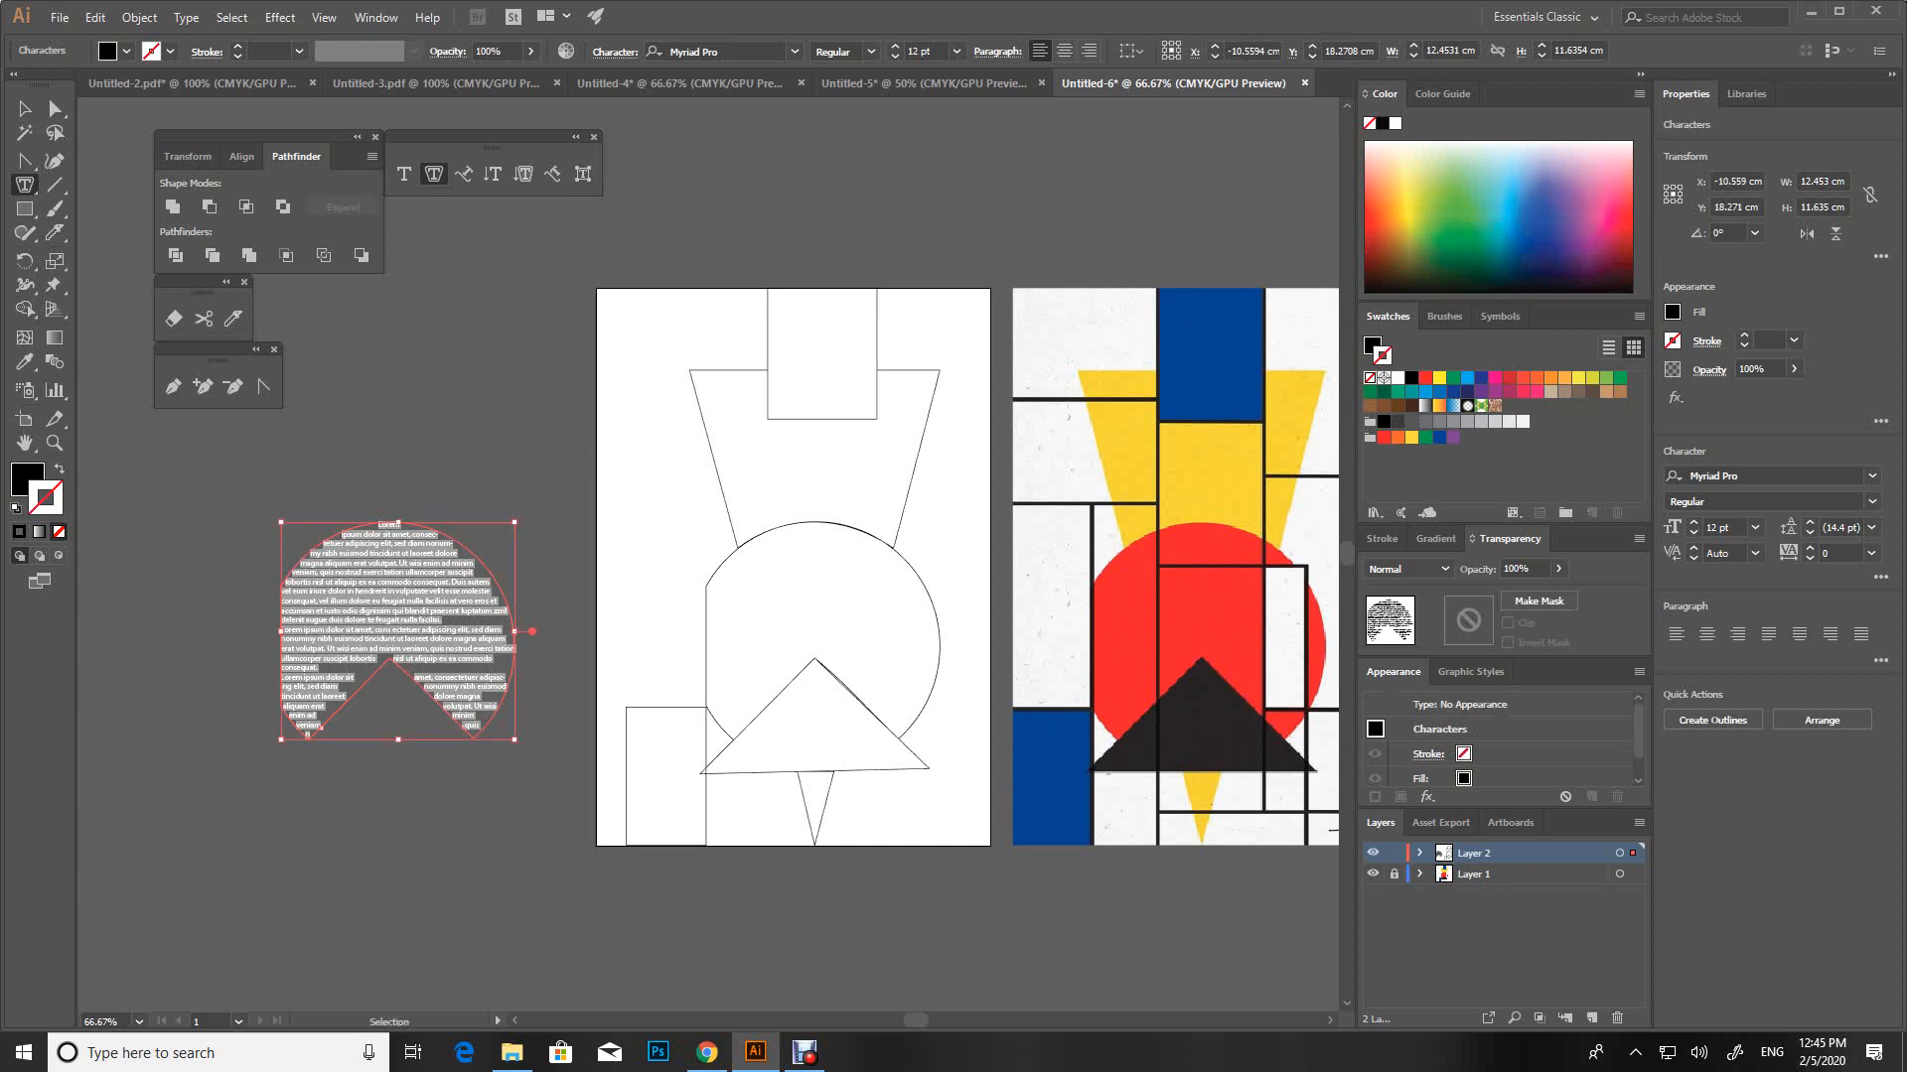
key(ctrl+v)
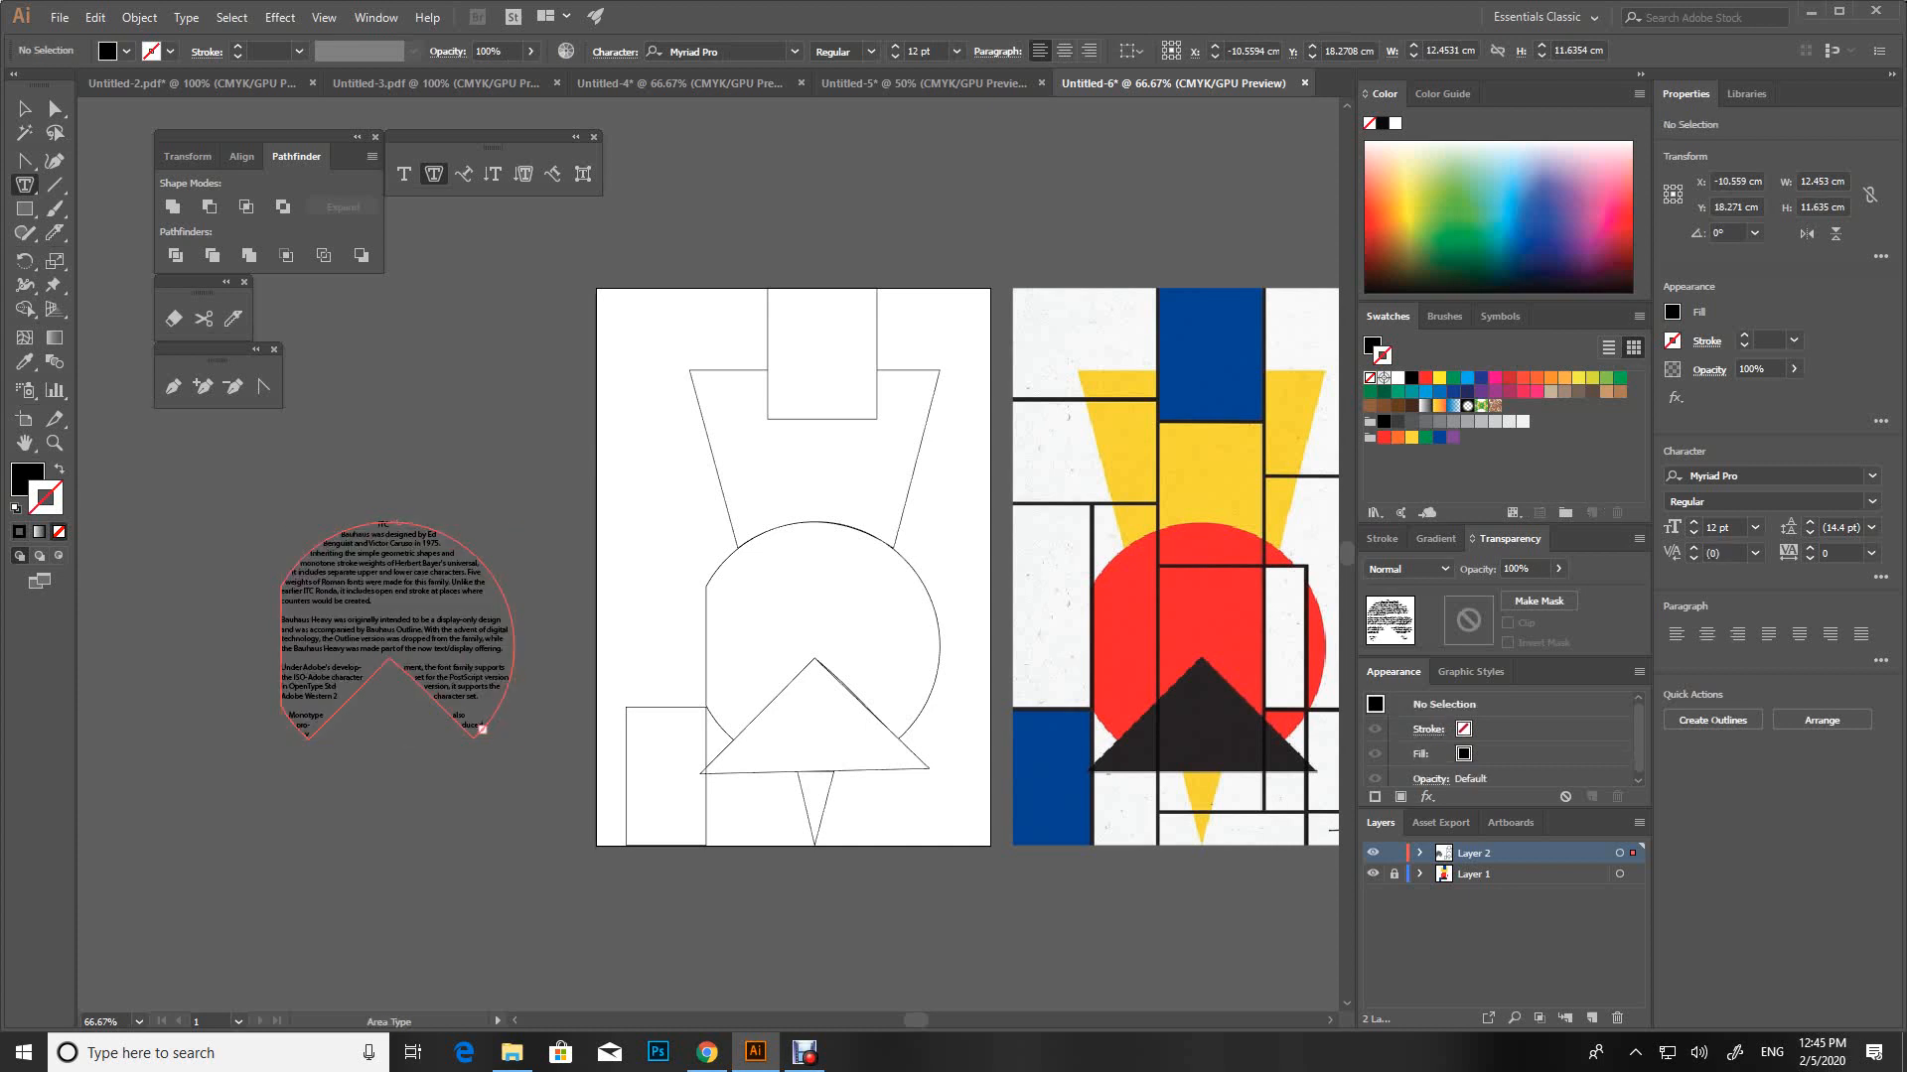
click(25, 109)
click(305, 426)
Examine up close how the pasted text flows inside the circle-shaped type area
drag(397, 606, 487, 593)
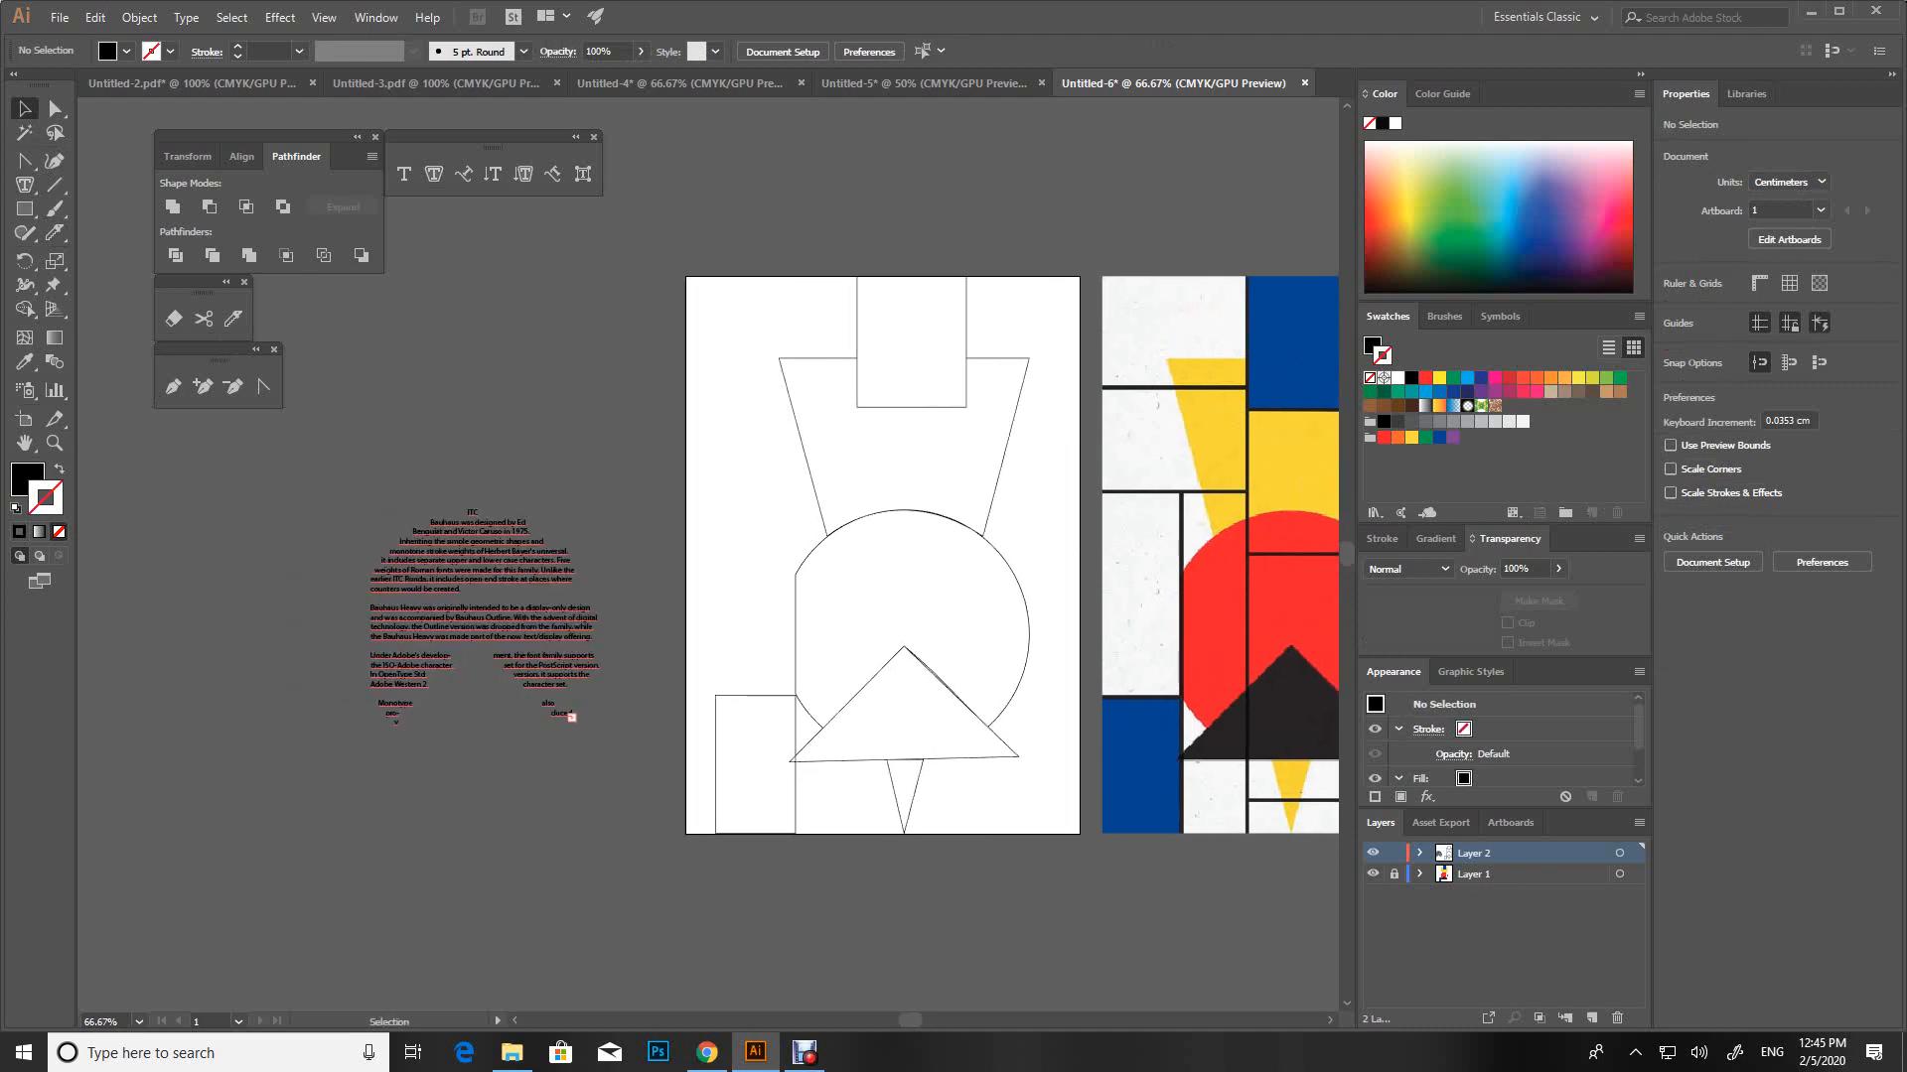
key(ctrl+equal)
key(ctrl+equal)
key(ctrl+equal)
drag(248, 636, 794, 539)
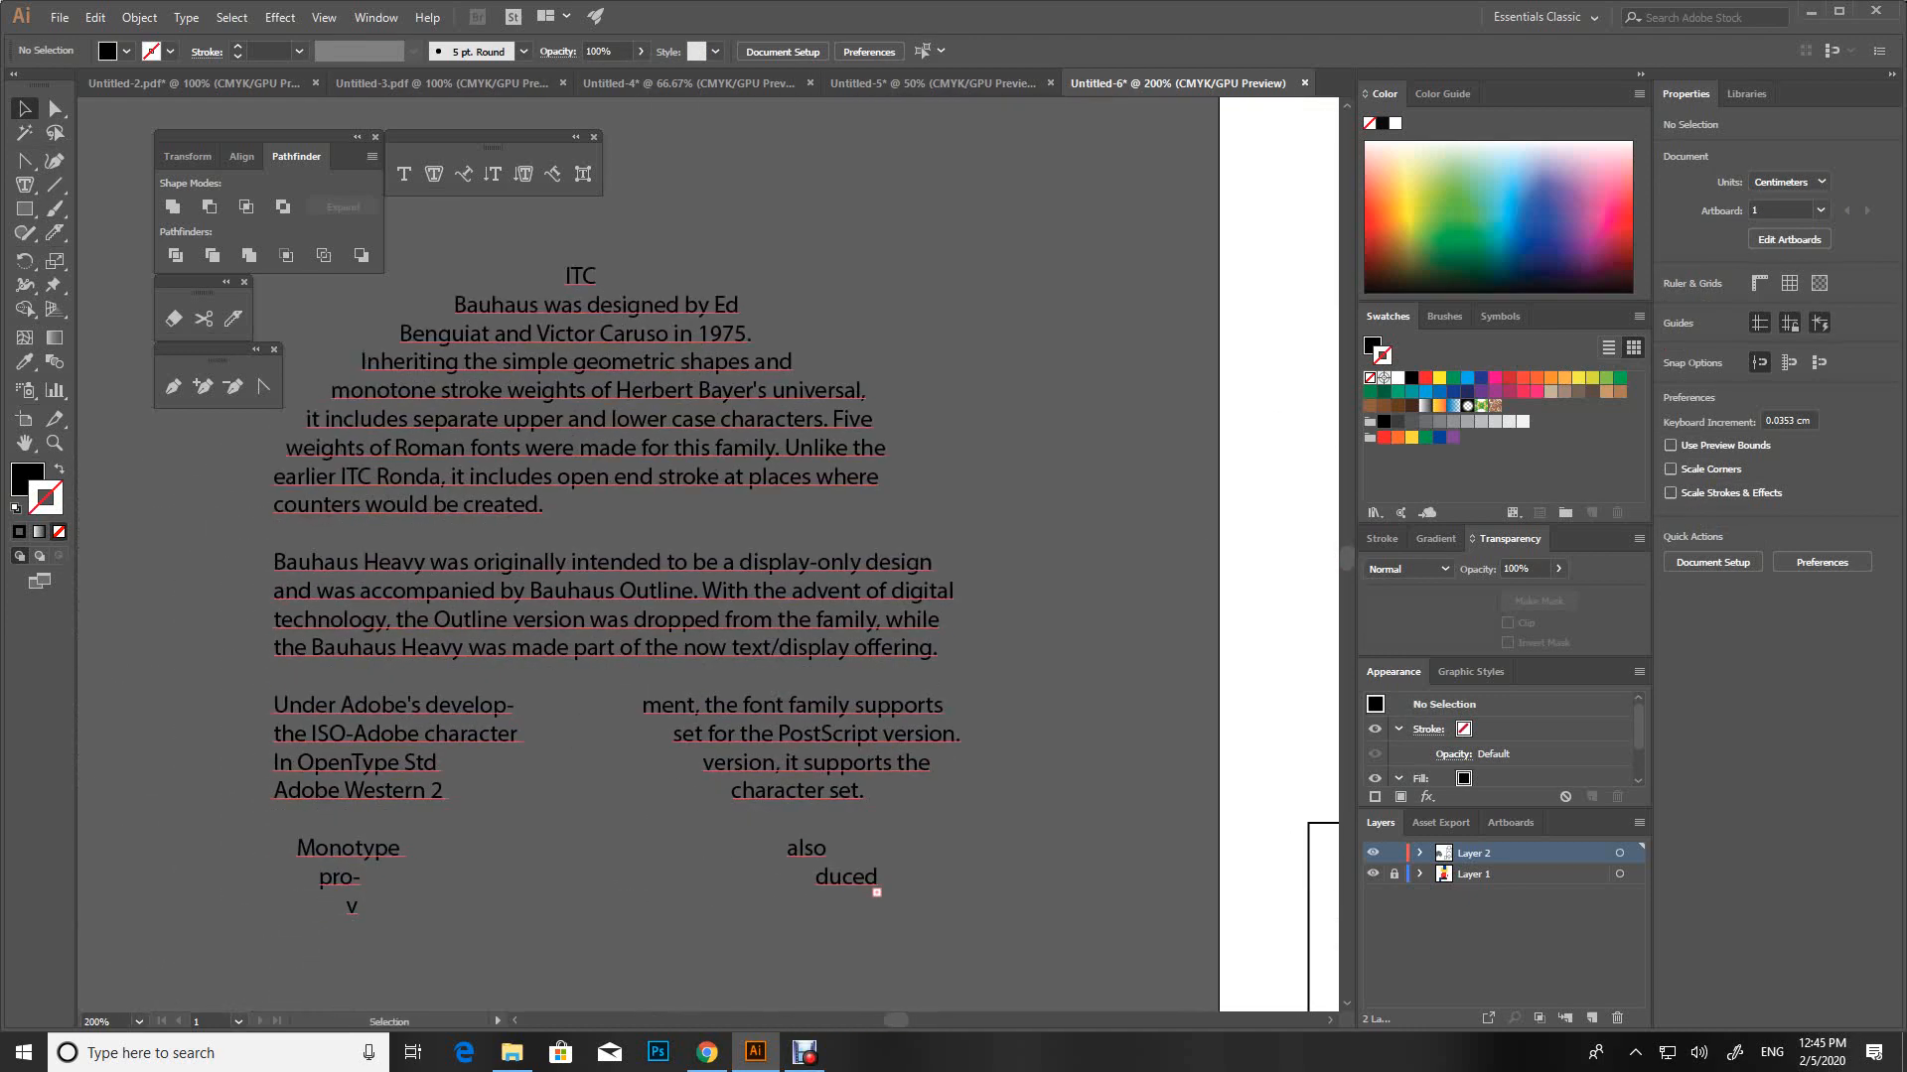
click(695, 596)
drag(695, 596, 546, 600)
scroll(311, 646, down, 4)
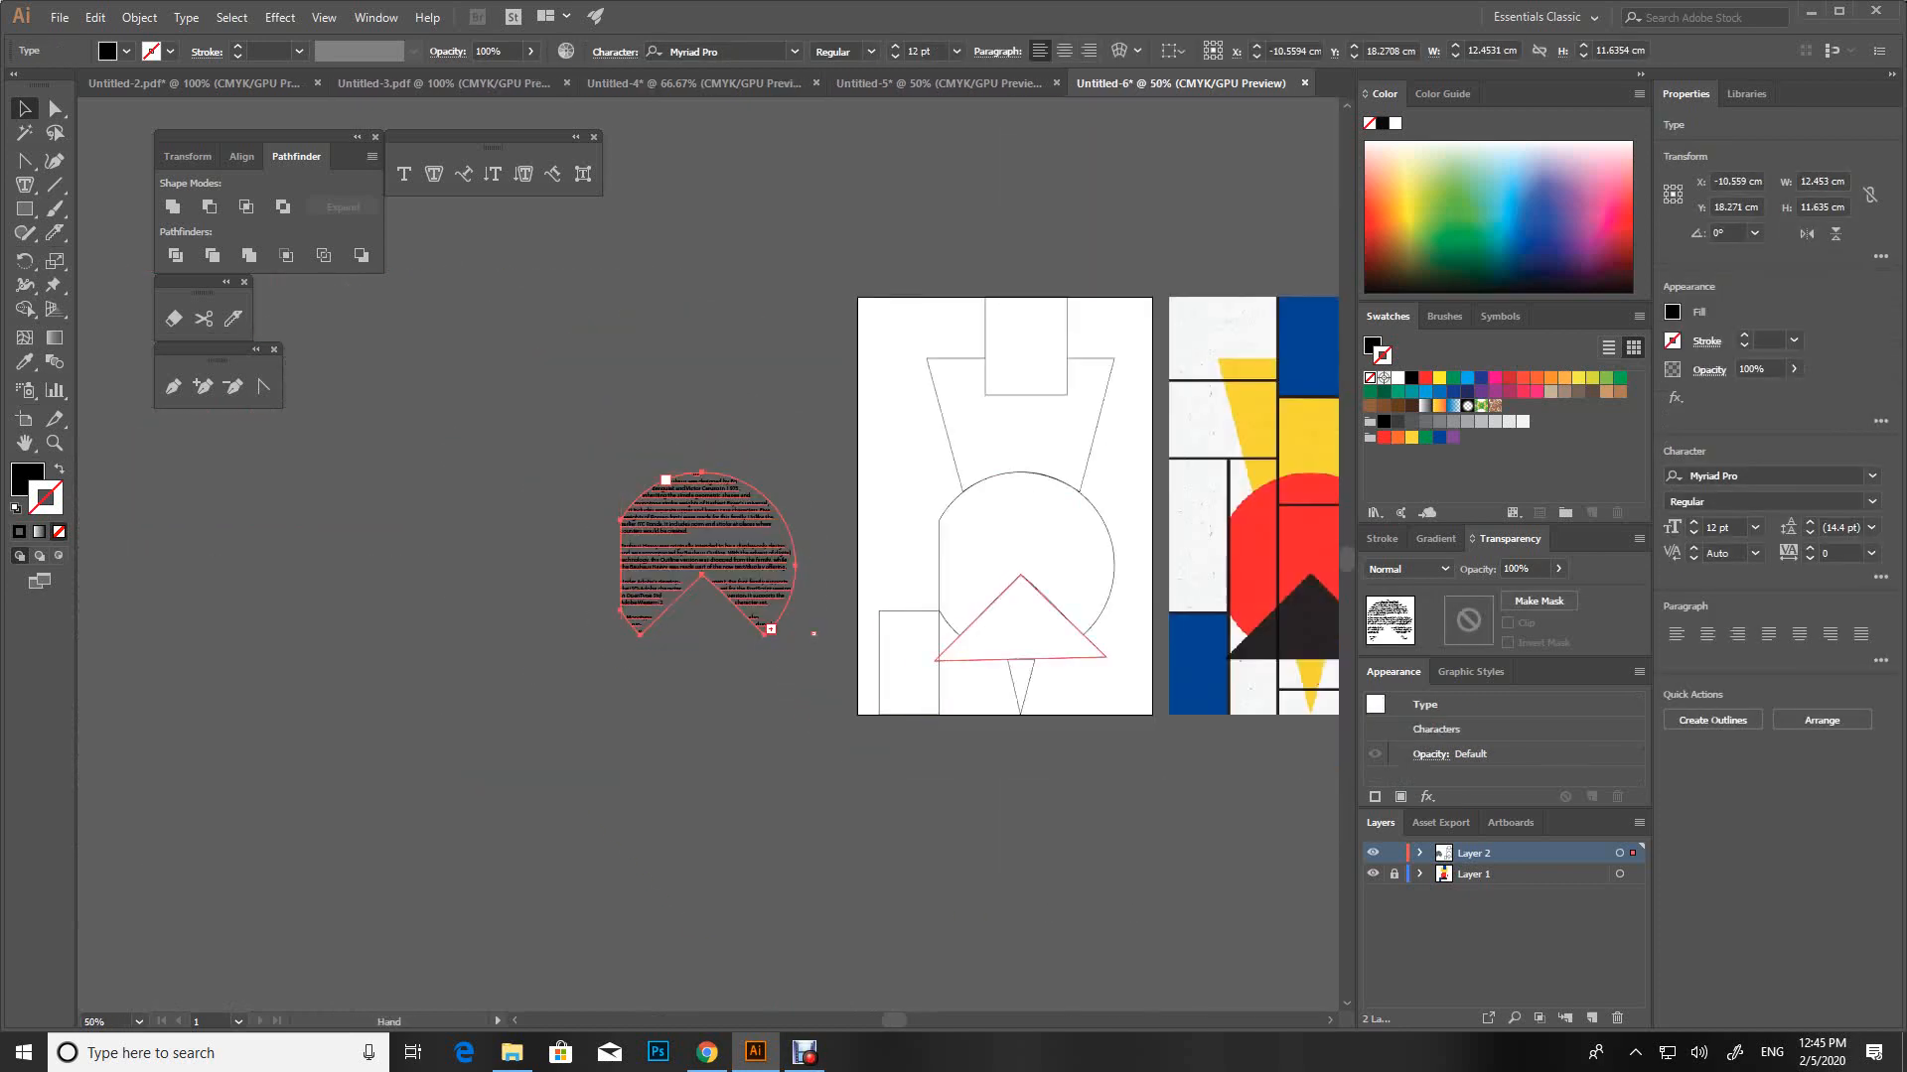
Fill the circle path on the artboard with the red sampled from the reference's circle using the Eyedropper
click(758, 601)
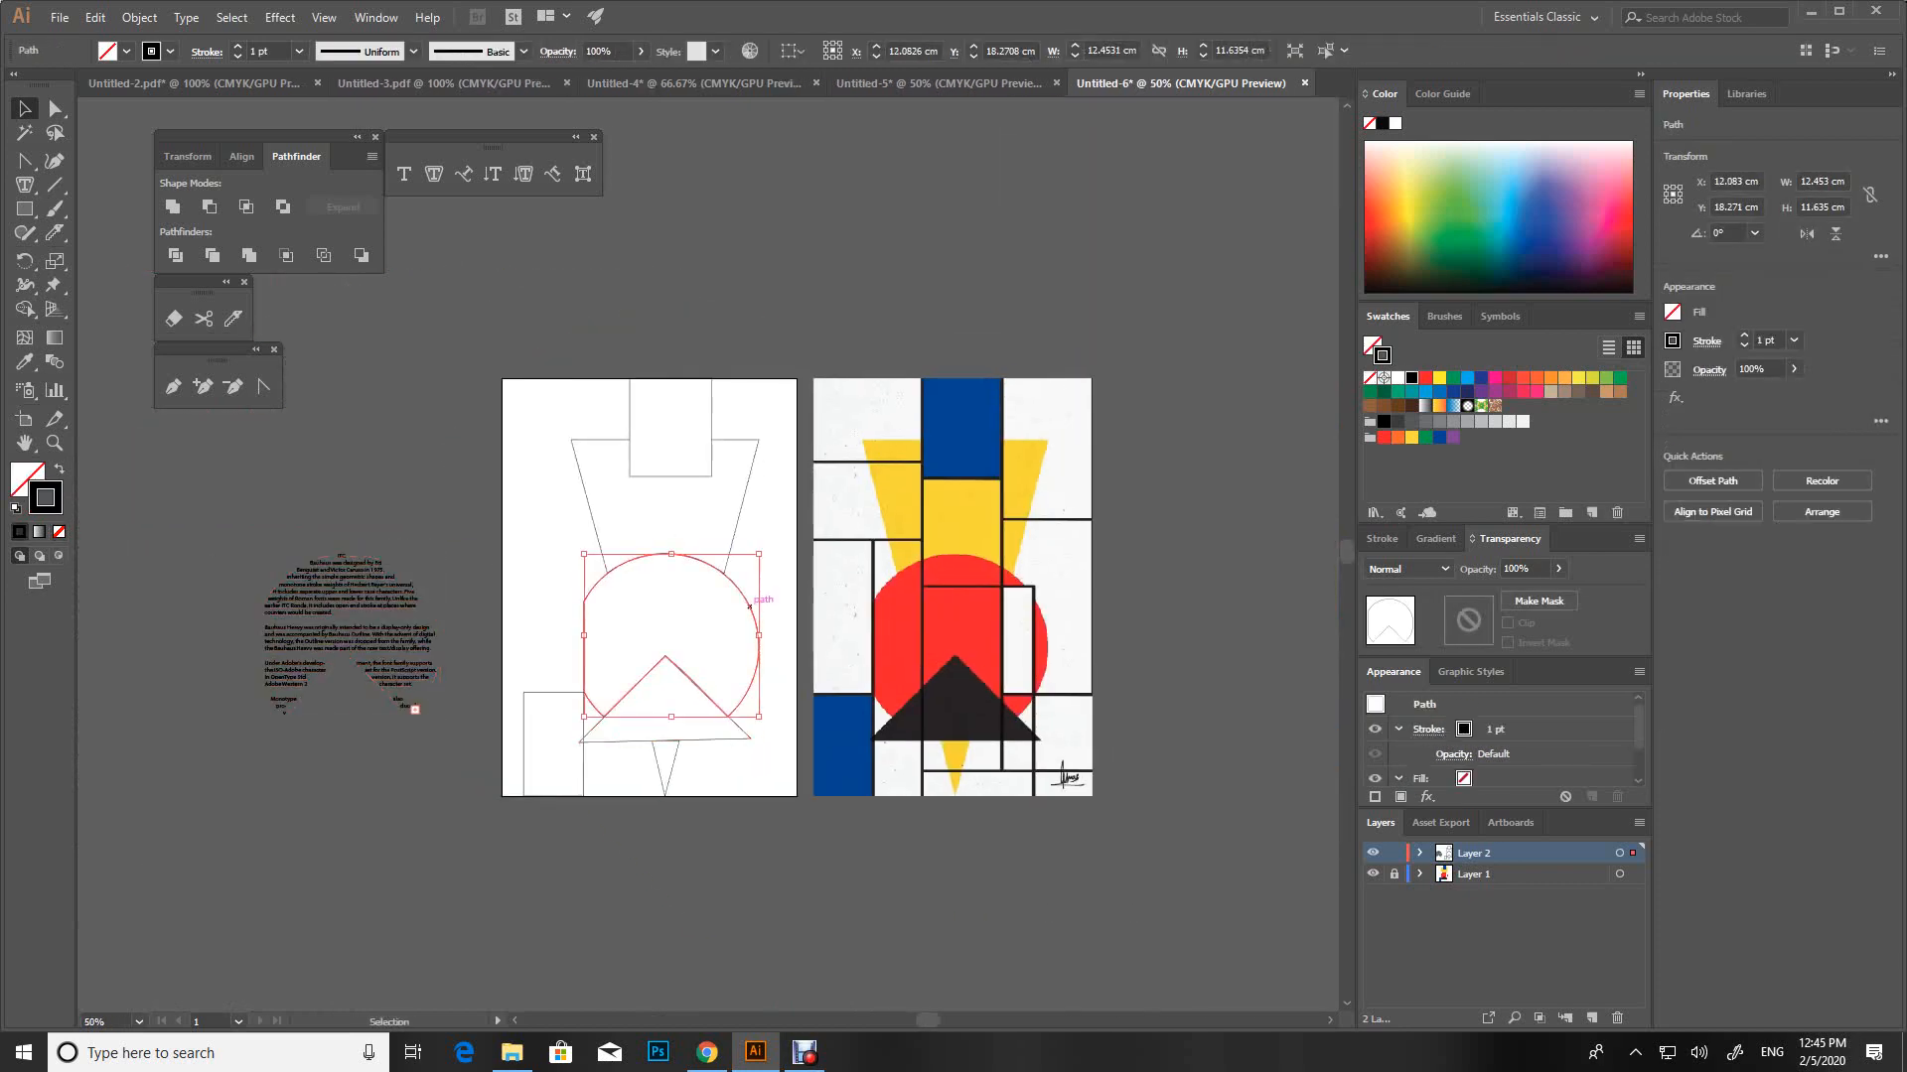
click(25, 363)
click(897, 635)
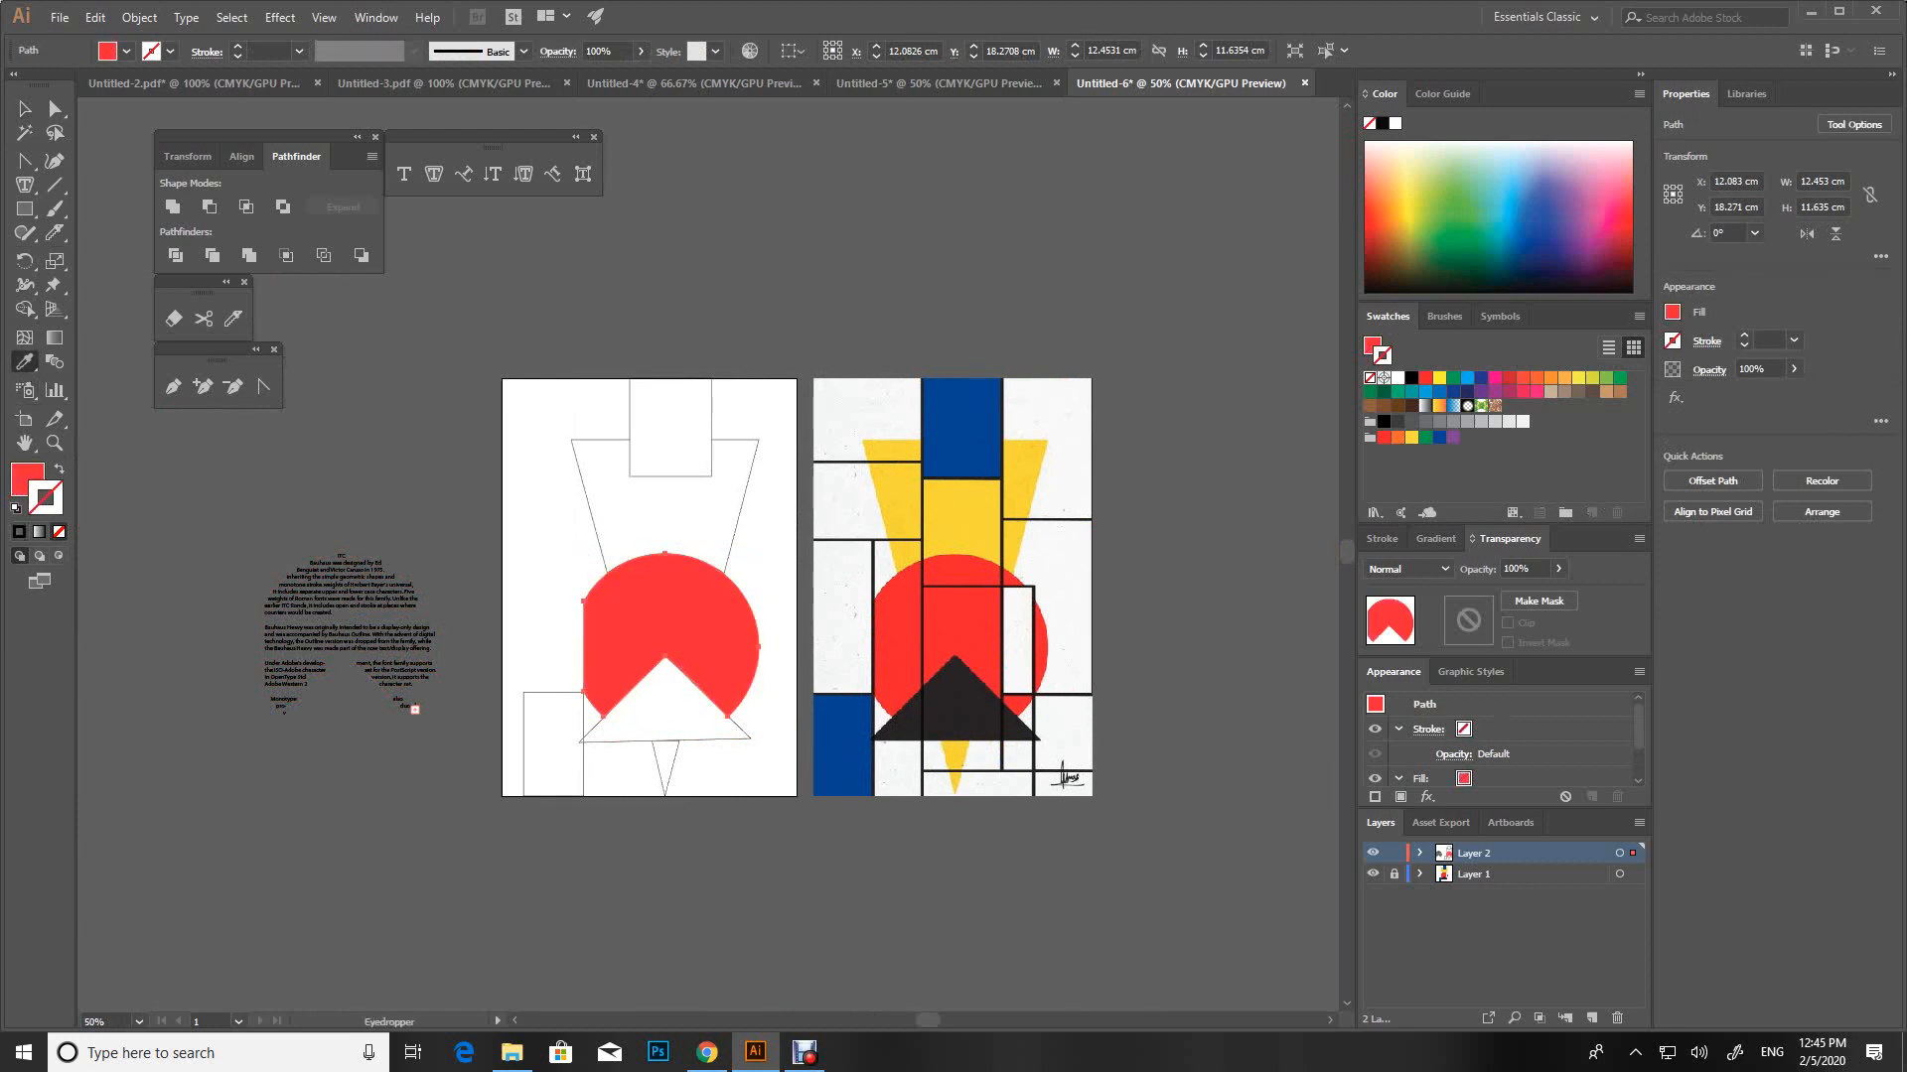
Move the circle-shaped text horizontally onto the red circle and nudge it slightly to the right
click(25, 109)
click(343, 640)
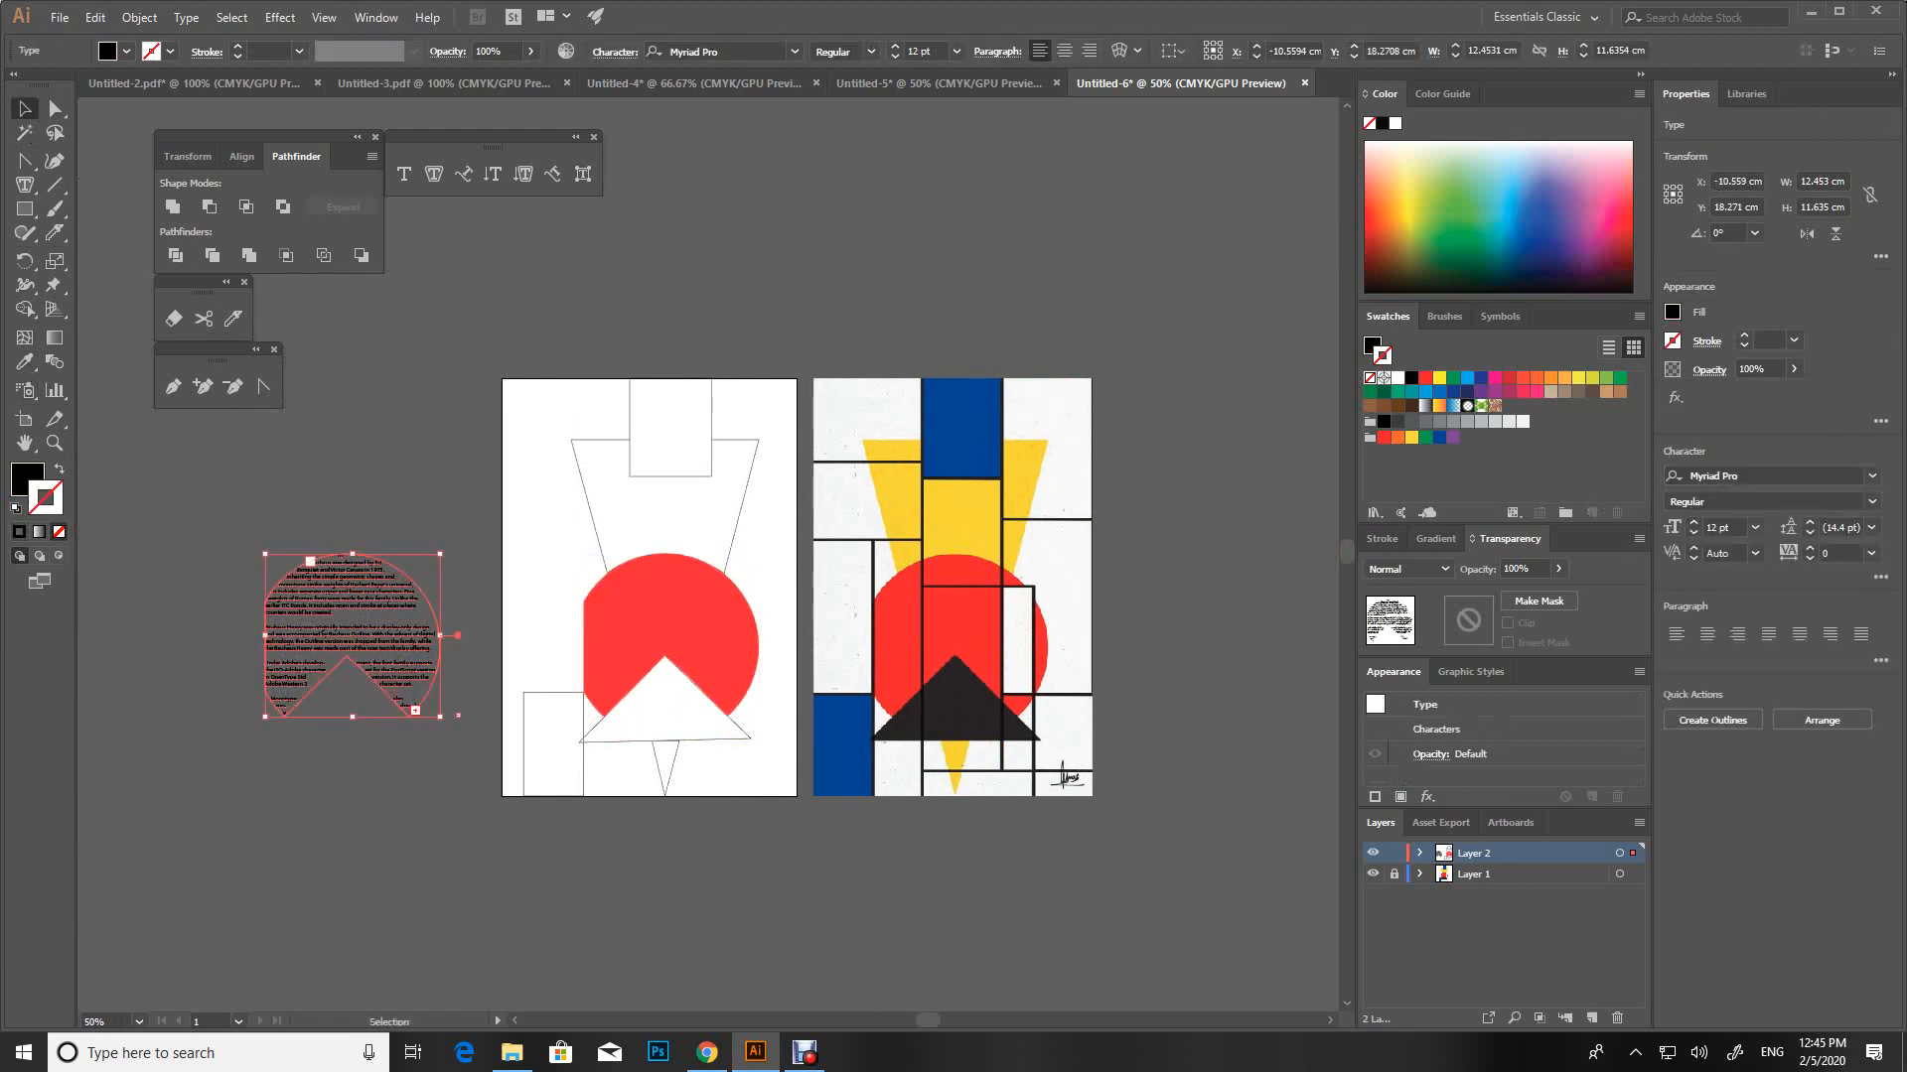
drag(342, 640, 659, 641)
key(Right)
key(Right)
key(Right)
key(Right)
key(Right)
key(Right)
key(Right)
key(Right)
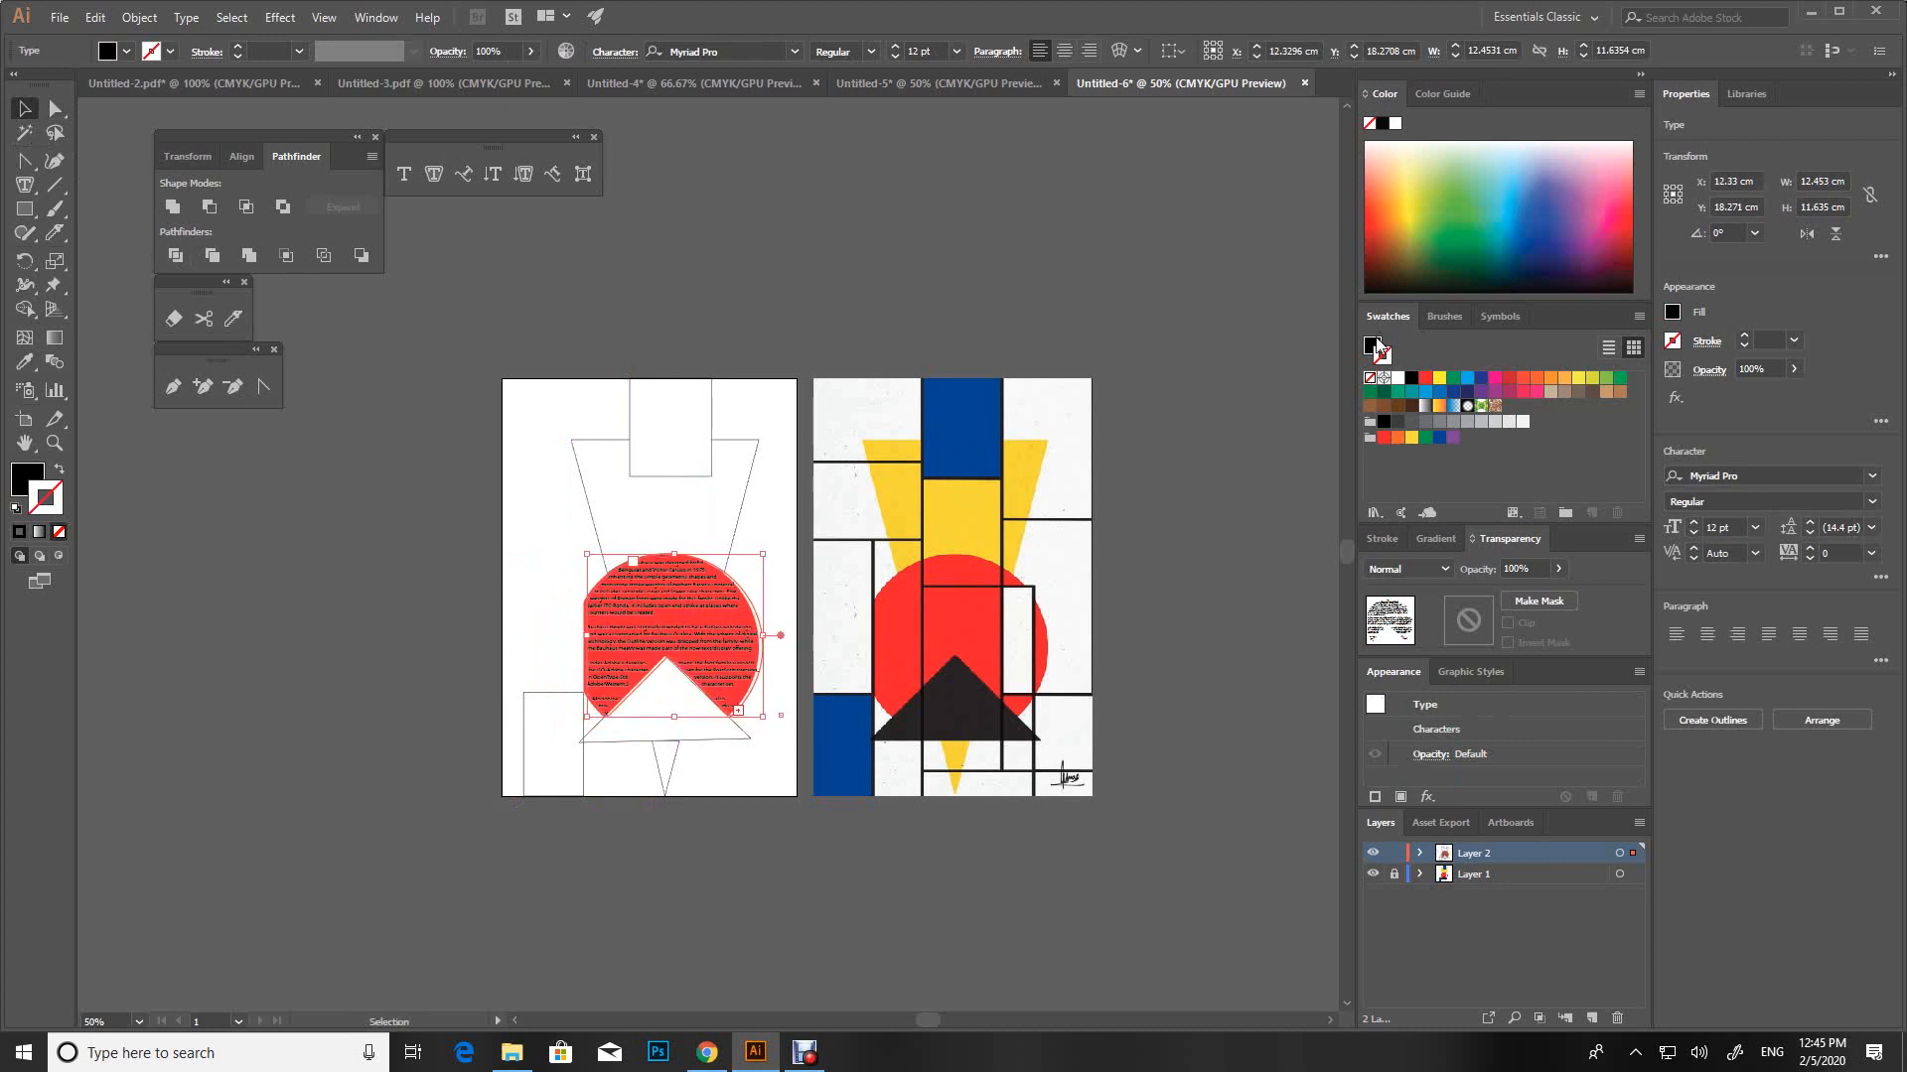
Color the text over the red circle white and deselect it
click(1397, 377)
key(ctrl+equal)
key(ctrl+equal)
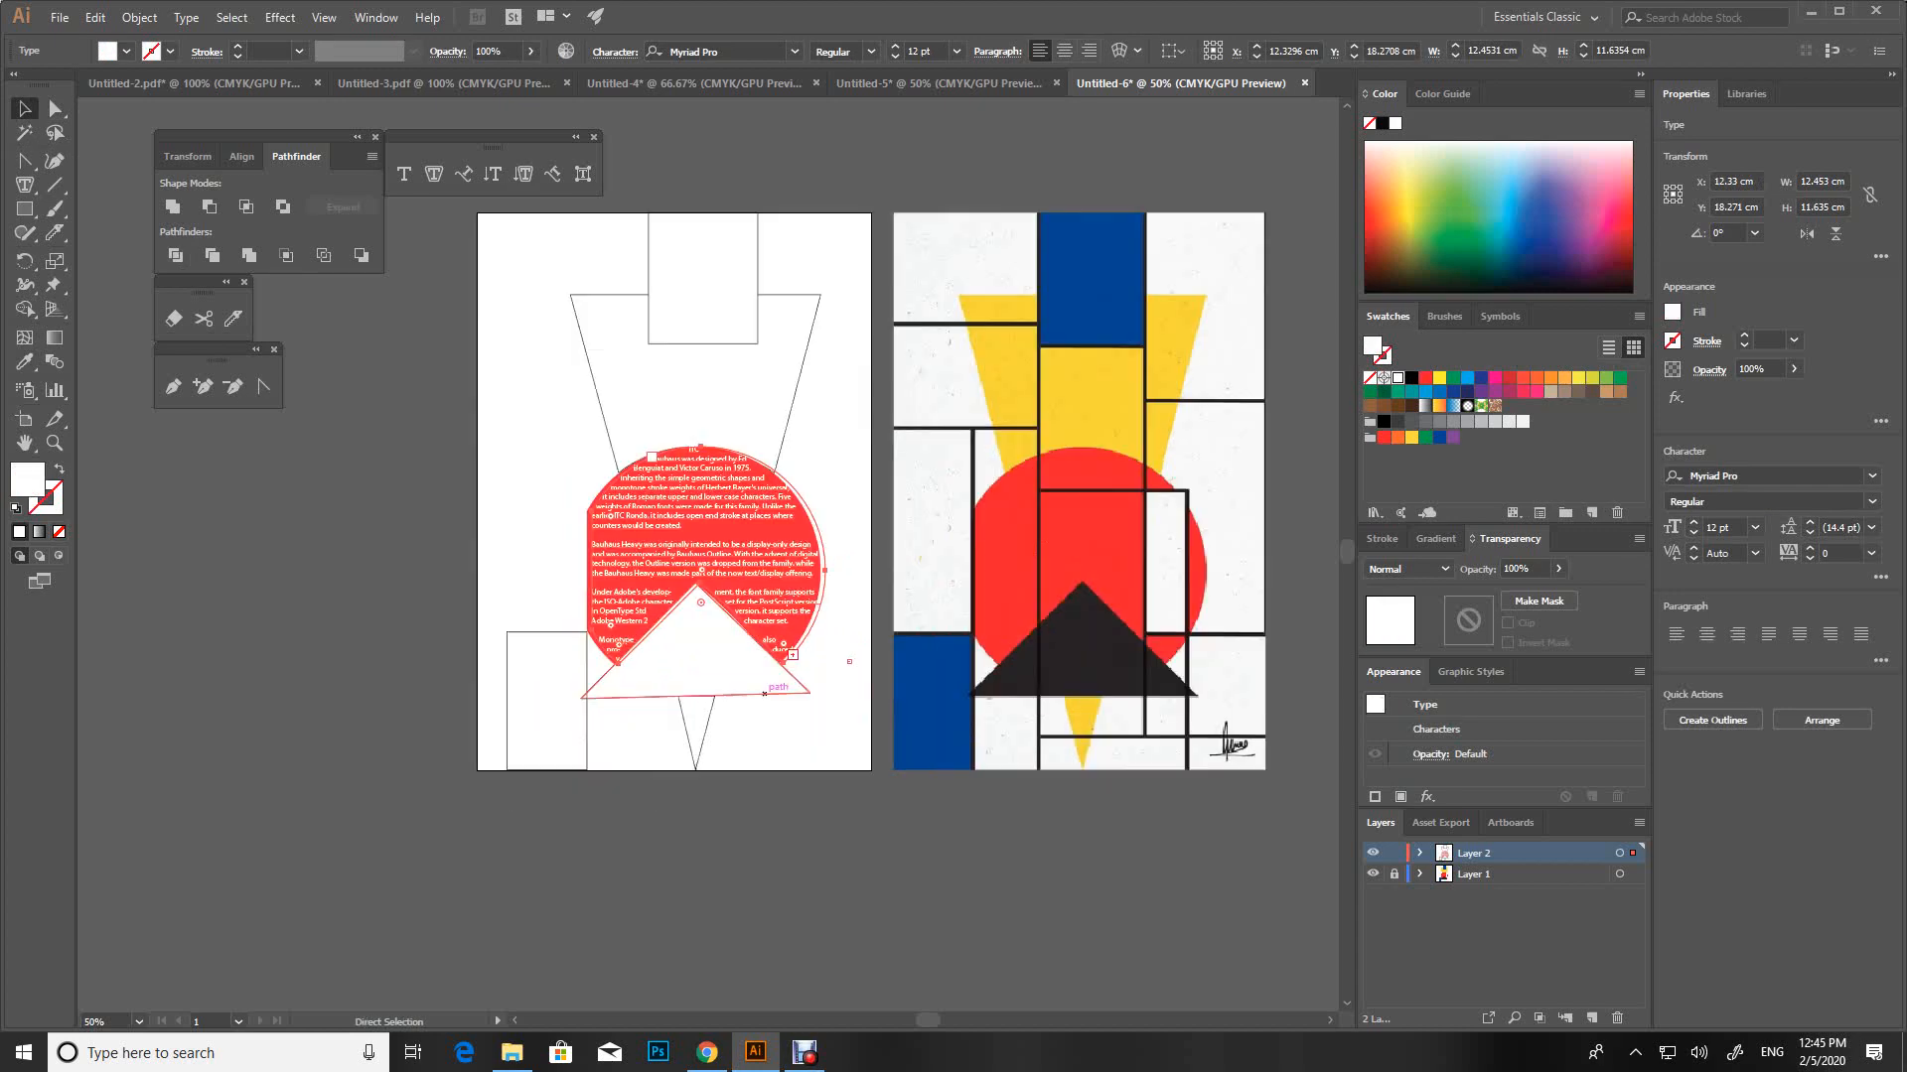
drag(715, 685, 638, 755)
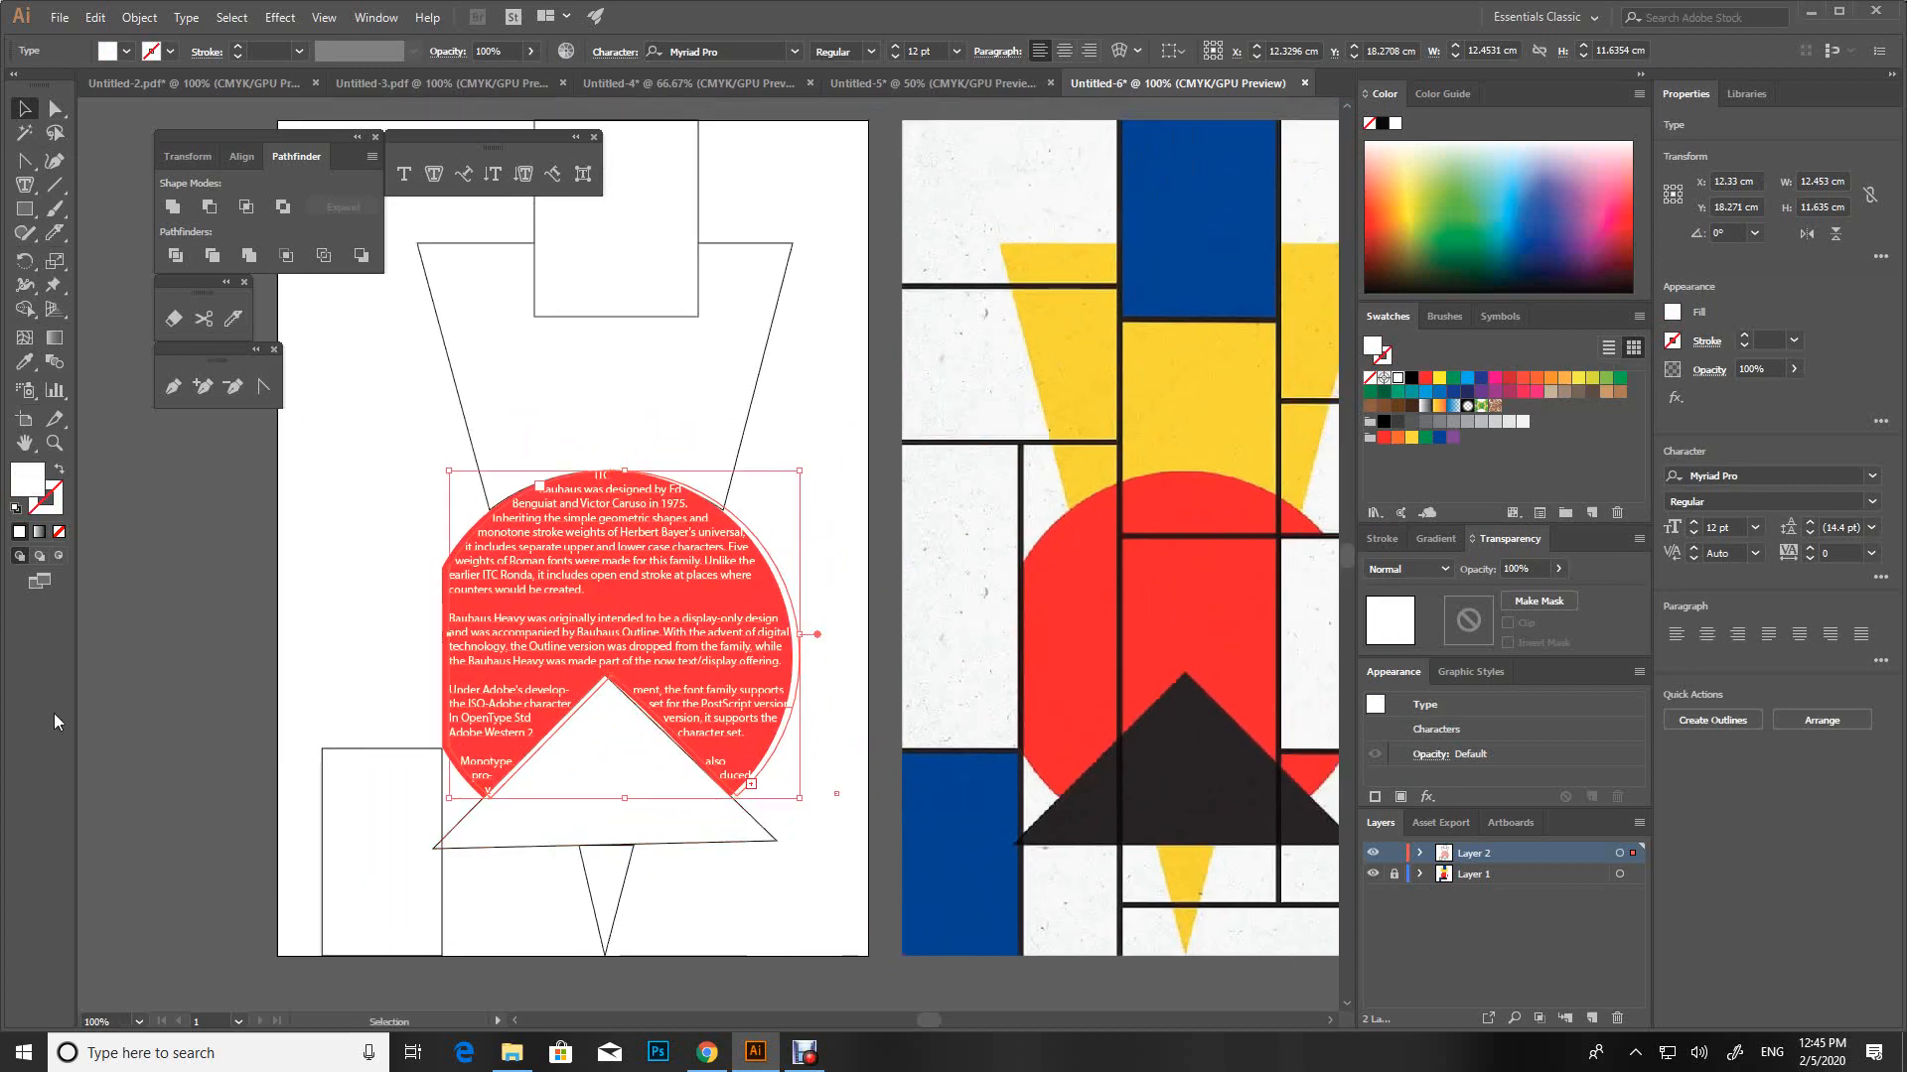
key(ctrl+shift+a)
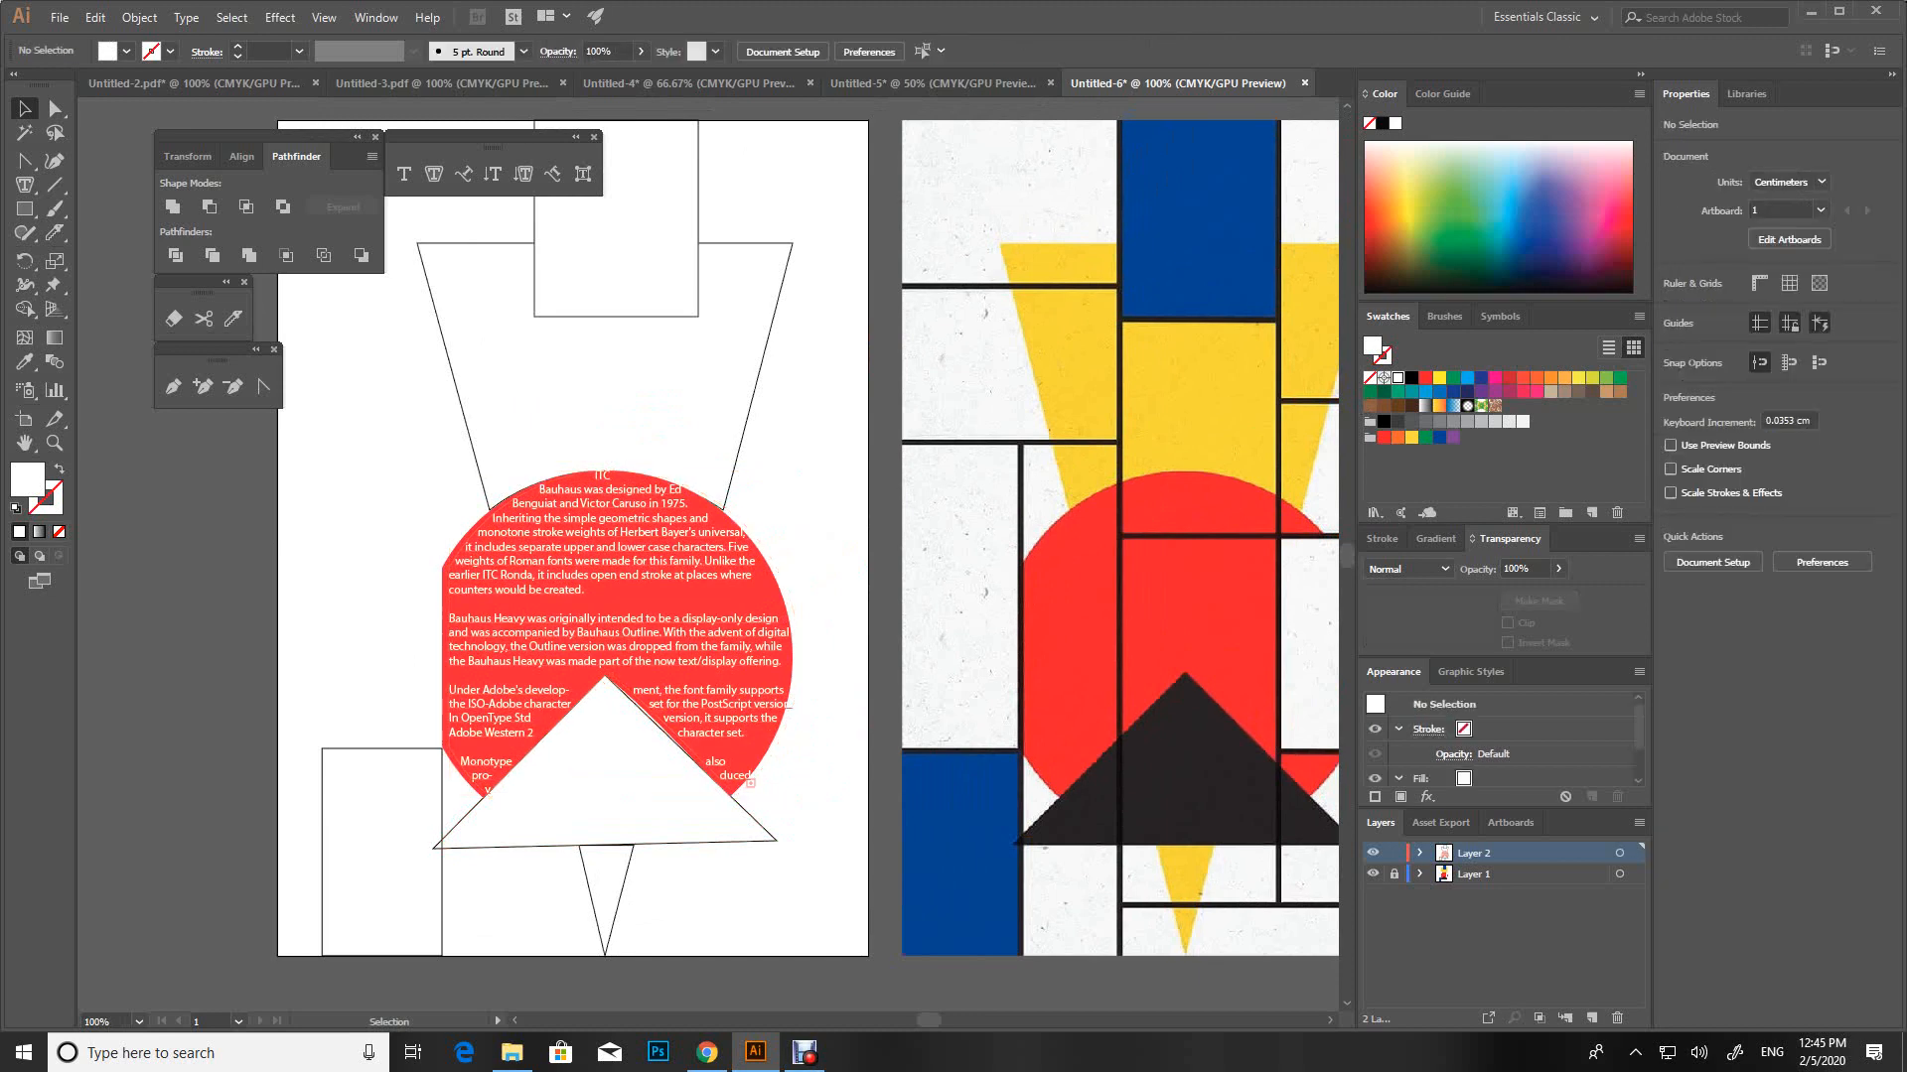
Scale the text area down proportionally about its center to about 11.61 × 10.84 cm and deselect it
click(624, 633)
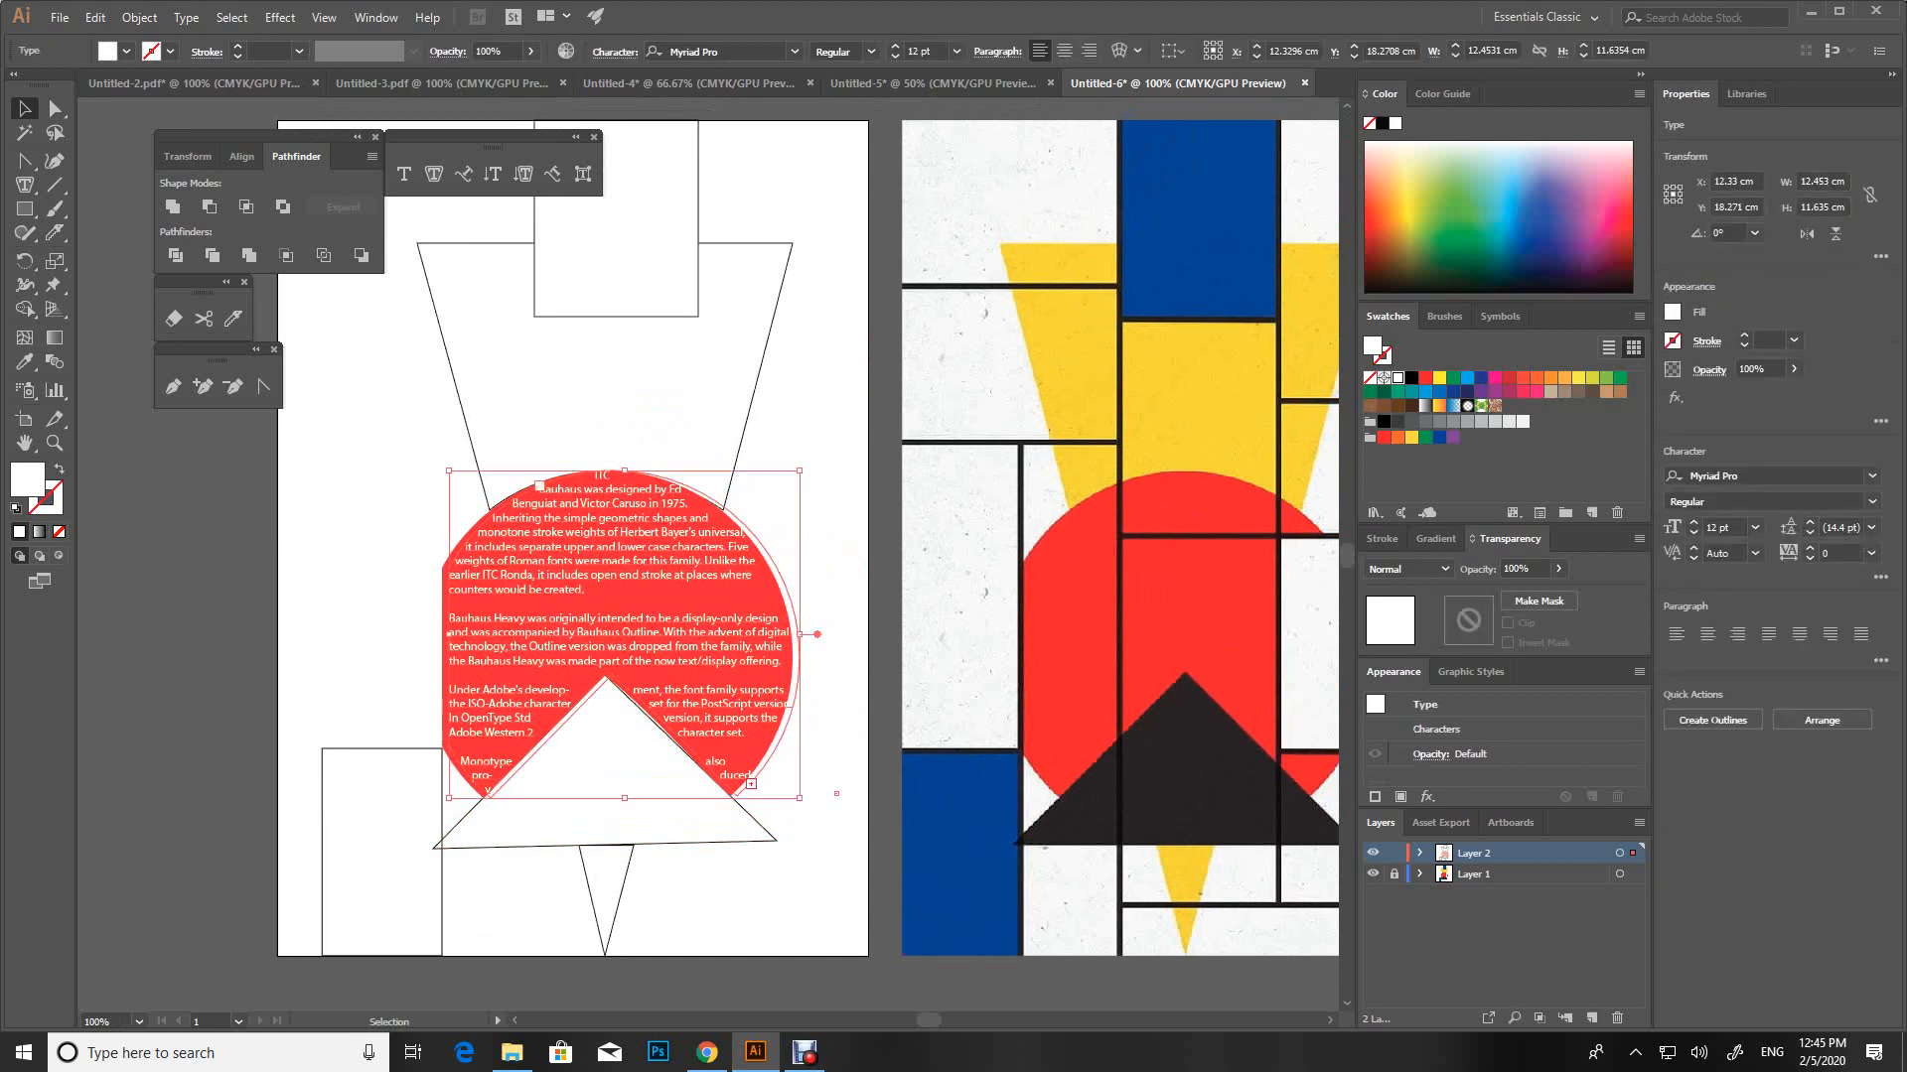
drag(641, 631, 641, 631)
key(ctrl+shift+a)
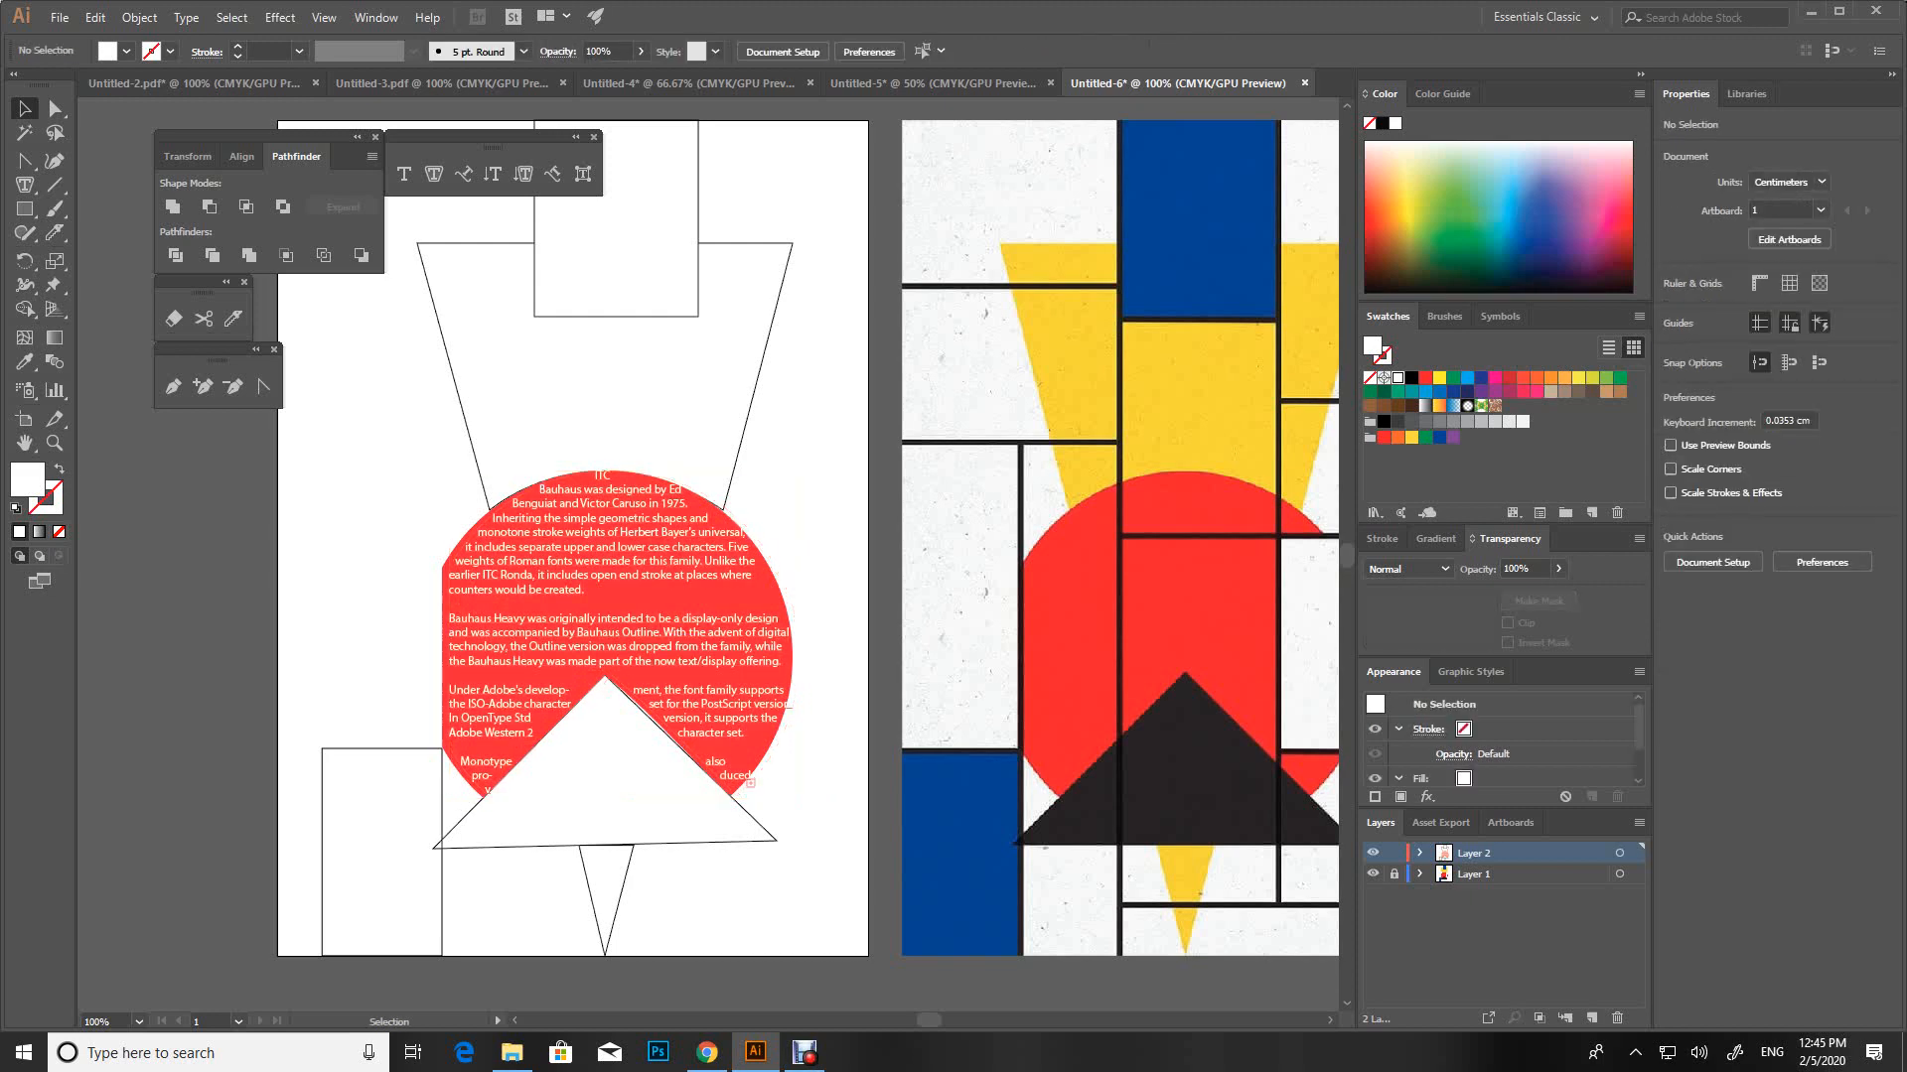
click(641, 633)
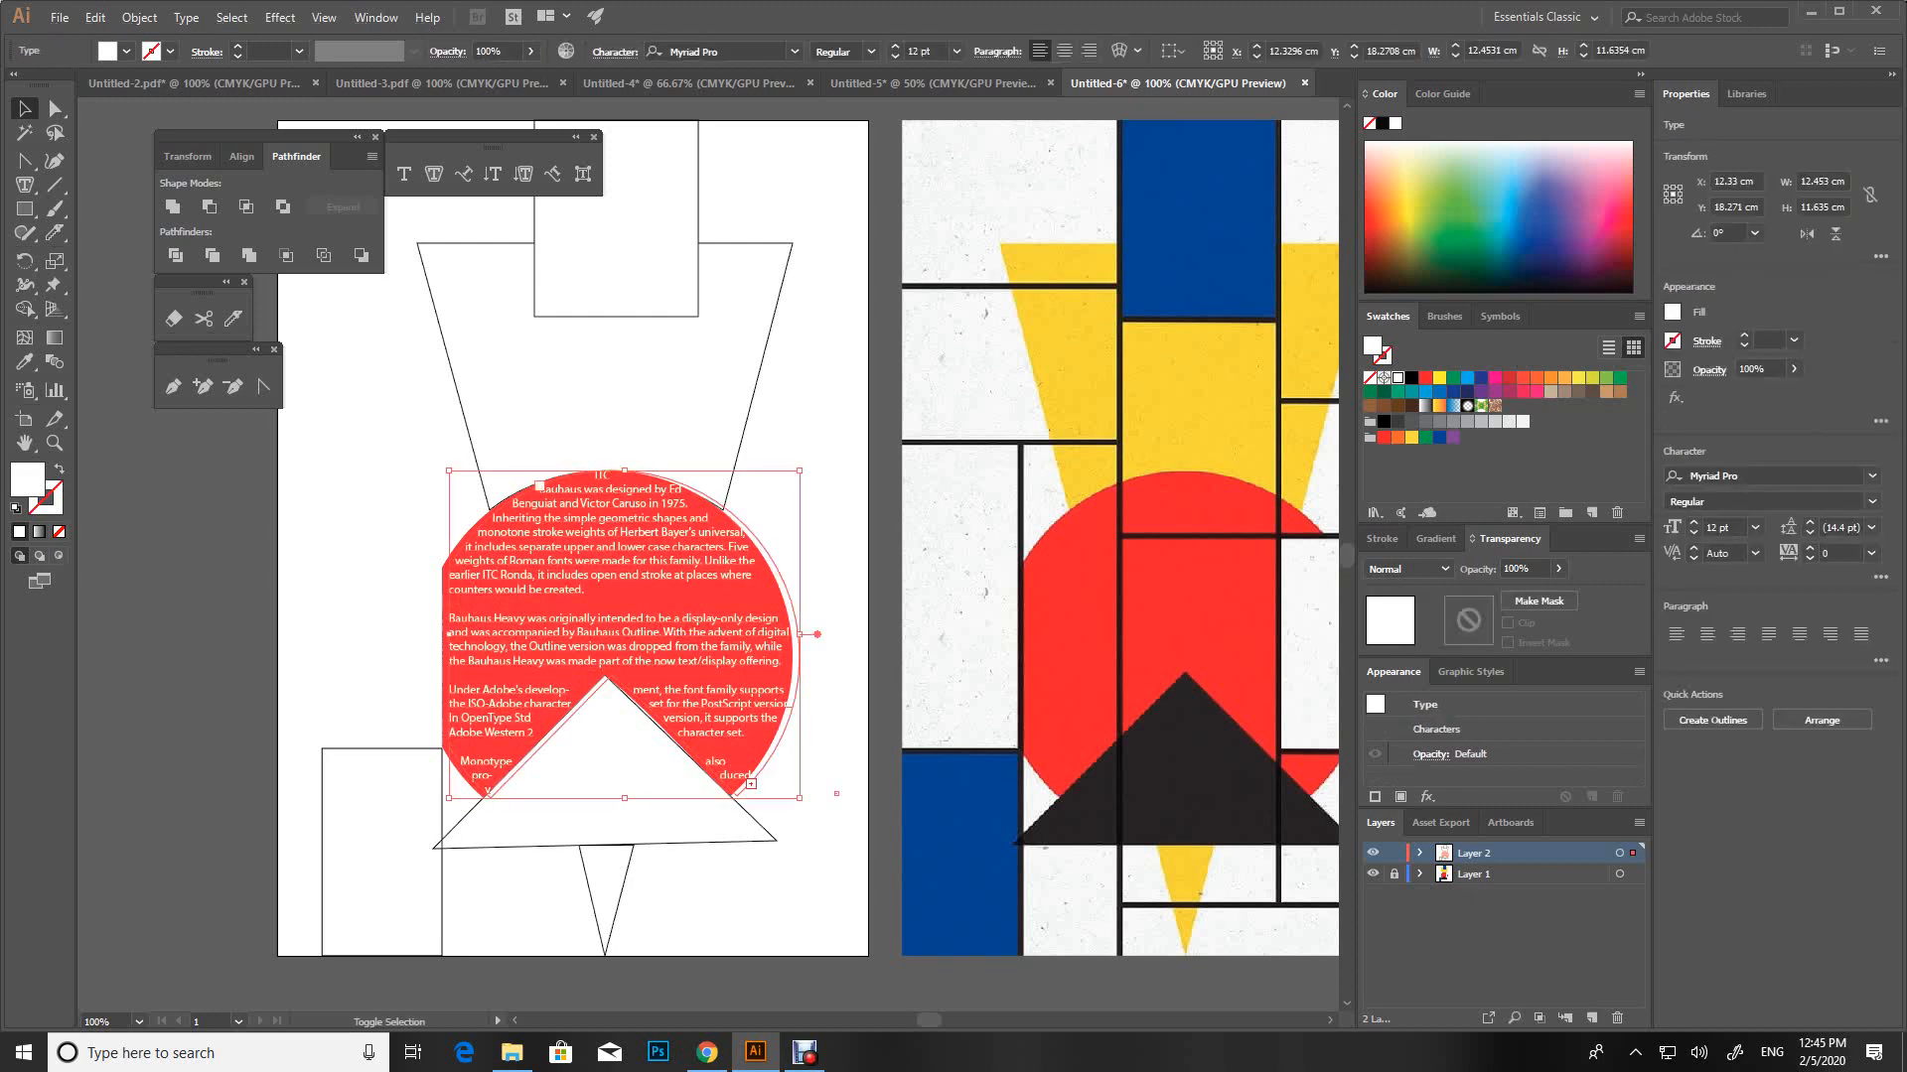
drag(799, 471, 788, 482)
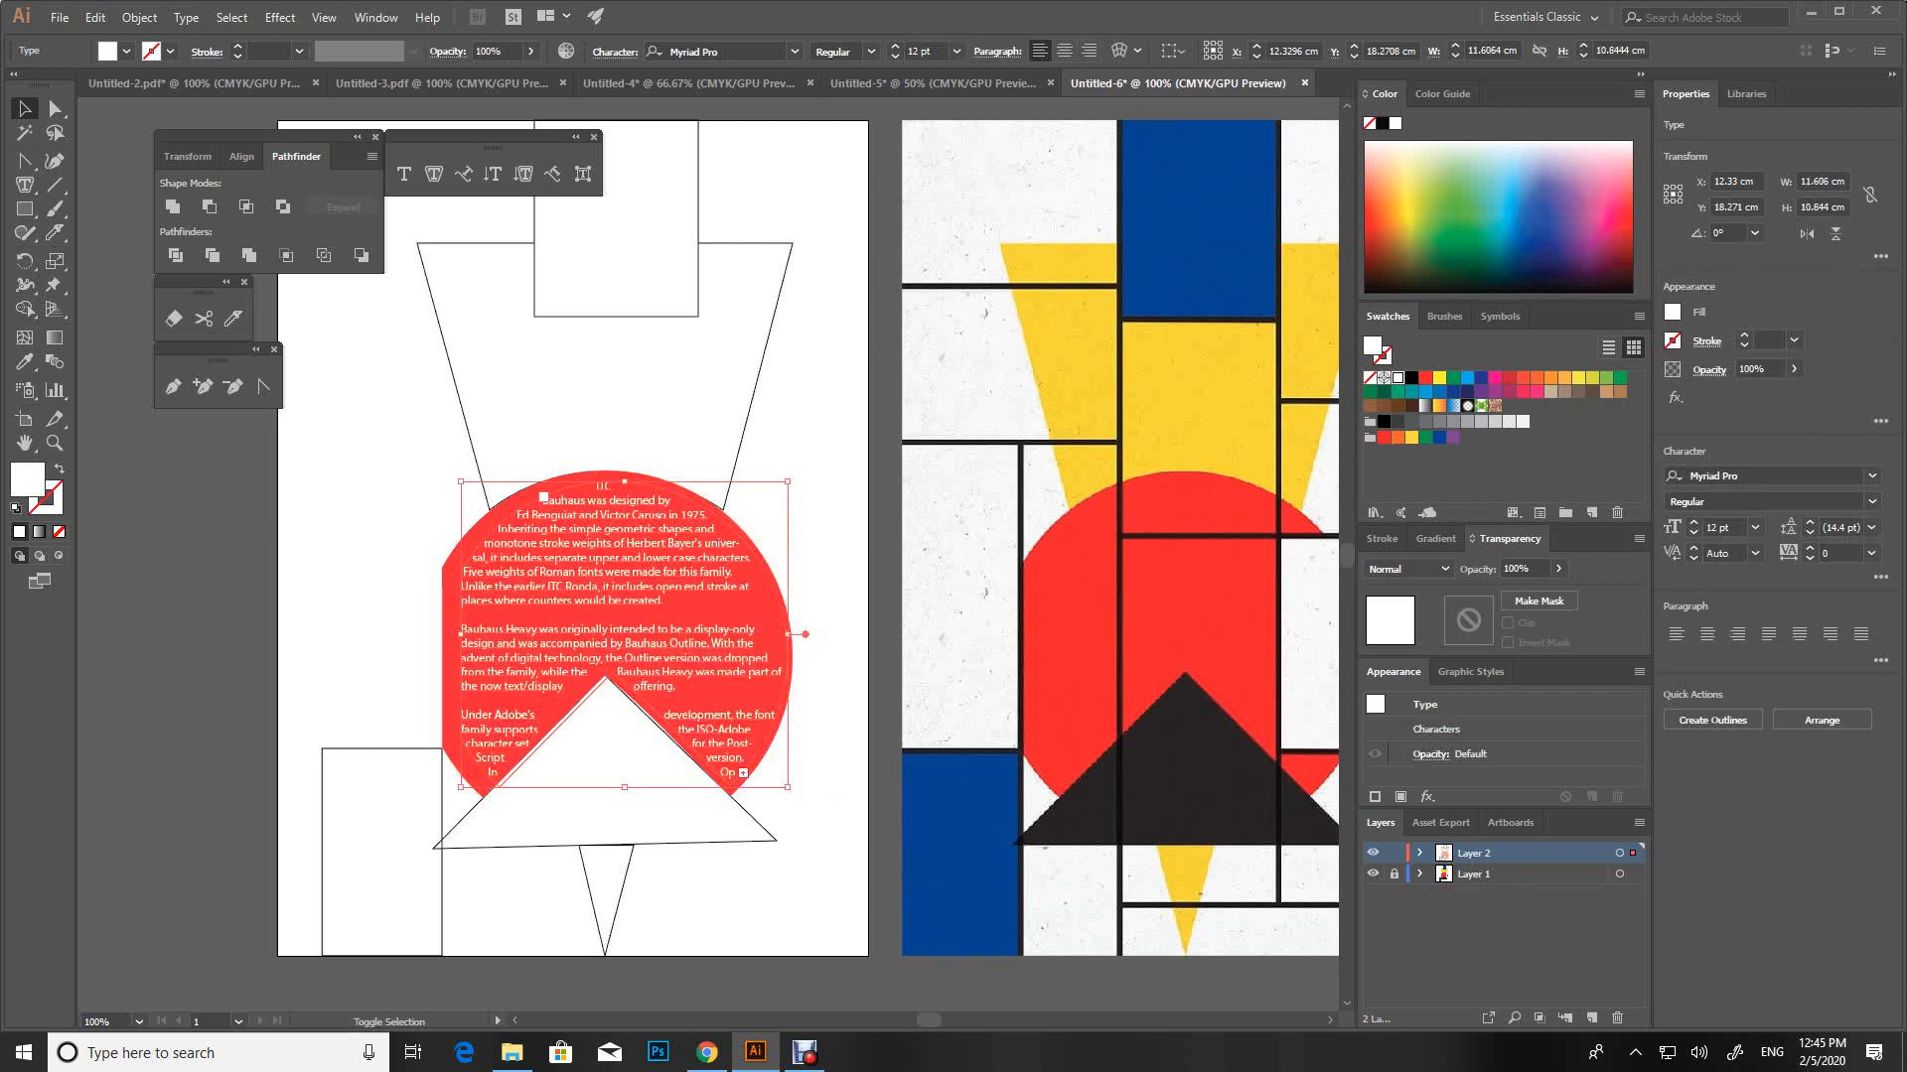
click(832, 429)
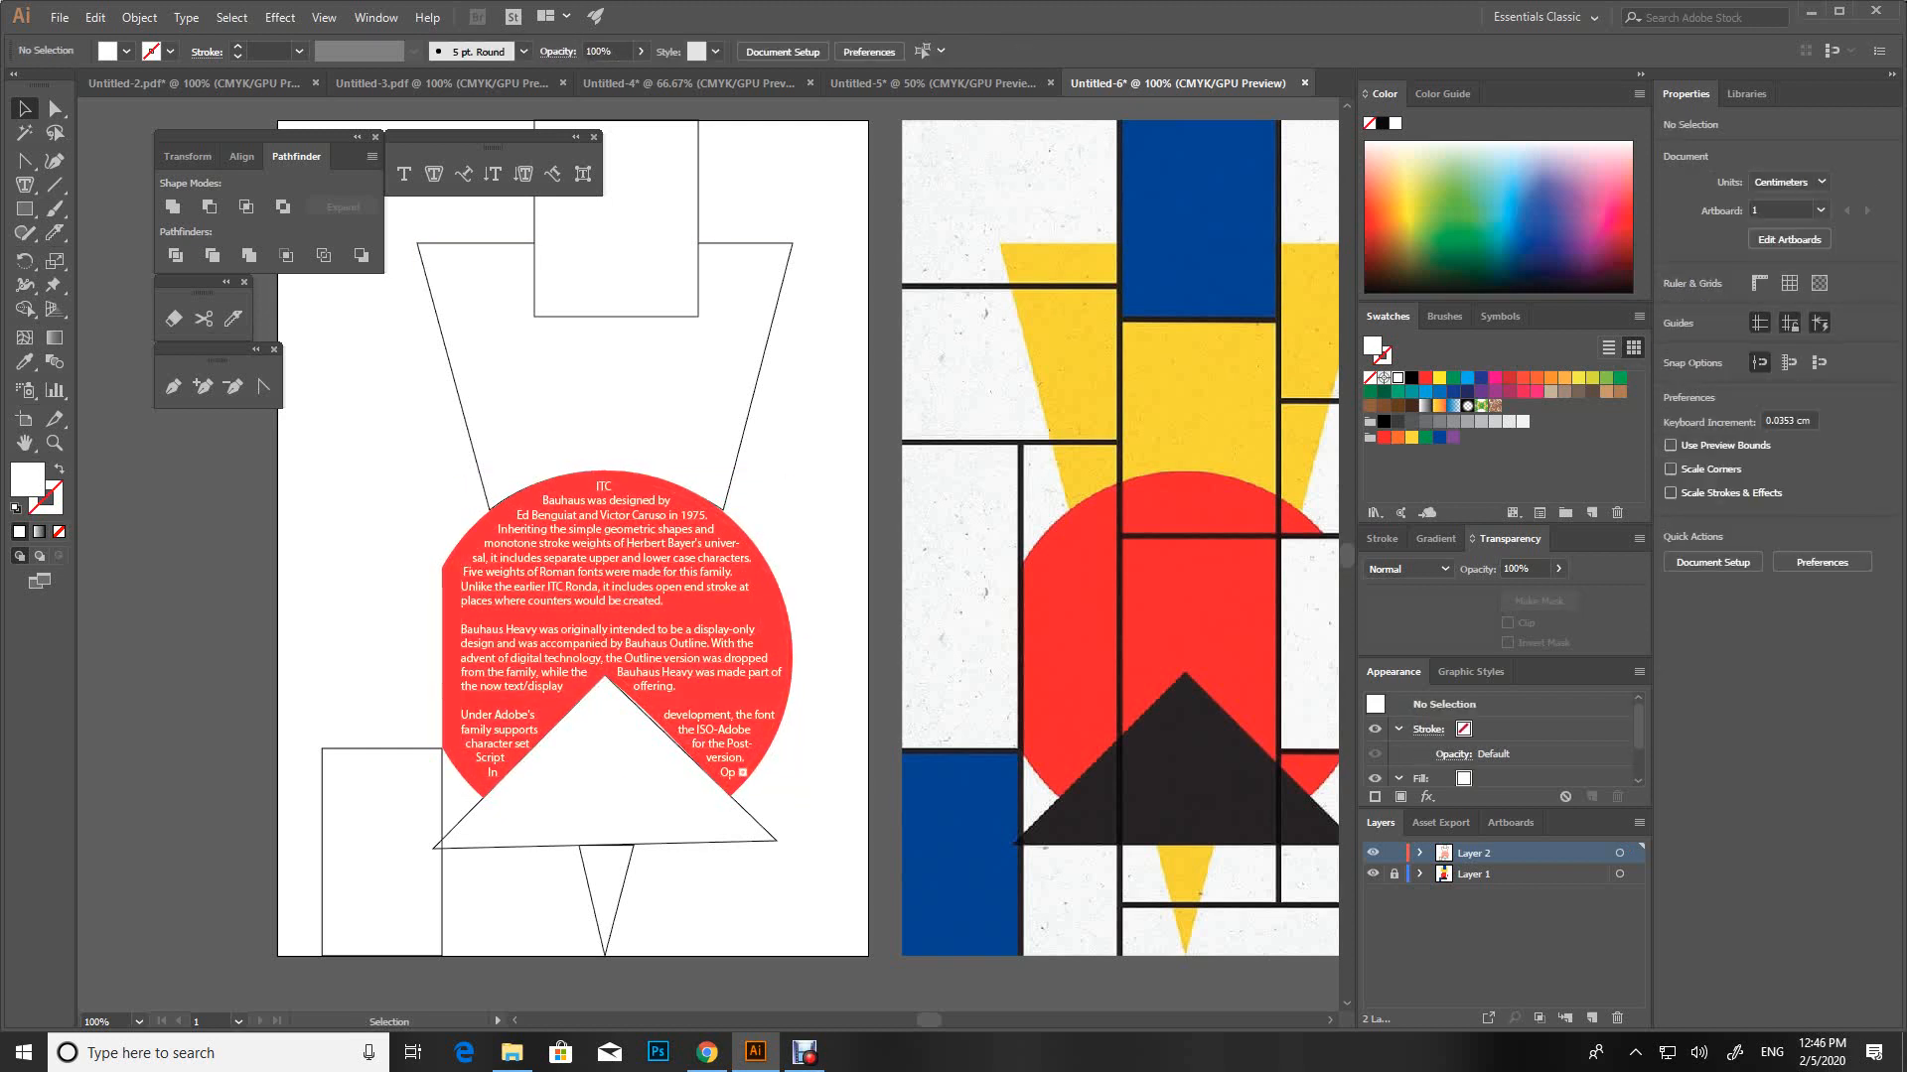
Delete the line breaks between the first two paragraphs, joining them after "counters would be created.", and leave text editing
double_click(616, 635)
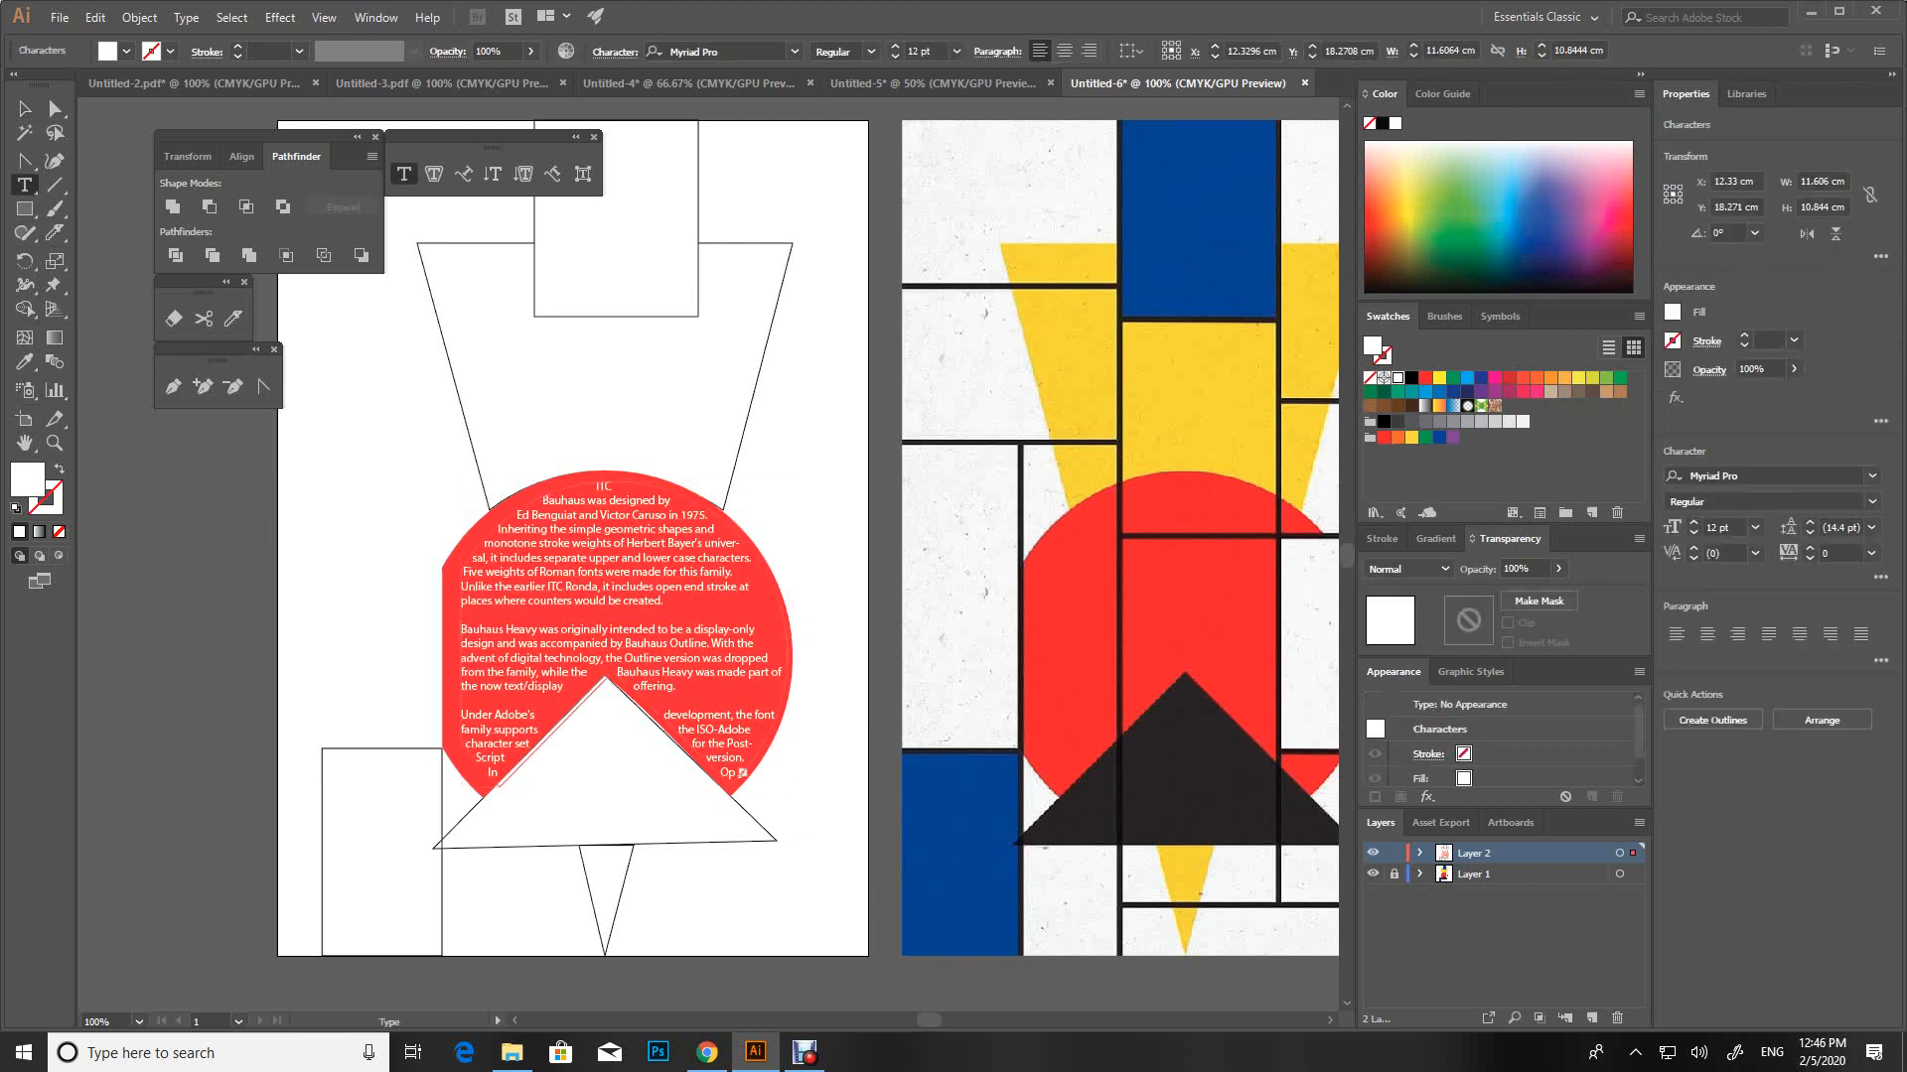
key(Delete)
key(Delete)
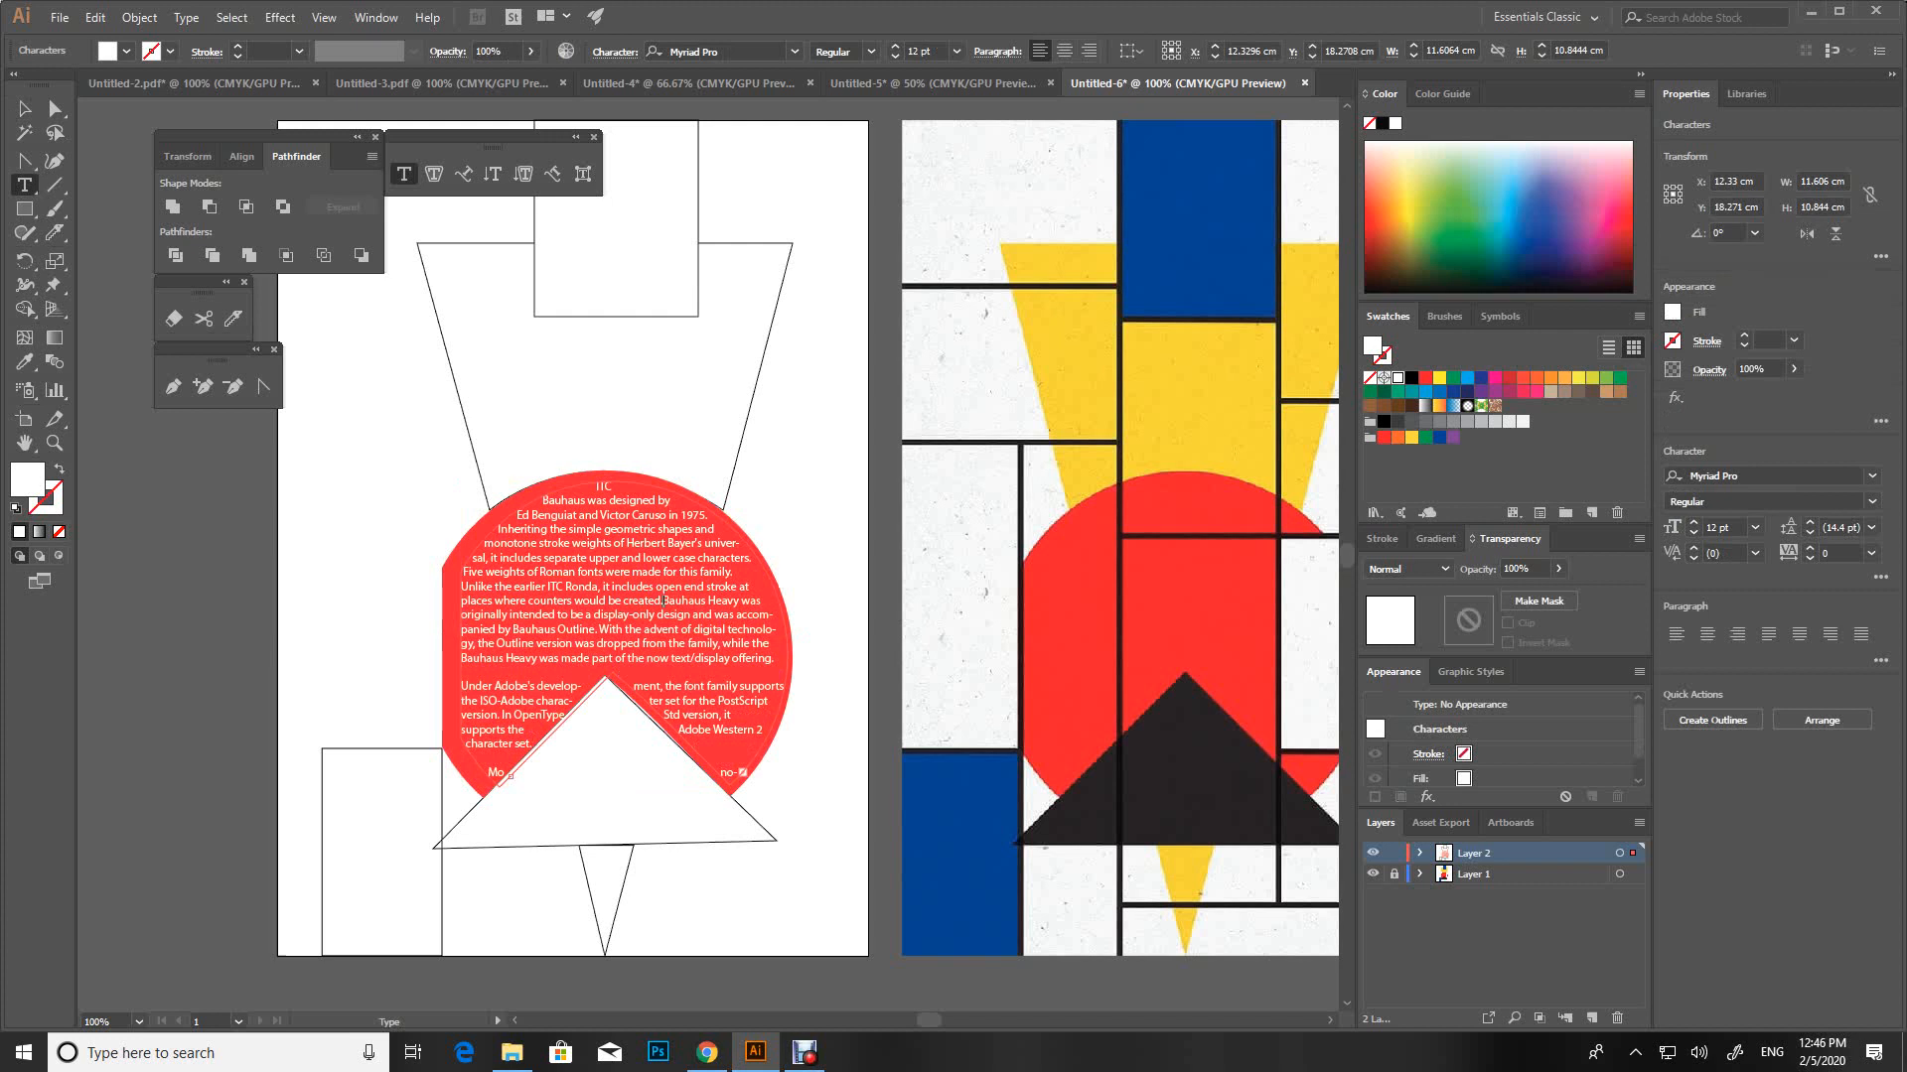
click(55, 111)
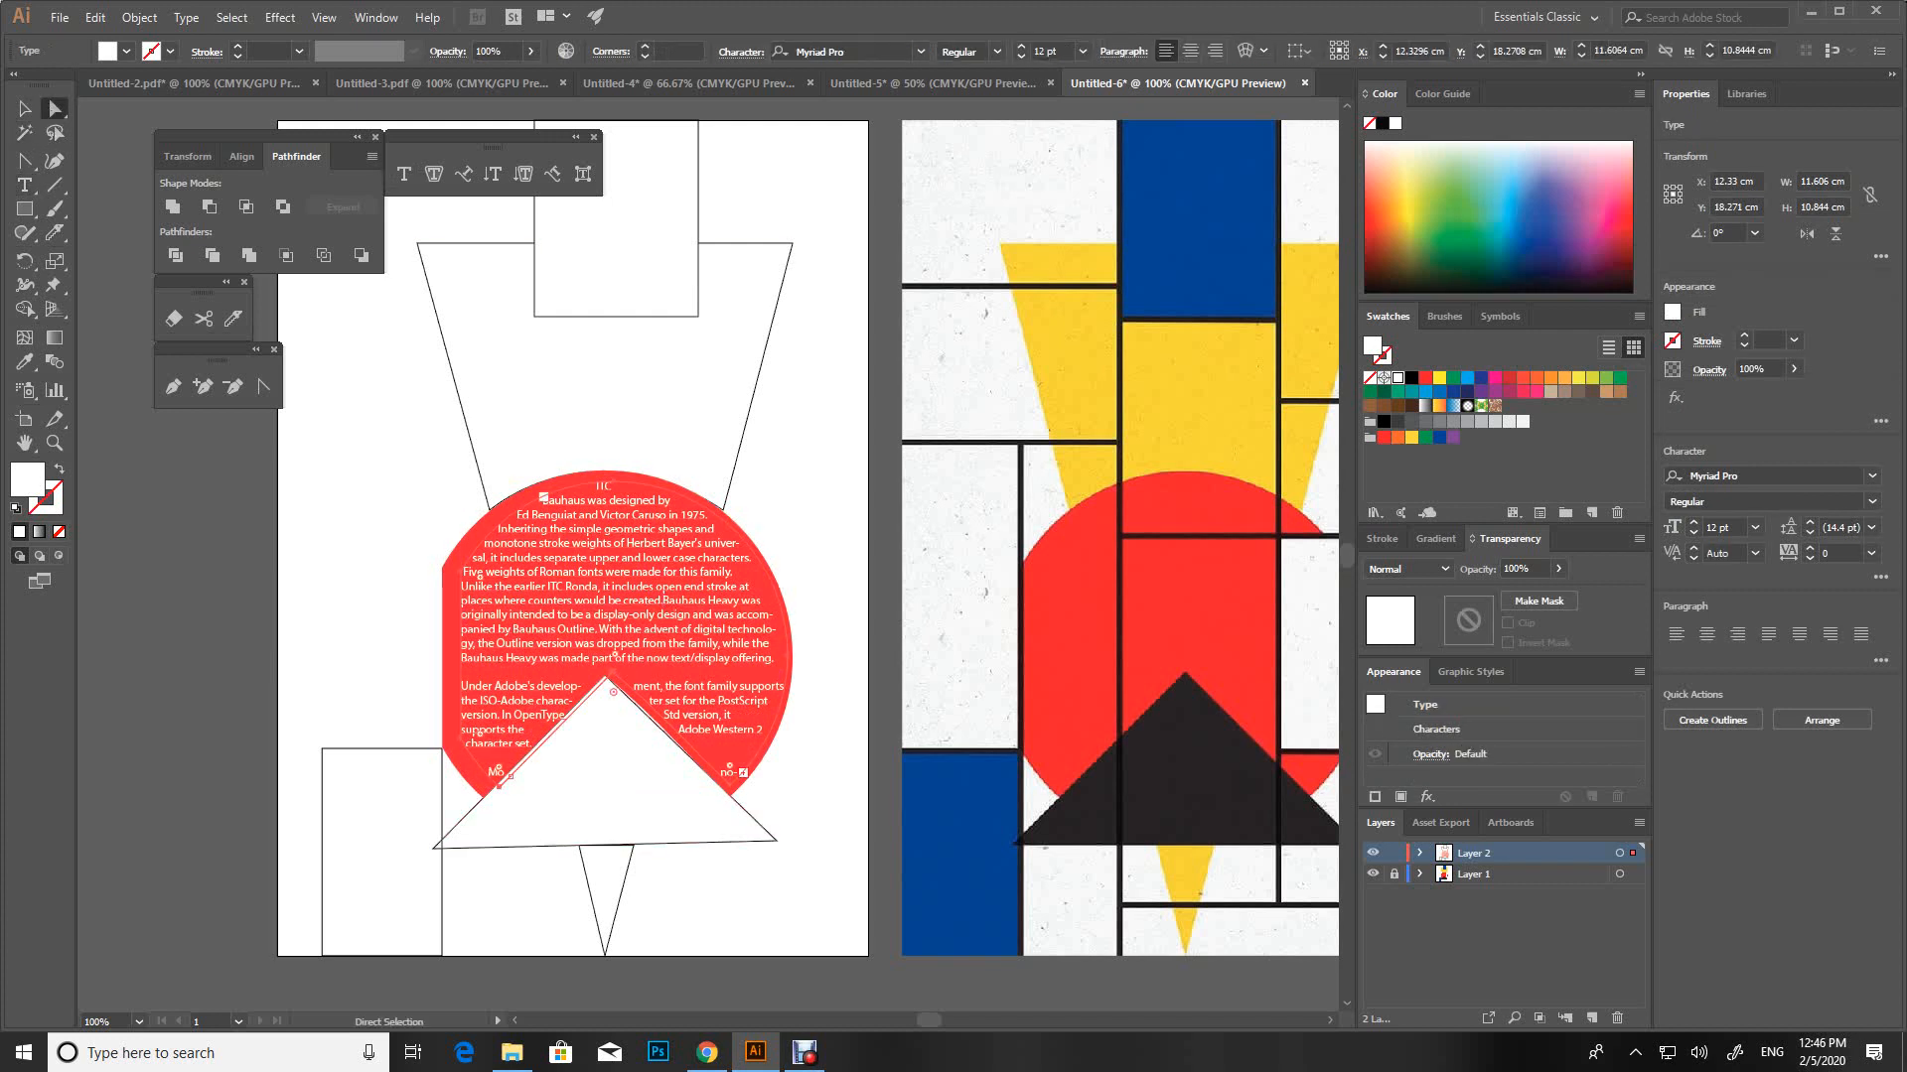
Reposition the text area's notch anchor point at the triangle's apex down and left to about X 11.71, Y 19.69 cm, and deselect it
click(612, 674)
key(Down)
key(Down)
key(Down)
key(Down)
key(Down)
key(Down)
key(Down)
key(Down)
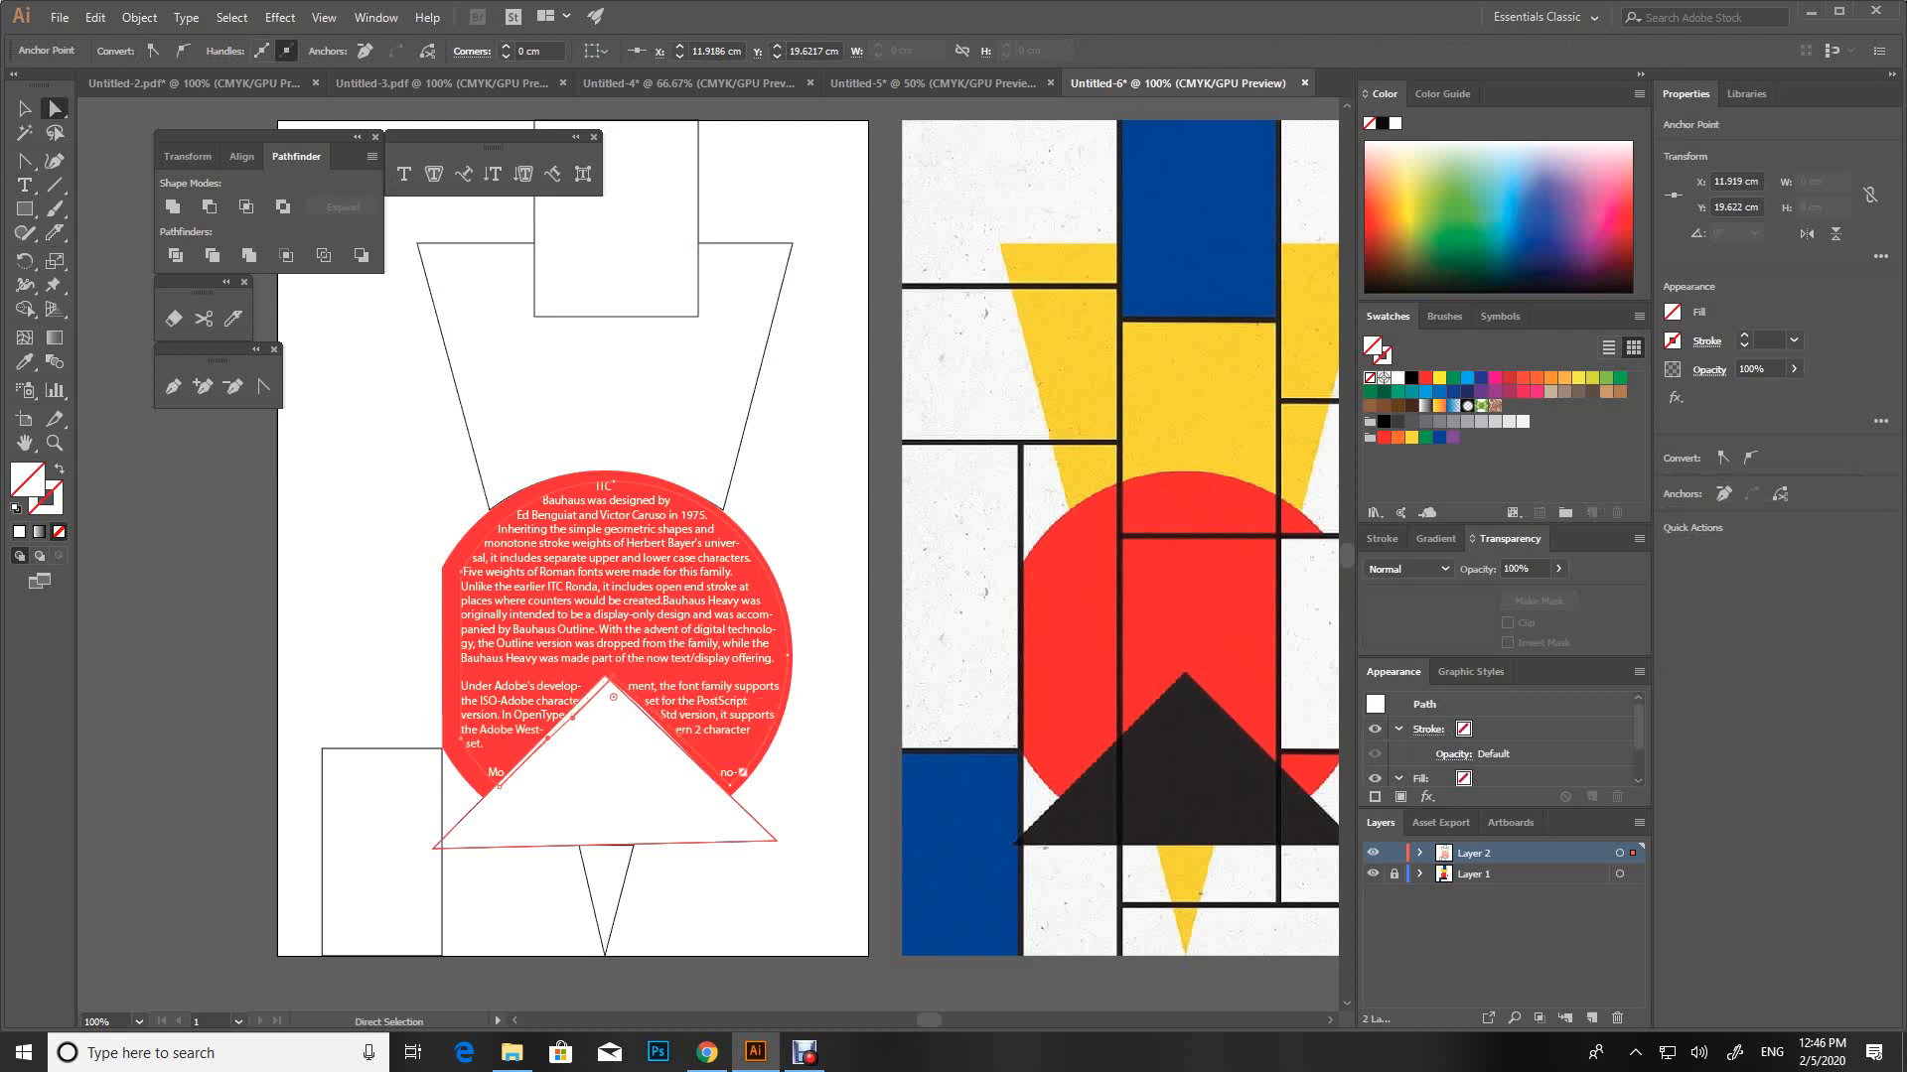
key(Down)
key(Down)
key(Down)
key(Down)
key(Down)
key(Down)
key(Down)
key(Down)
key(Down)
key(Down)
key(Down)
key(Down)
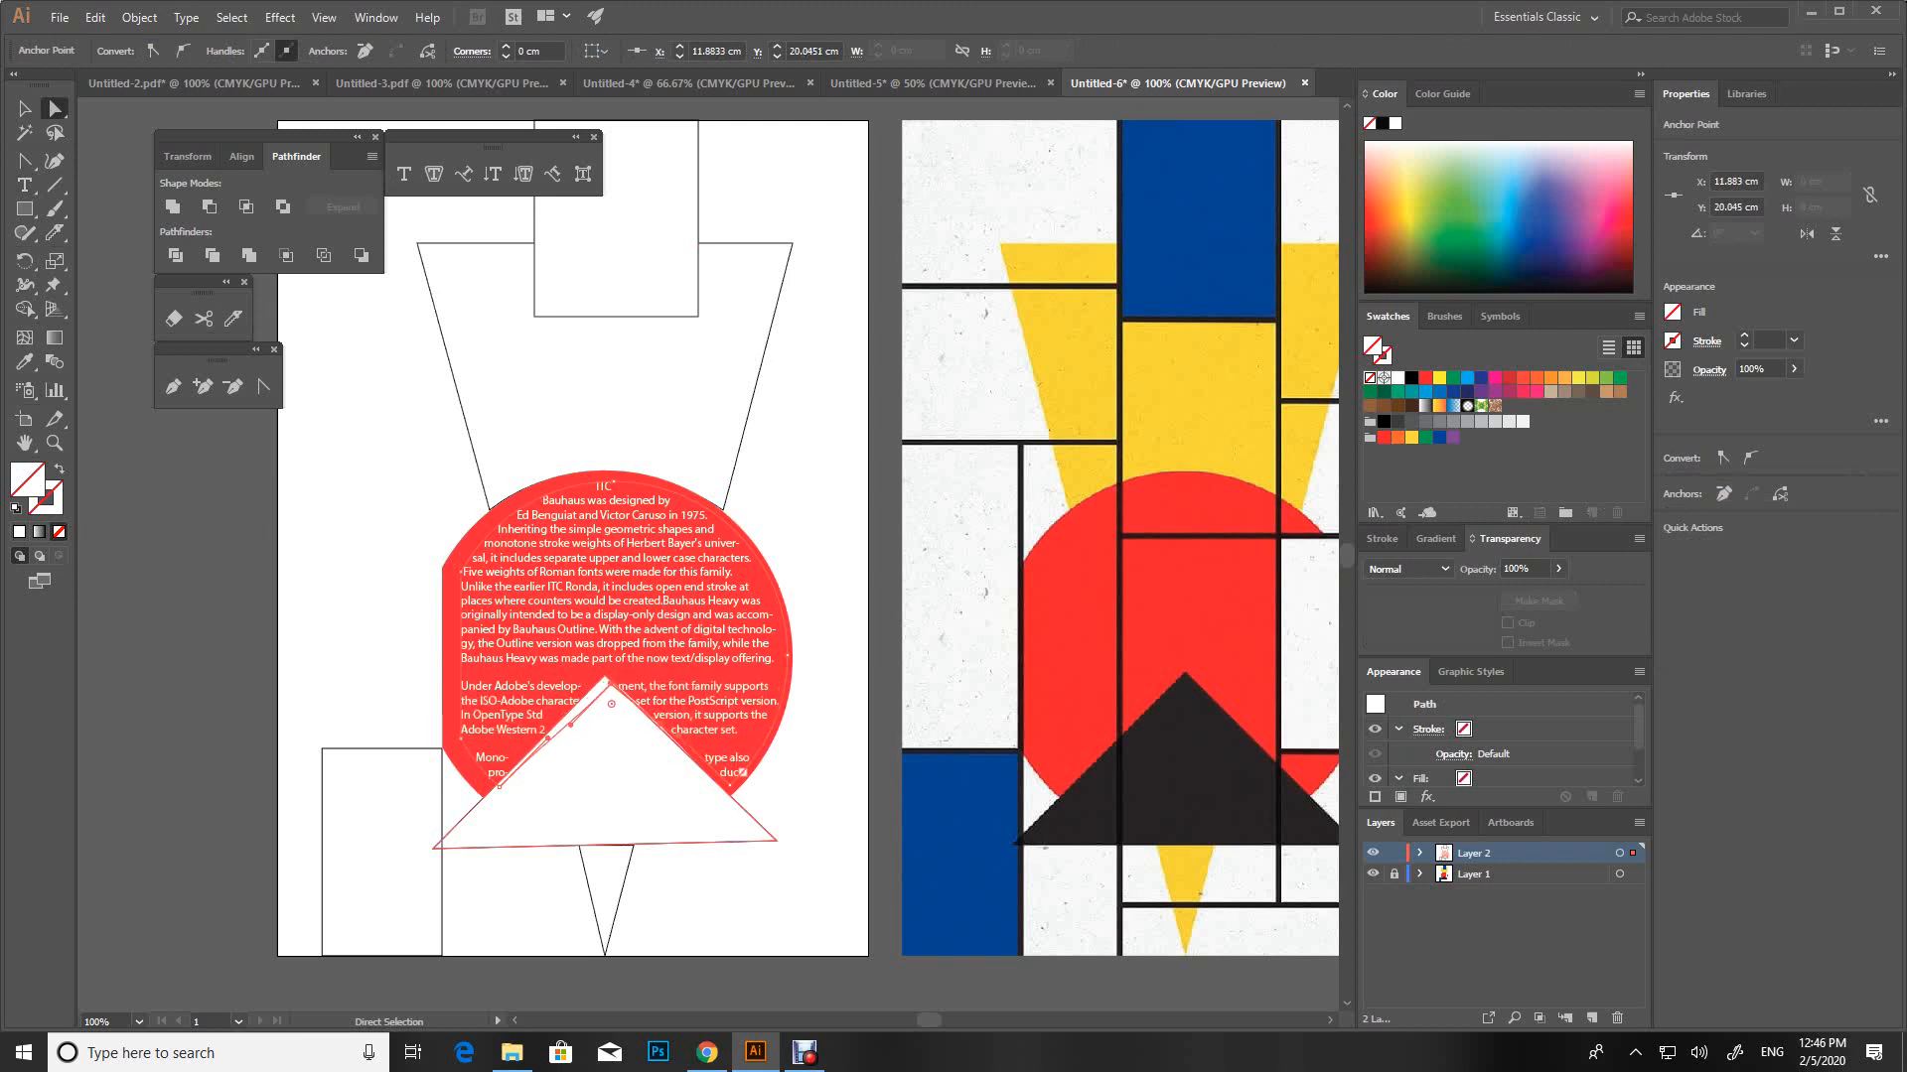
key(Left)
key(Left)
key(Left)
key(Left)
key(Left)
key(Left)
key(Up)
key(Up)
key(Up)
key(Up)
key(Up)
key(Up)
key(Up)
key(Up)
key(Up)
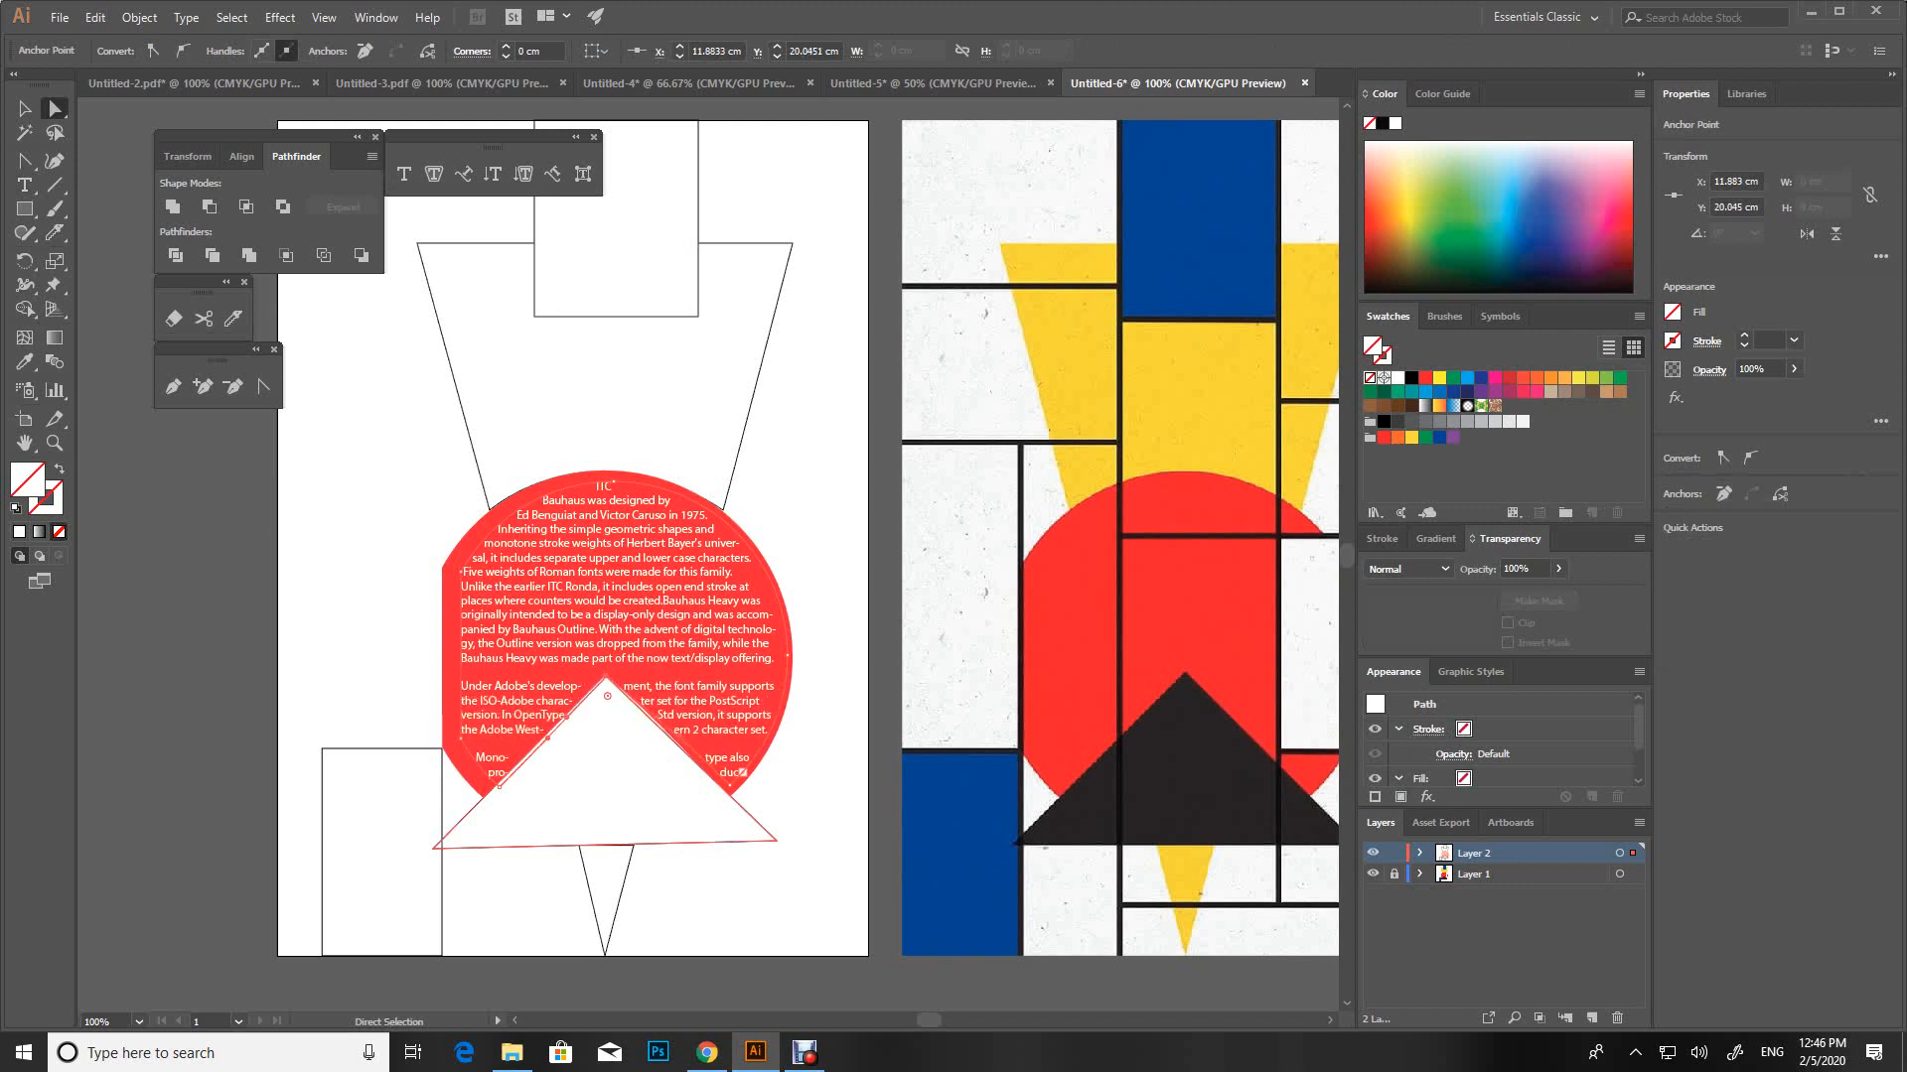
key(Up)
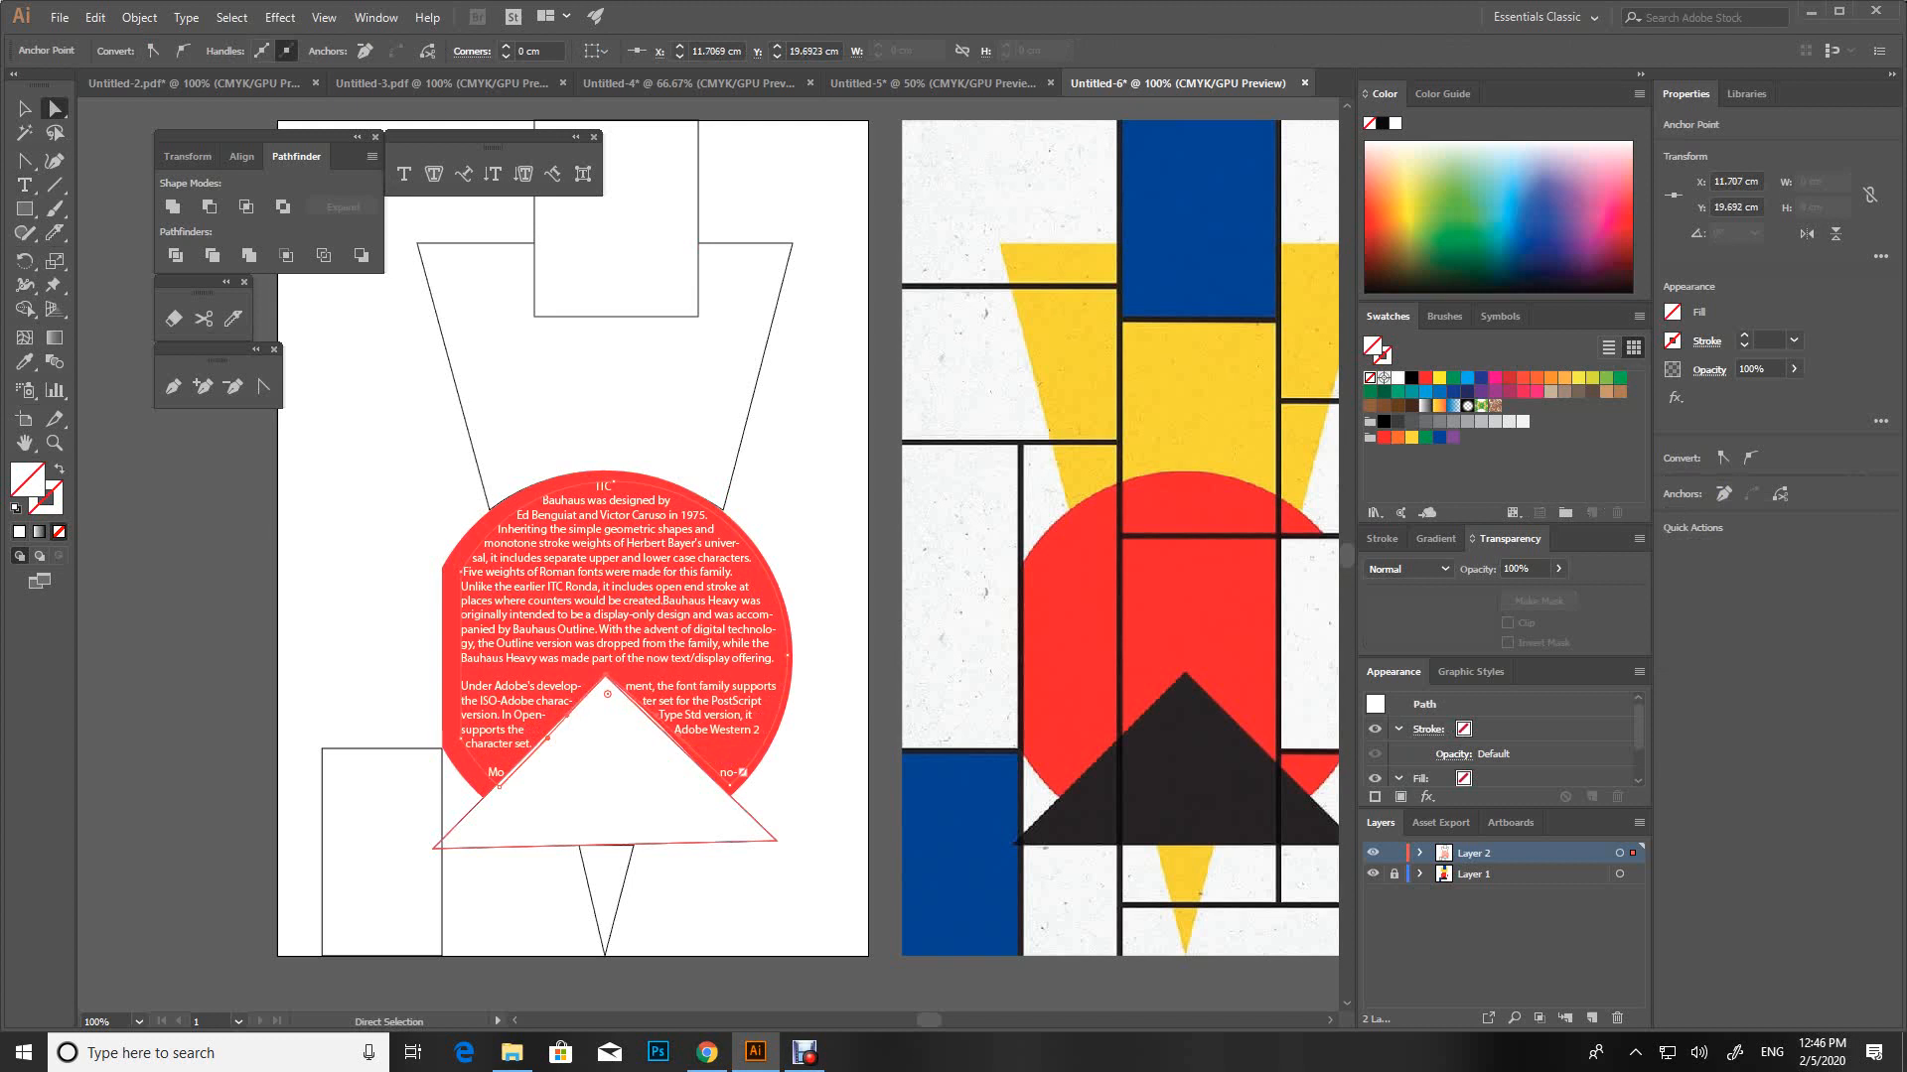
click(25, 109)
click(347, 596)
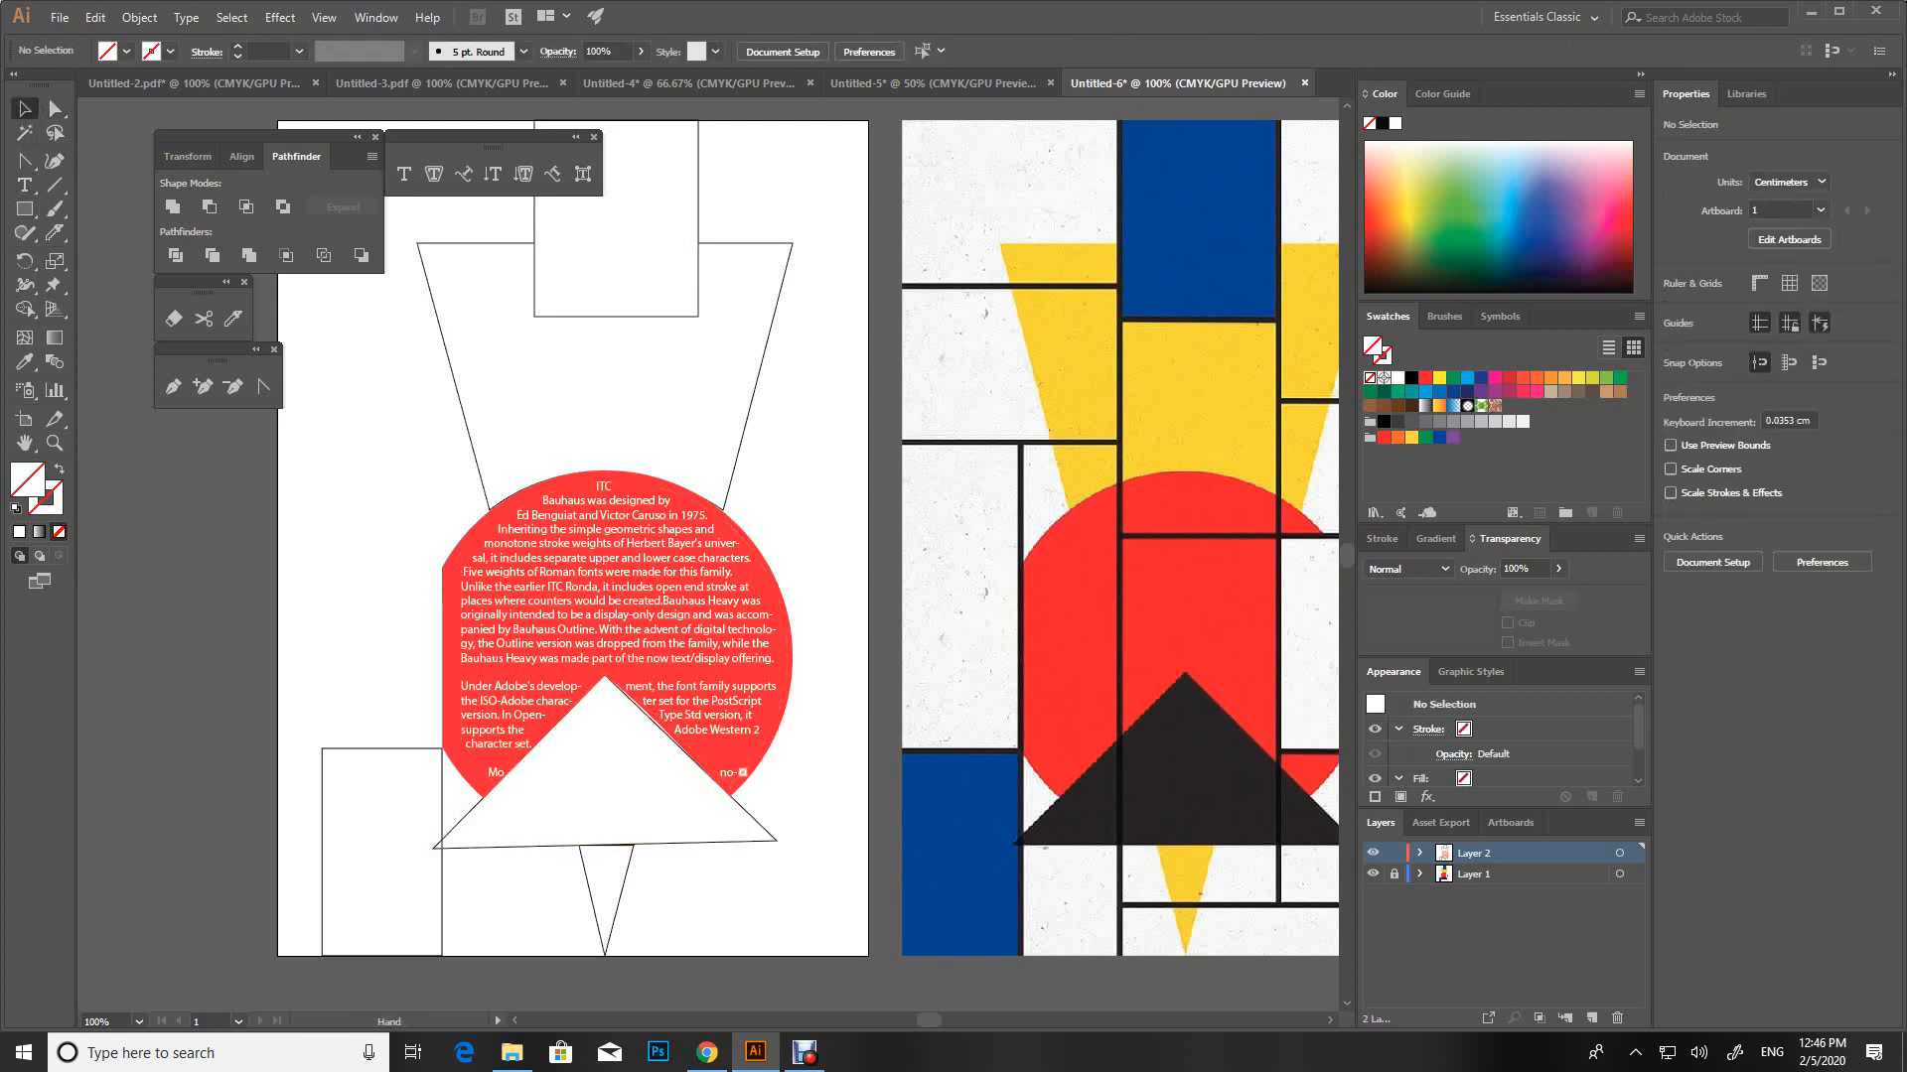
Fill the large trapezoid above the circle with the yellow sampled from the reference artwork and deselect it
drag(348, 596, 306, 641)
key(ctrl+minus)
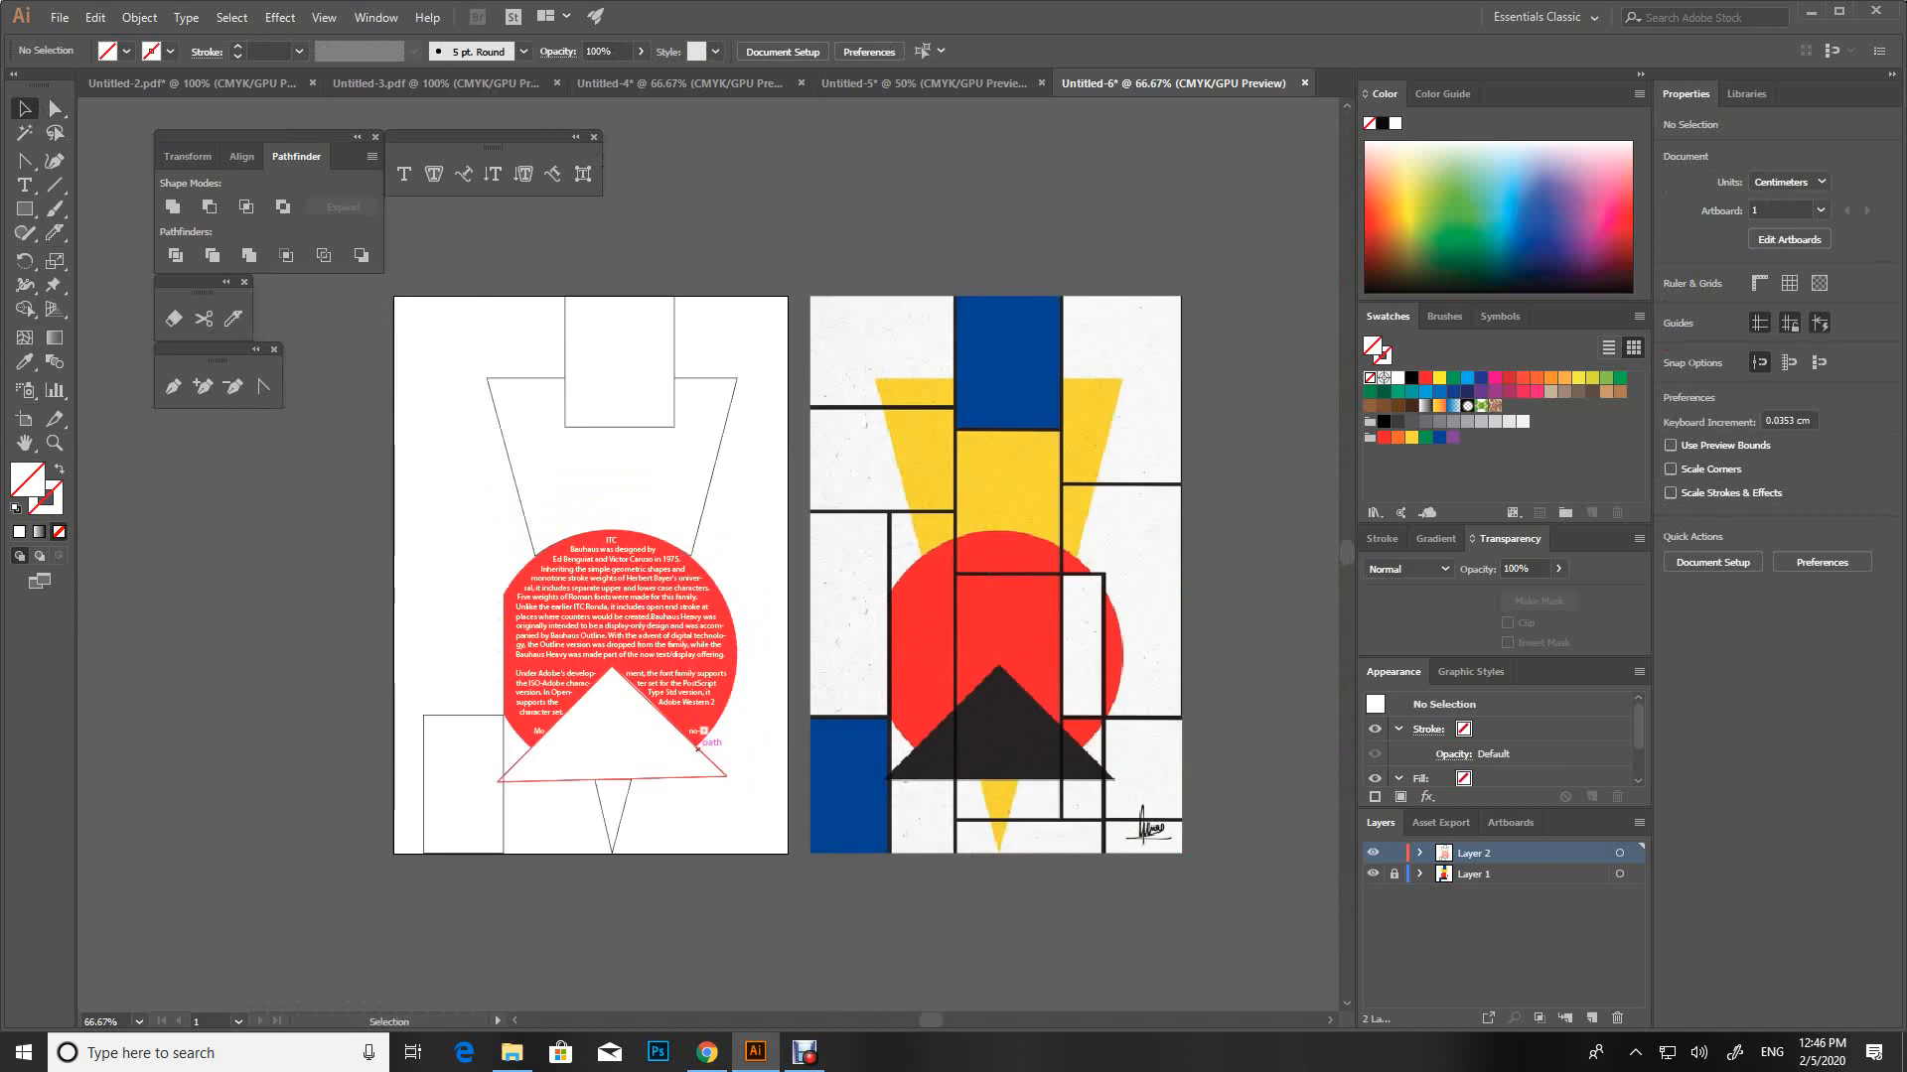
drag(692, 741, 635, 779)
click(659, 504)
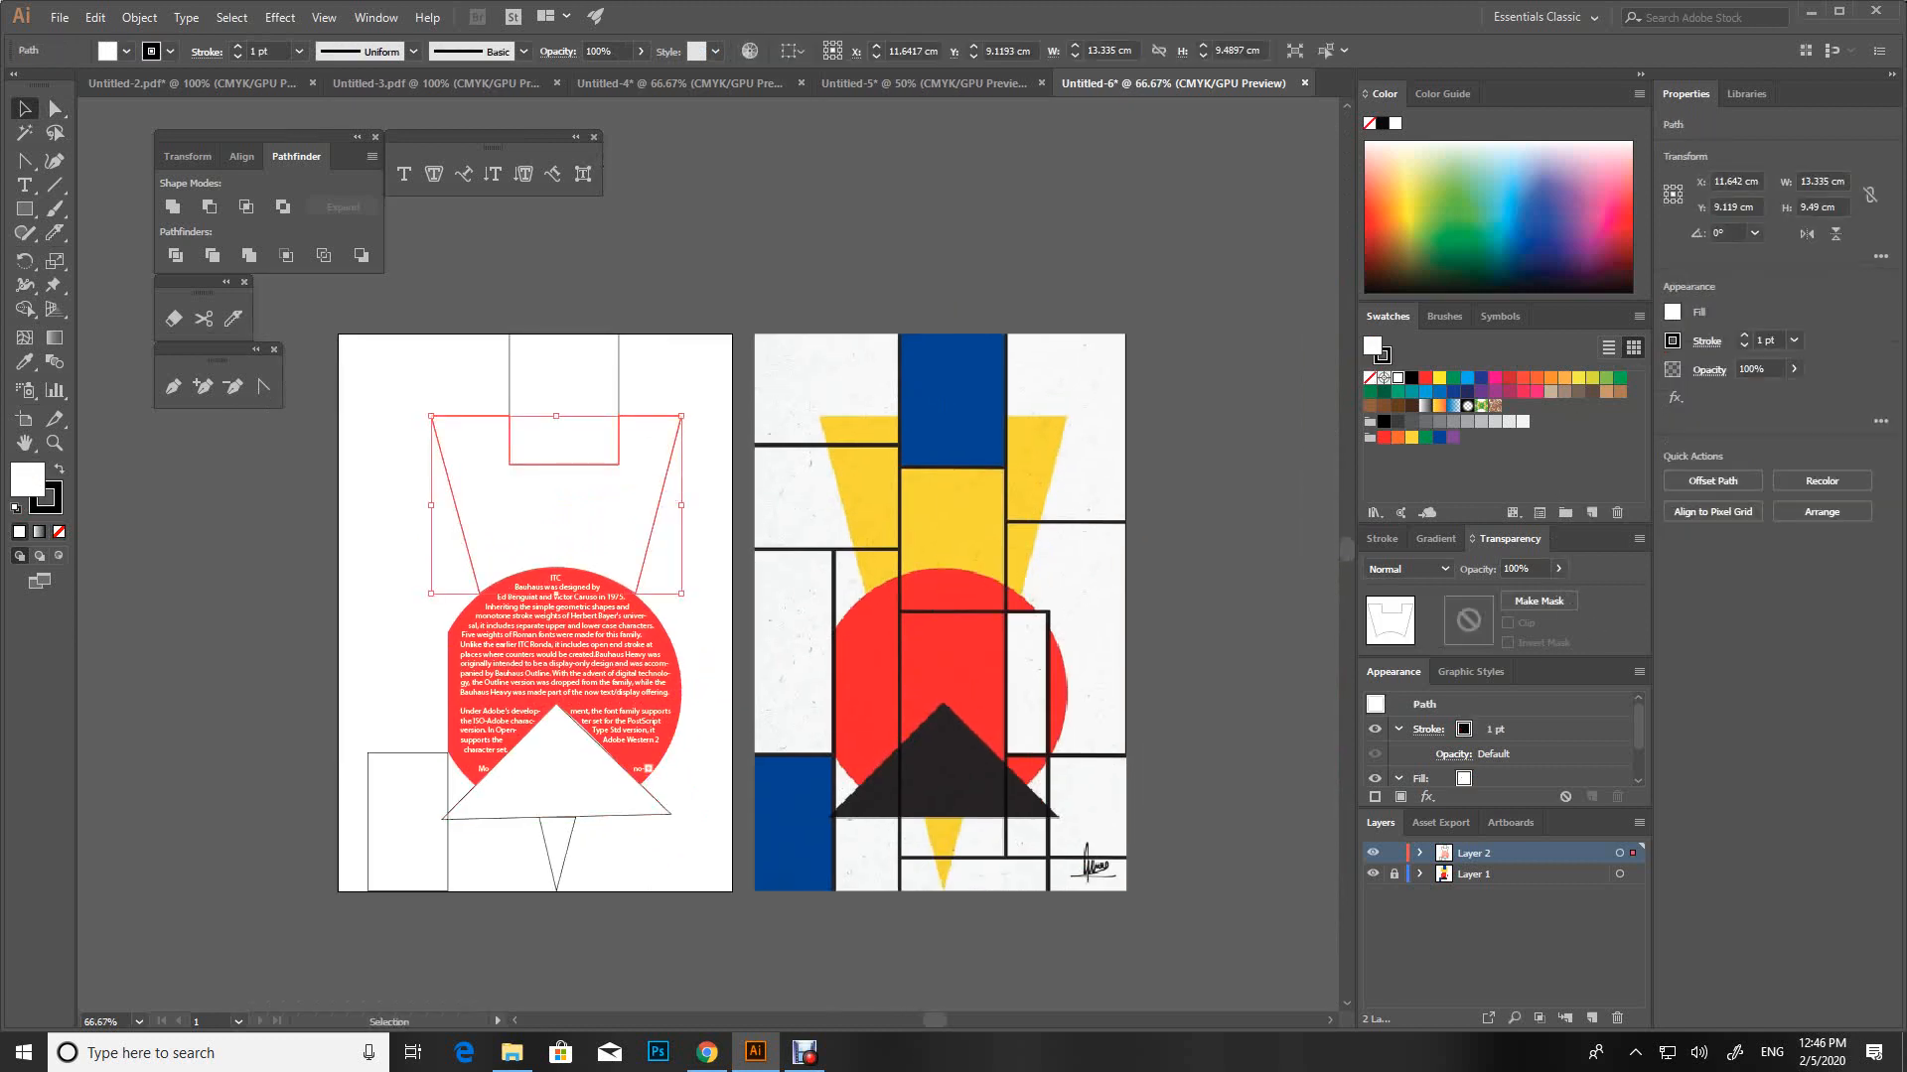
click(25, 363)
click(870, 479)
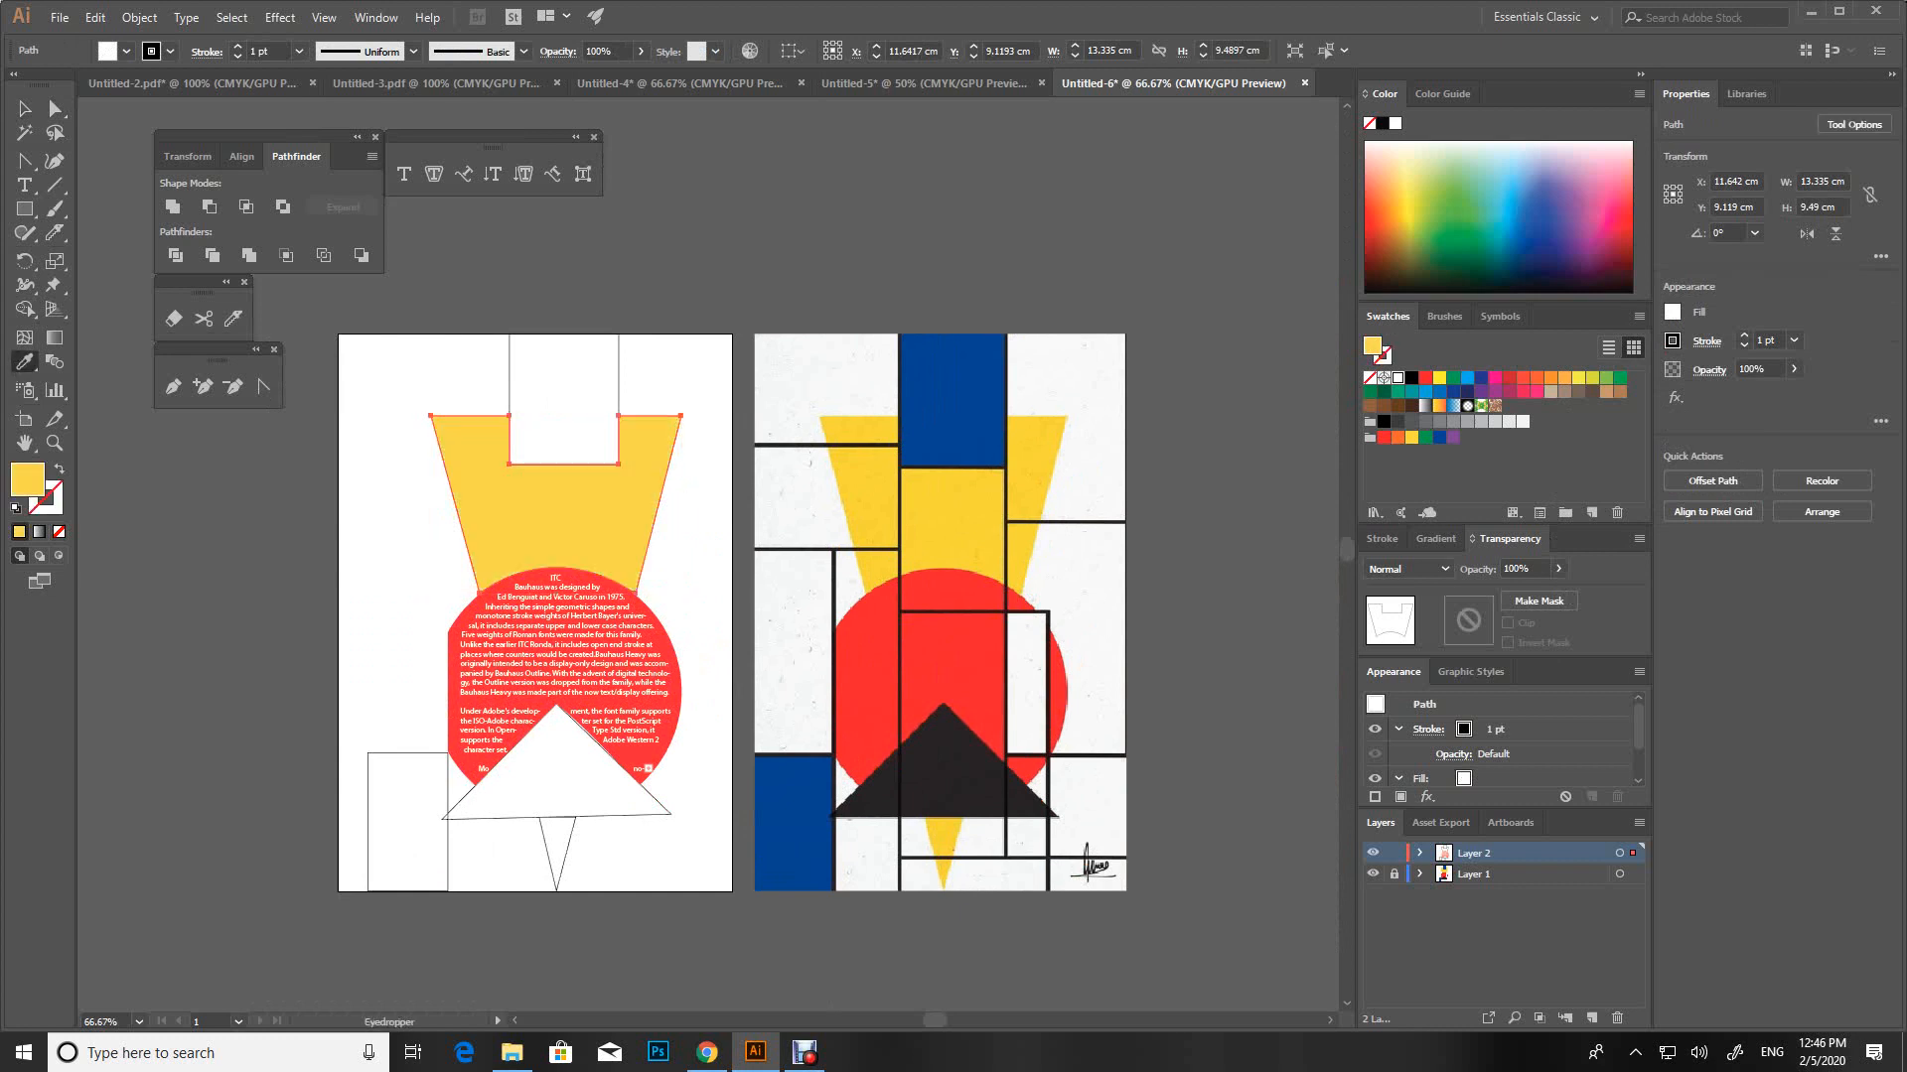
click(25, 108)
click(284, 636)
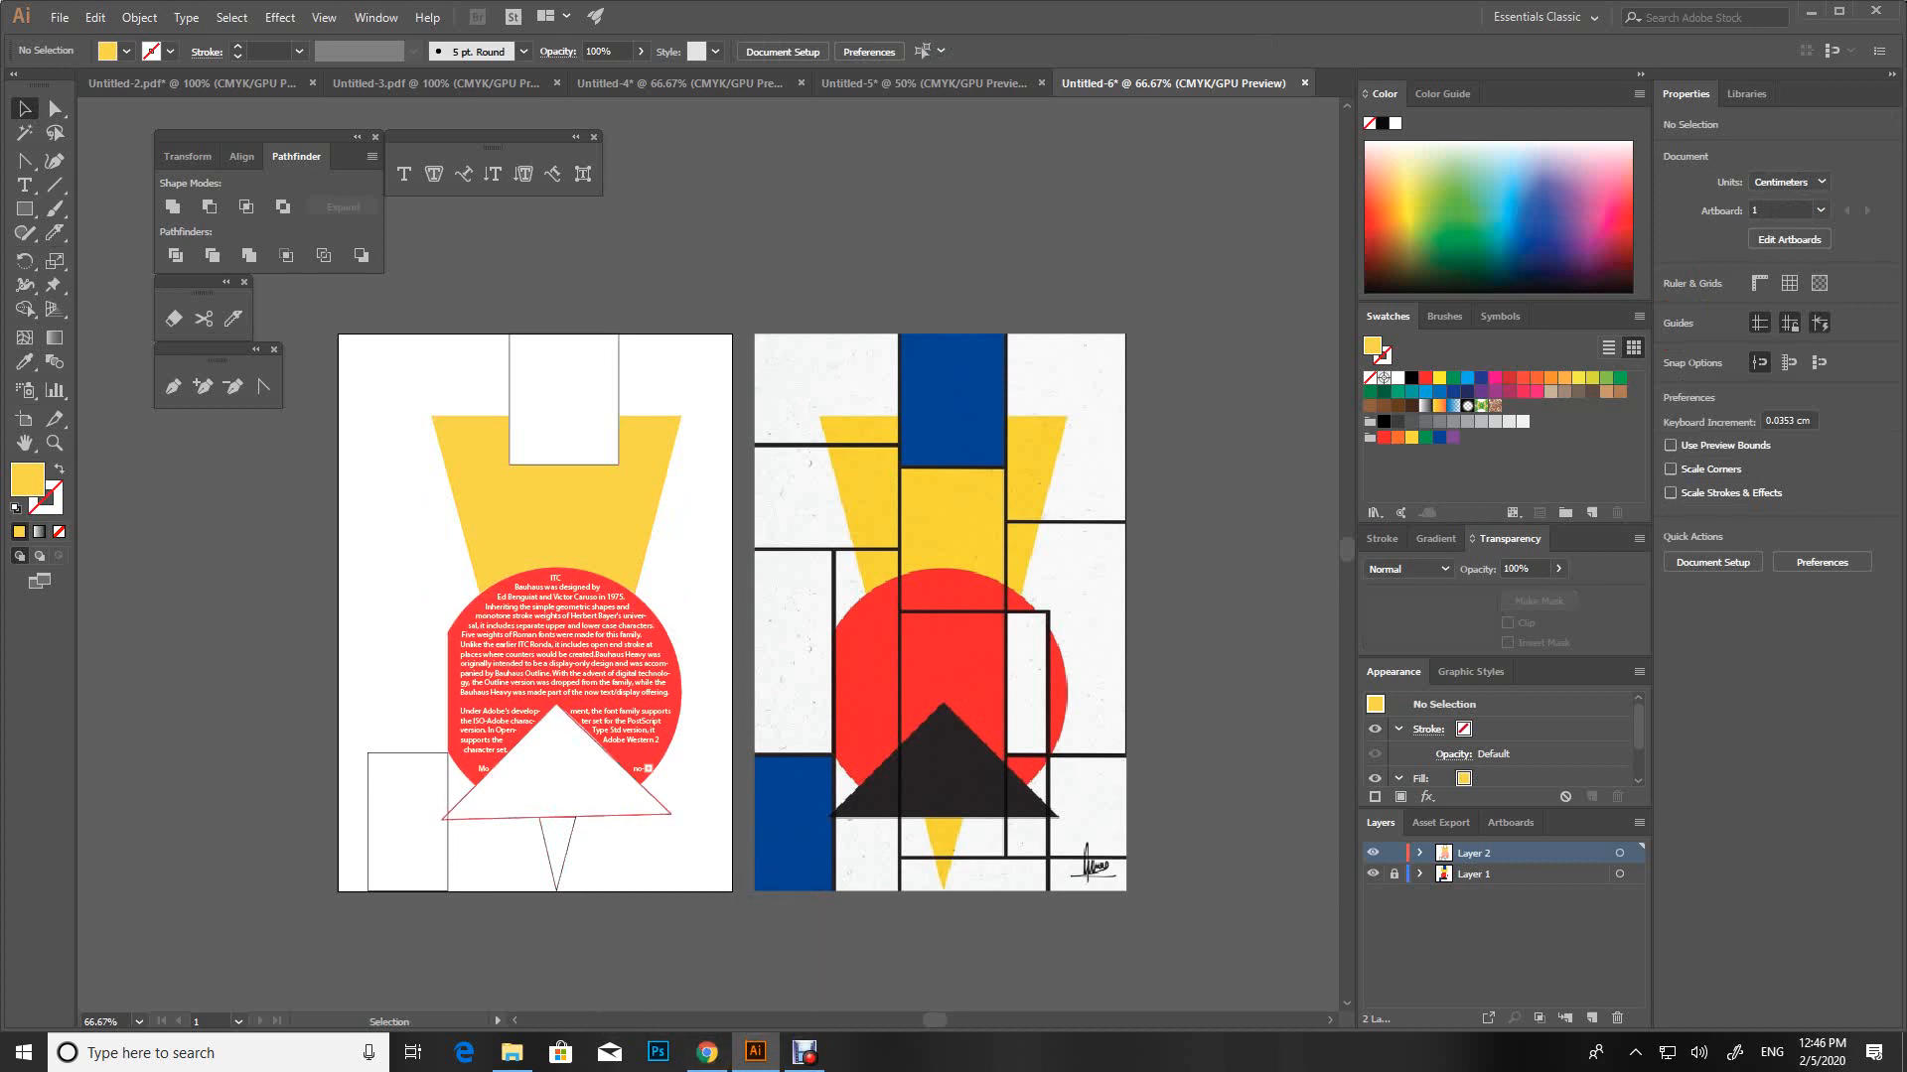
Fill the wide triangle below the circle text with the black sampled from the reference triangle and deselect it
click(656, 806)
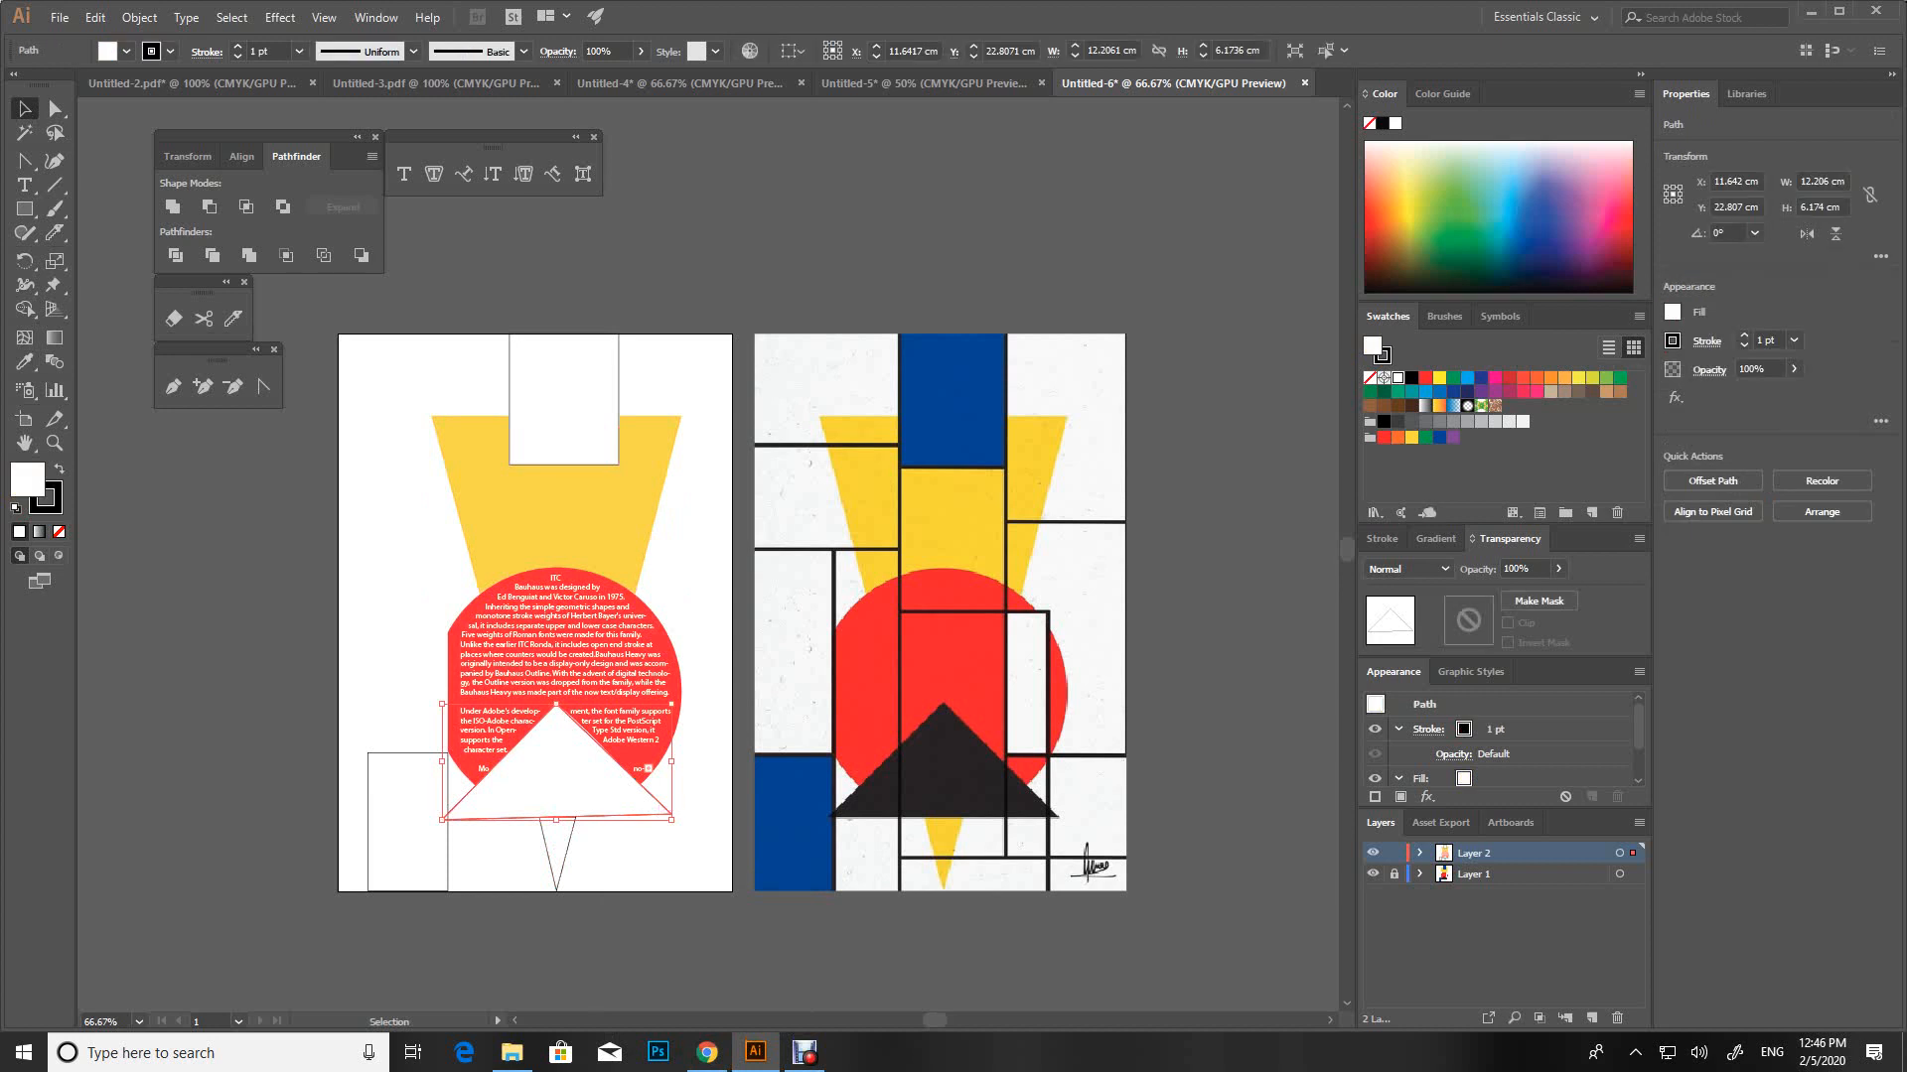
click(27, 366)
click(933, 764)
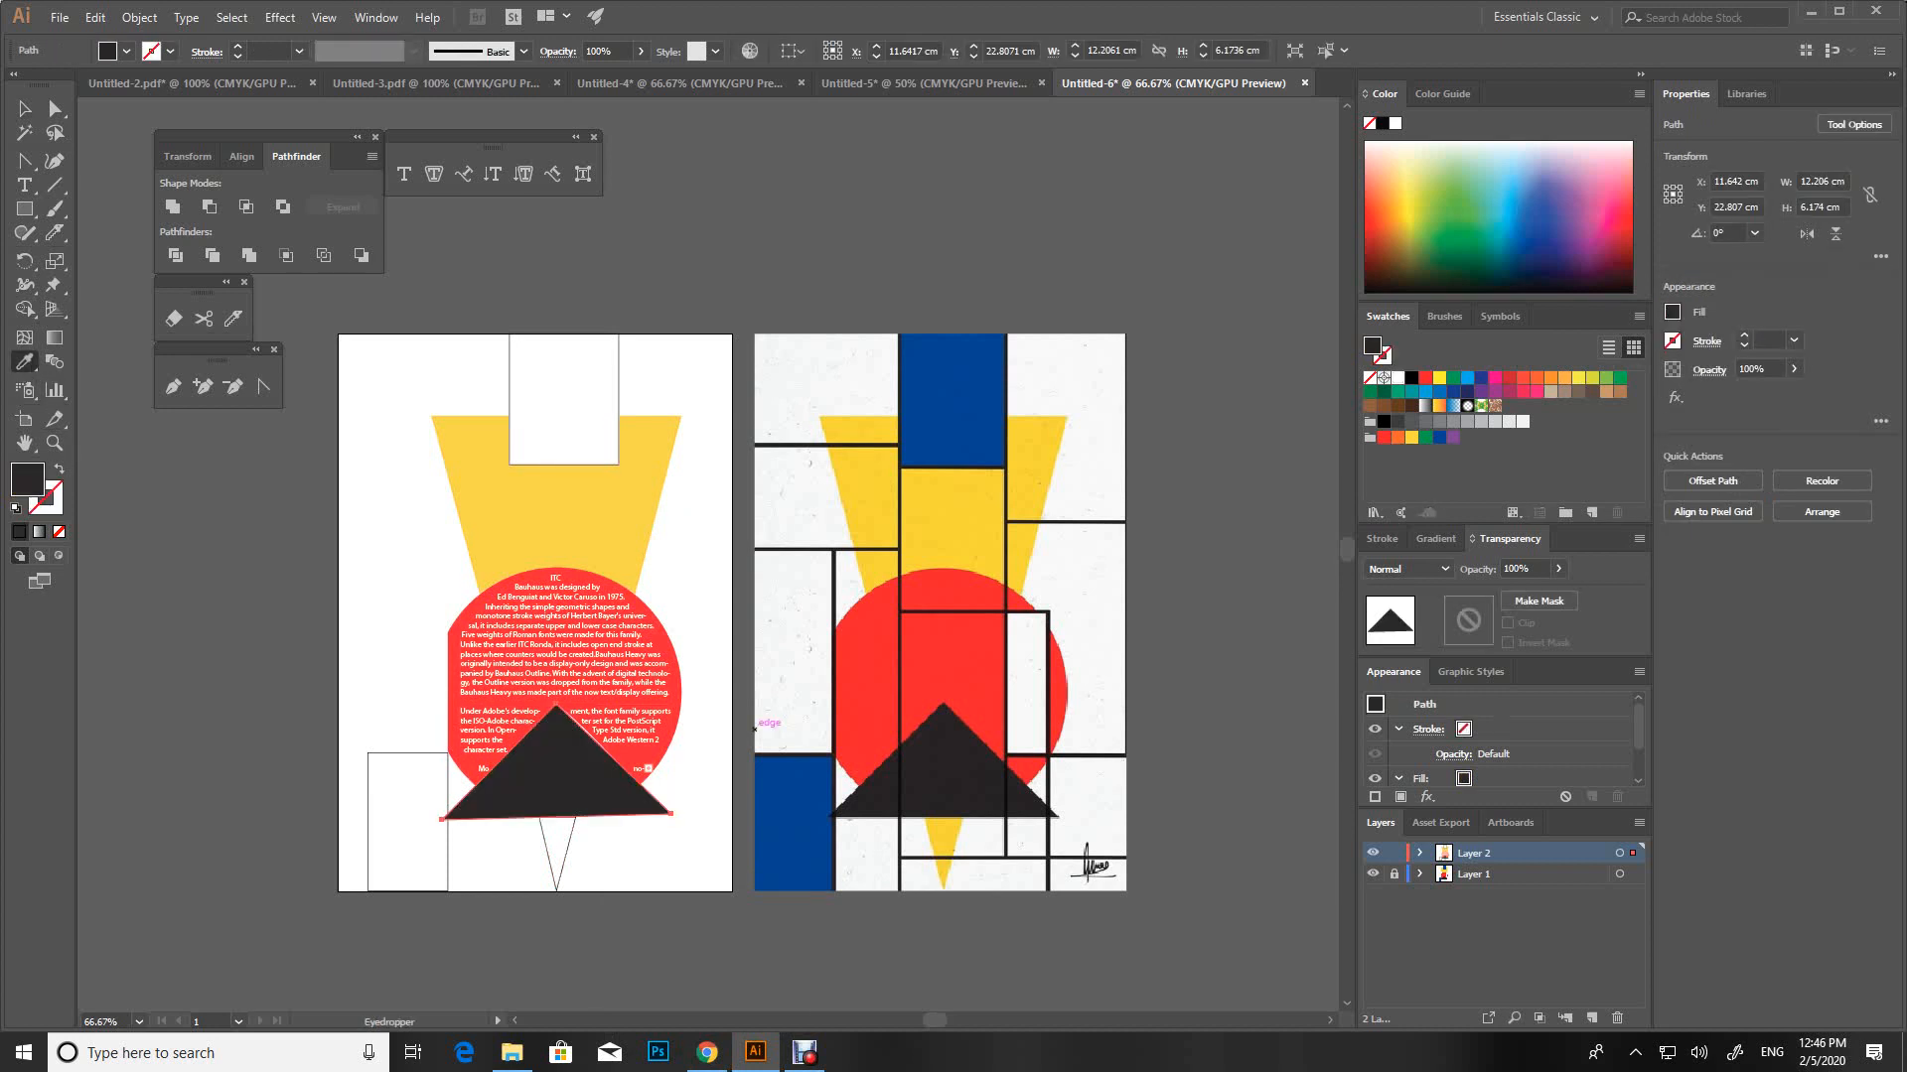
click(23, 108)
click(564, 879)
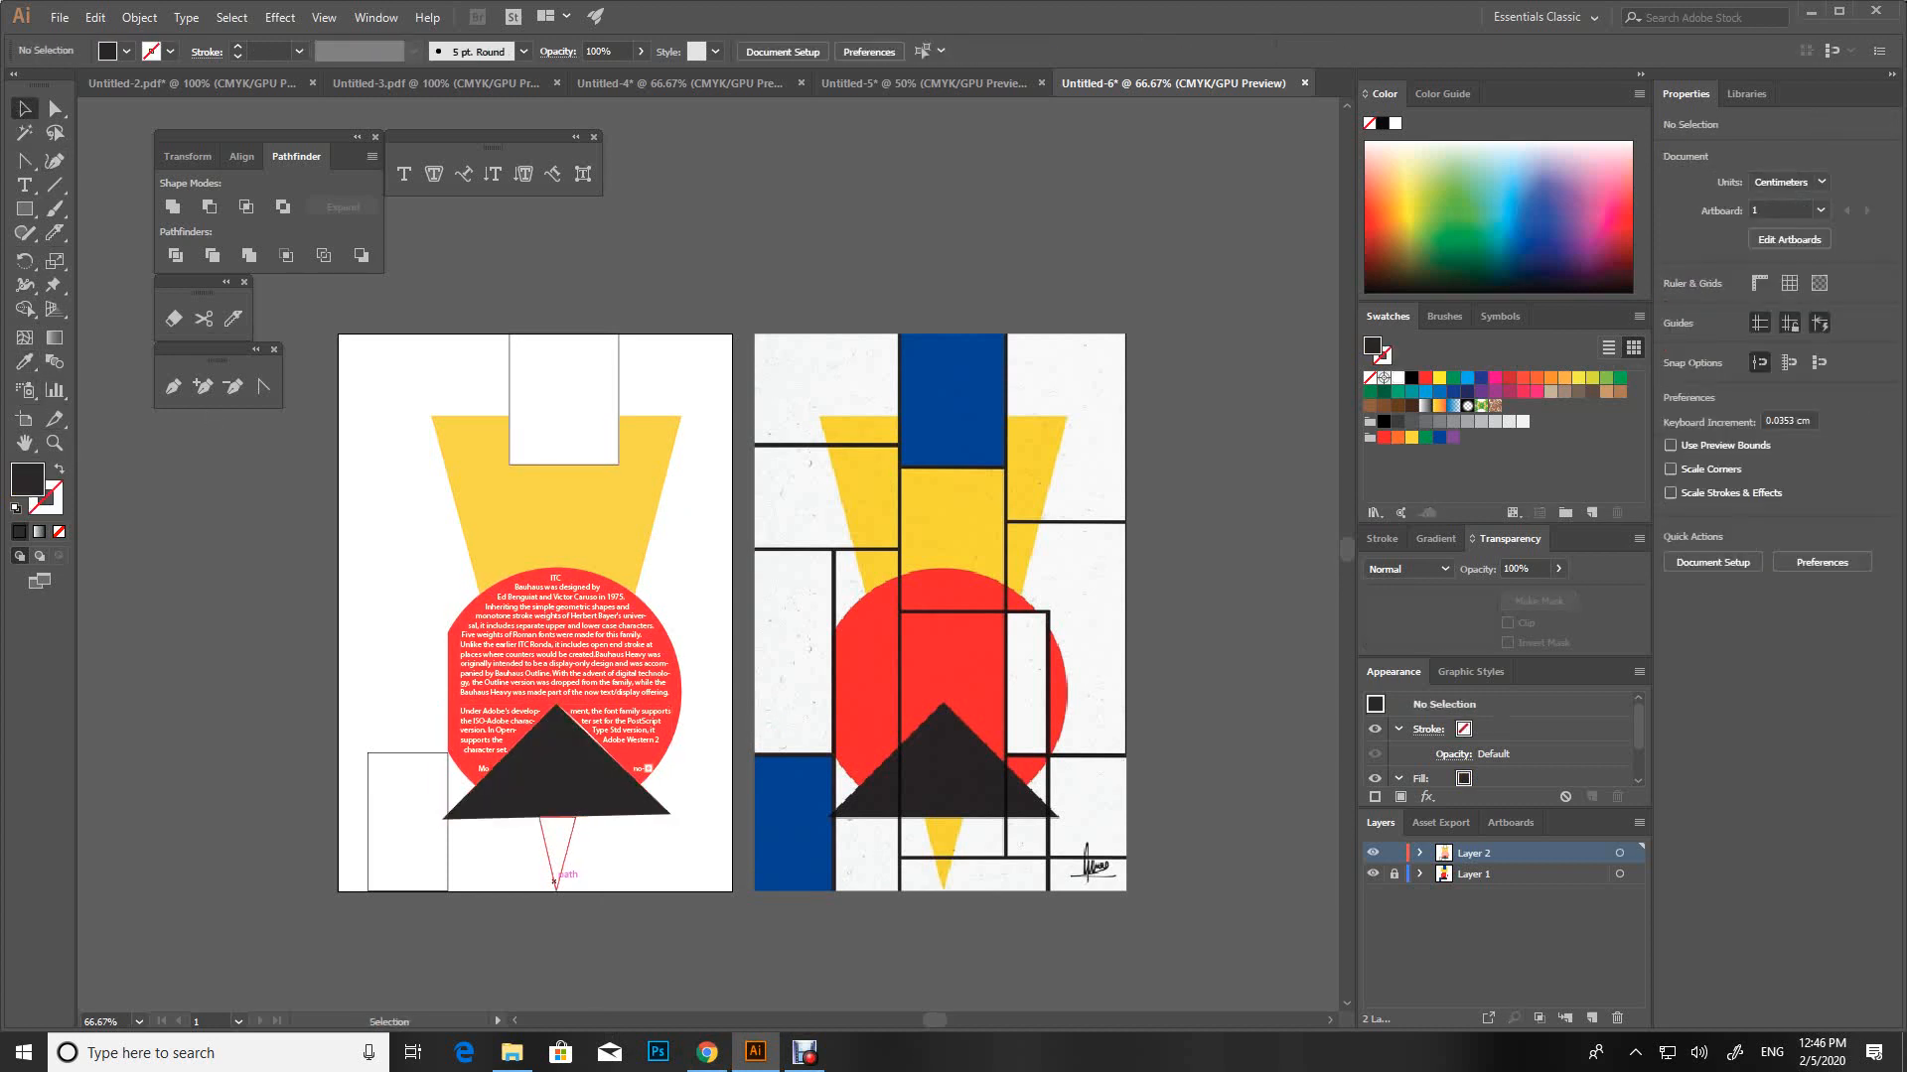
drag(556, 780, 604, 670)
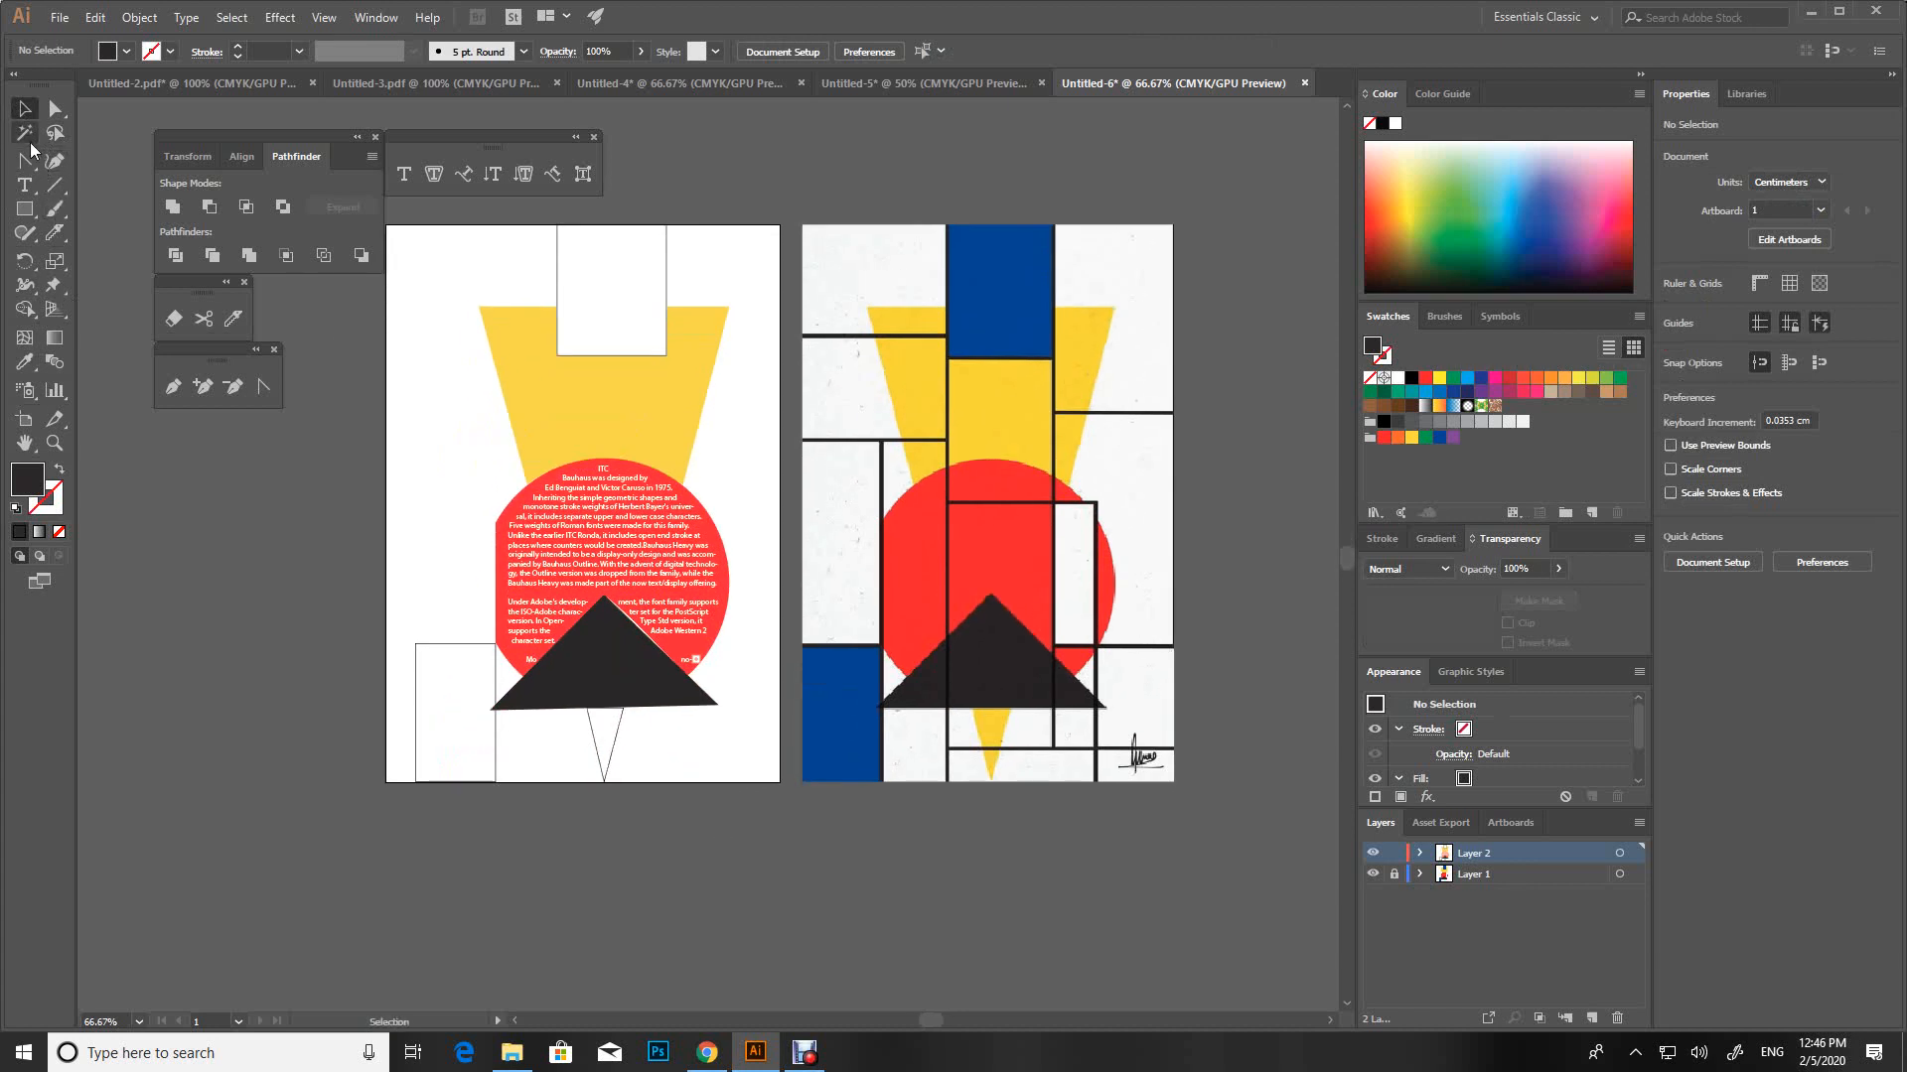
click(24, 184)
click(159, 542)
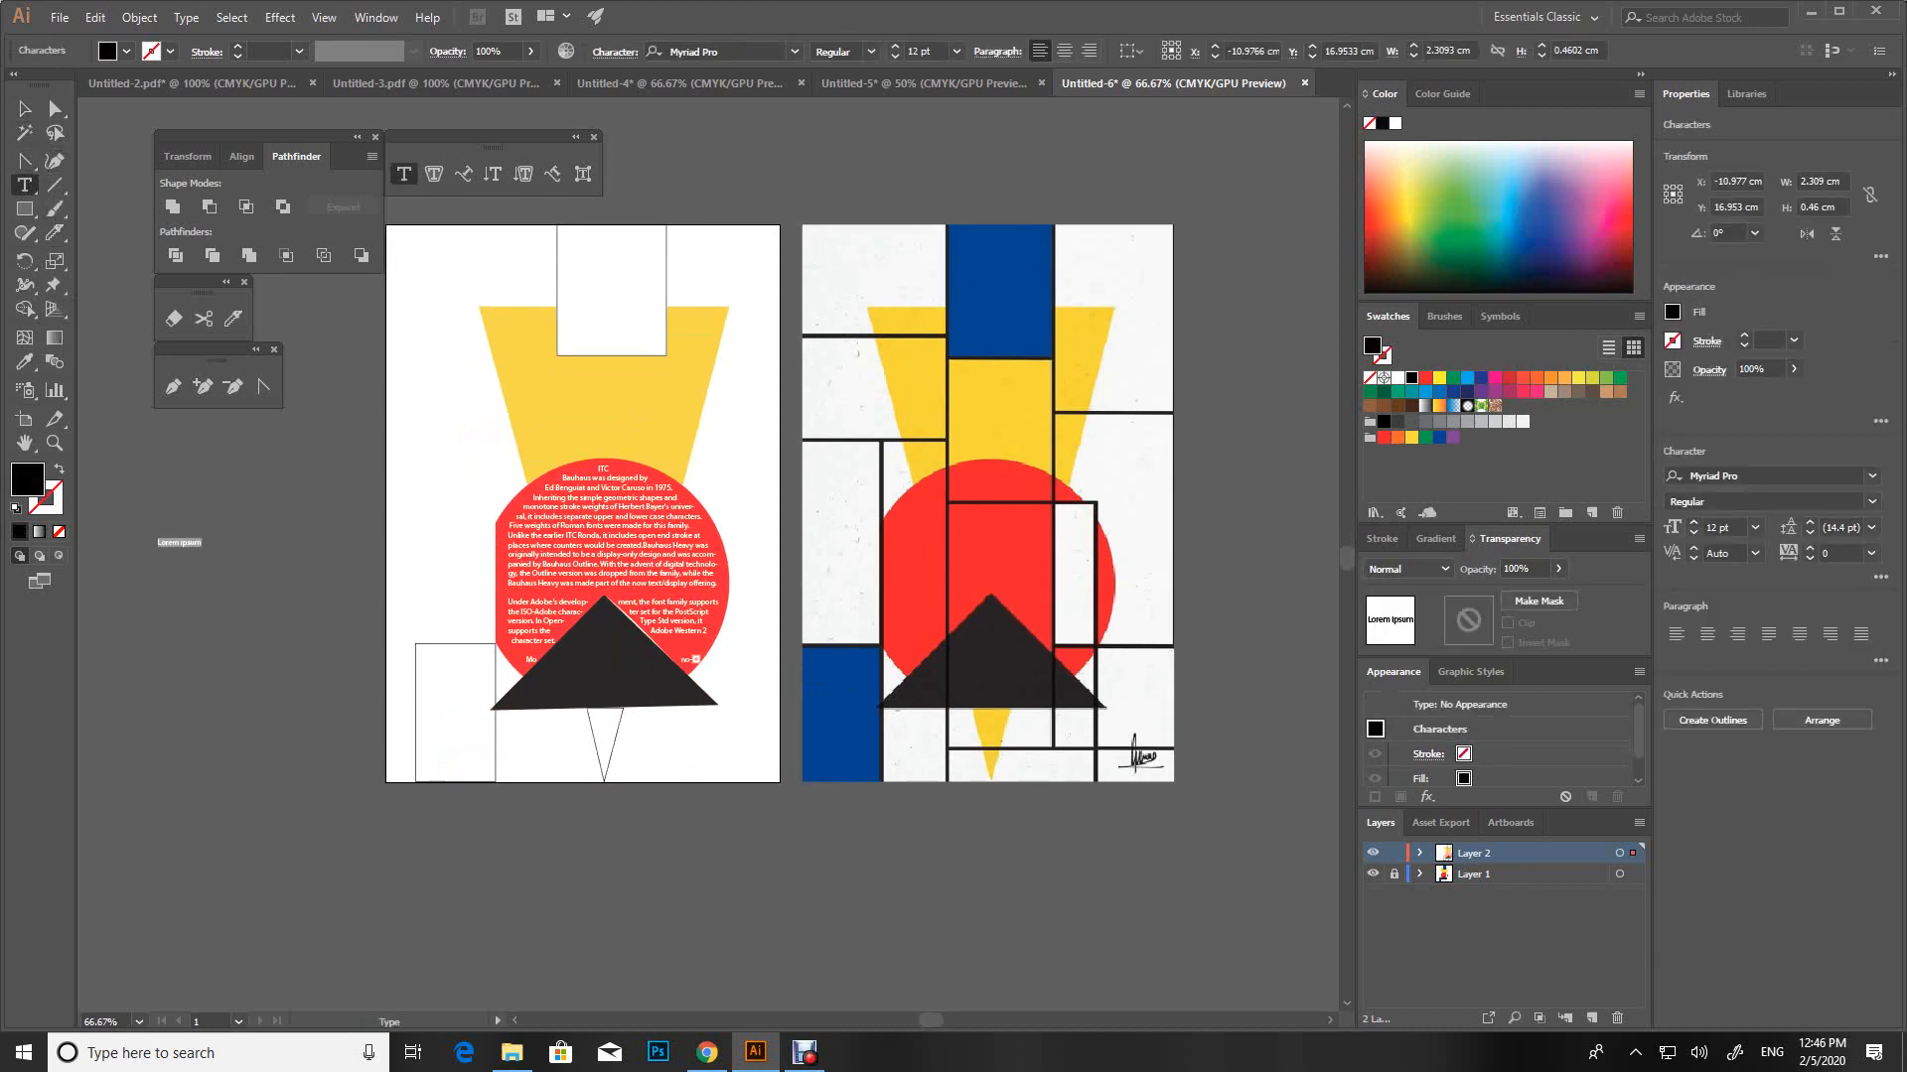
text(123456789)
click(24, 107)
Change the number text's font to Bauhaus 93, scale it up to about 53 pt and deselect it
click(695, 51)
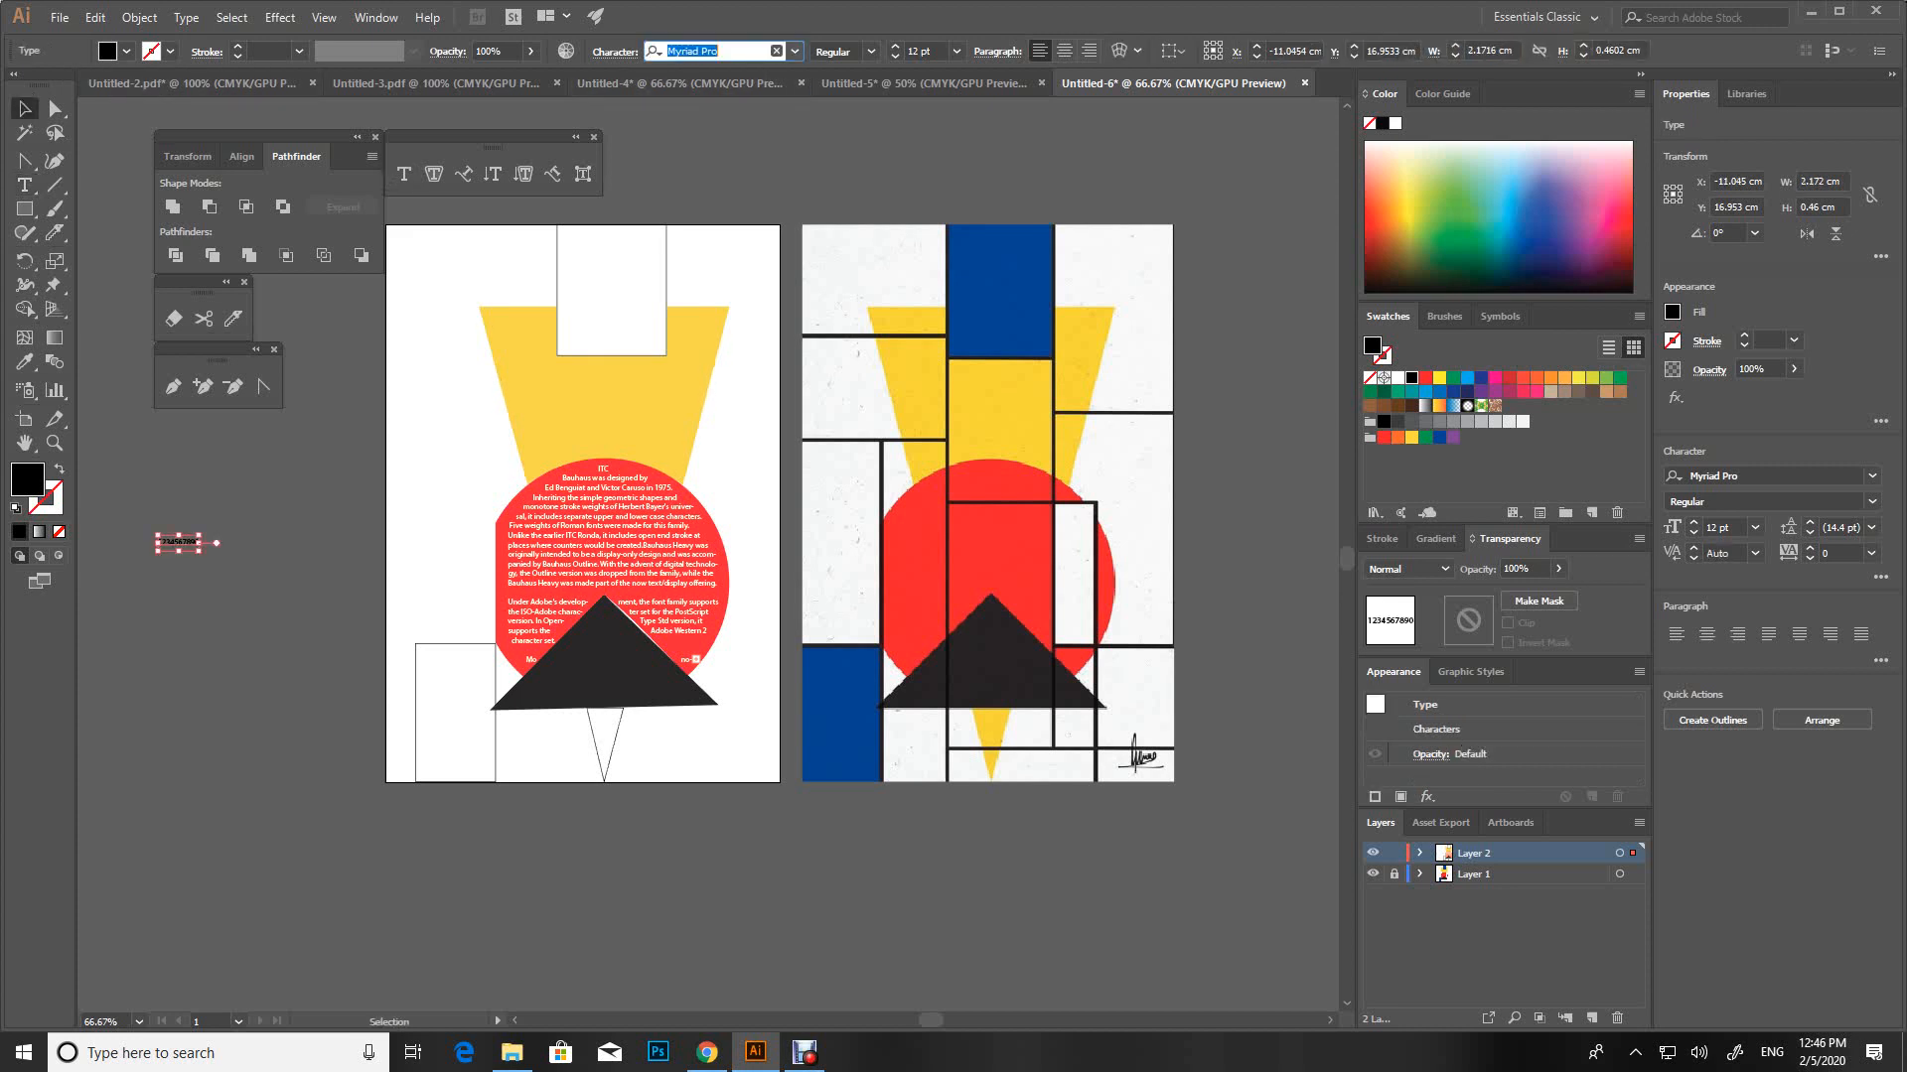
text(bah)
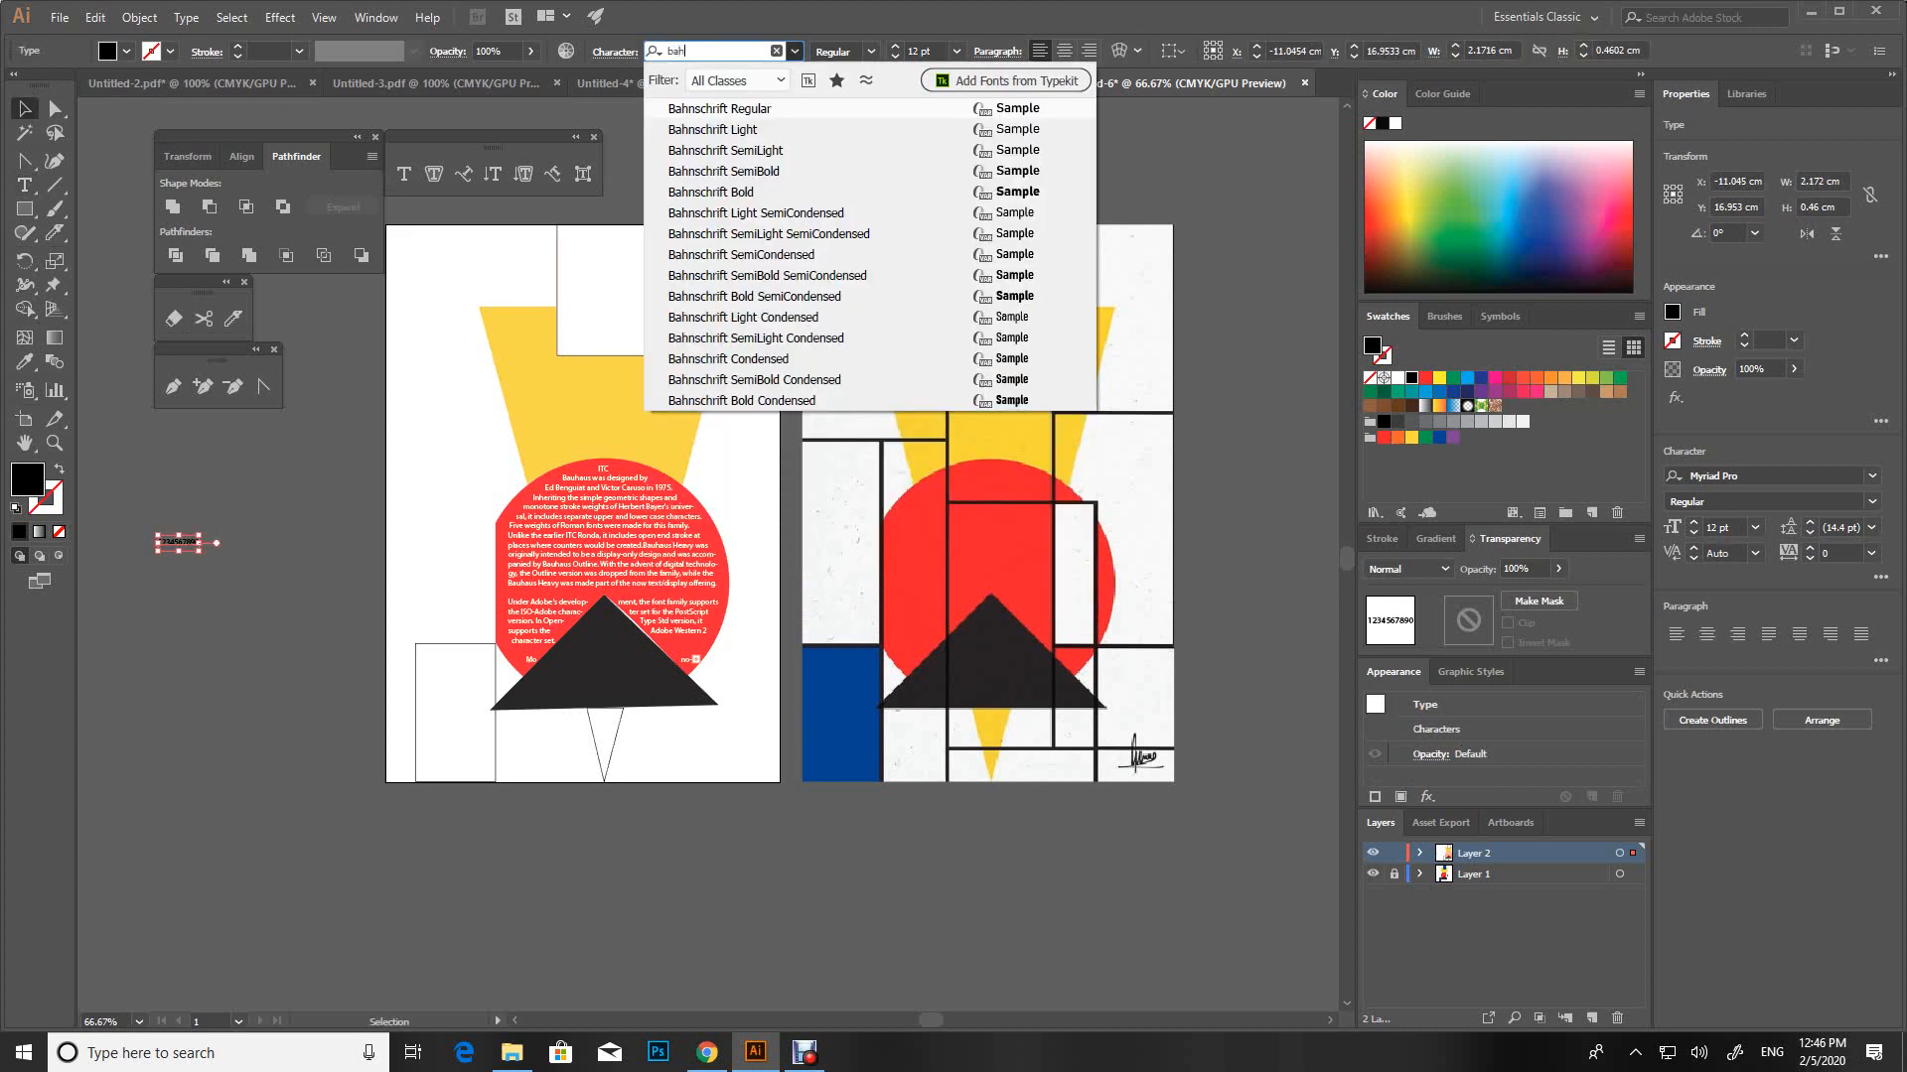
text(a)
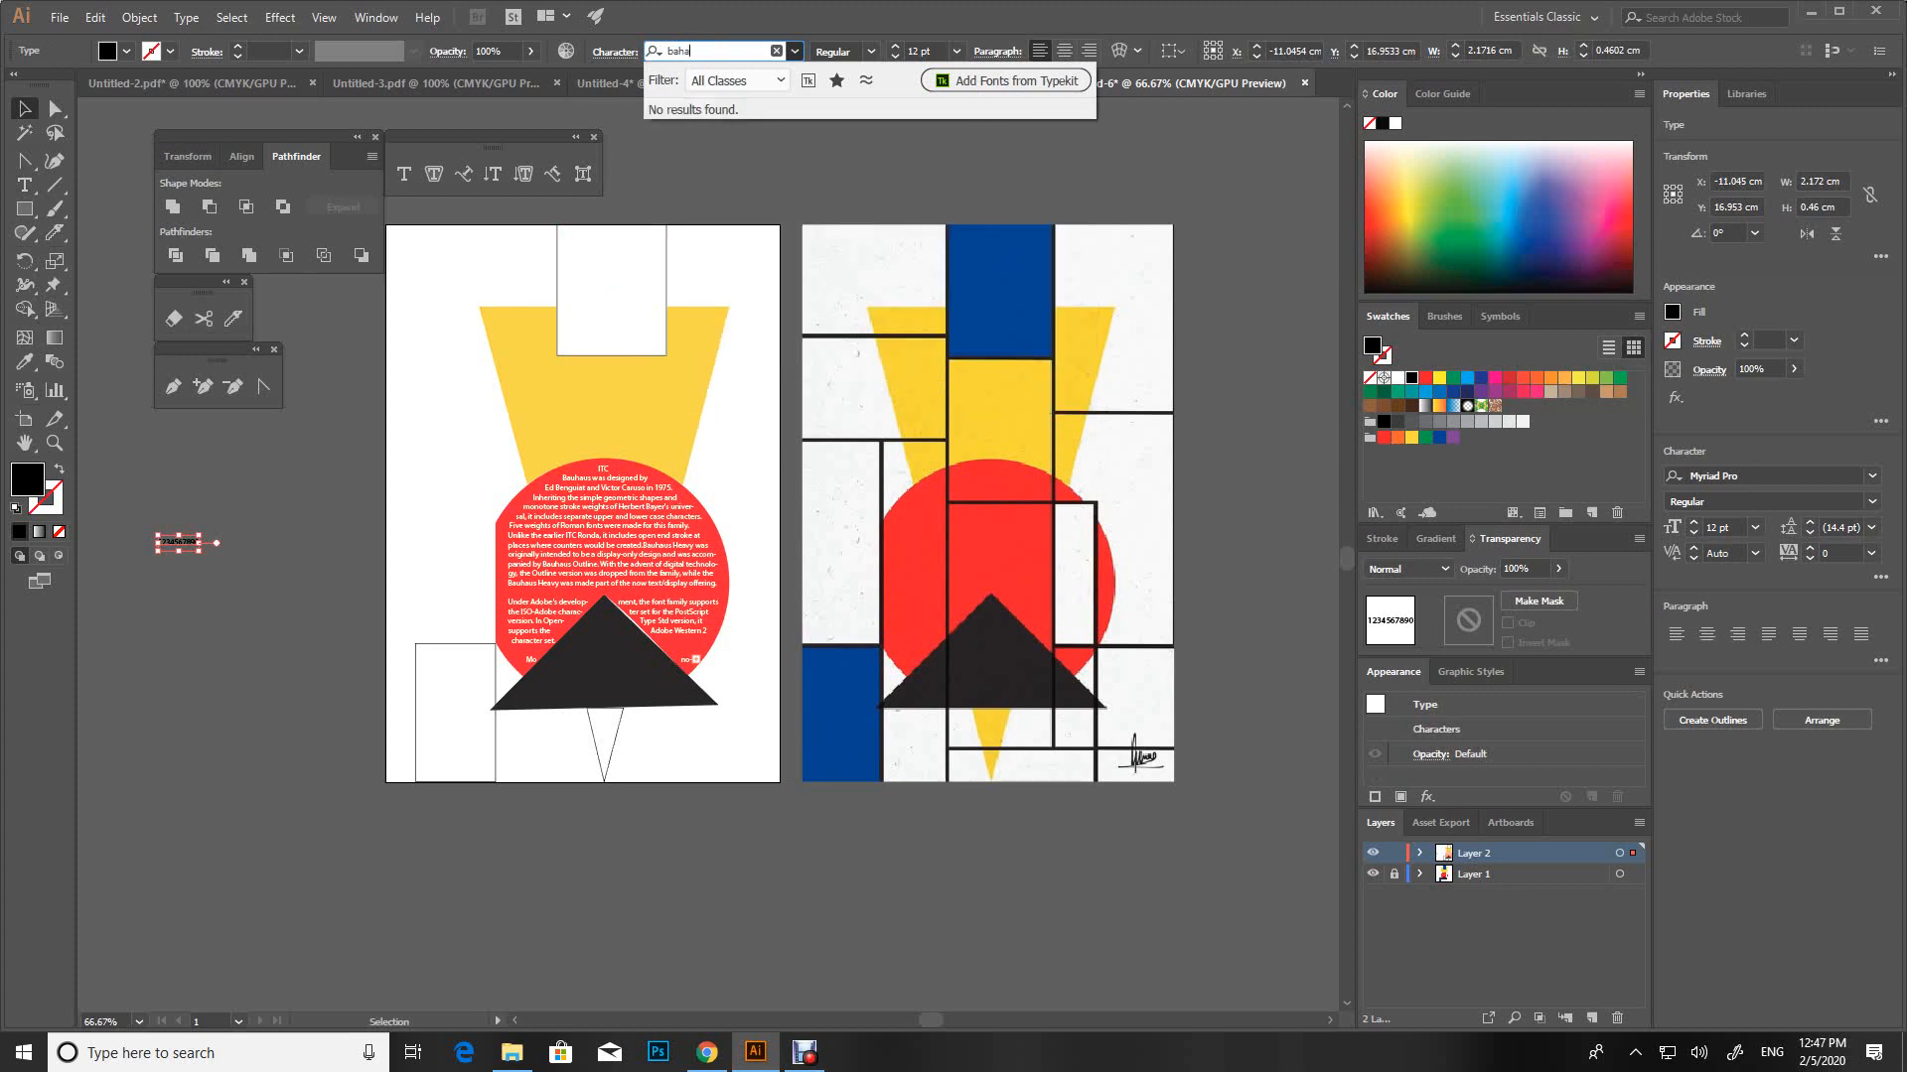
key(BackSpace)
key(BackSpace)
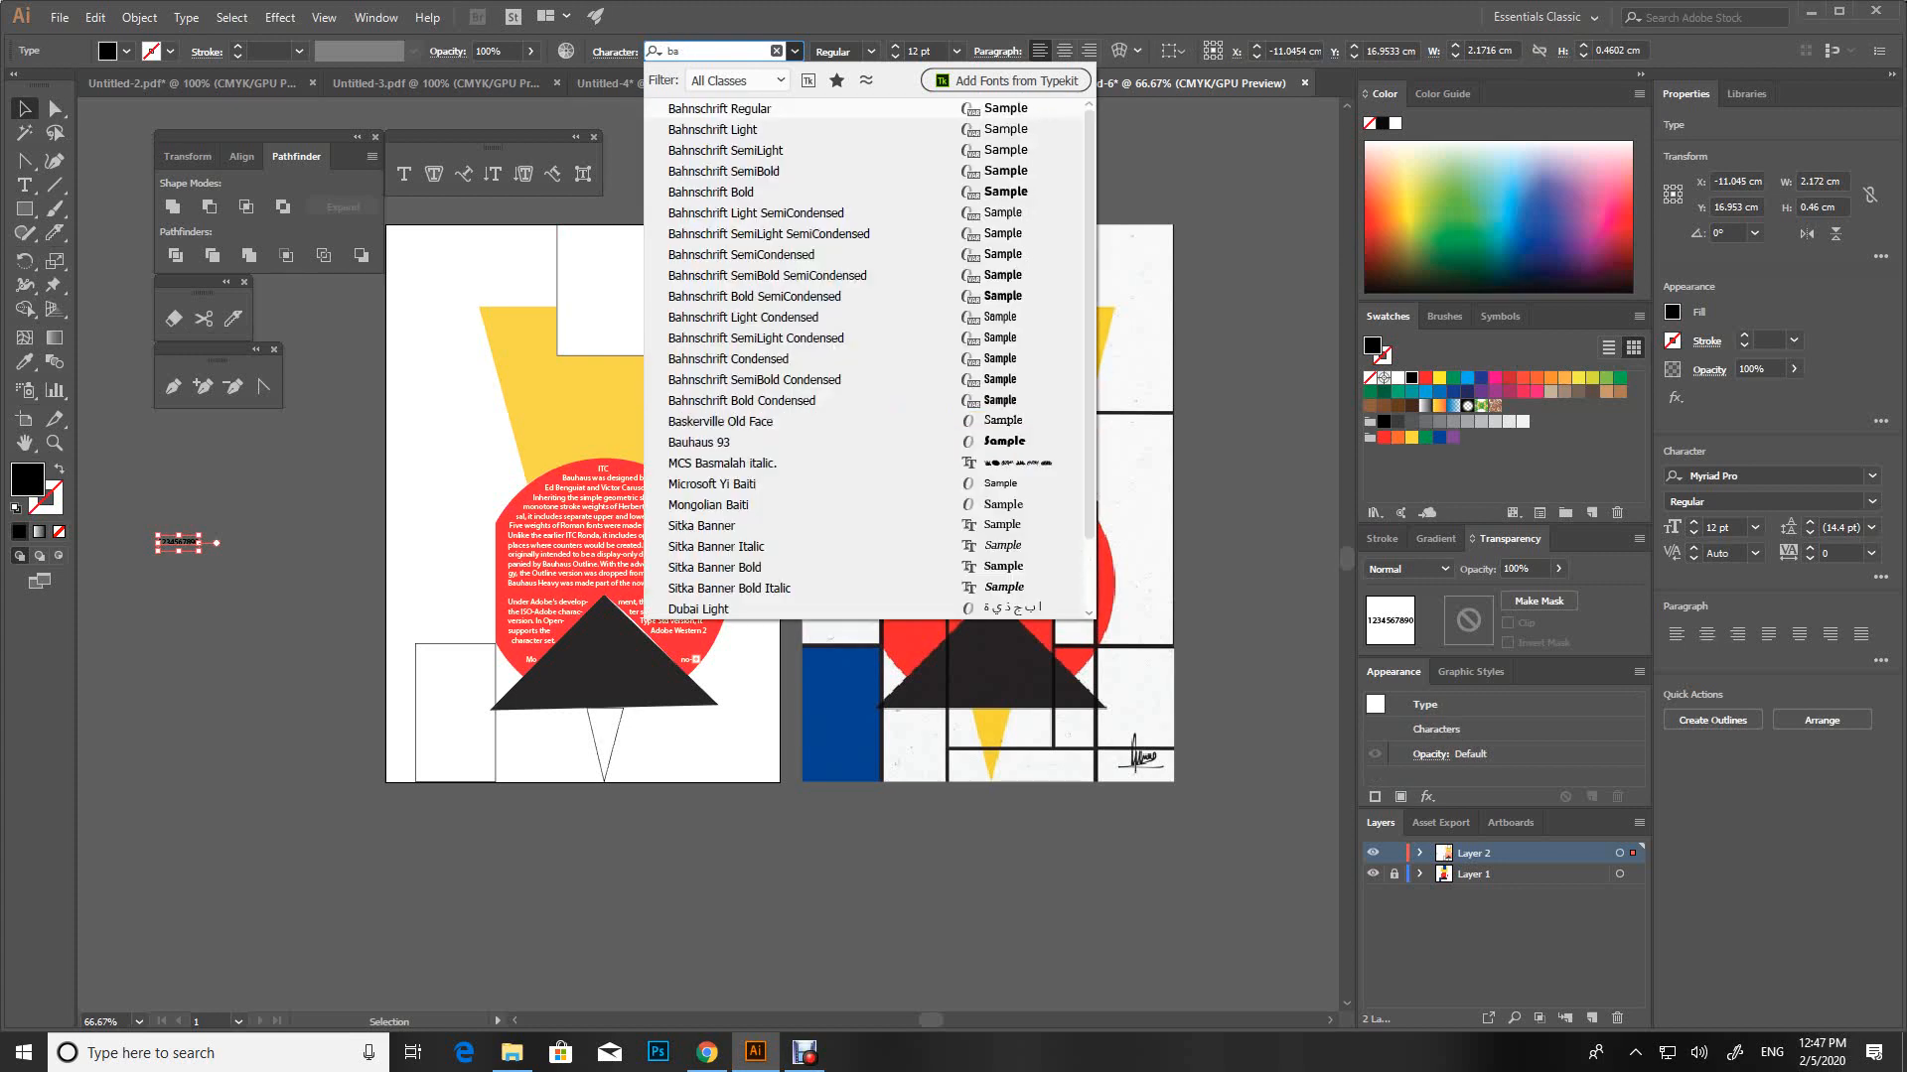
text(u)
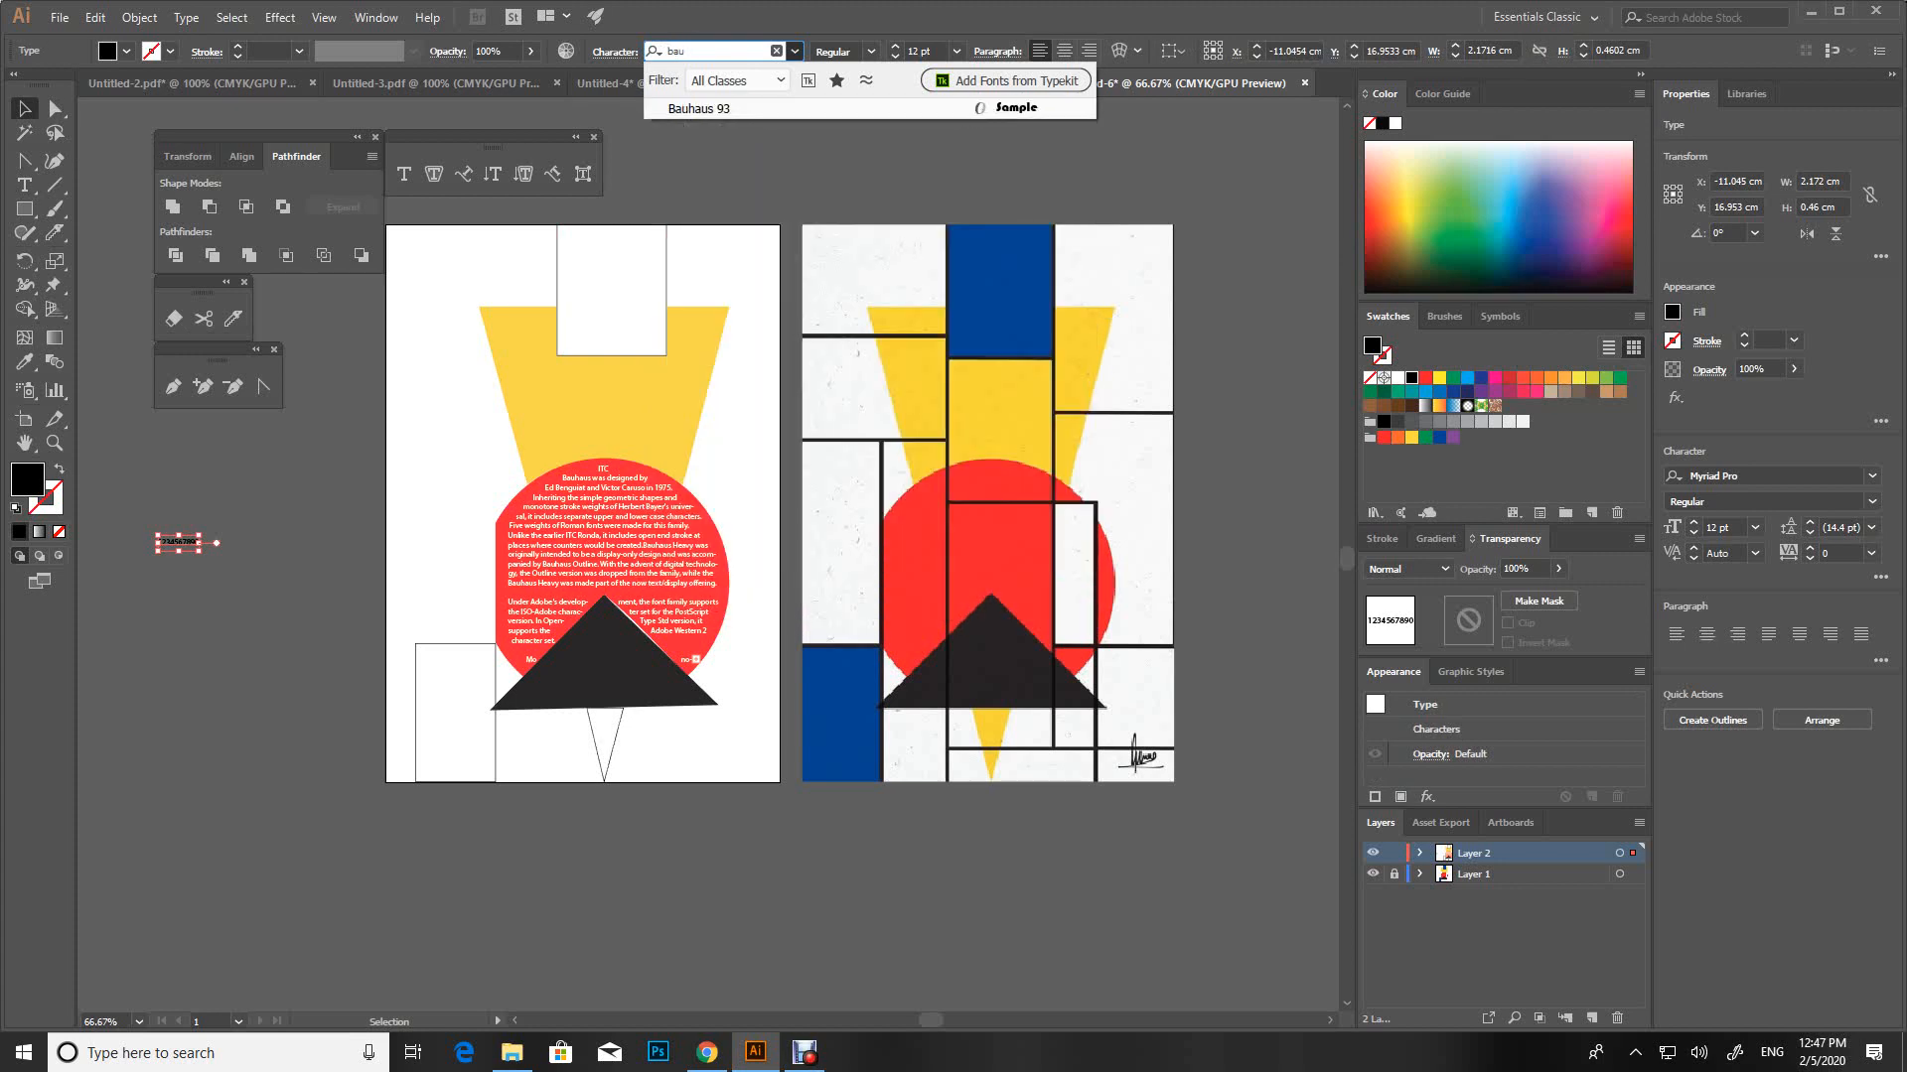
click(699, 109)
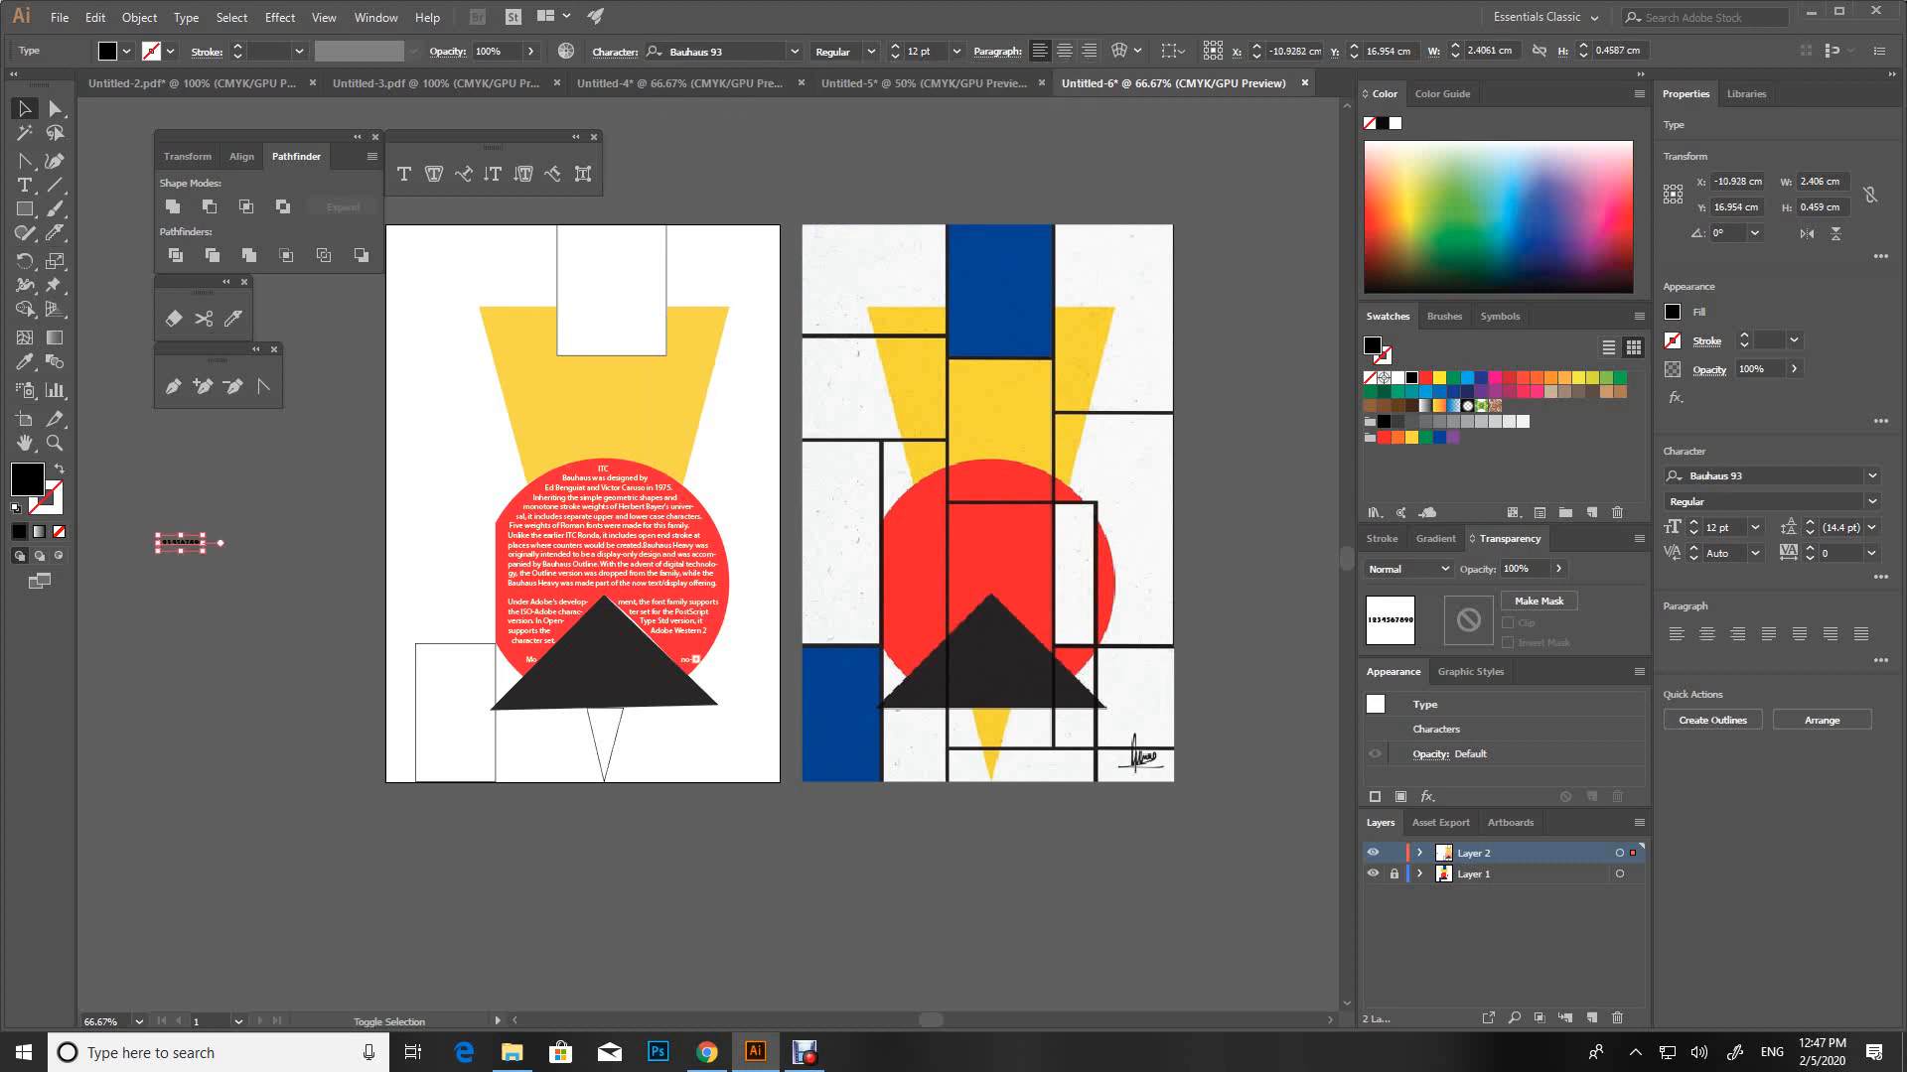
drag(210, 551, 362, 667)
click(362, 671)
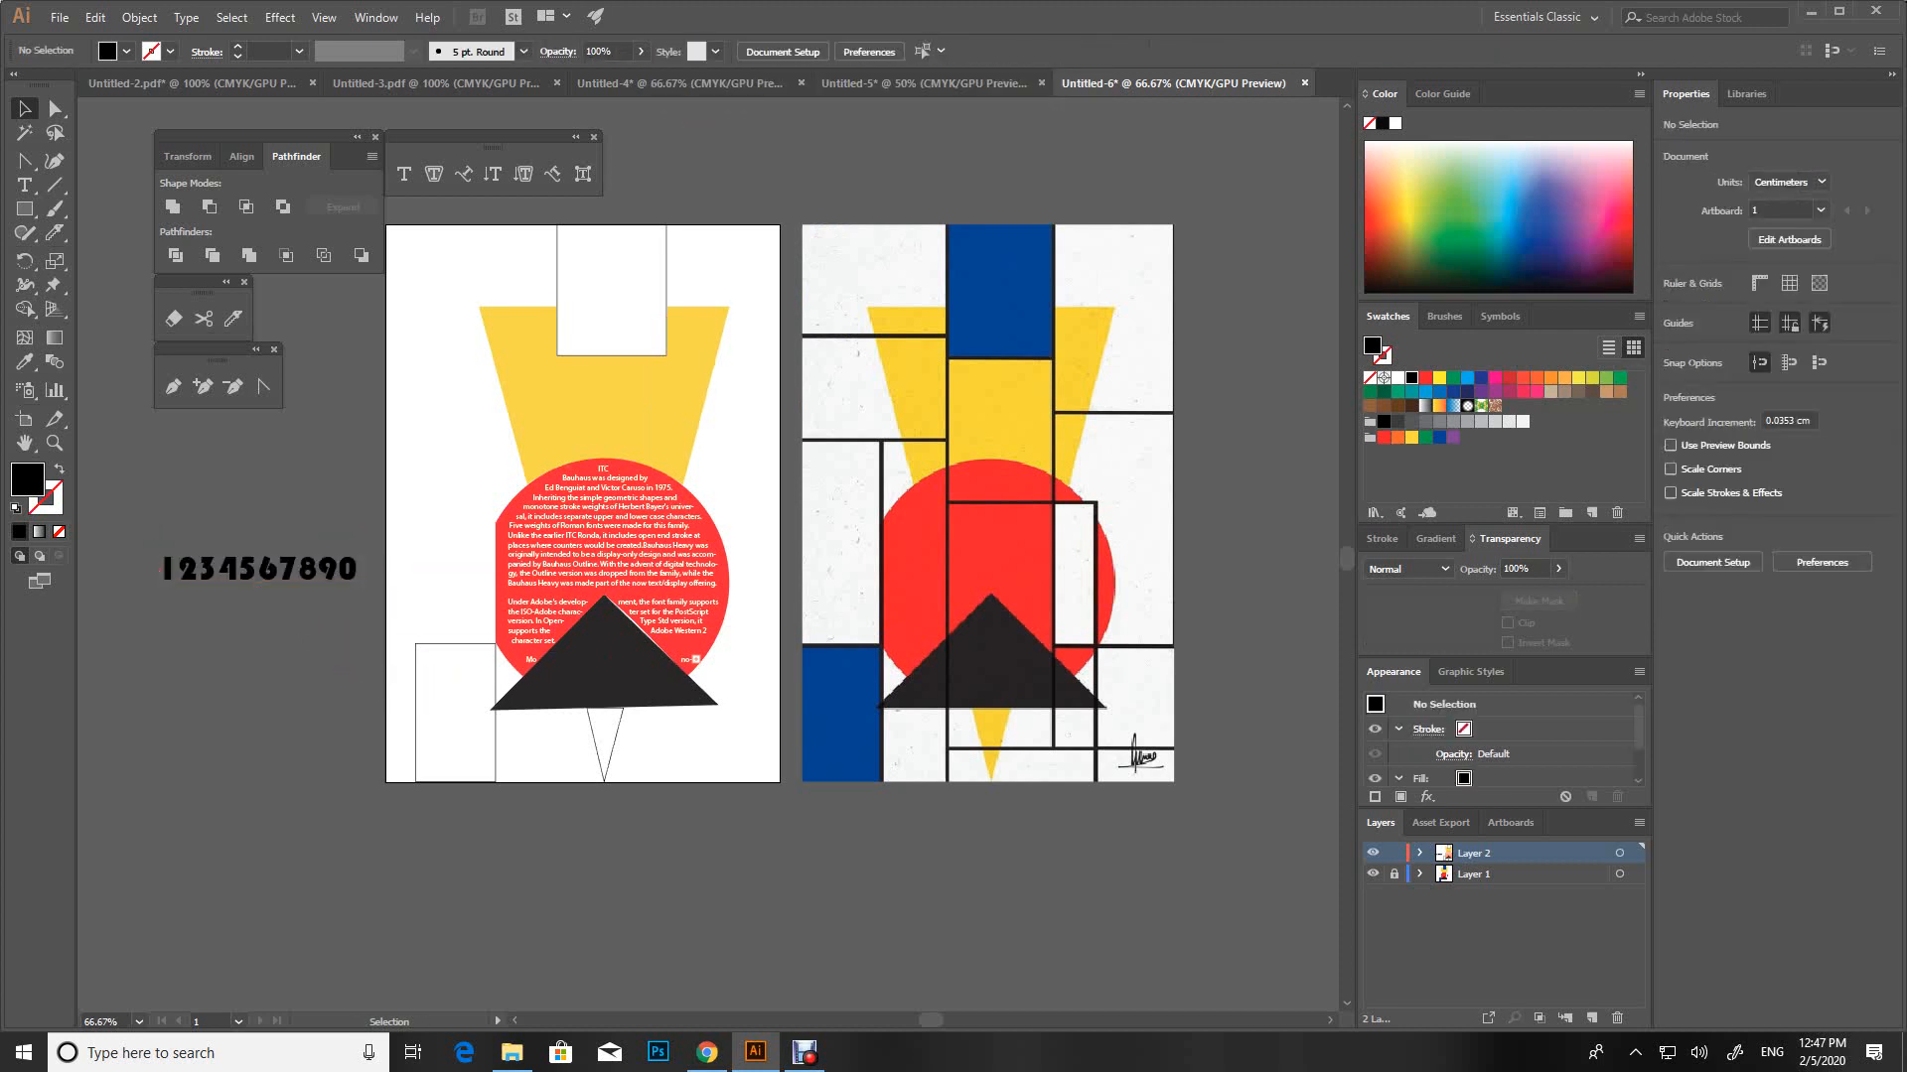
Apply the number text's Bauhaus 93 formatting to the circle text by sampling it with the Eyedropper
click(563, 477)
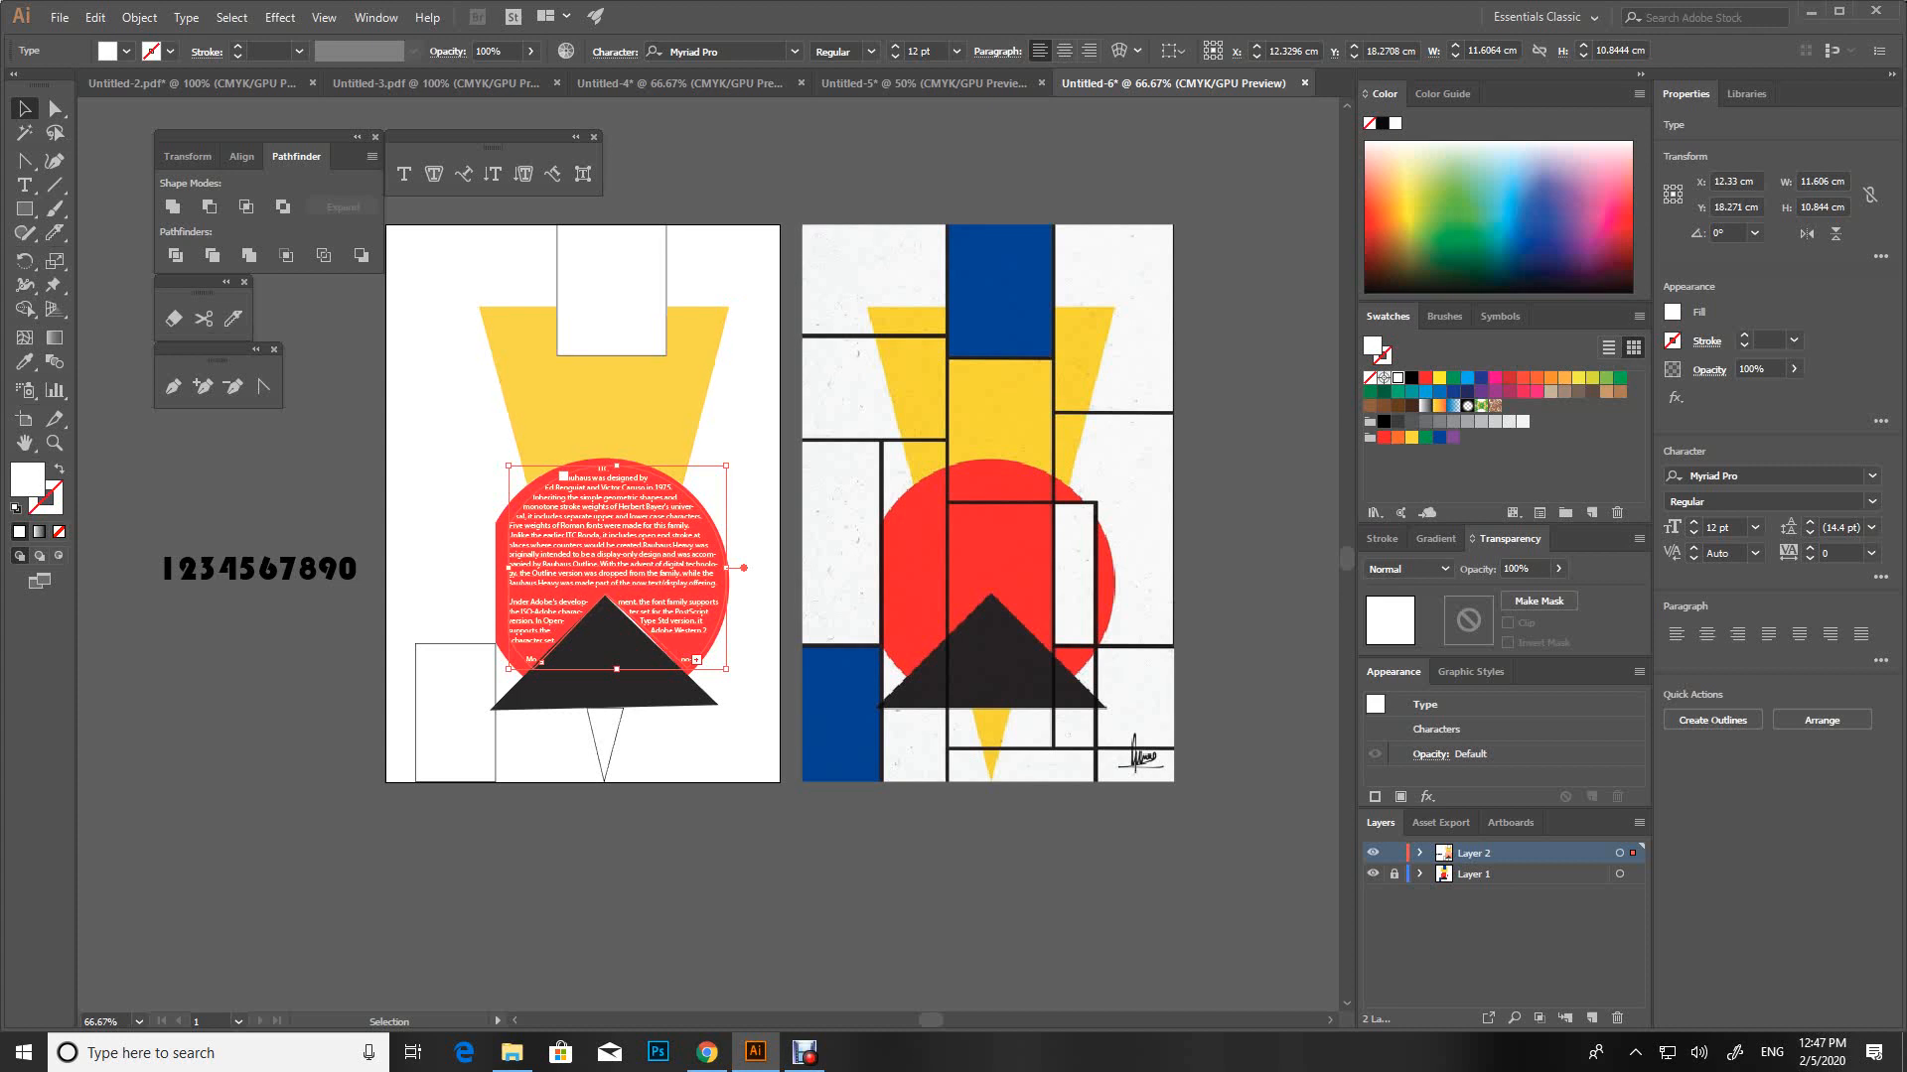
click(27, 365)
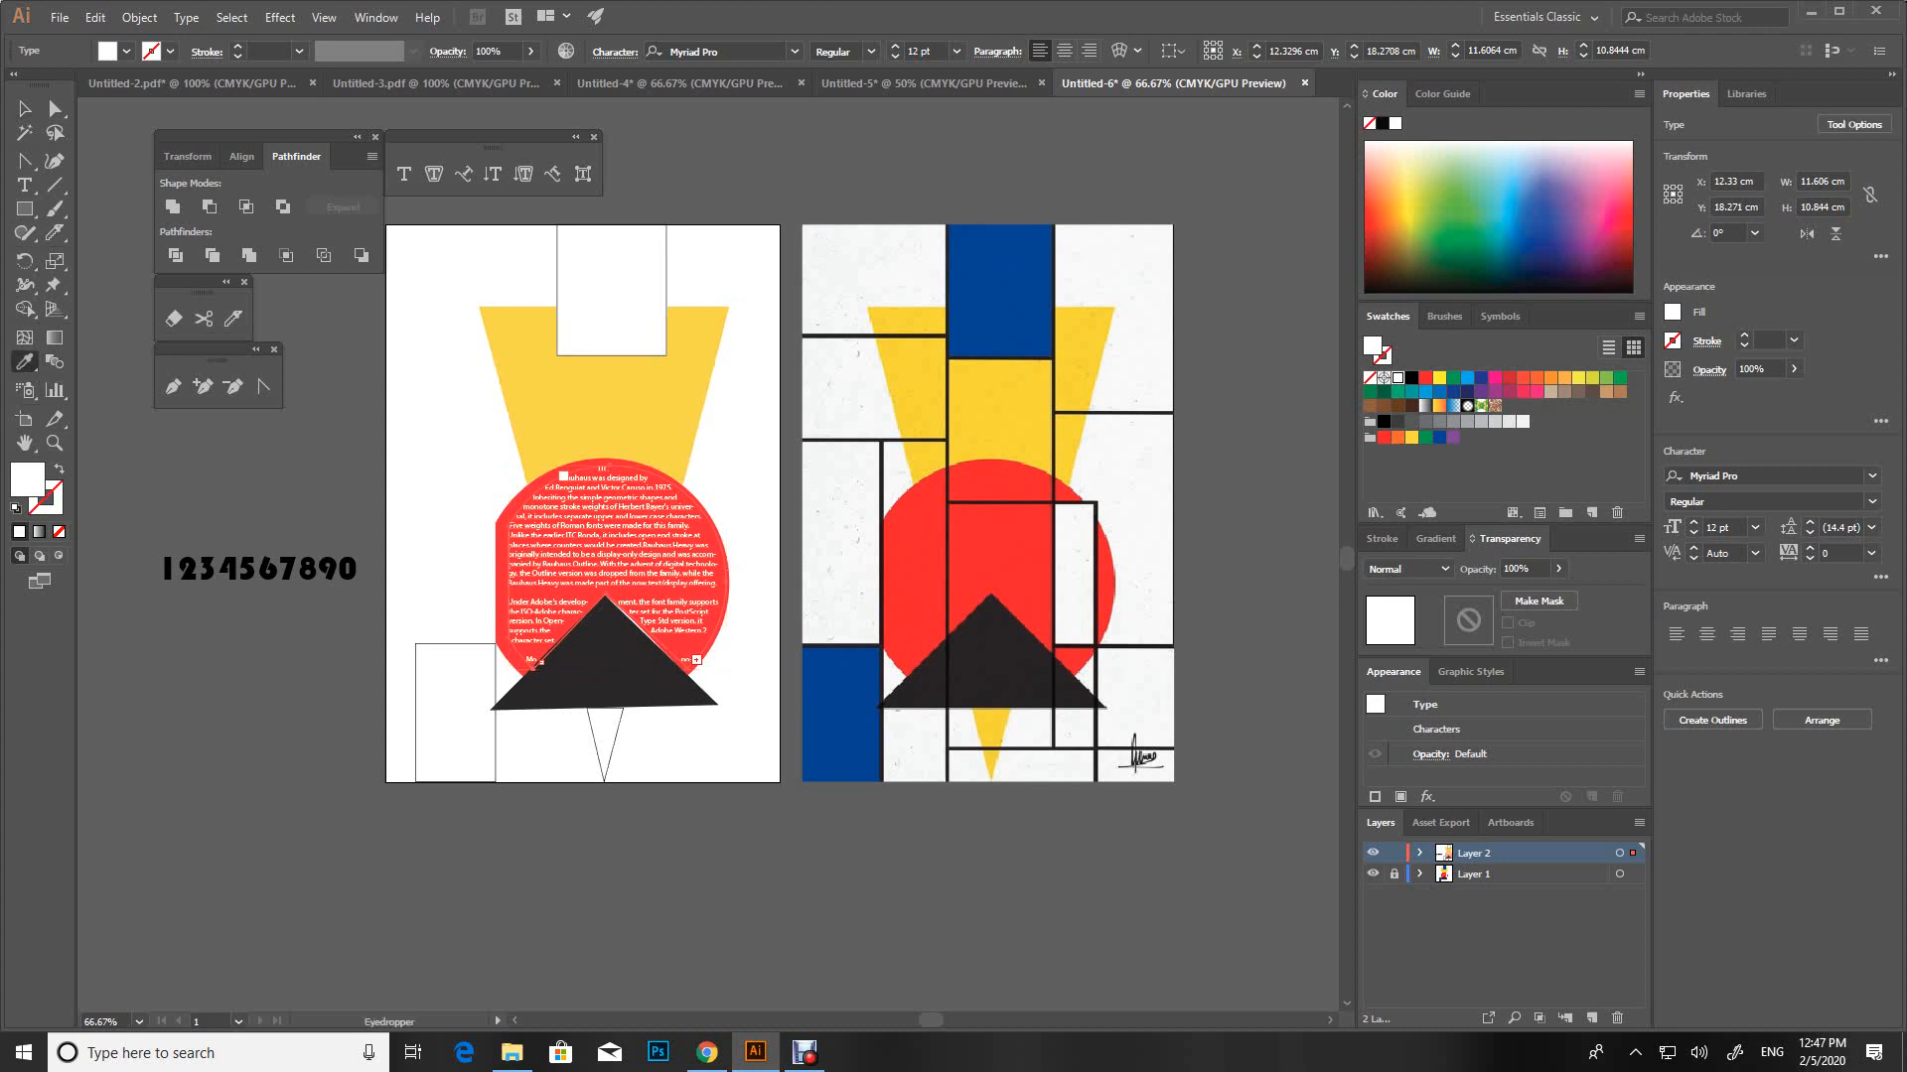
click(259, 568)
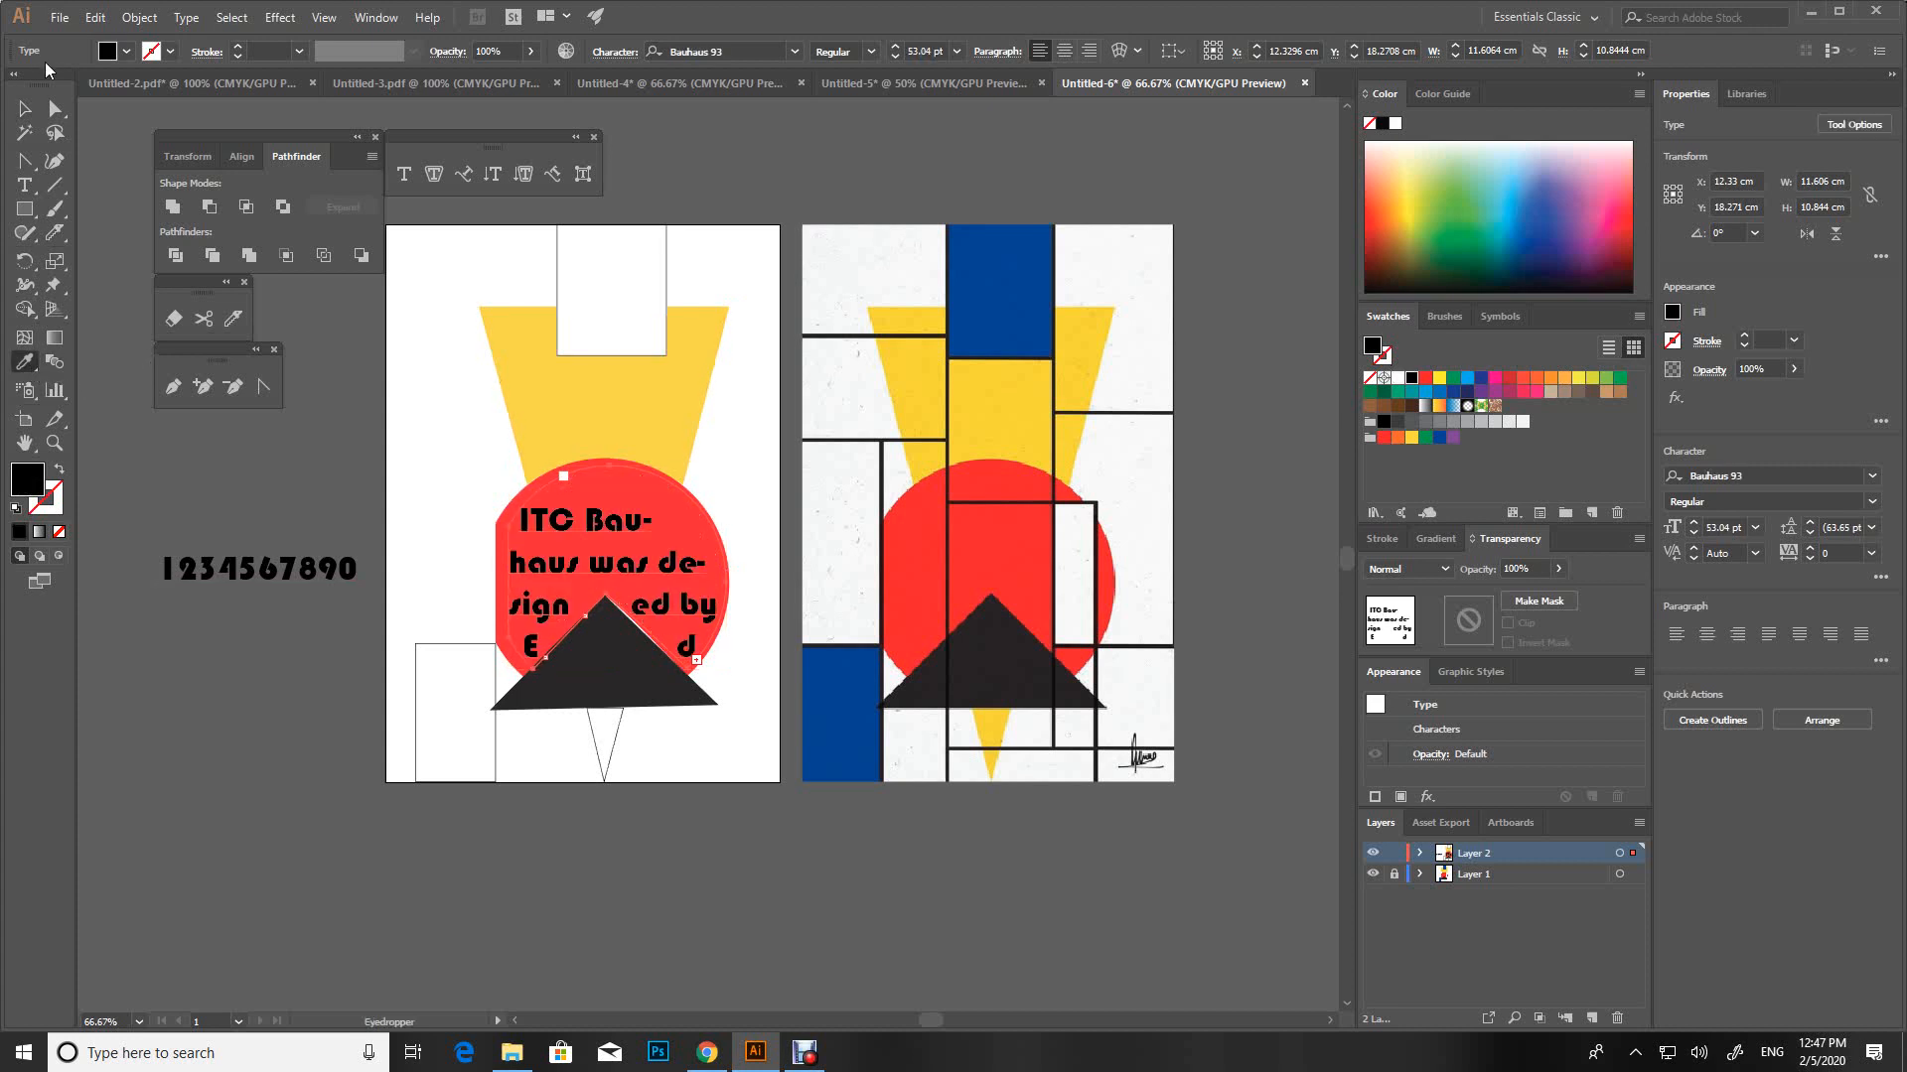
click(23, 109)
Set the circle text's font size to 11 pt, color it white and deselect it
double_click(918, 52)
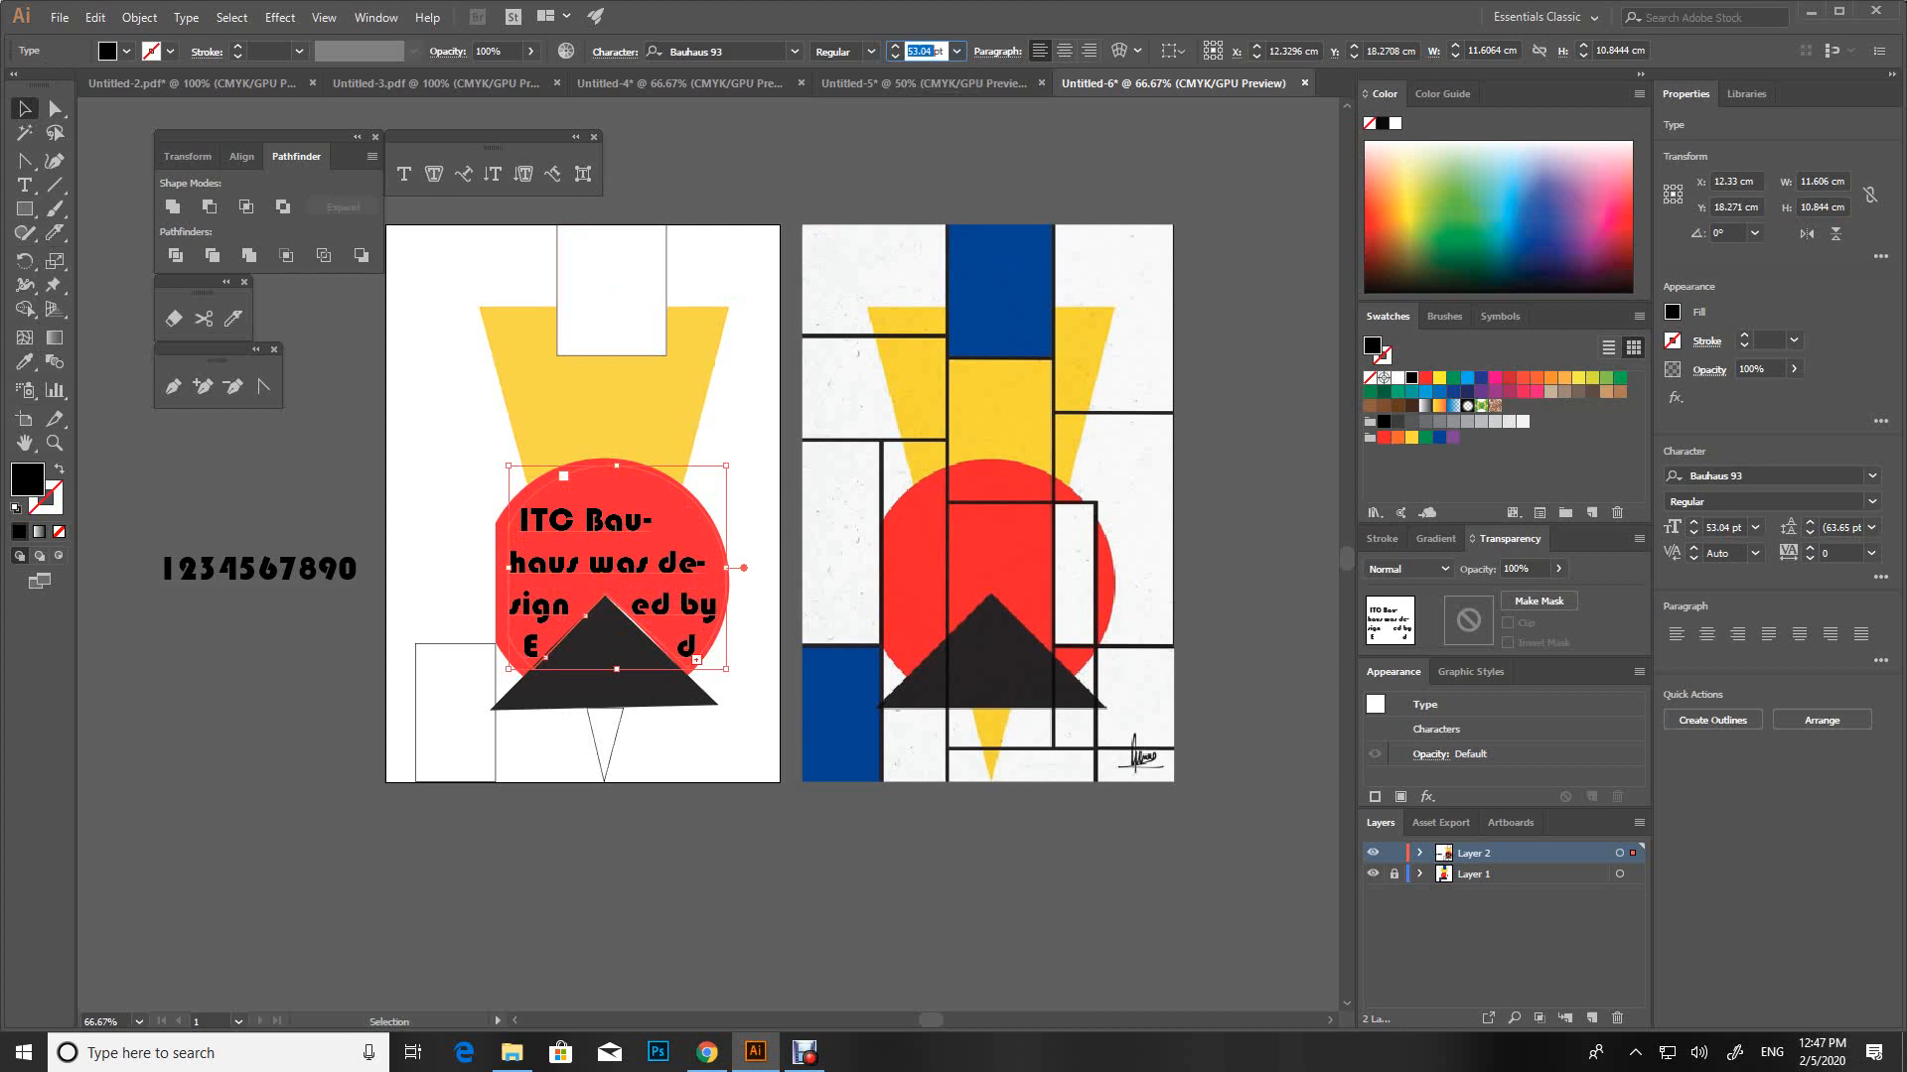
text(10)
key(Return)
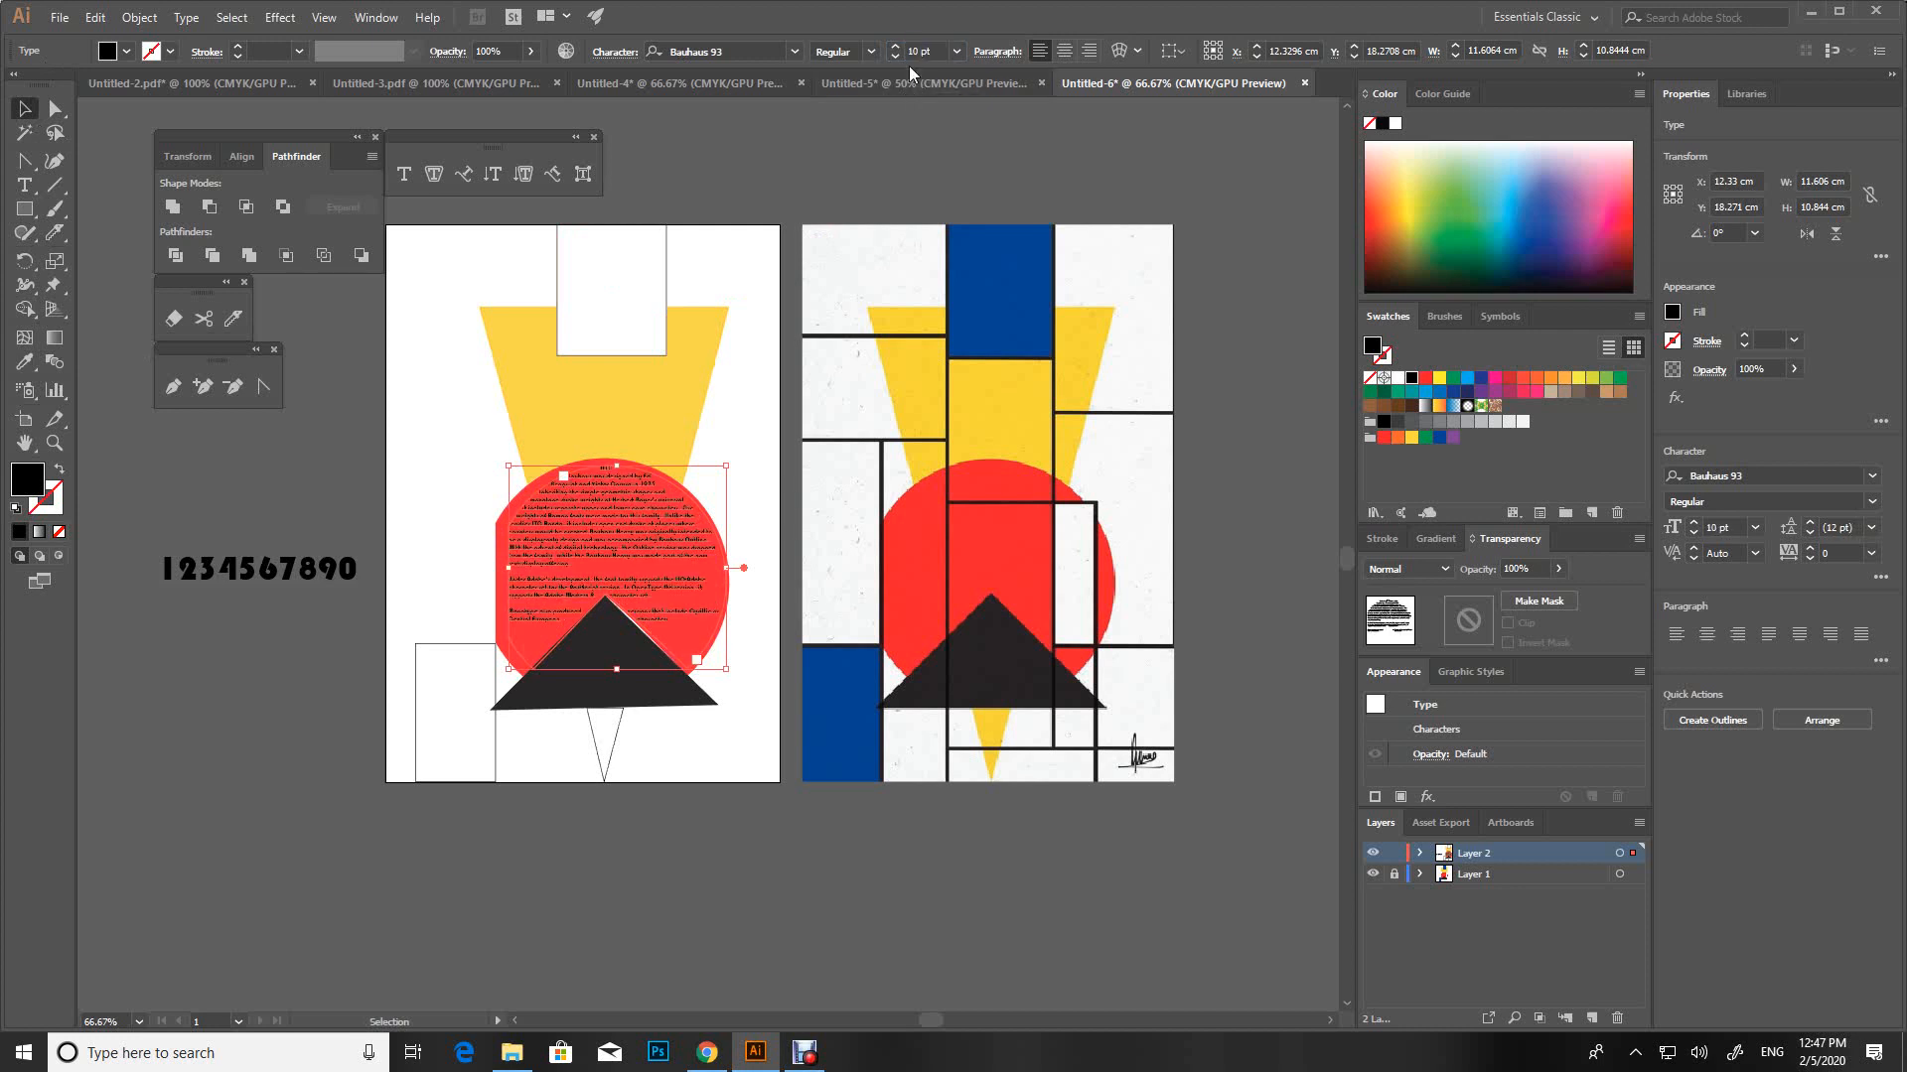
click(895, 47)
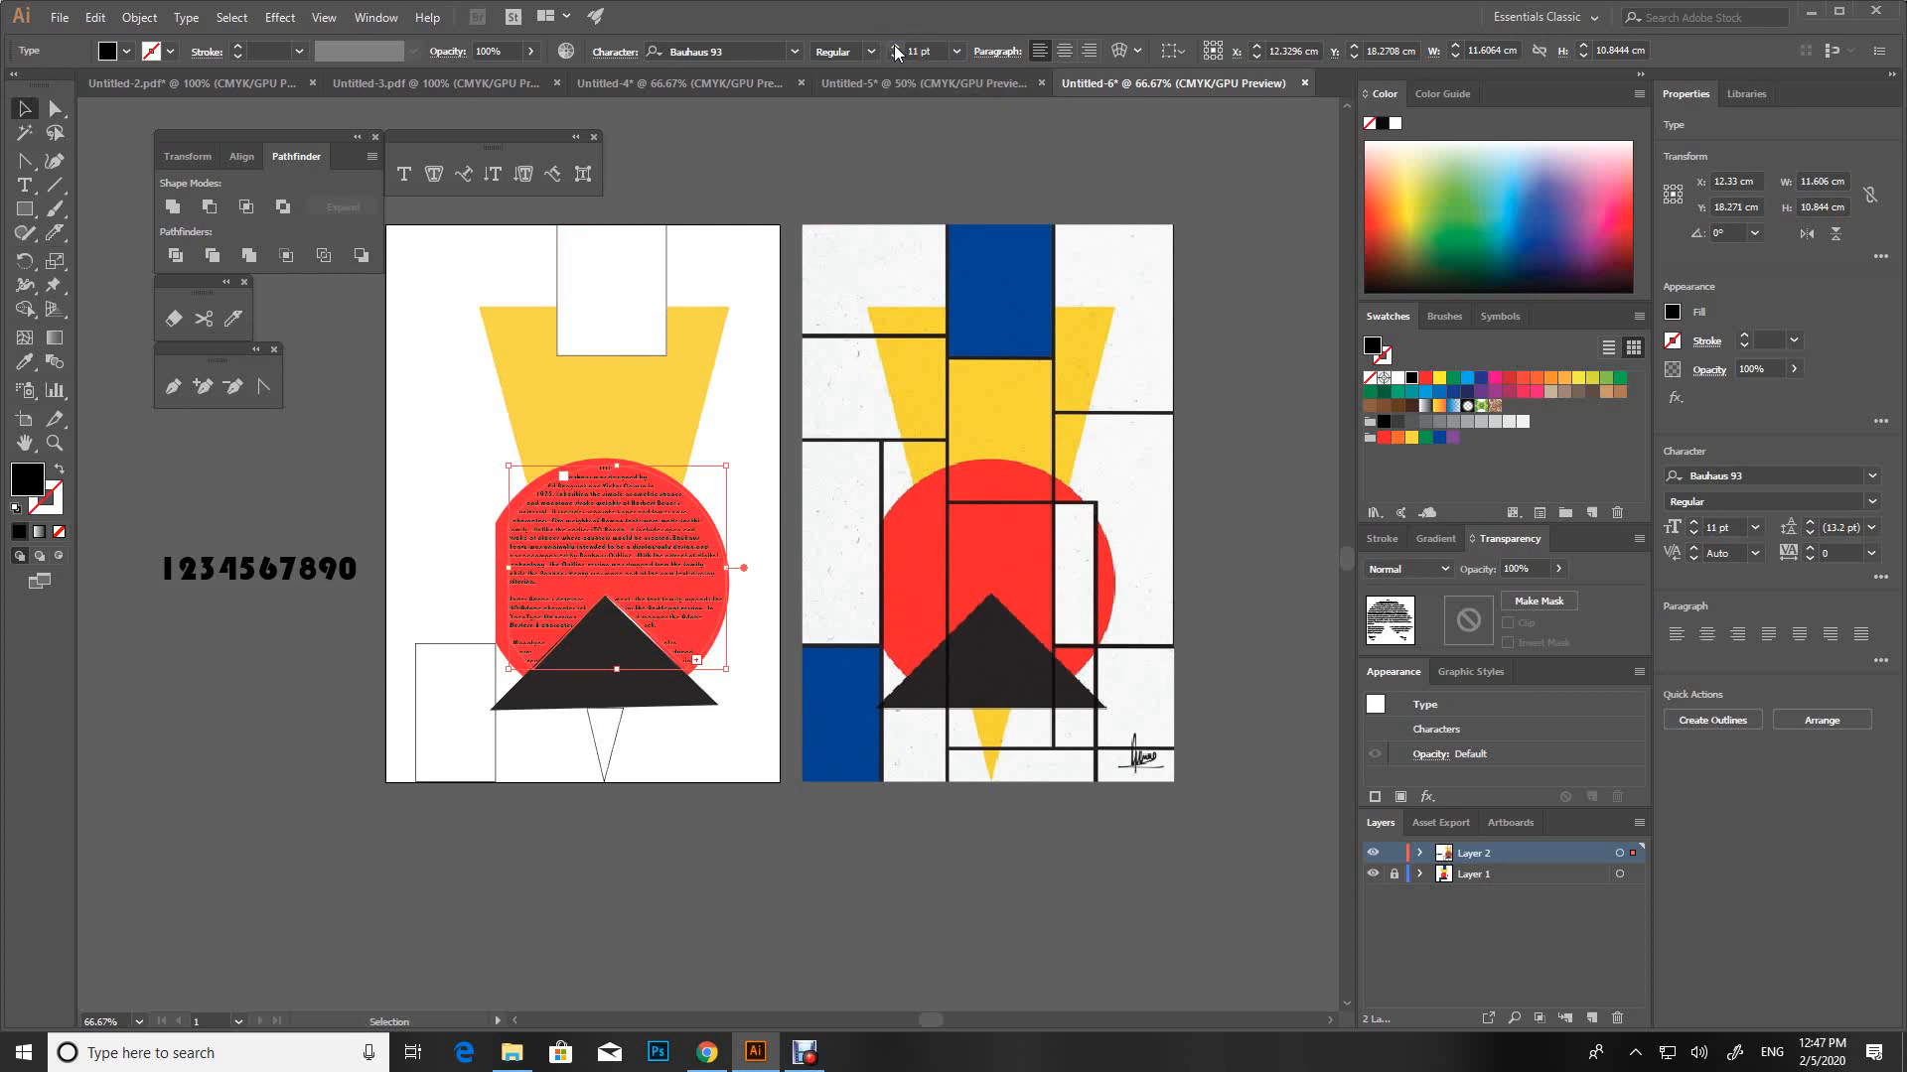
click(1397, 378)
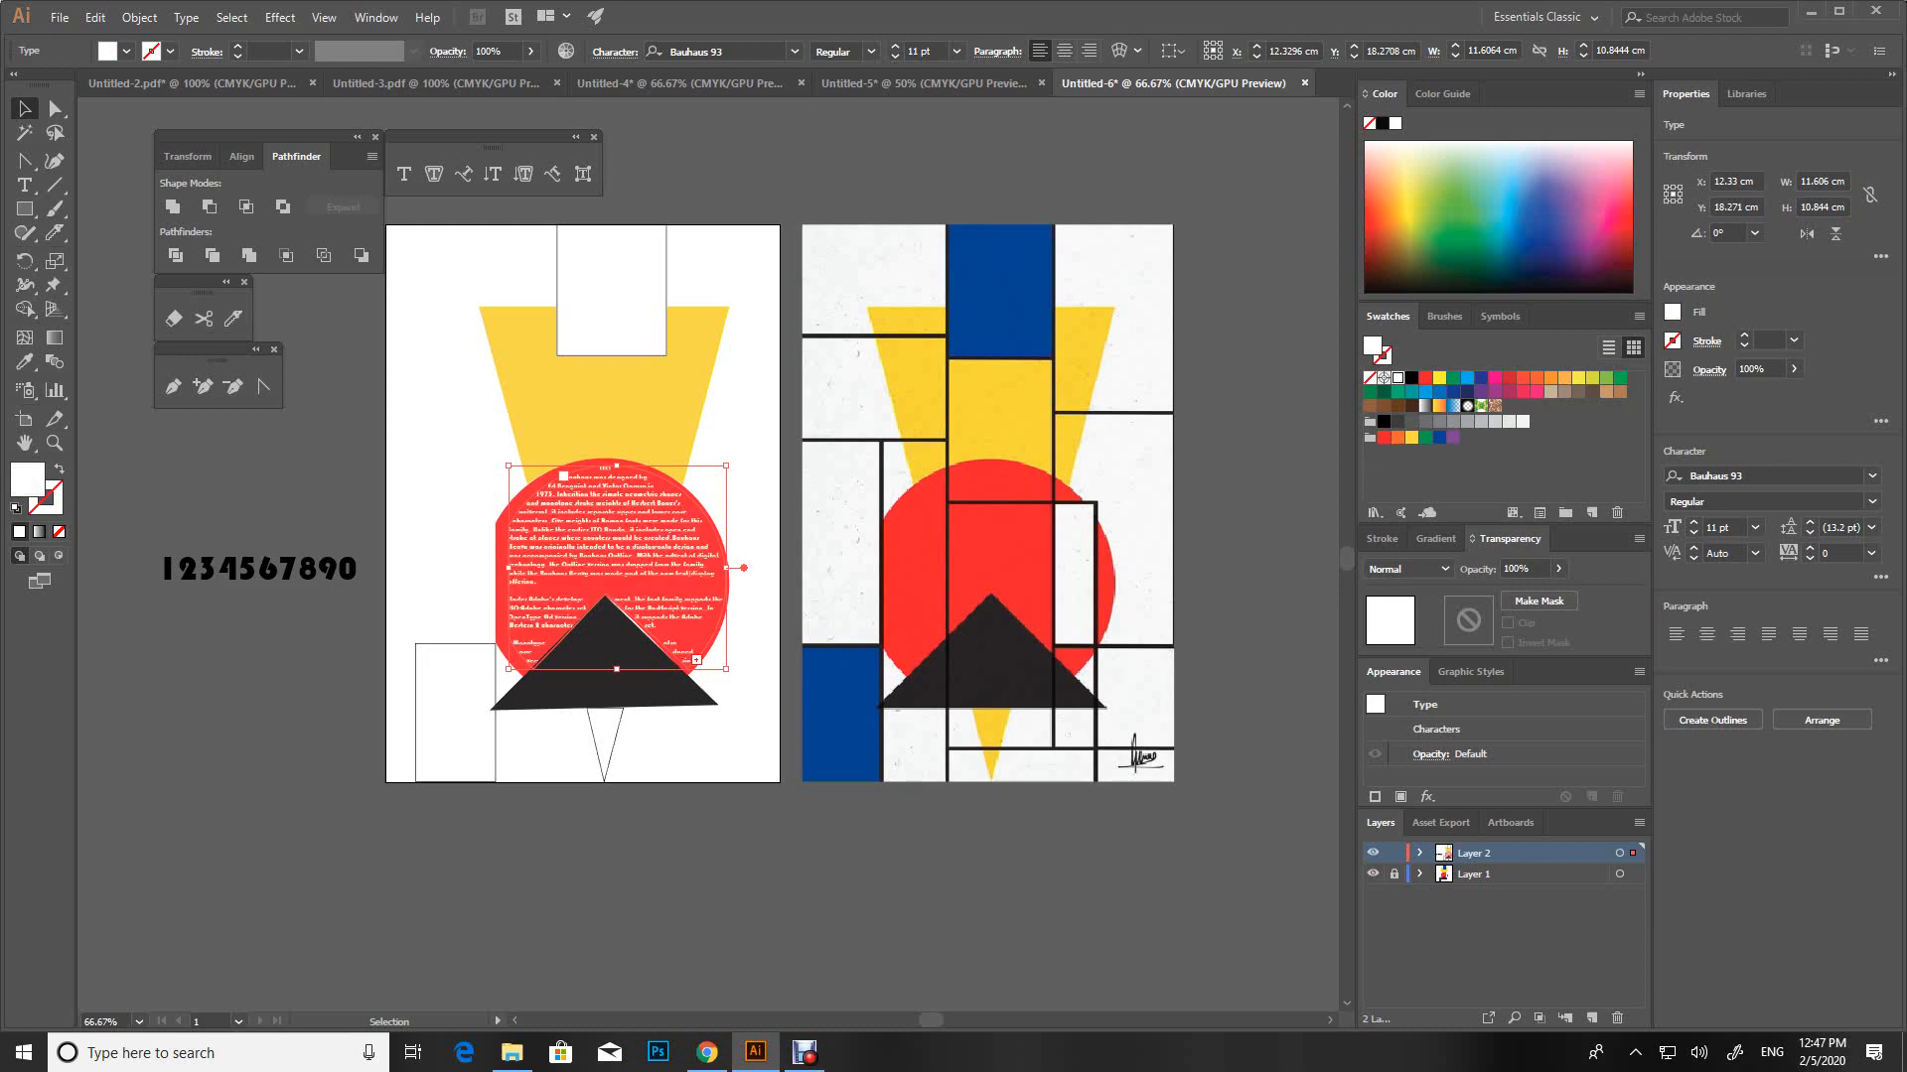
key(ctrl+shift+a)
Delete the line breaks before "Under Adobe's development" to join it to the paragraph ending in "offering.", and leave text editing
key(ctrl+plus)
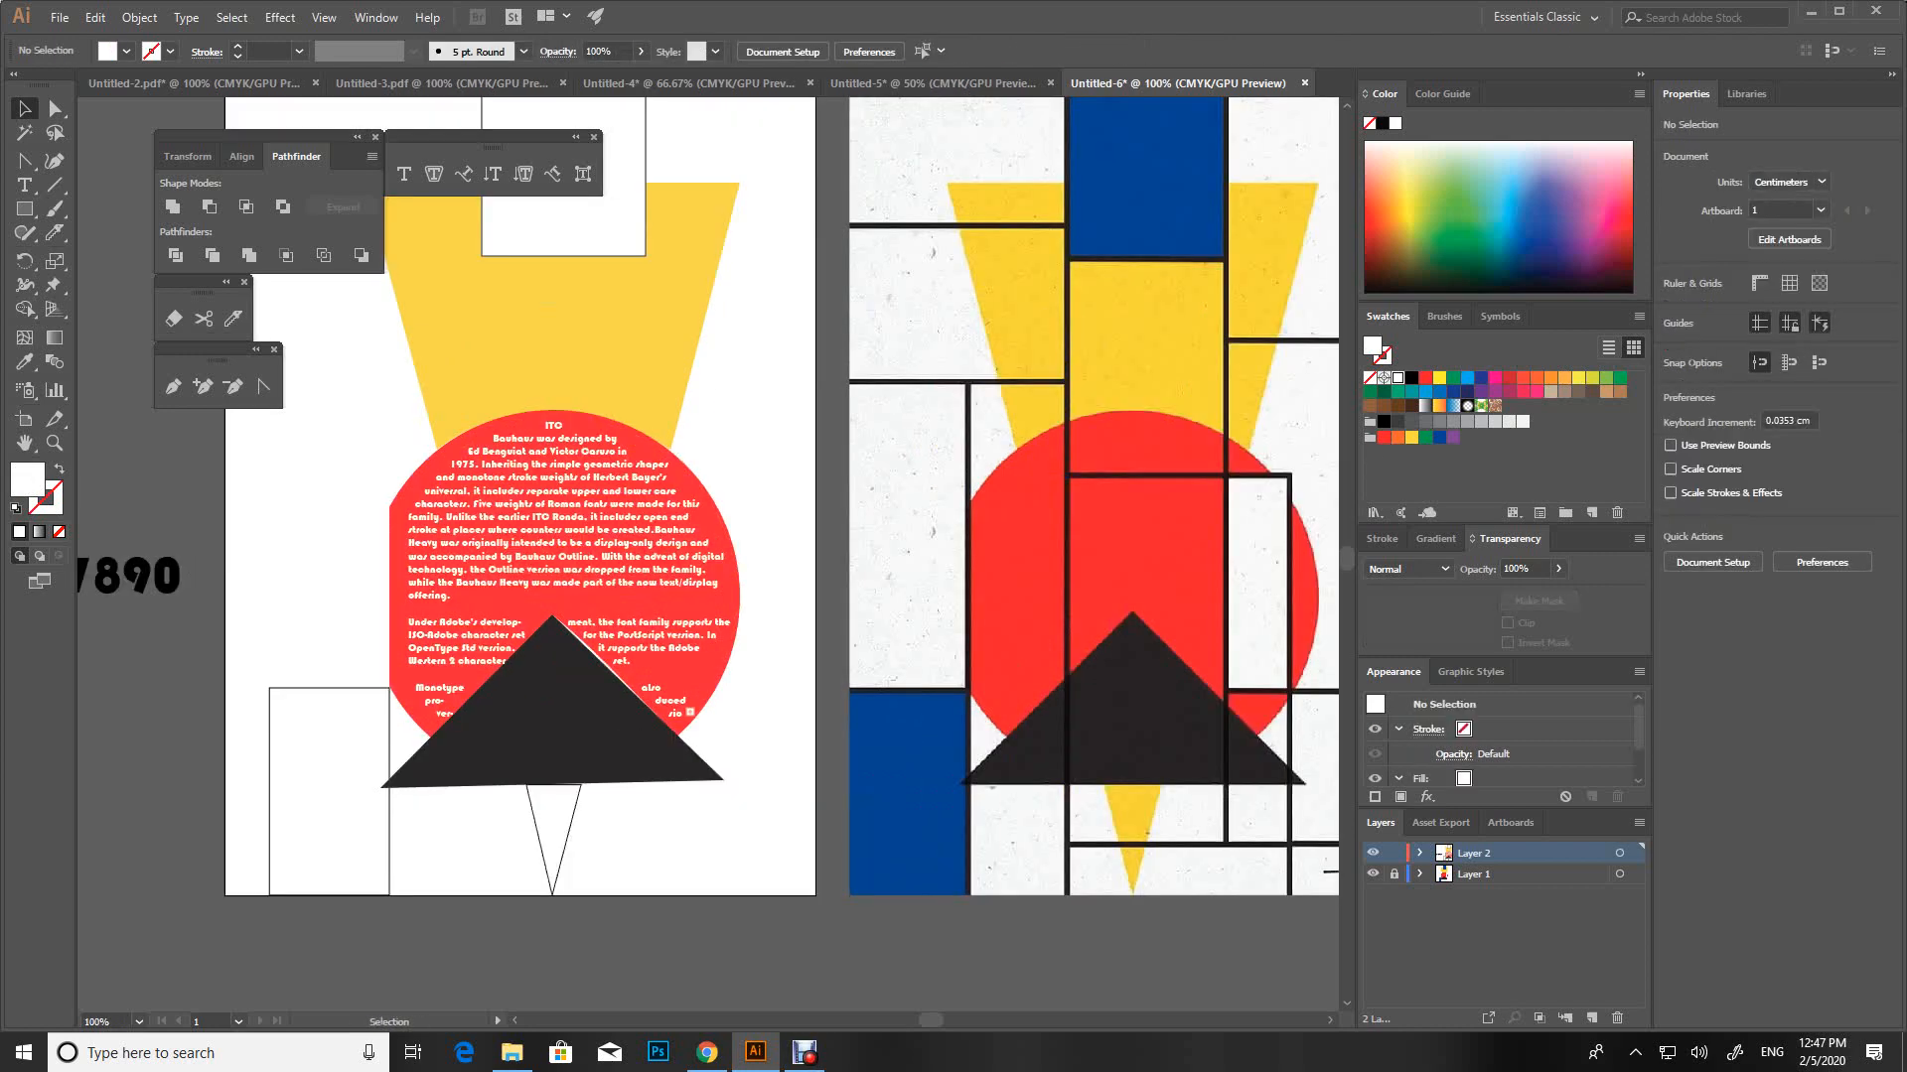
drag(635, 556, 735, 538)
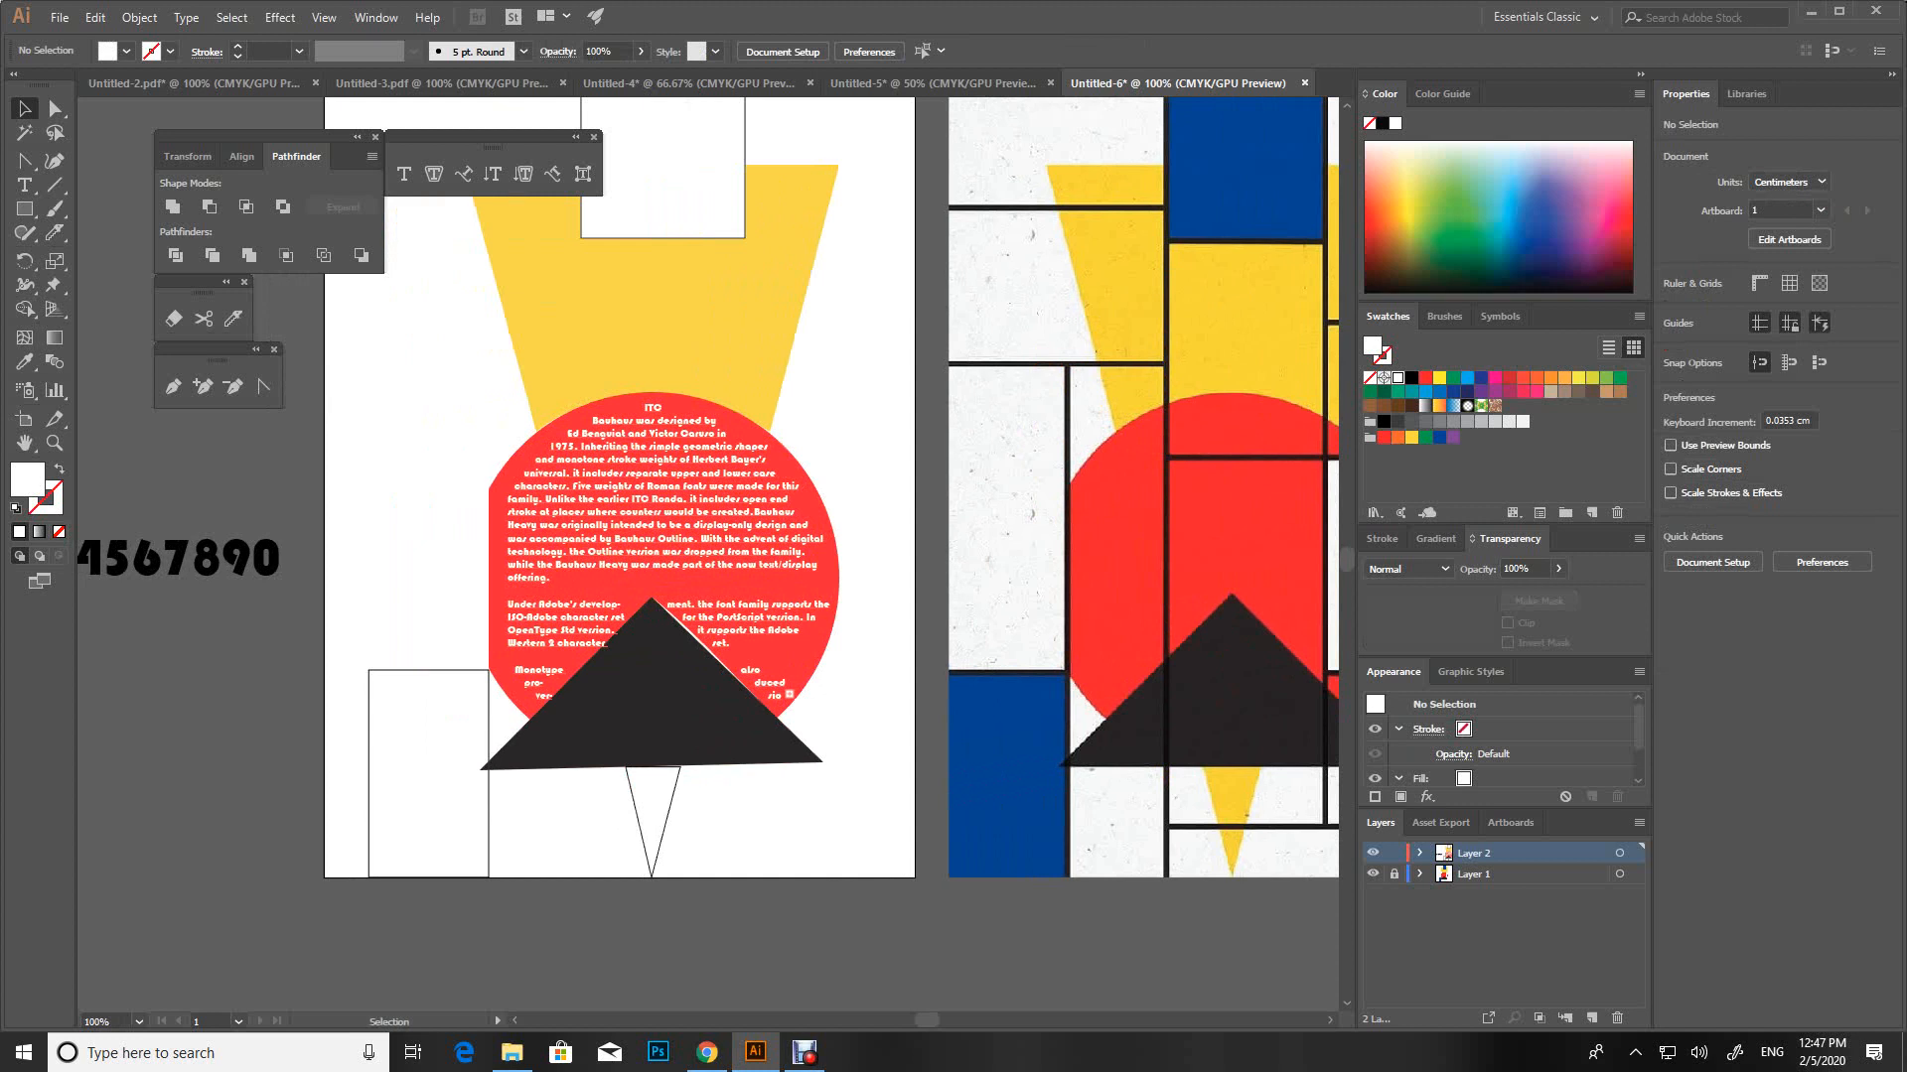
double_click(655, 541)
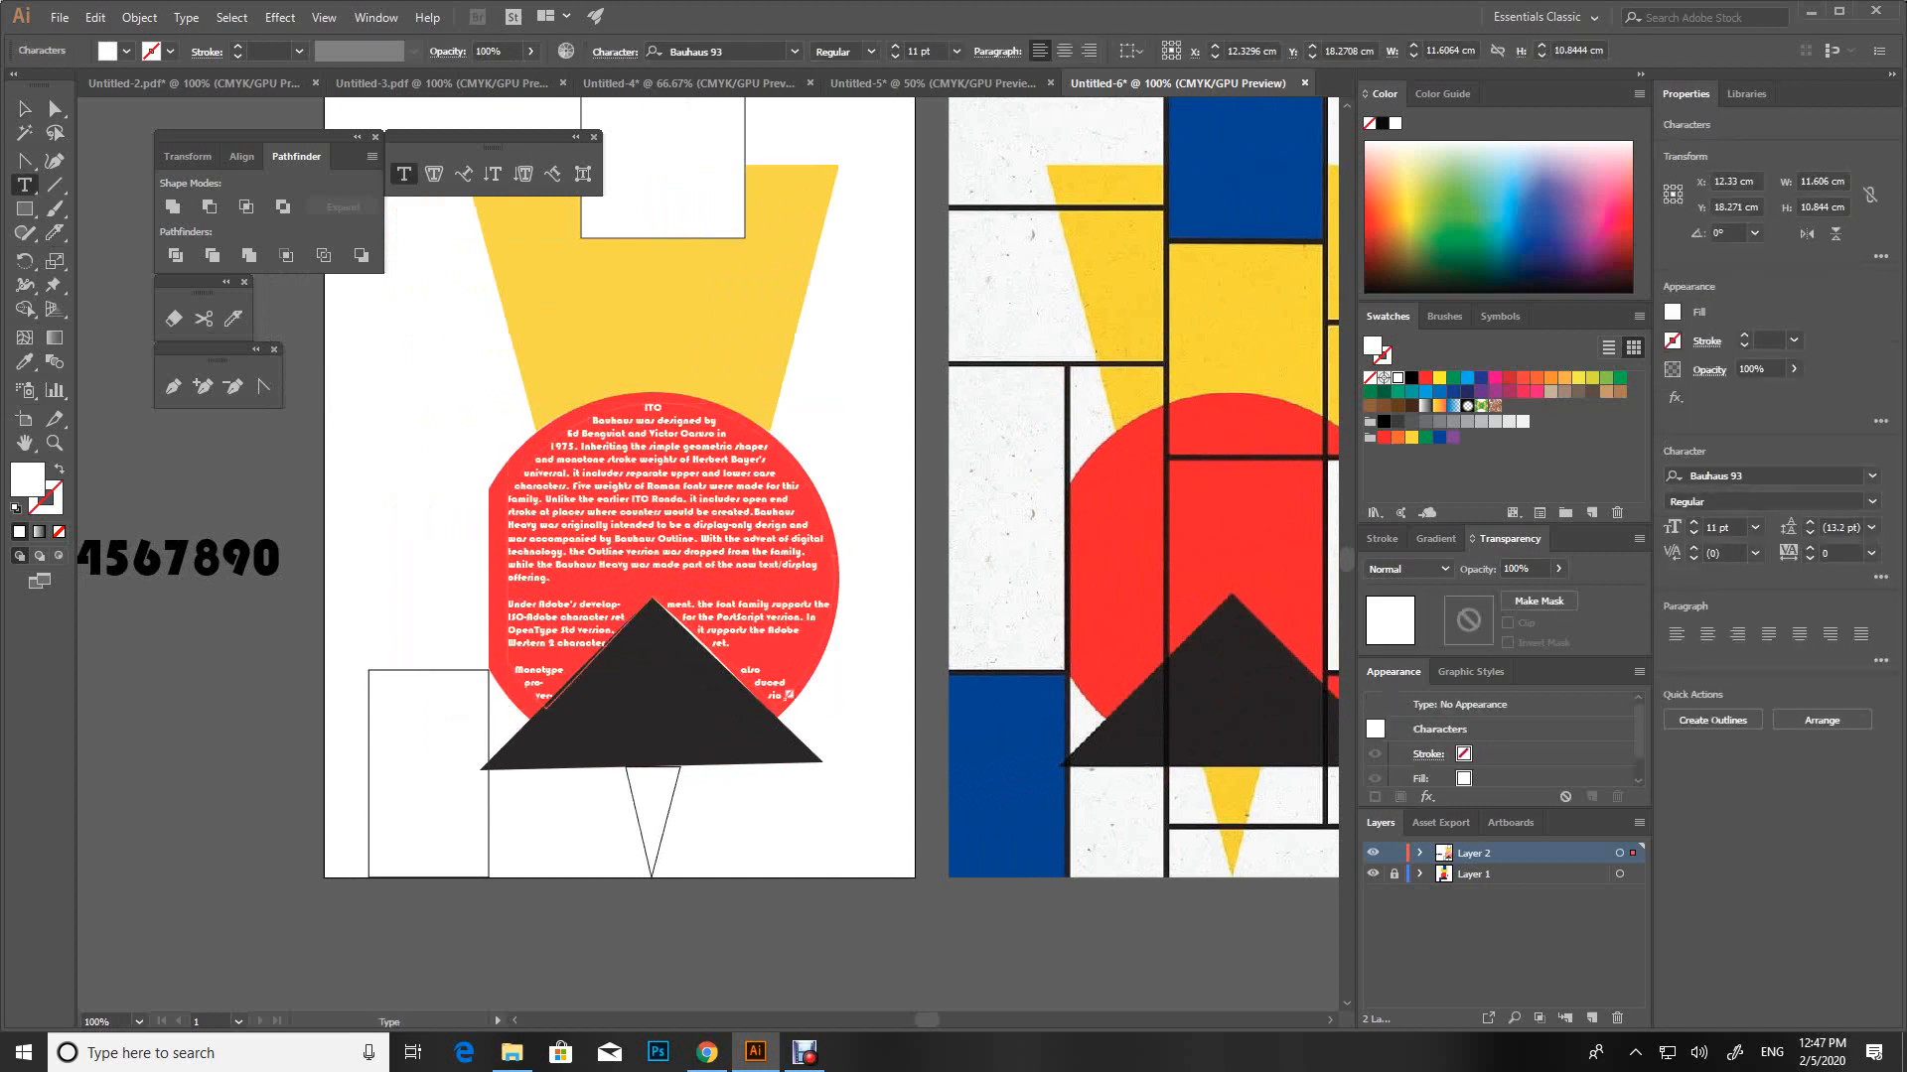
key(BackSpace)
key(BackSpace)
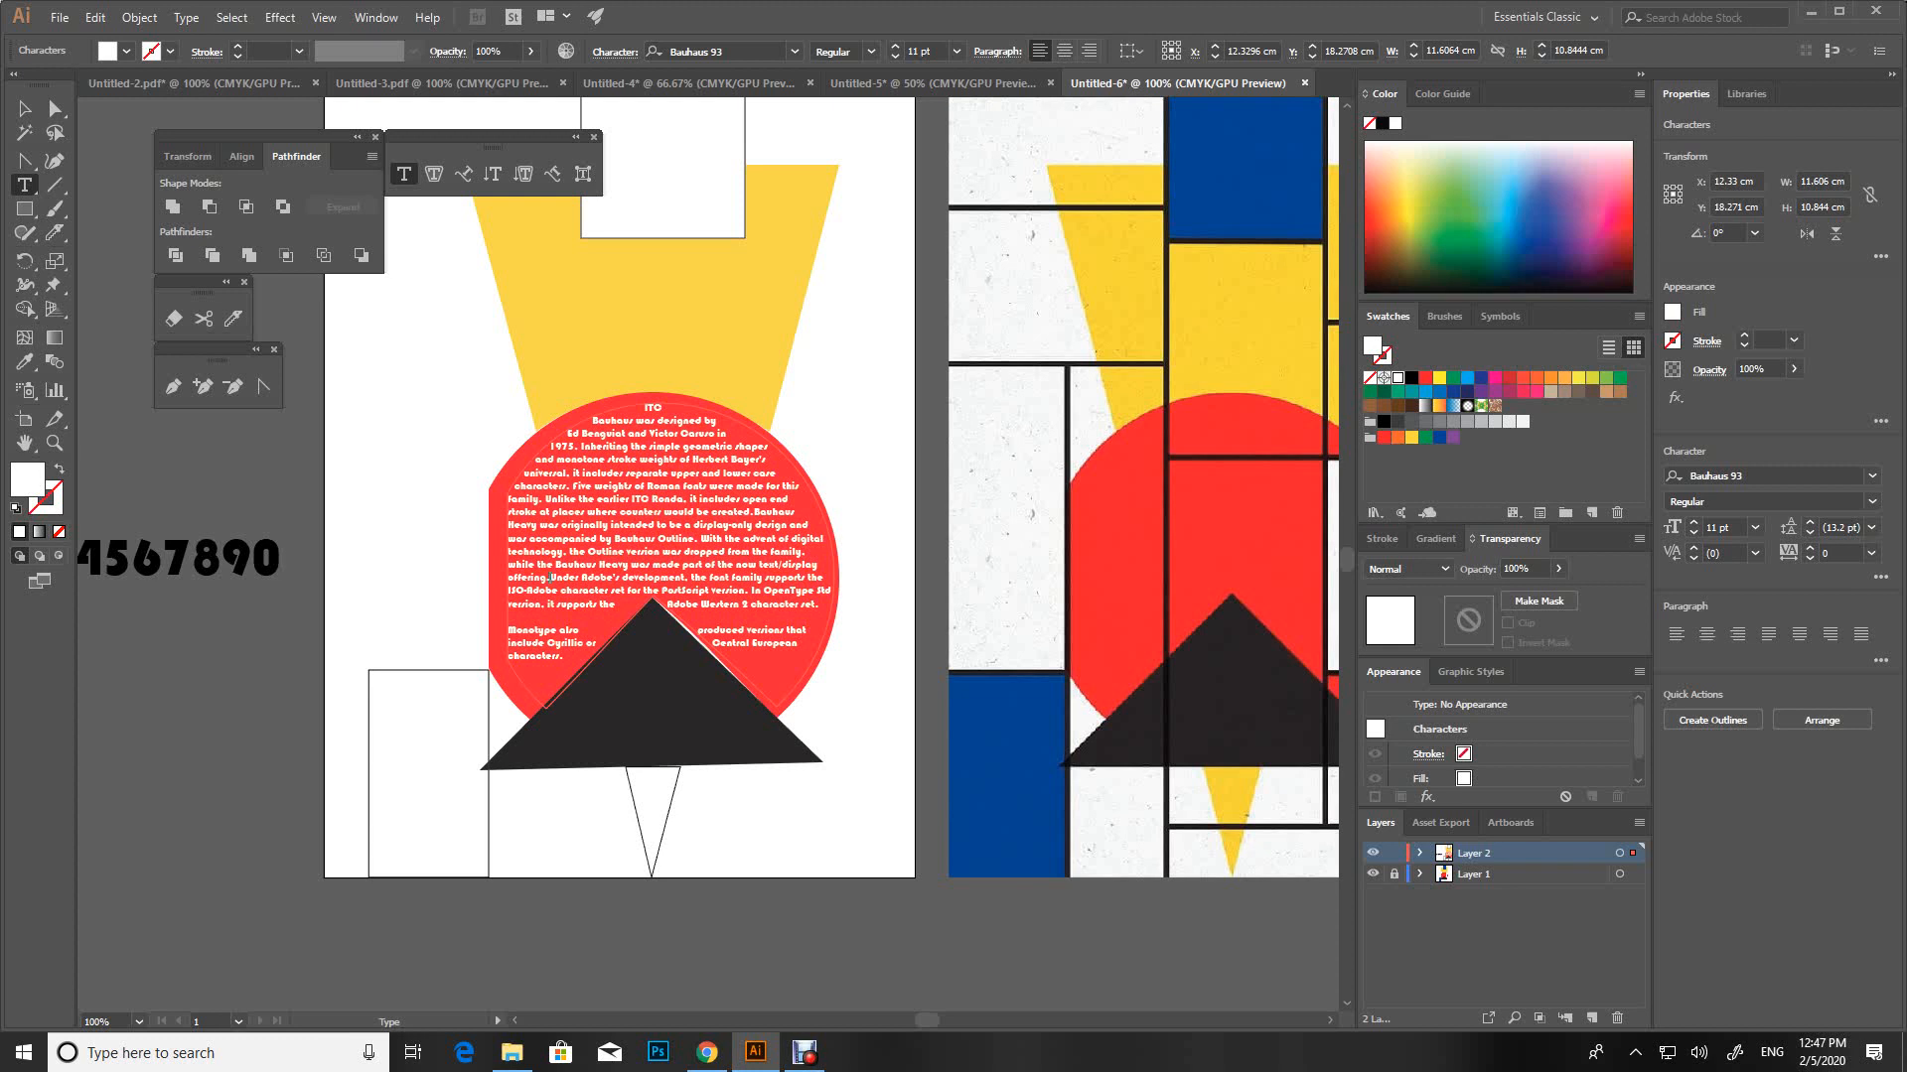
click(17, 103)
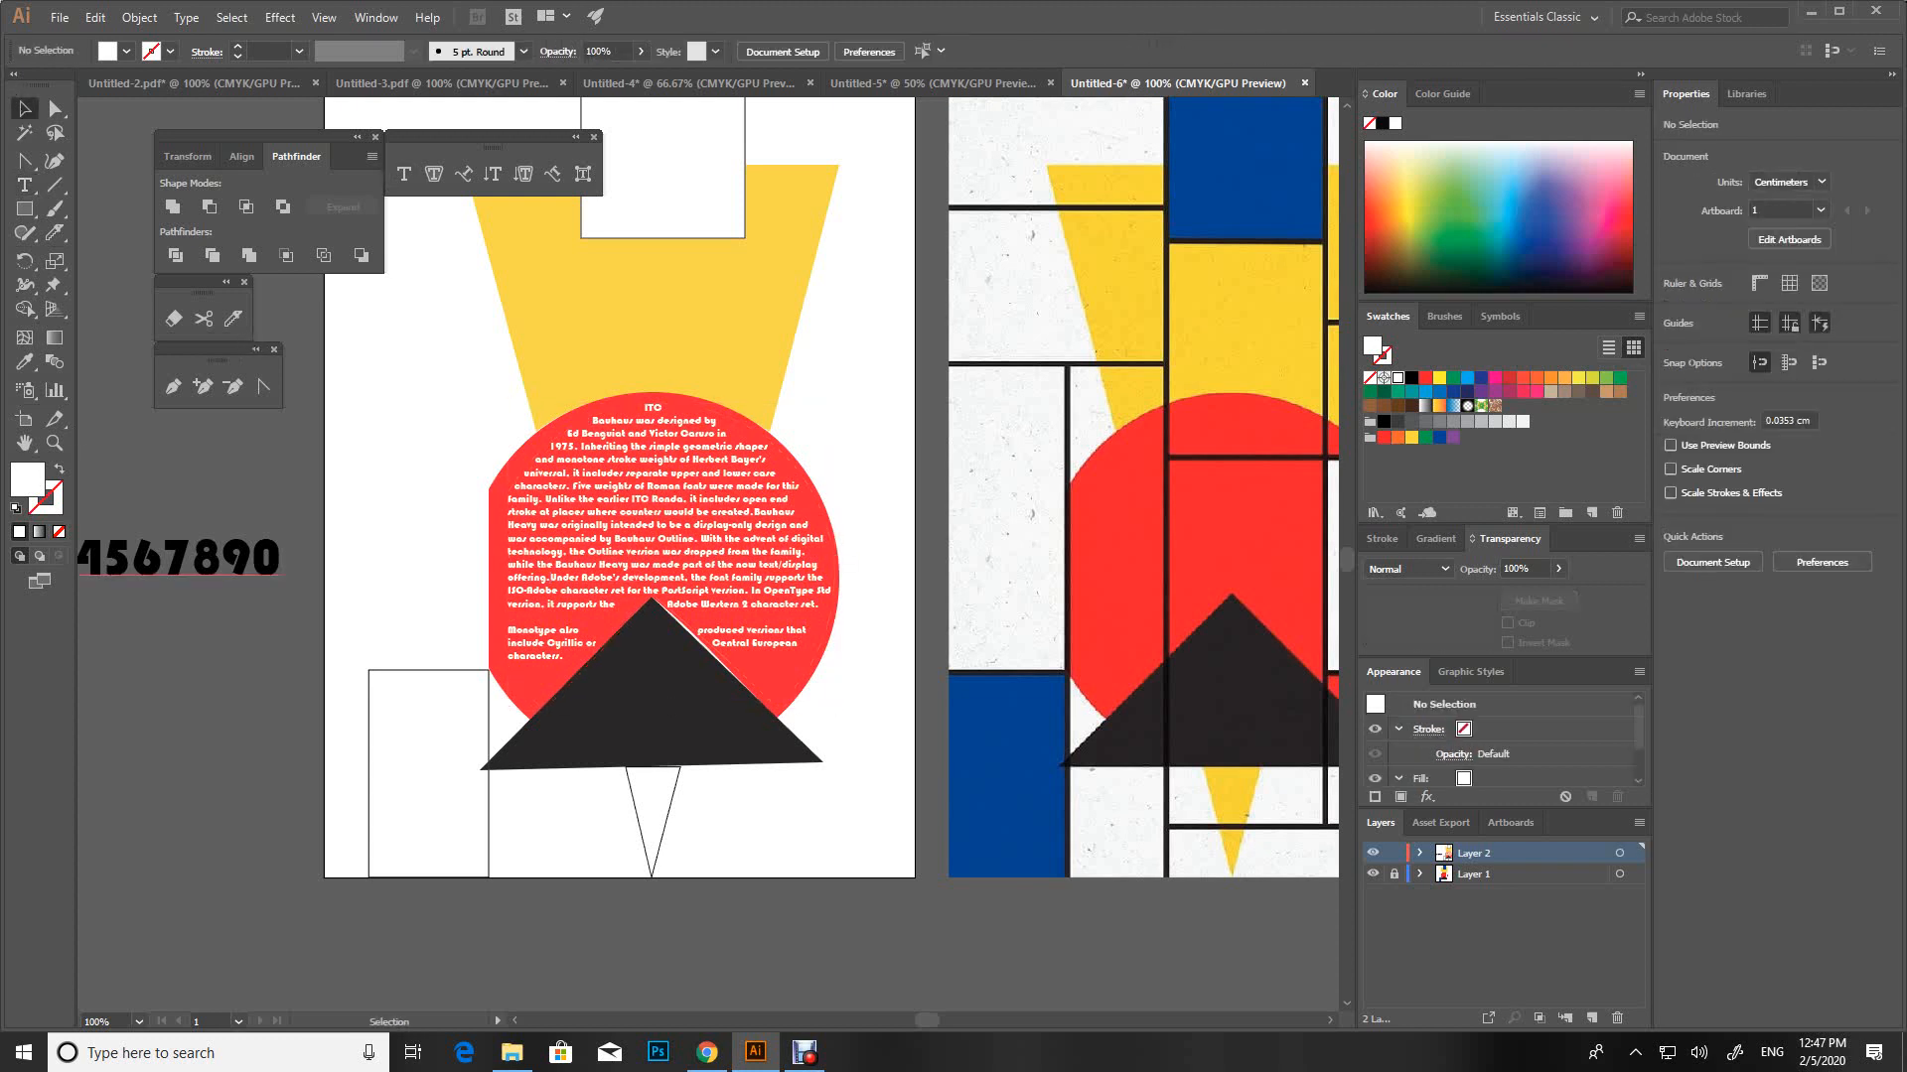
drag(214, 564, 739, 733)
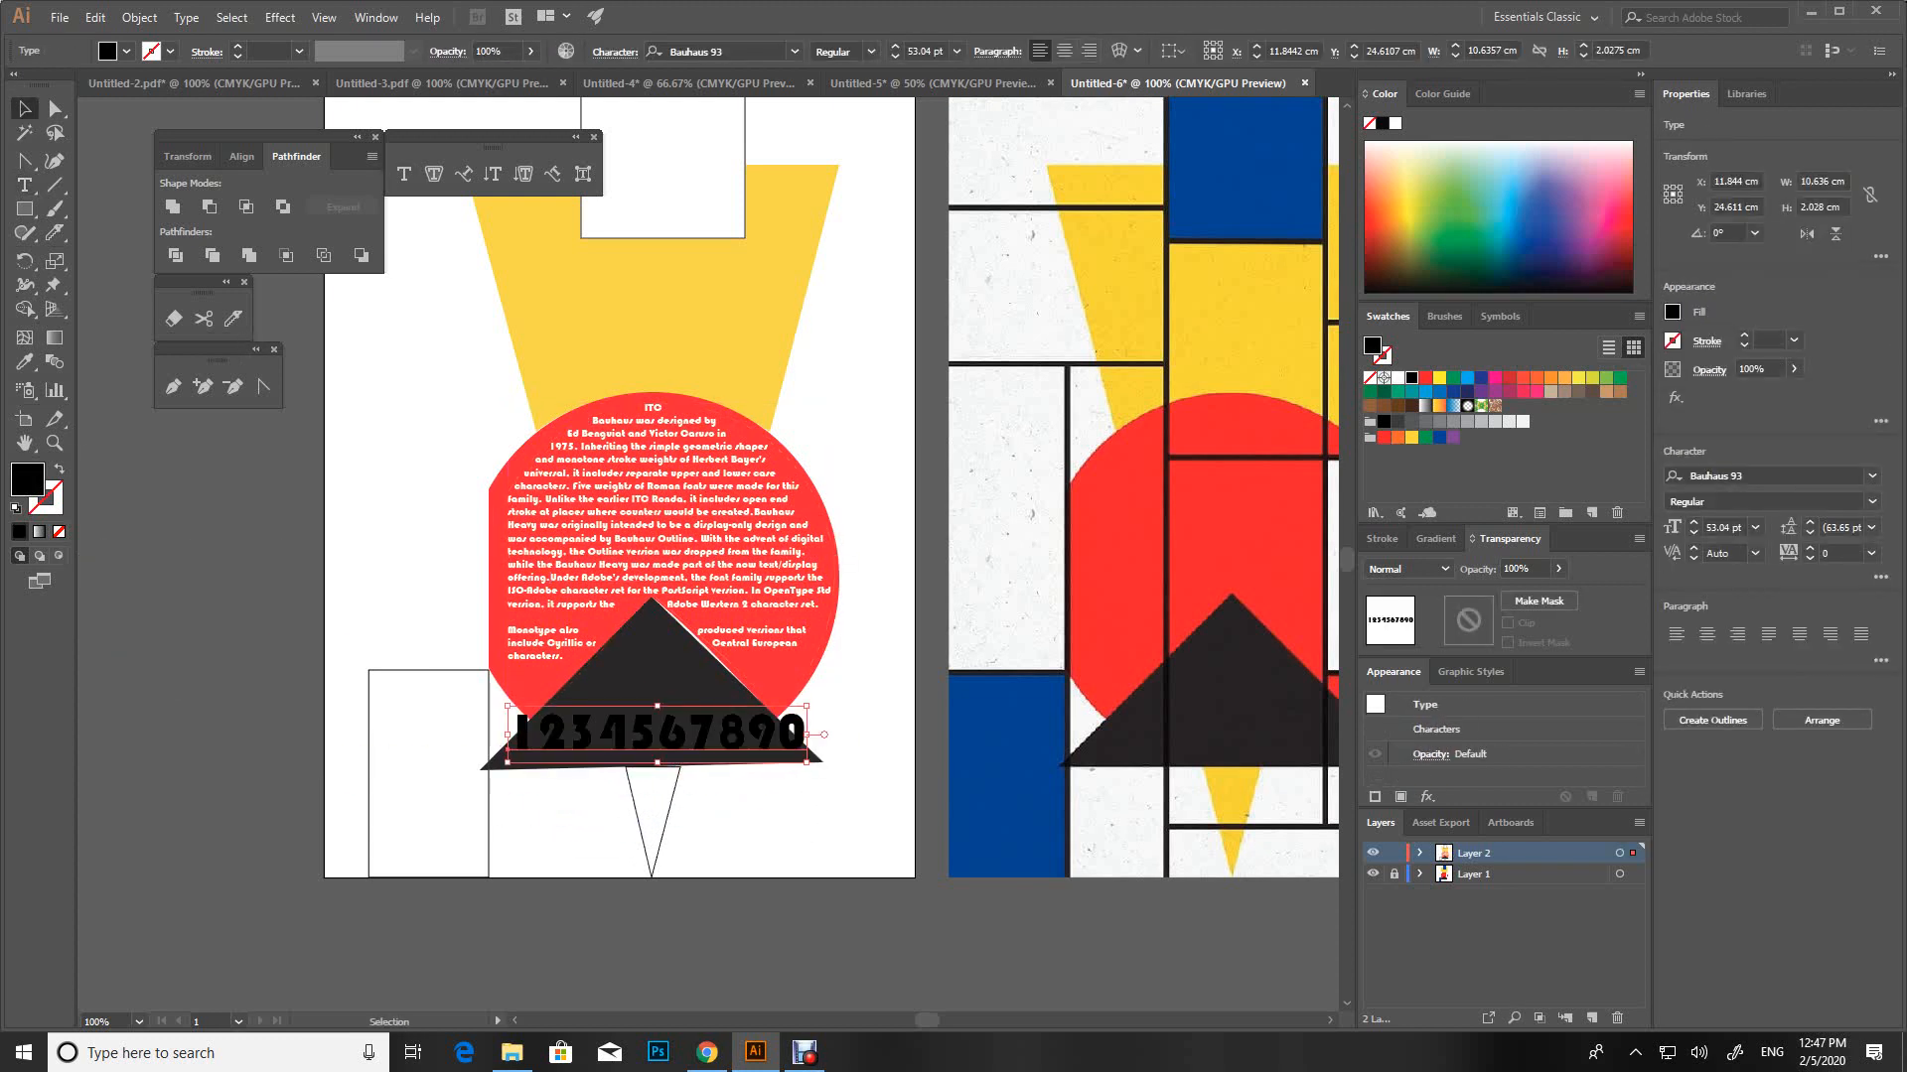
click(1397, 378)
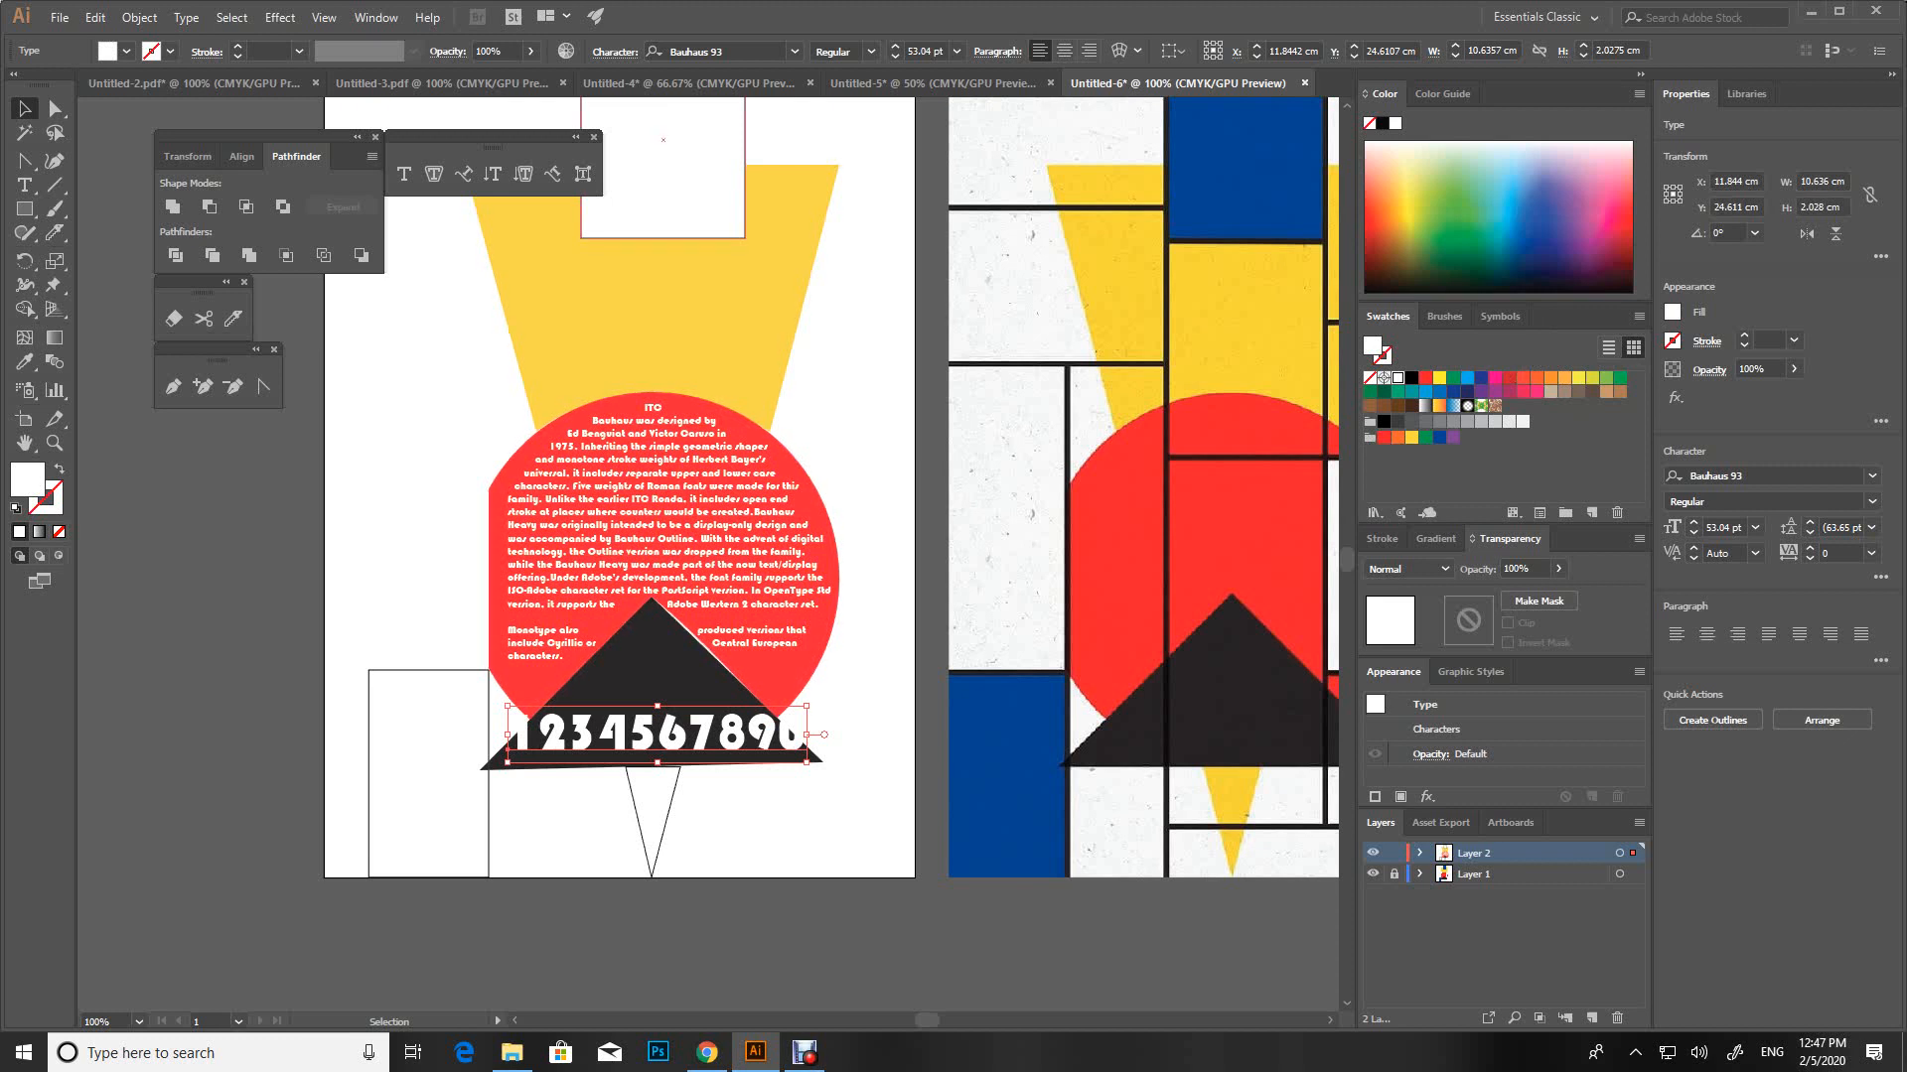
click(896, 56)
click(896, 56)
click(896, 56)
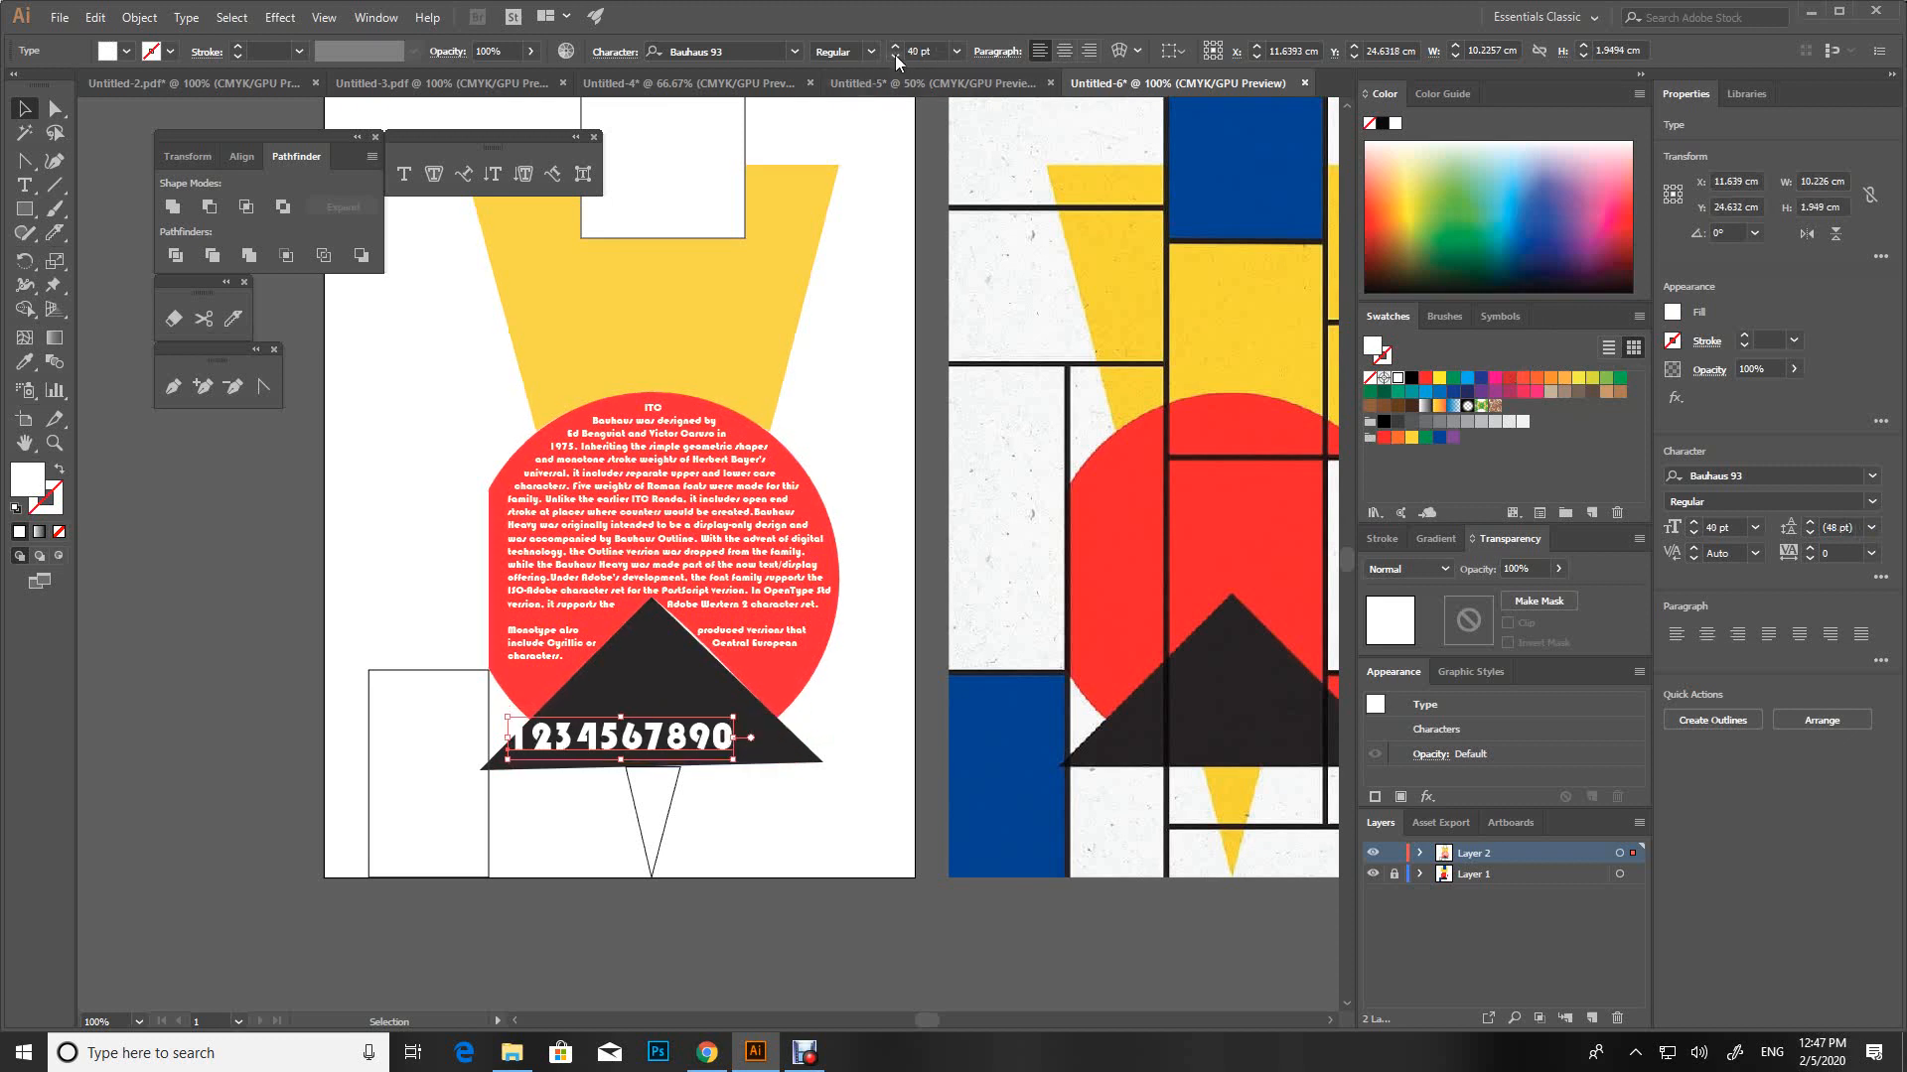
drag(719, 737, 751, 738)
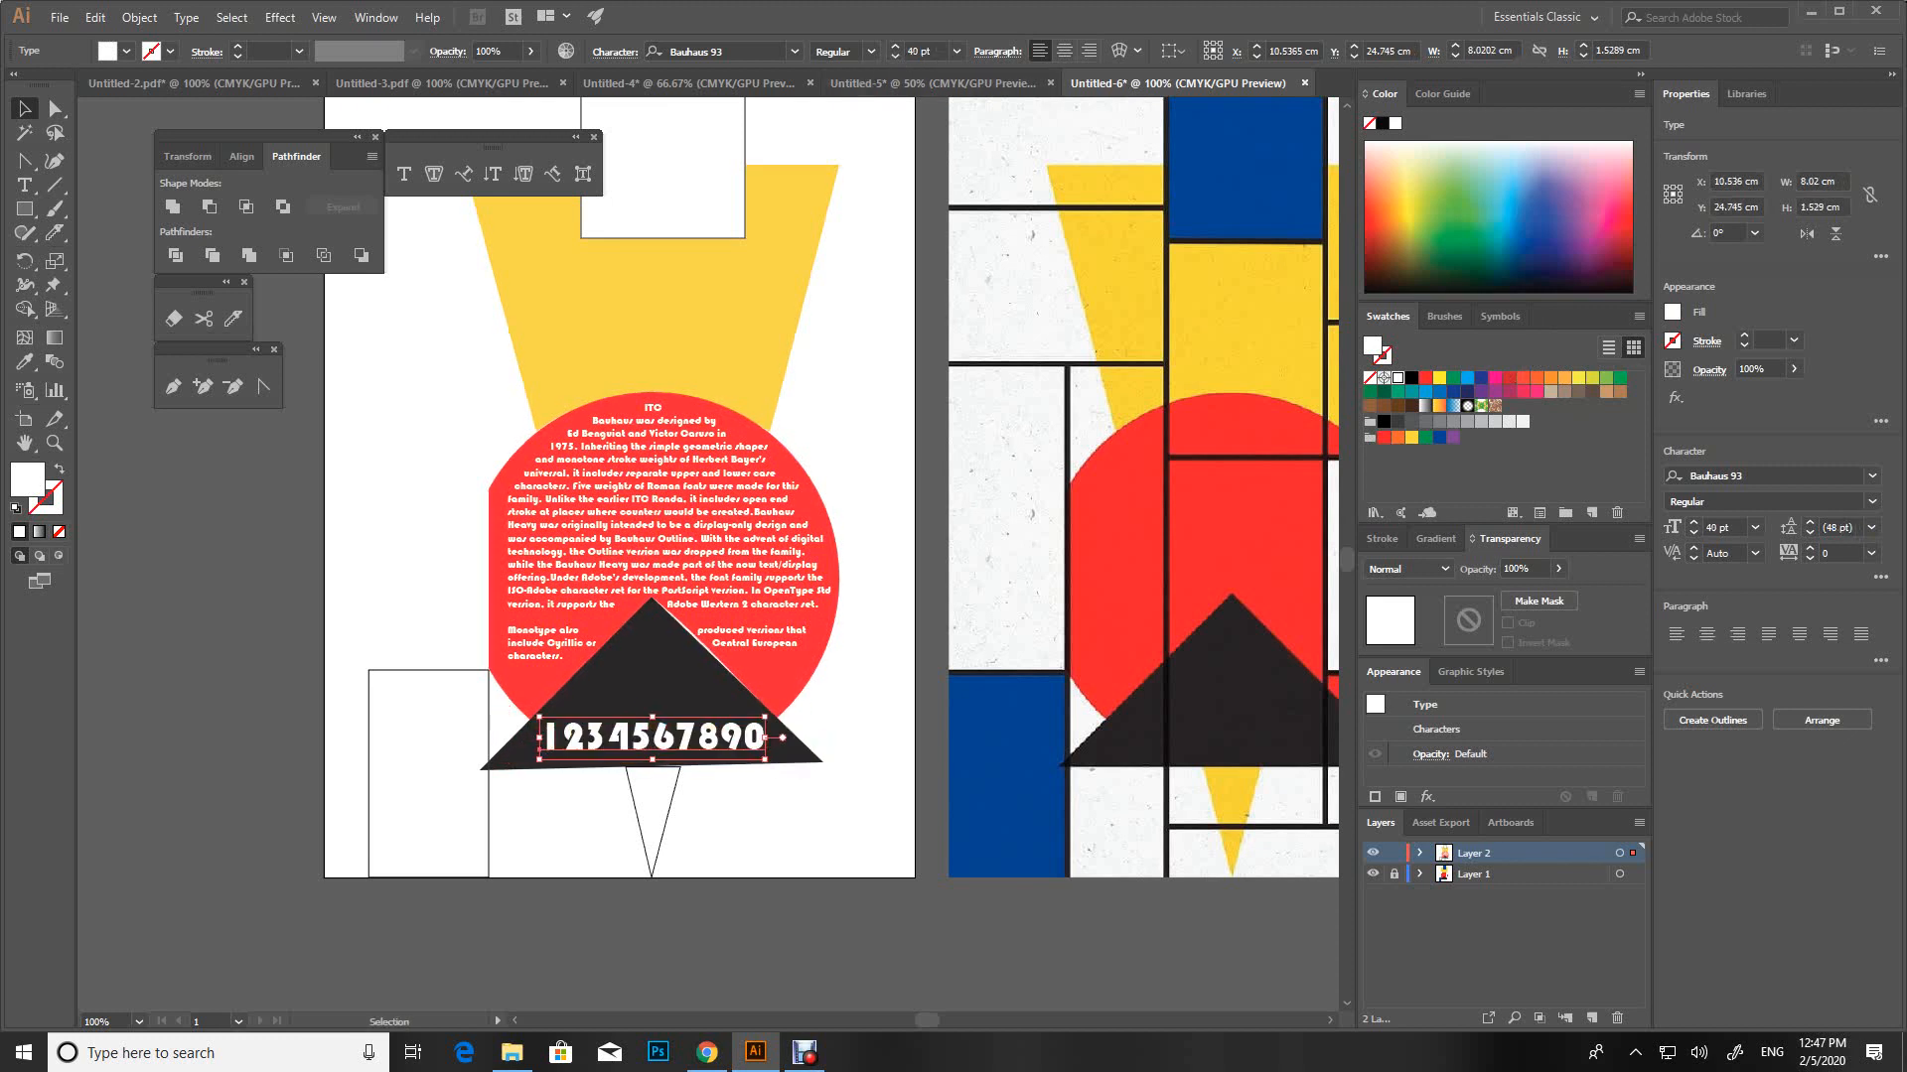
key(Right)
key(Down)
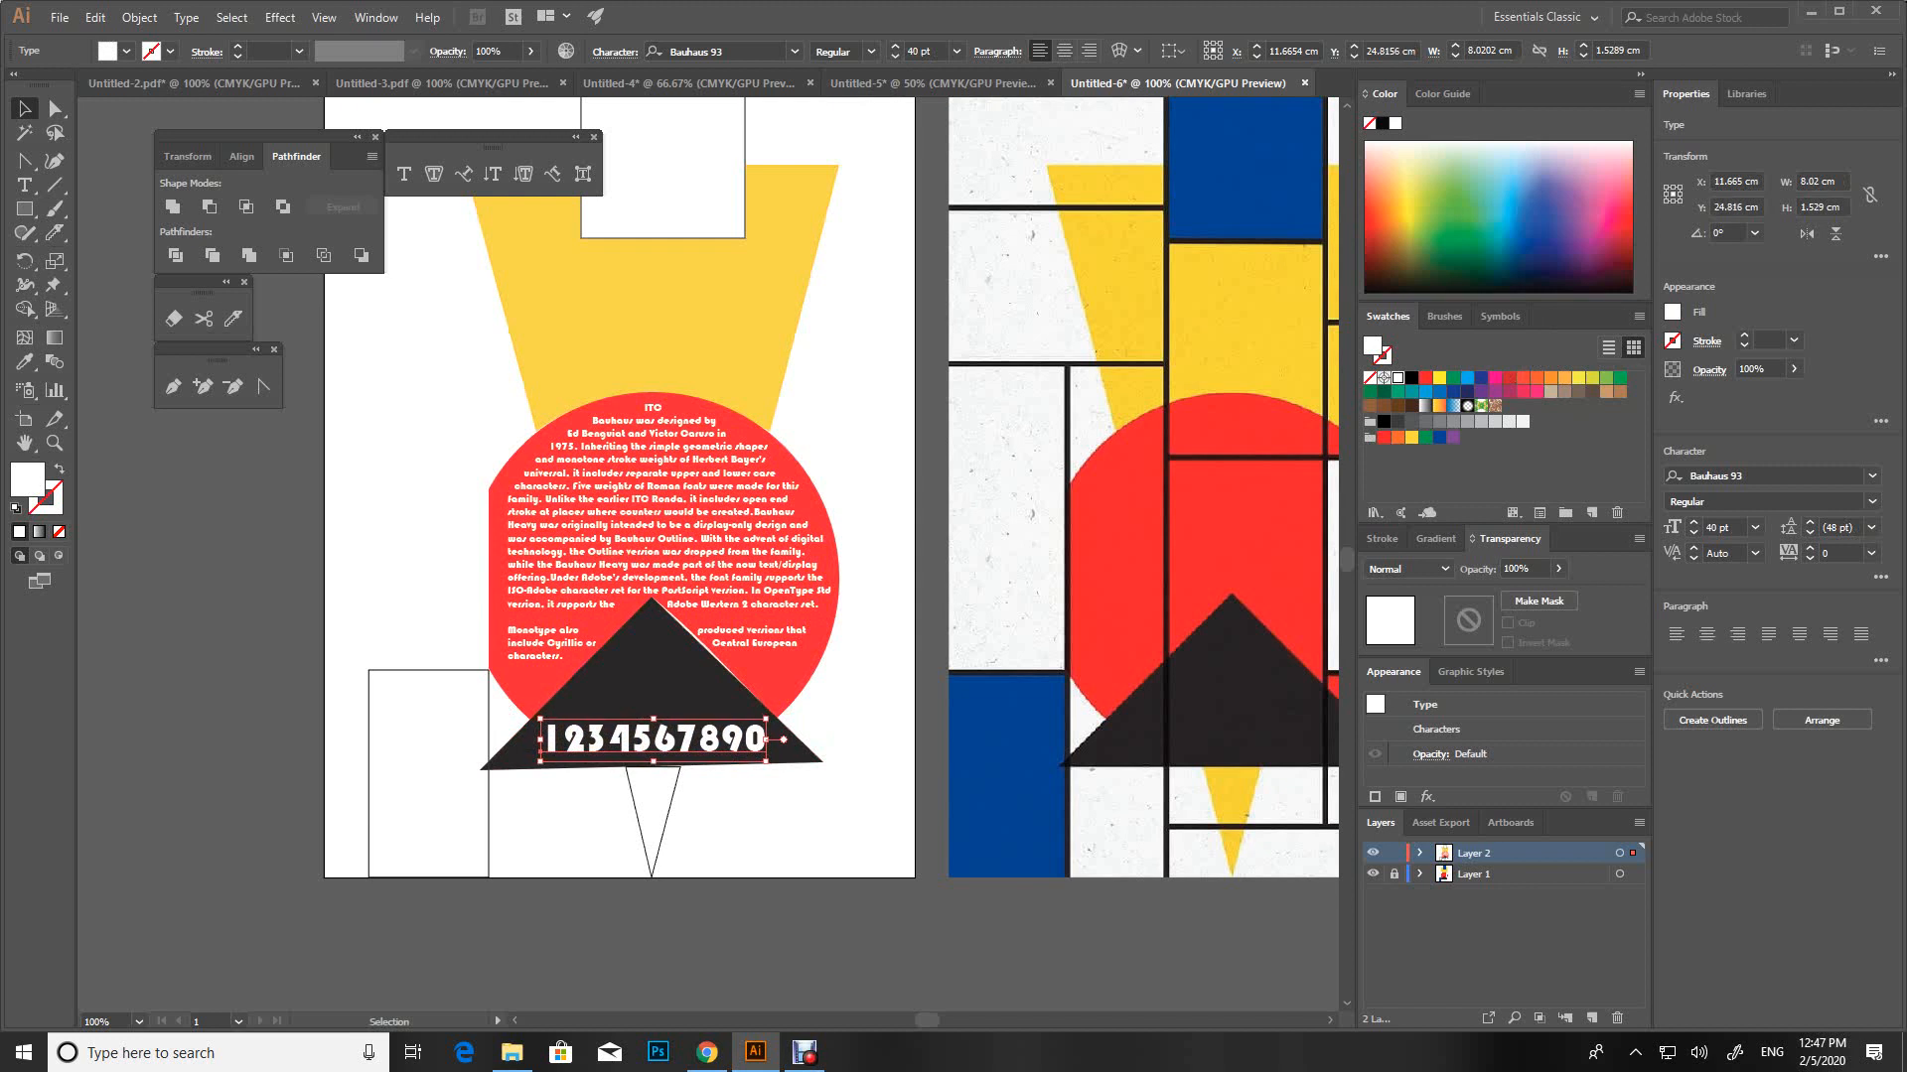
Create an area text "ABCDEFGHJKLMNOPQRSTUVWXYZ" beside the artboard and enlarge its frame to about 7.09 × 6.69 cm
click(26, 186)
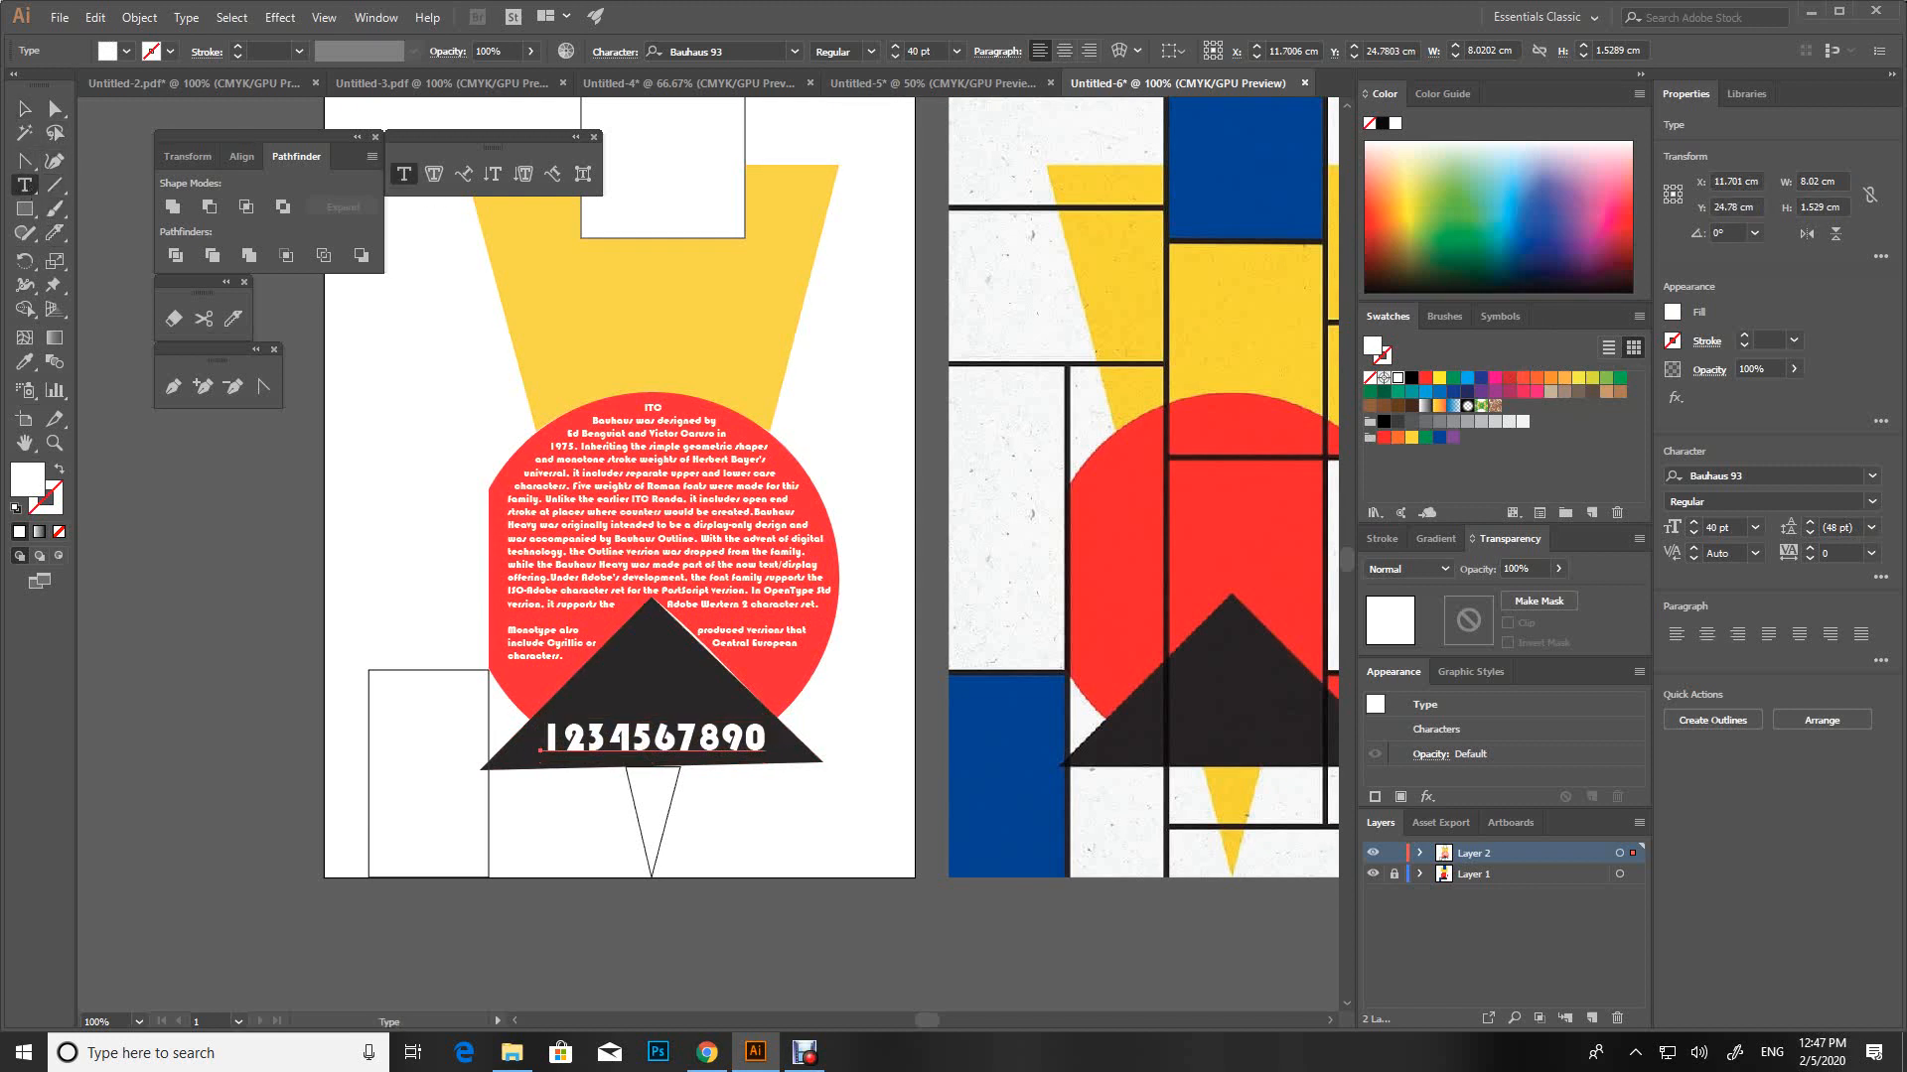
drag(124, 521, 285, 612)
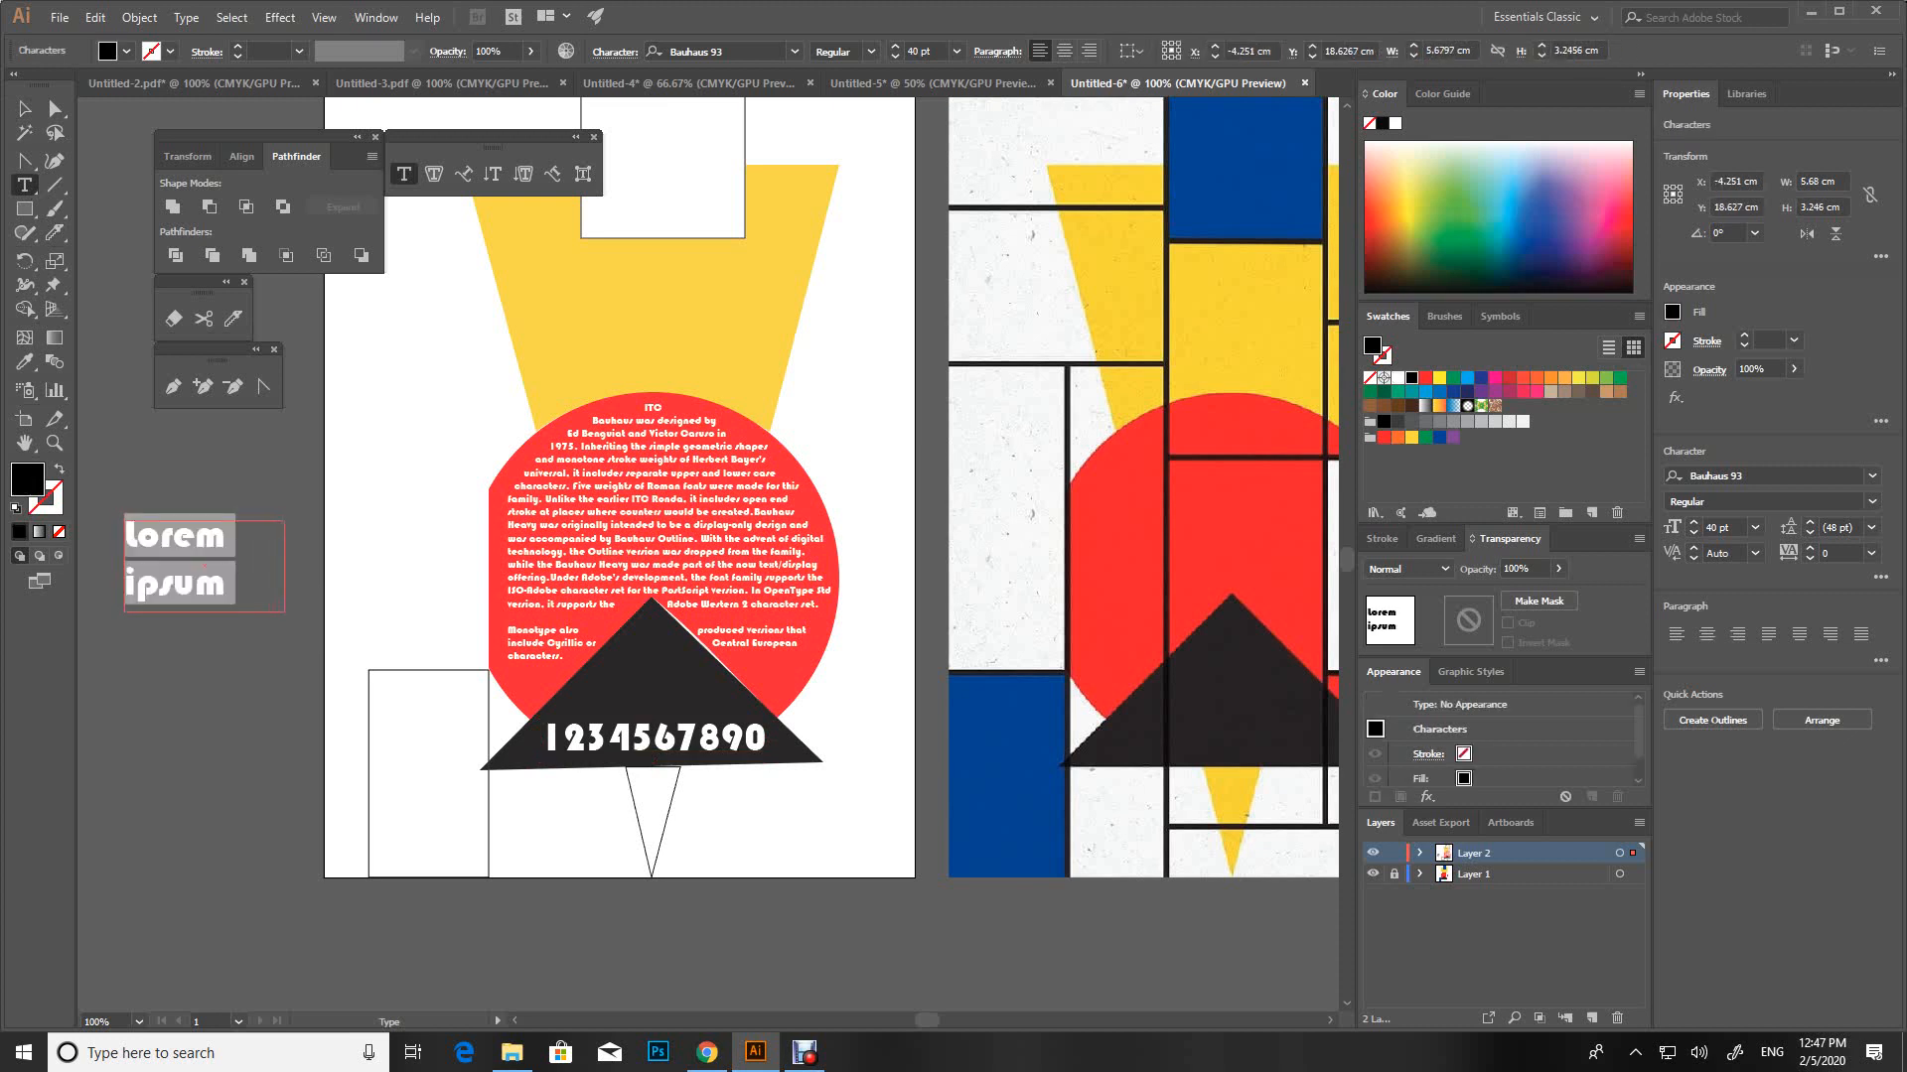
text(A)
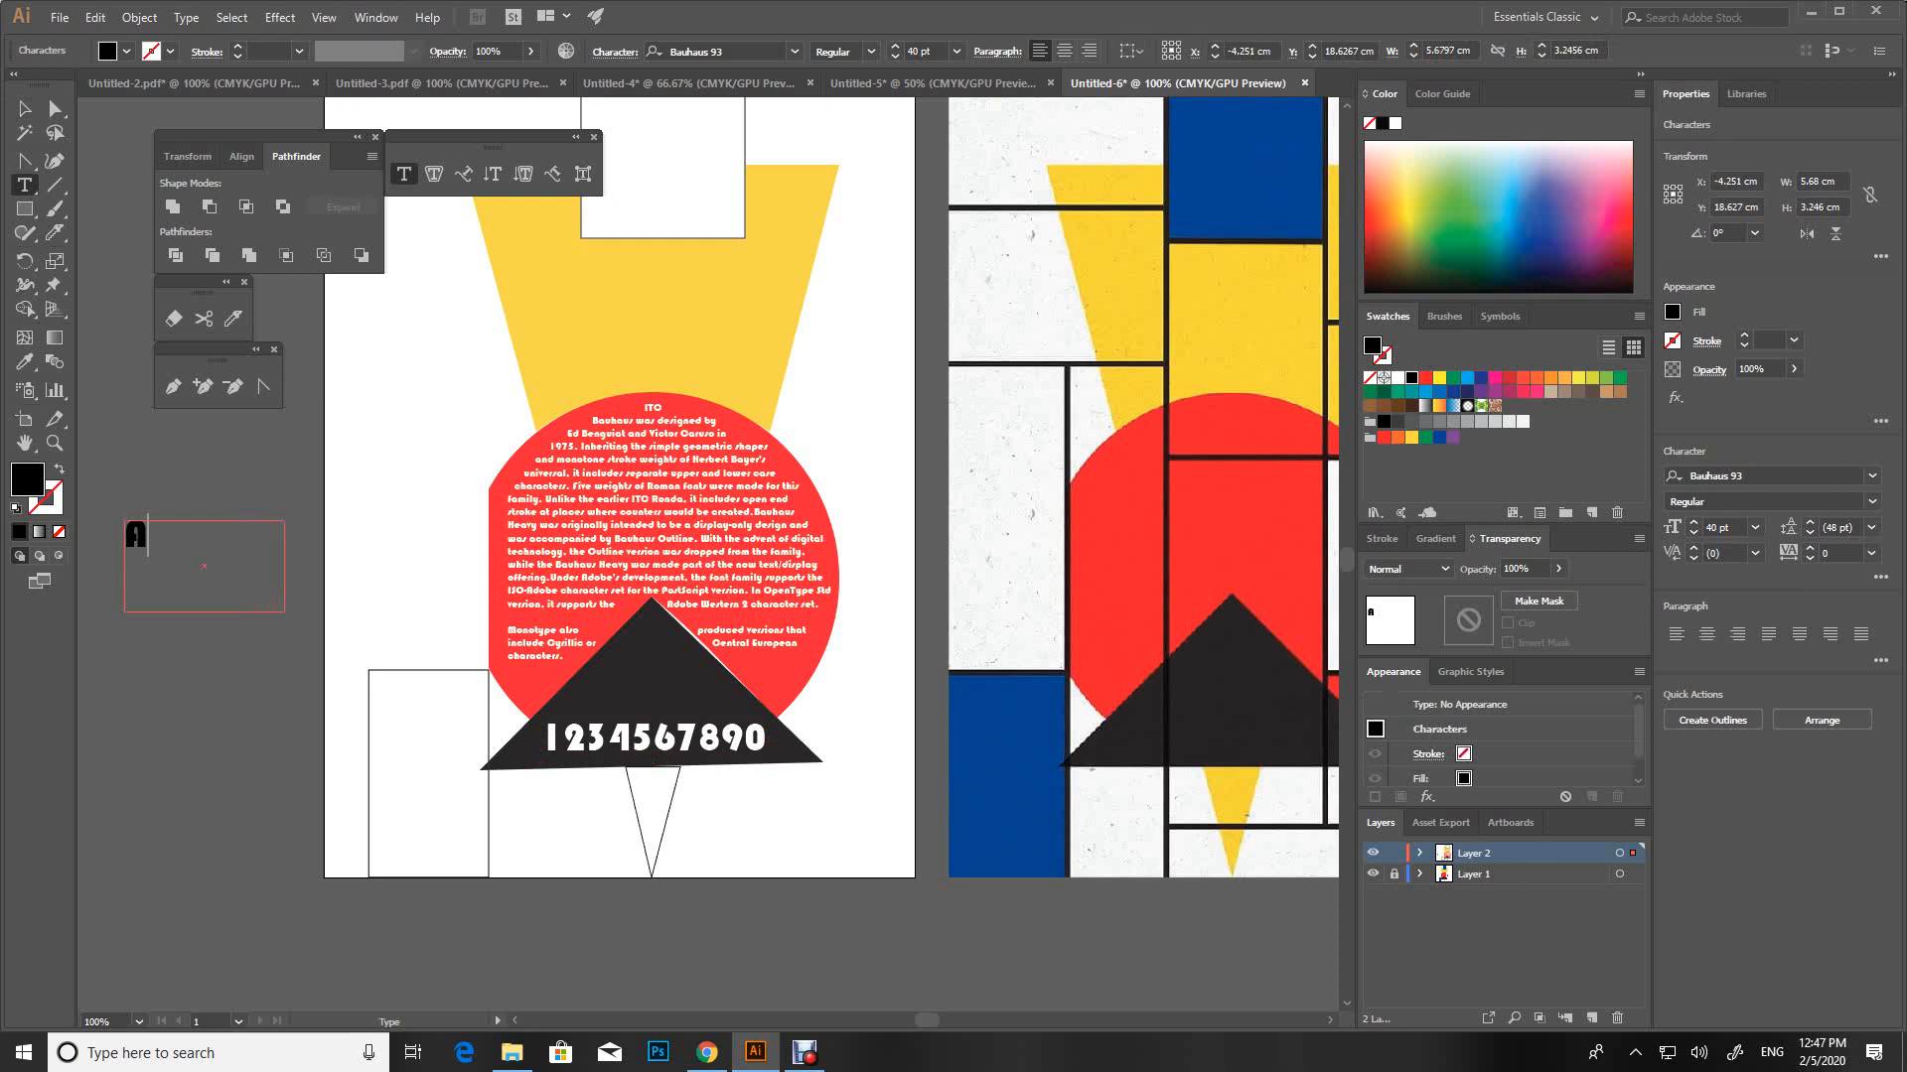
text(B)
text(CDEFG)
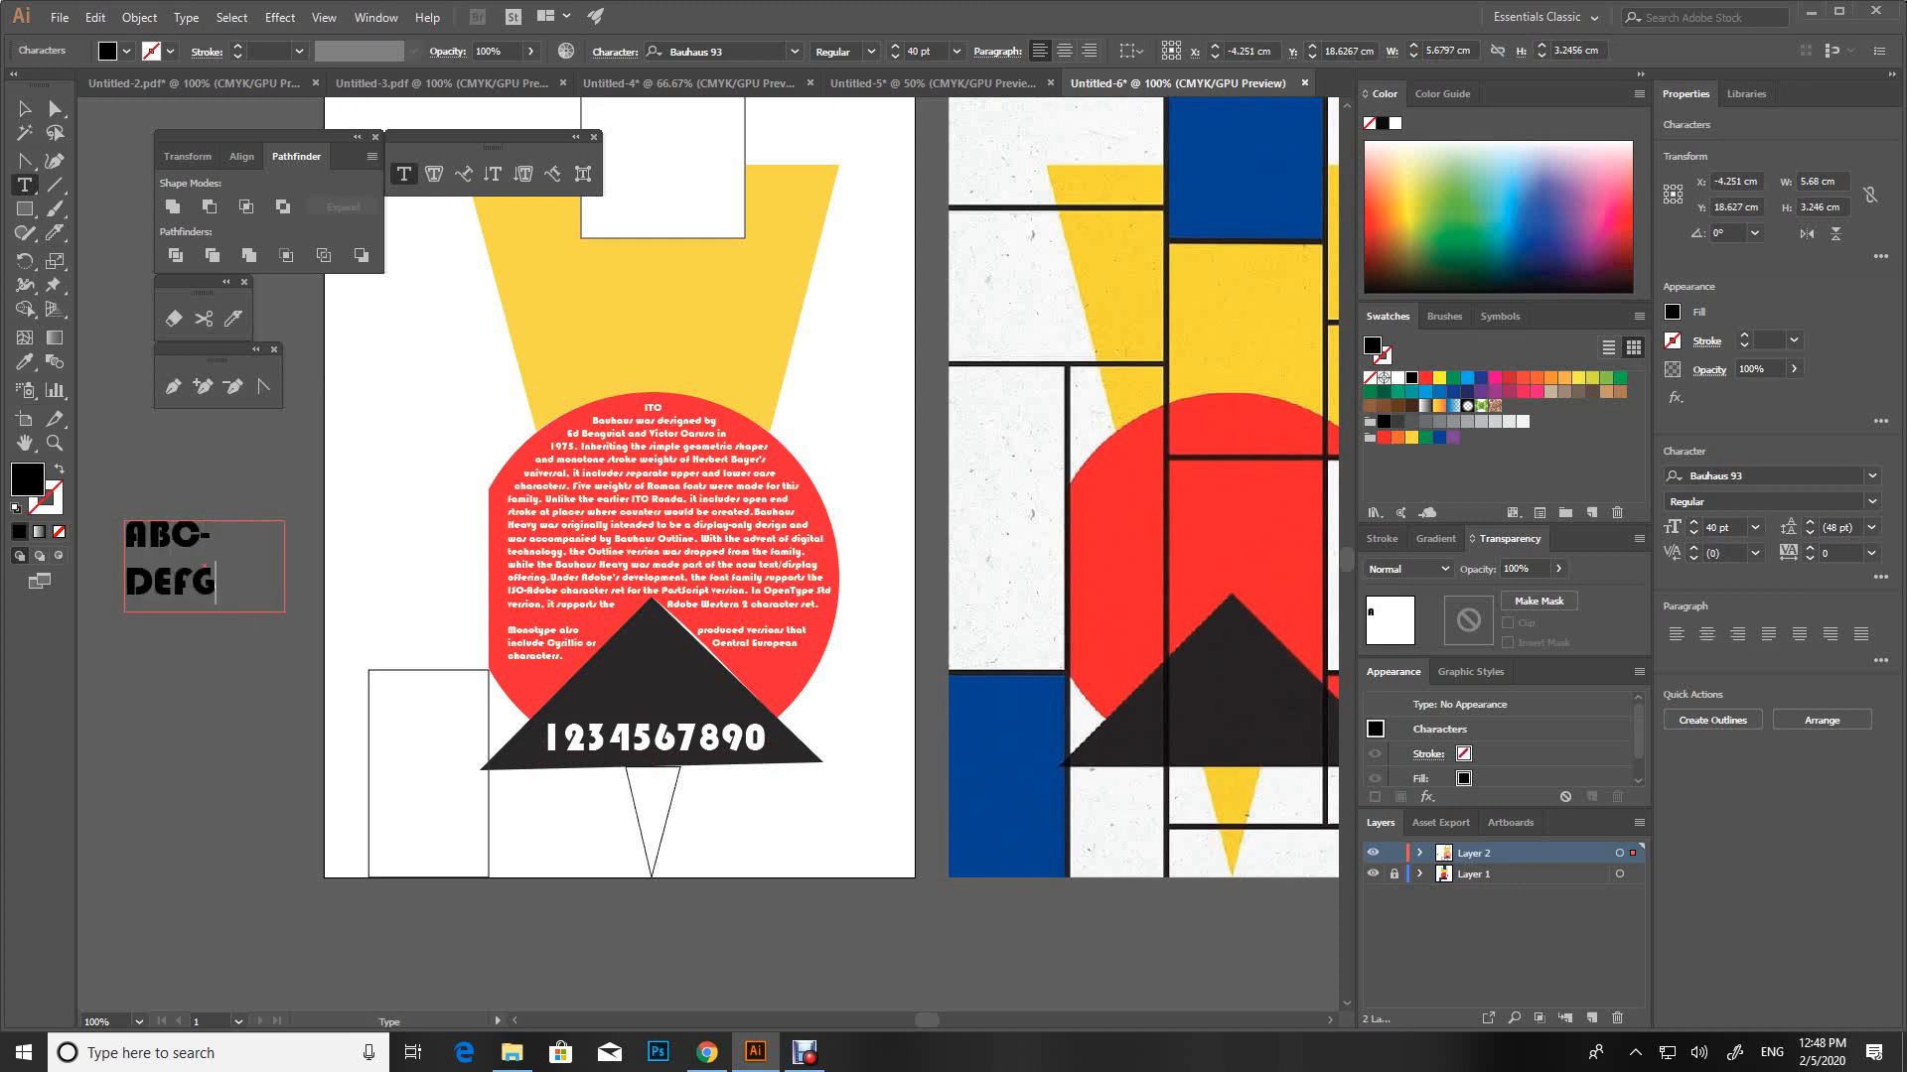
text(HJKLMN)
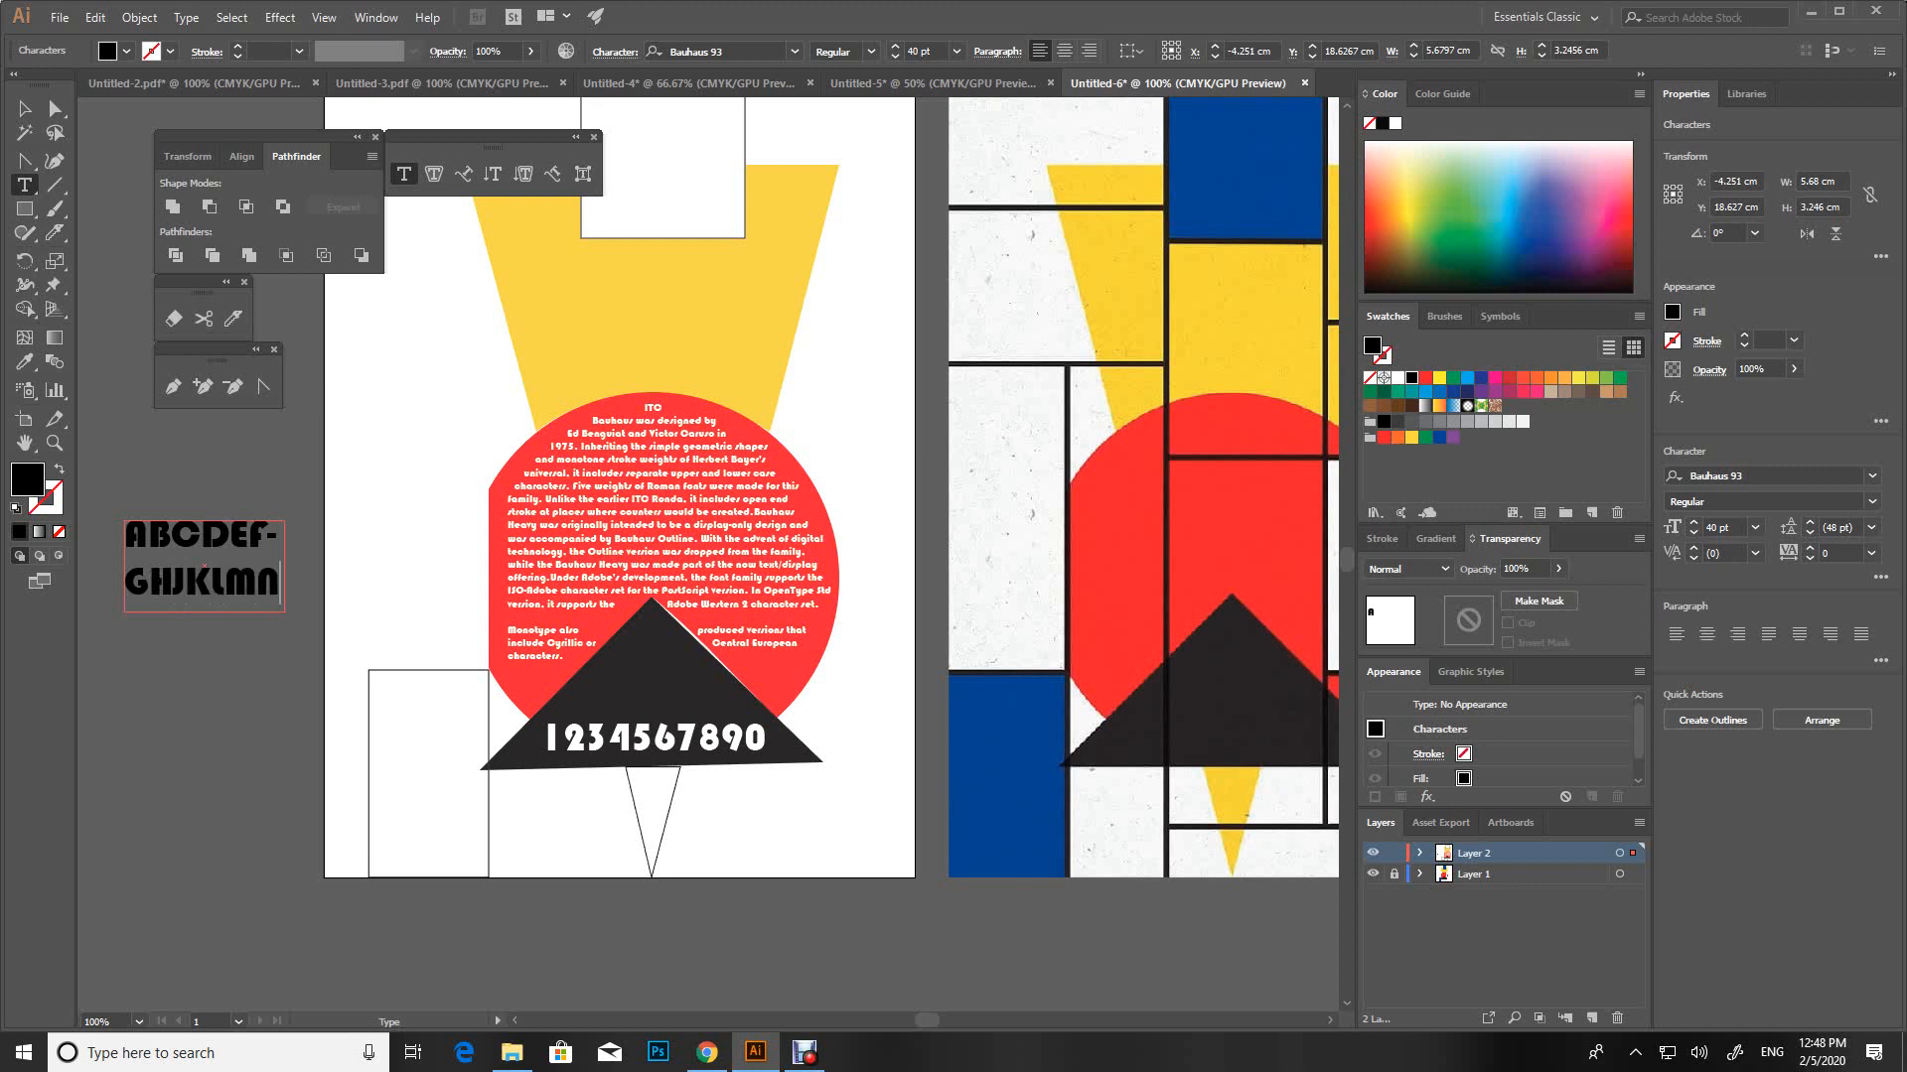
text(O)
click(25, 108)
drag(285, 612, 324, 709)
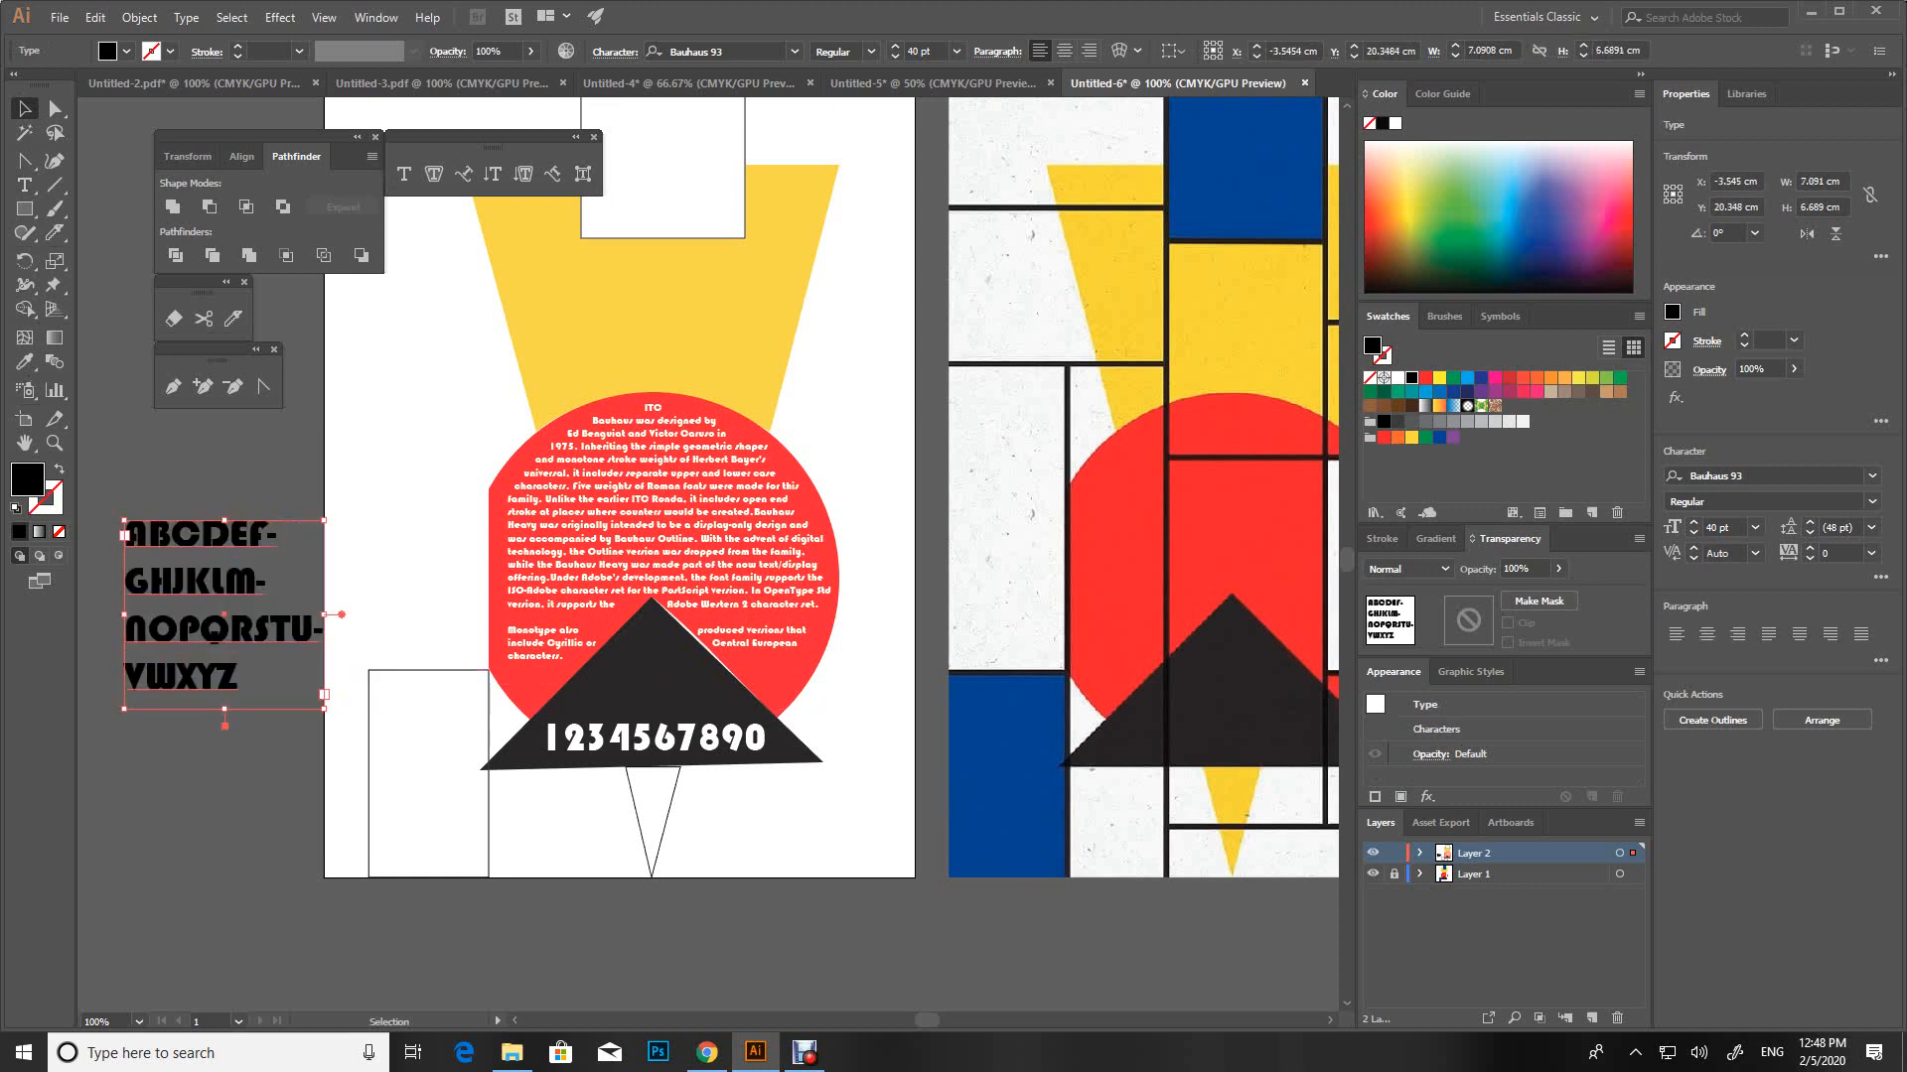
Reduce the alphabet text's font size to 25 pt so it fits on two lines
click(894, 56)
click(893, 57)
click(894, 56)
click(894, 56)
click(893, 57)
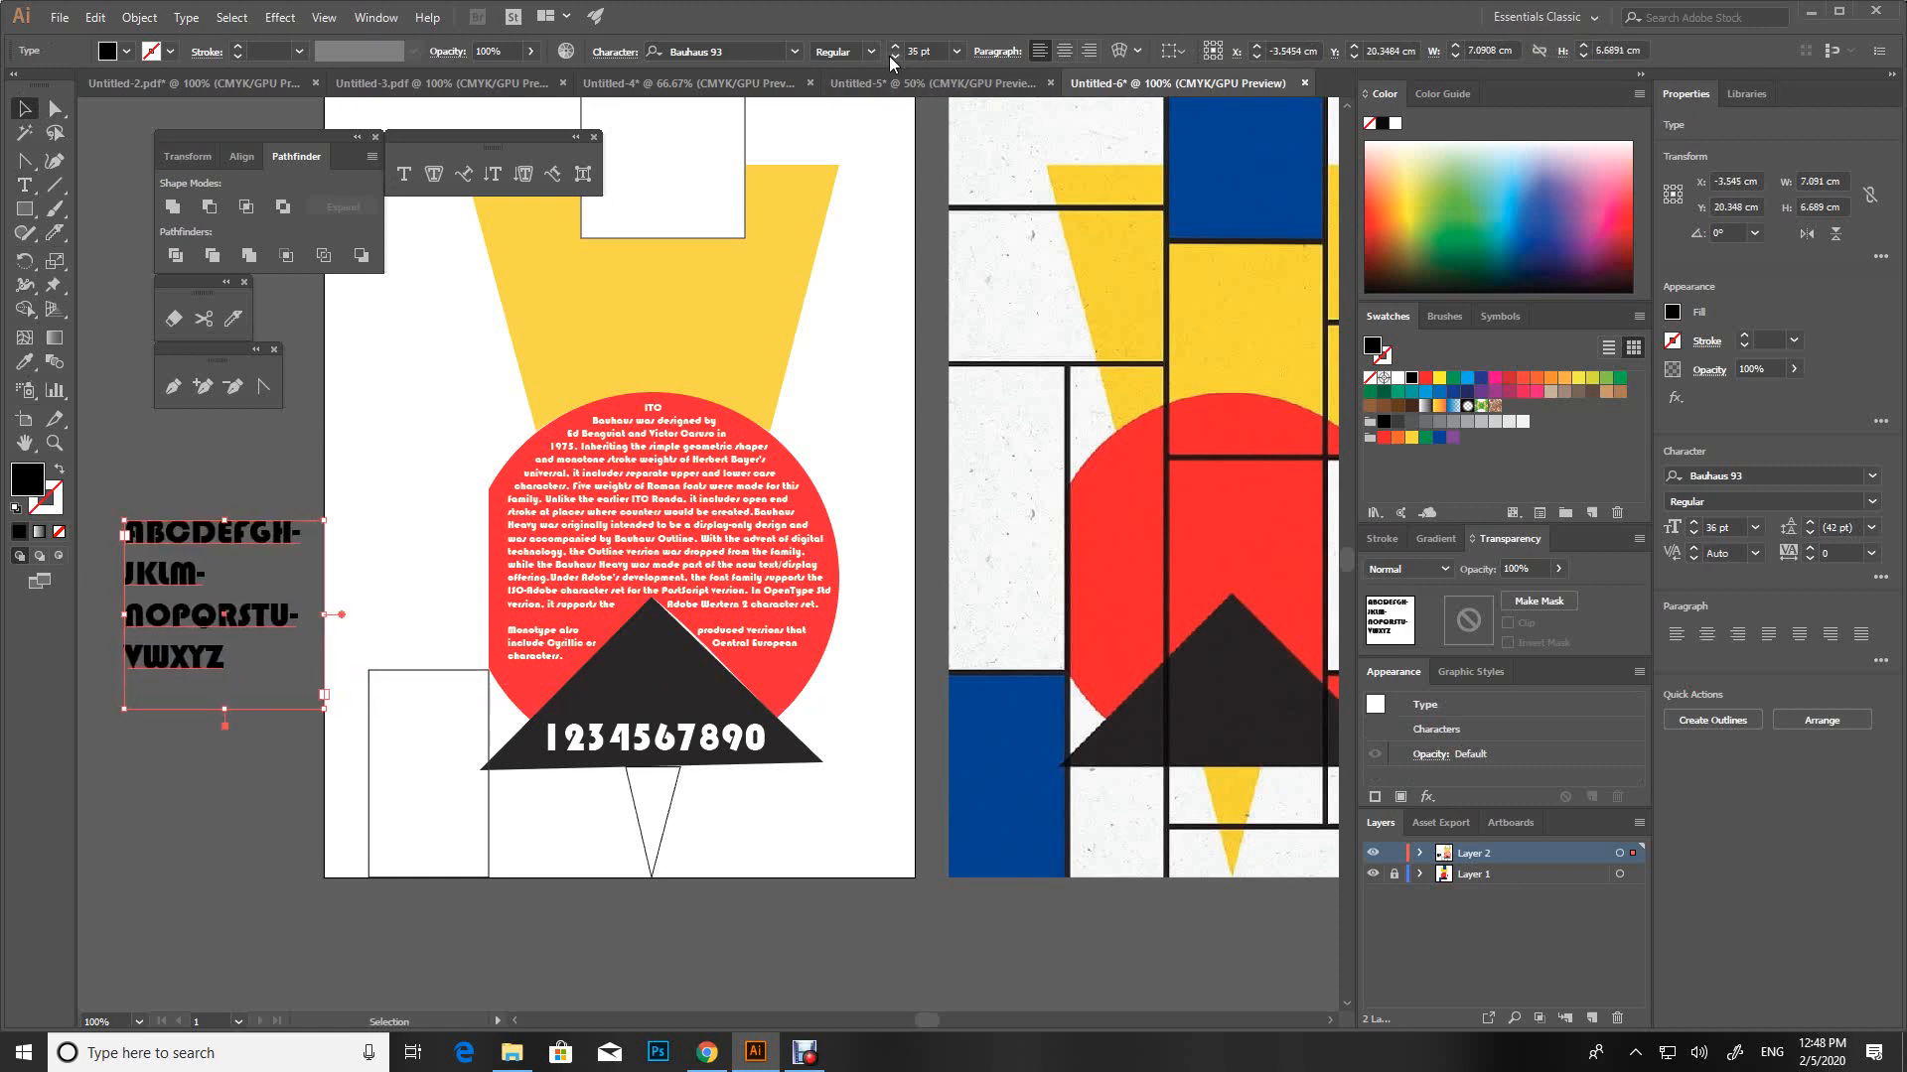
click(894, 57)
click(894, 56)
click(894, 56)
click(894, 57)
click(894, 57)
click(894, 57)
click(893, 56)
click(894, 57)
click(893, 56)
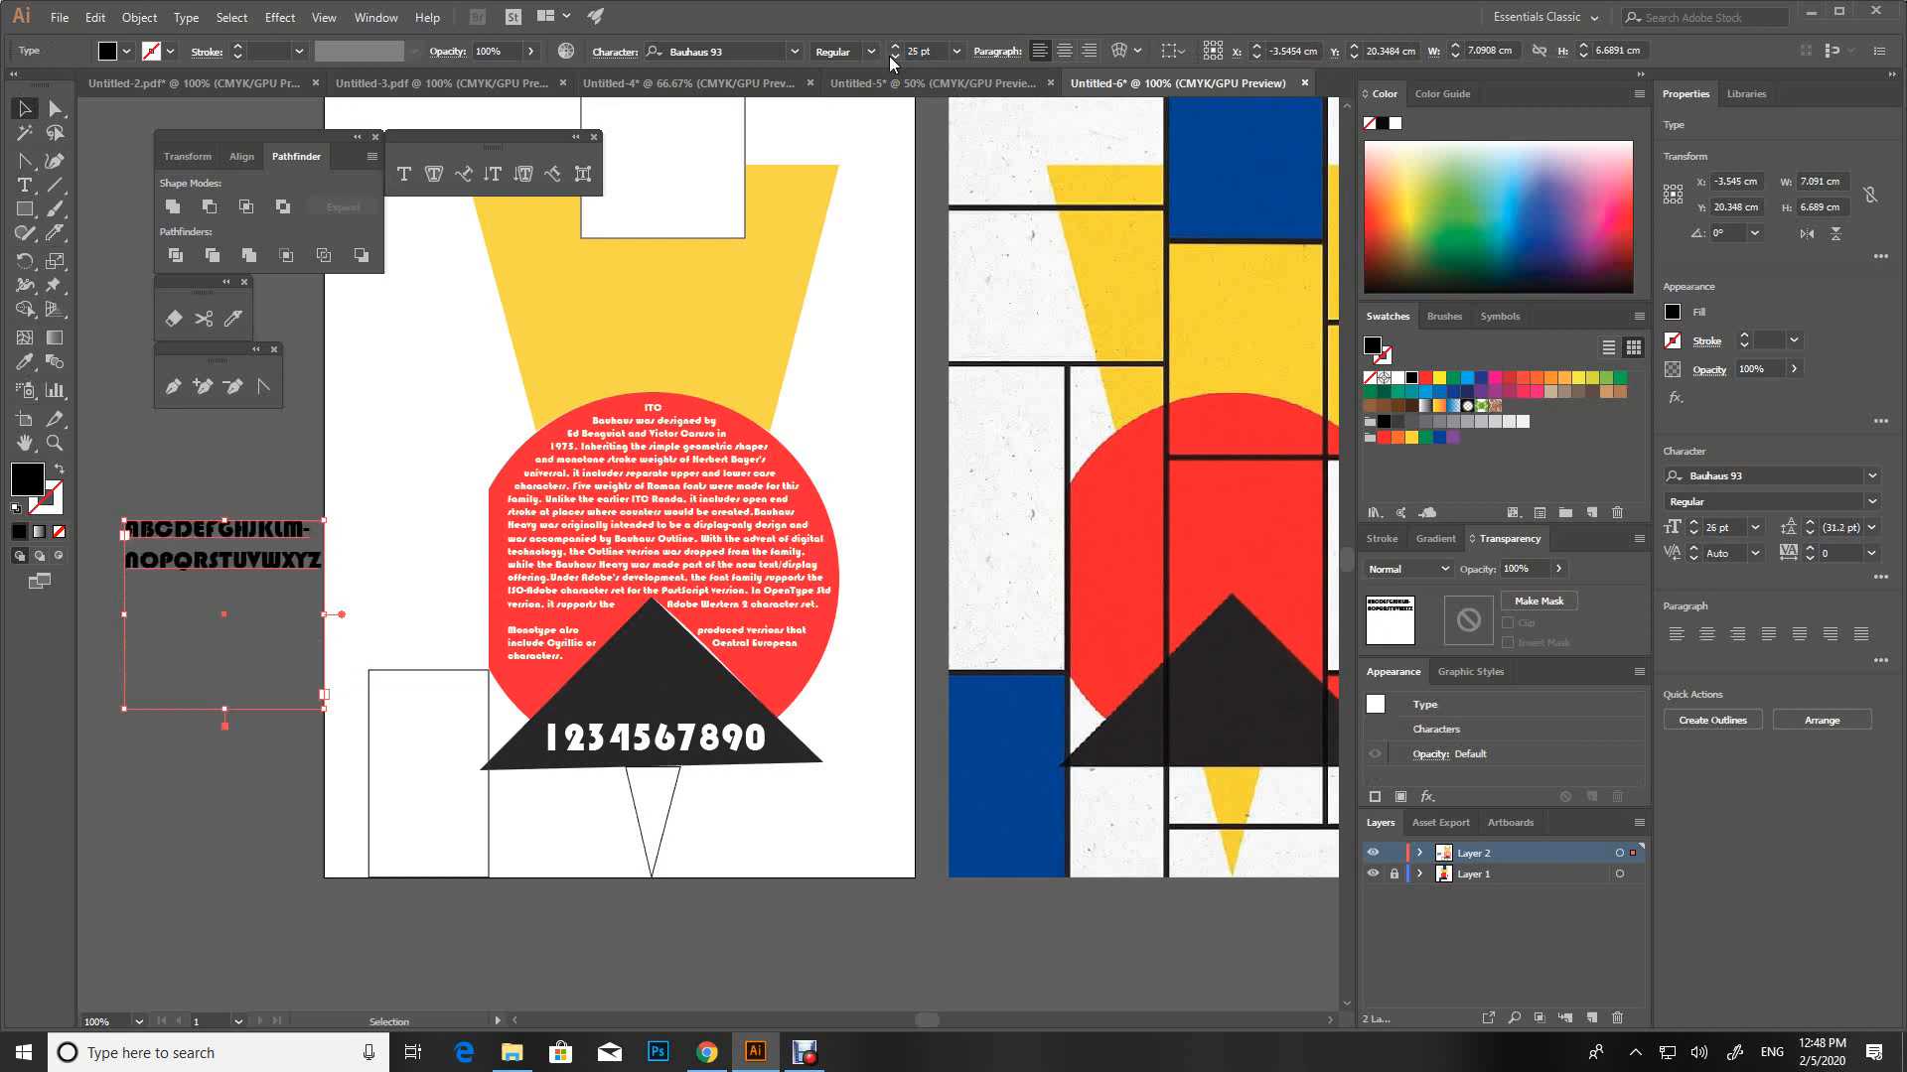
click(894, 56)
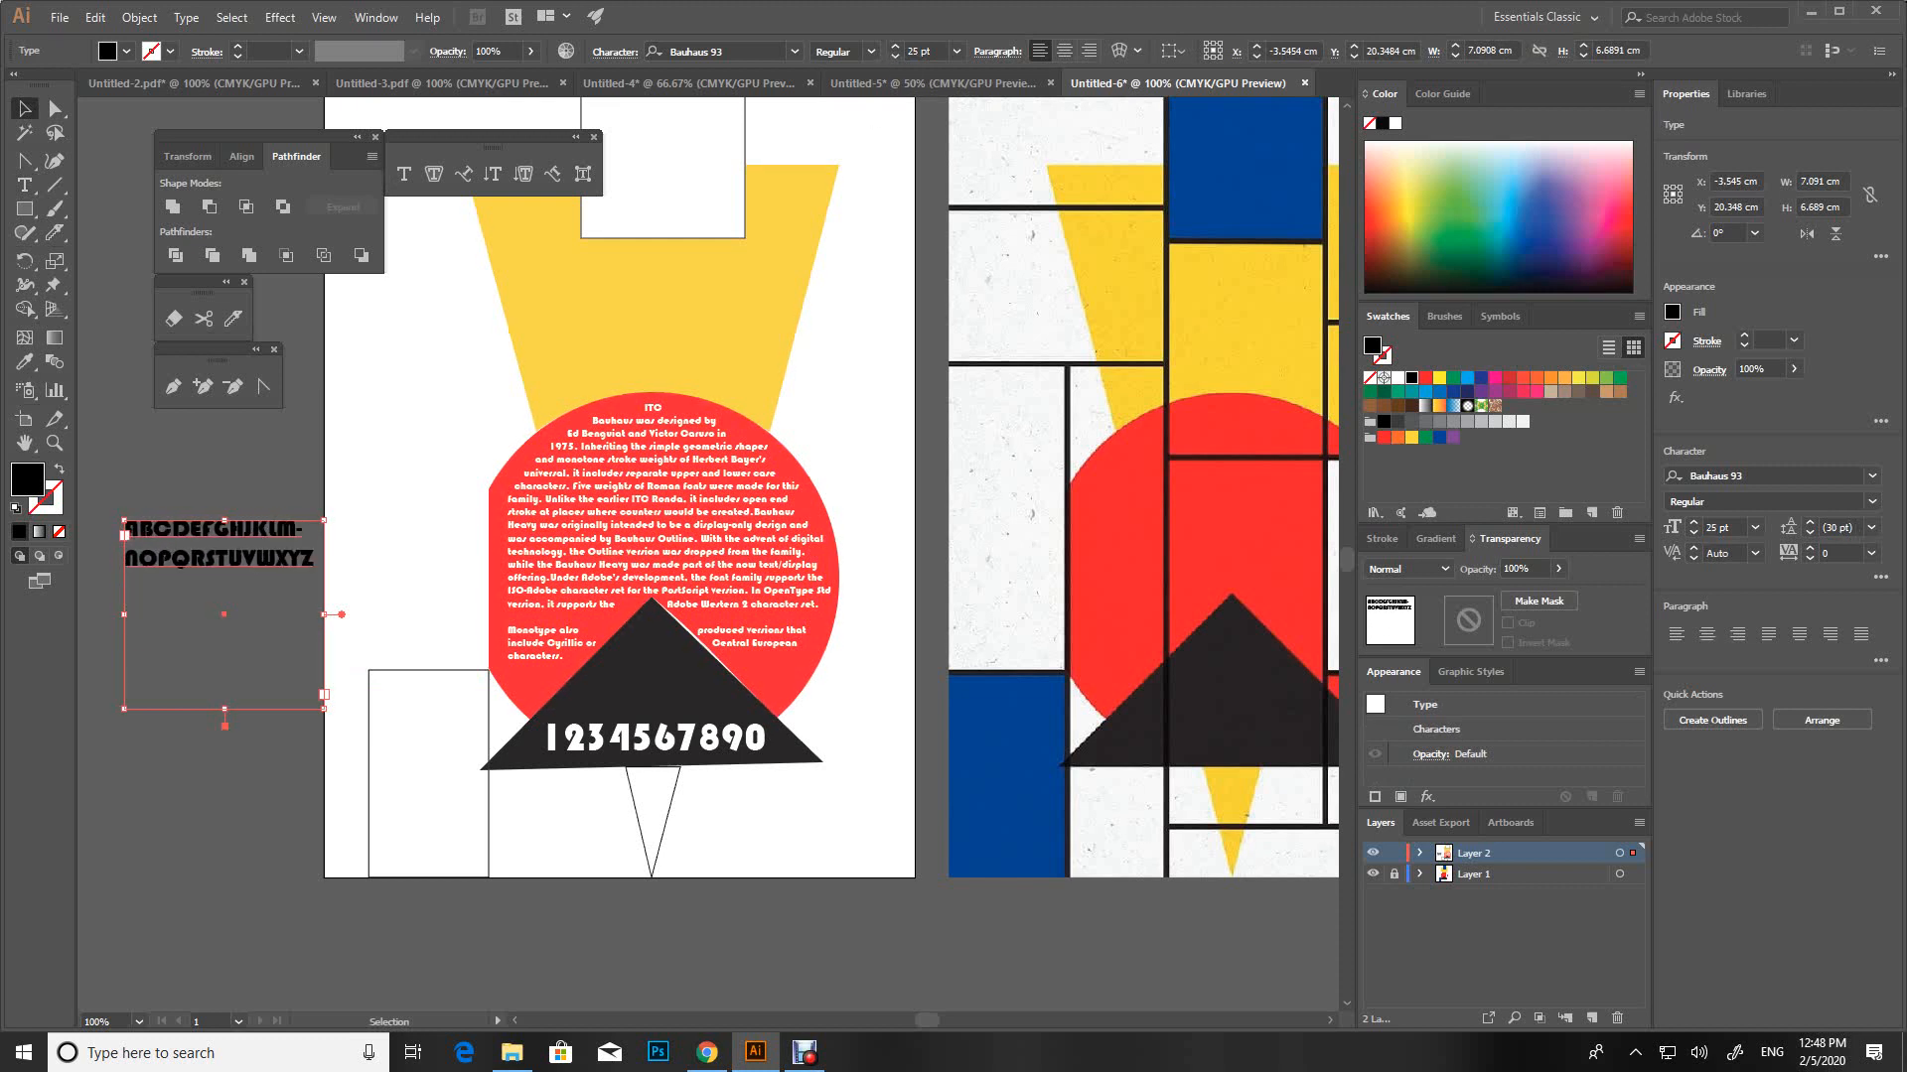
Place the alphabet text in white on the black triangle above the numbers, with a shortened frame and 21 pt font size
drag(225, 709, 655, 697)
click(1397, 378)
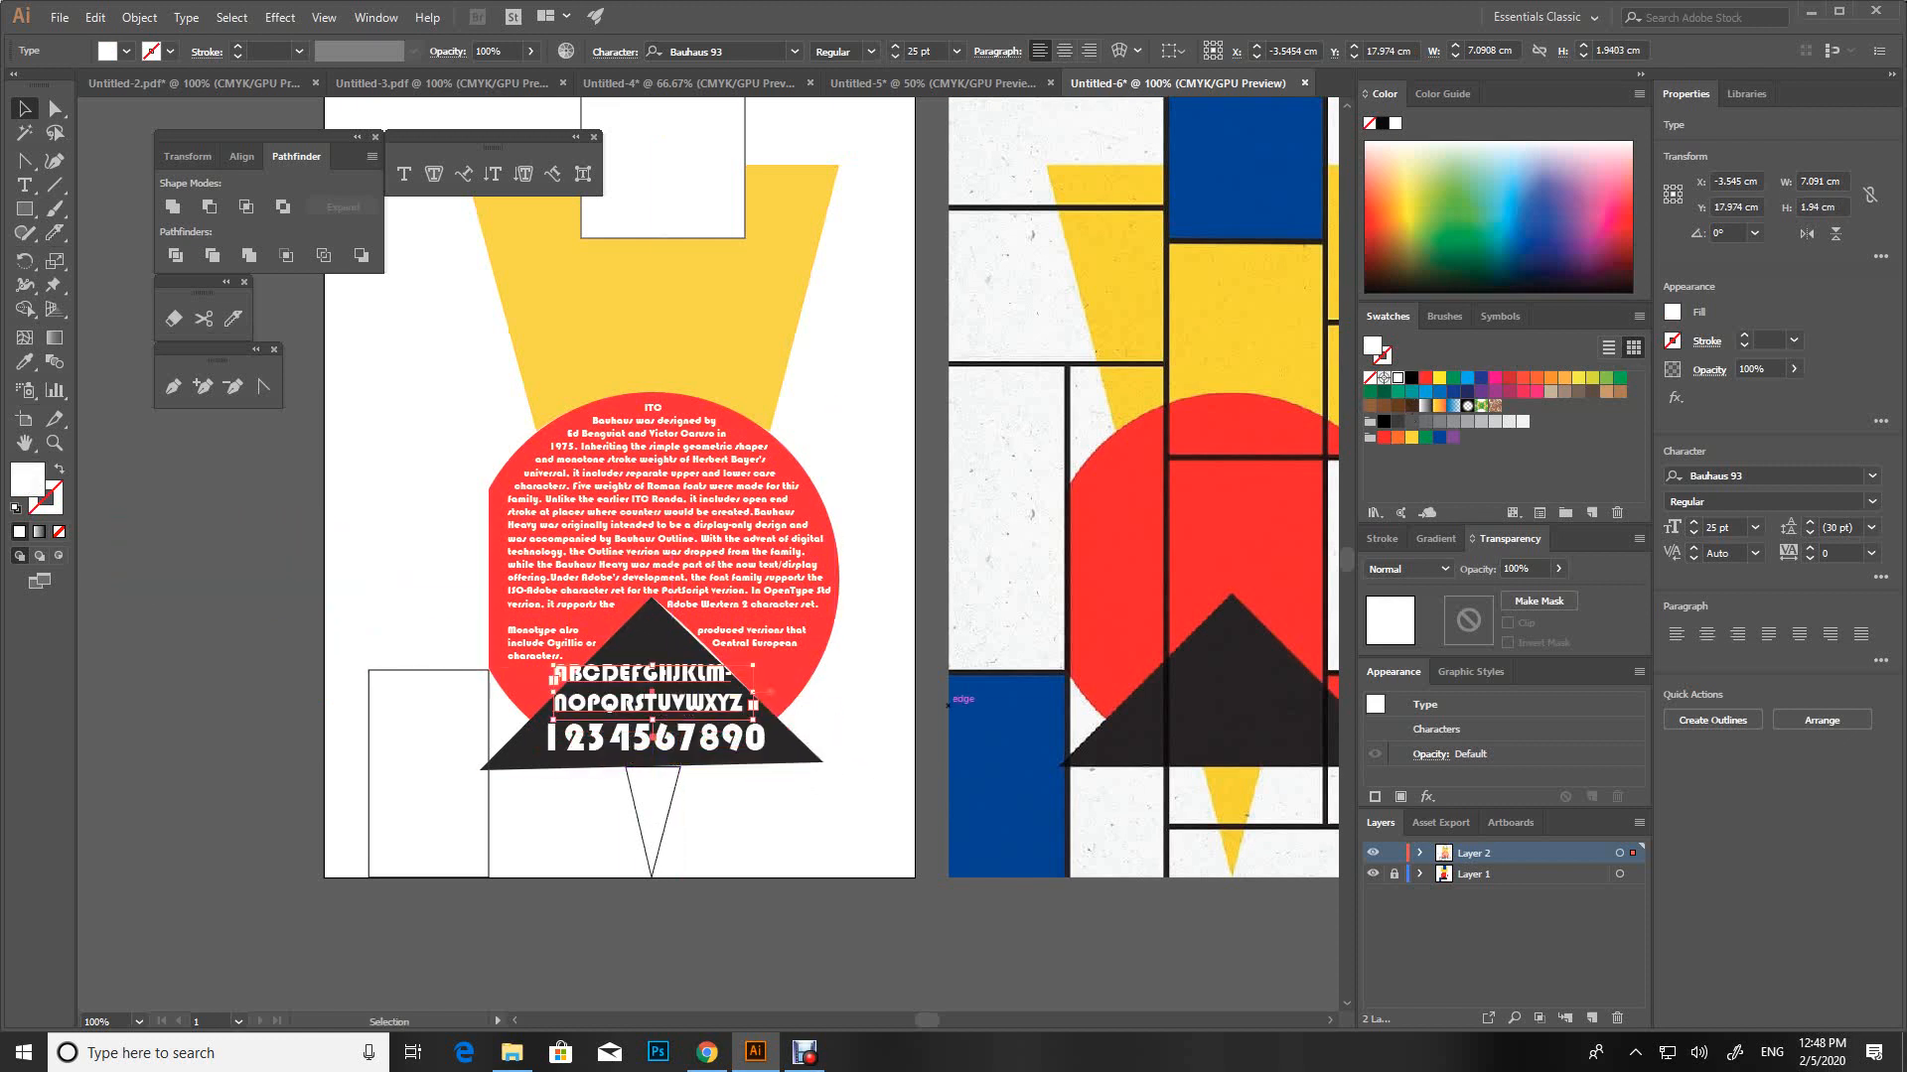
click(893, 55)
click(894, 56)
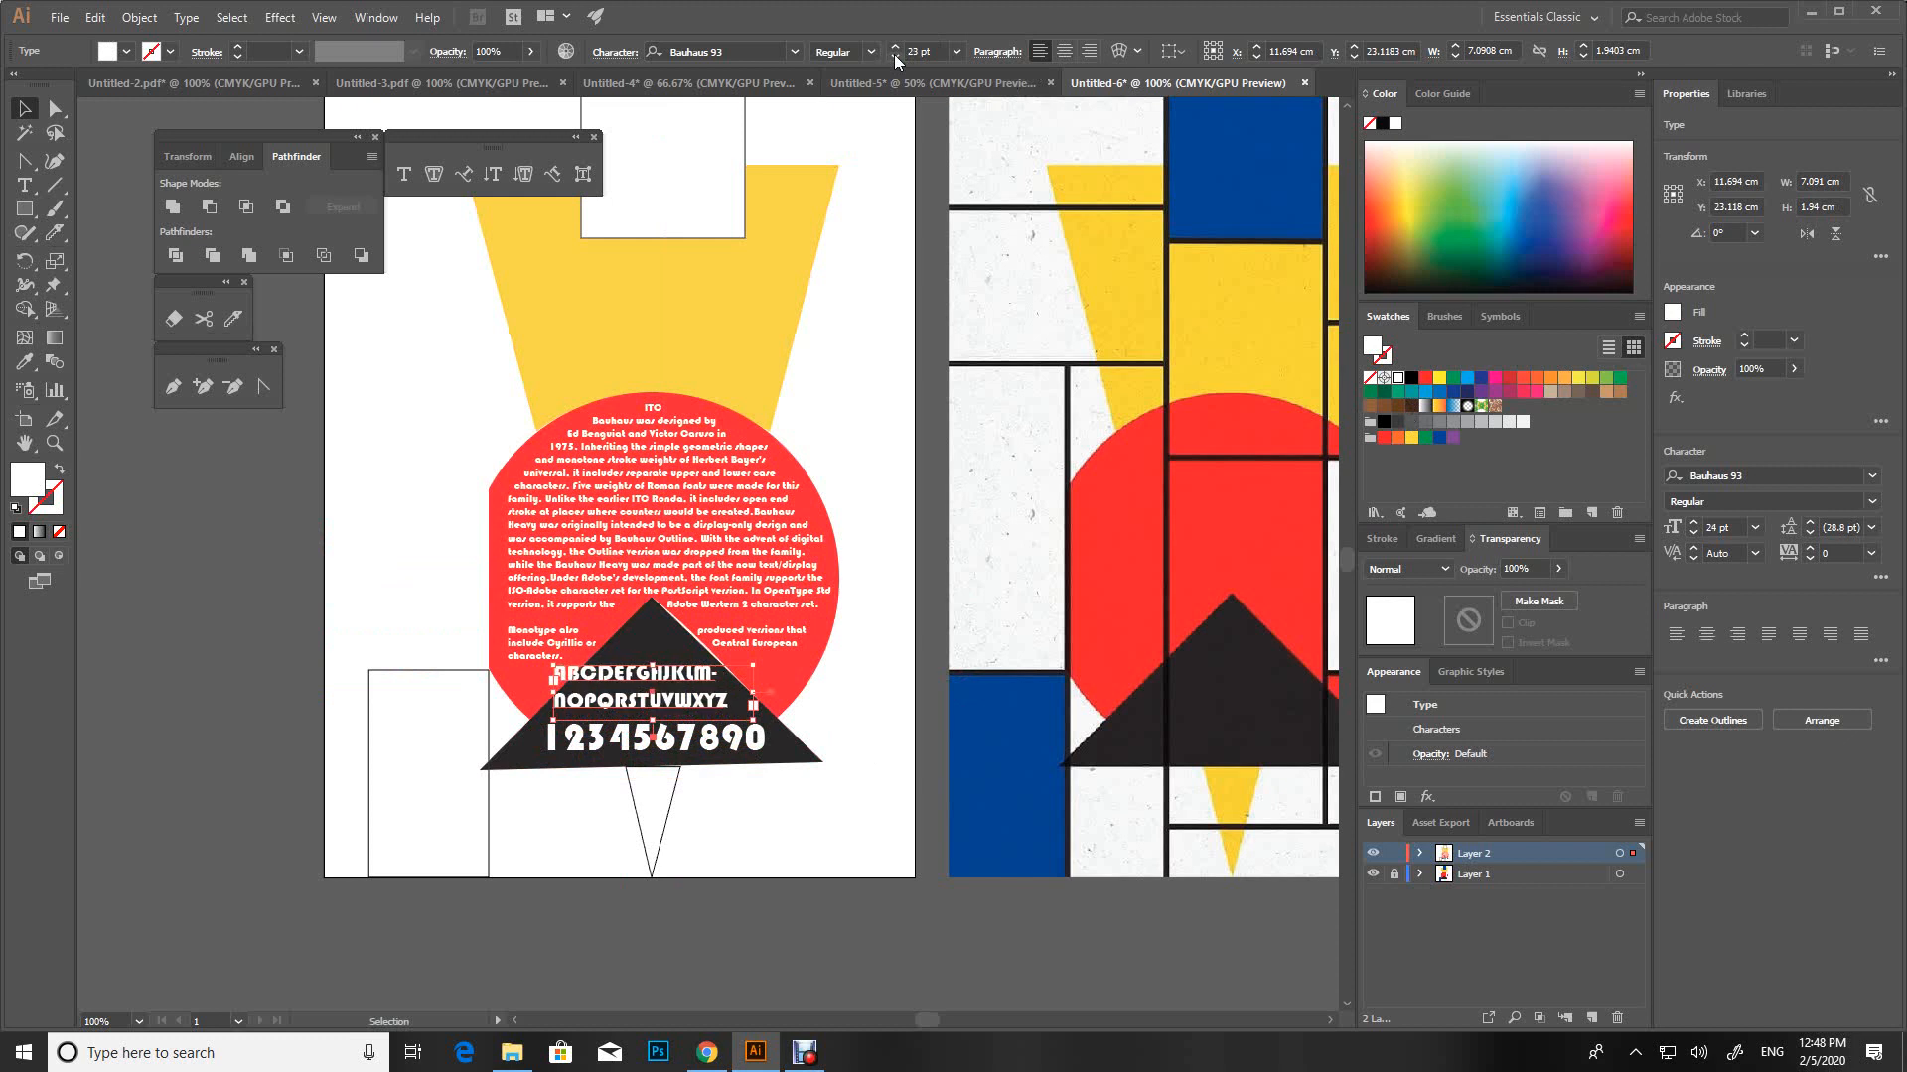
click(893, 55)
click(894, 56)
drag(698, 678, 725, 683)
click(862, 720)
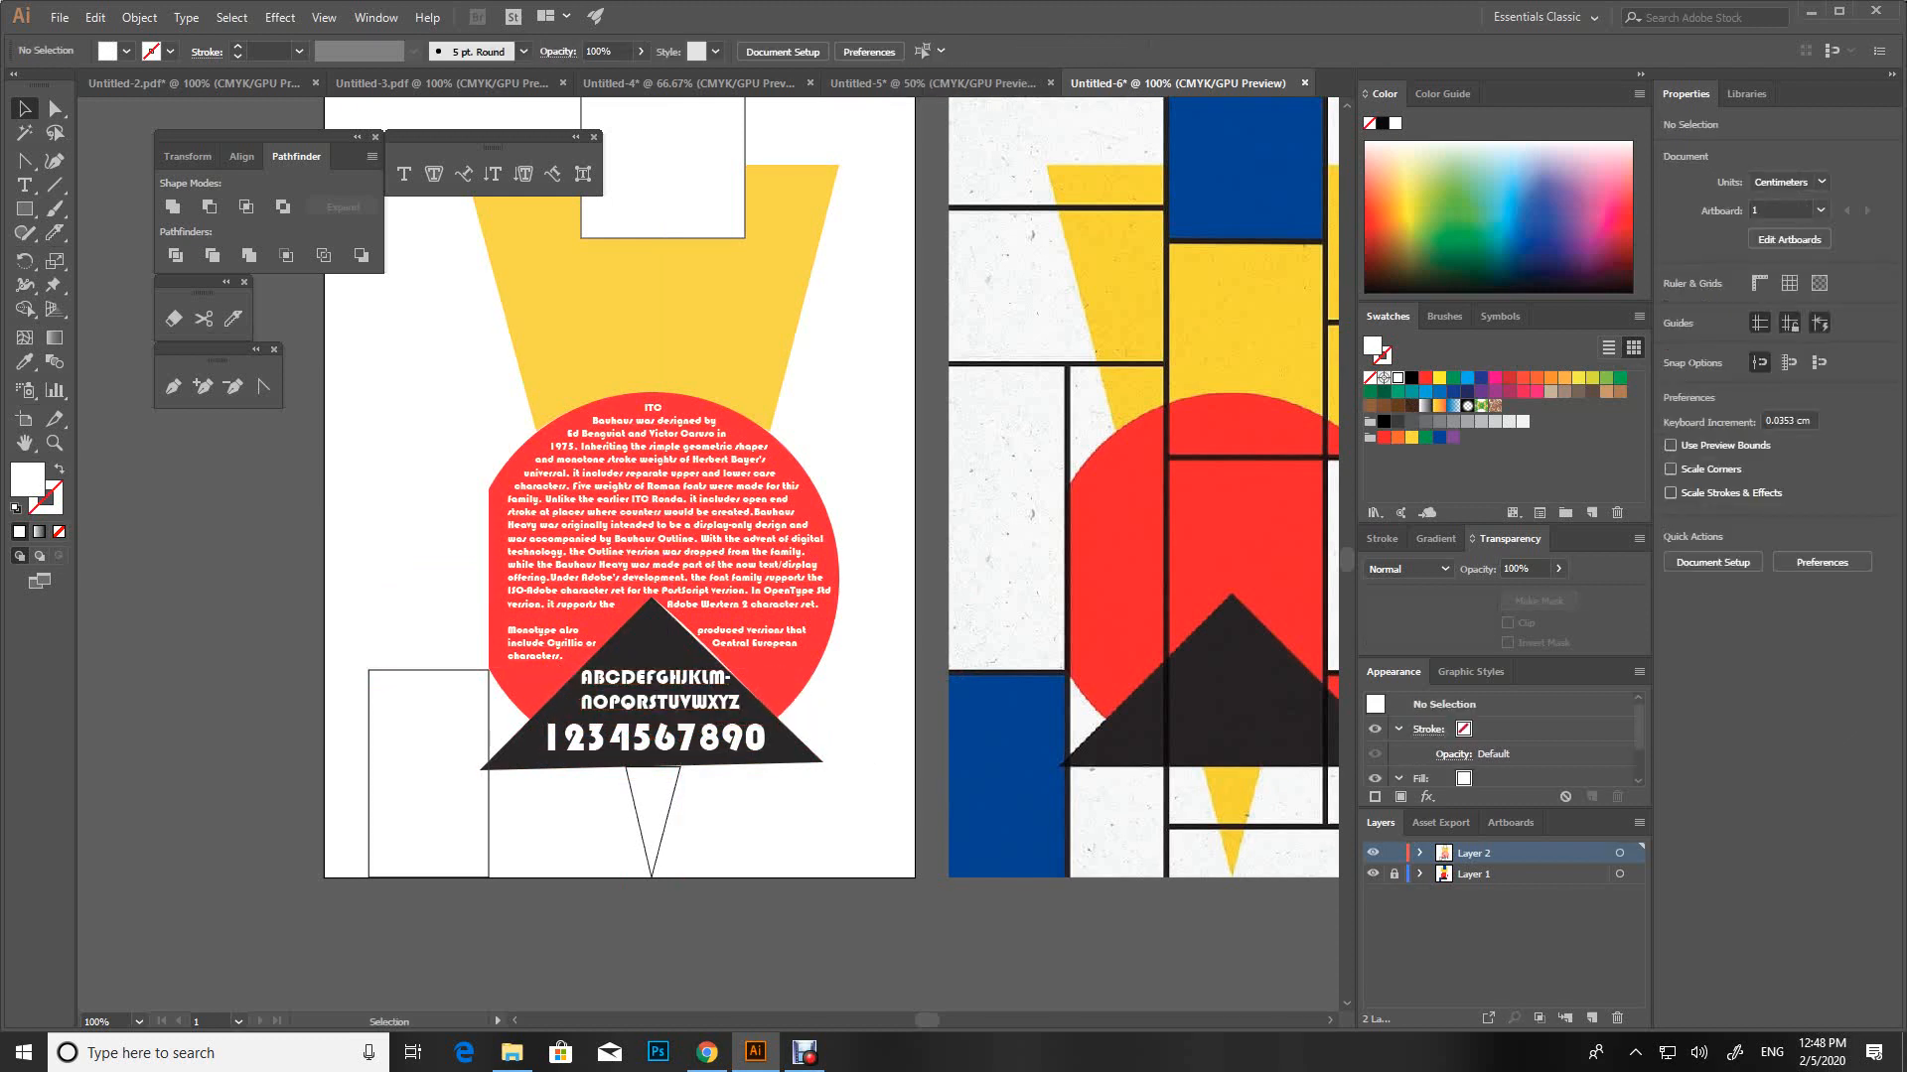
Level the black triangle's base by aligning its two lower corner anchor points to the lower one
drag(862, 719, 902, 606)
key(ctrl+plus)
key(ctrl+plus)
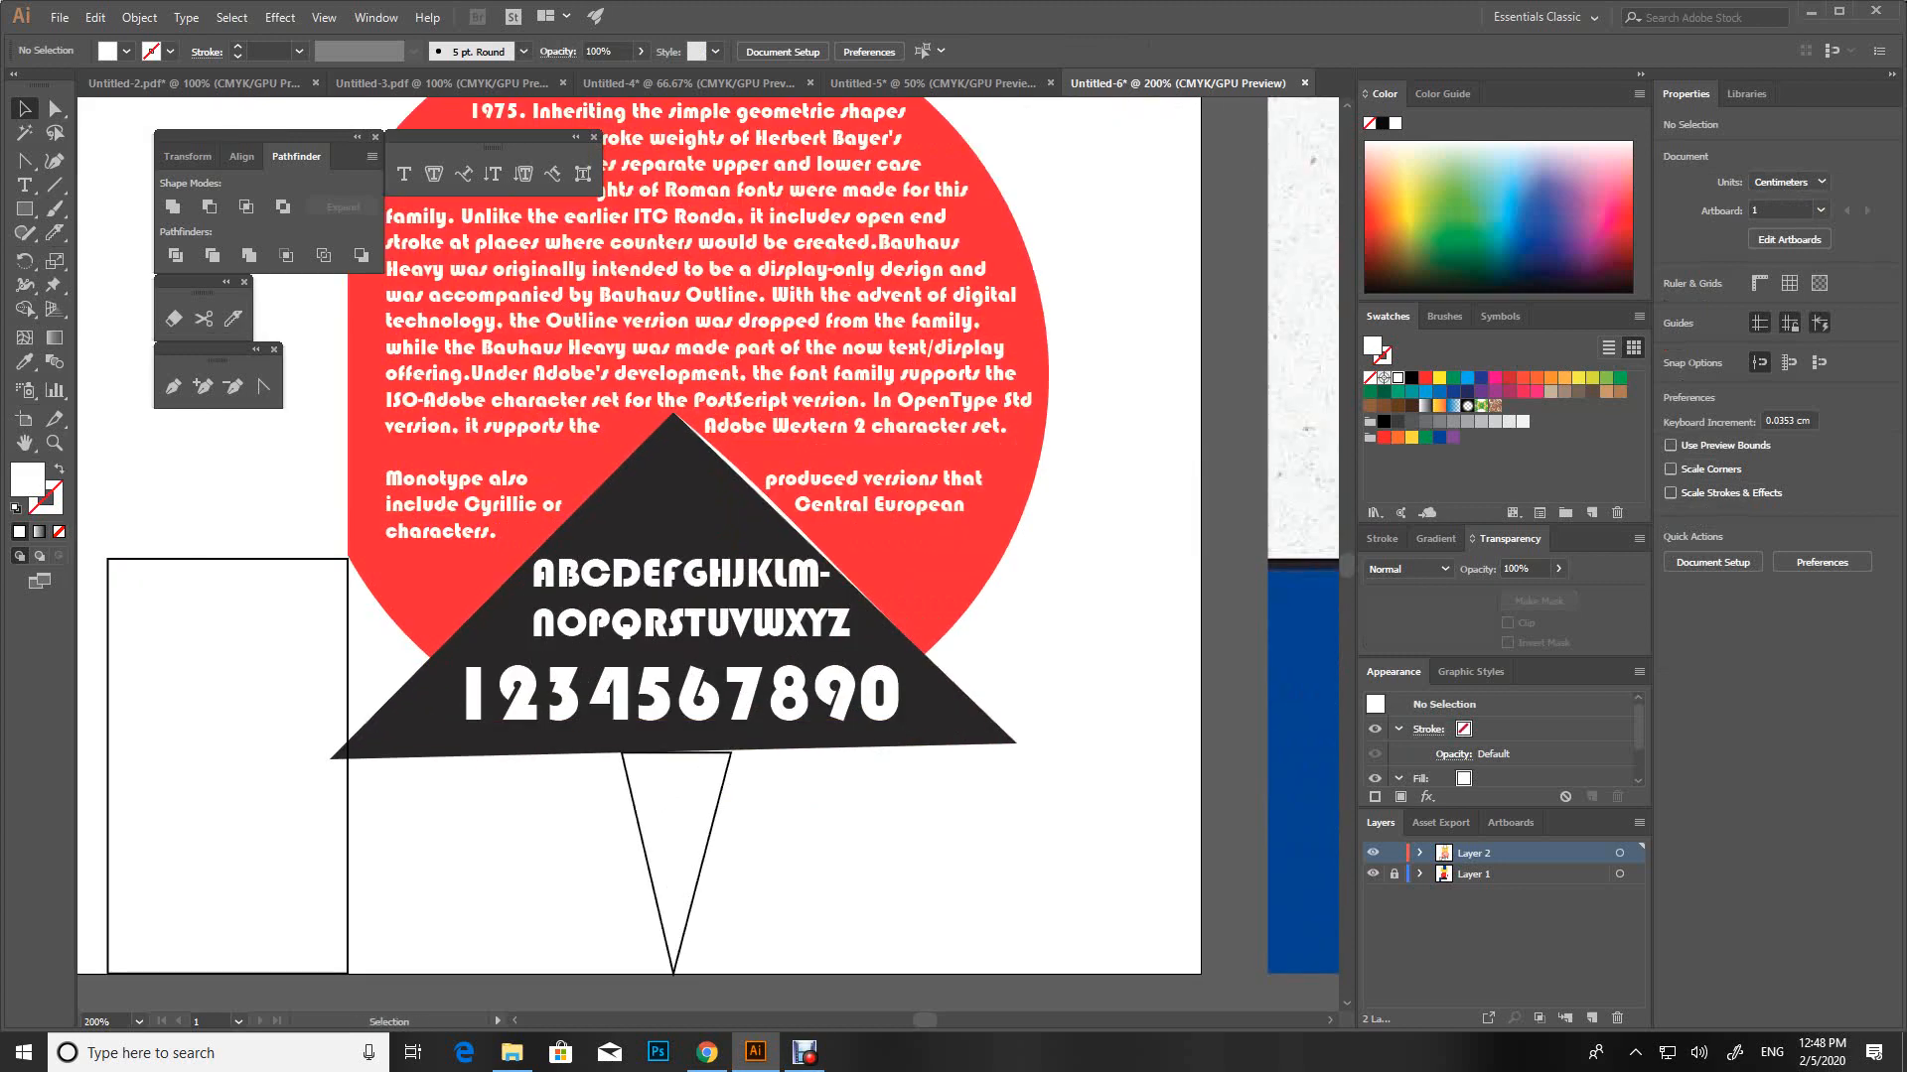
click(54, 108)
click(1015, 741)
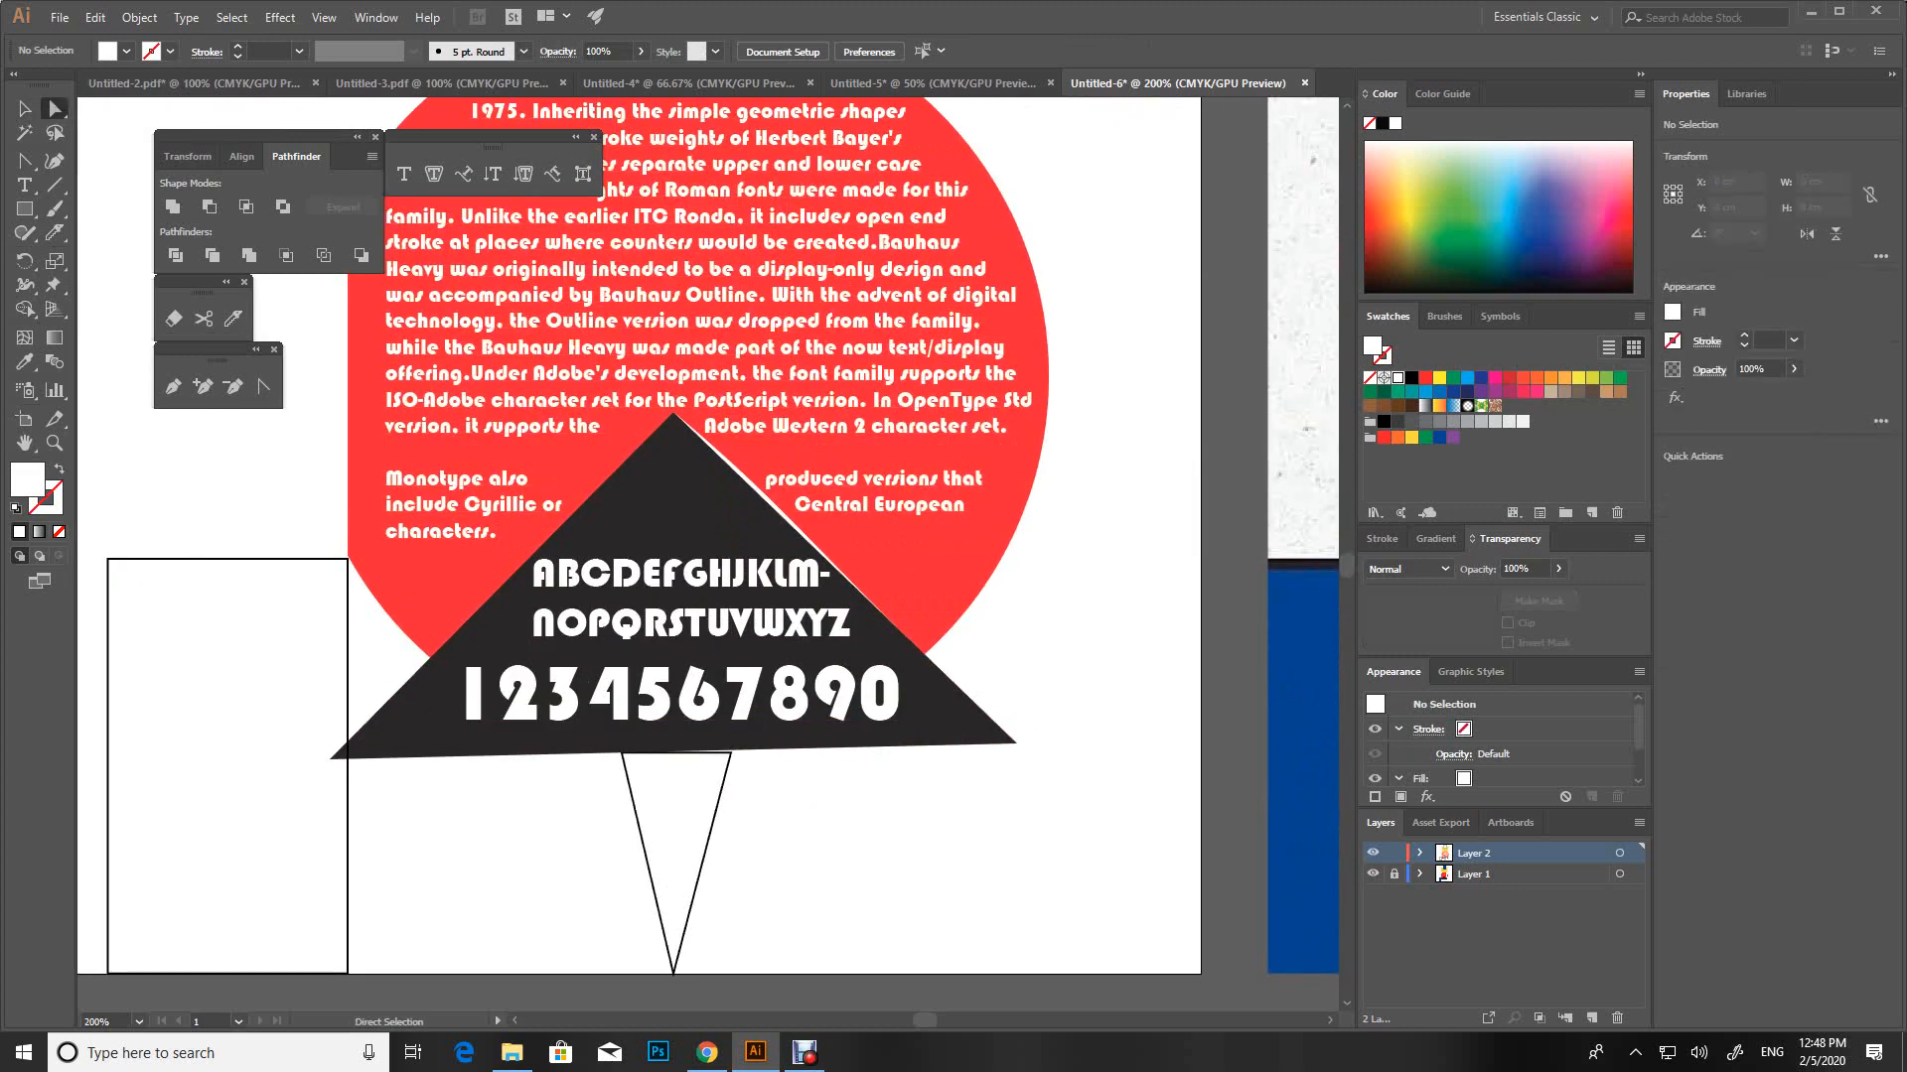
shift+click(330, 758)
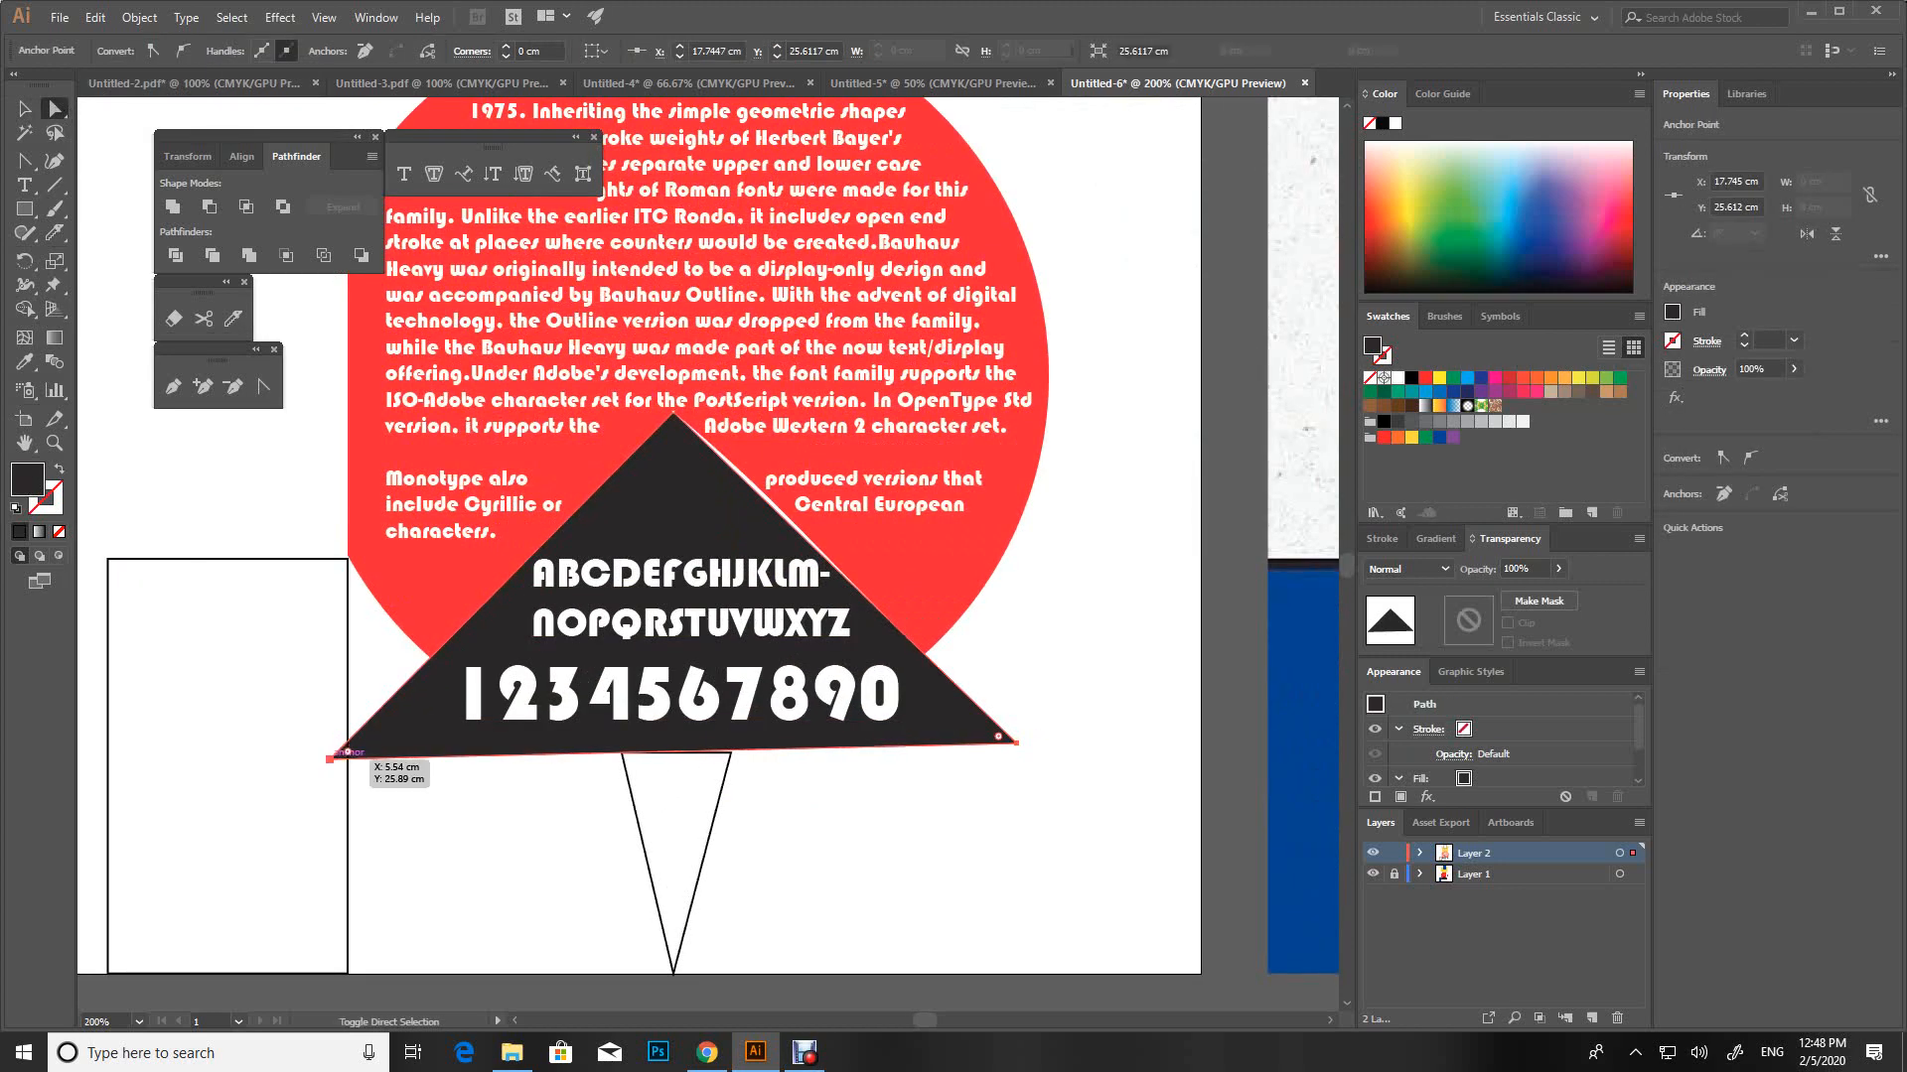
click(765, 50)
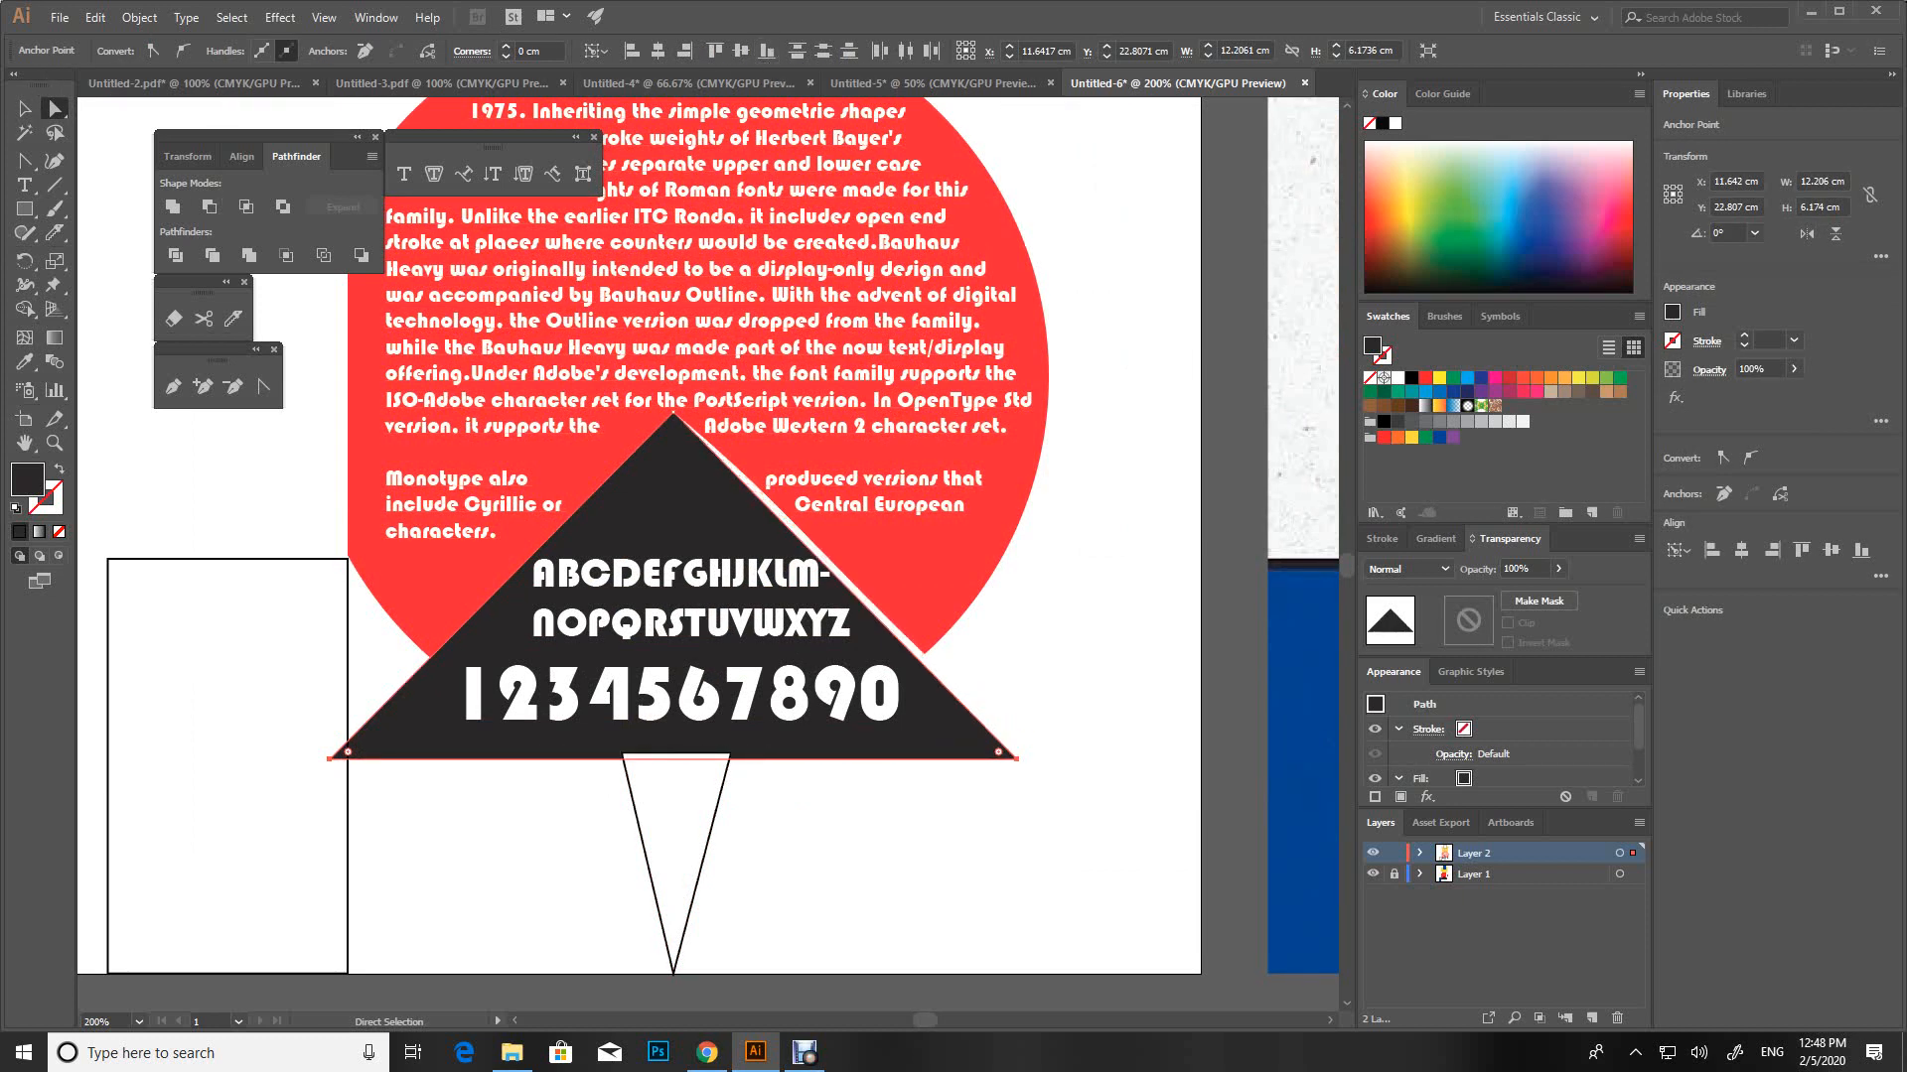
click(23, 107)
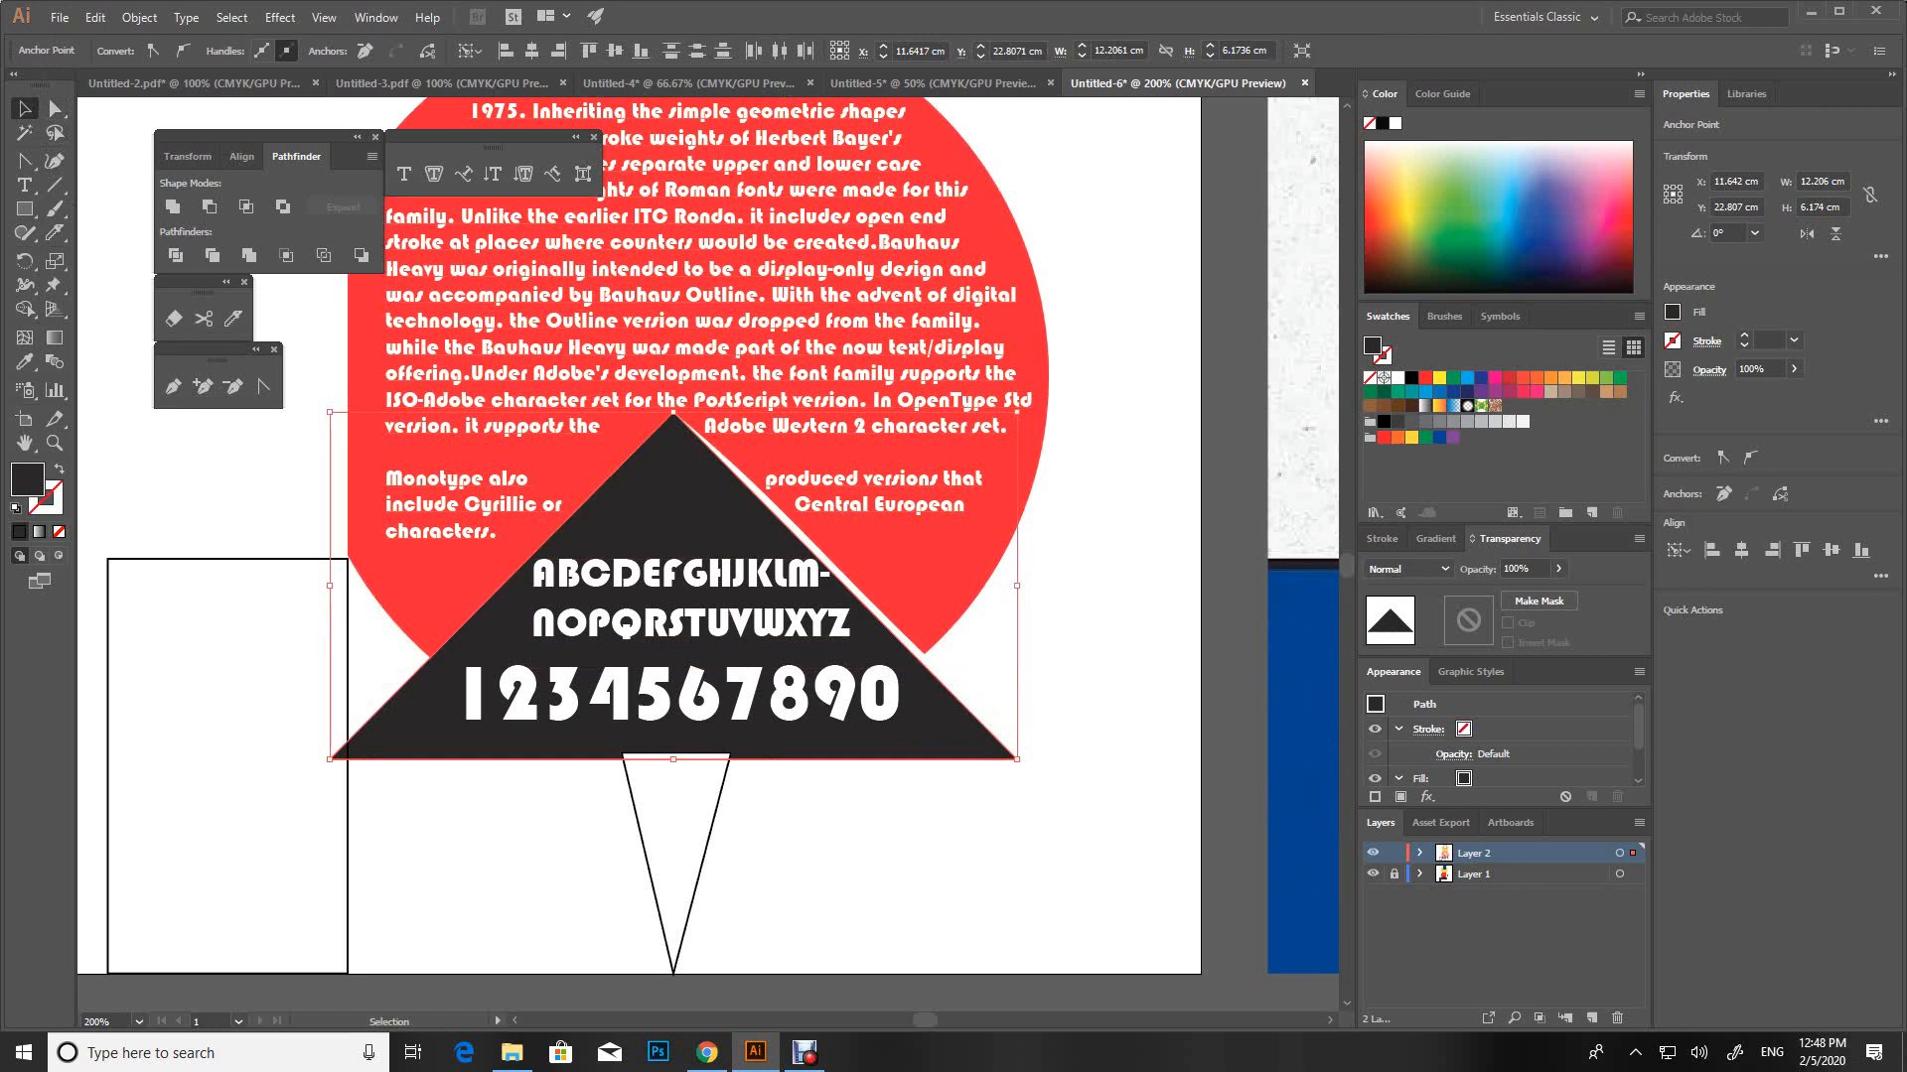
Nudge the red circle's anchor point at the triangle's right edge down and left to narrow the white gap
click(55, 107)
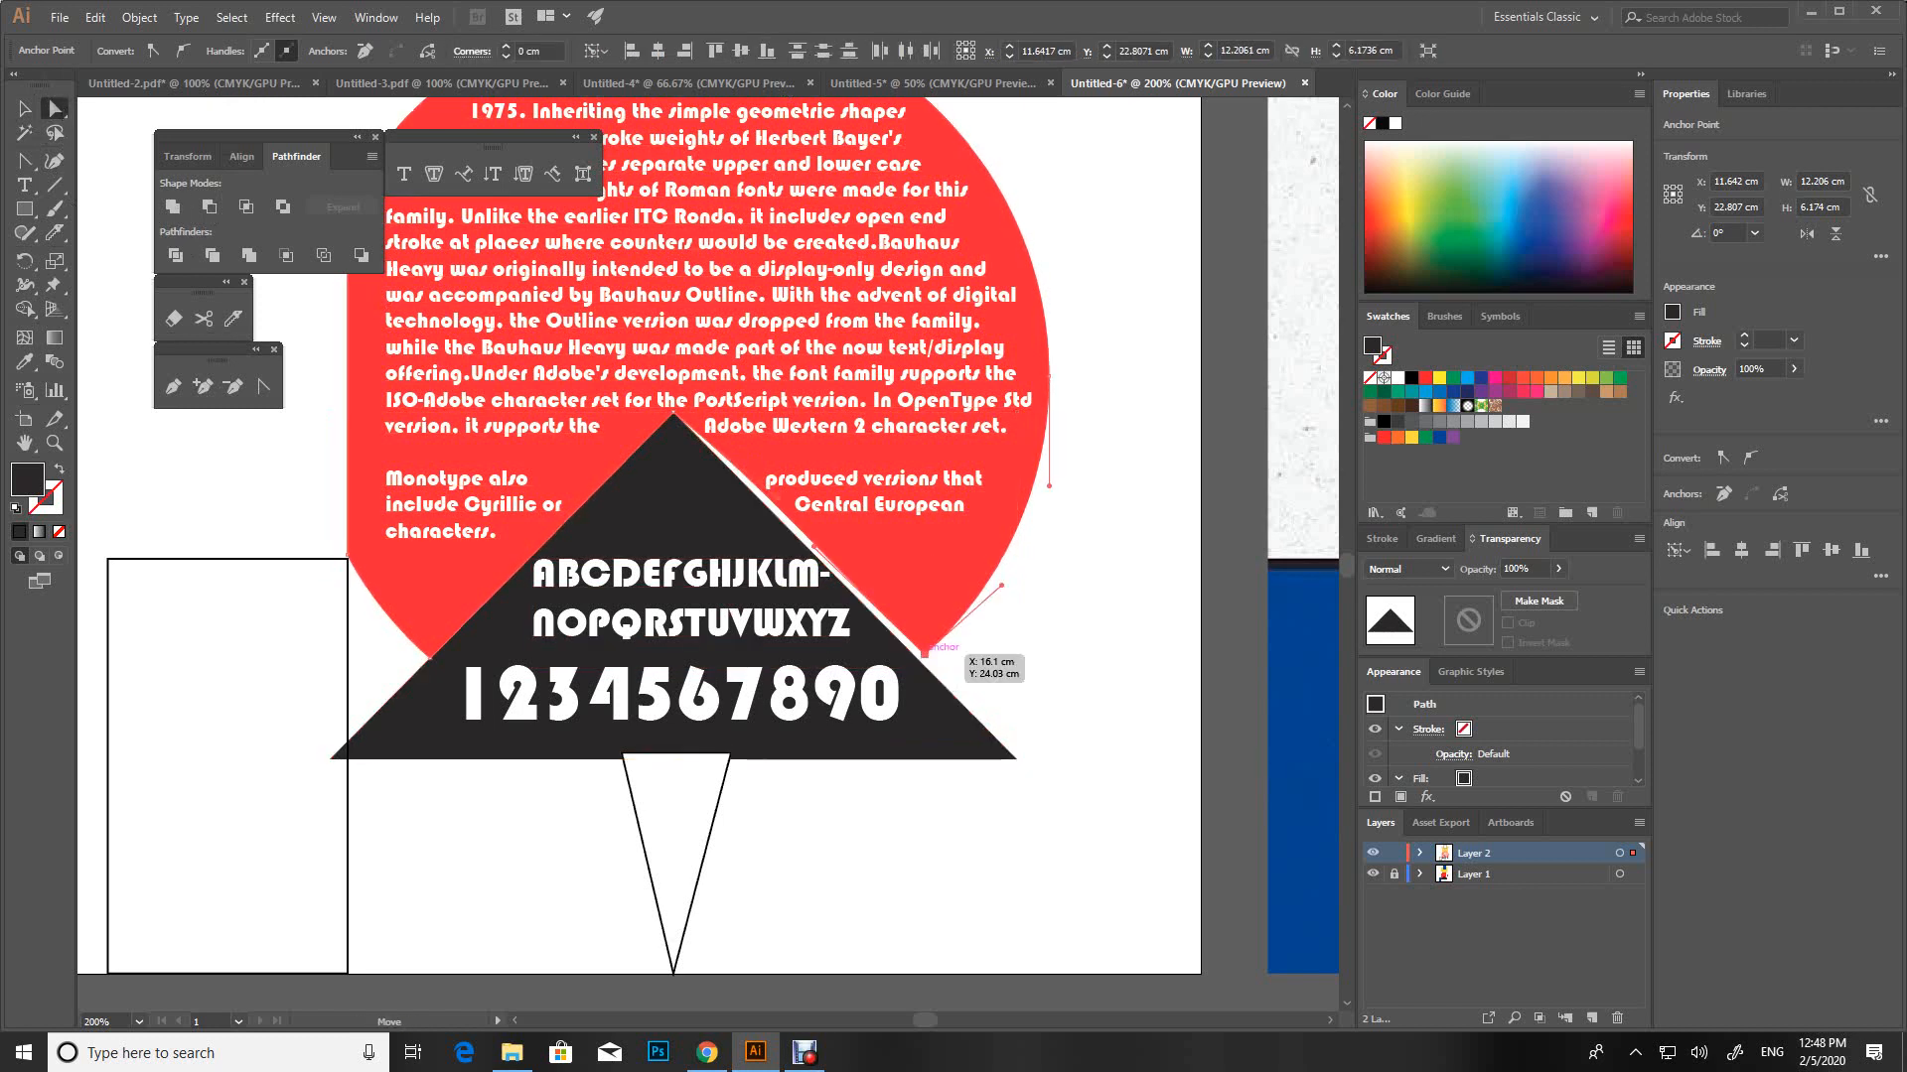
click(948, 636)
key(Down)
key(Down)
key(Down)
key(Left)
key(Left)
key(Left)
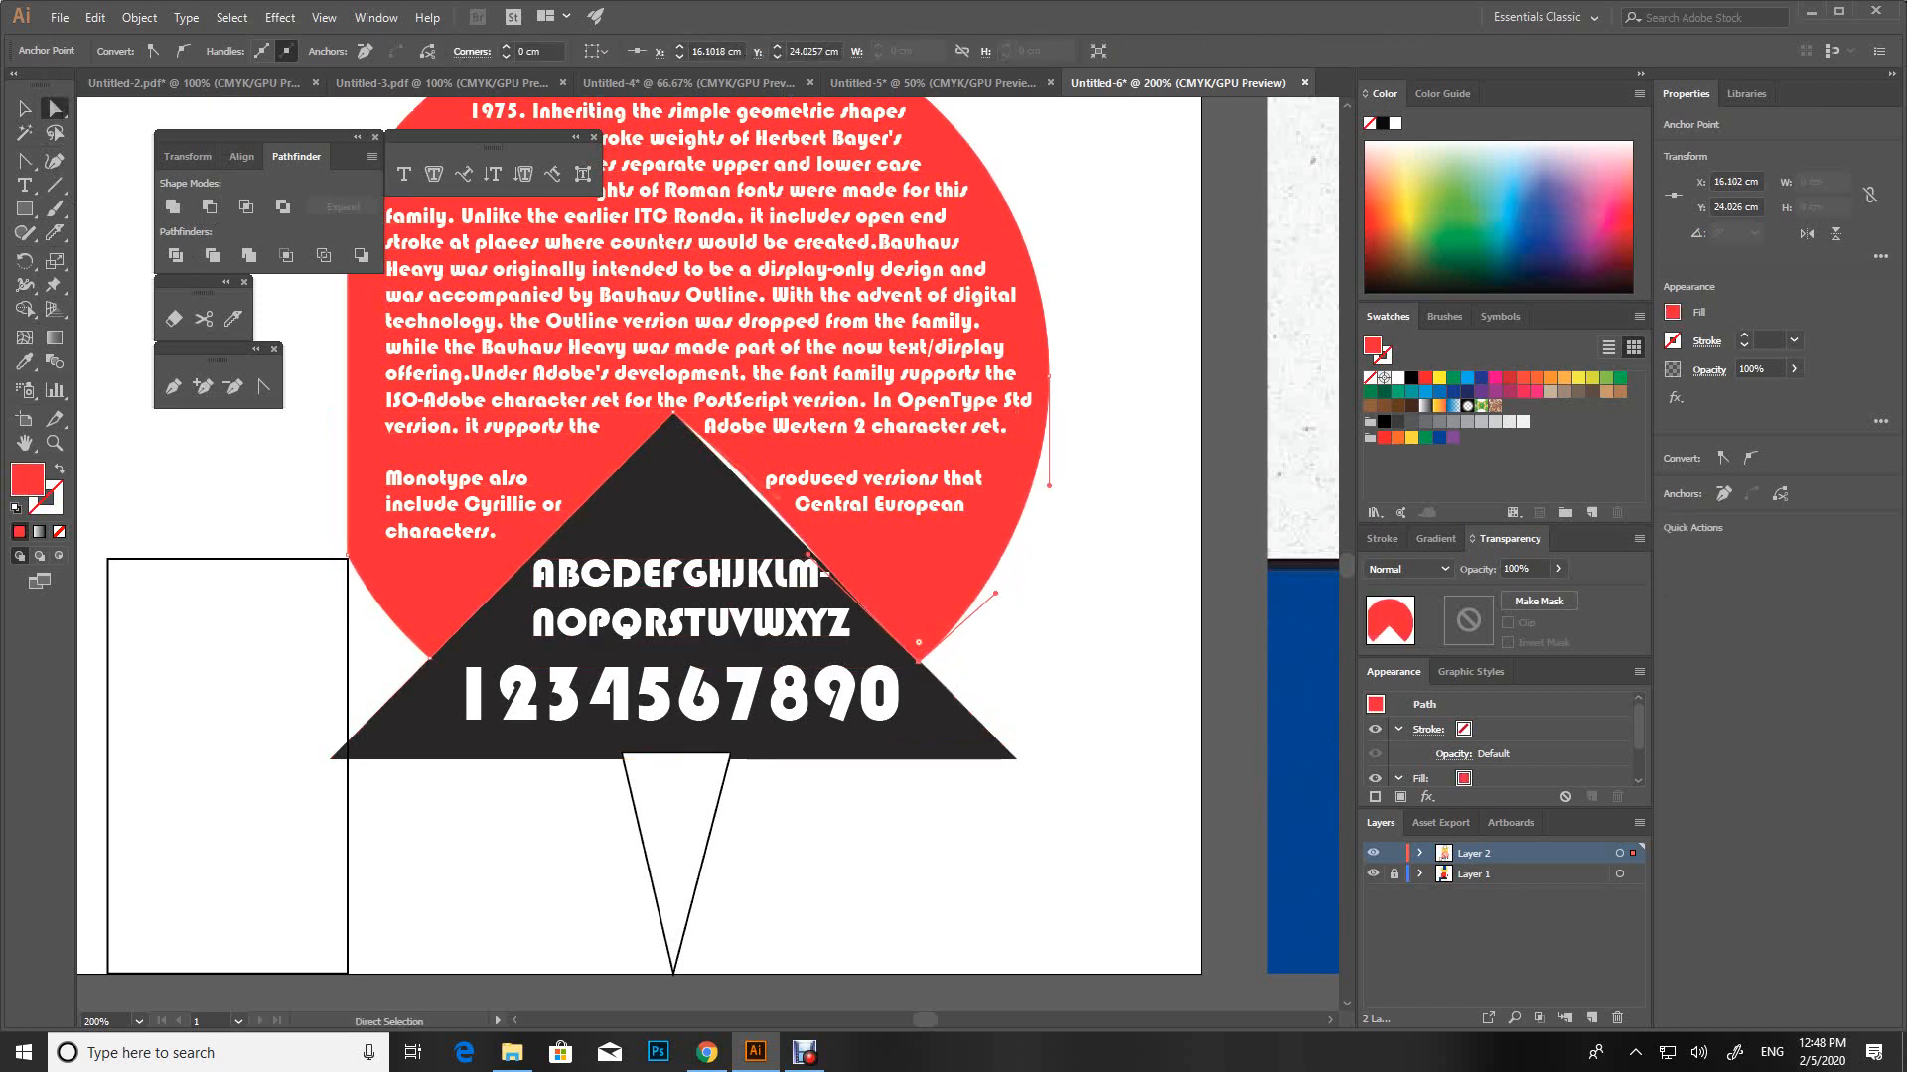
Nudge the red circle's anchor point at the triangle's apex left and down to close the white gap, and deselect
click(672, 431)
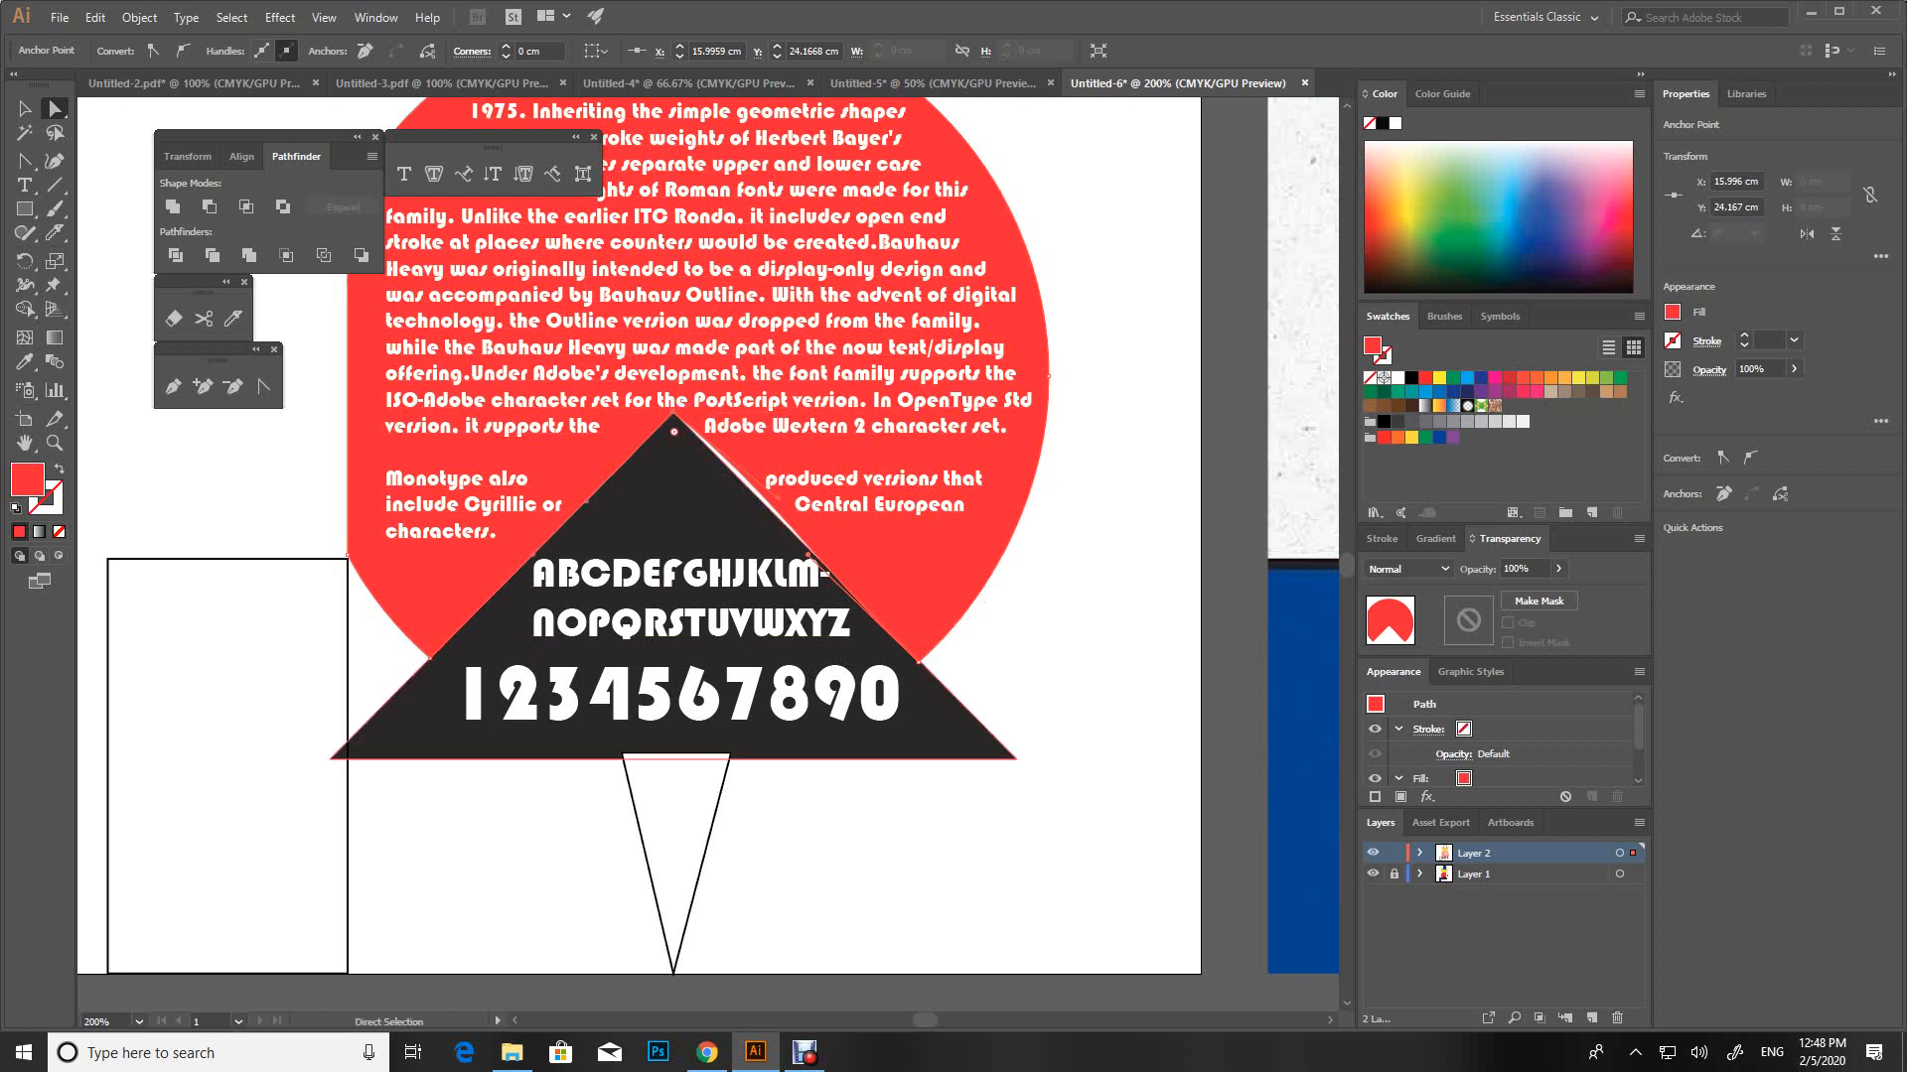
key(Left)
key(Down)
key(Down)
key(Down)
key(ctrl+shift+a)
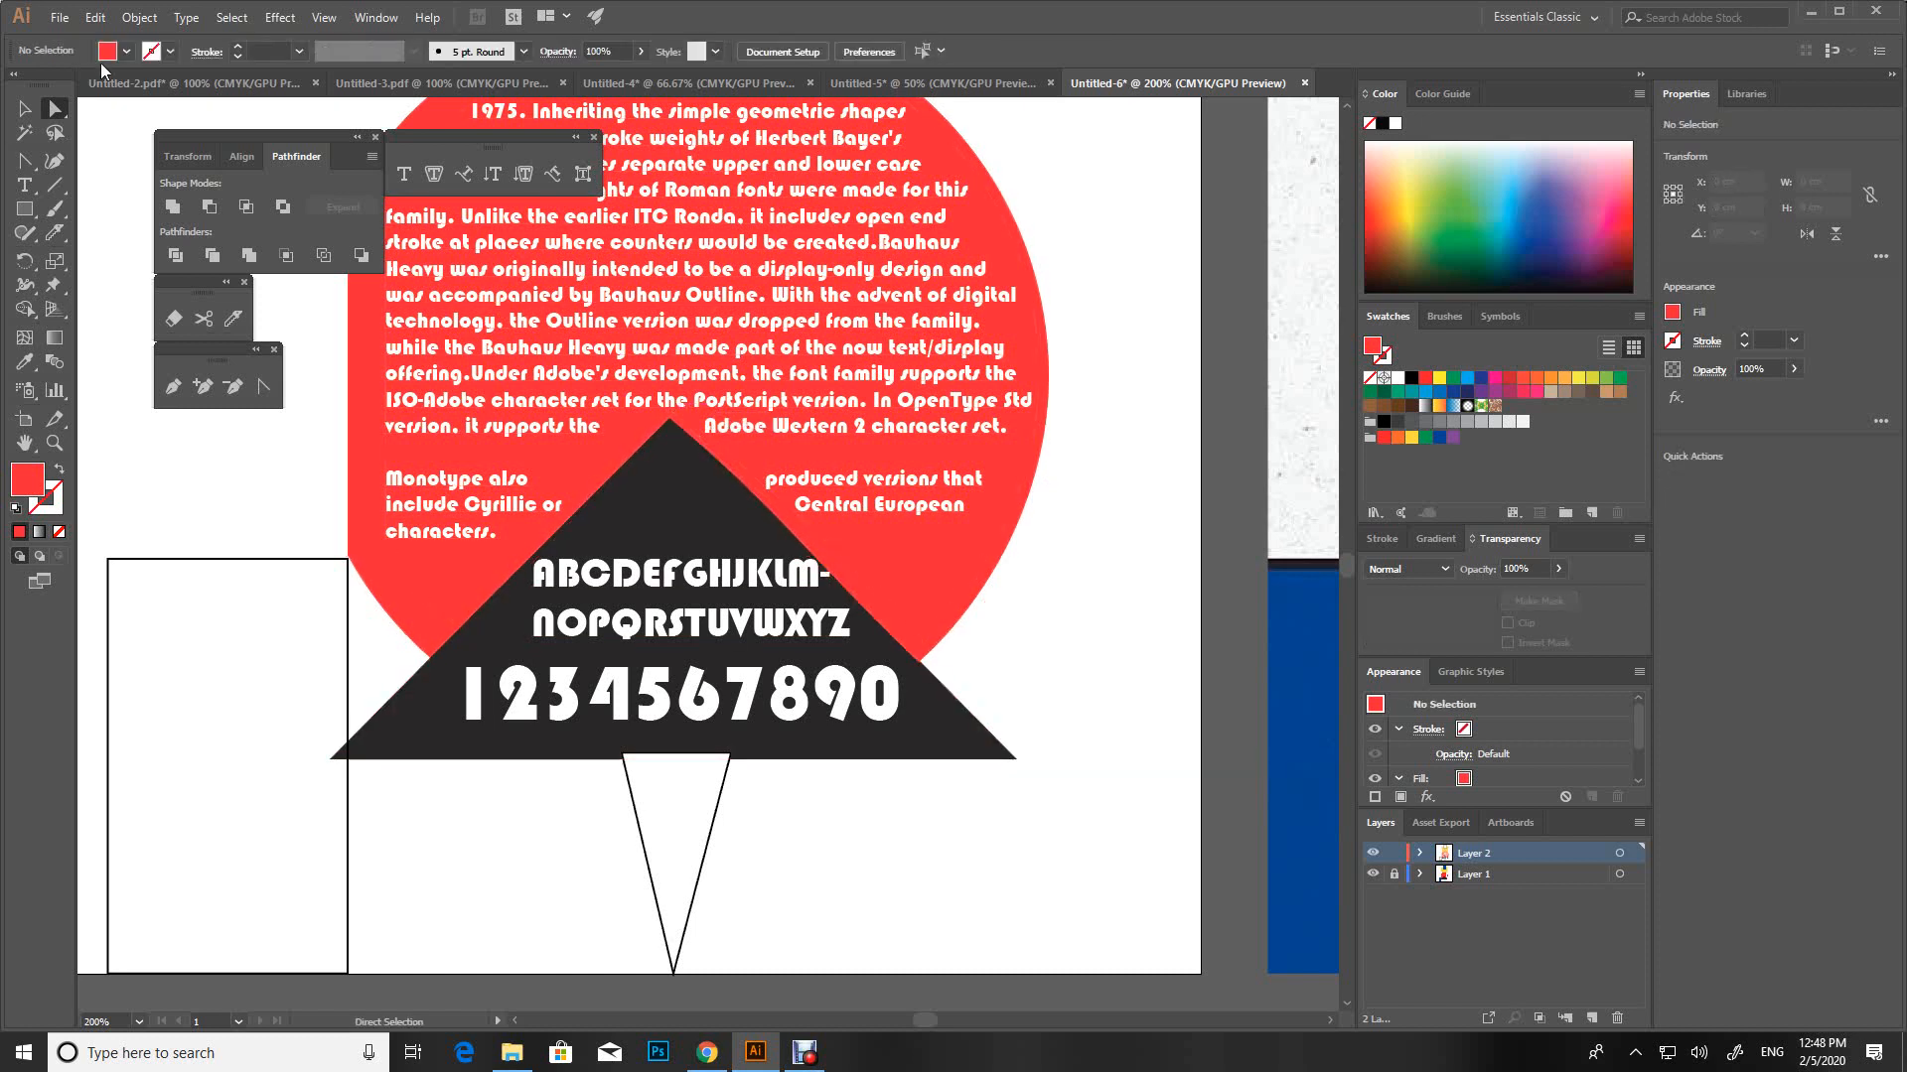
Shift the alphabet text slightly left on the black triangle and deselect it
click(25, 108)
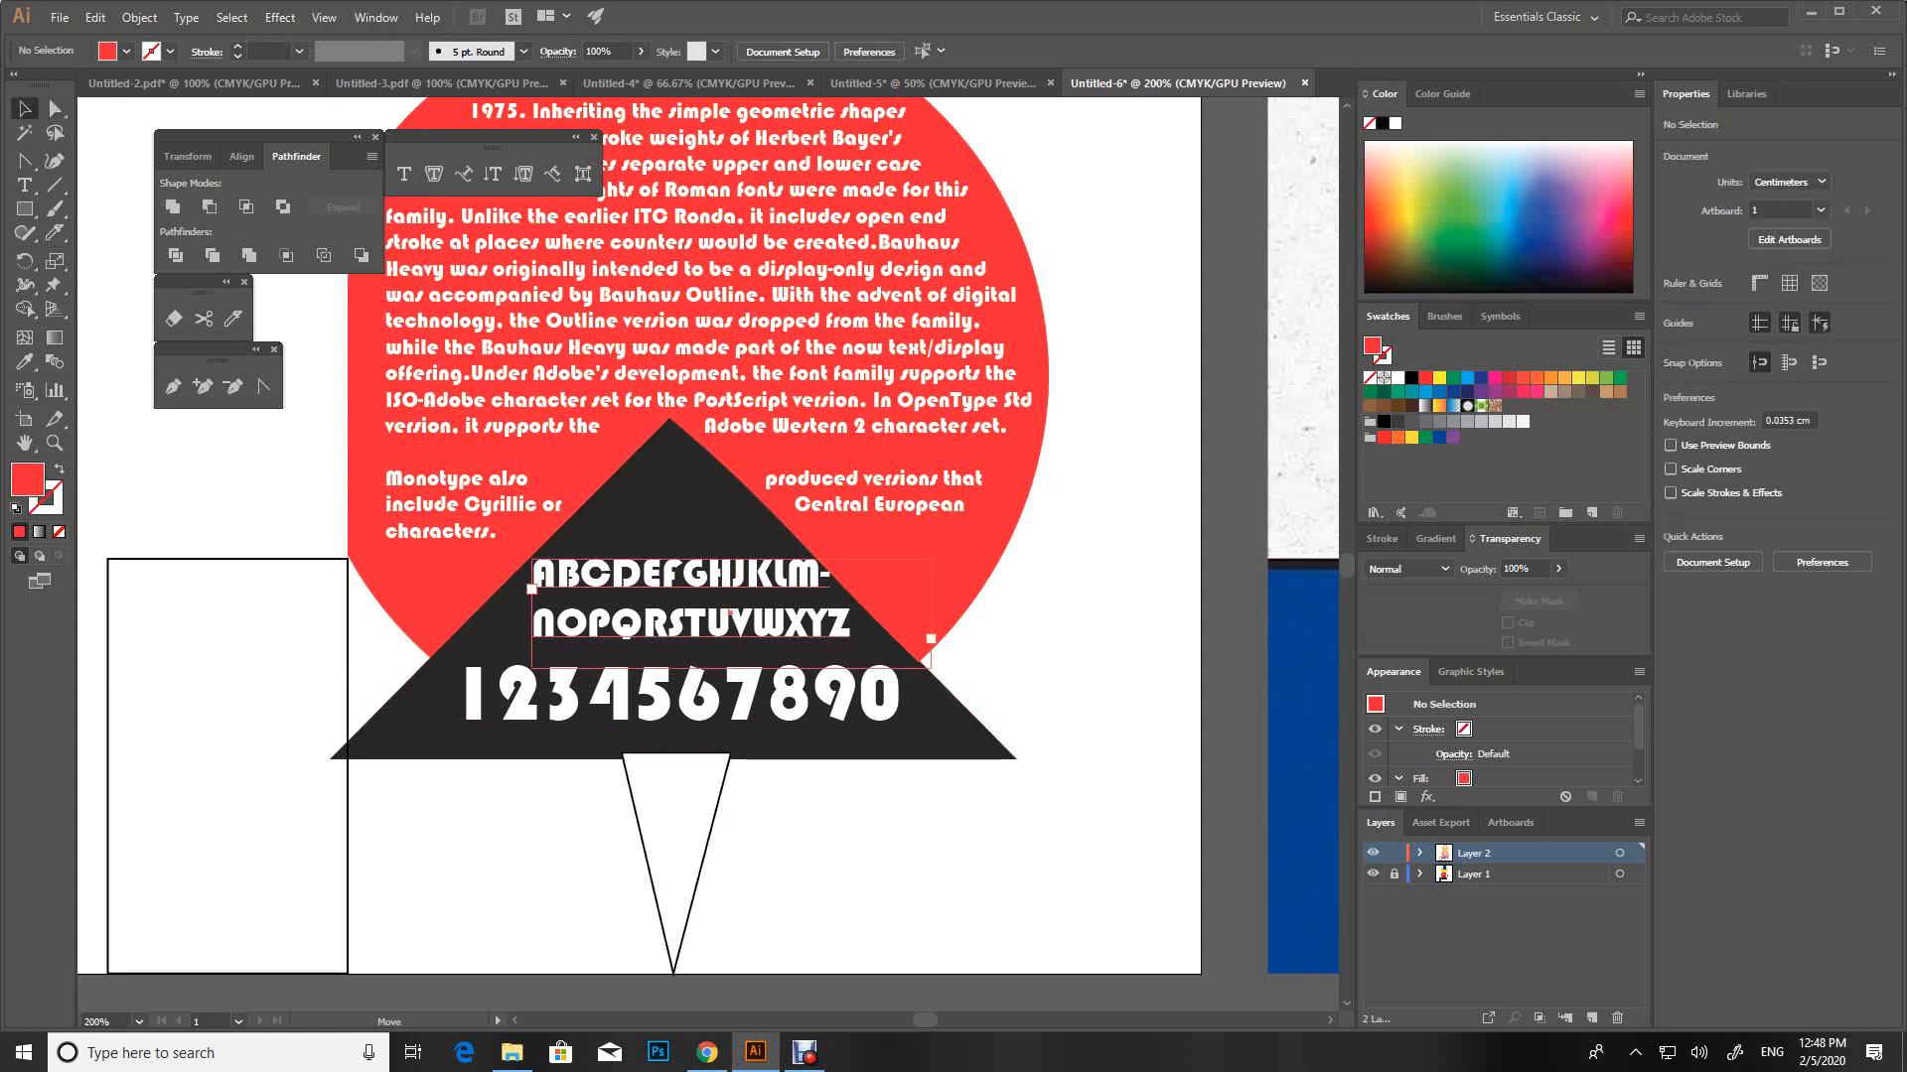
click(636, 576)
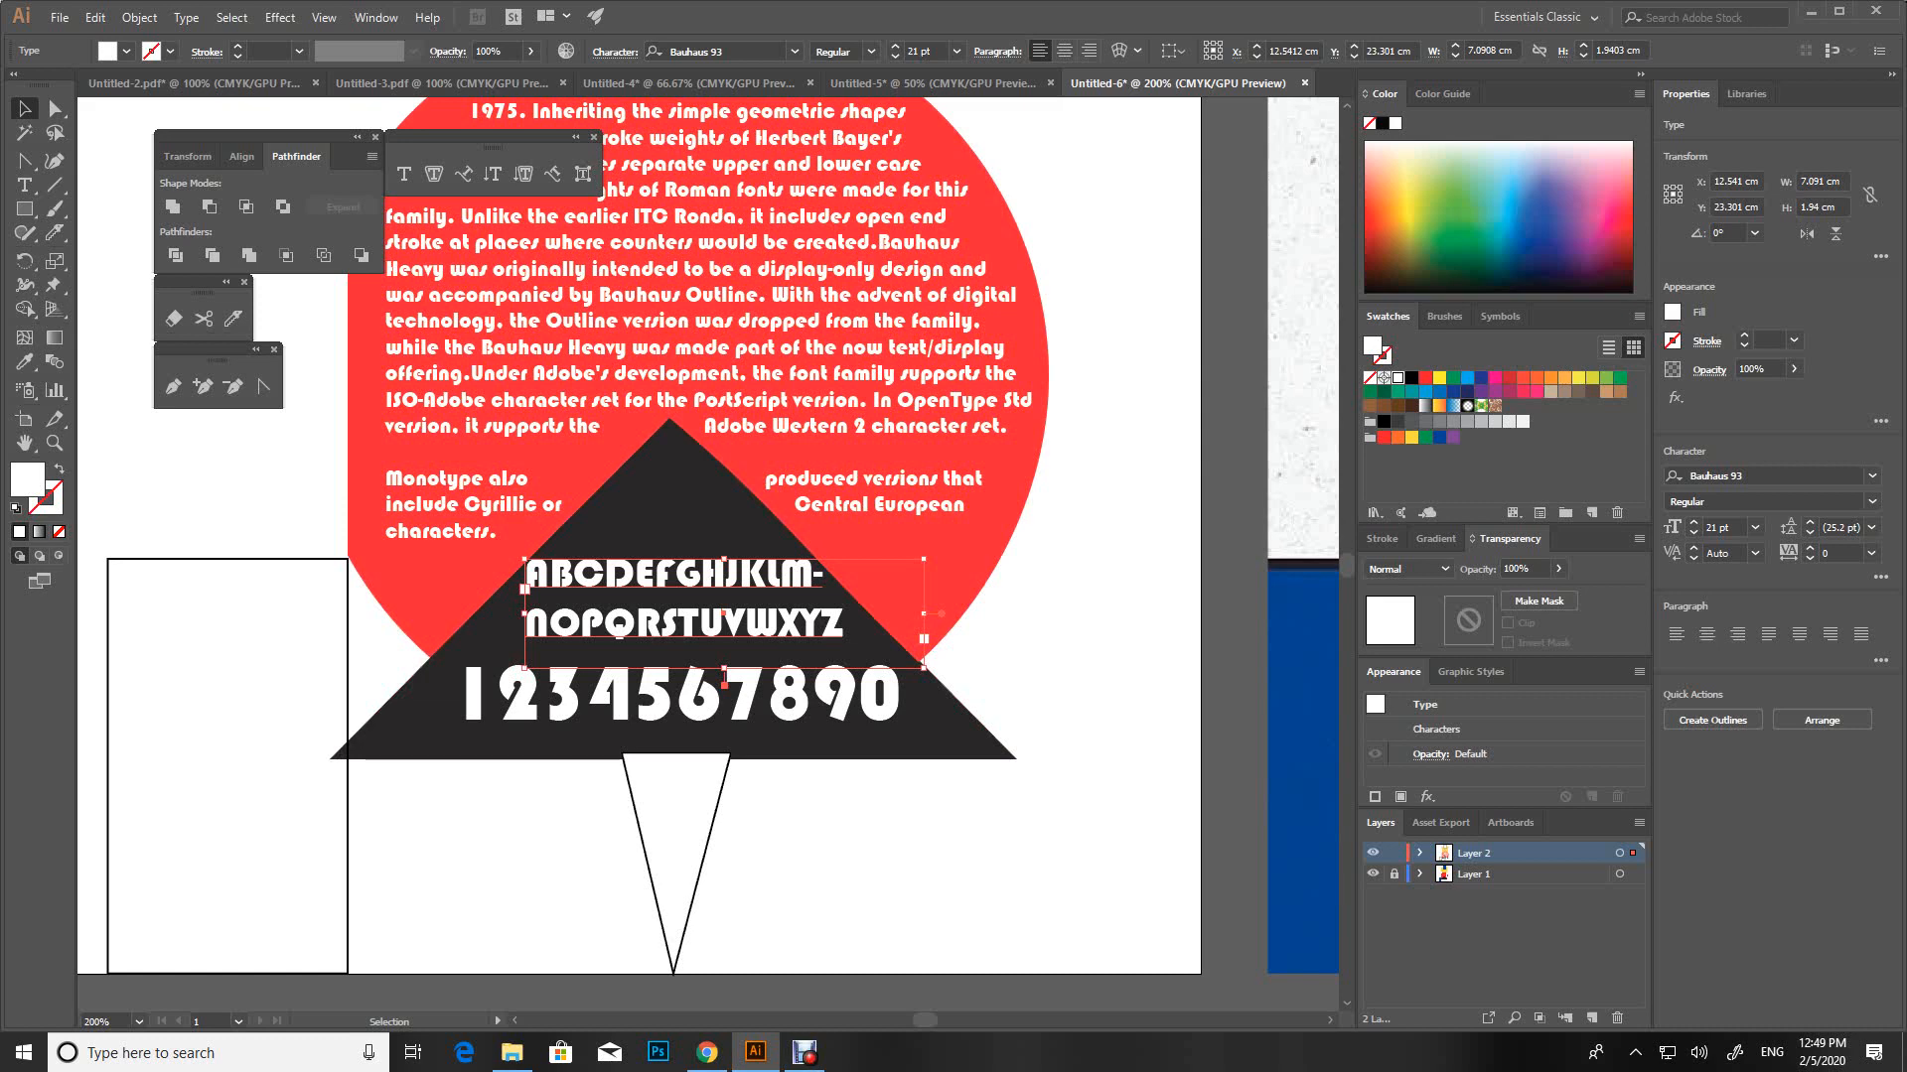
key(ctrl+minus)
key(ctrl+minus)
key(ctrl+minus)
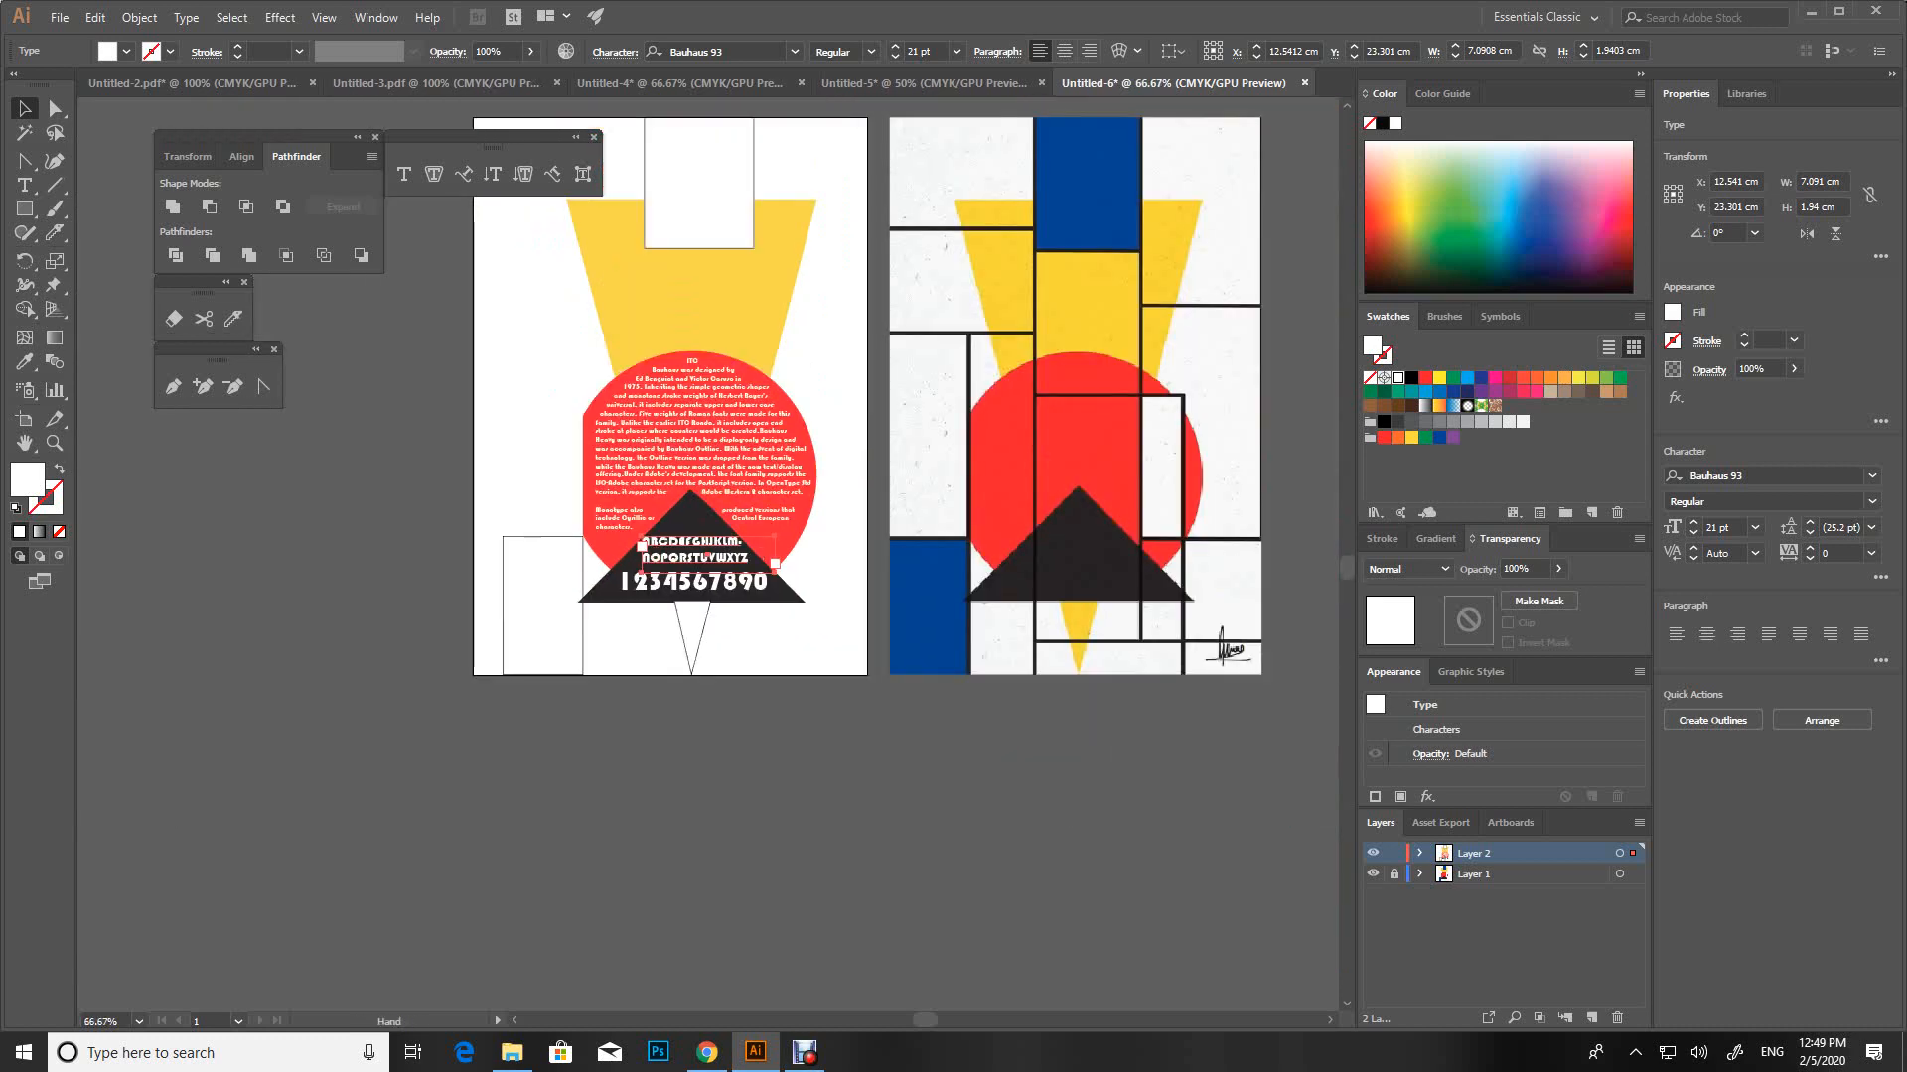
drag(854, 476, 826, 663)
click(826, 663)
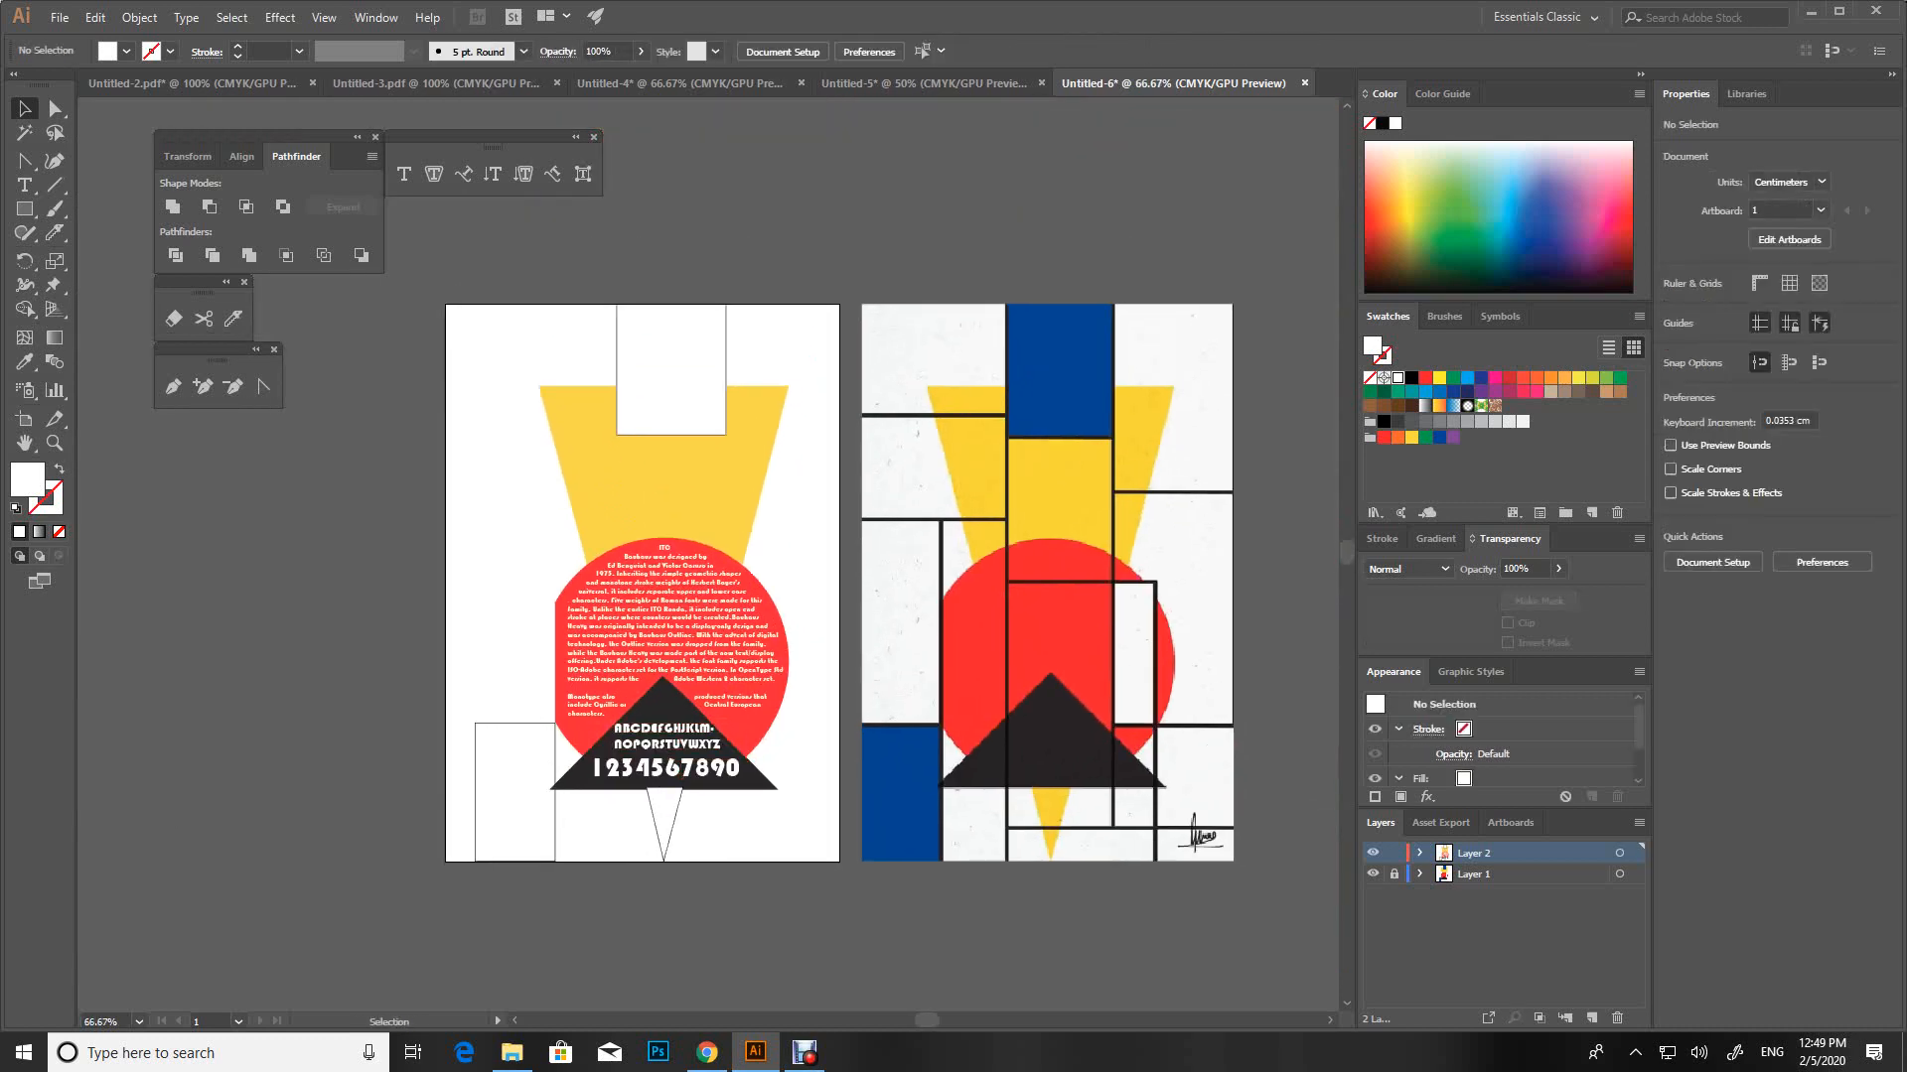
Fill the outlined rectangle at the artboard's lower left with the reference's blue using the Eyedropper, and deselect it
click(475, 769)
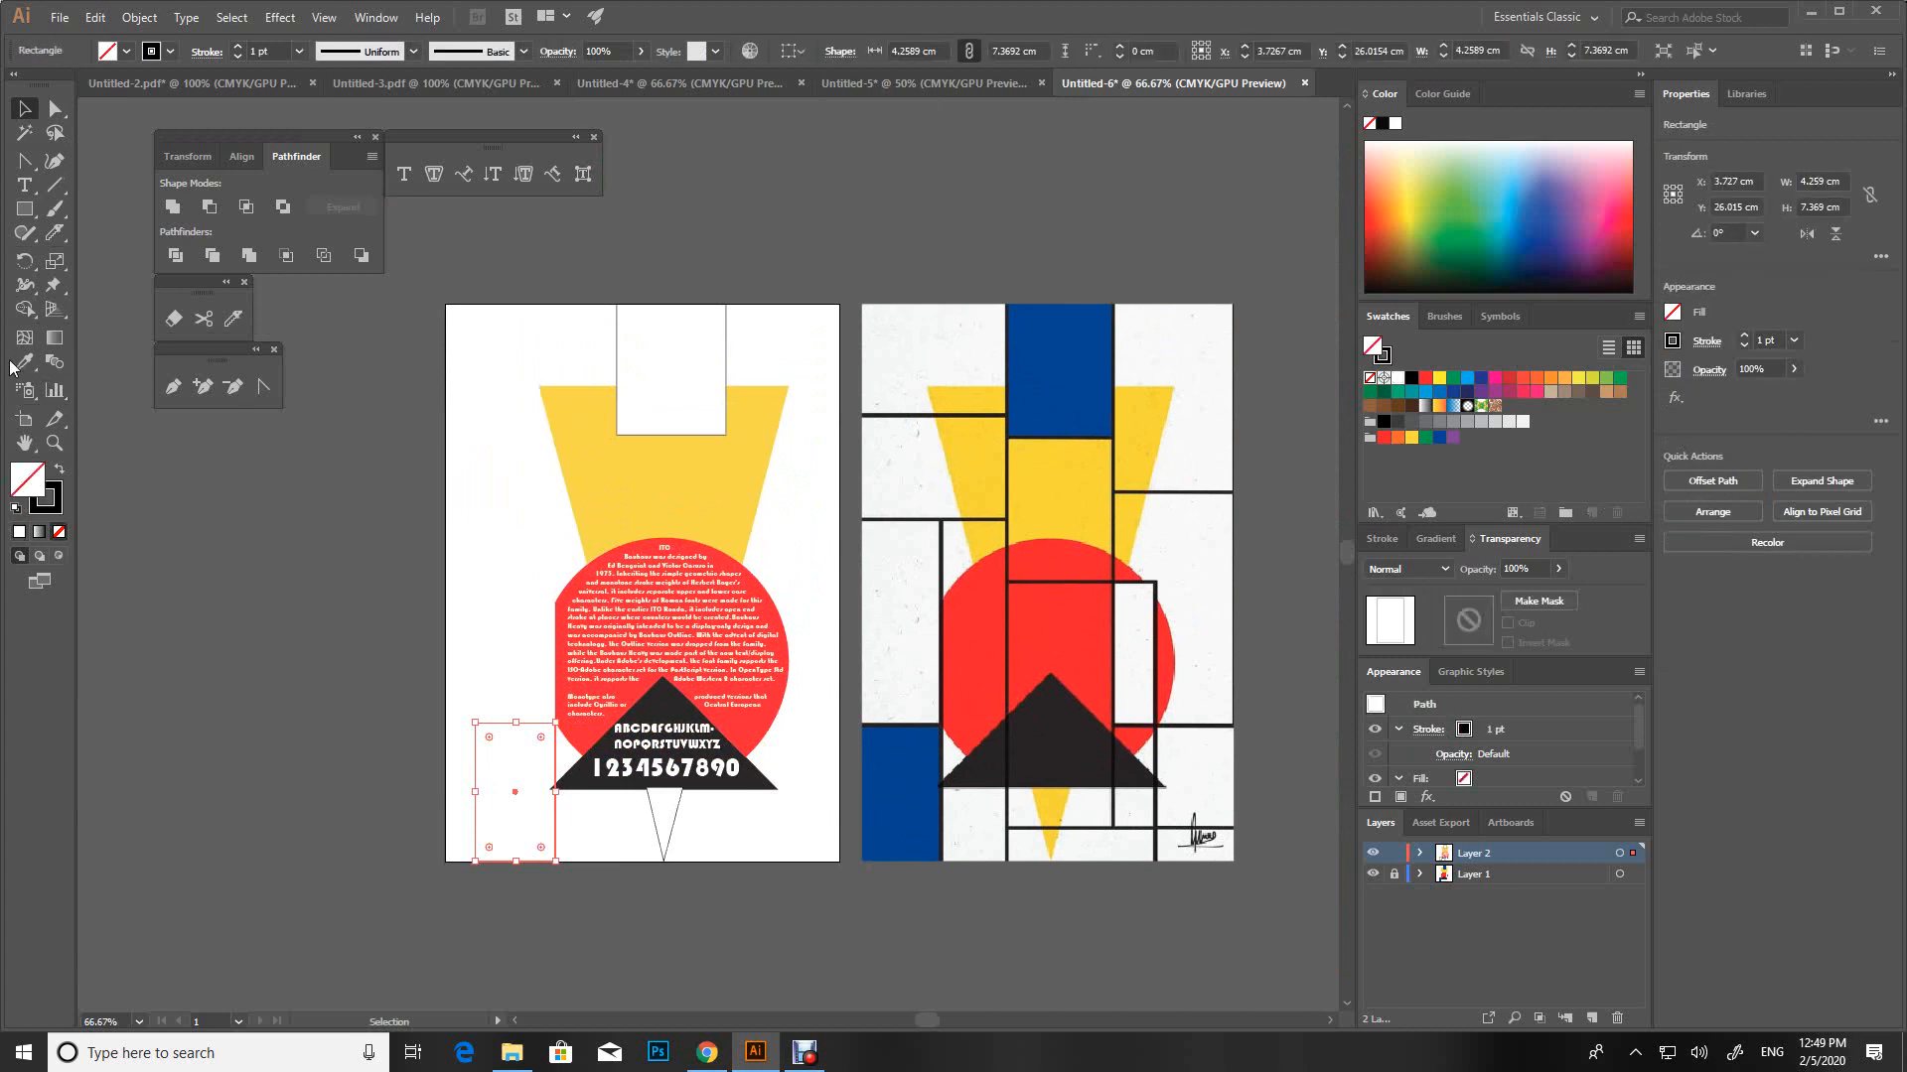
click(25, 362)
click(901, 794)
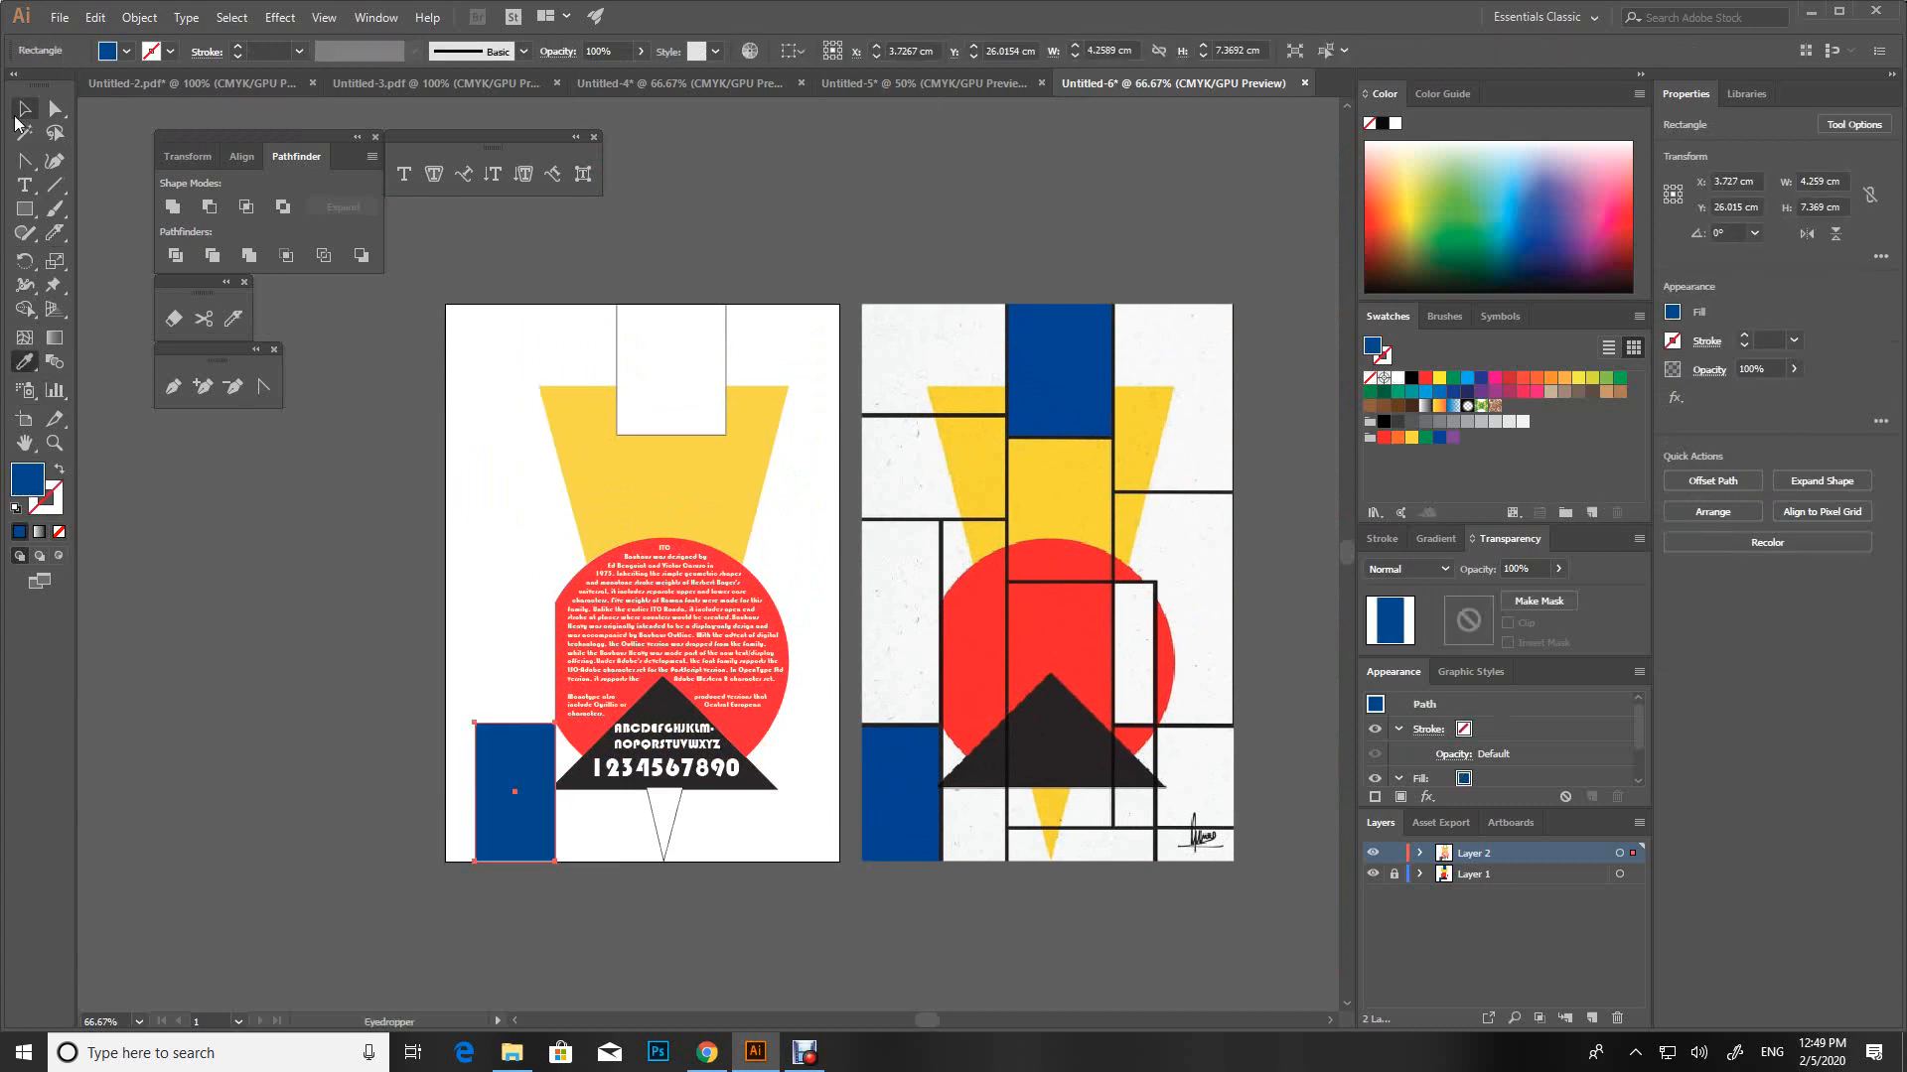
click(25, 109)
click(717, 831)
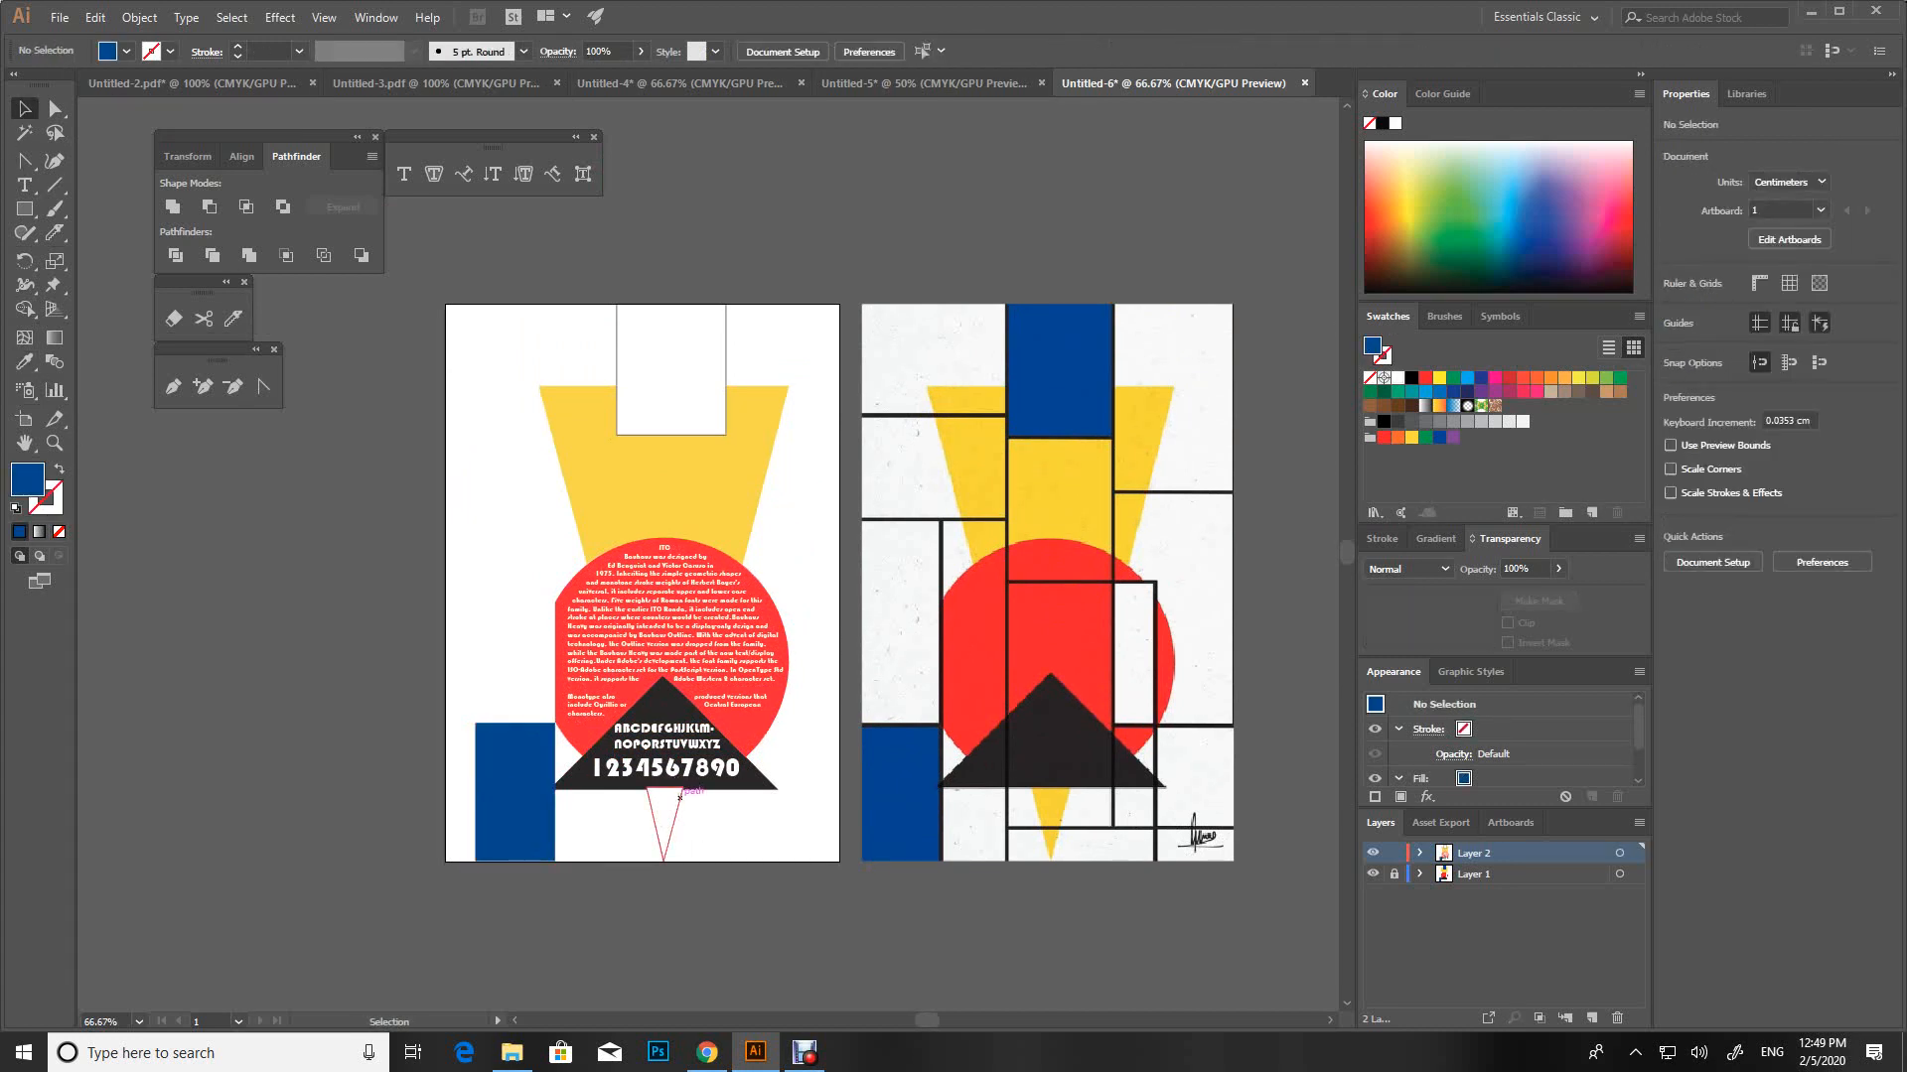
Color the small inverted triangle below the black triangle by sampling the large yellow shape with the Eyedropper
click(653, 818)
click(24, 362)
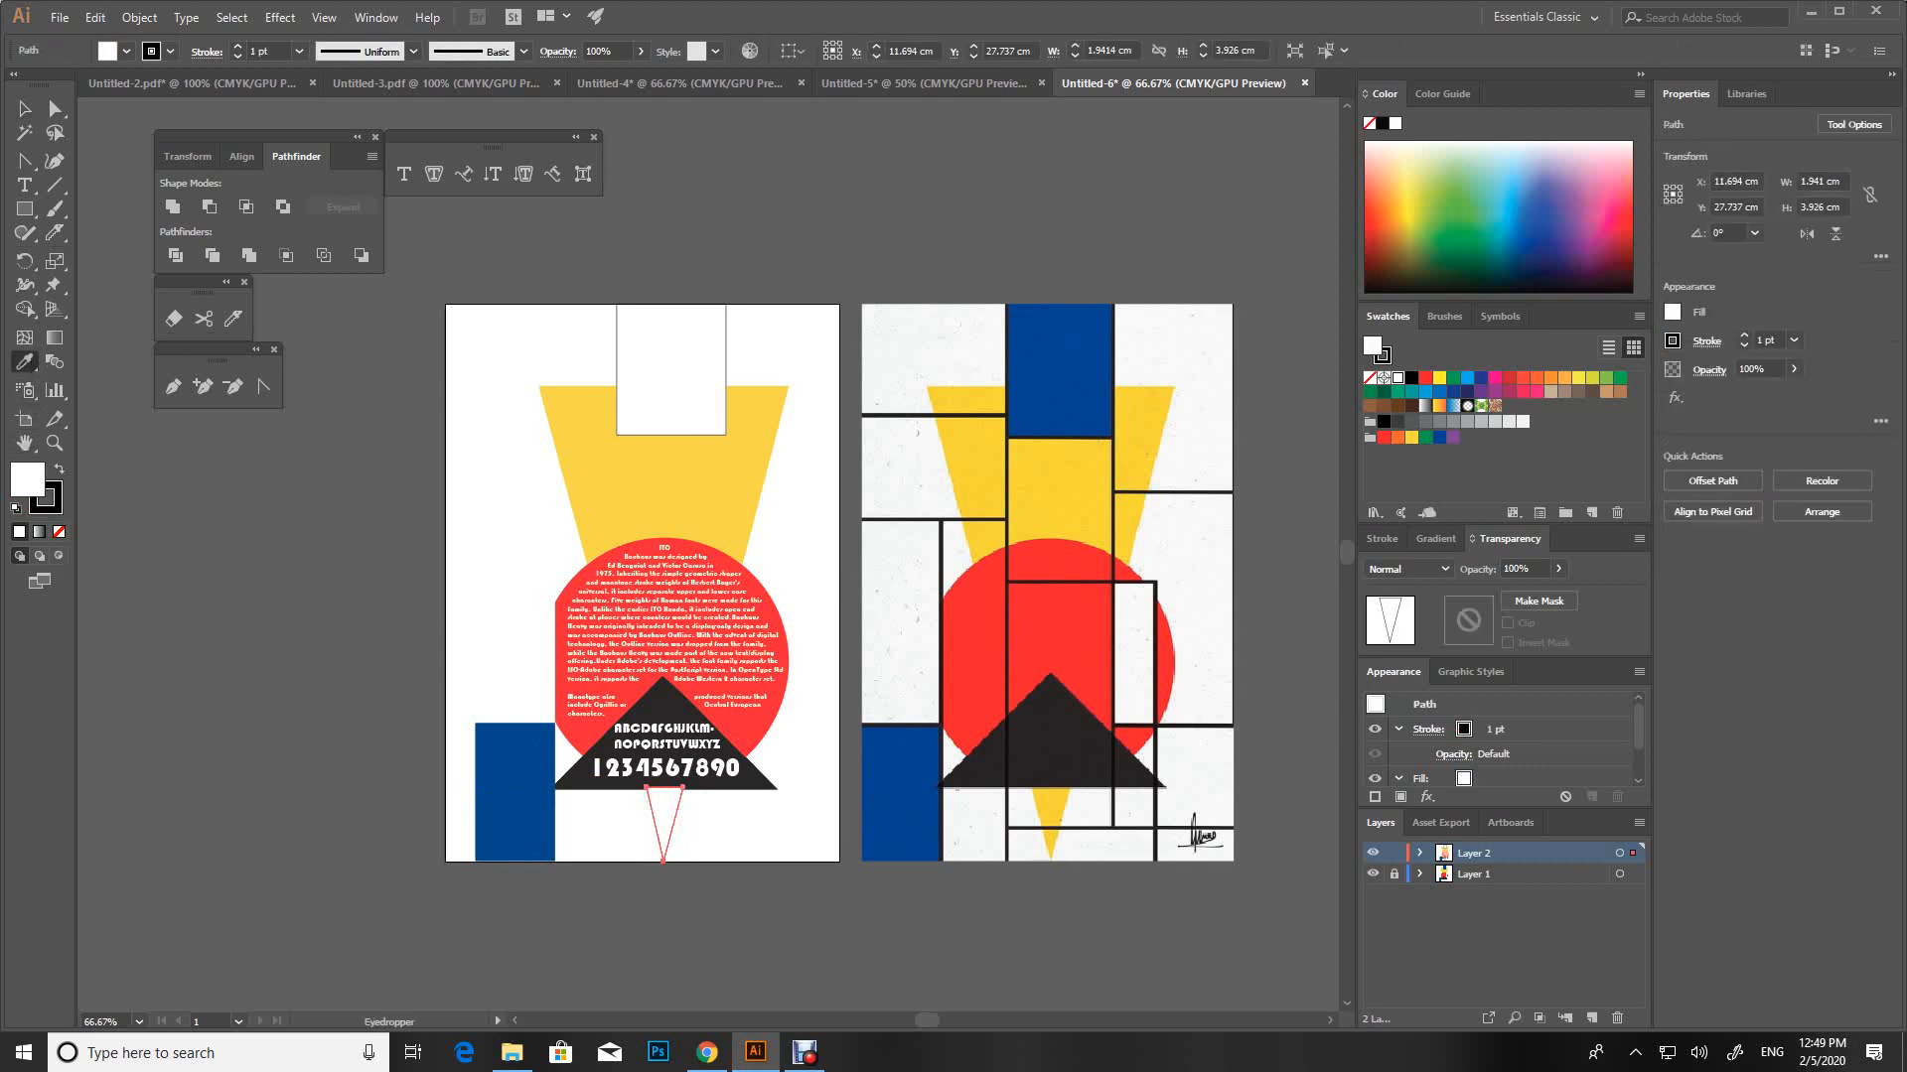
click(663, 488)
click(25, 110)
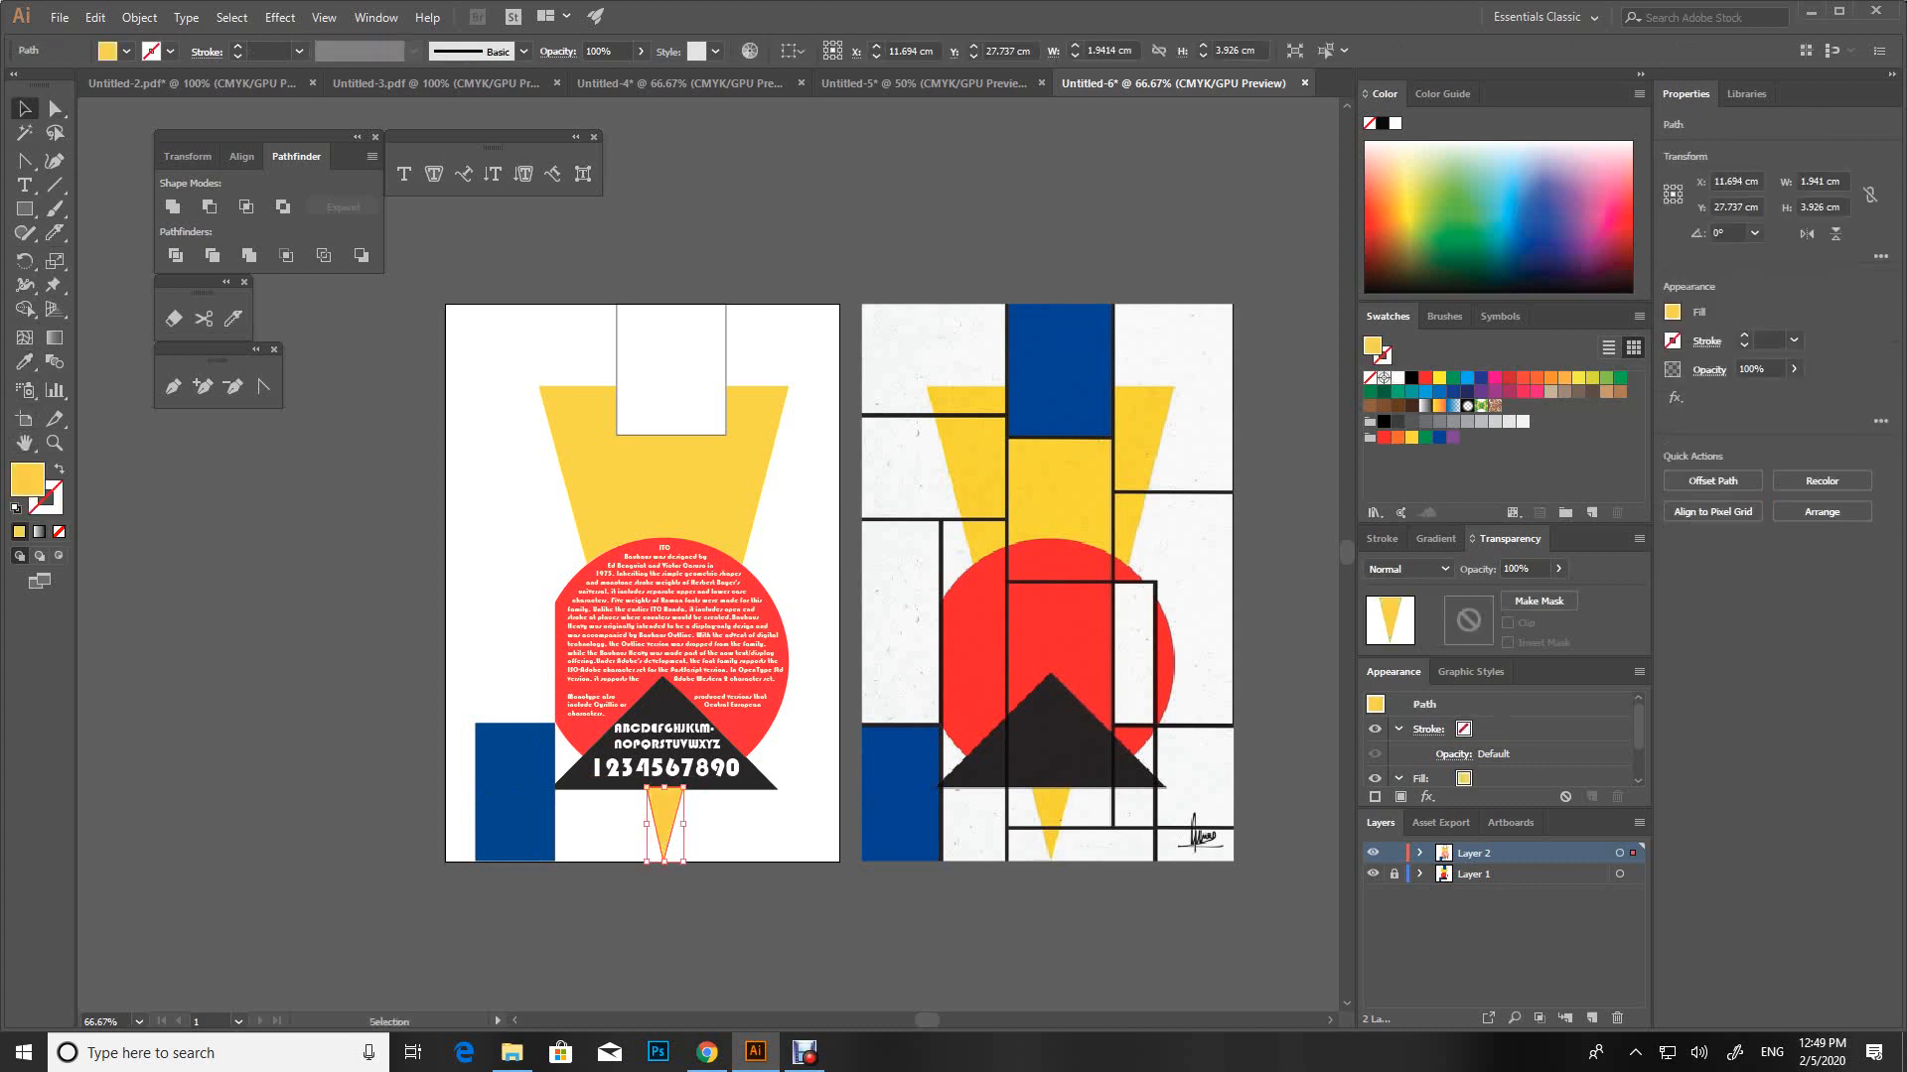
click(526, 348)
Send the small yellow triangle to the back of the stacking order and deselect it
right_click(667, 816)
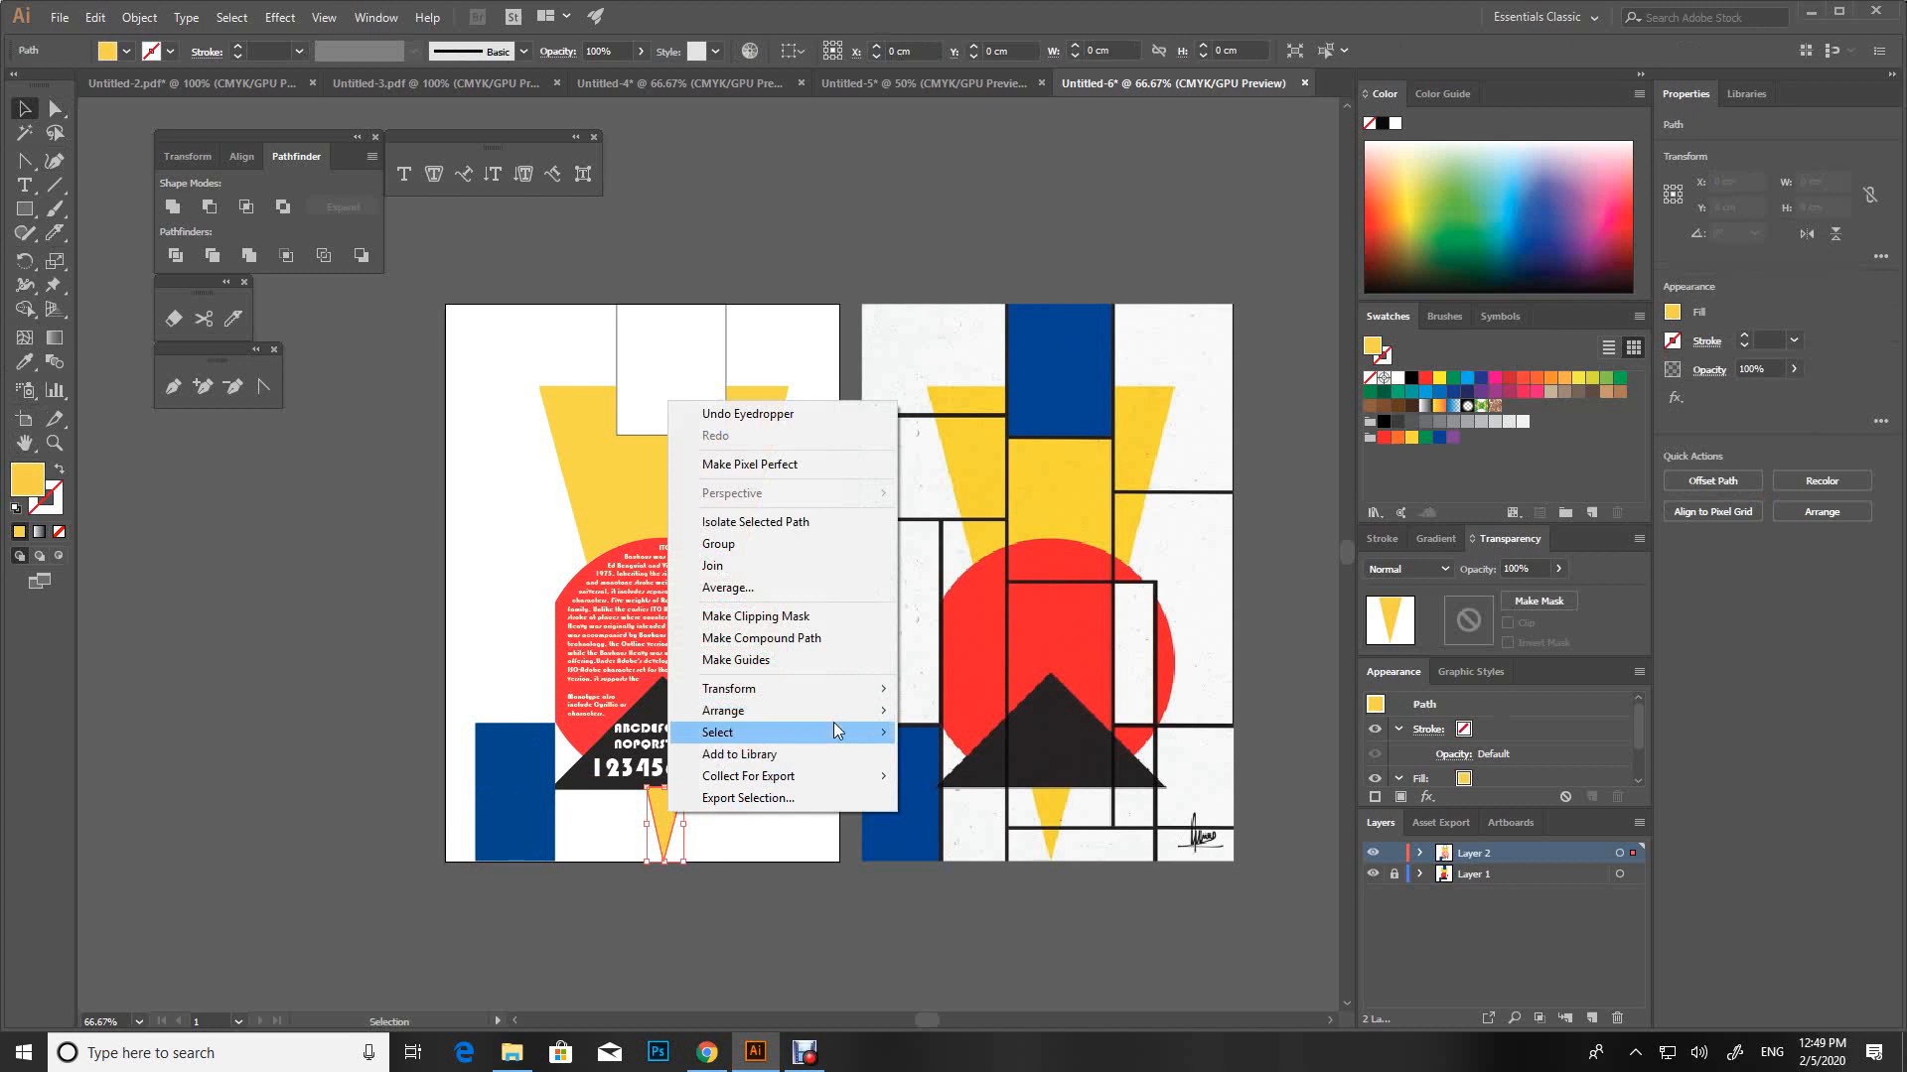
mouse_move(844, 713)
click(968, 776)
key(ctrl+shift+a)
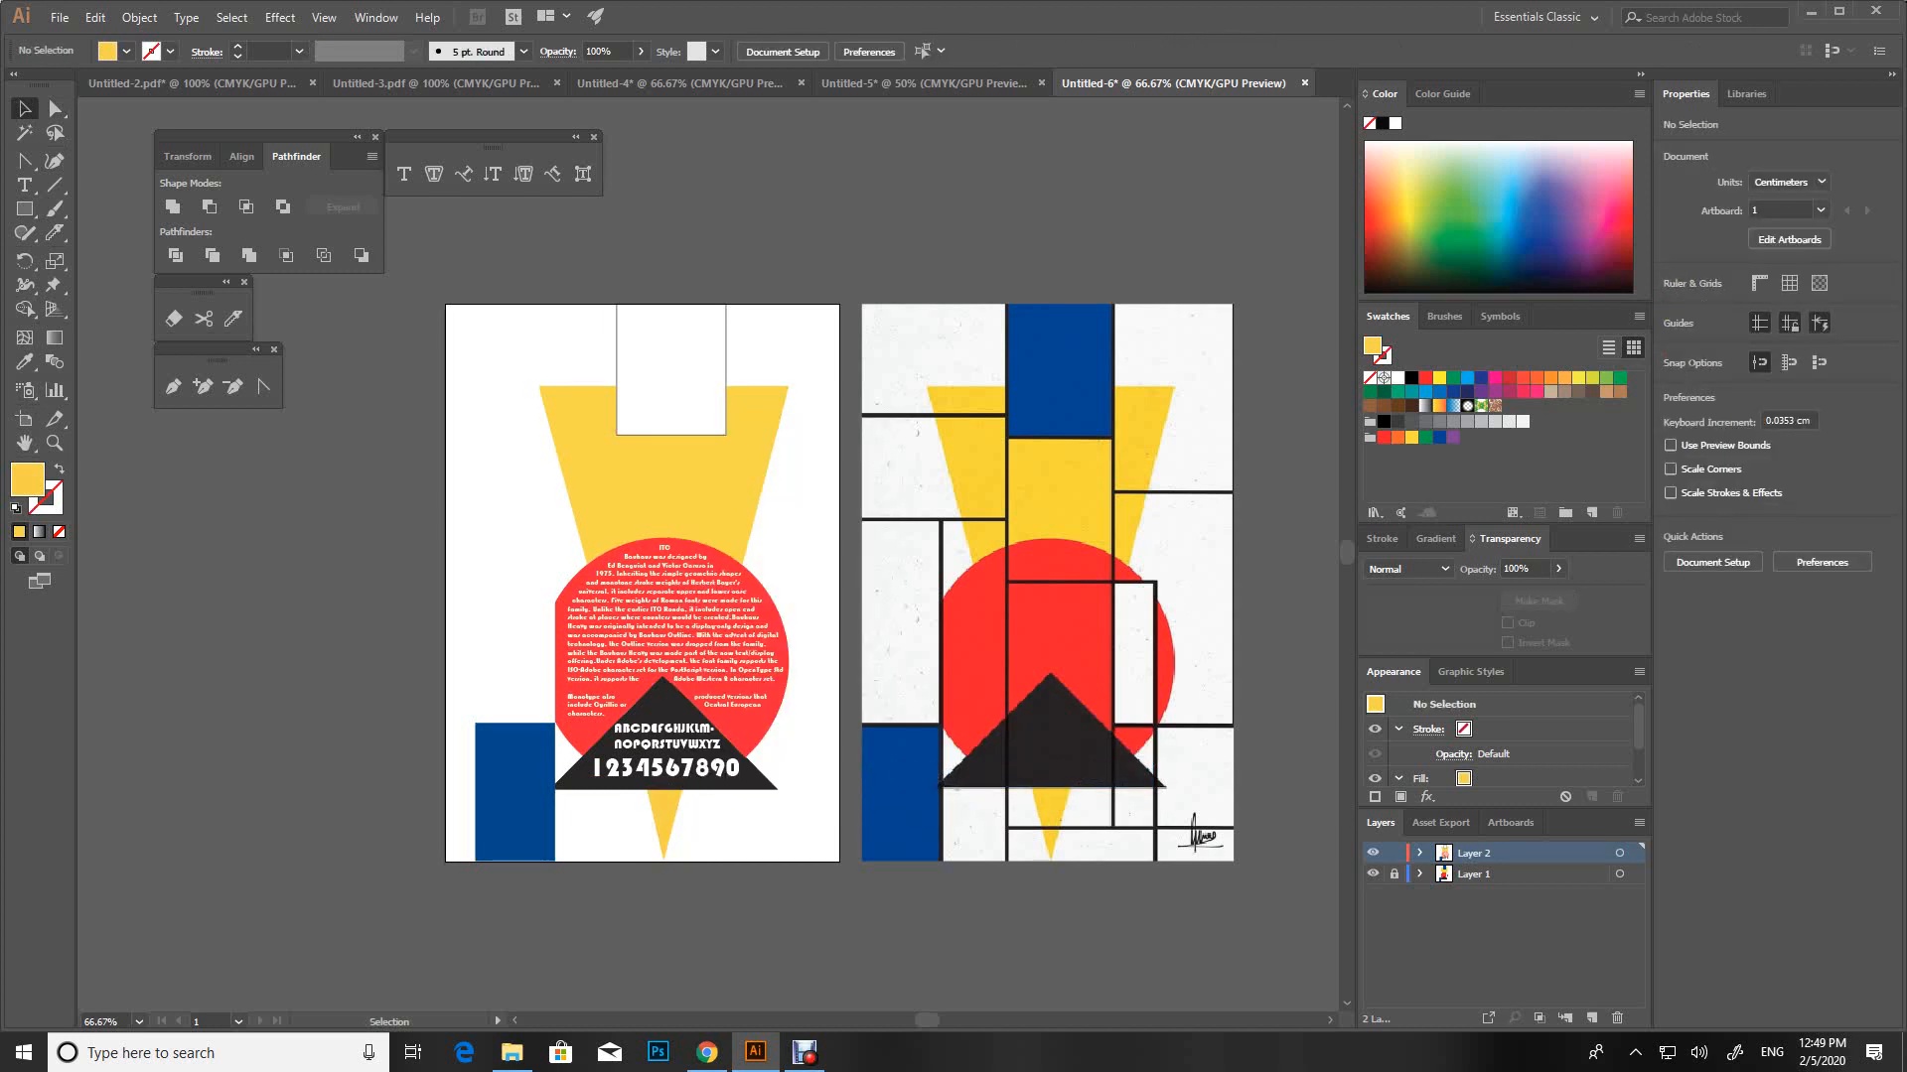
Fill the white rectangle at the artboard's top with the reference's blue using the Eyedropper, and deselect it
click(671, 369)
click(25, 362)
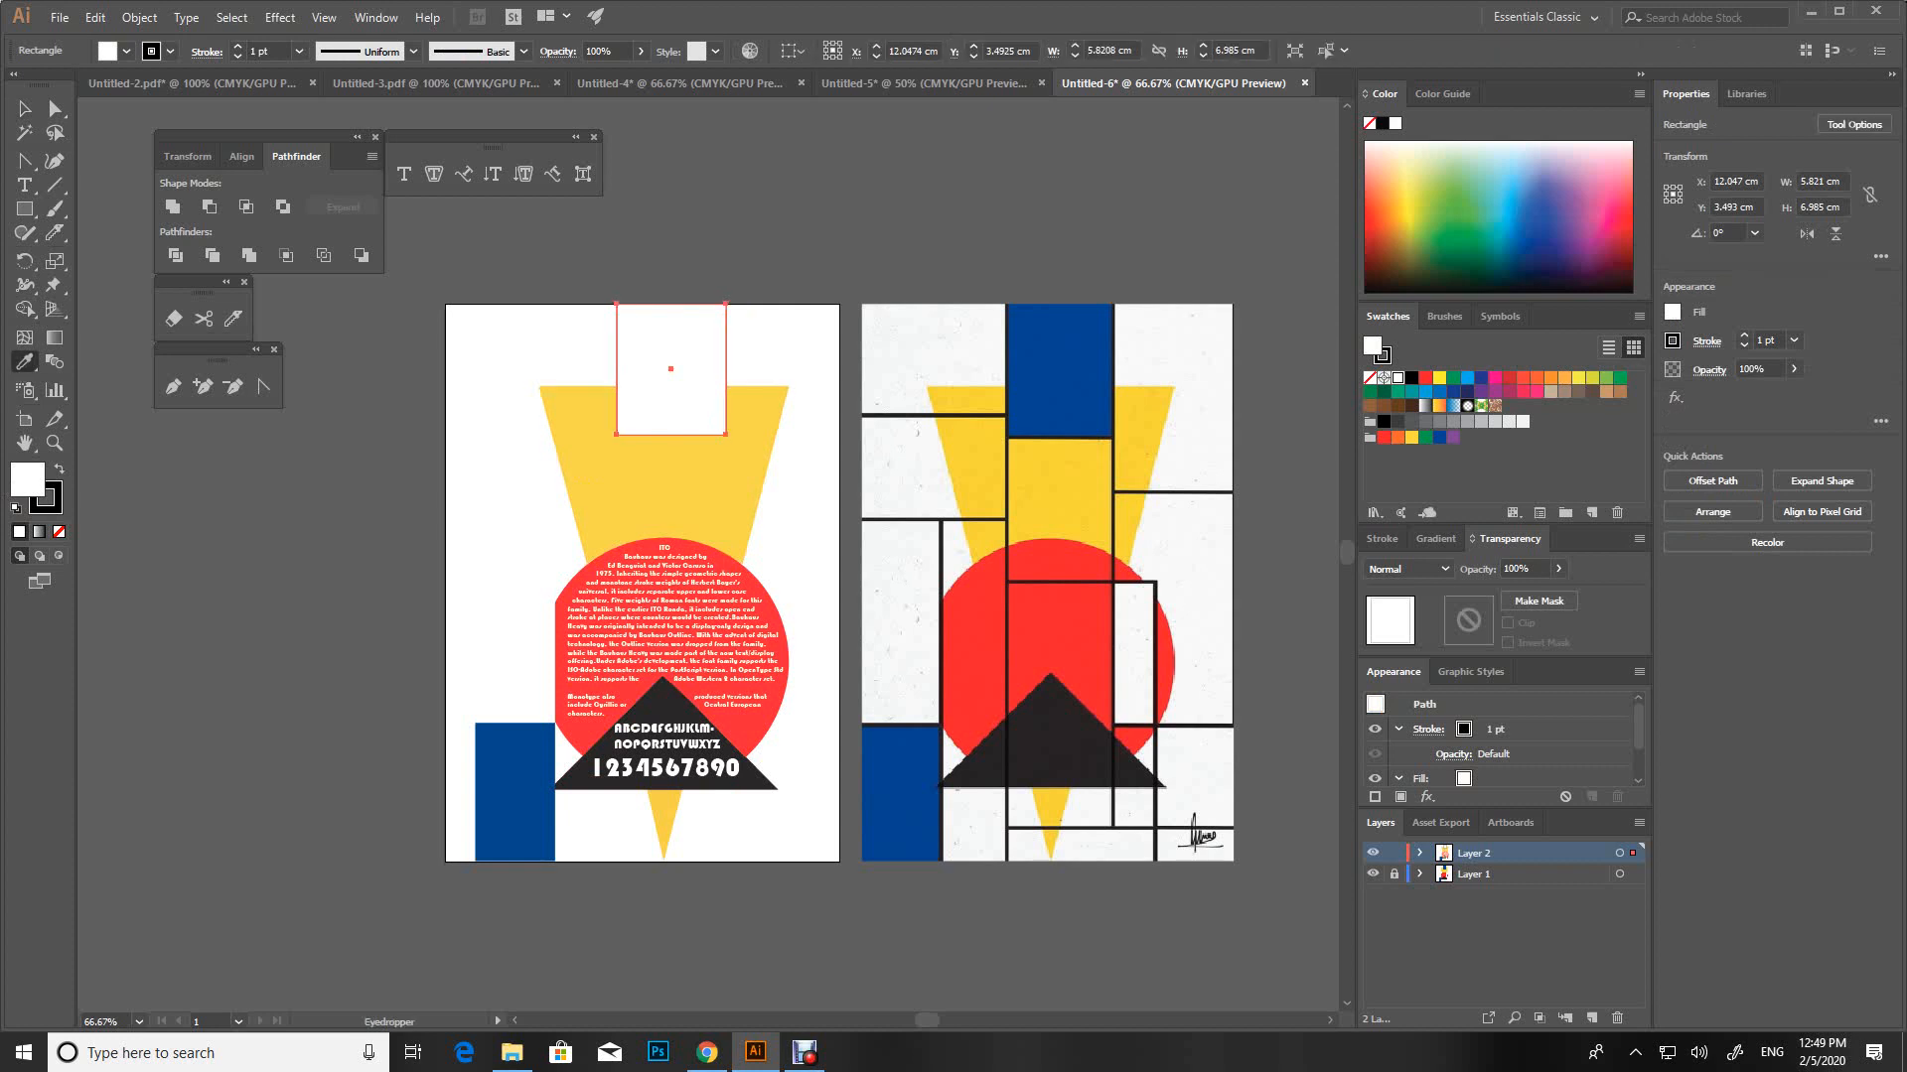
click(1060, 377)
click(25, 110)
click(338, 556)
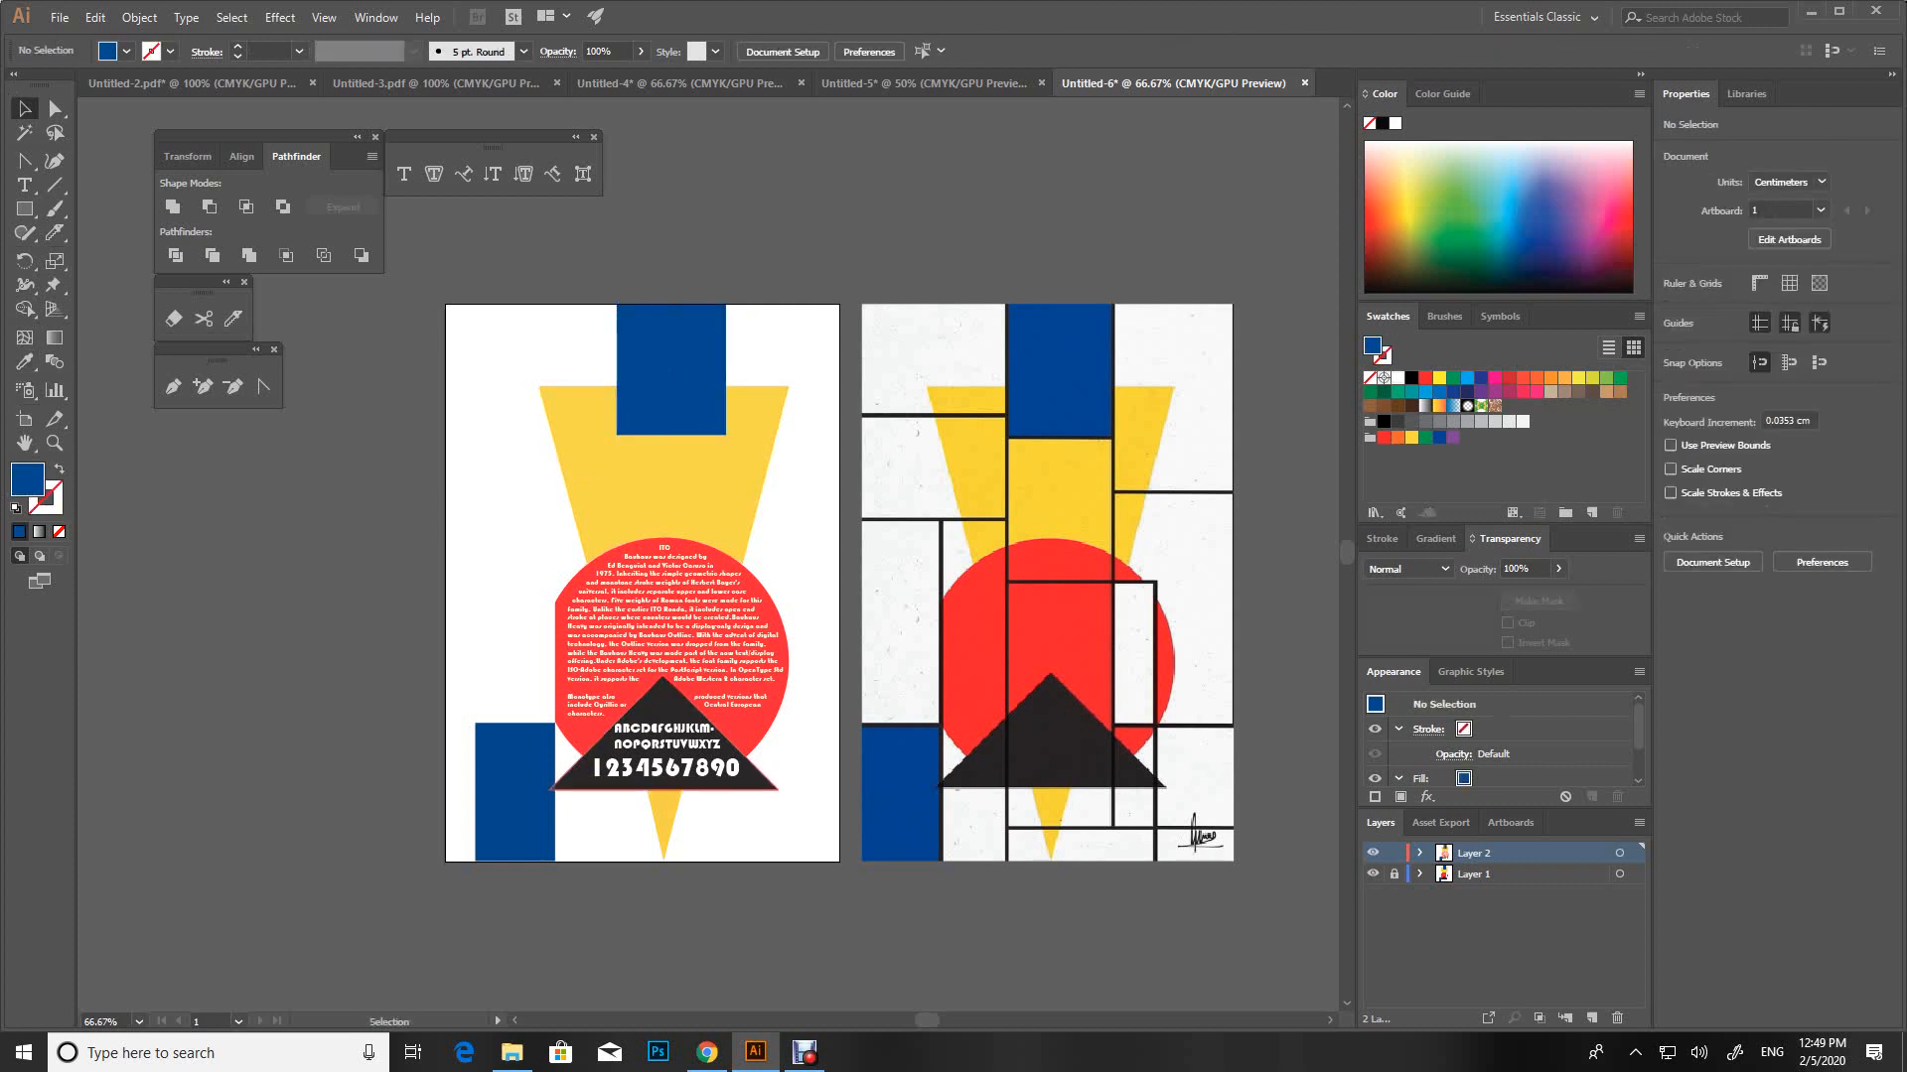
Trace an open three-sided path with the Pen over the reference's black lines above its blue rectangle, about 4.2 cm wide and 10.8 cm tall
drag(621, 749, 628, 734)
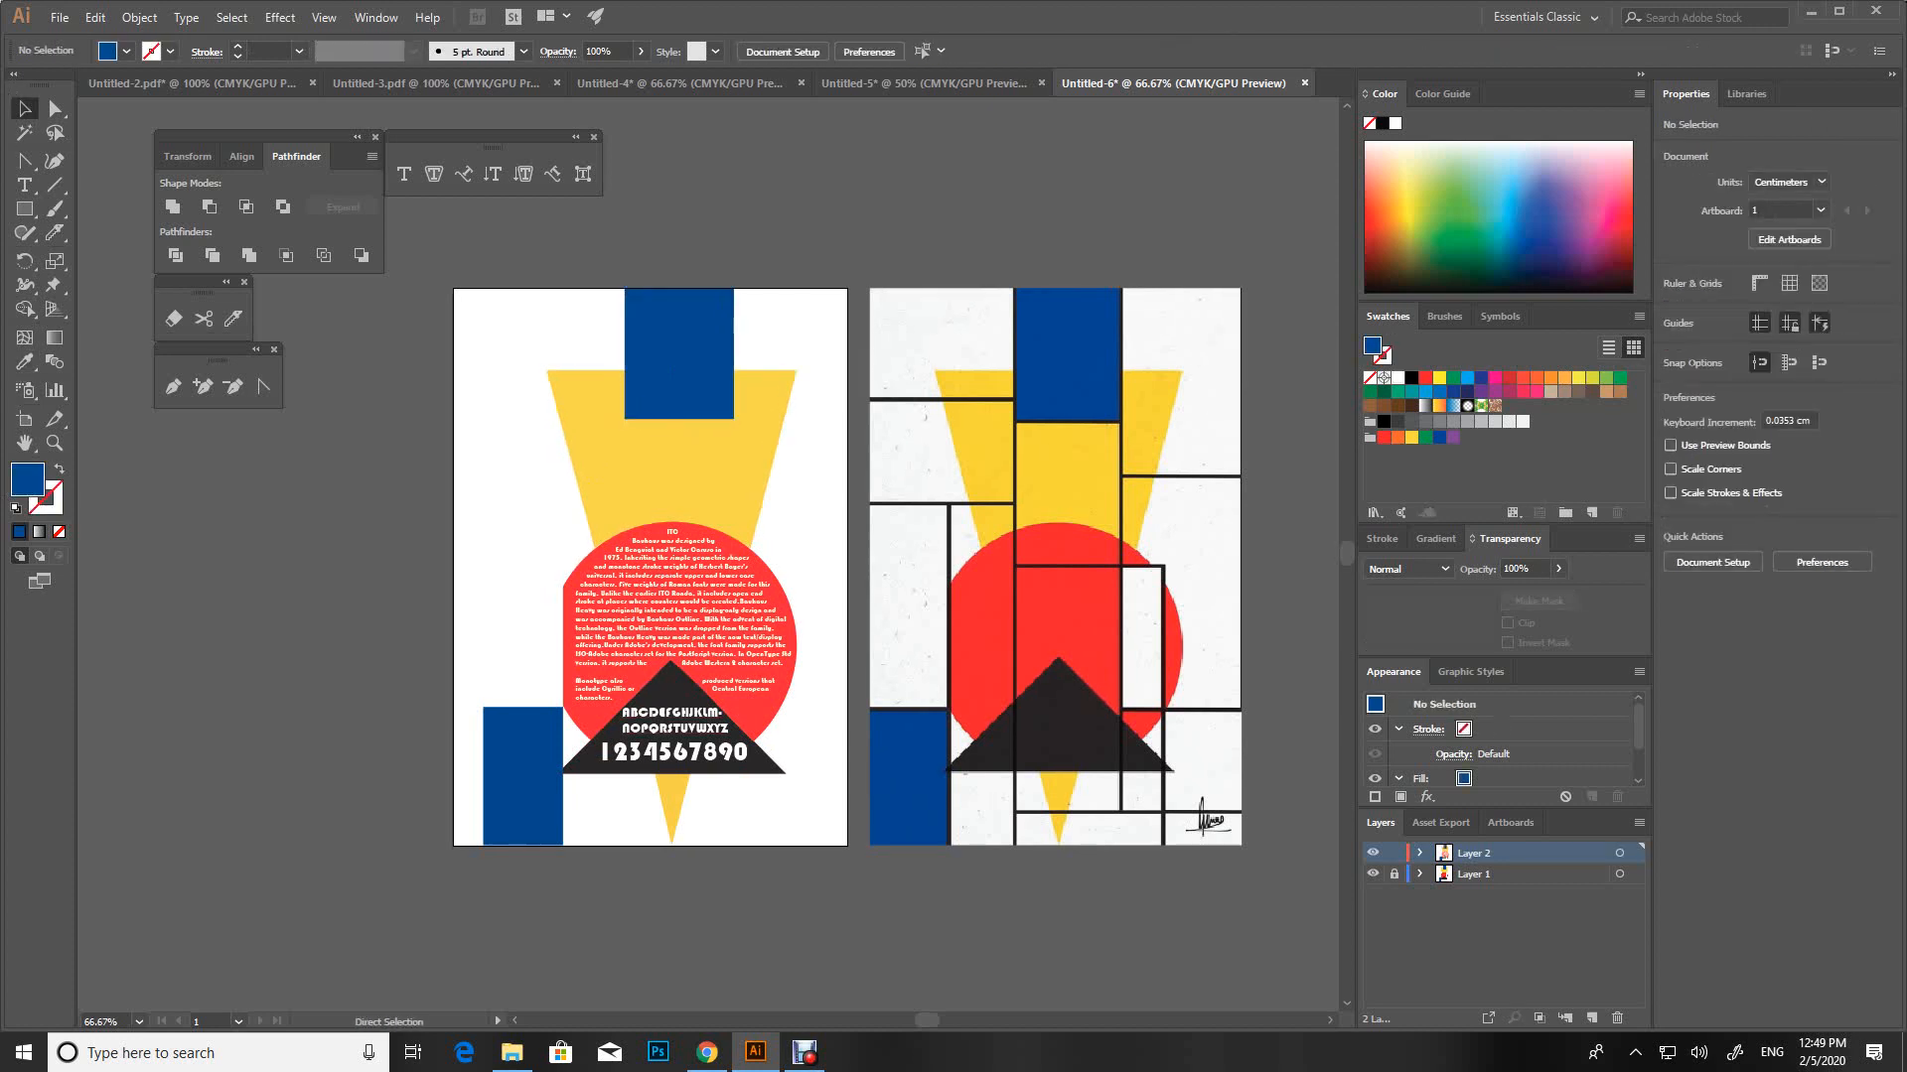
key(ctrl+plus)
drag(596, 765, 533, 749)
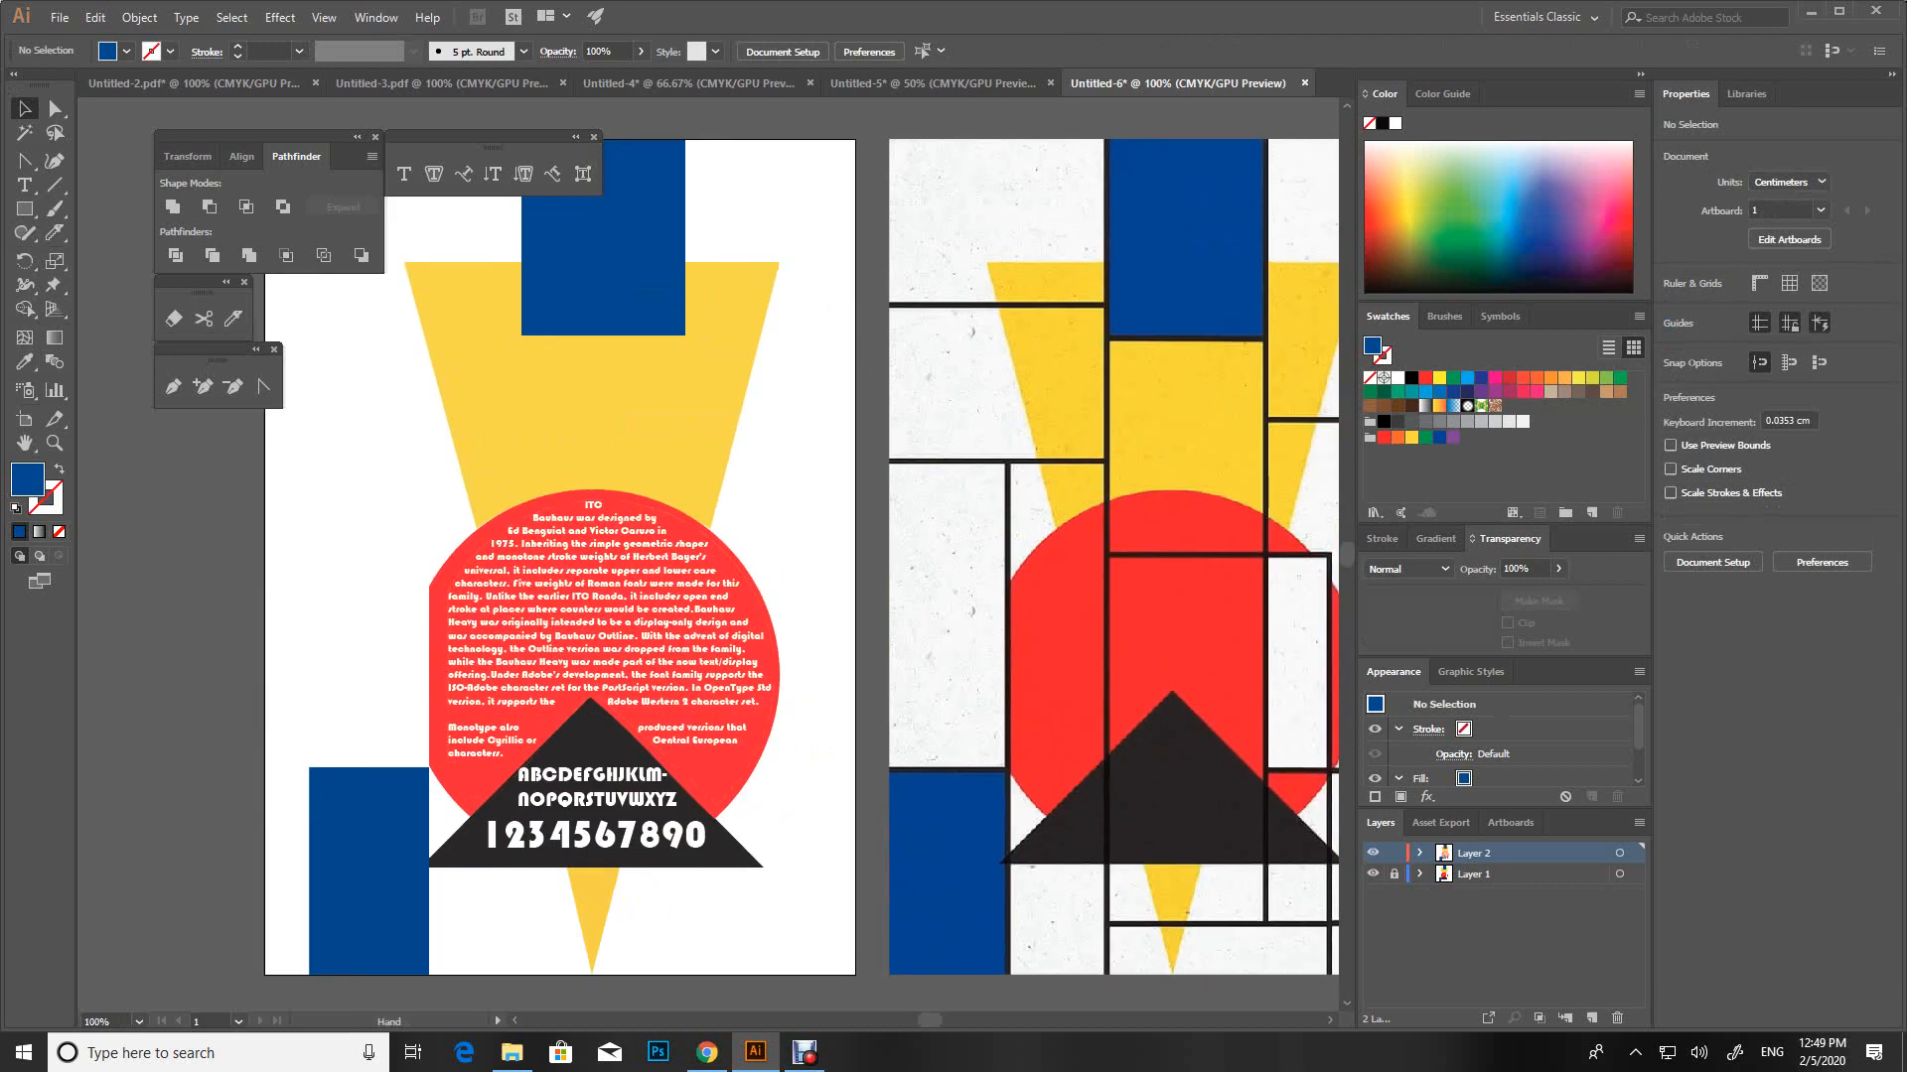
click(174, 387)
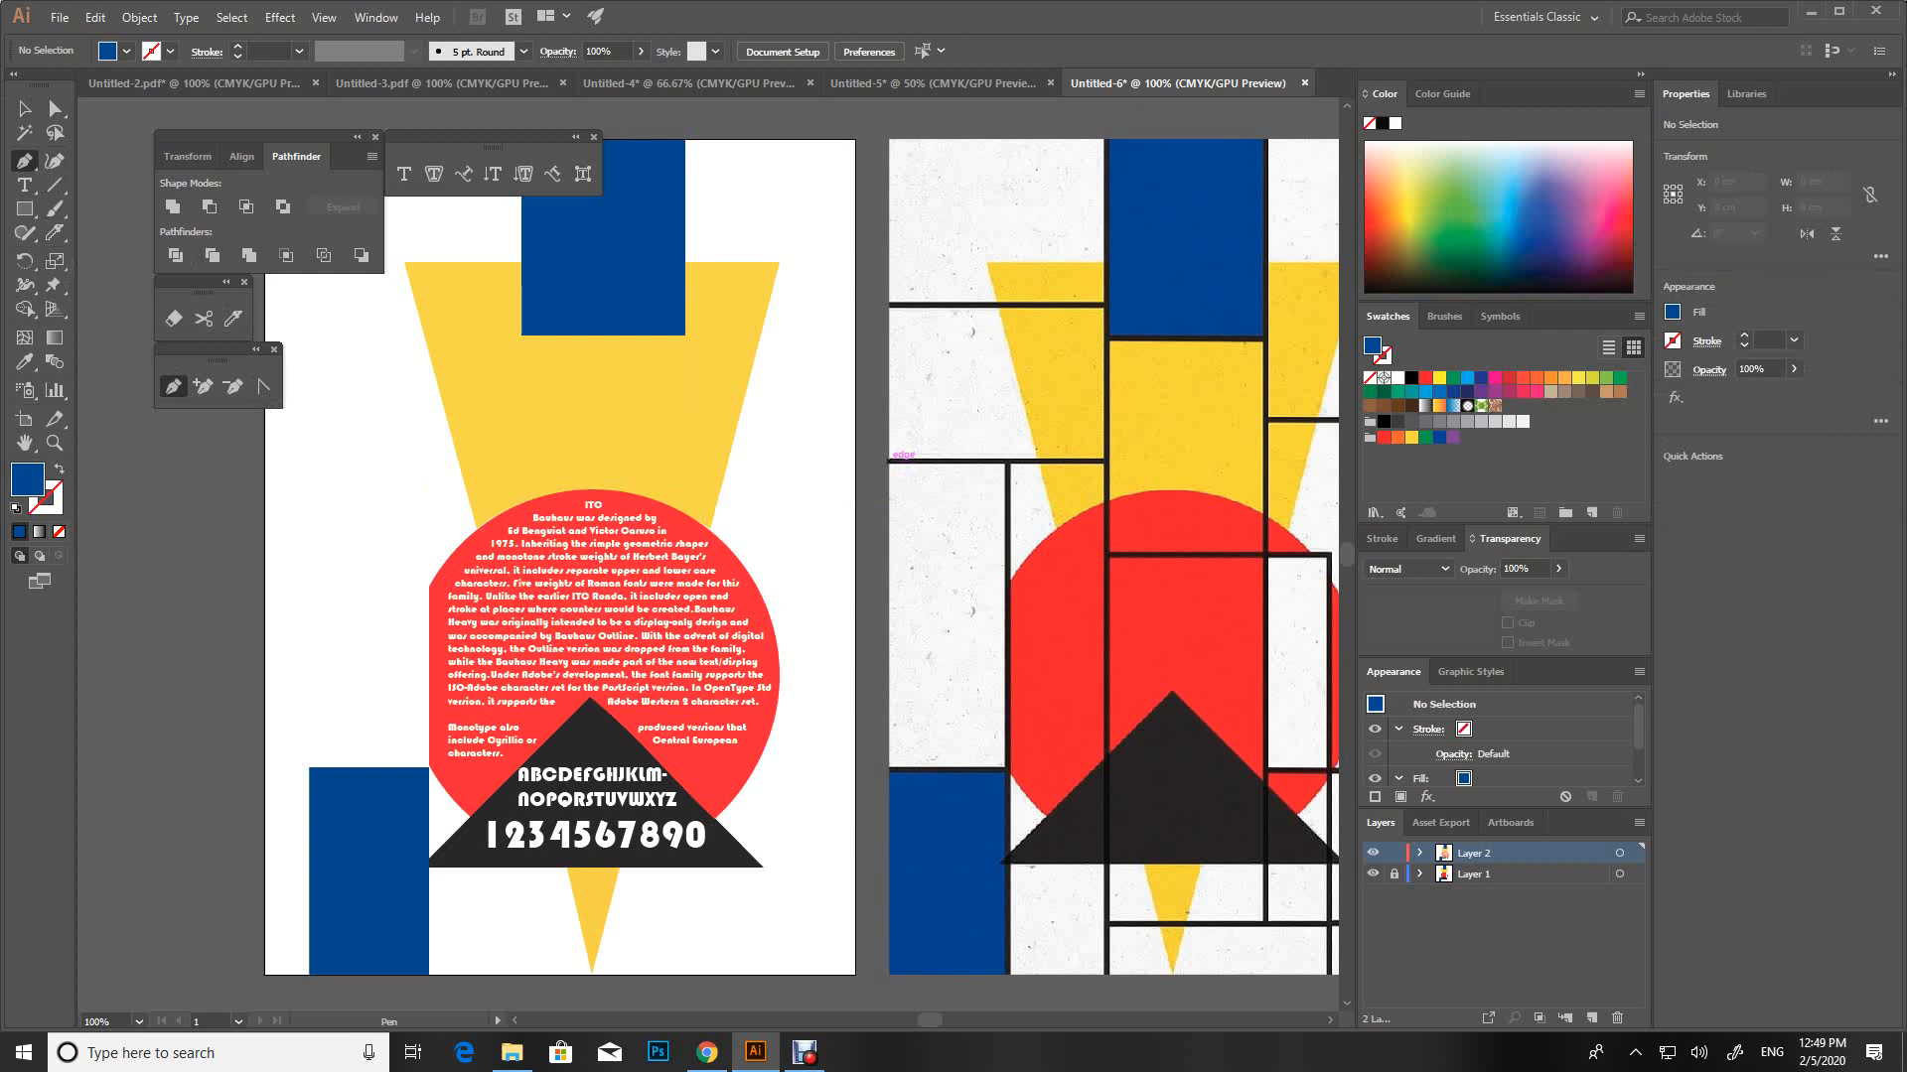
click(889, 462)
click(1006, 461)
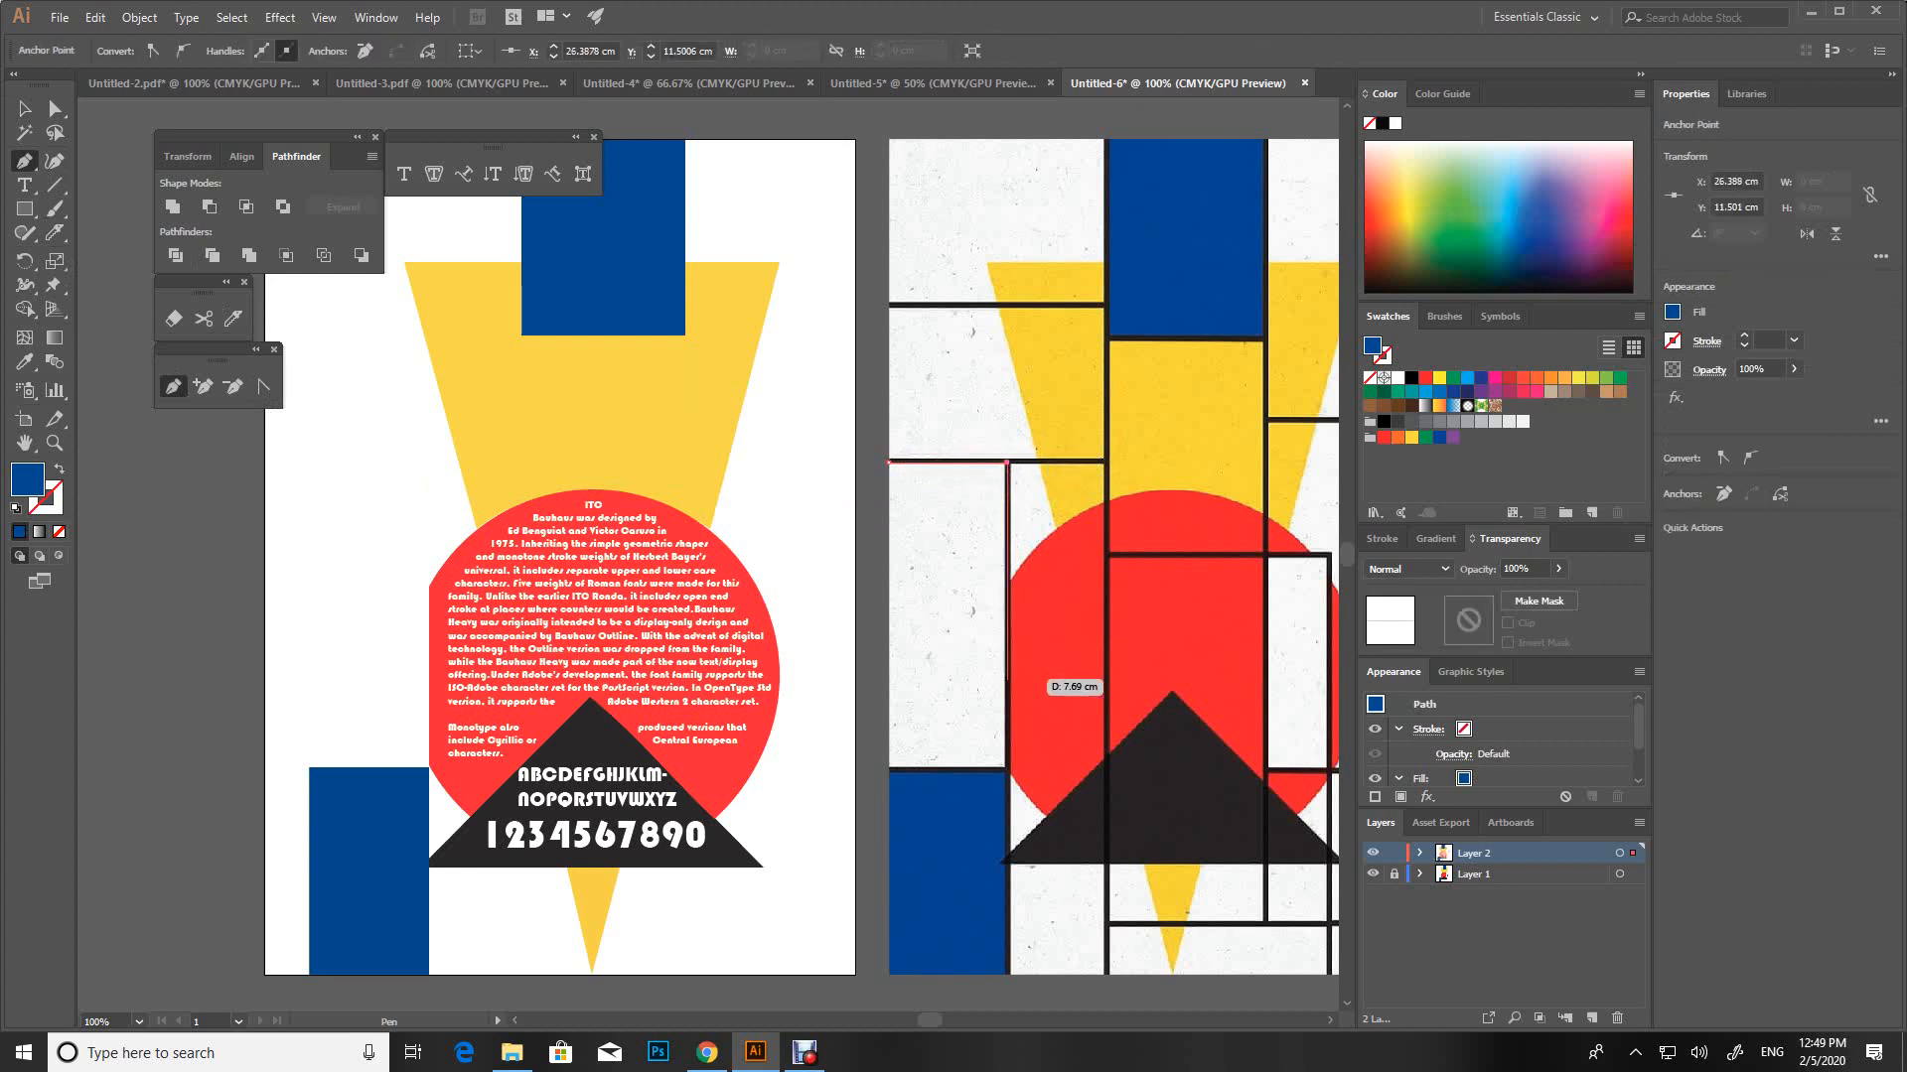
click(1006, 768)
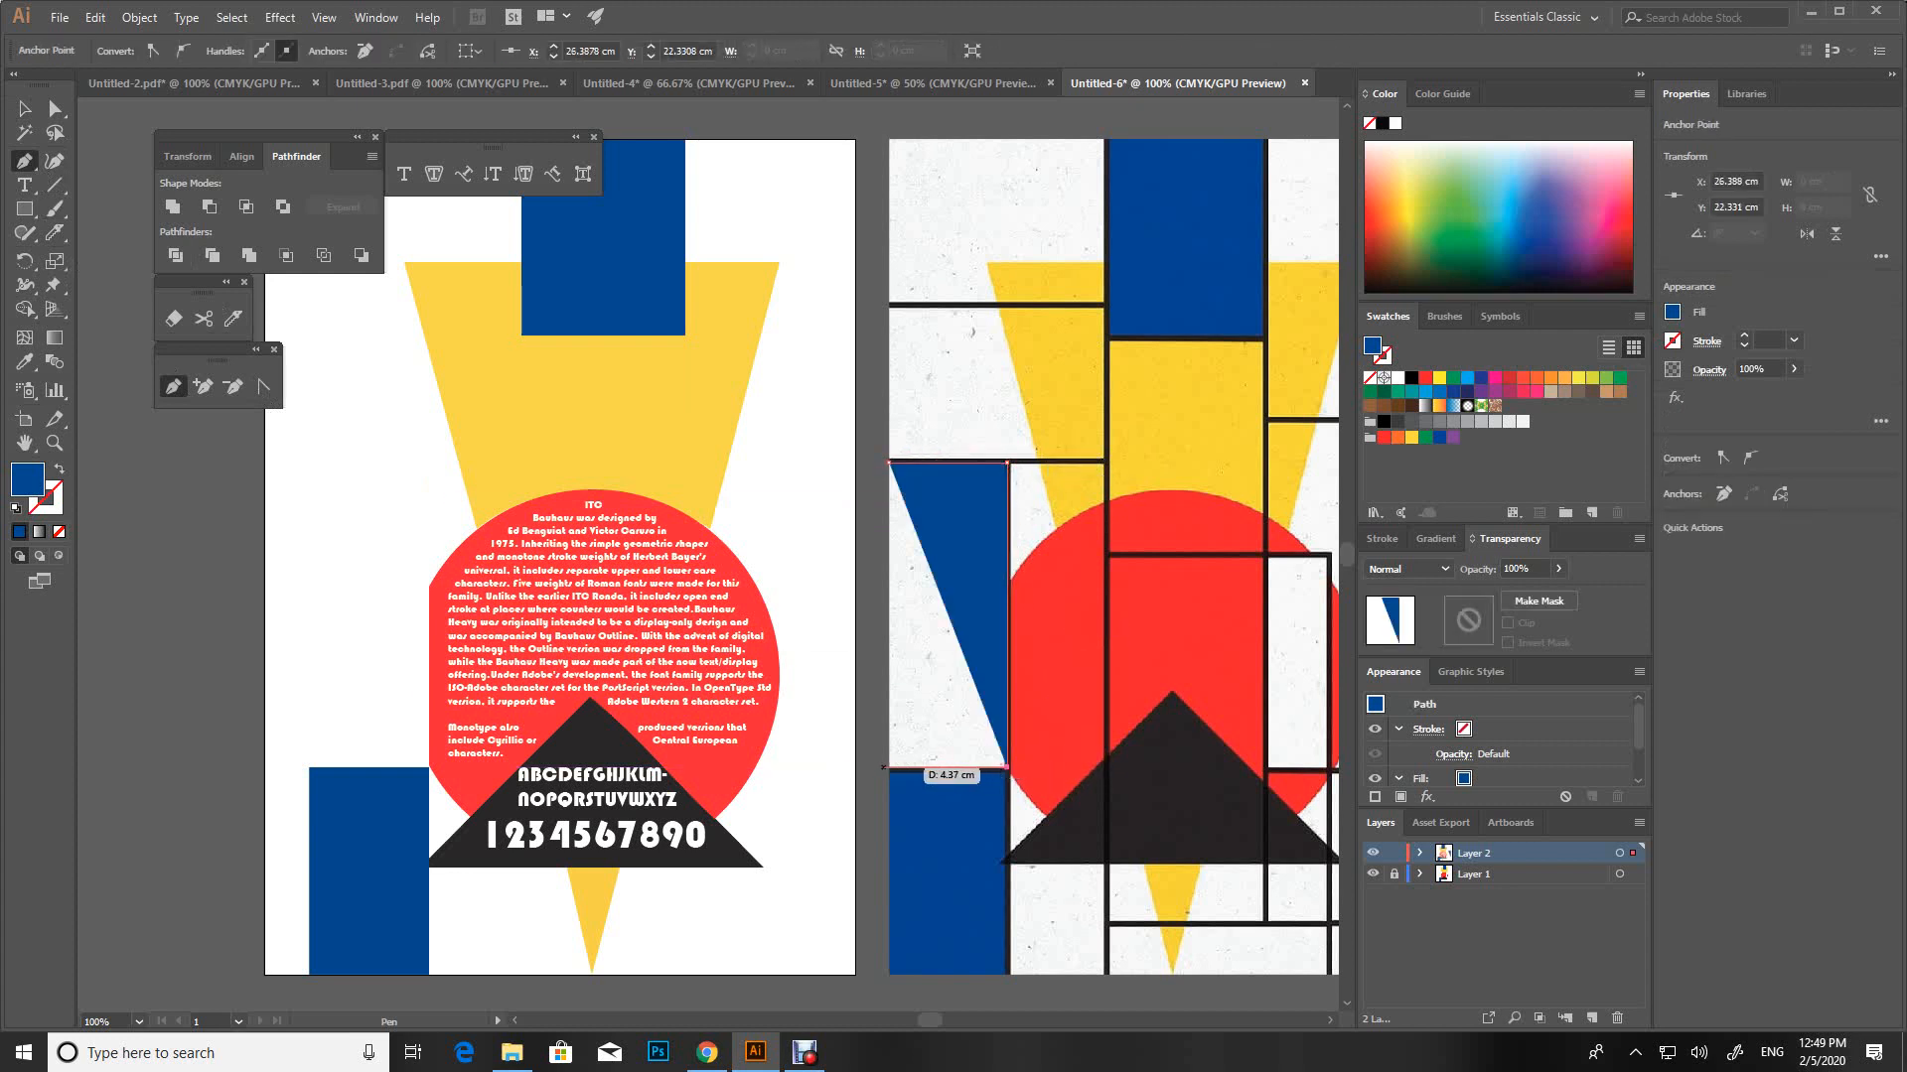
click(890, 768)
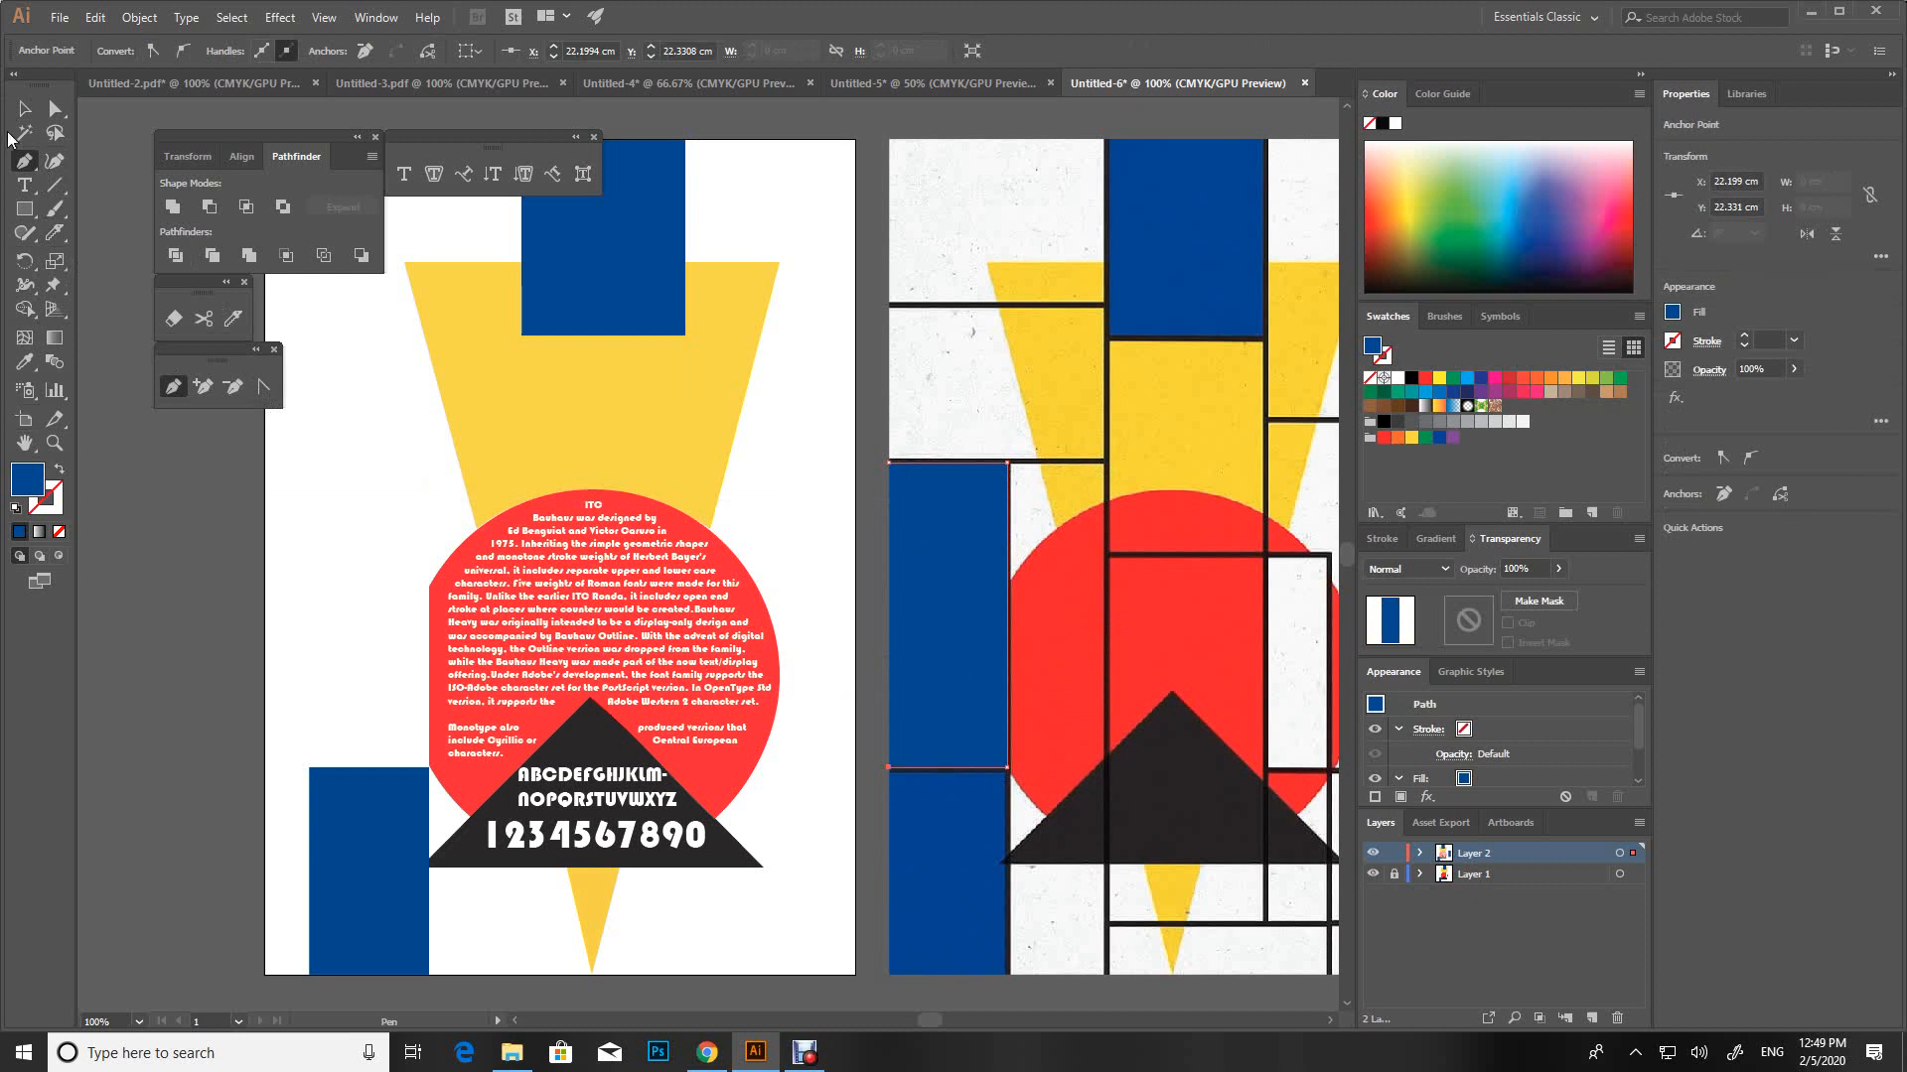
Give the traced path no fill and a black stroke, and move it directly above the artboard's lower blue rectangle
click(25, 108)
key(shift+x)
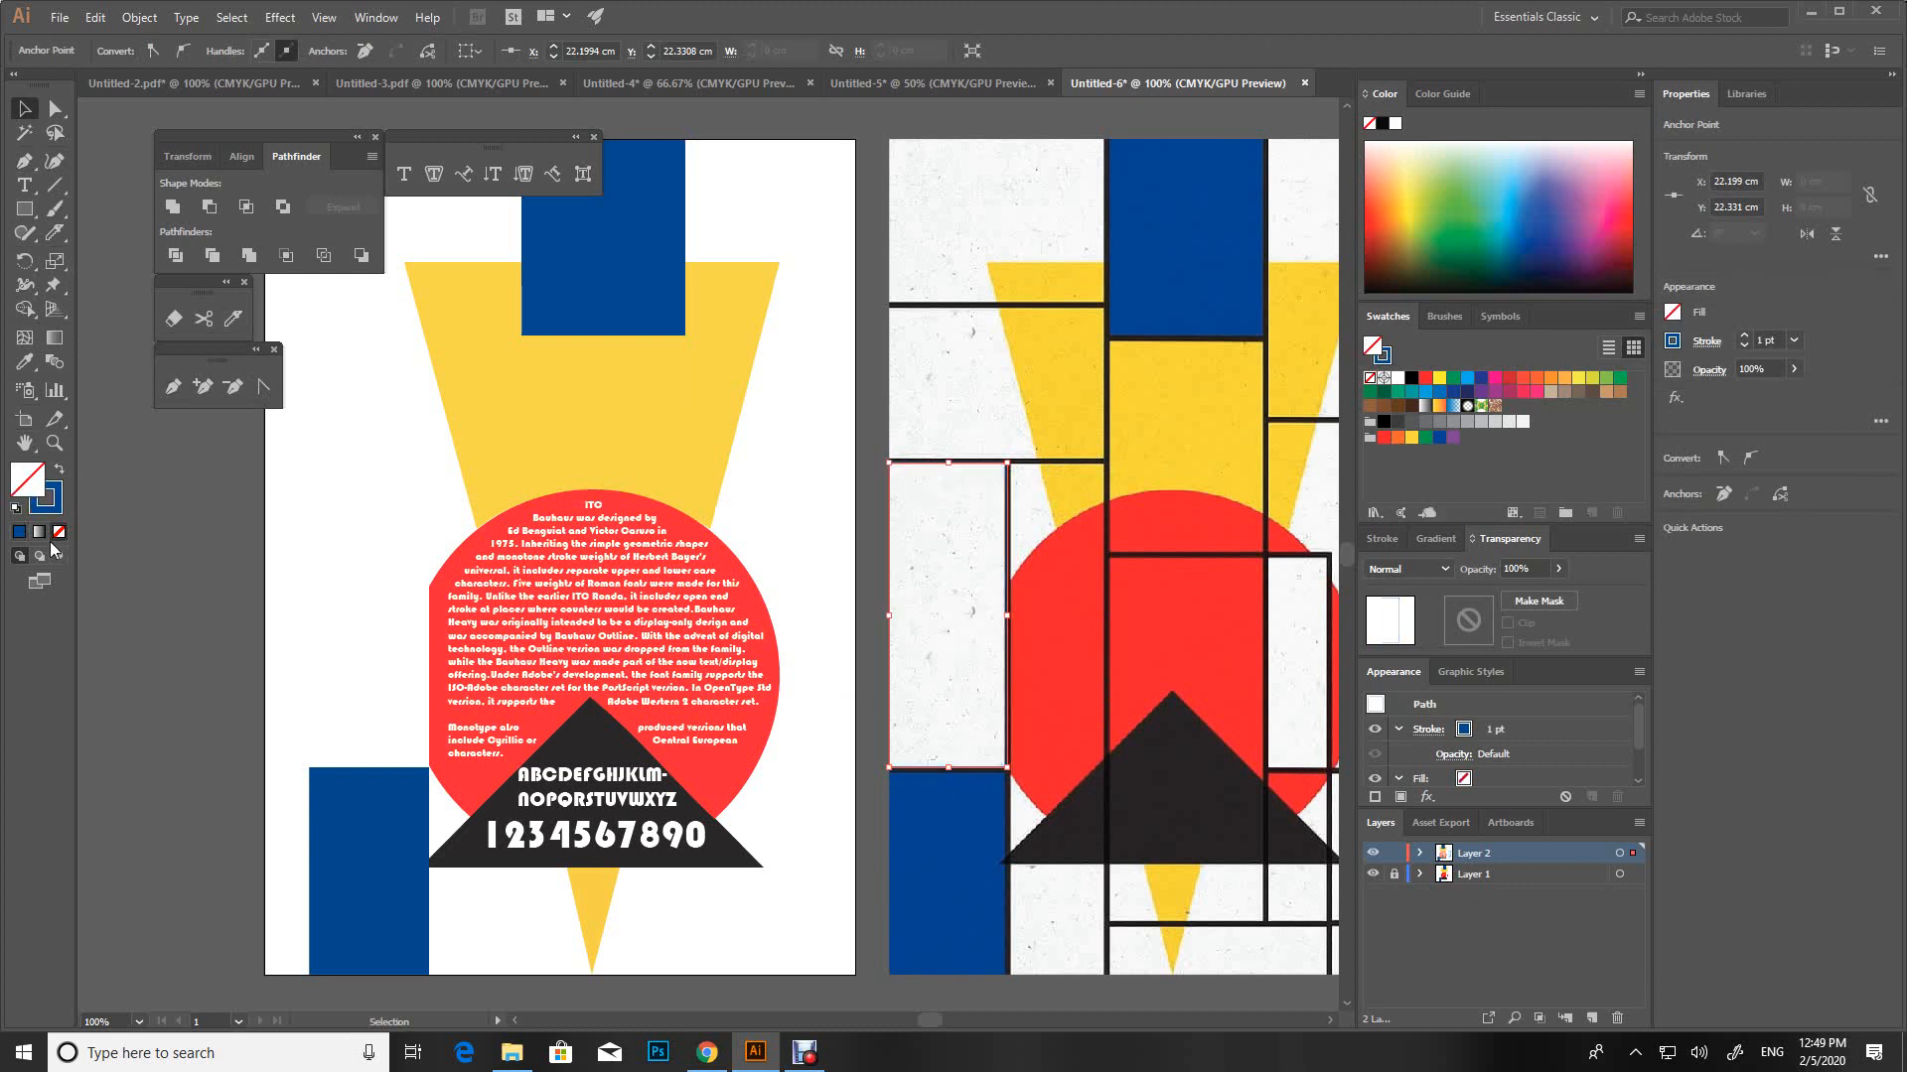
click(58, 502)
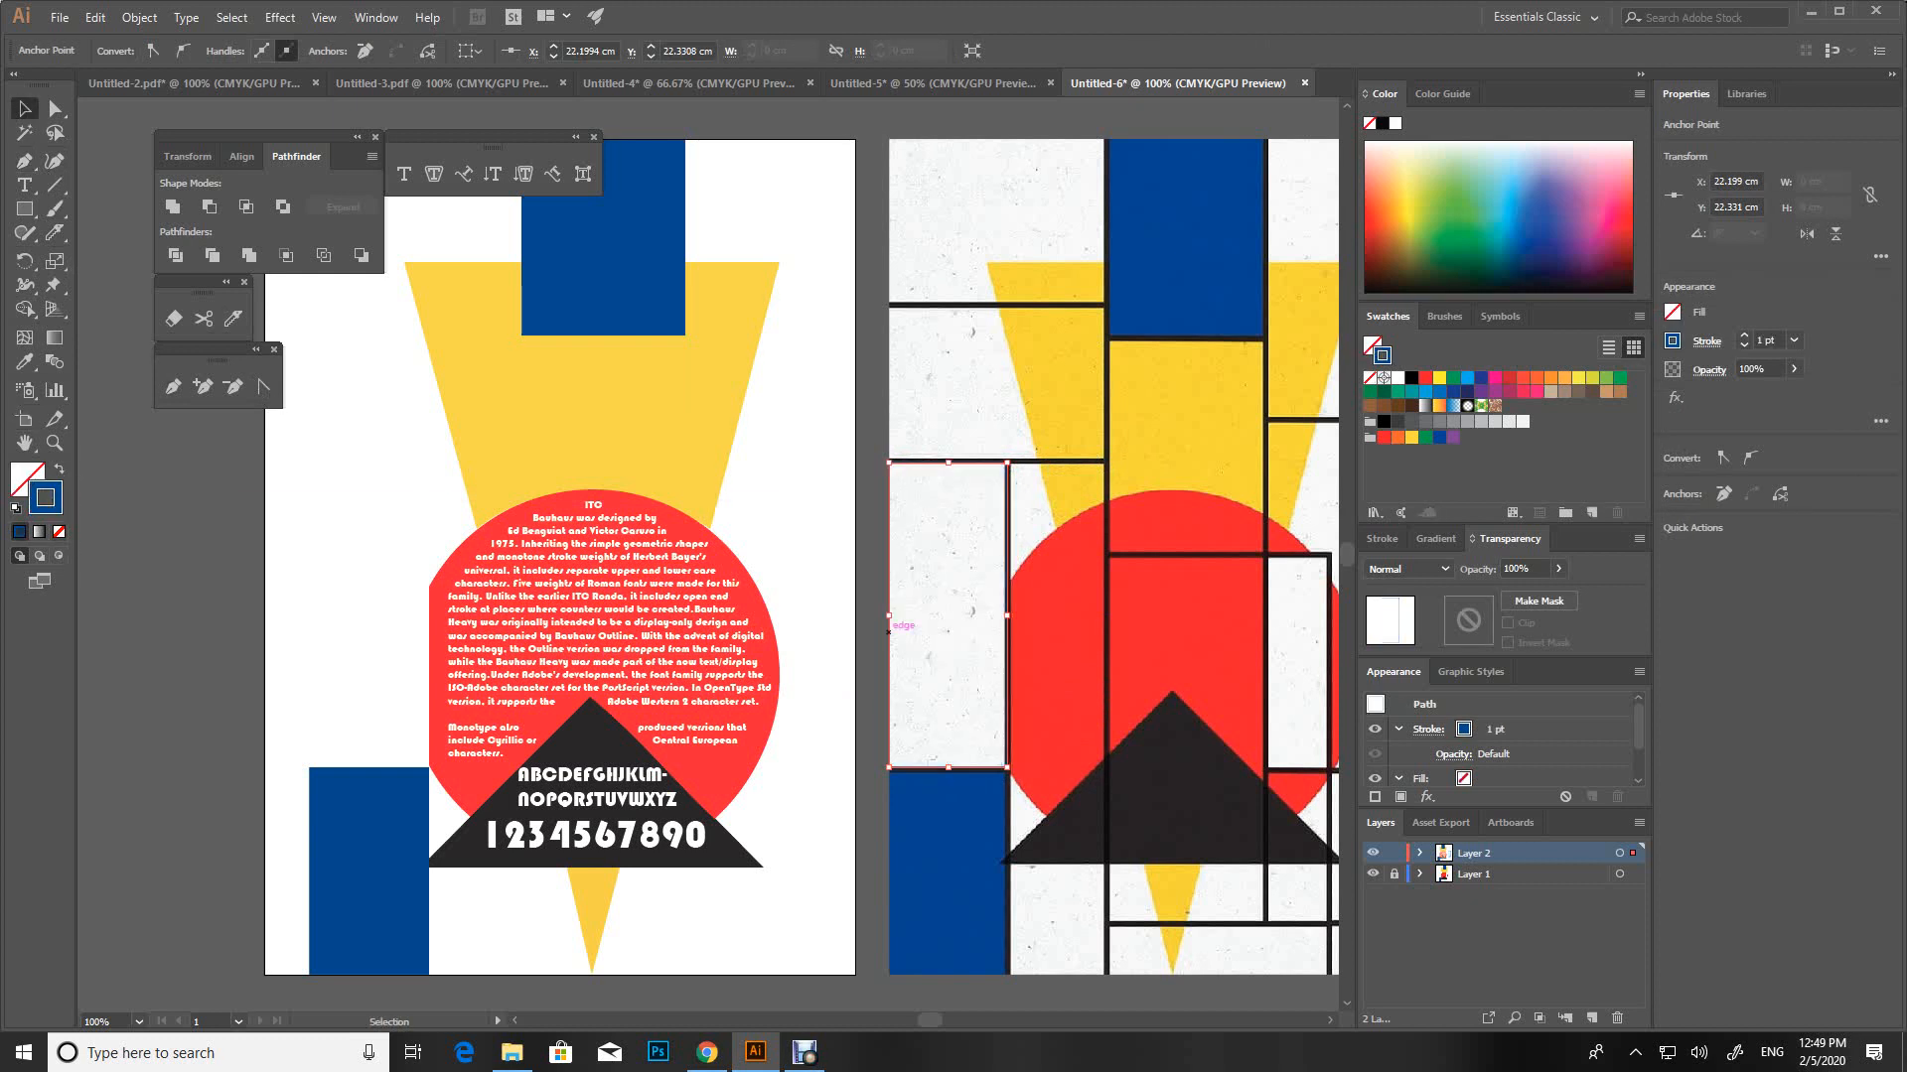
click(1412, 378)
drag(1009, 552, 429, 552)
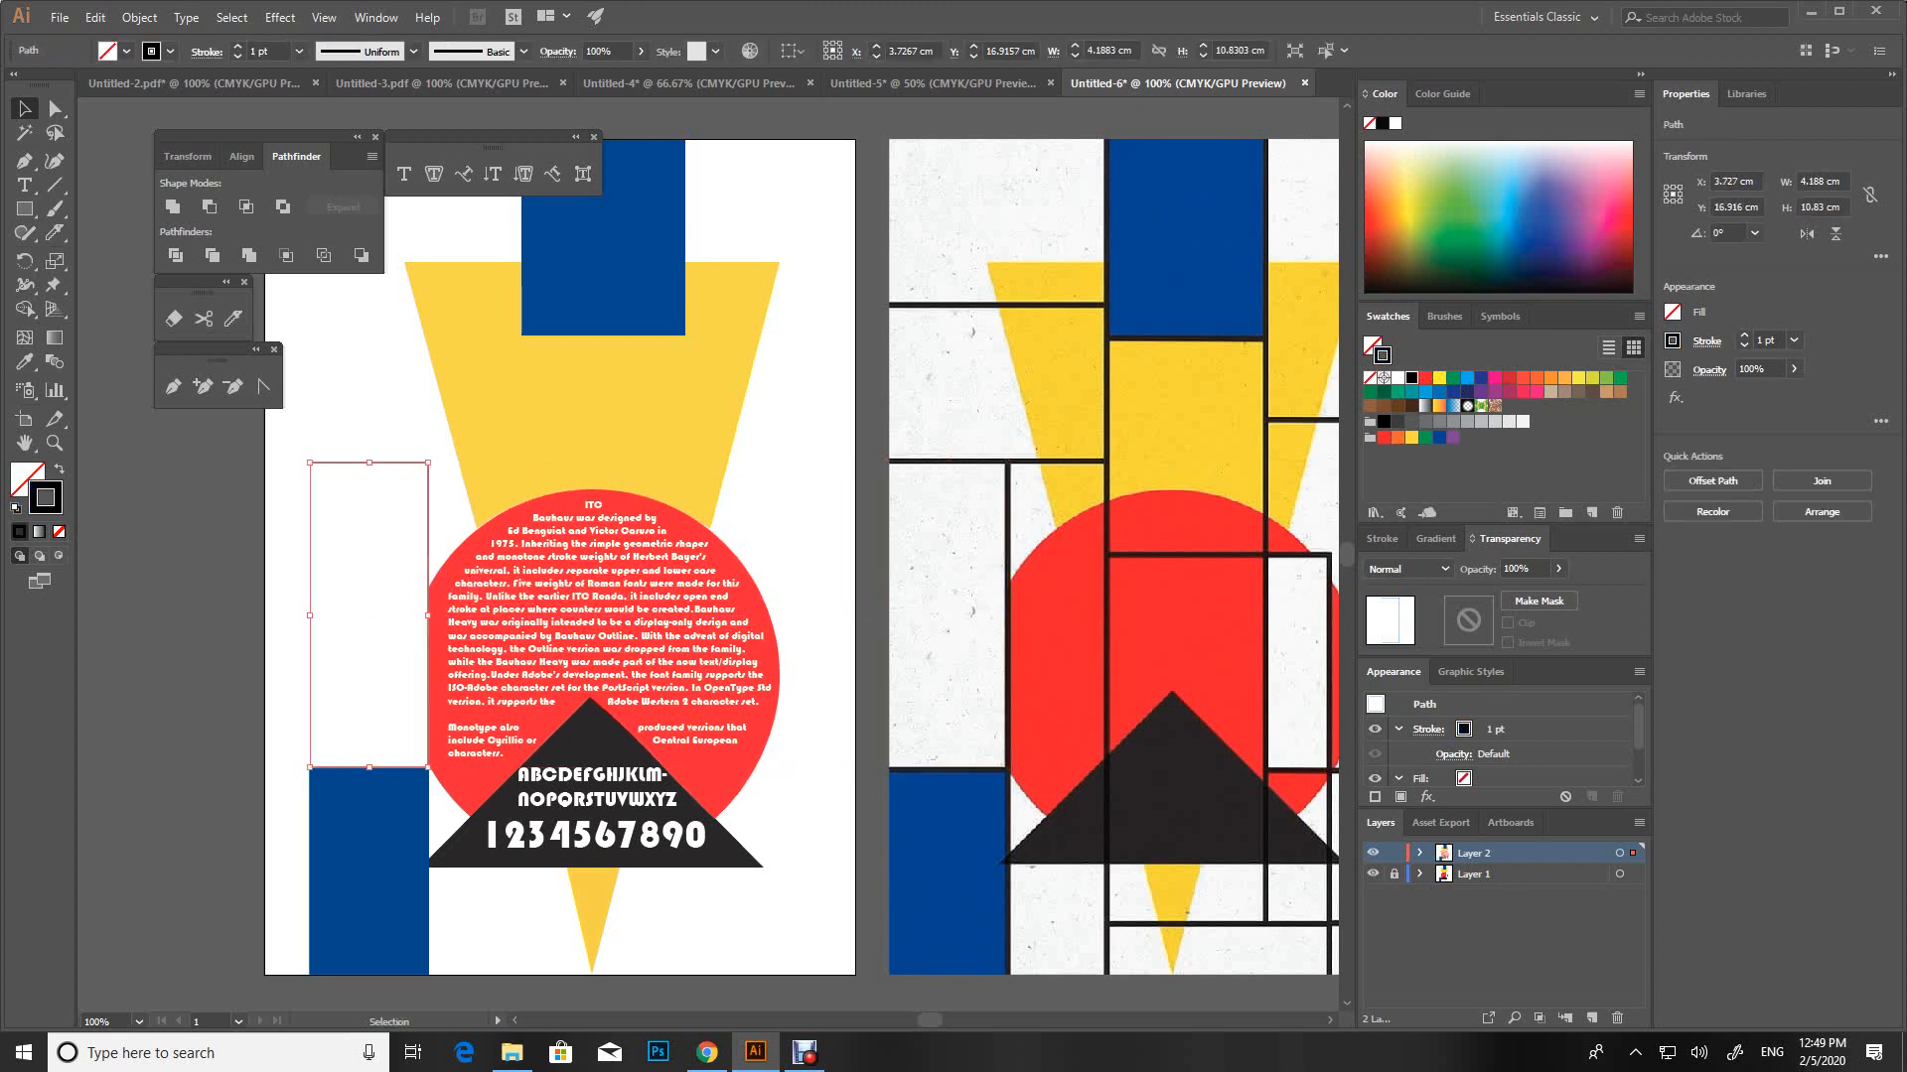
Set the three-sided black path's stroke weight to 7 pt
click(1382, 539)
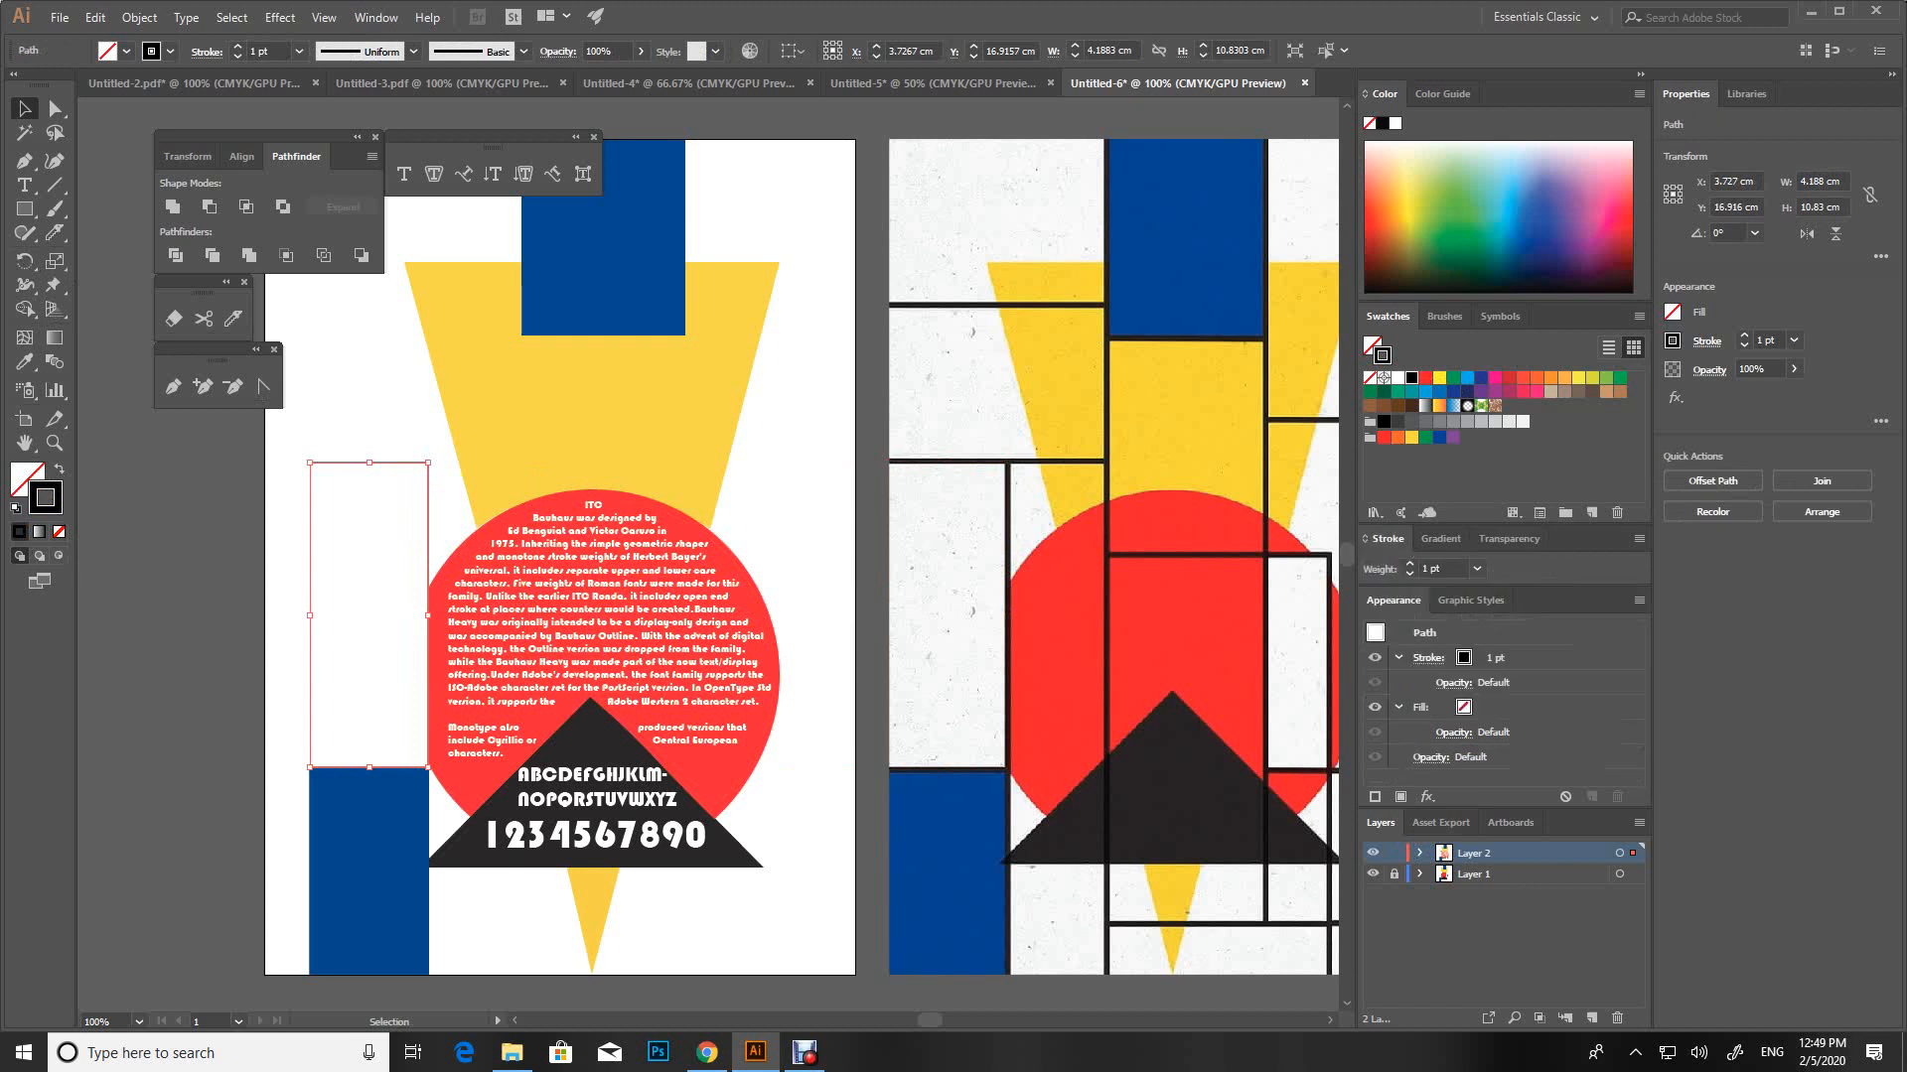
click(1407, 565)
click(1407, 565)
click(1407, 565)
click(1407, 565)
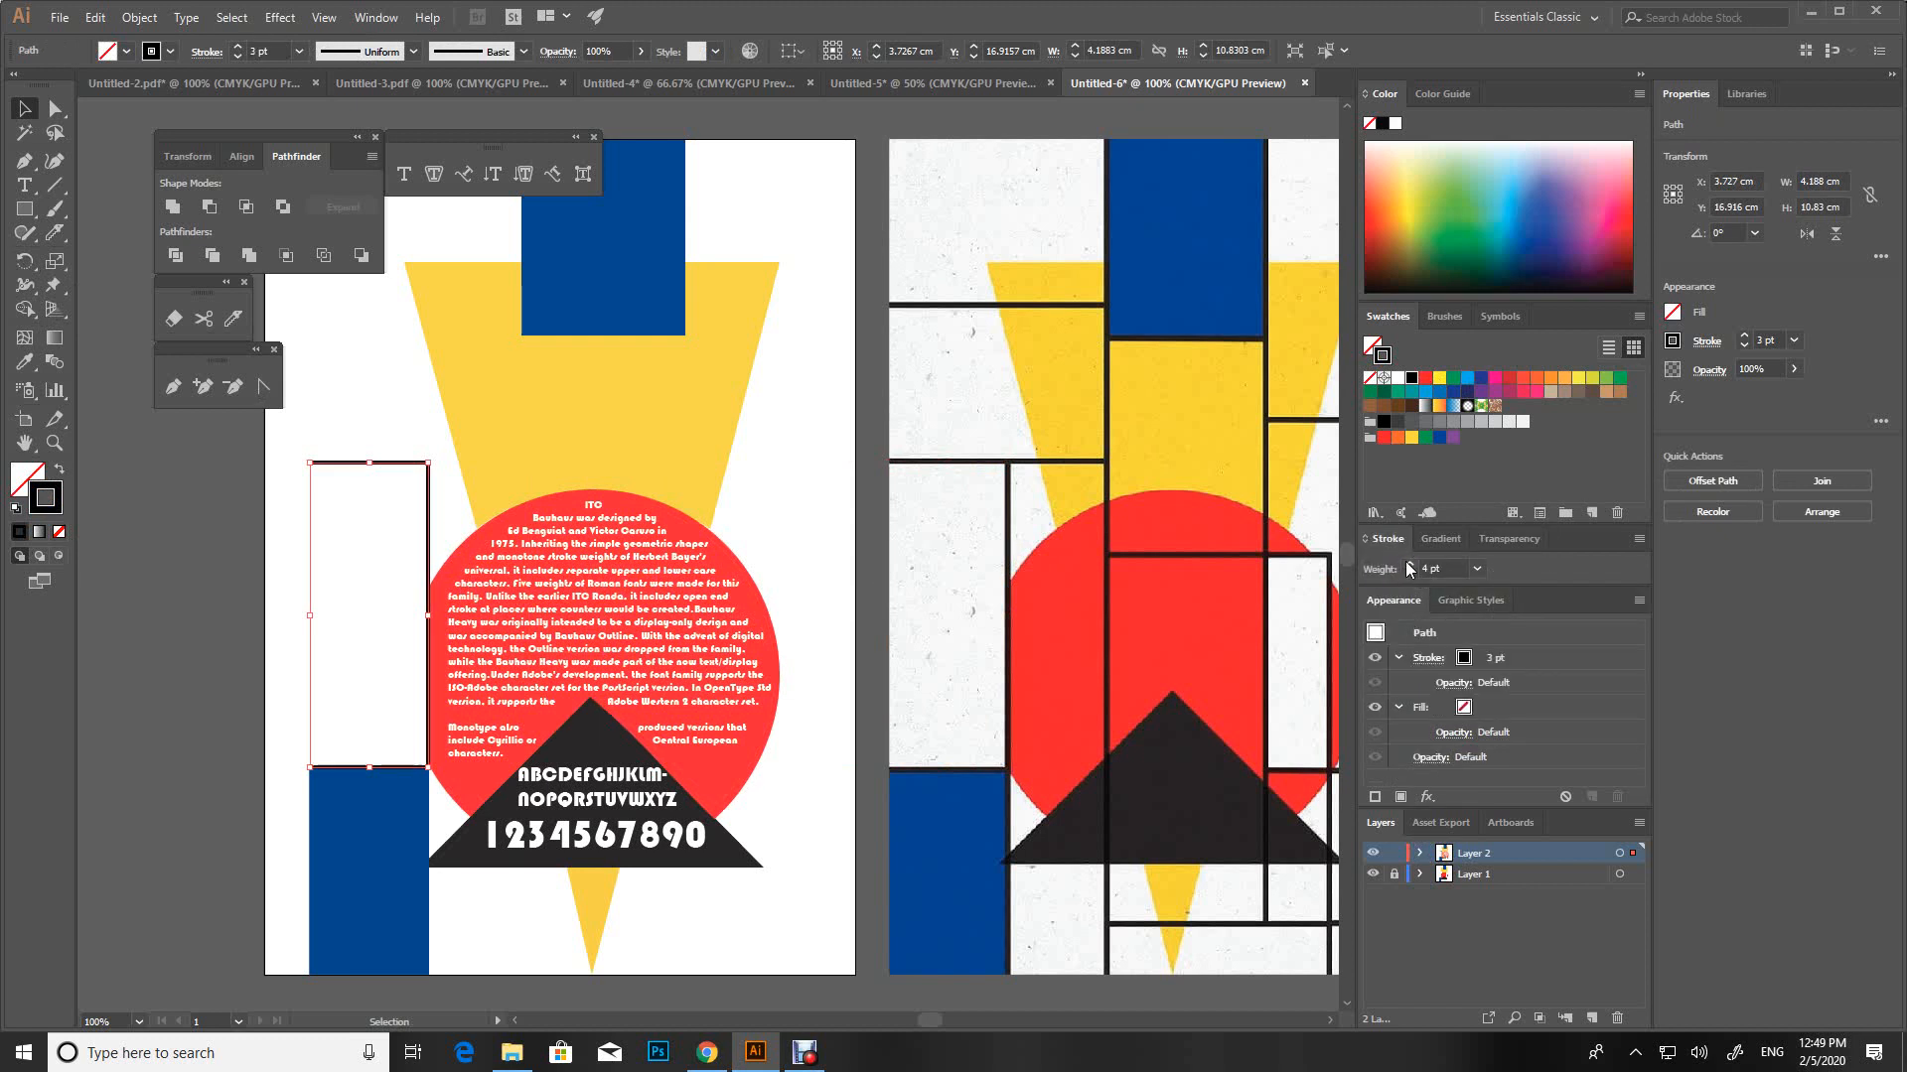
click(1407, 565)
click(1407, 565)
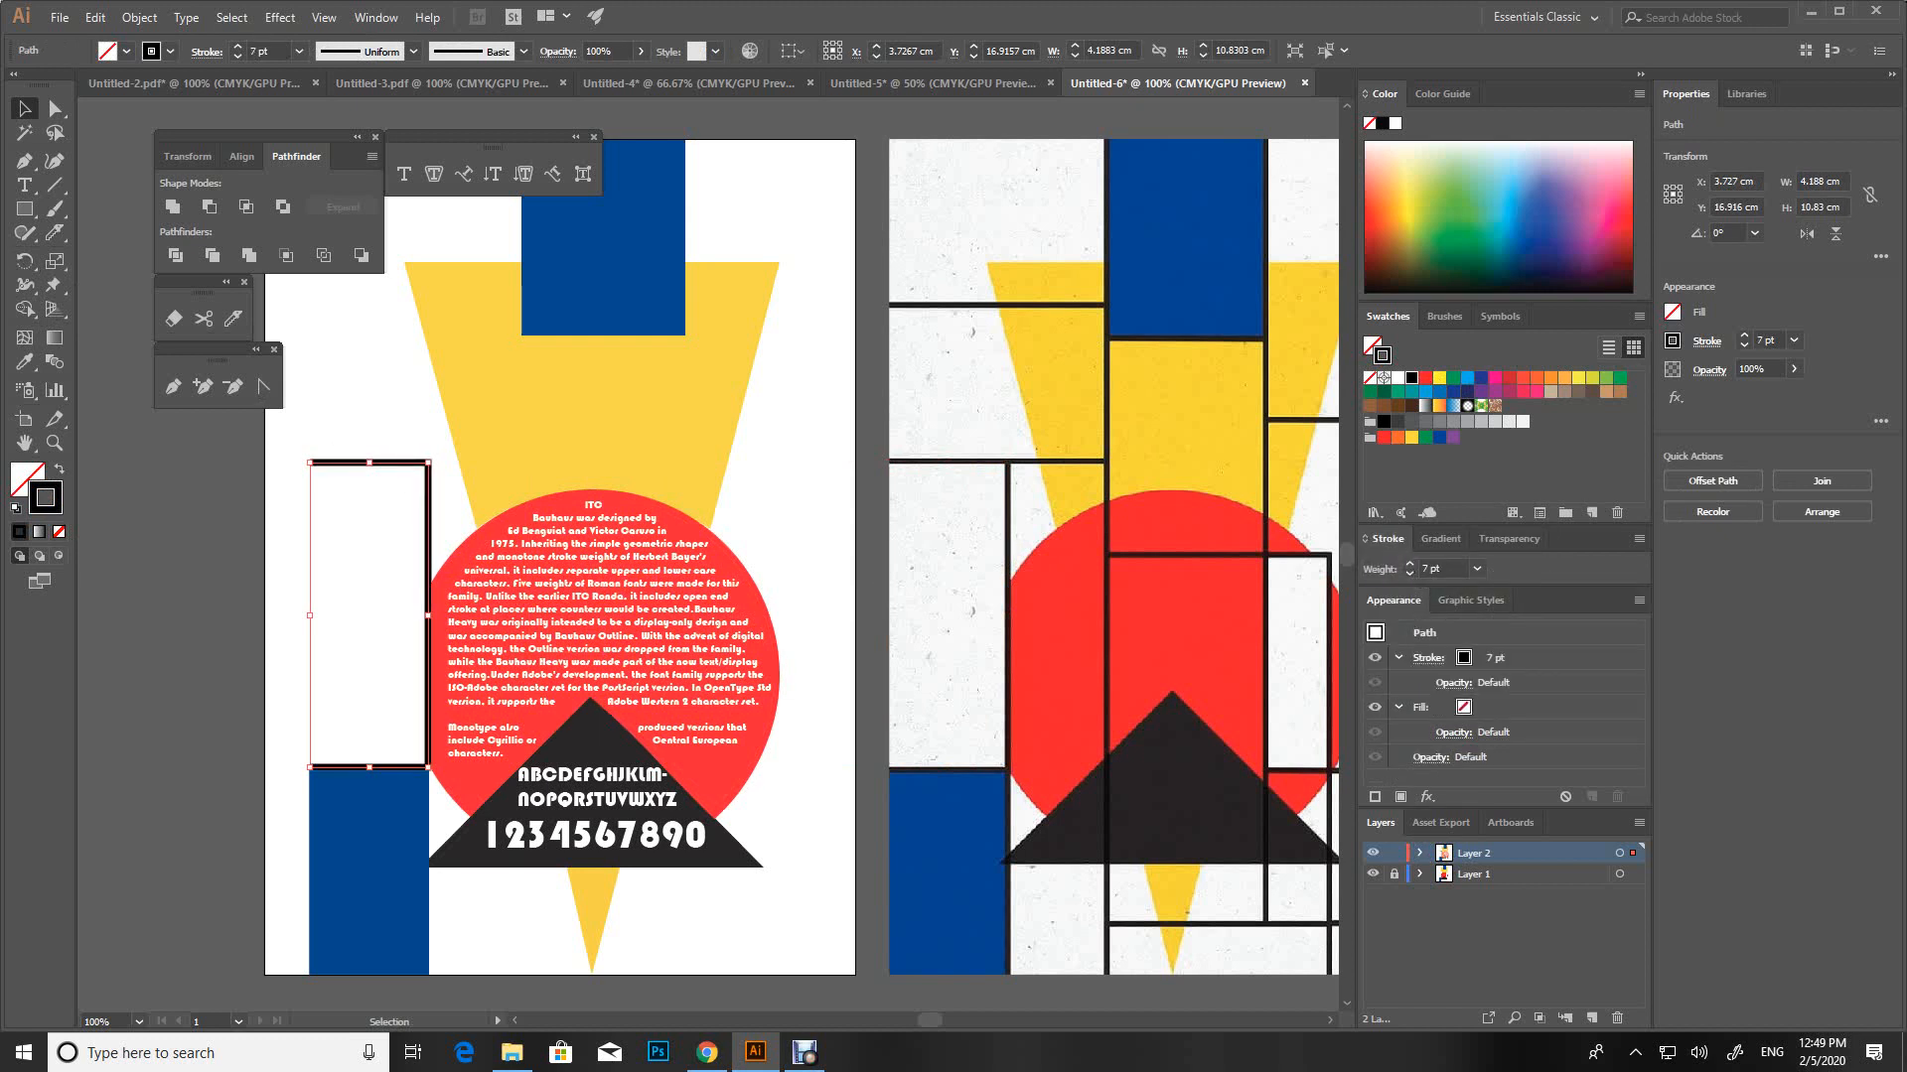
Extend the upper line of the three-sided black path to the artboard's left edge with Direct Selection, and deselect it
click(56, 109)
drag(273, 425, 323, 487)
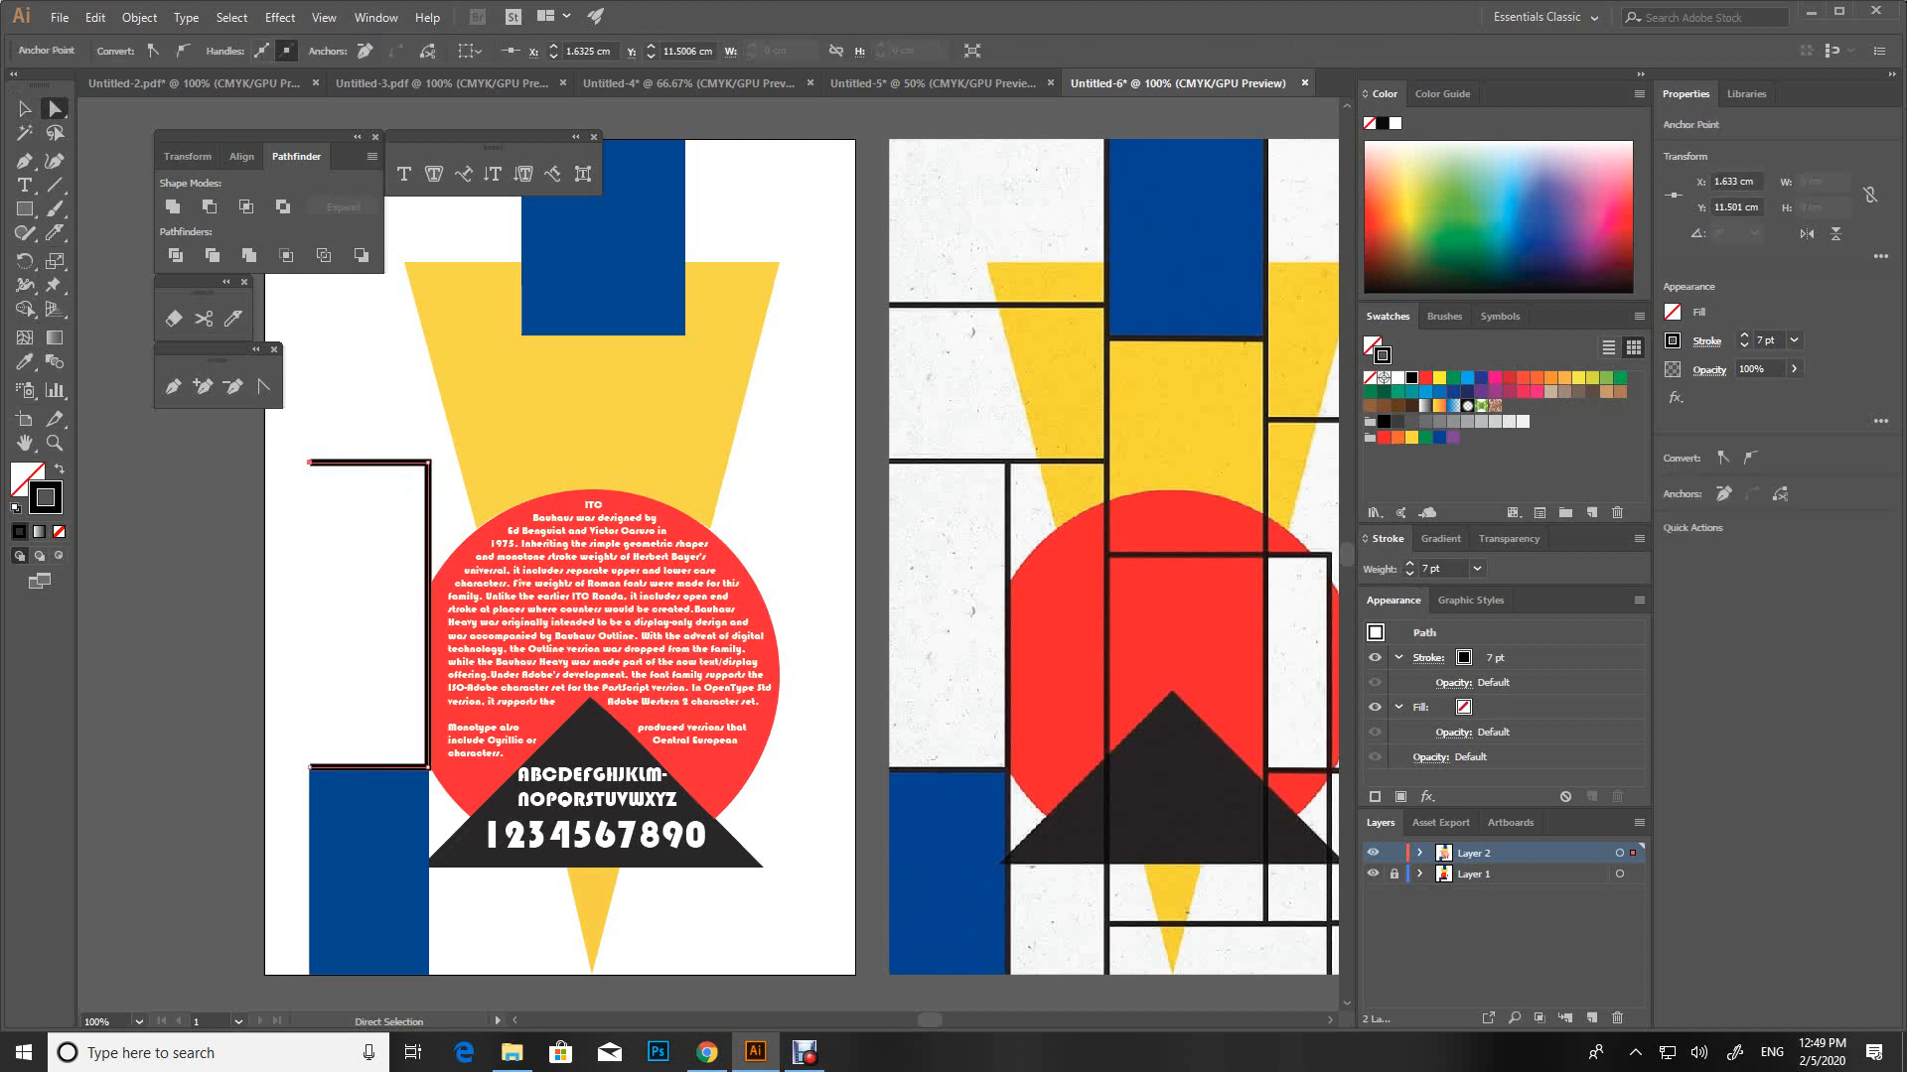
key(shift+Left)
key(shift+Left)
key(ctrl+shift+a)
key(space)
drag(695, 496, 570, 514)
click(25, 109)
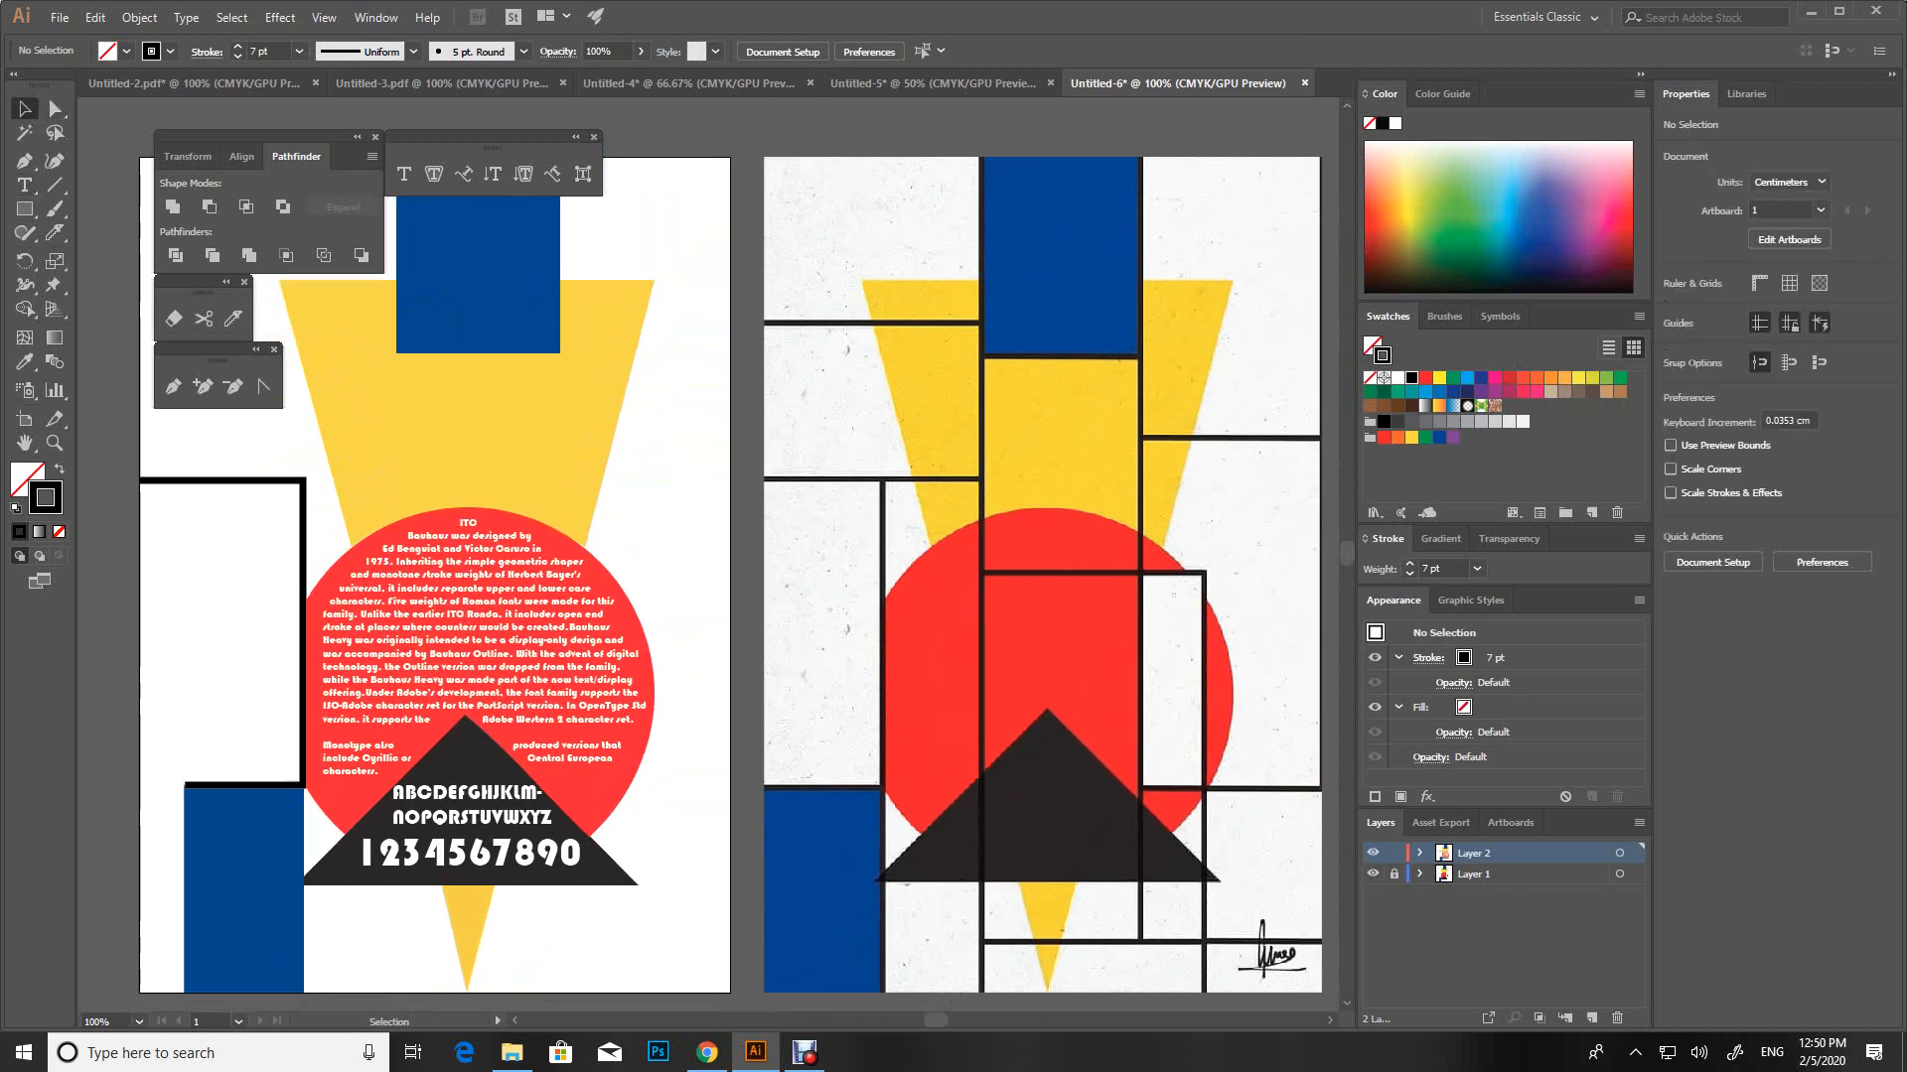
Draw an L-shaped 7 pt black line from the upper blue rectangle's top-right corner, about 8.8 cm down and 6 cm across to the artboard's edge
key(space)
drag(570, 427, 558, 507)
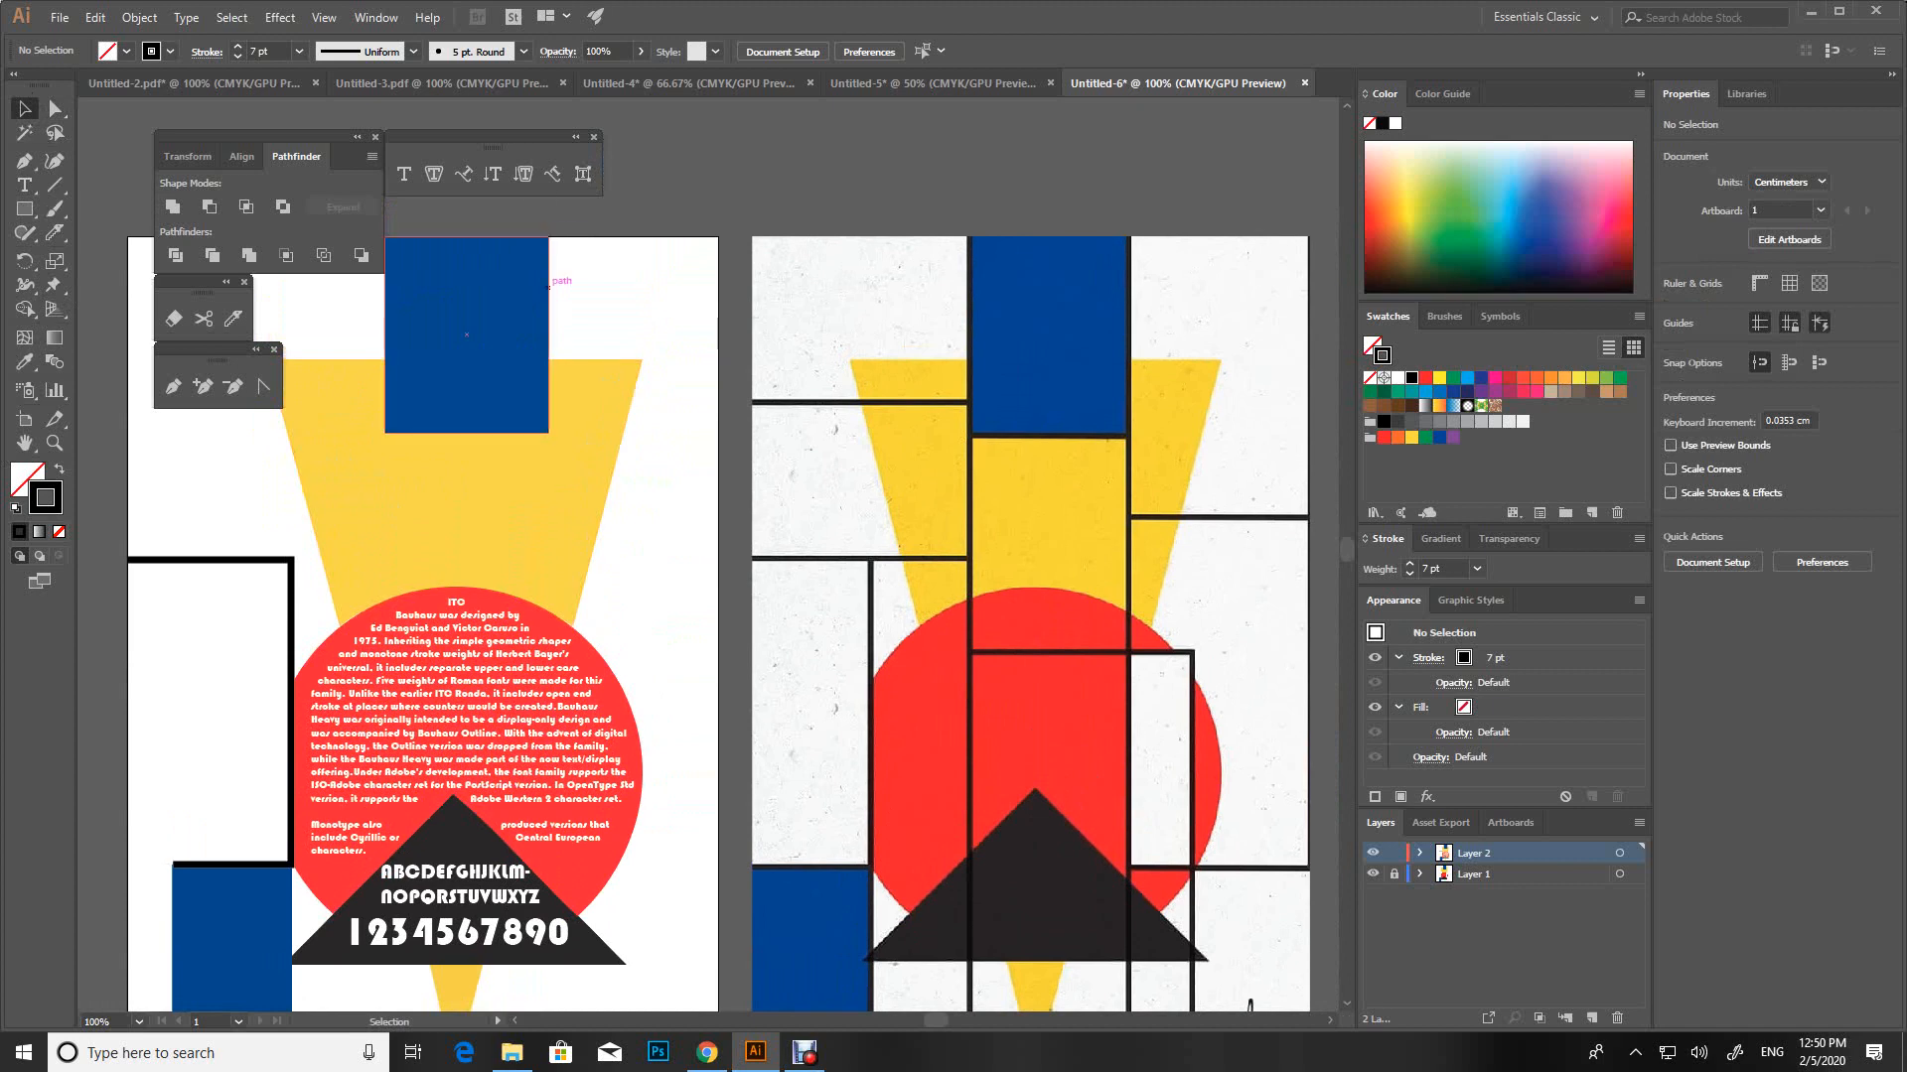
key(space)
mouse_move(548, 285)
mouse_down()
mouse_move(581, 205)
mouse_move(566, 264)
mouse_up()
click(25, 161)
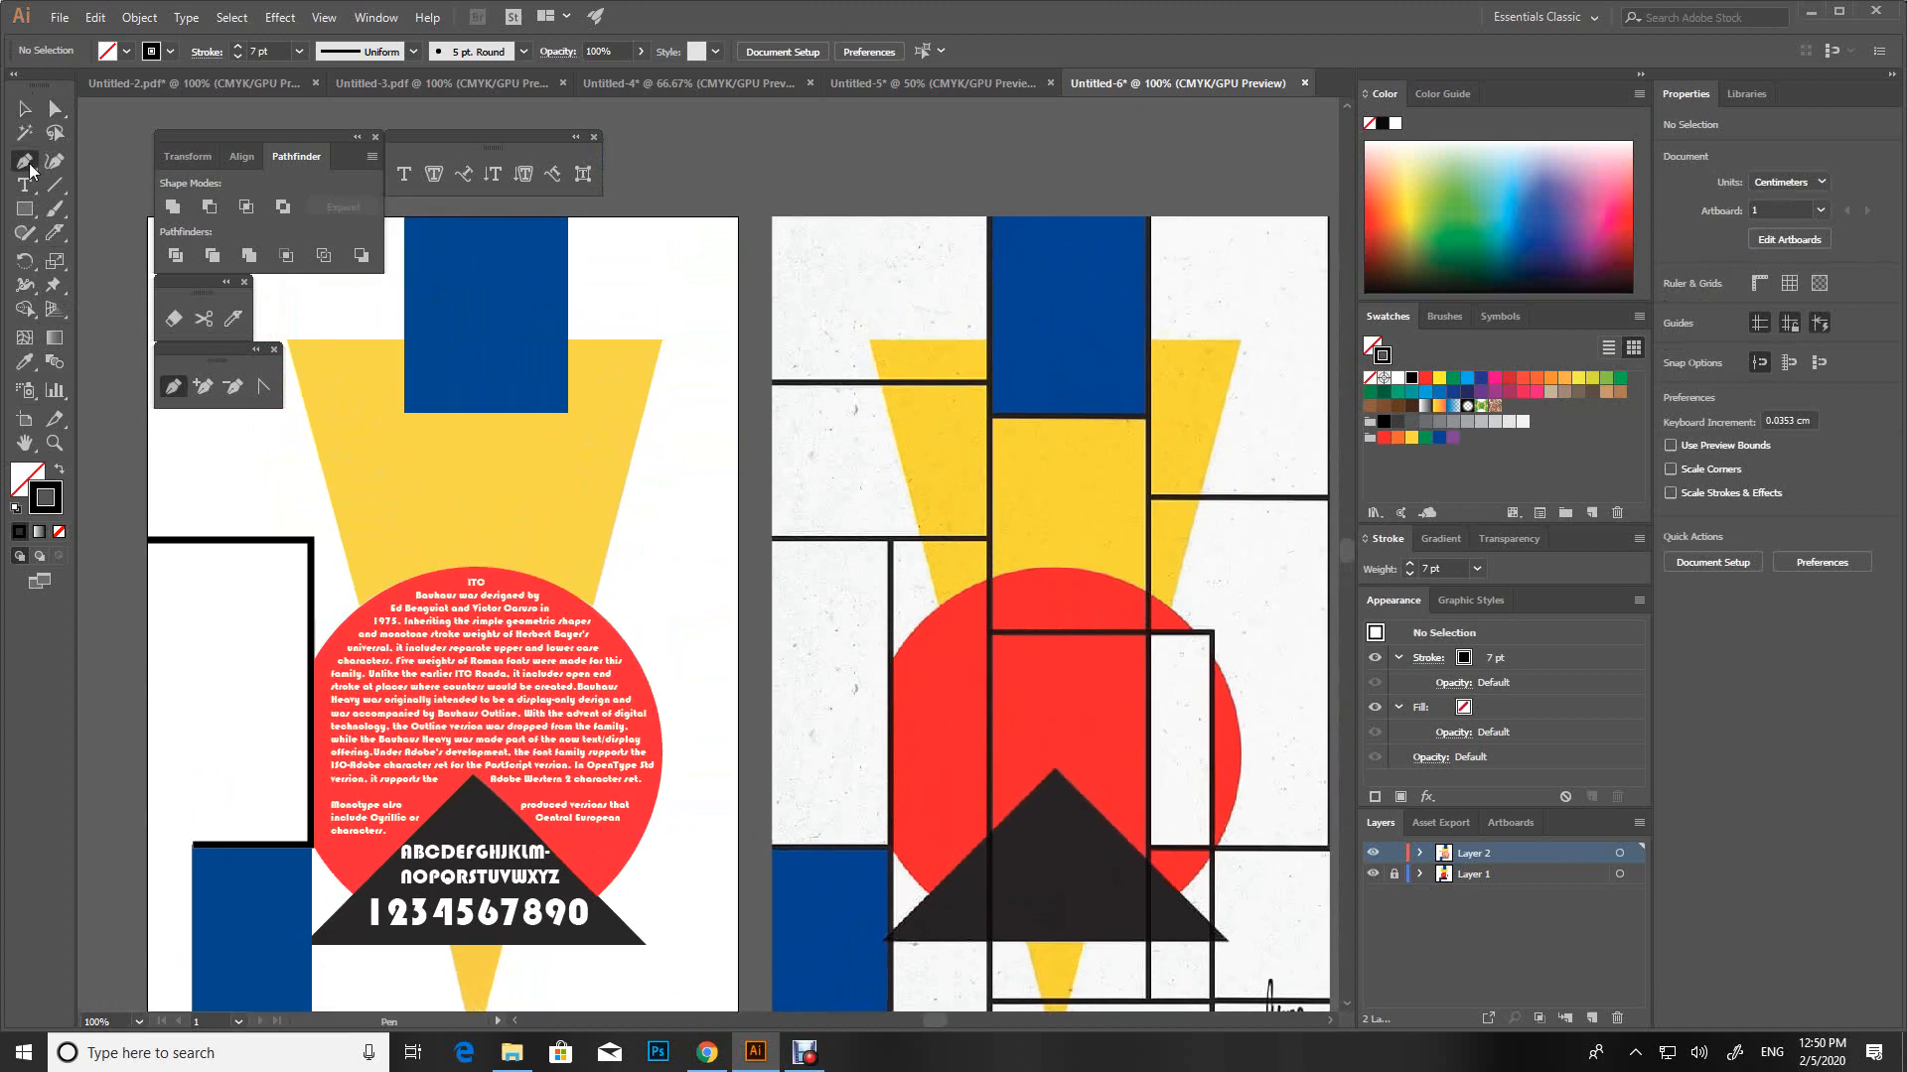
click(567, 214)
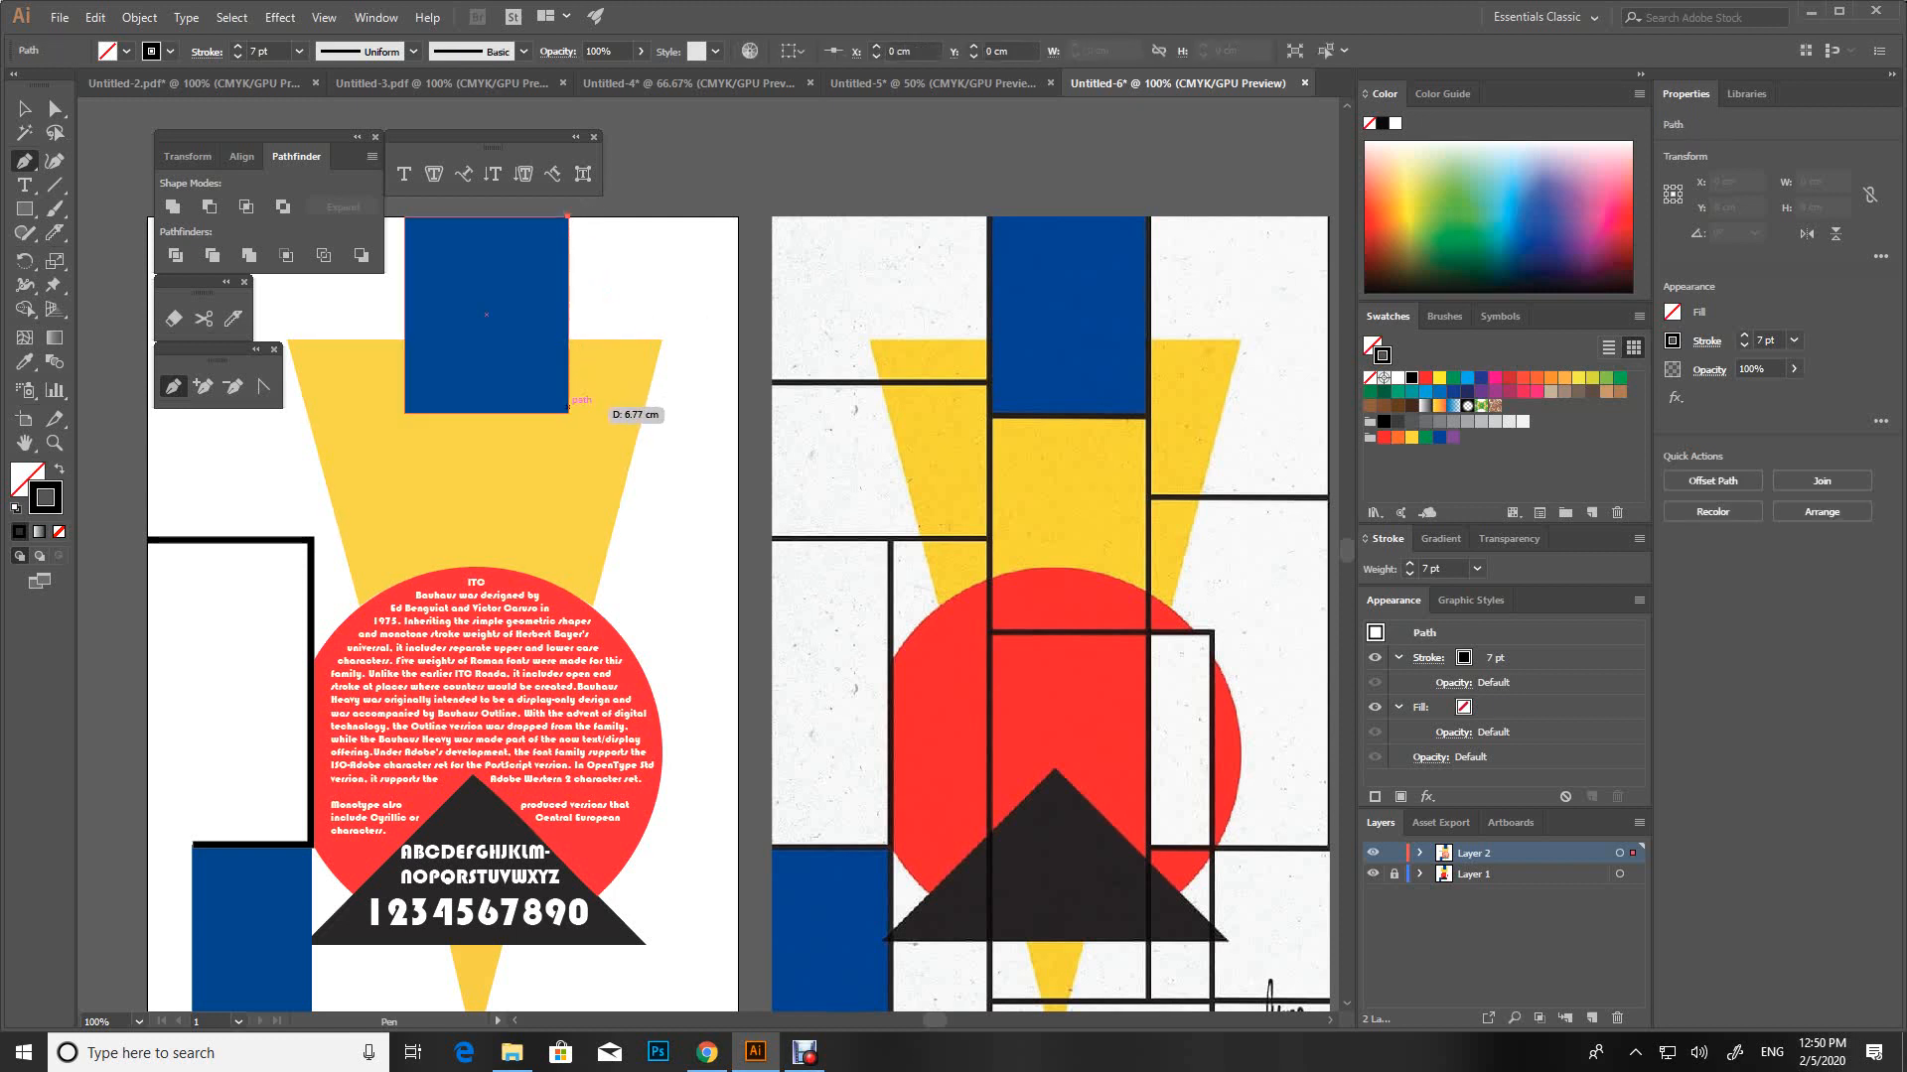
drag(567, 464, 586, 474)
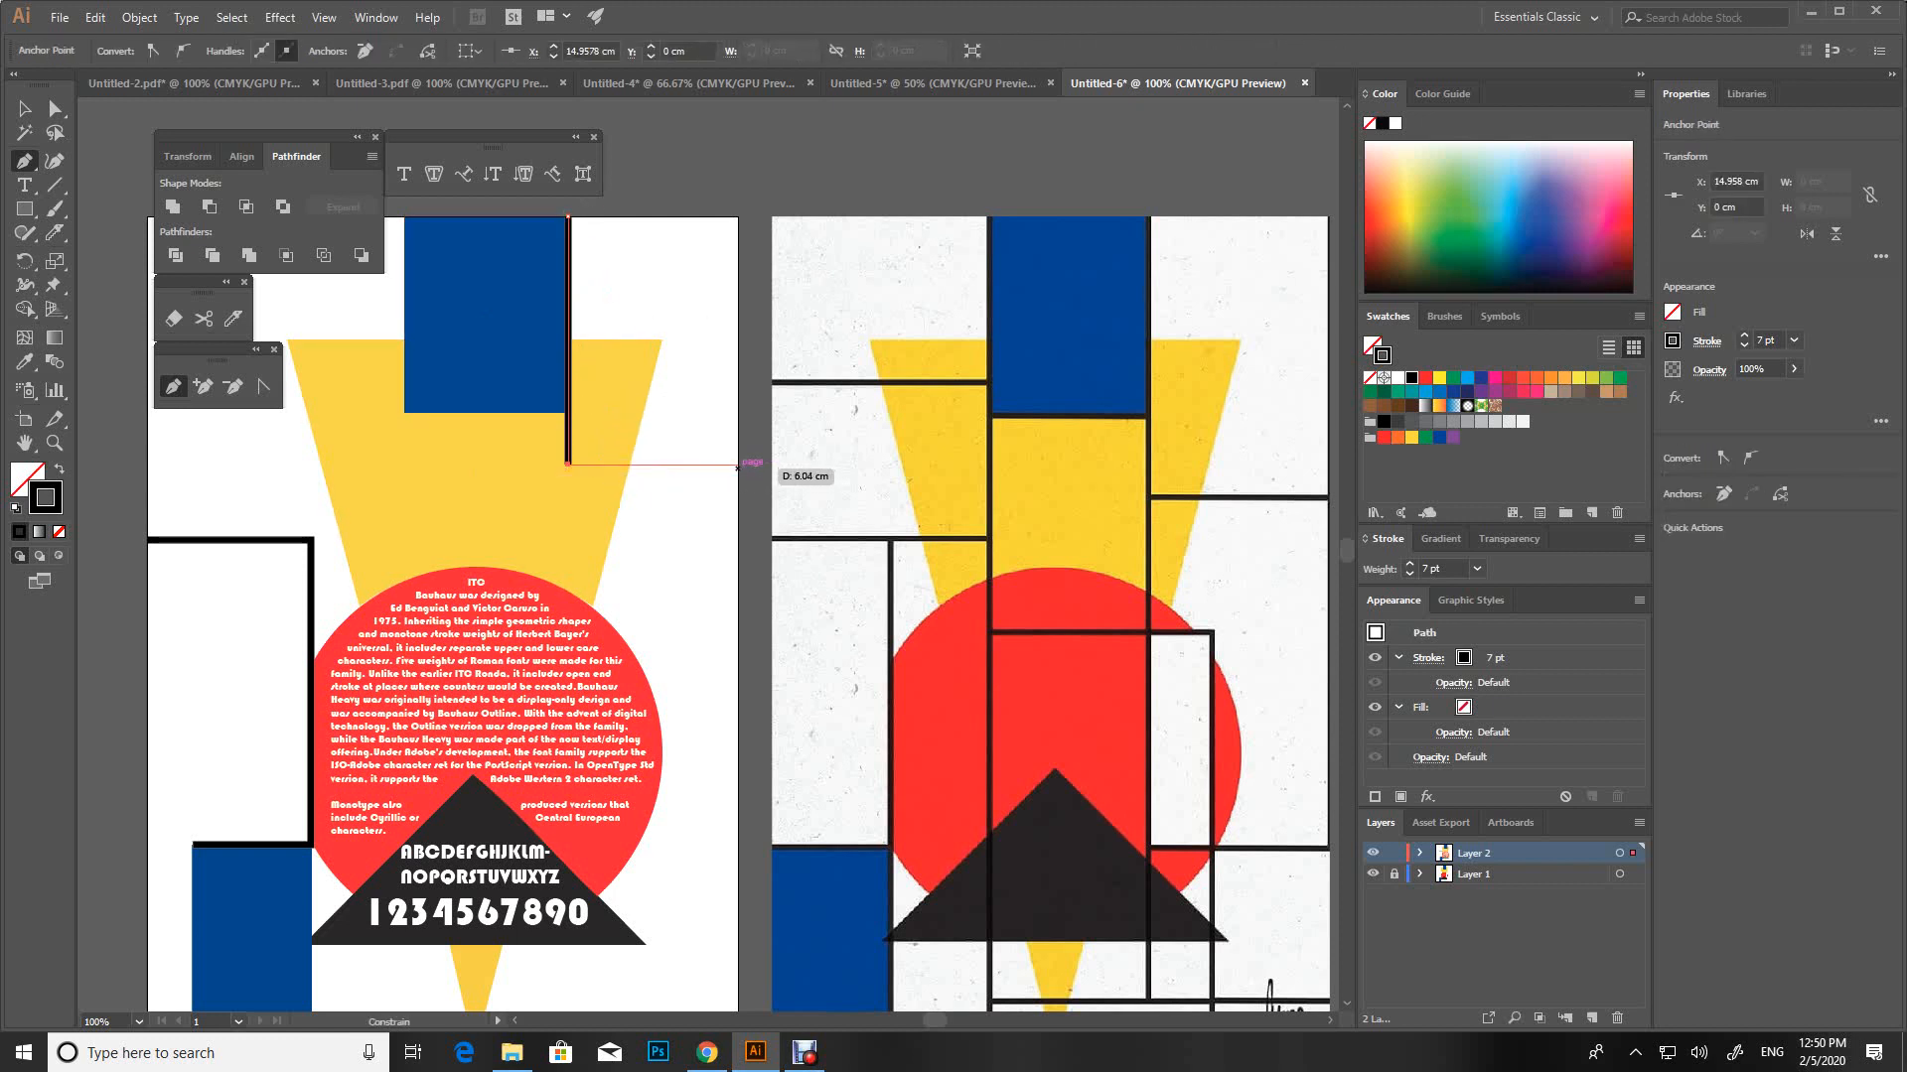
click(736, 464)
click(24, 109)
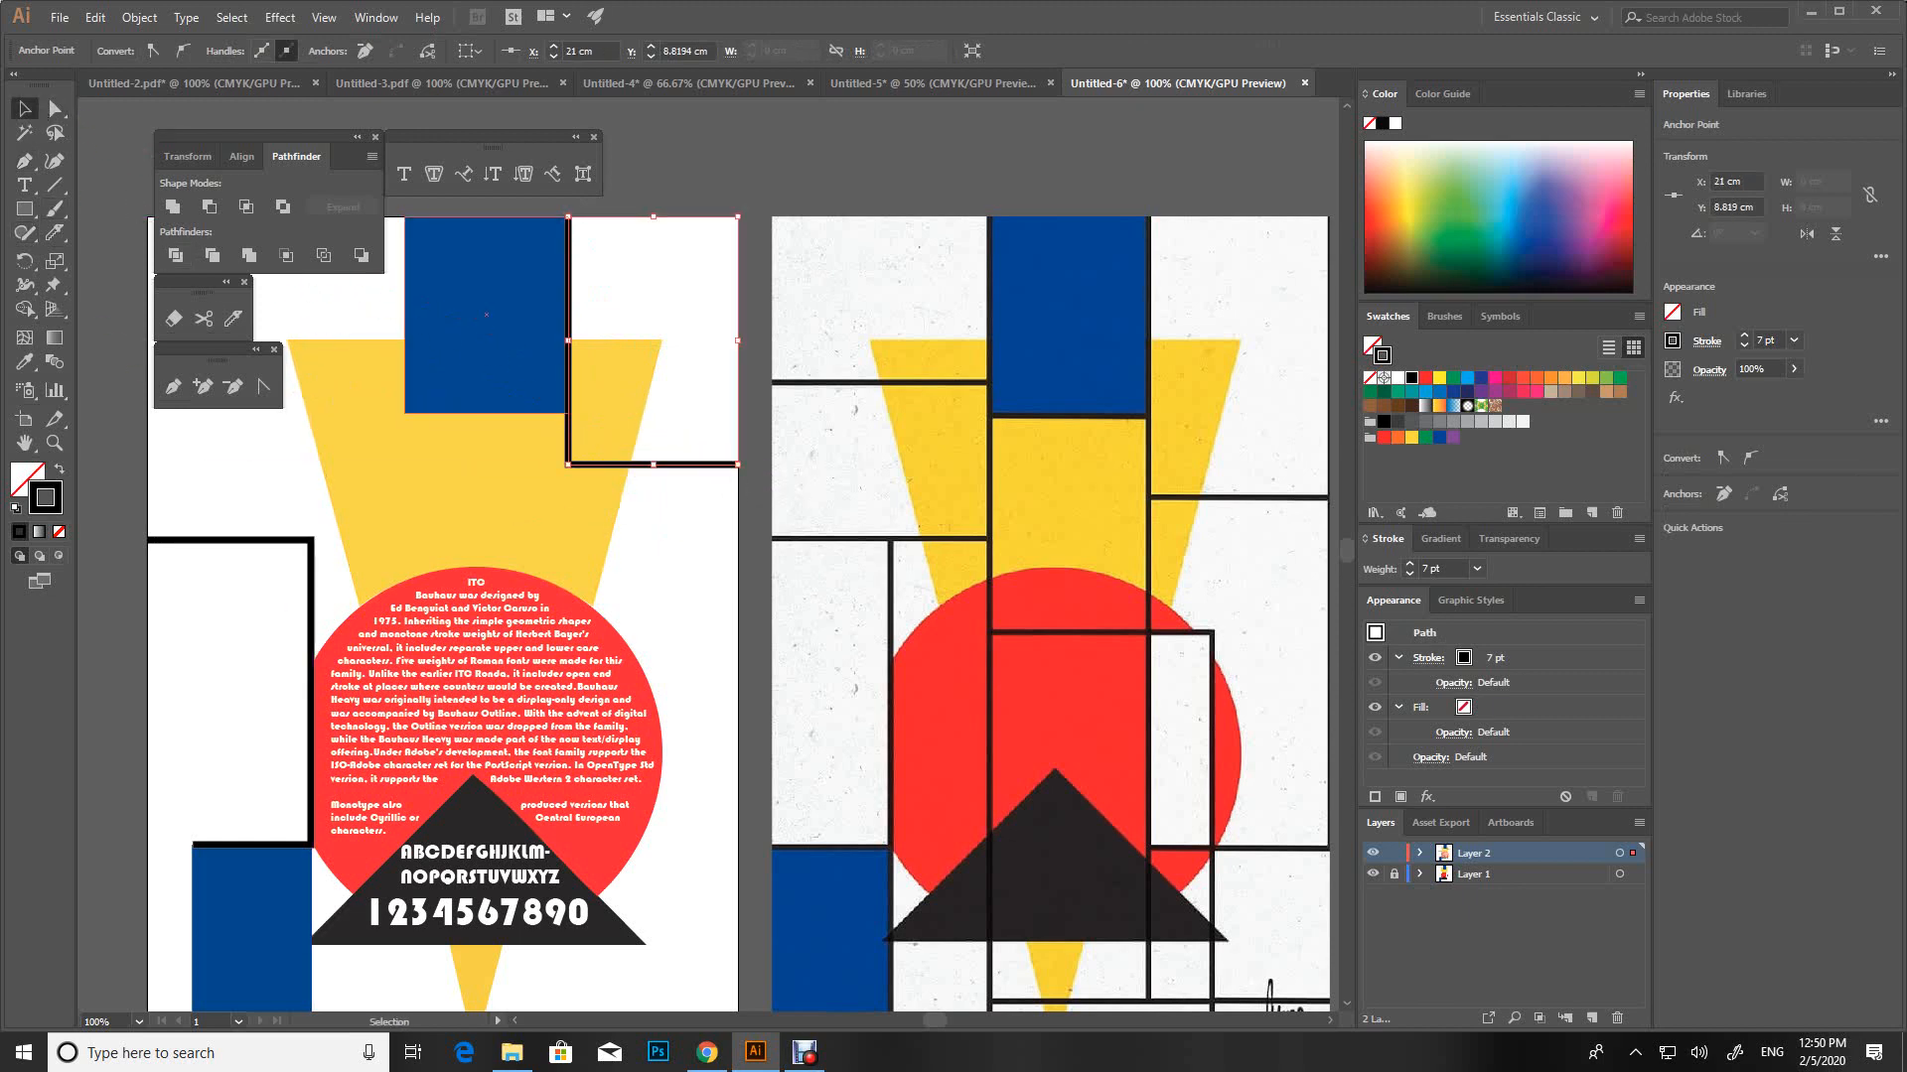
drag(556, 497, 655, 486)
key(ctrl+minus)
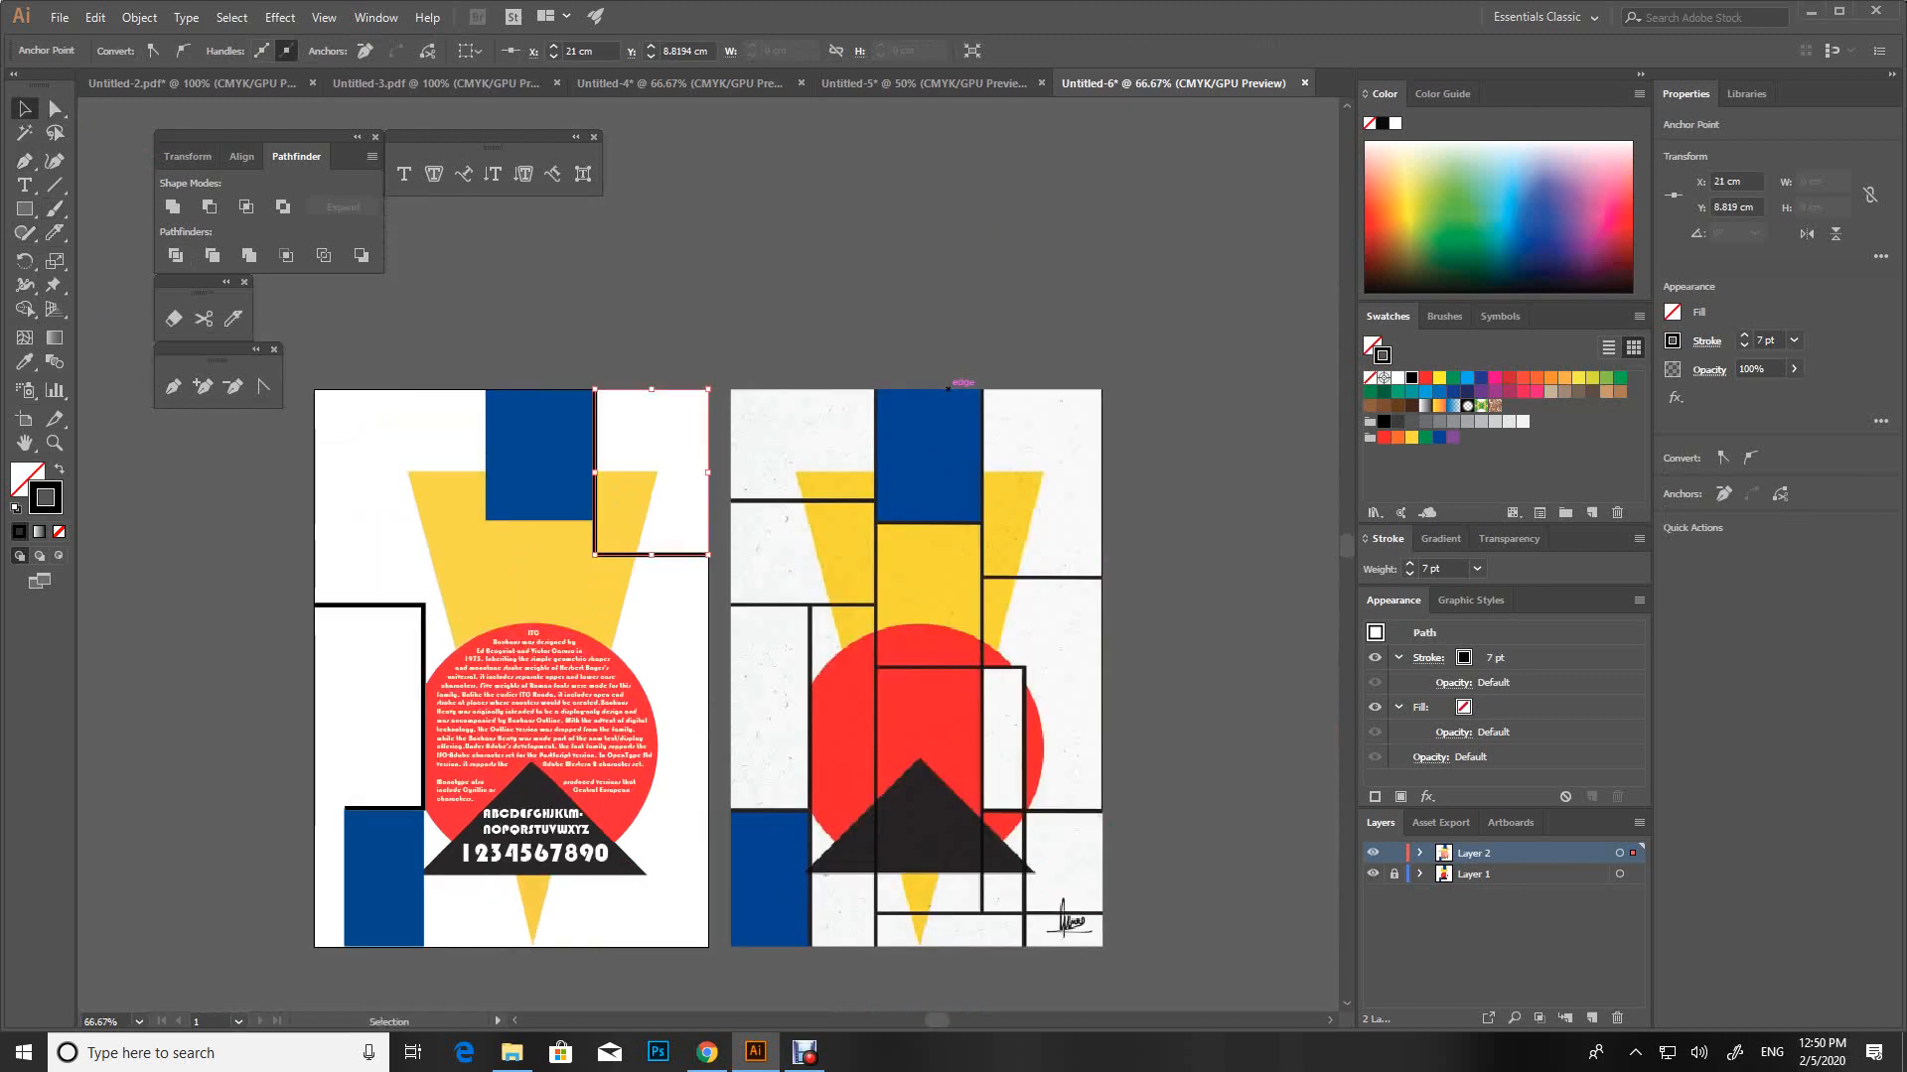
key(ctrl+shift+a)
Add the text "Bauhaus93" in Bauhaus 93 at 21 pt beside the artboard, and deselect it
drag(685, 494, 693, 412)
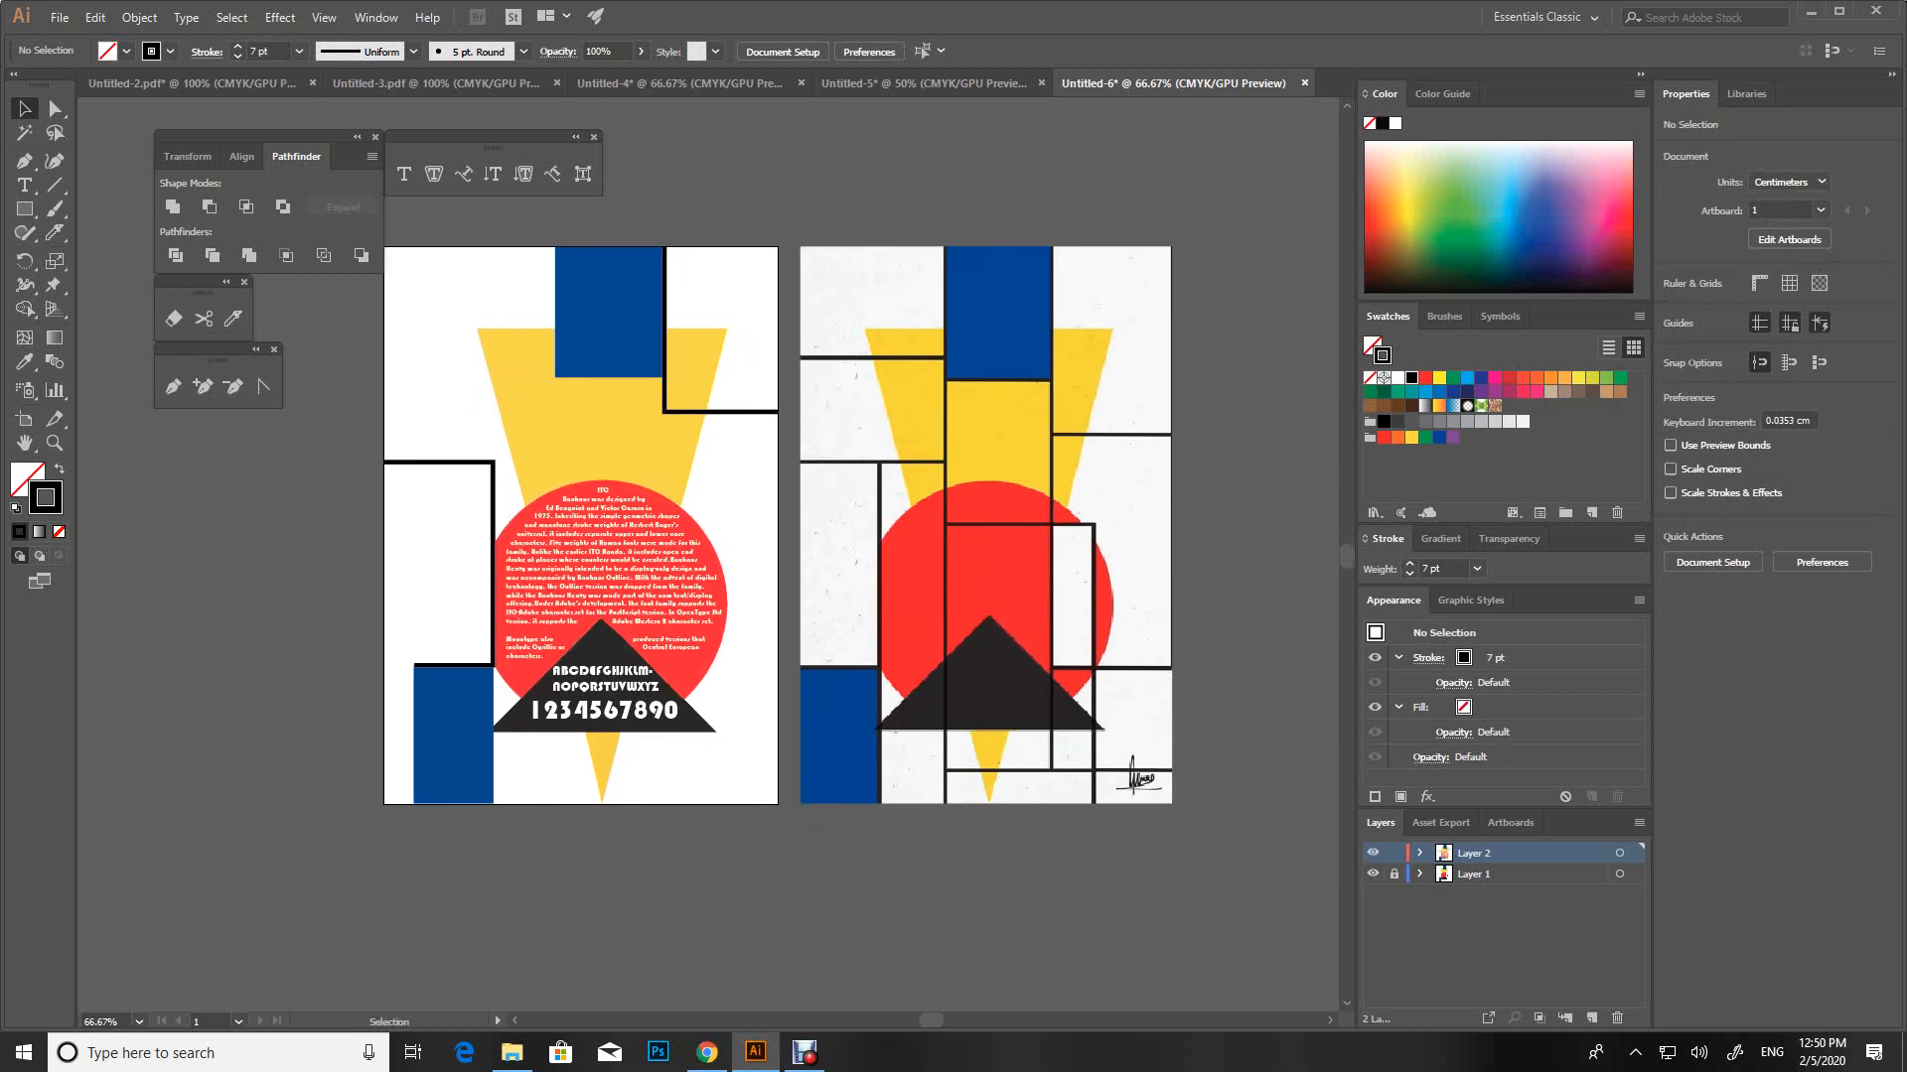
click(25, 185)
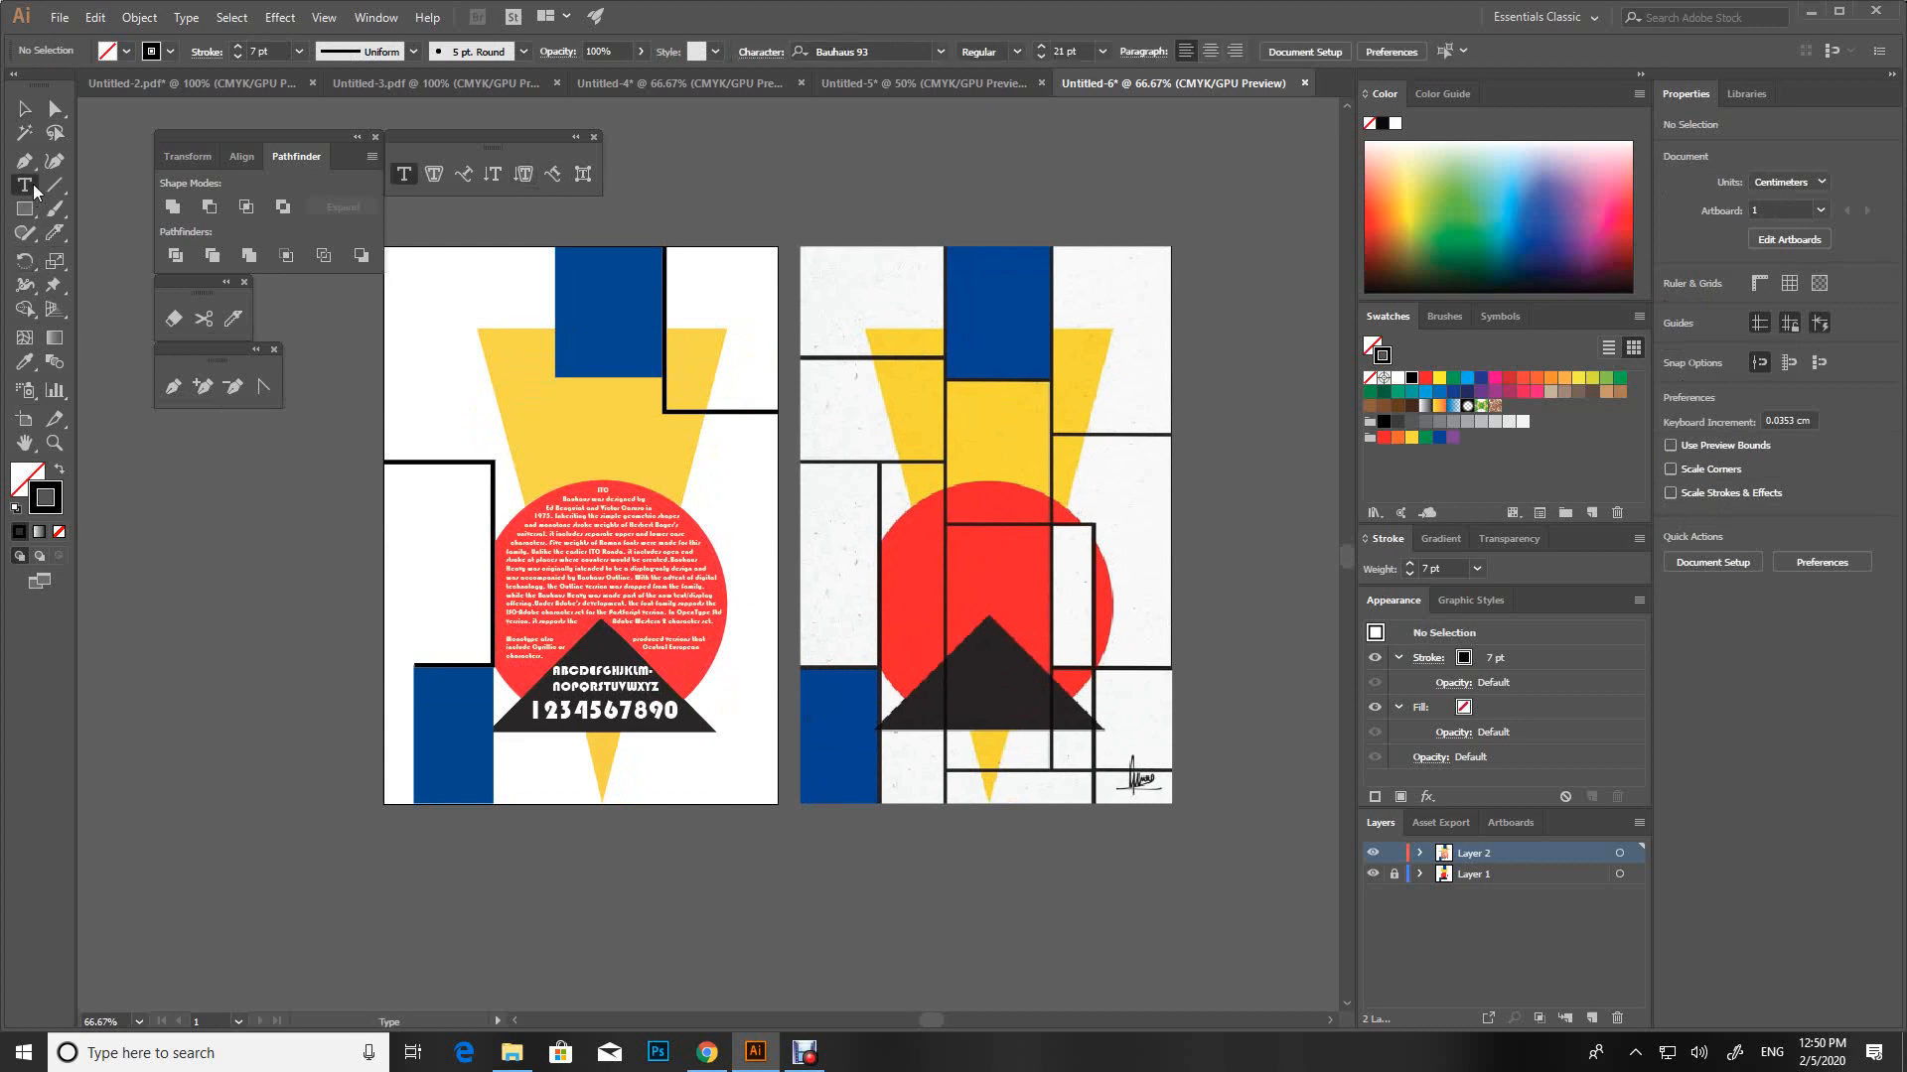
click(194, 591)
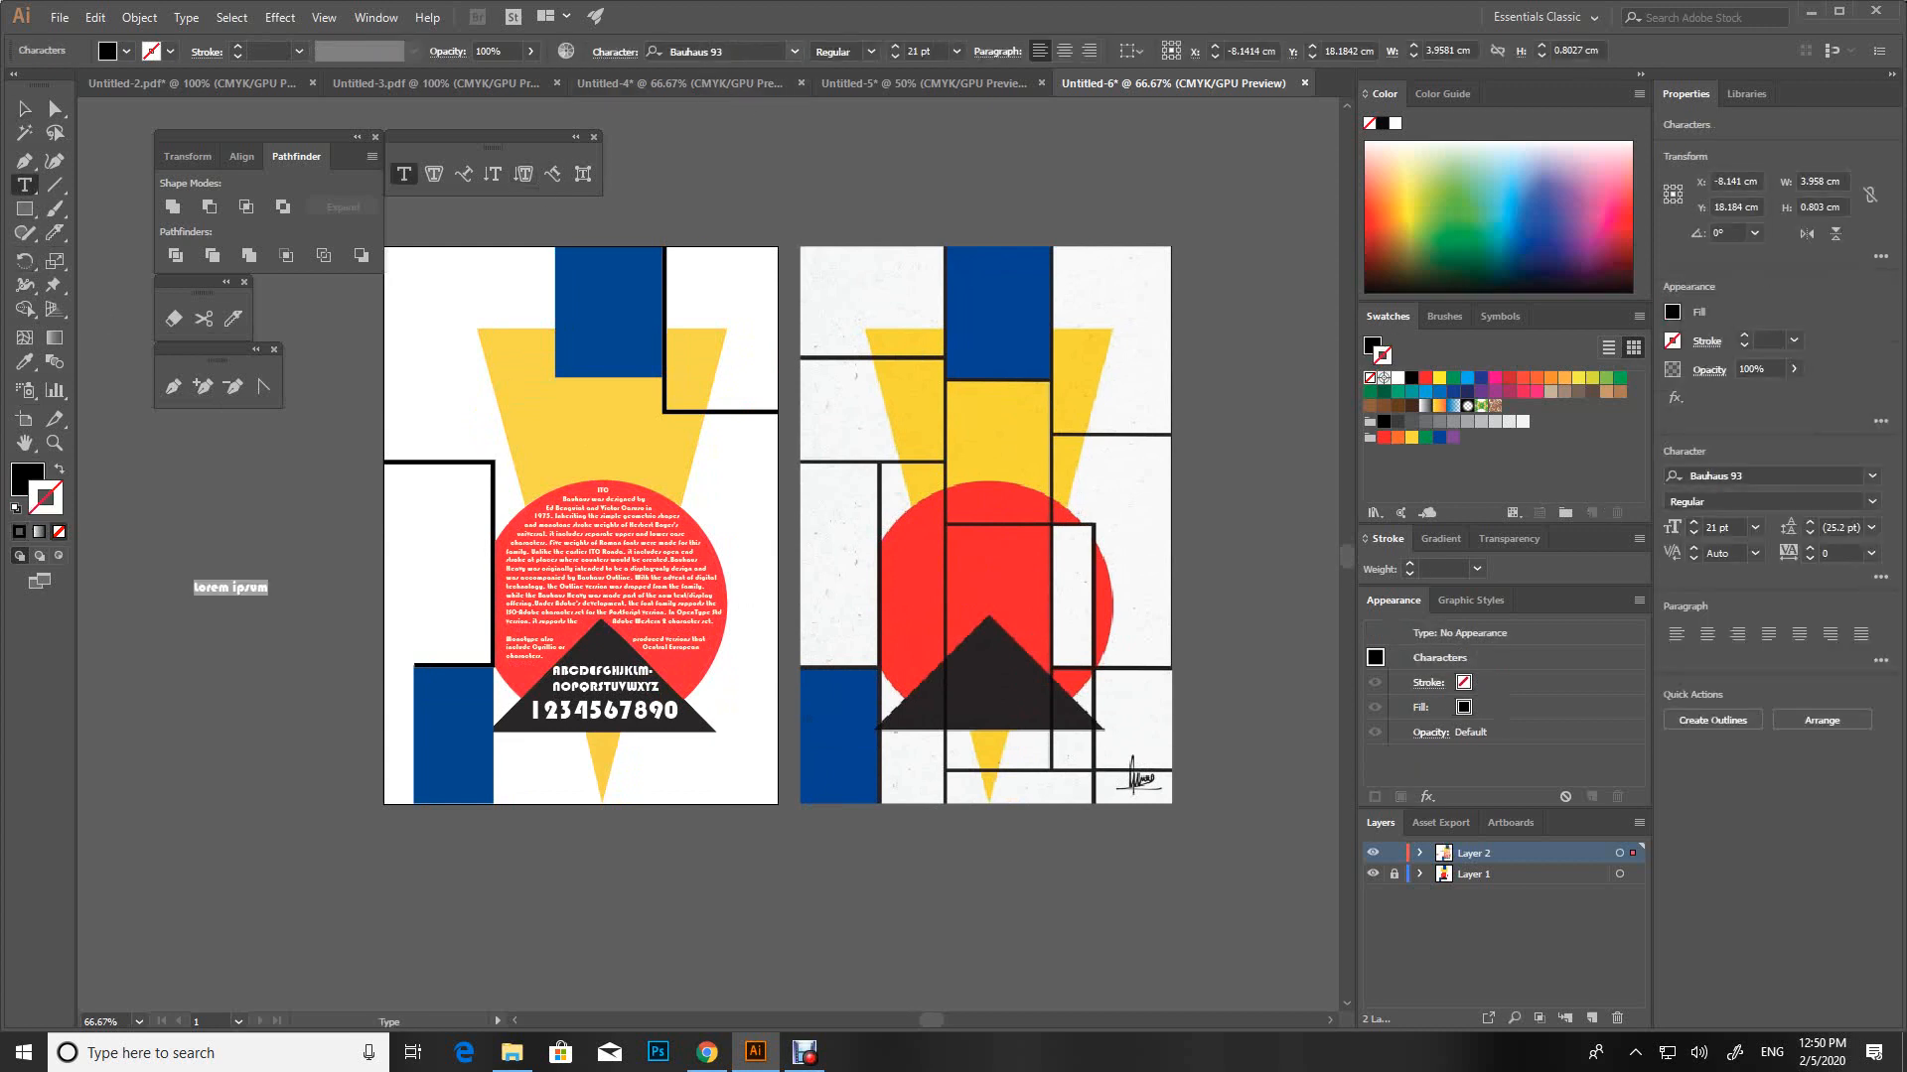
text(Bah)
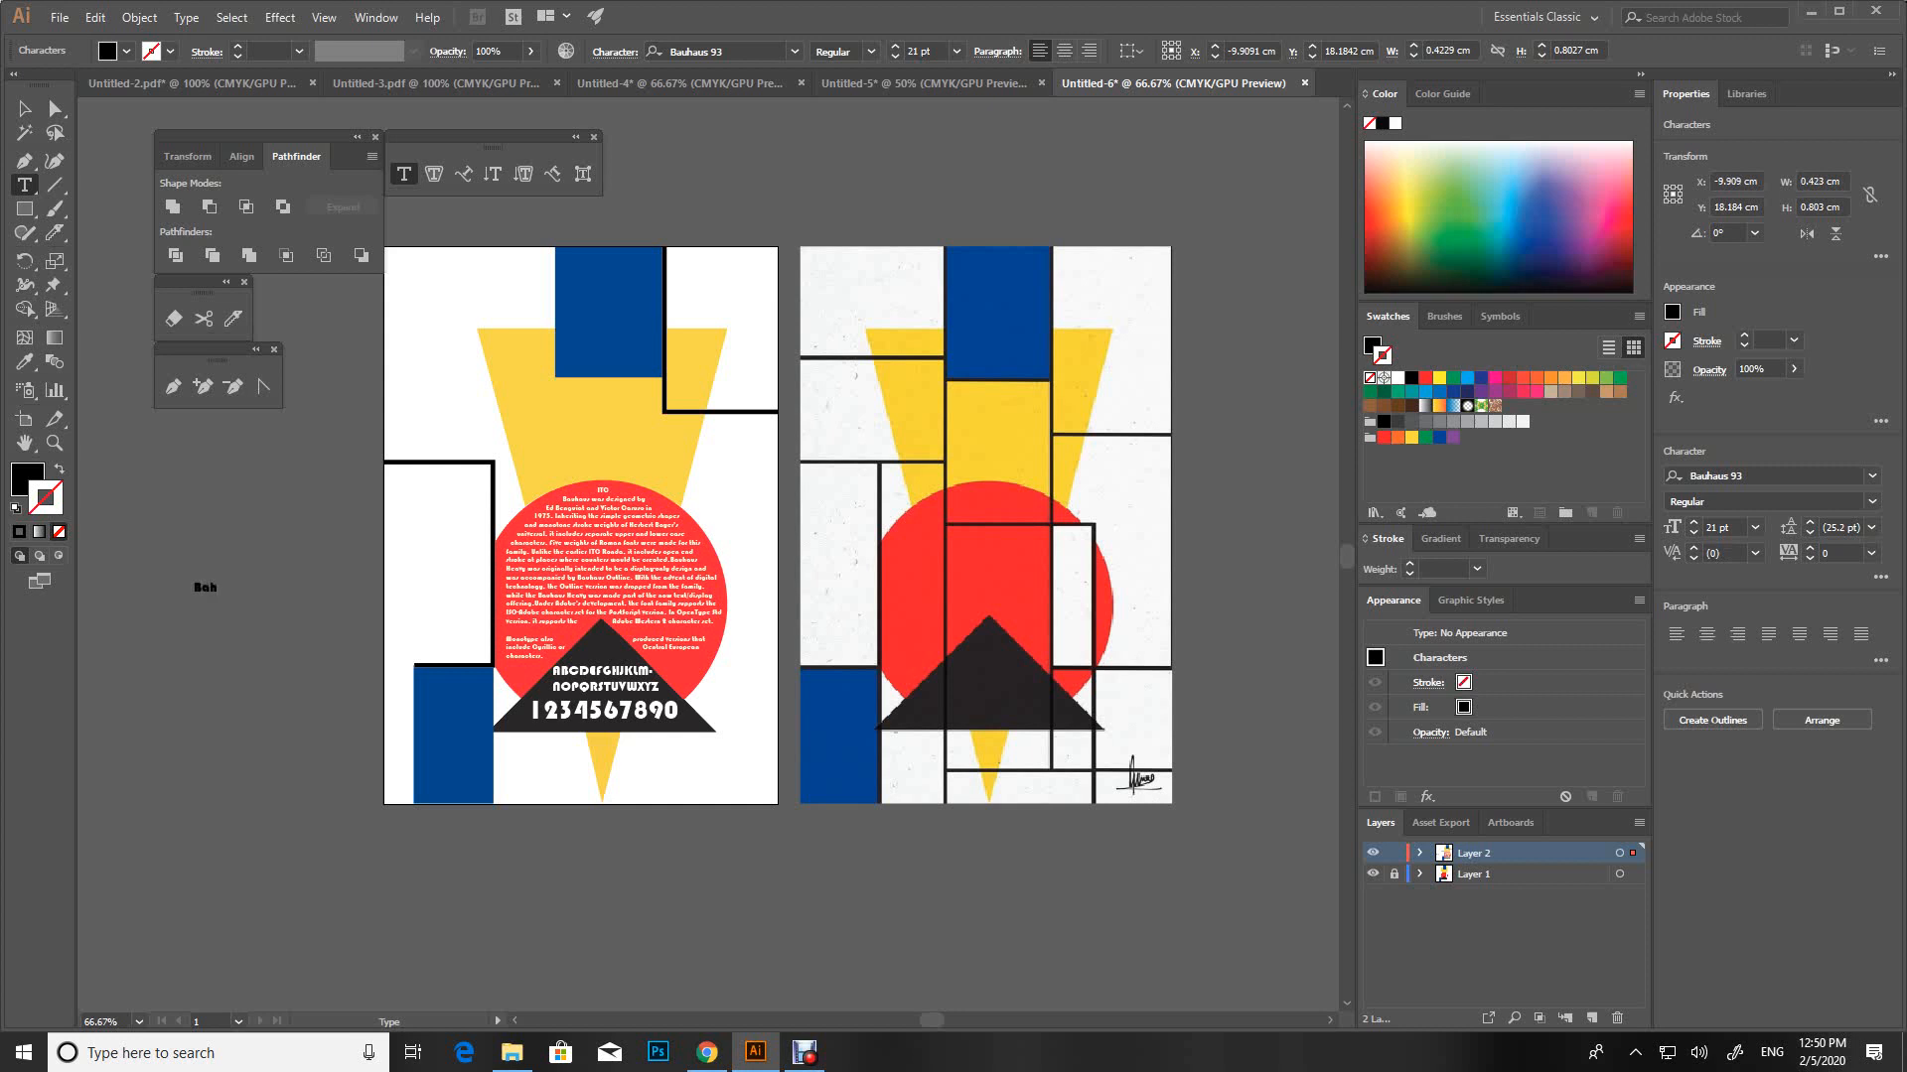
key(BackSpace)
text(uhaus93)
click(24, 108)
click(220, 499)
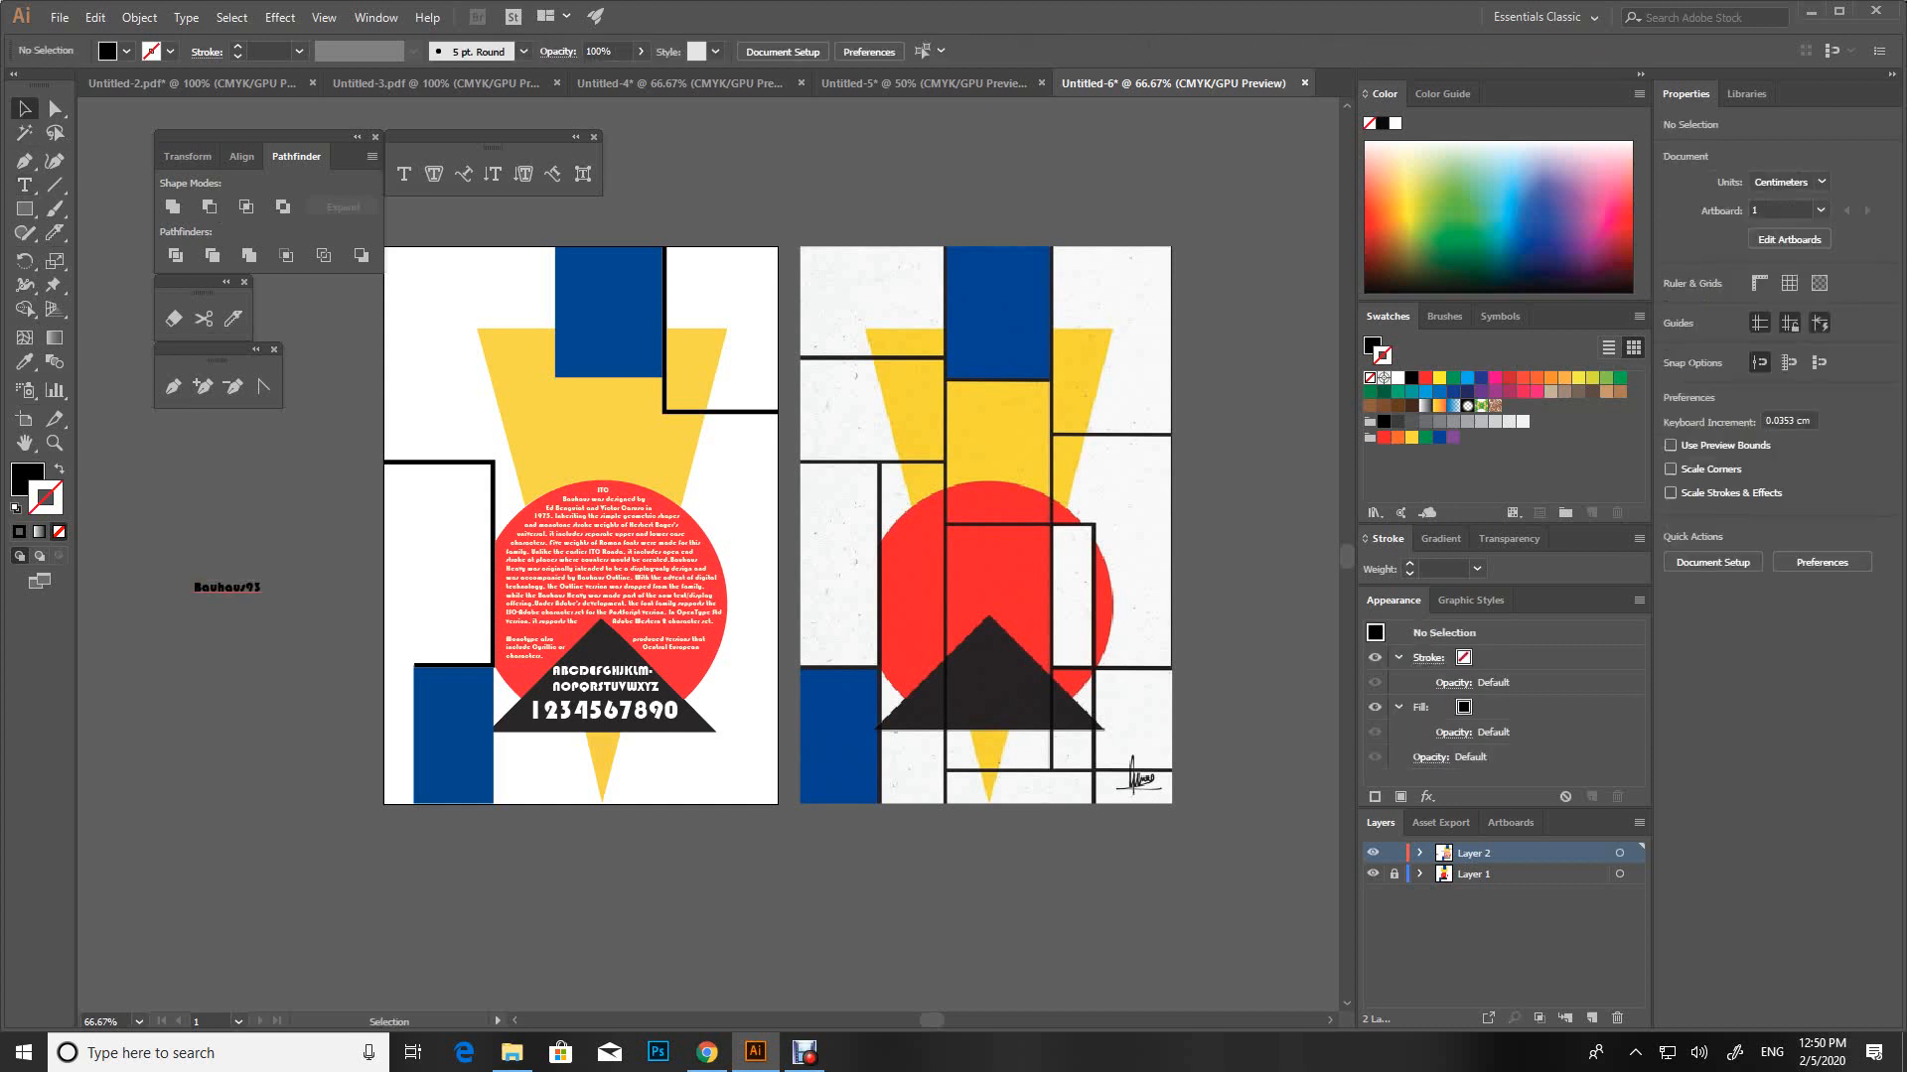
Duplicate the "Bauhaus93" text and trim one copy to "93" and the other to "Bauhaus"
drag(227, 587, 243, 539)
double_click(243, 476)
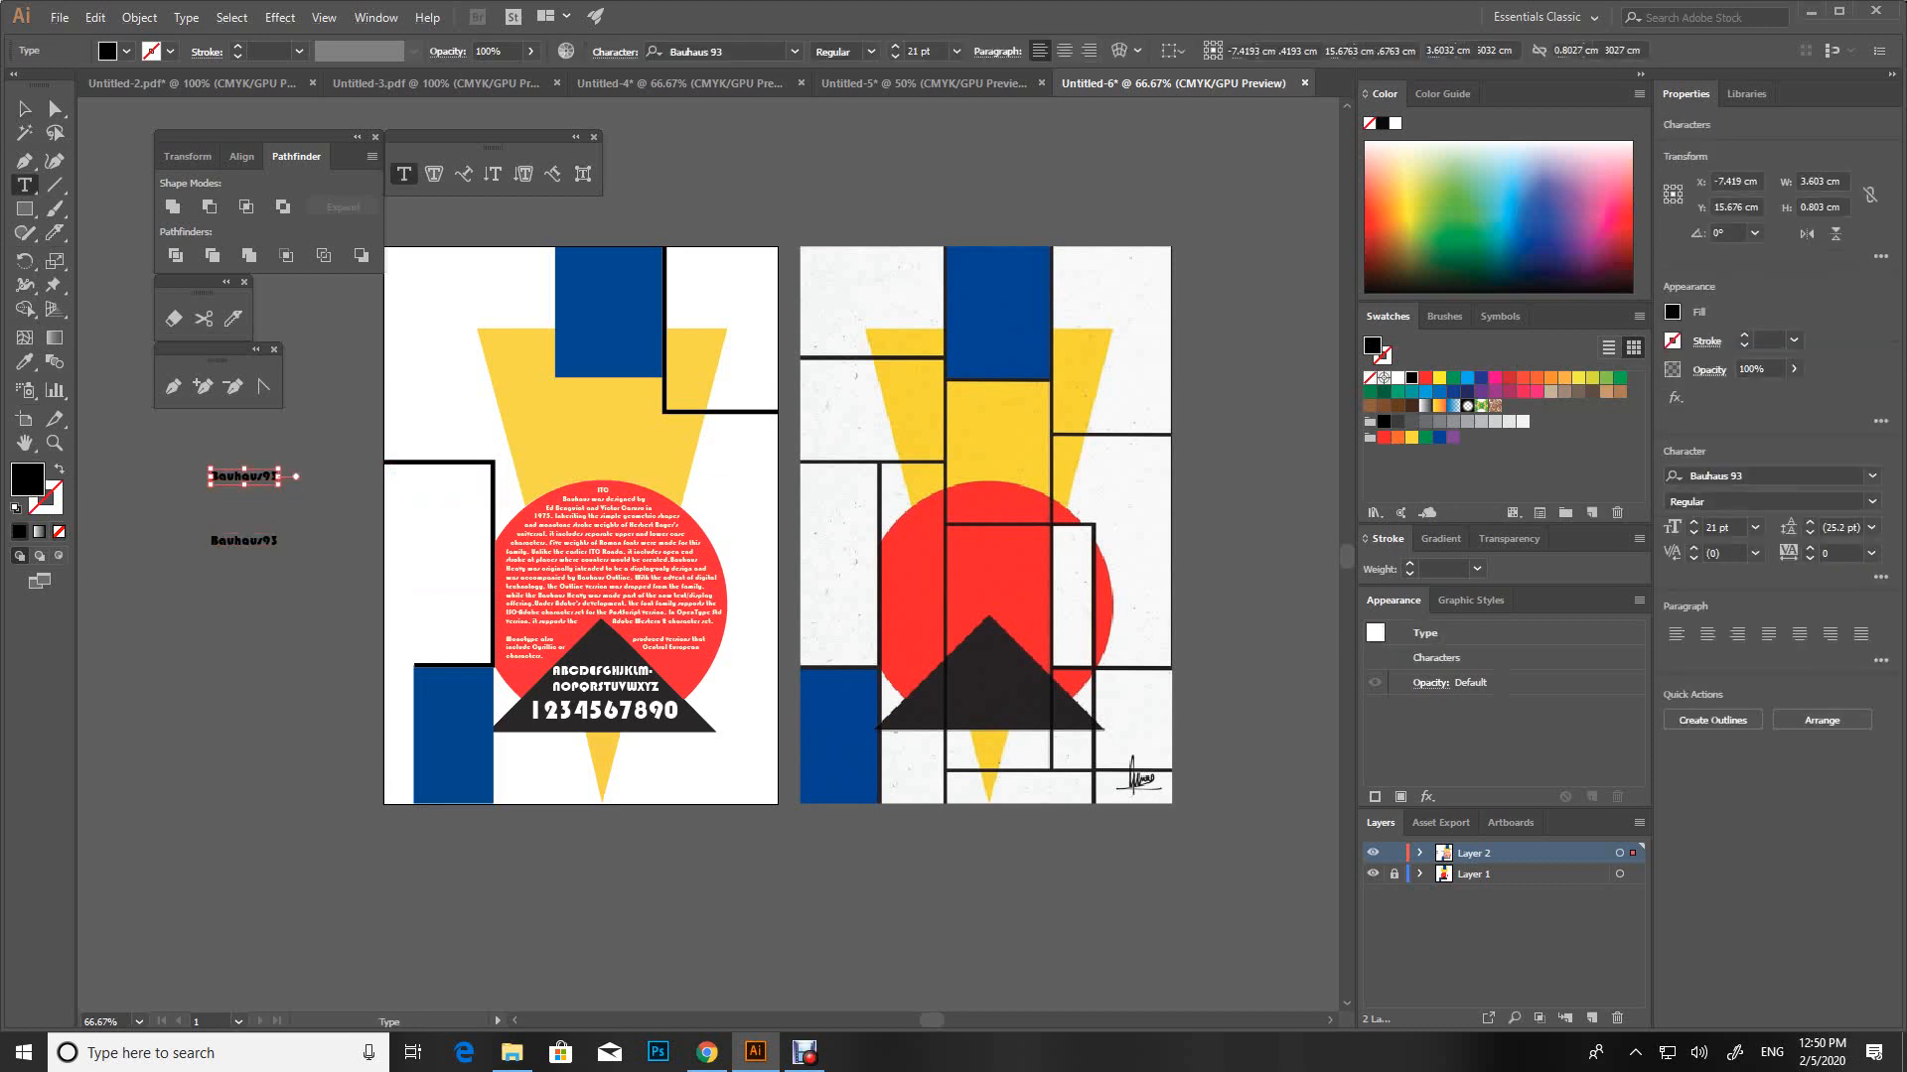
double_click(243, 476)
key(BackSpace)
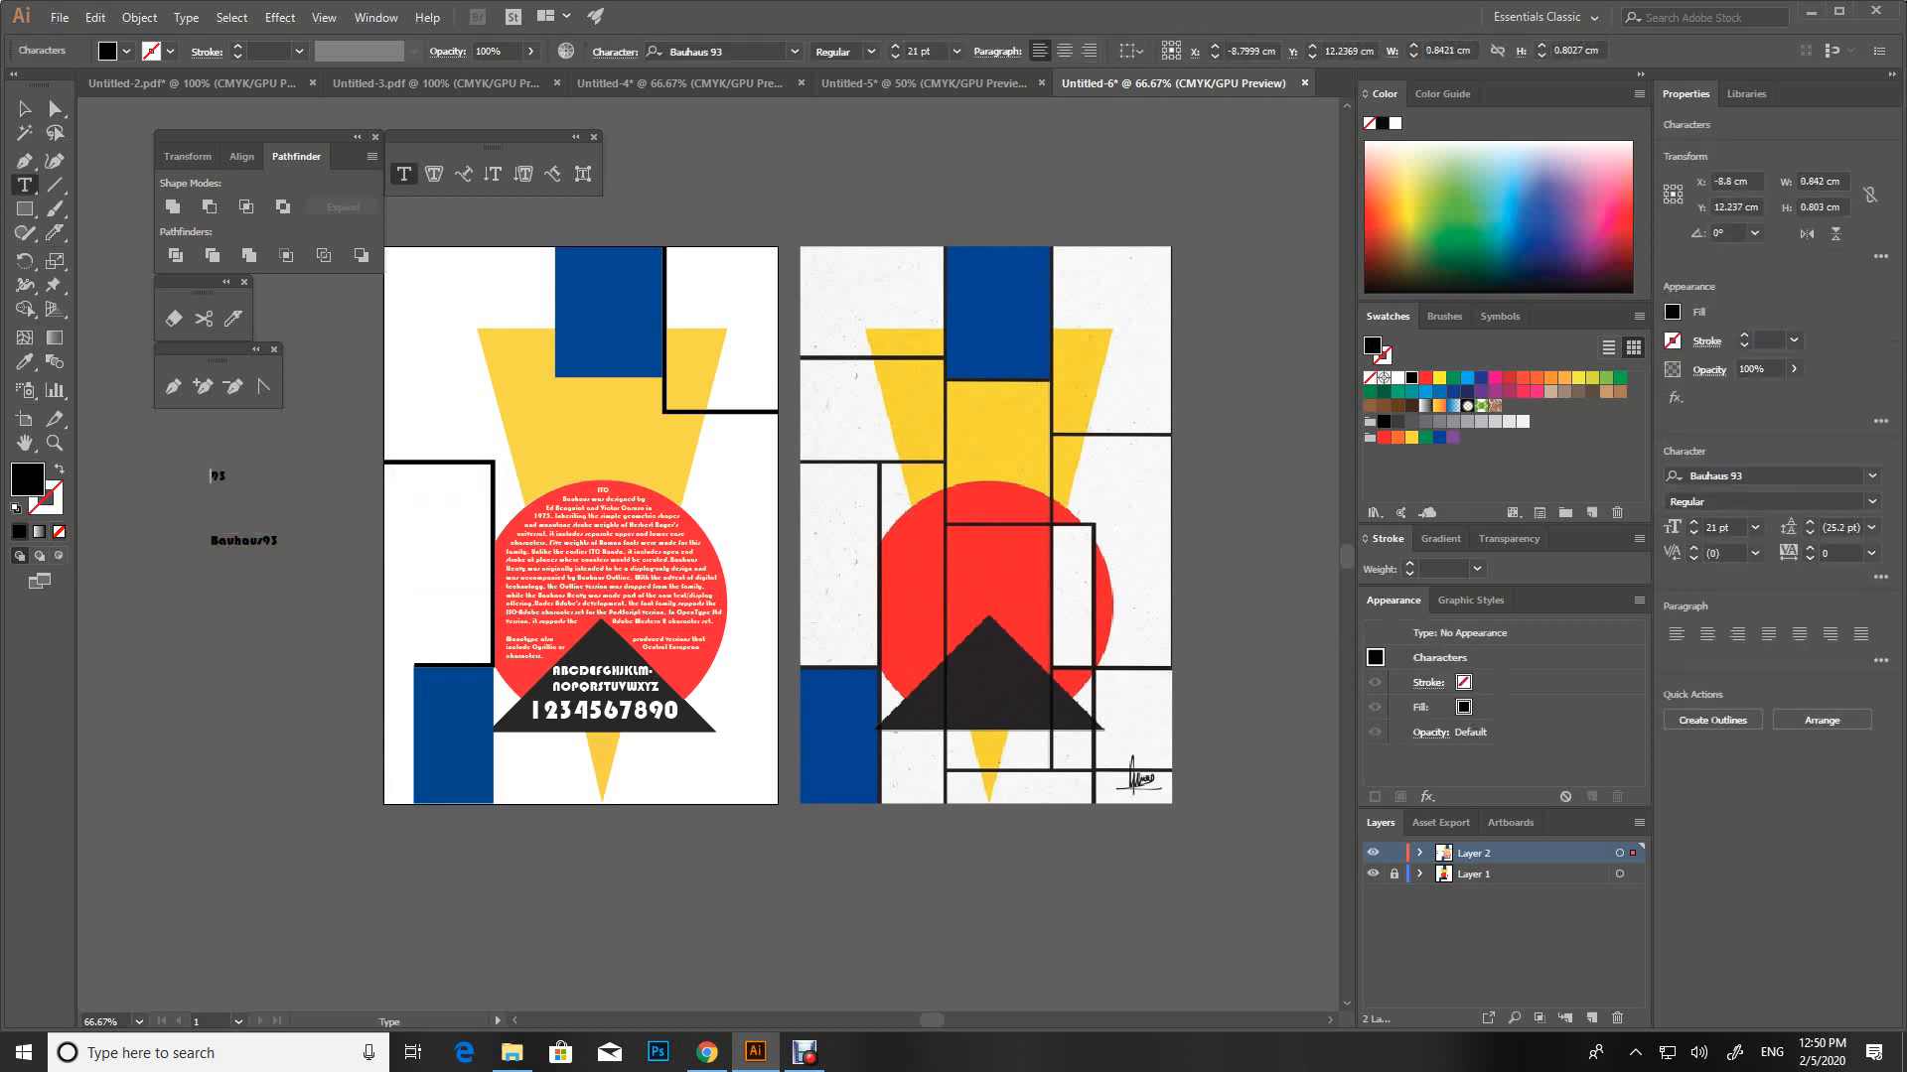
drag(279, 542, 262, 541)
key(BackSpace)
click(26, 110)
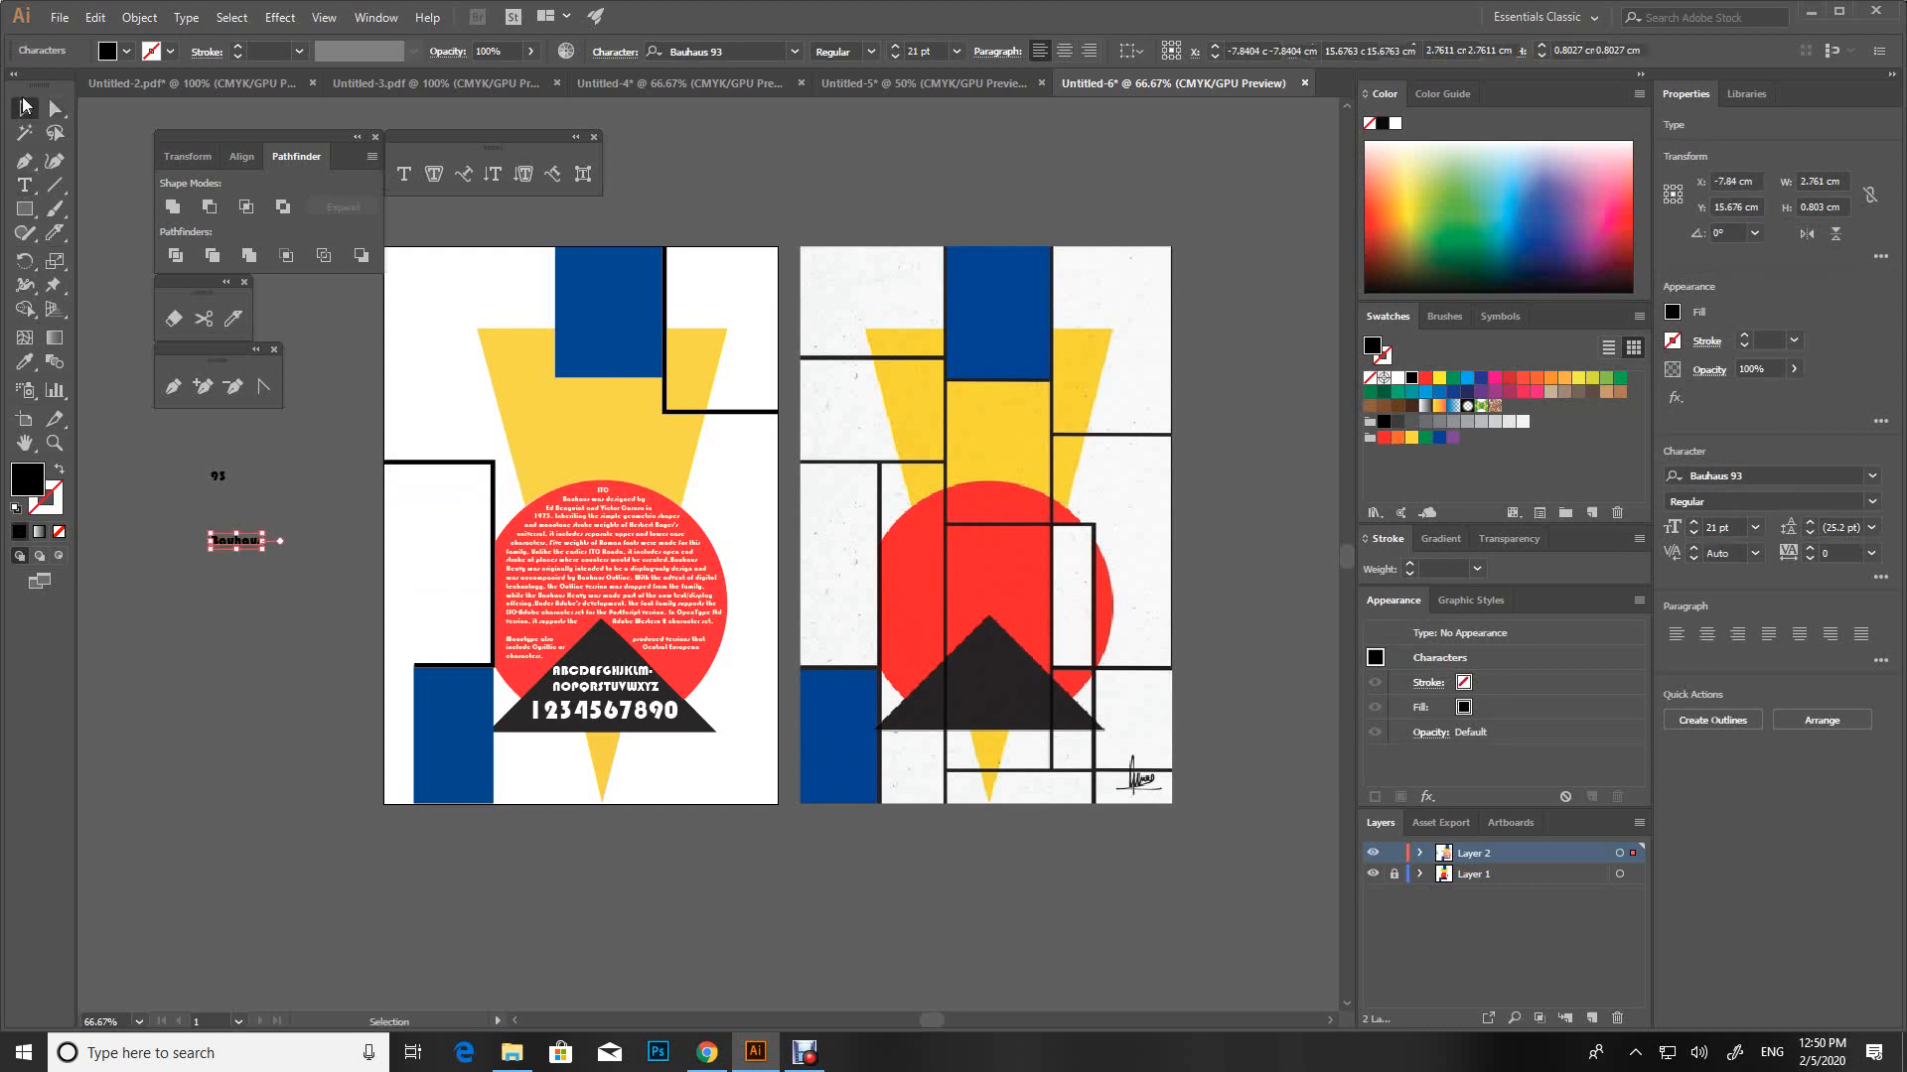
Place the "Bauhaus" text at the foot of the upper blue rectangle at about 39 pt, and color it white
click(283, 591)
drag(259, 539, 690, 347)
key(Up)
key(Up)
key(Up)
key(Up)
key(Up)
key(Up)
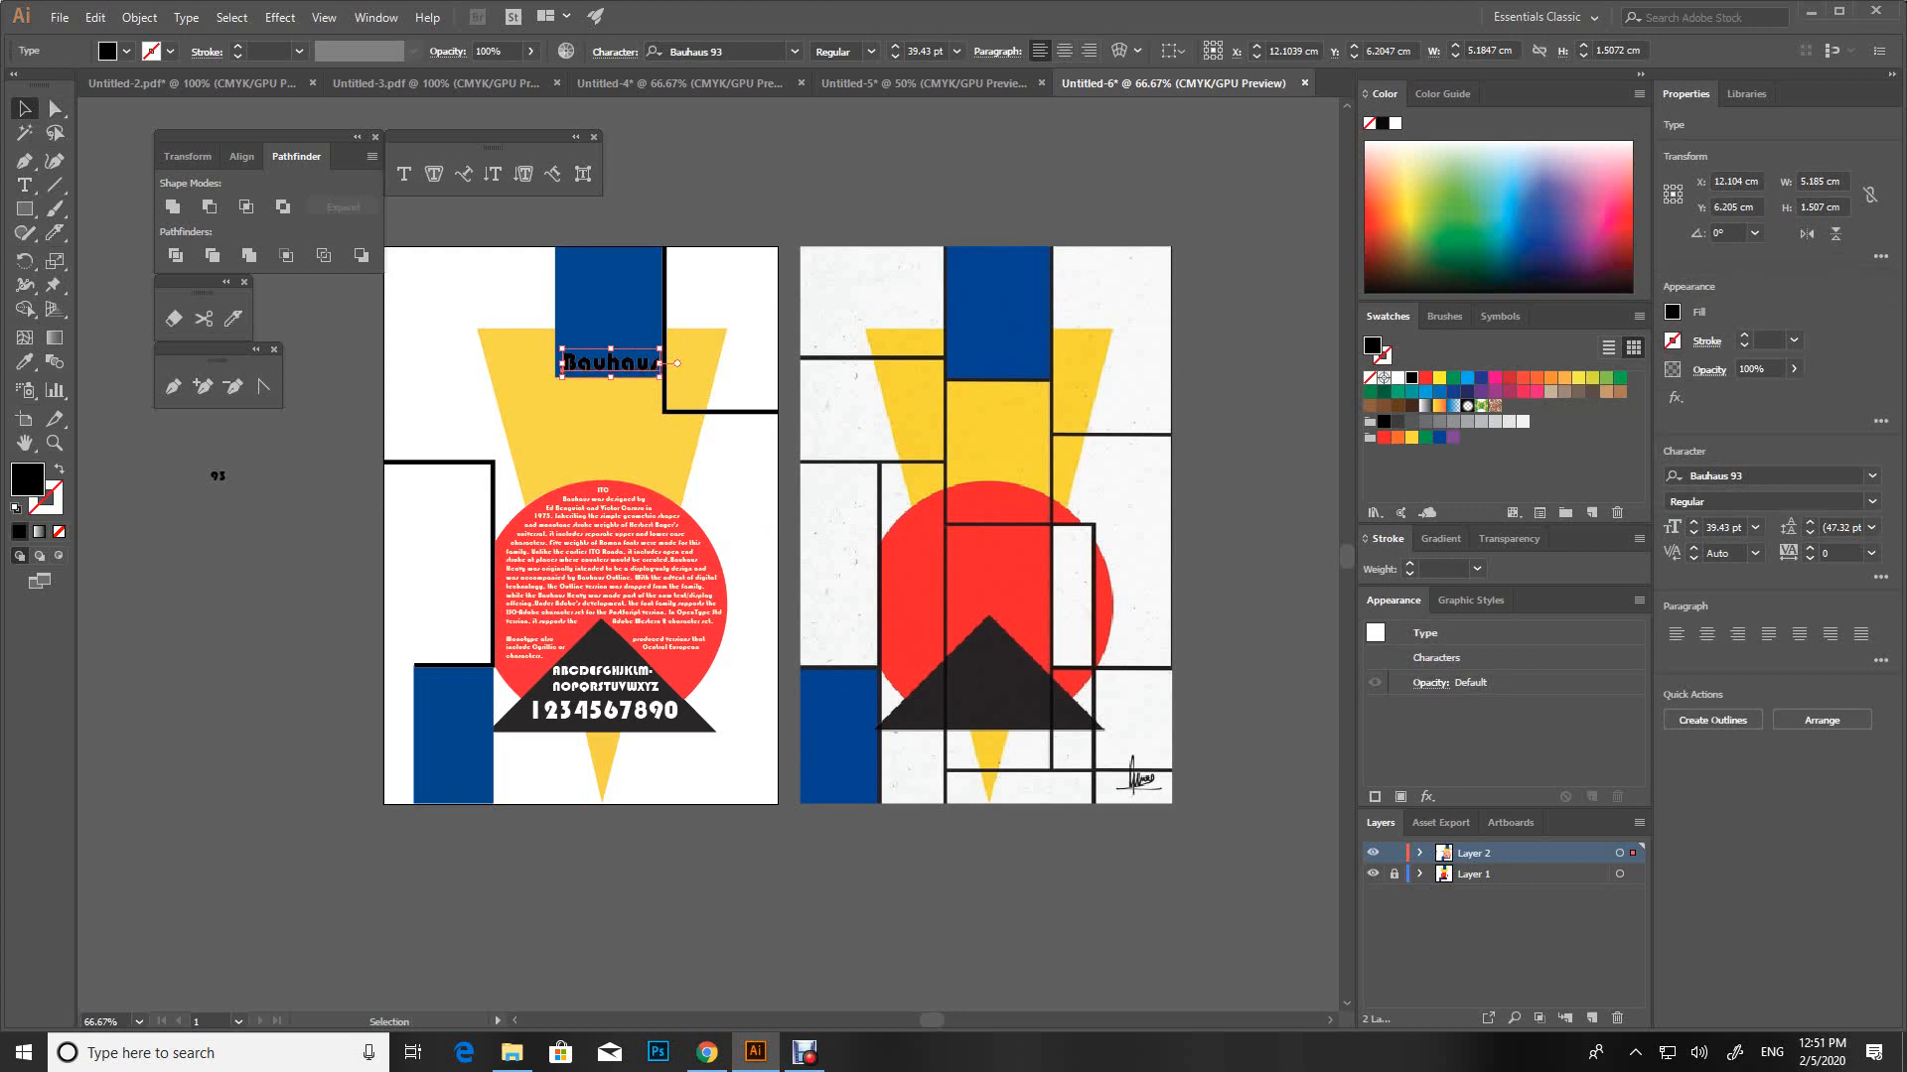
click(1397, 378)
key(ctrl+shift+a)
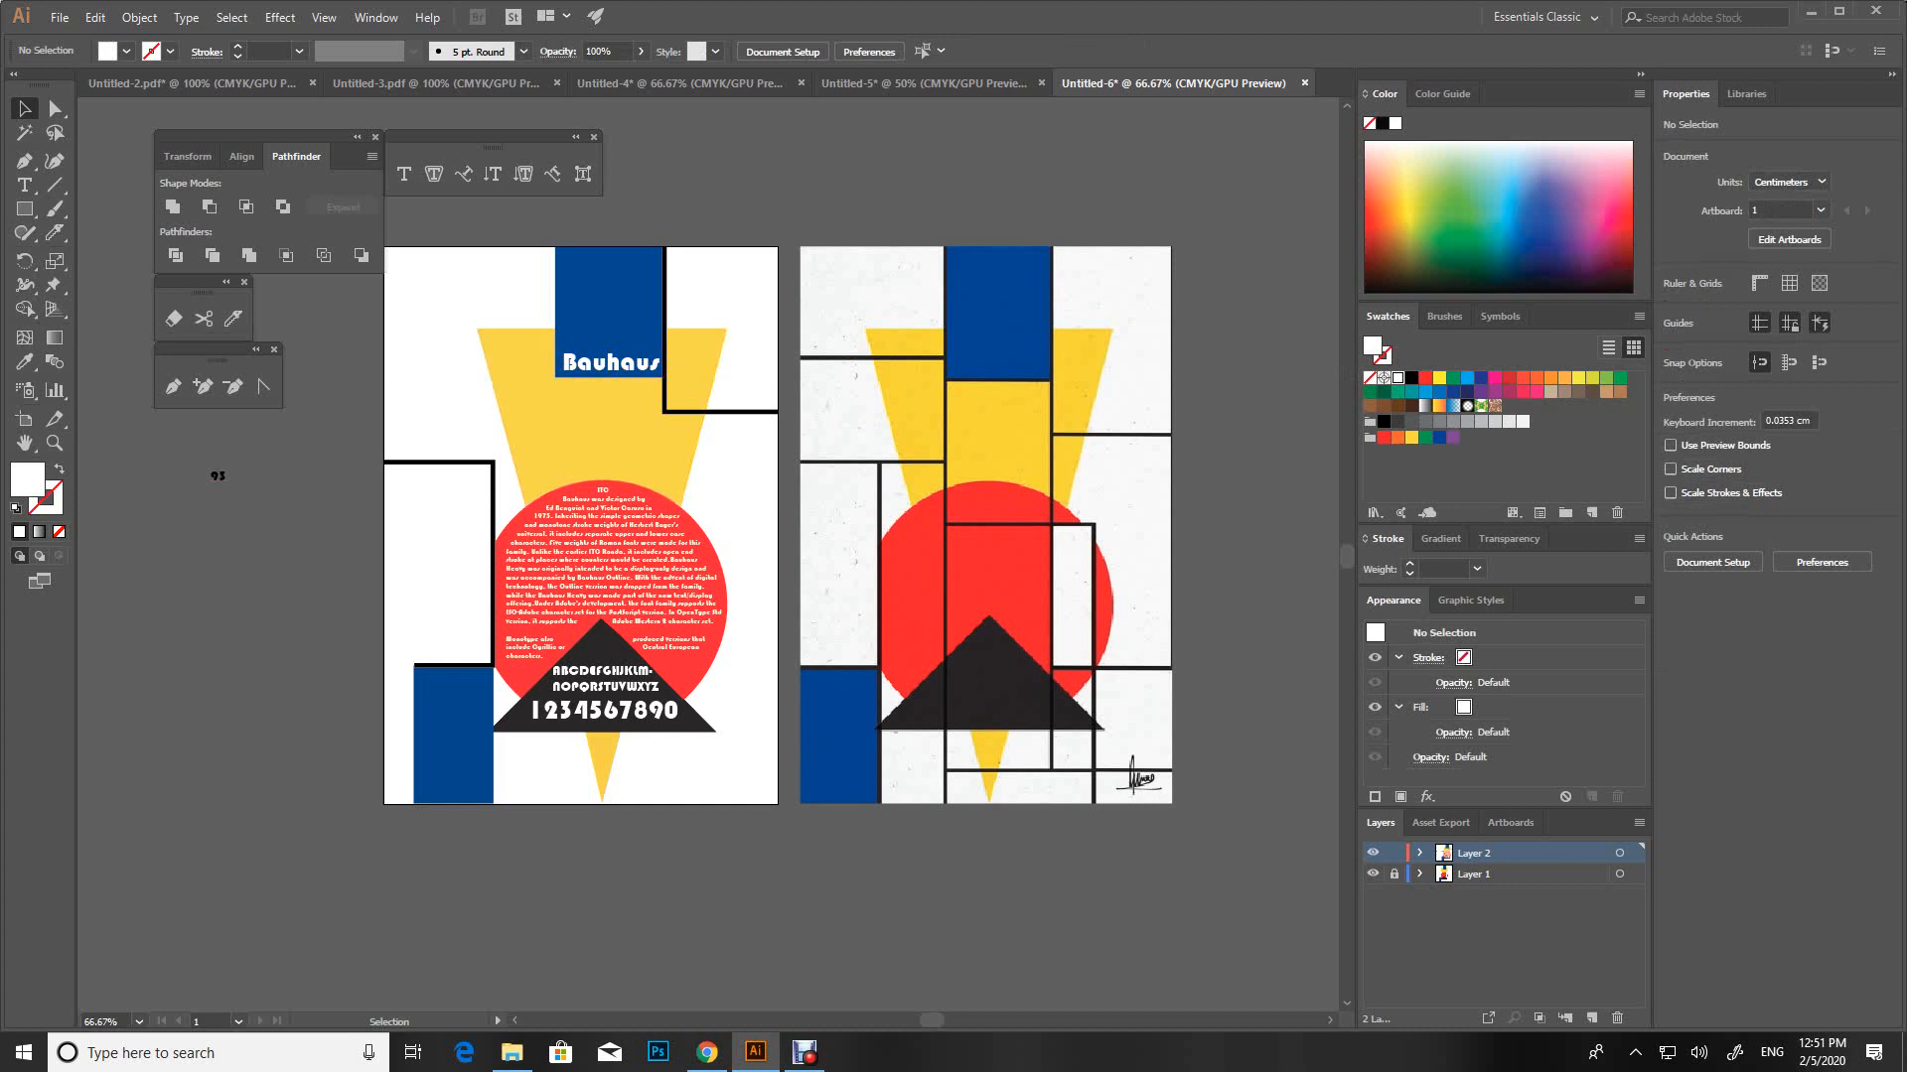
Place the "93" text in white at about 152 pt on the yellow shape, just below the "Bauhaus" title
drag(218, 475, 668, 478)
key(Down)
key(Down)
key(Down)
key(Down)
key(Down)
key(Down)
key(Down)
key(Down)
key(Down)
key(Down)
key(Down)
key(Down)
key(Down)
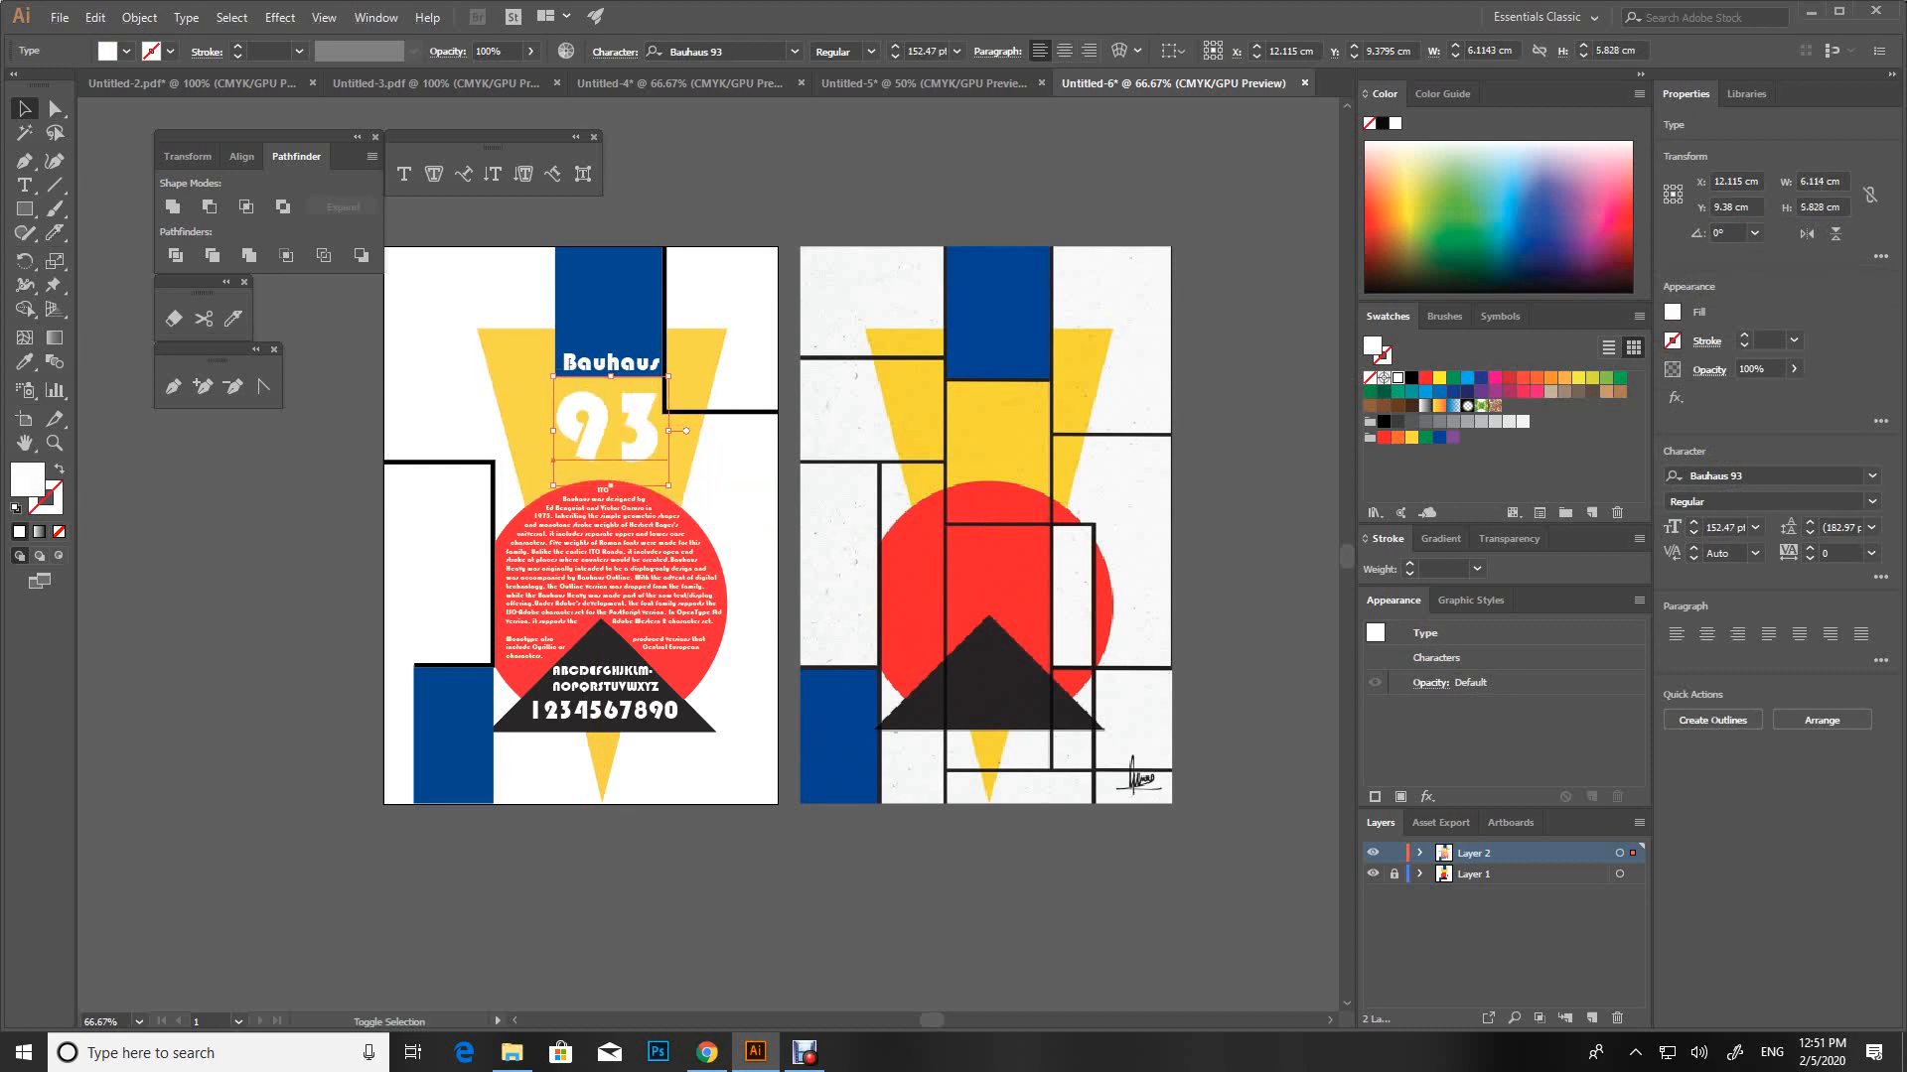
key(ctrl+shift+a)
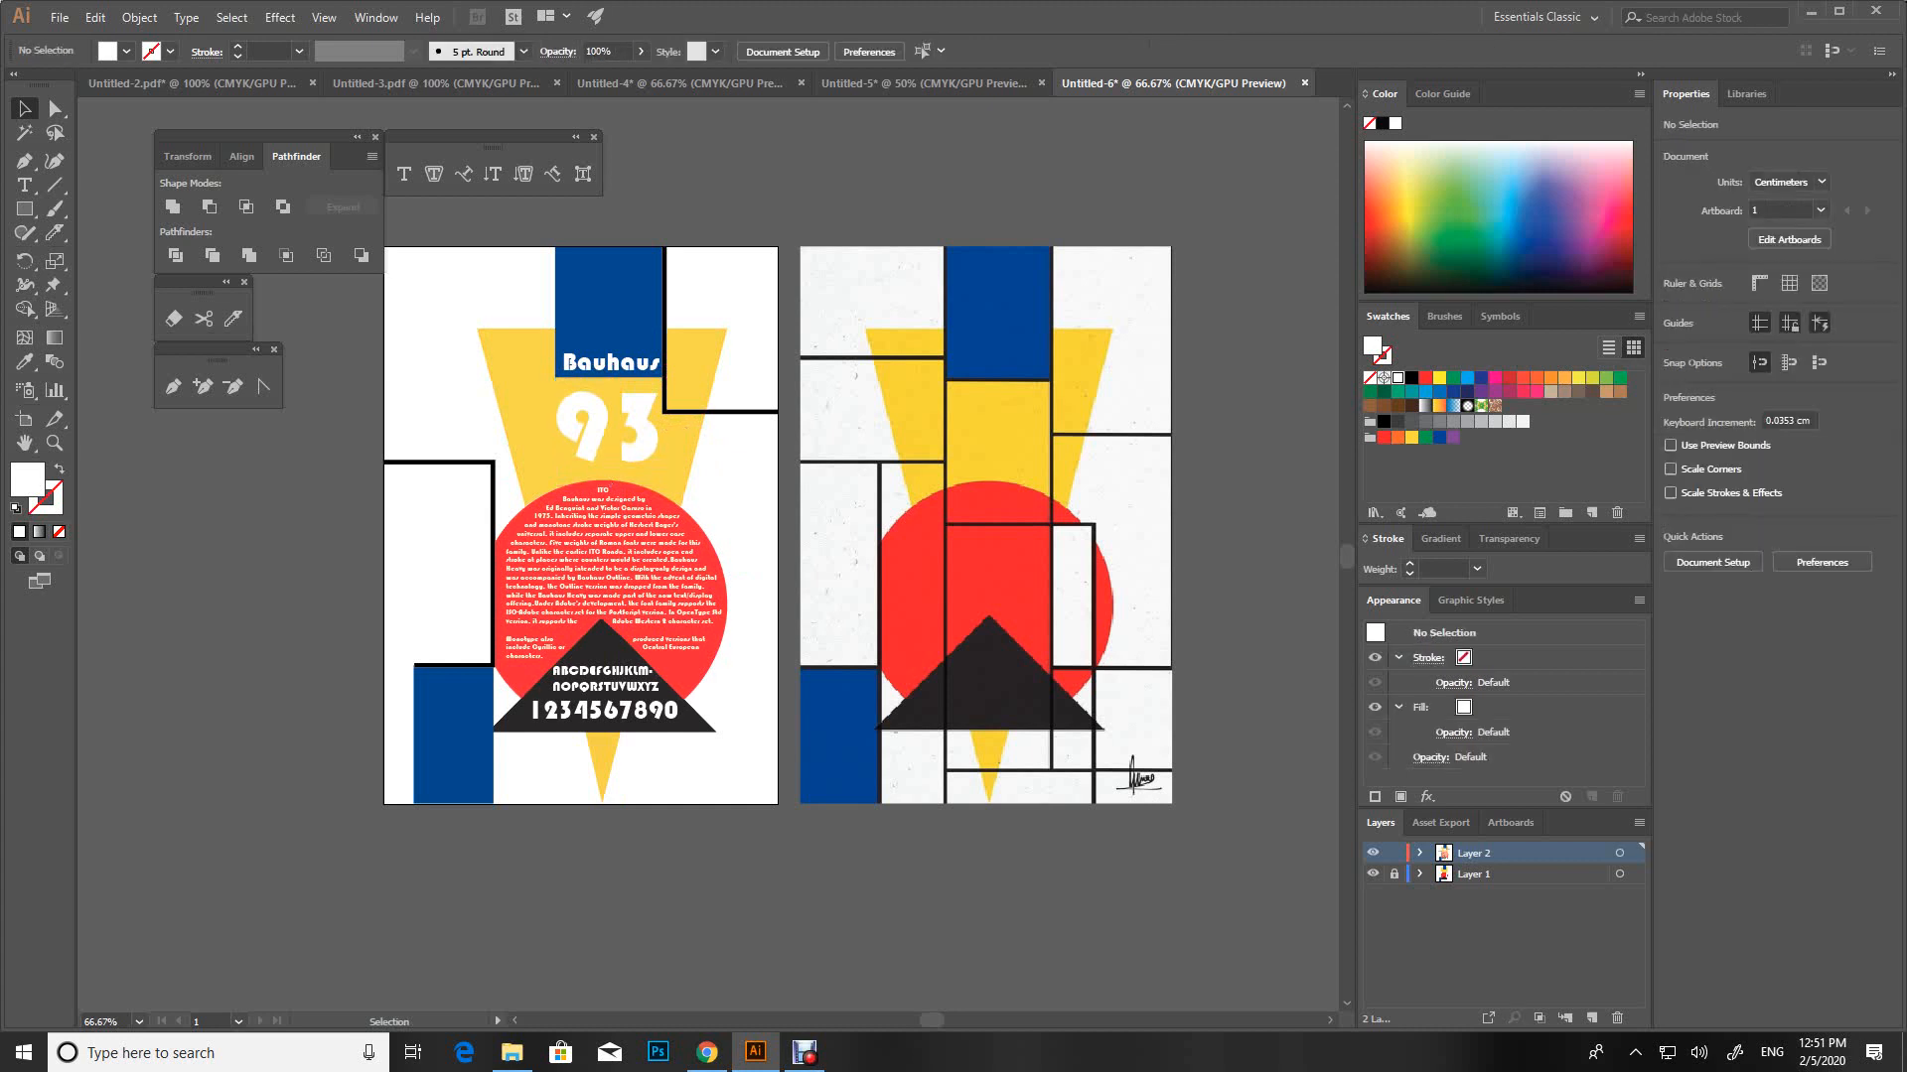
click(630, 435)
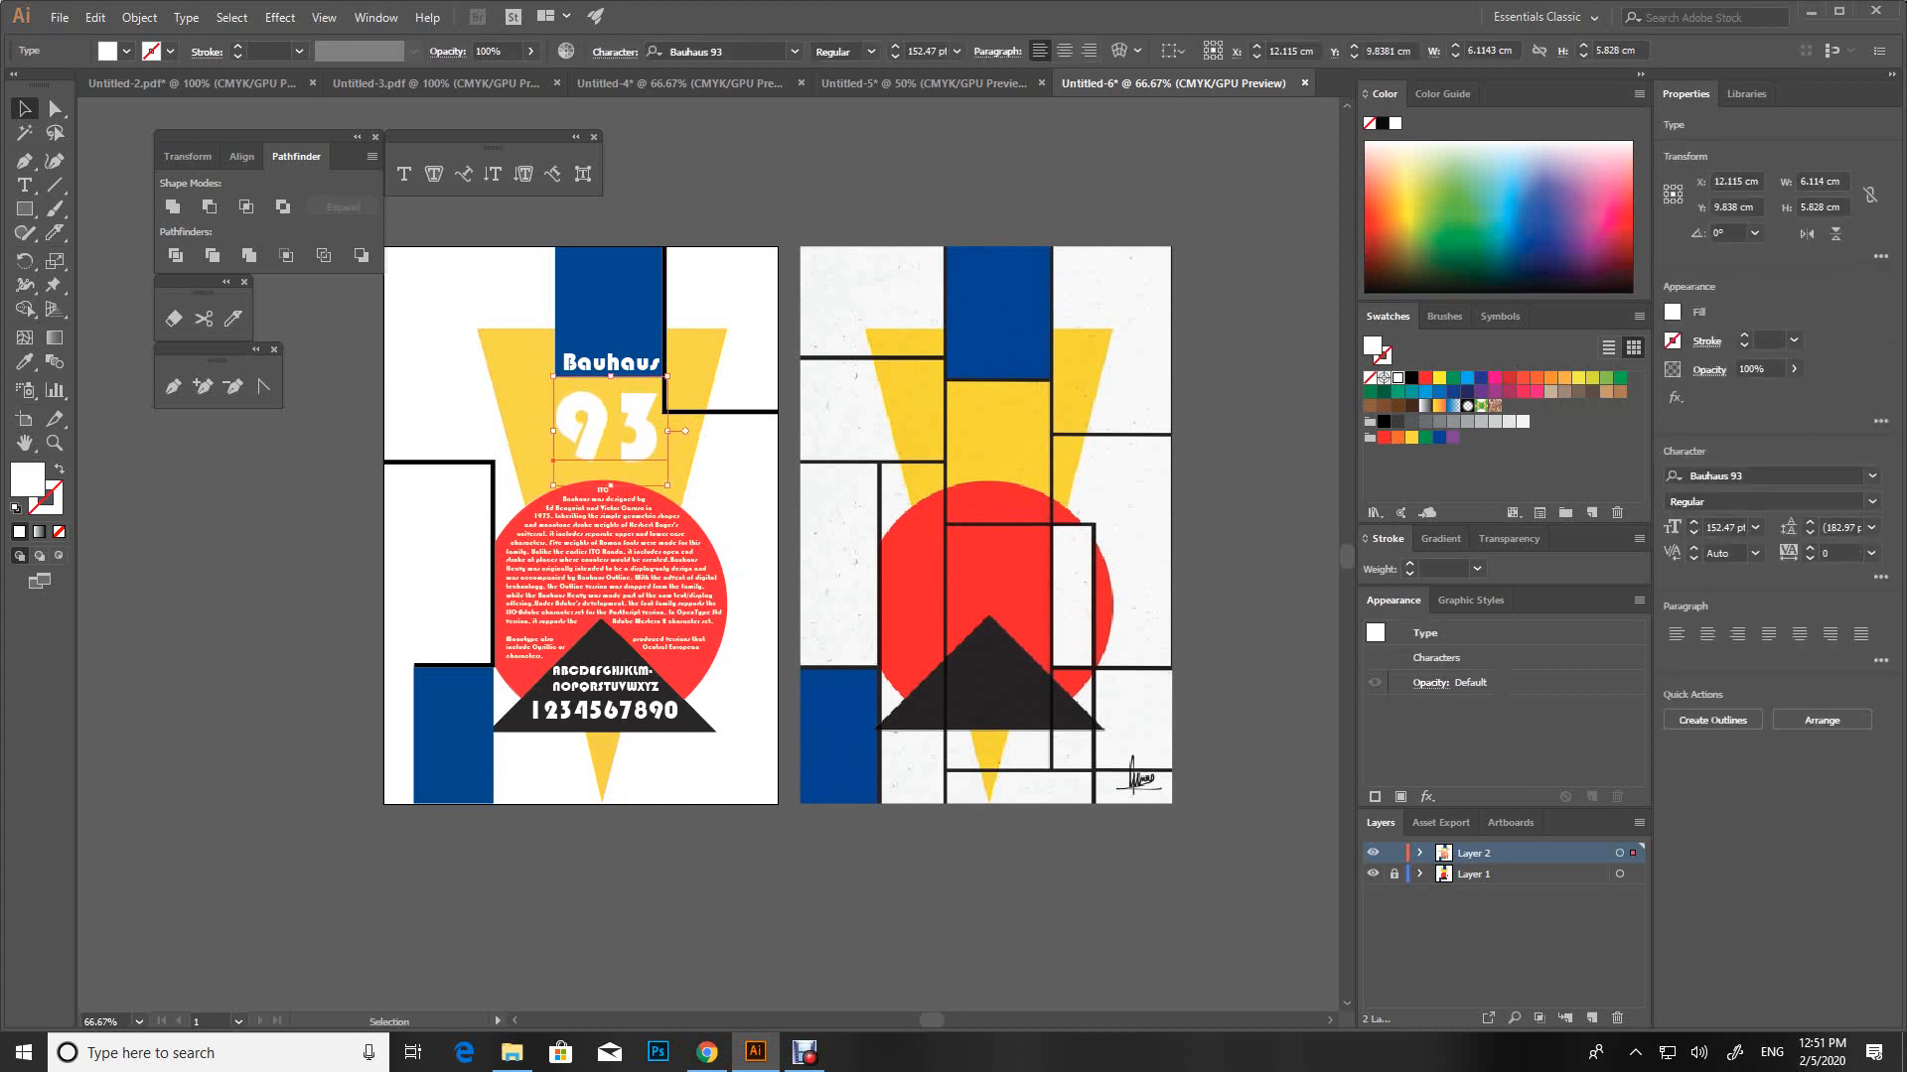
Nudge the "93" text slightly left, and recolor the upper yellow shape to a deeper yellow, F2C611
key(Left)
click(526, 437)
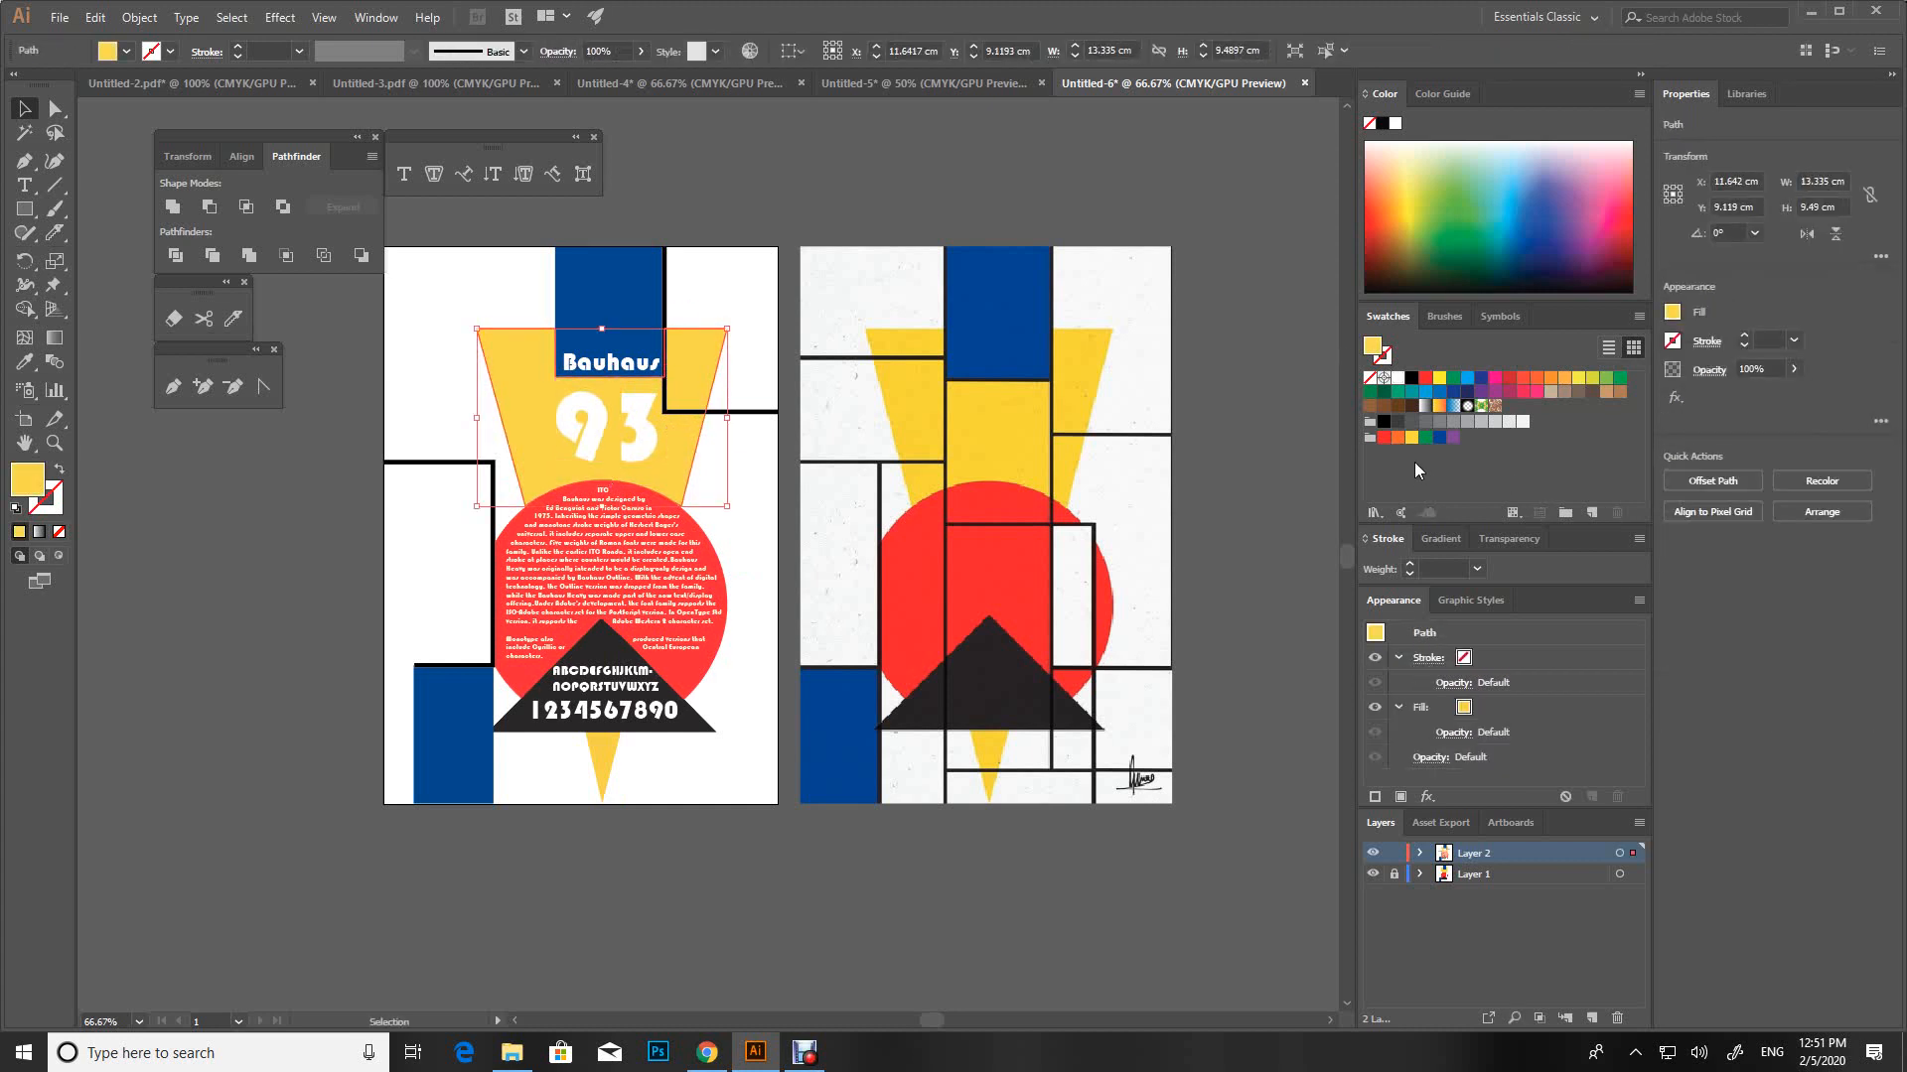
double_click(1374, 347)
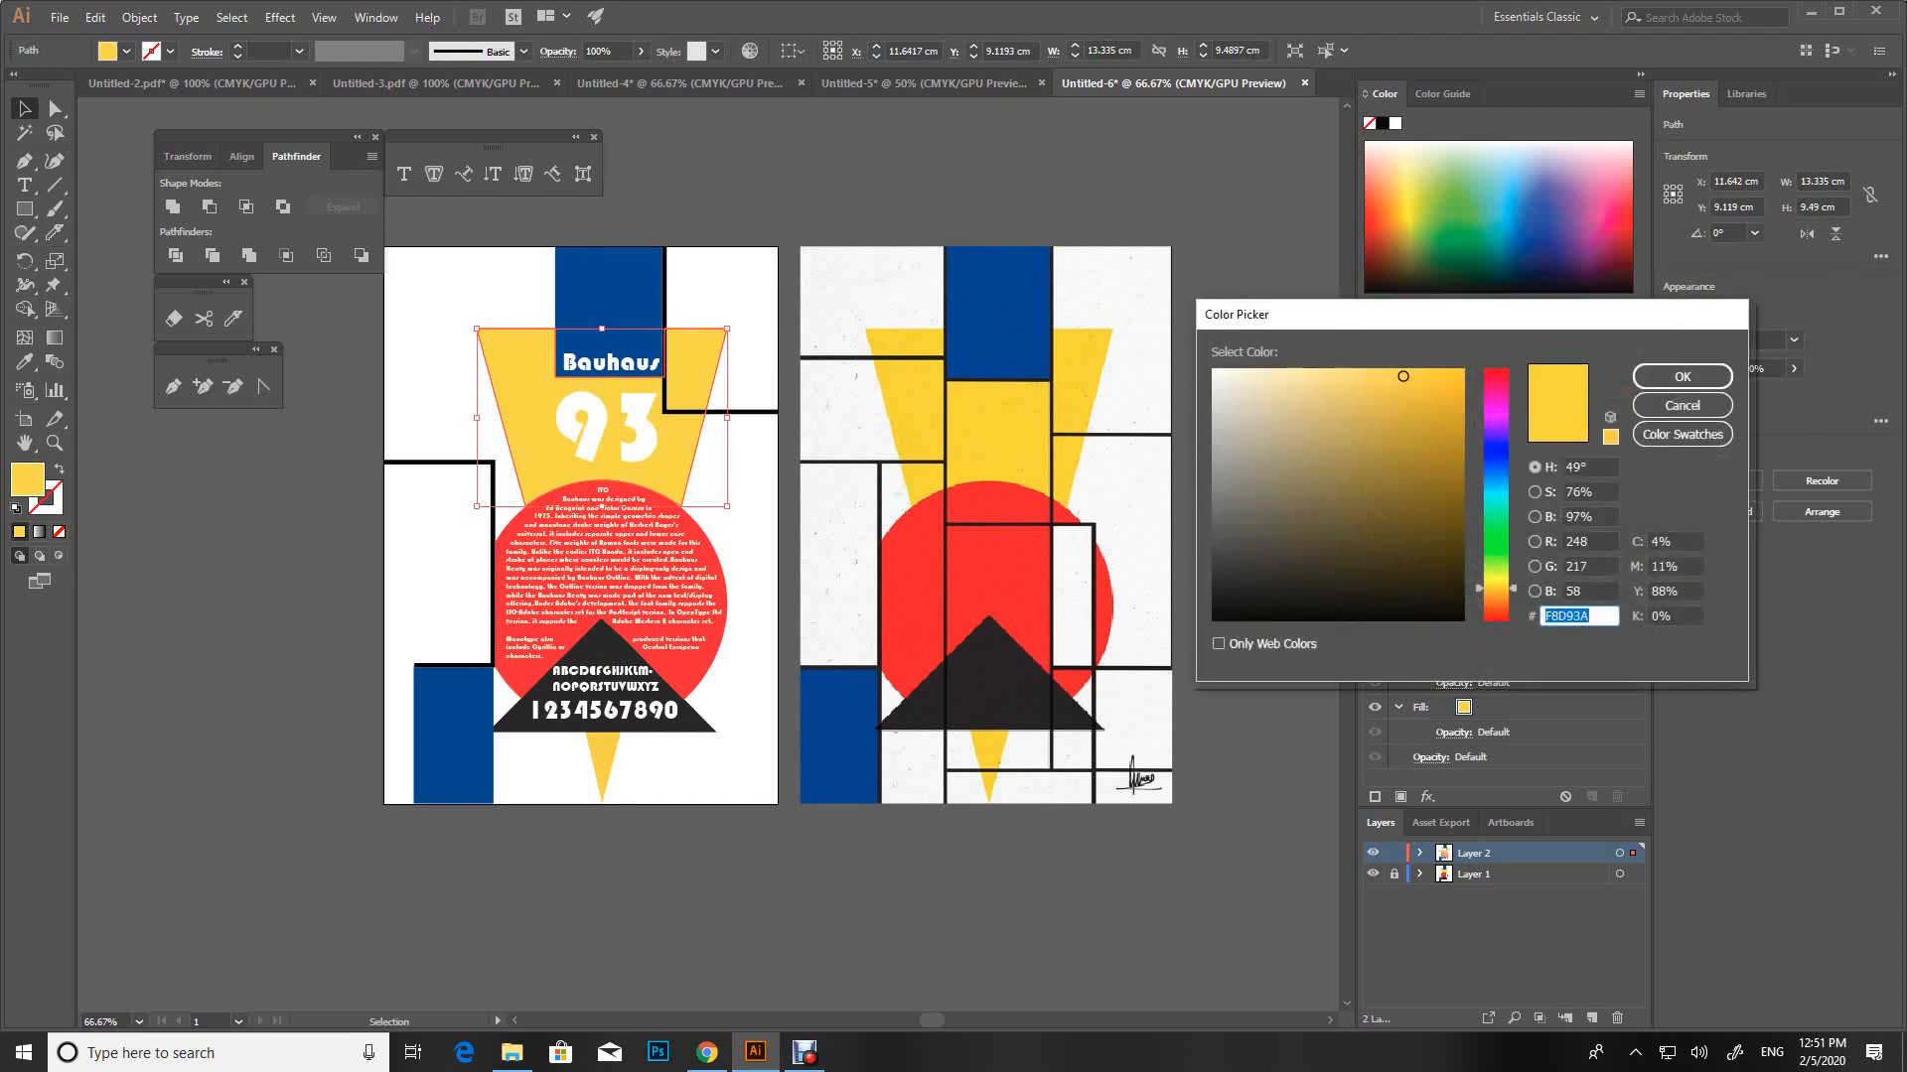
text(EFC822)
drag(1429, 384, 1446, 381)
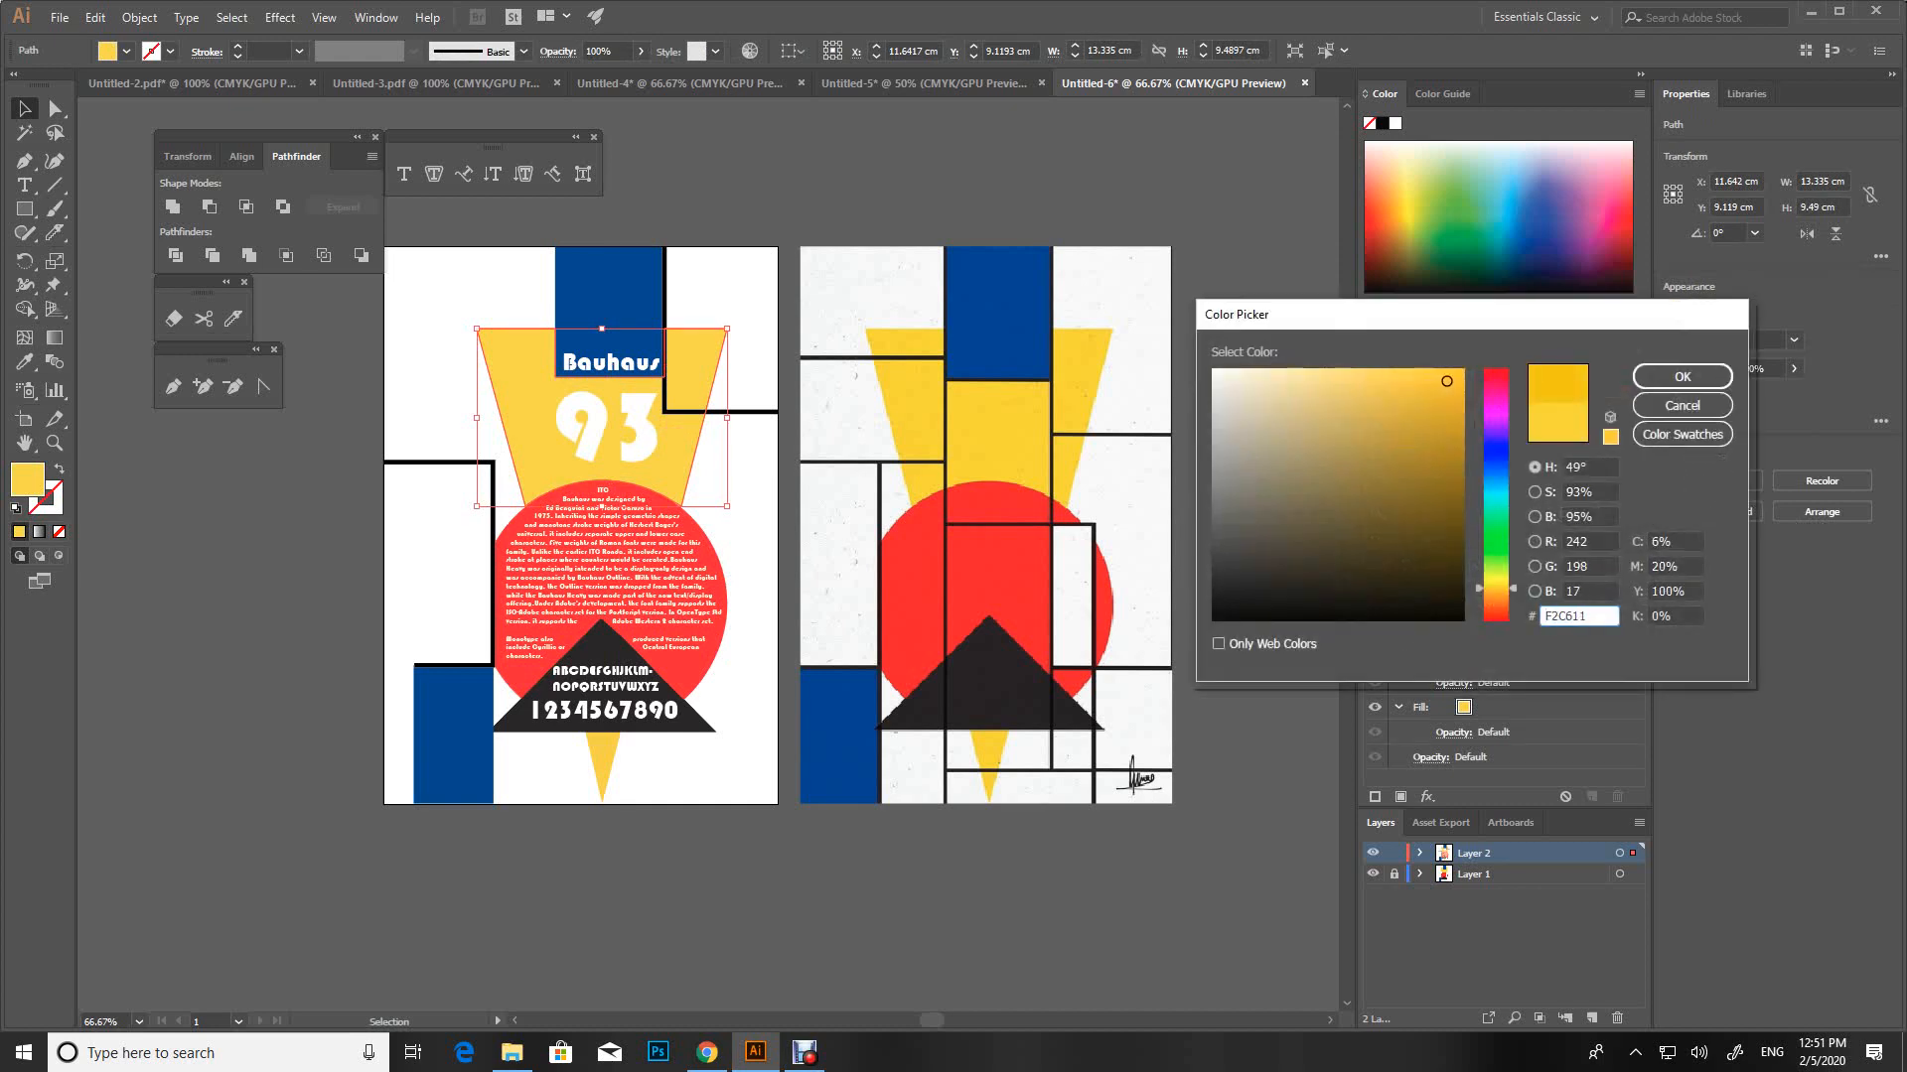
click(1682, 376)
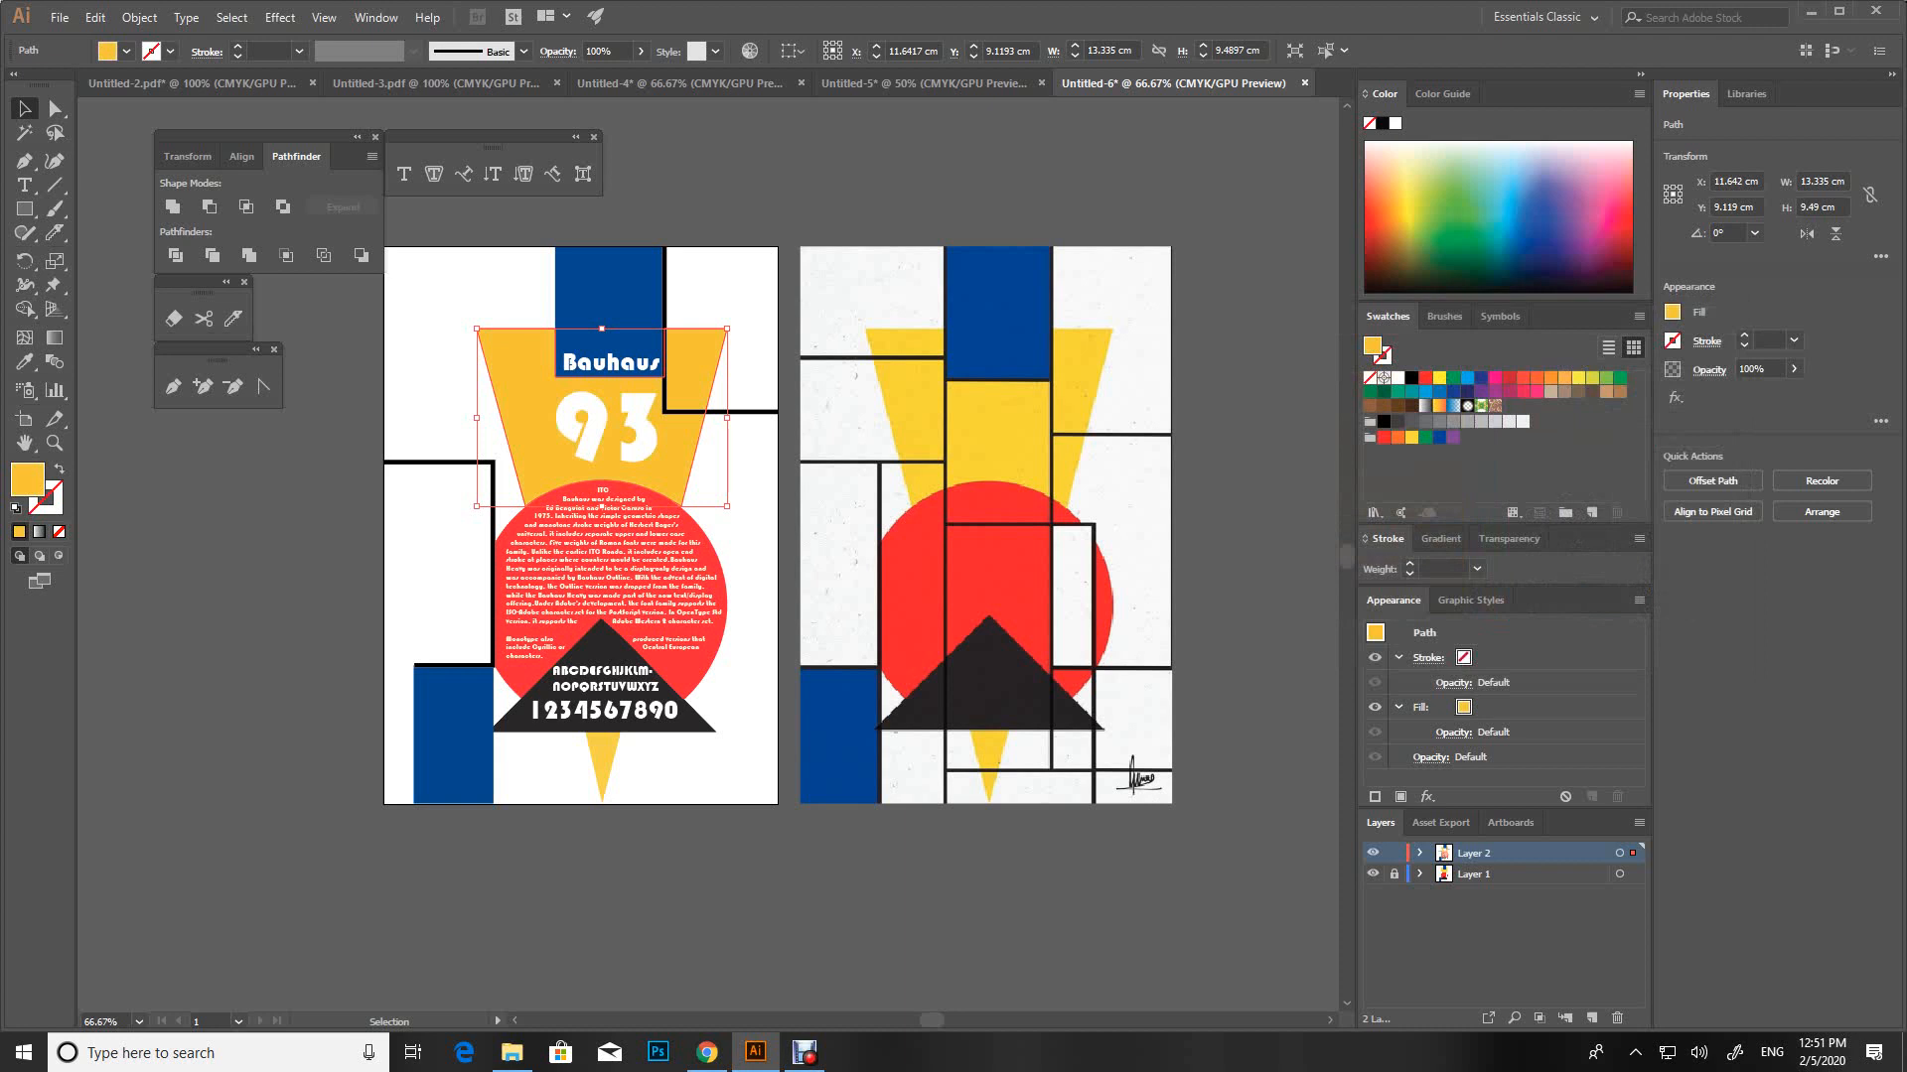
key(ctrl+shift+a)
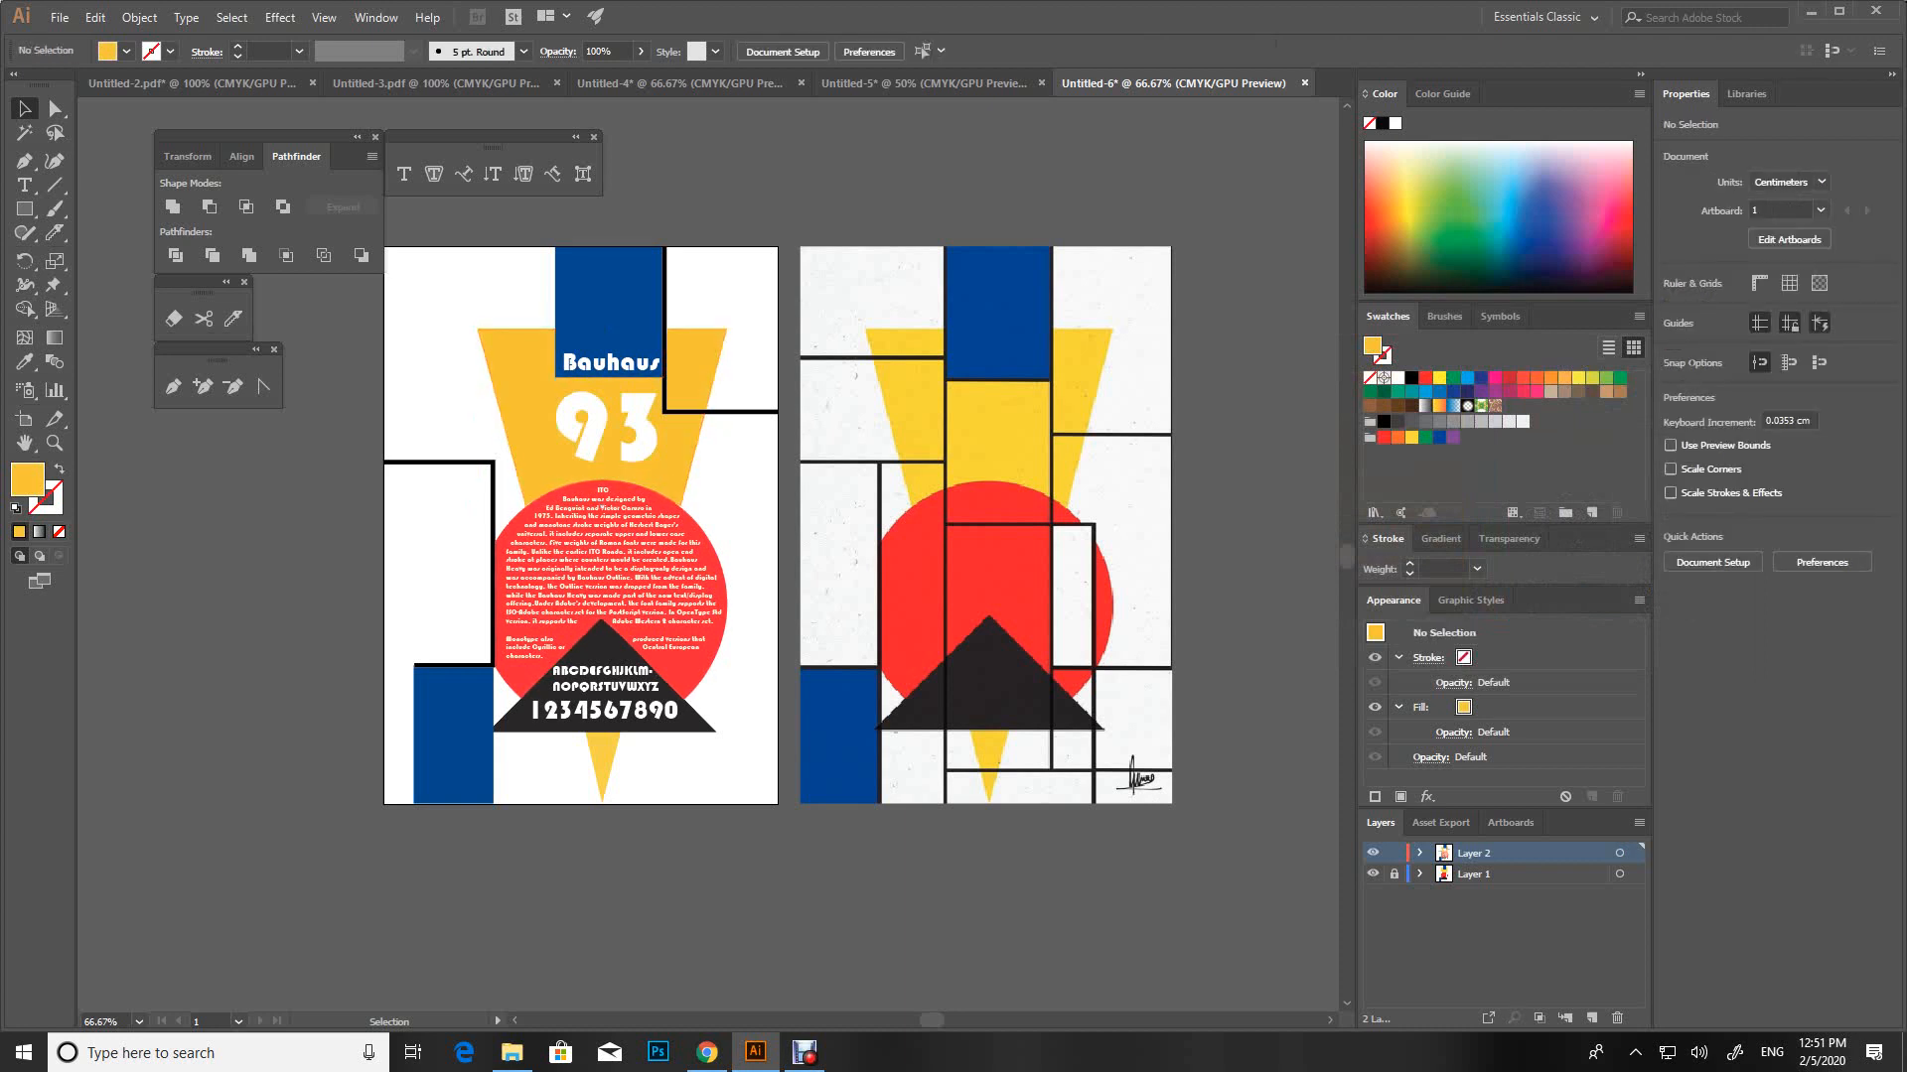
Set the red circle's fill color to a darker red, D32233, and deselect it
drag(781, 556, 786, 499)
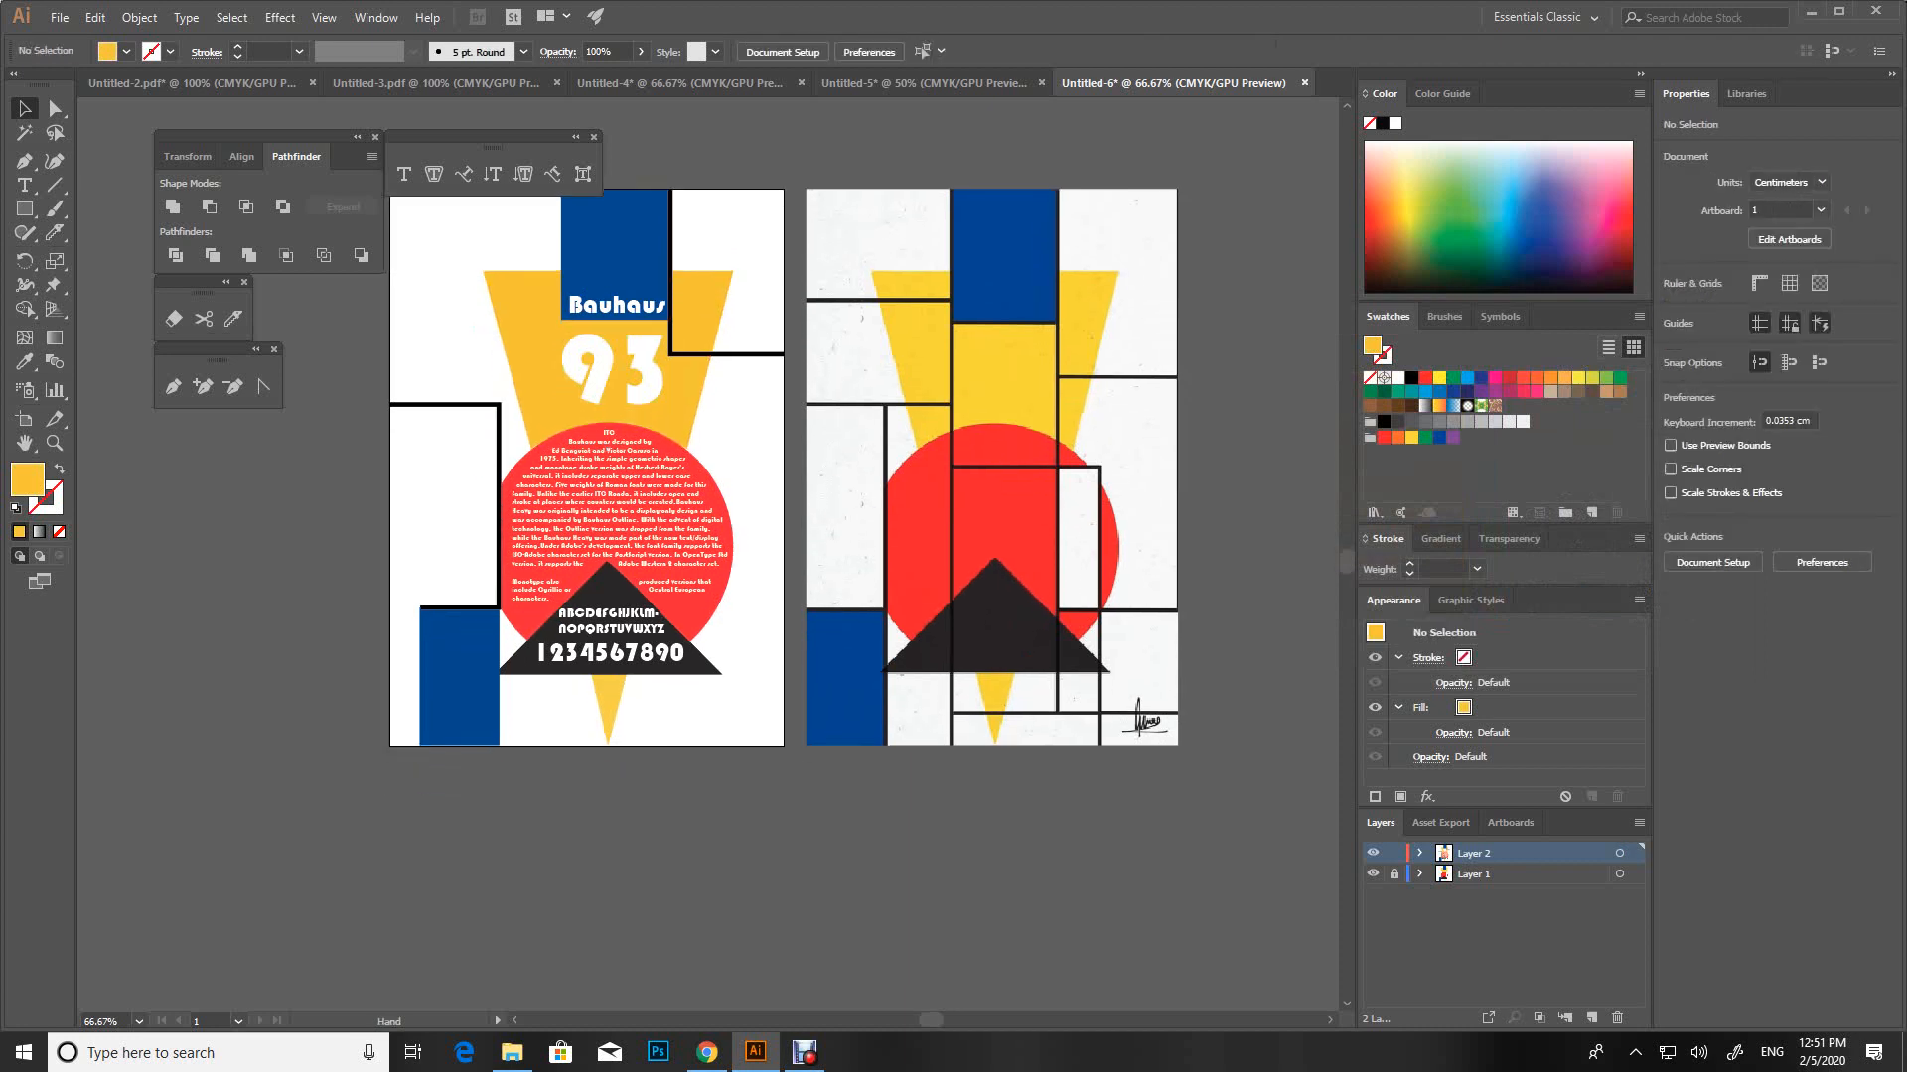
click(700, 622)
key(ctrl+shift+a)
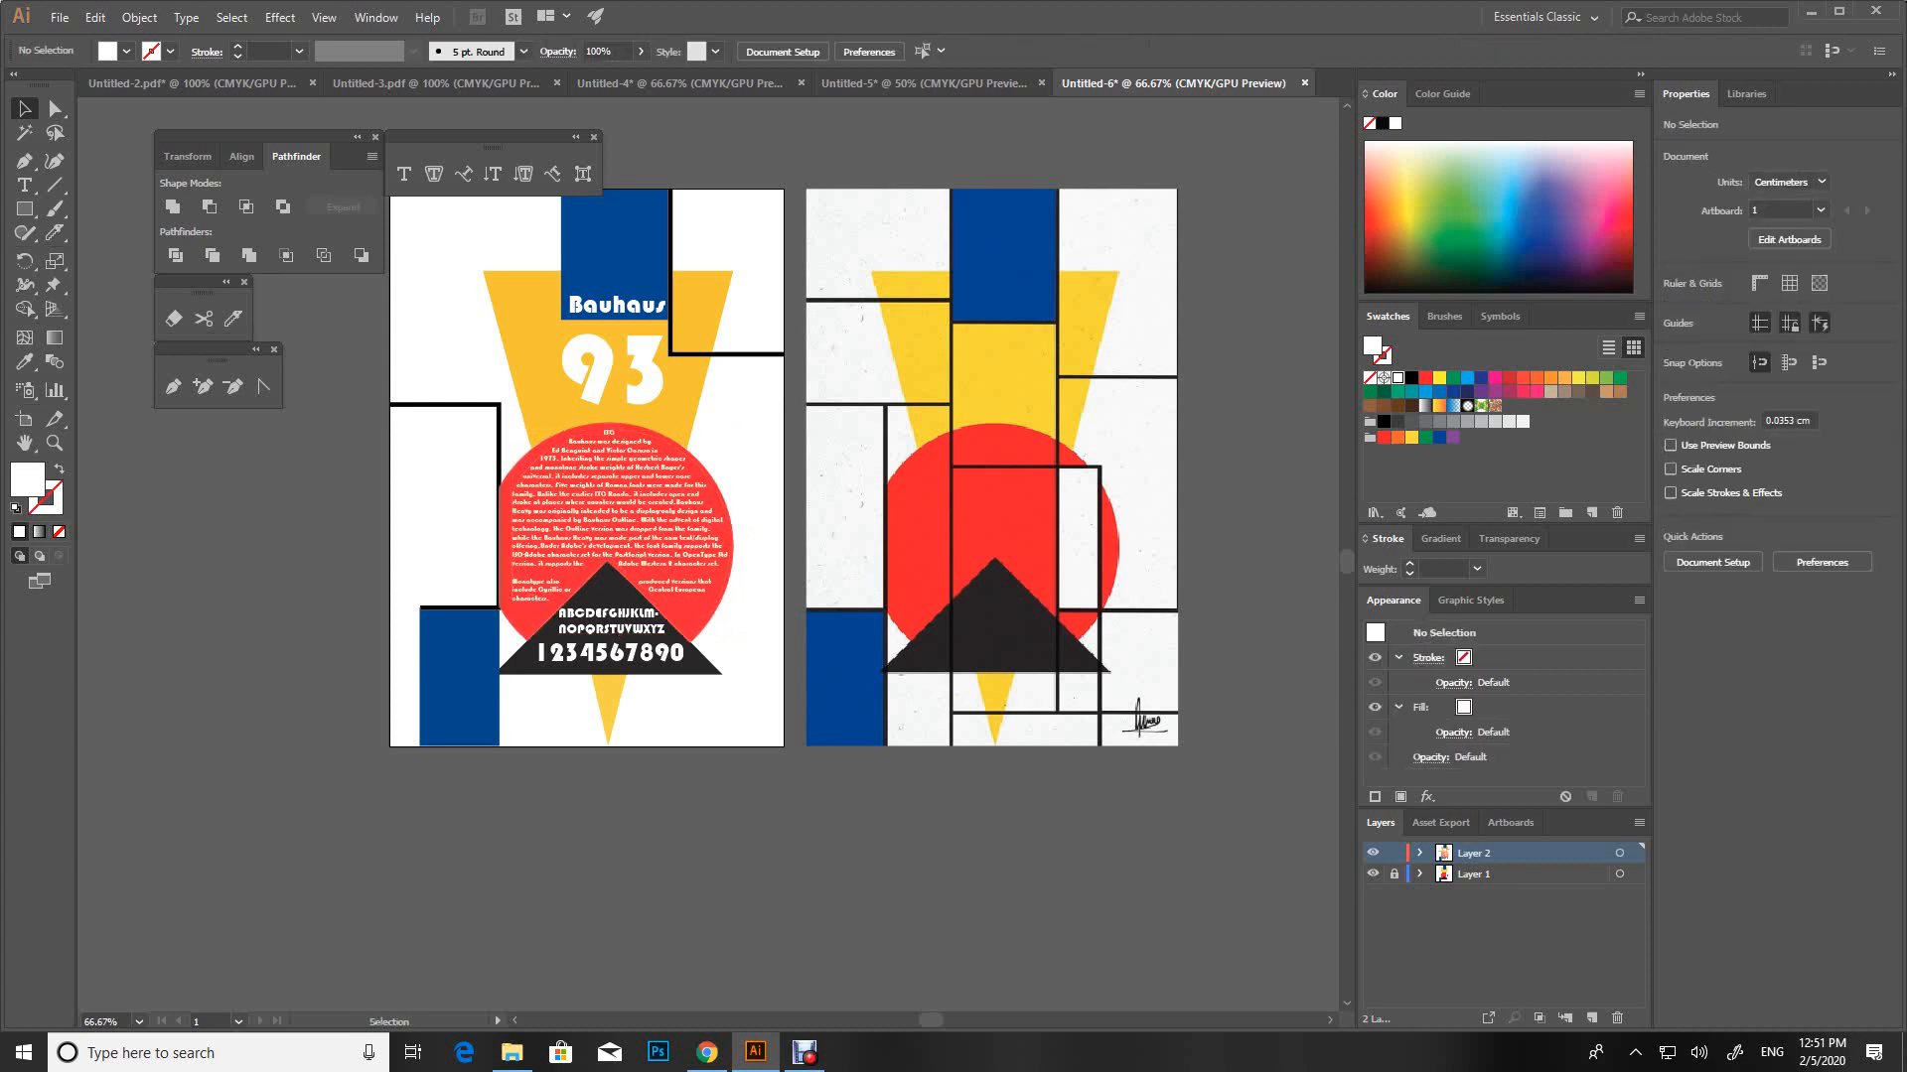
click(701, 601)
double_click(1374, 347)
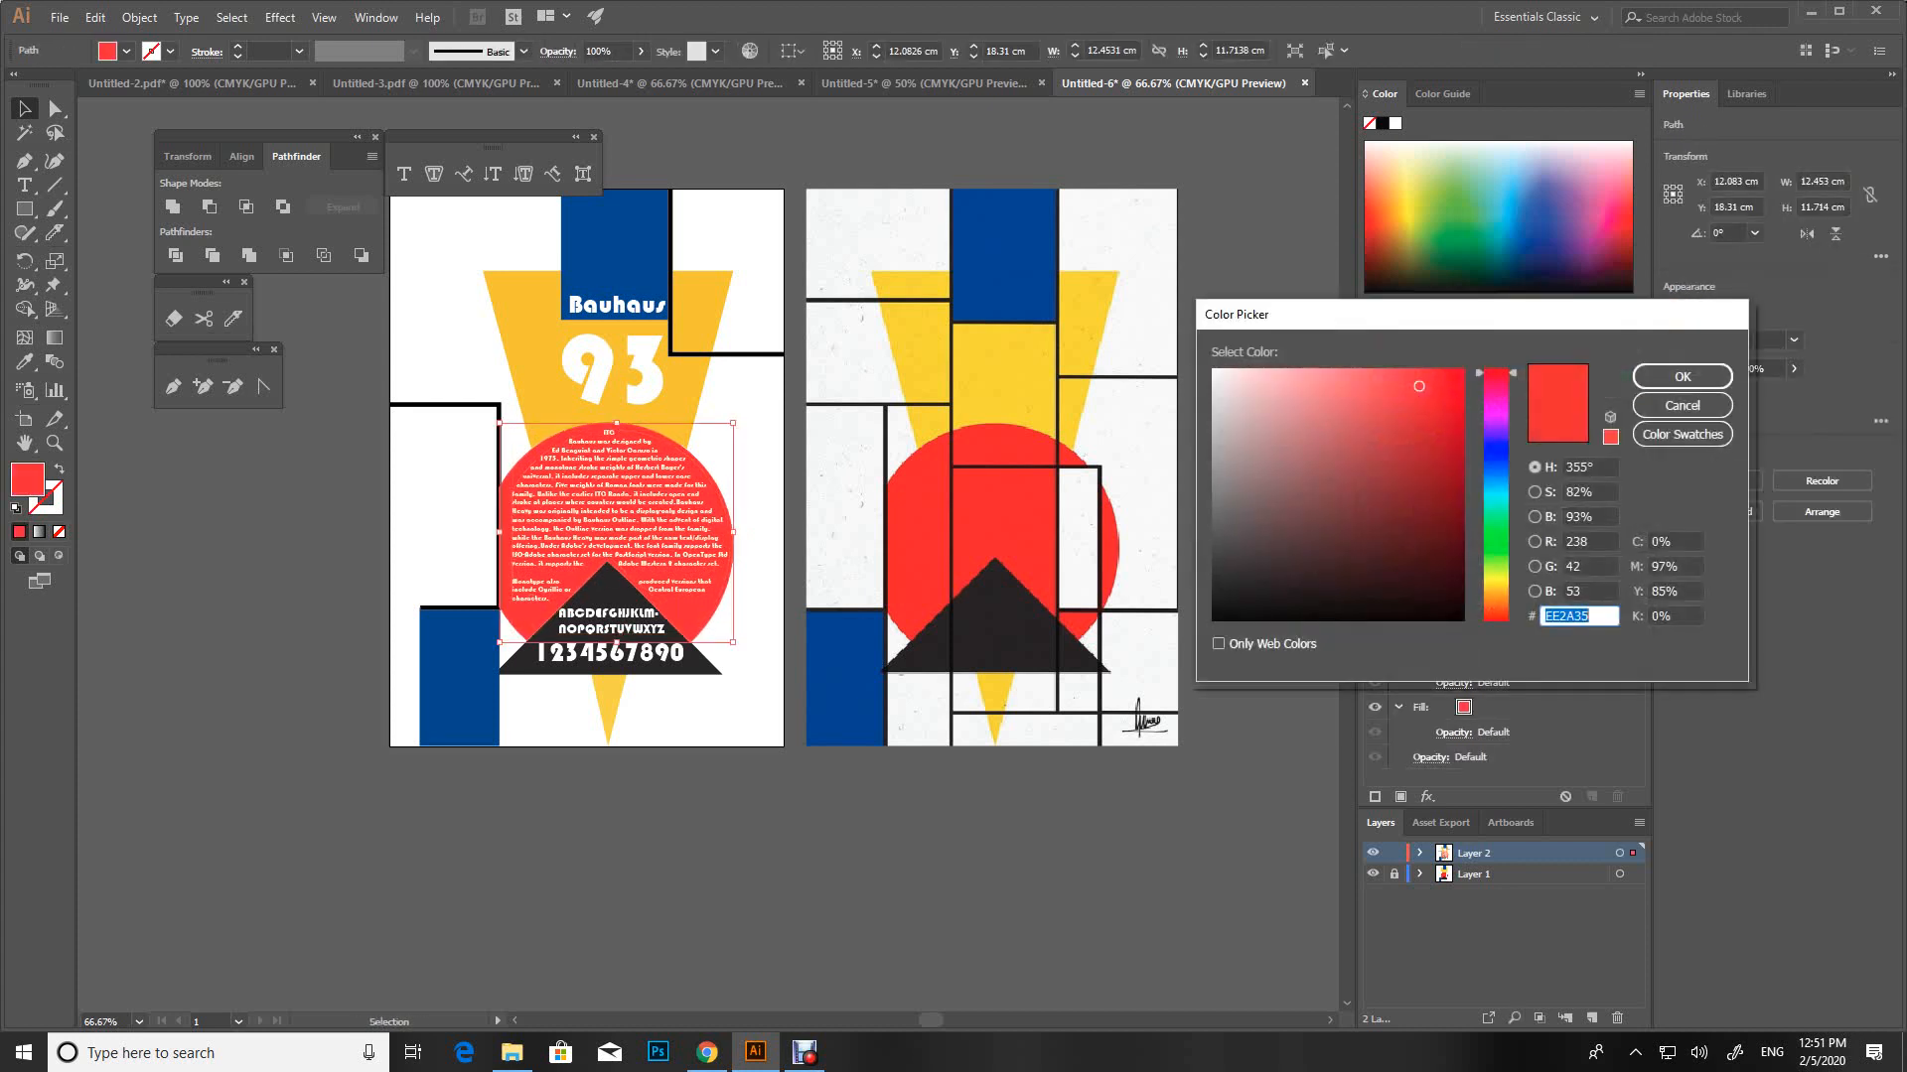
text(D32233)
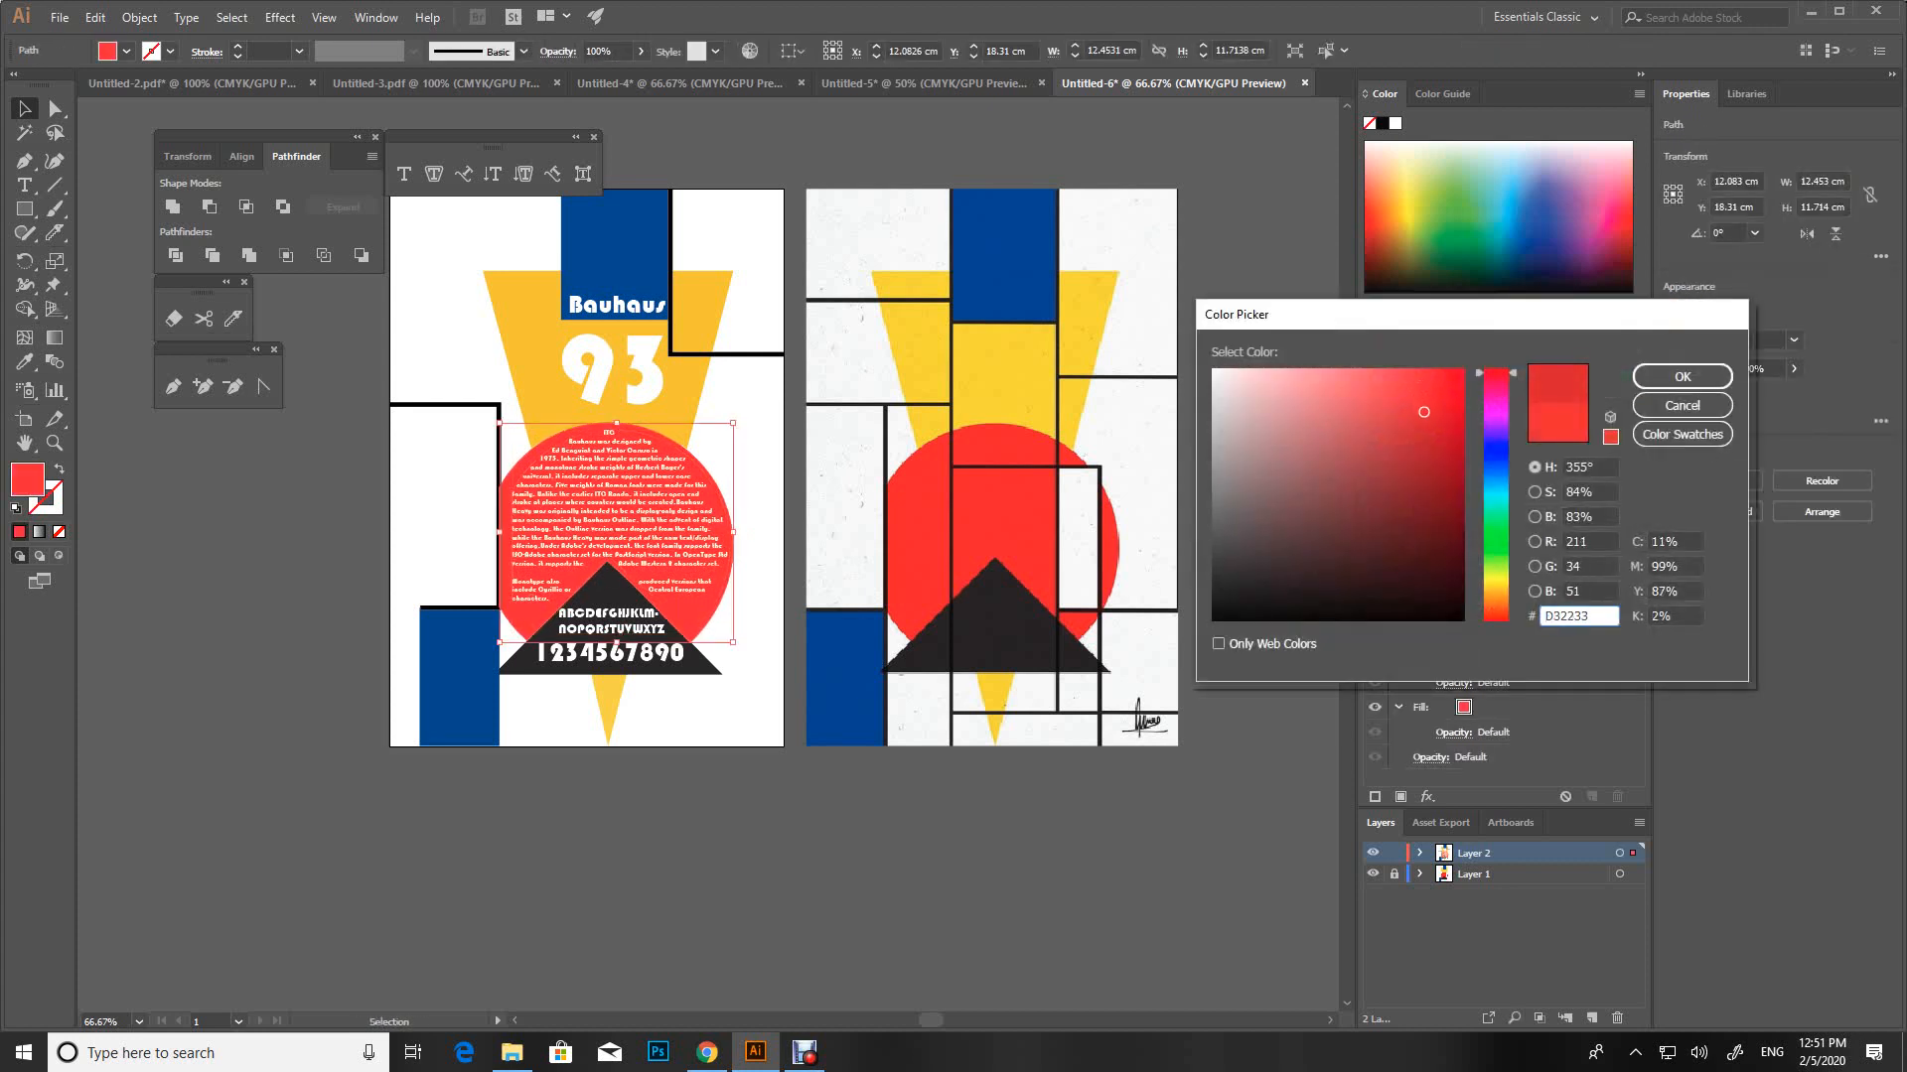
click(1653, 377)
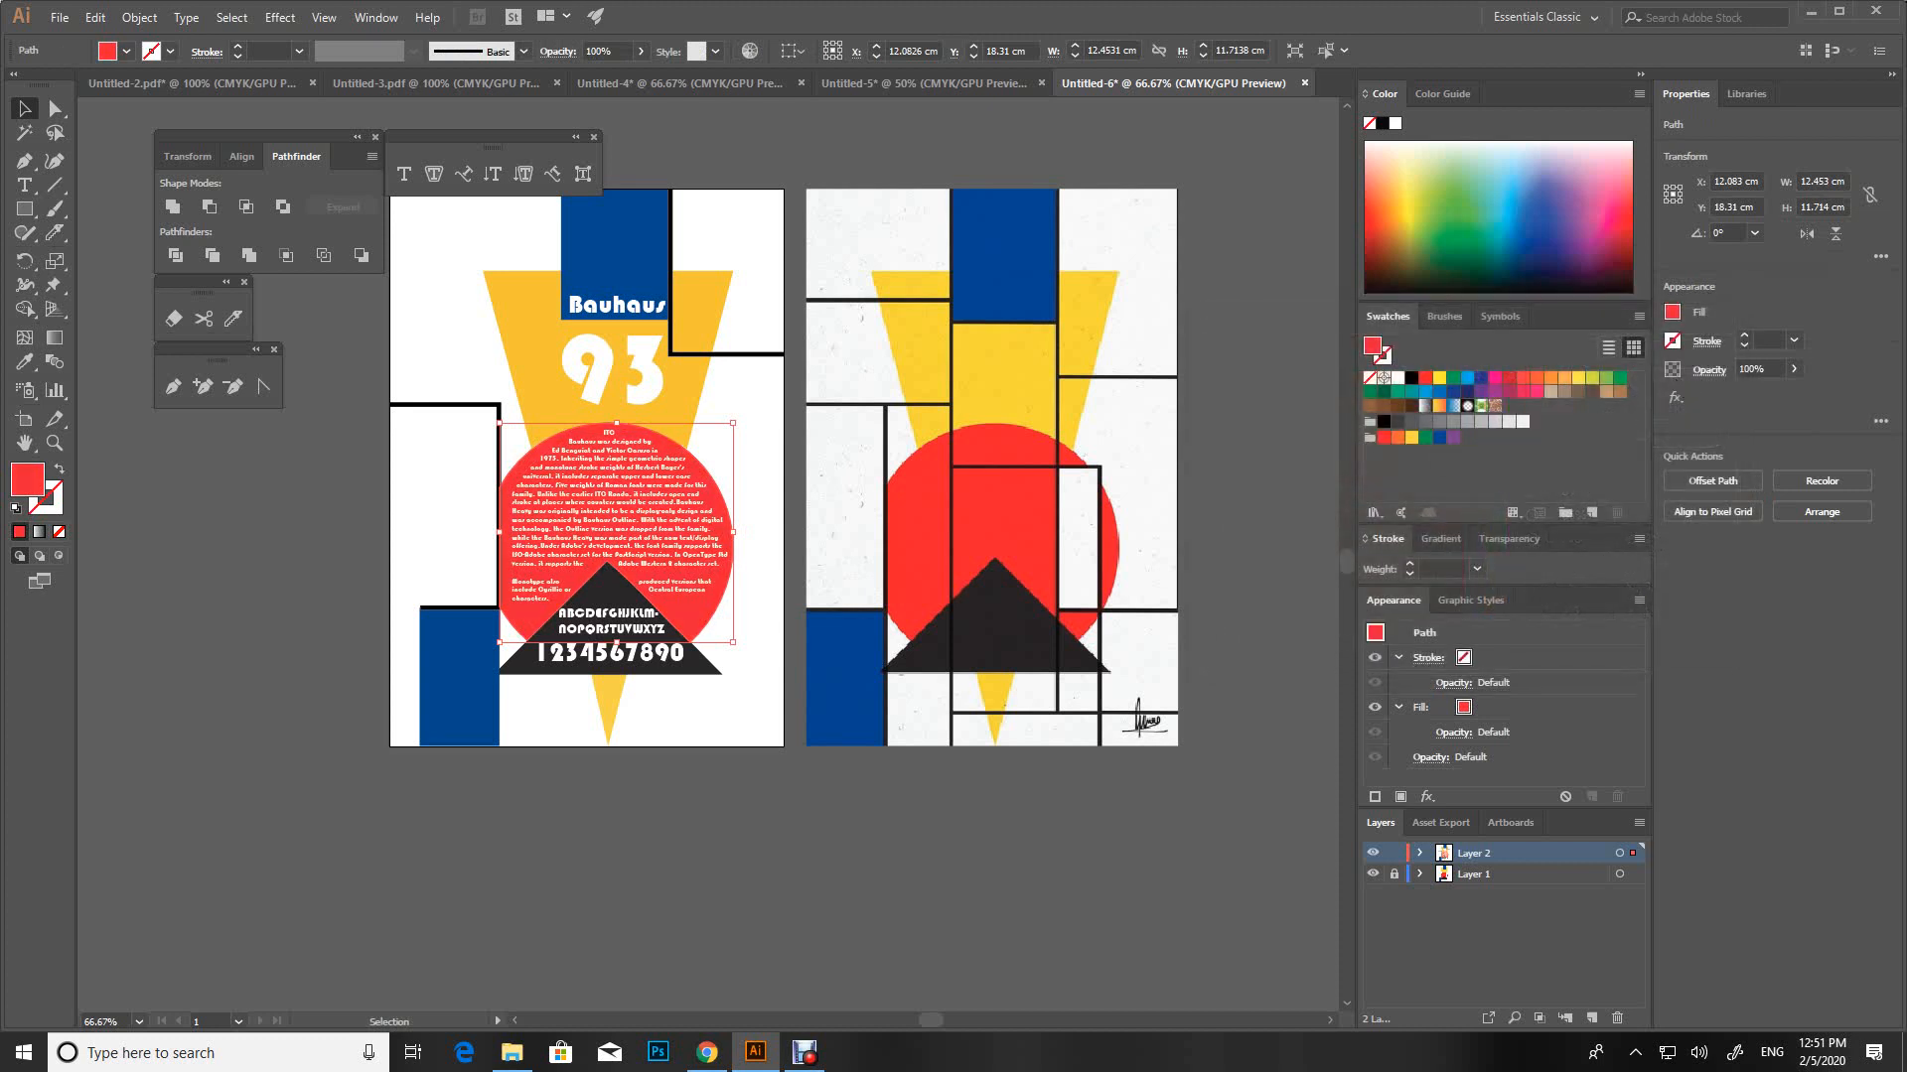
key(ctrl+shift+a)
Hide Layer 1 with the reference artwork so that only the finished poster is shown
key(space)
drag(864, 496, 834, 554)
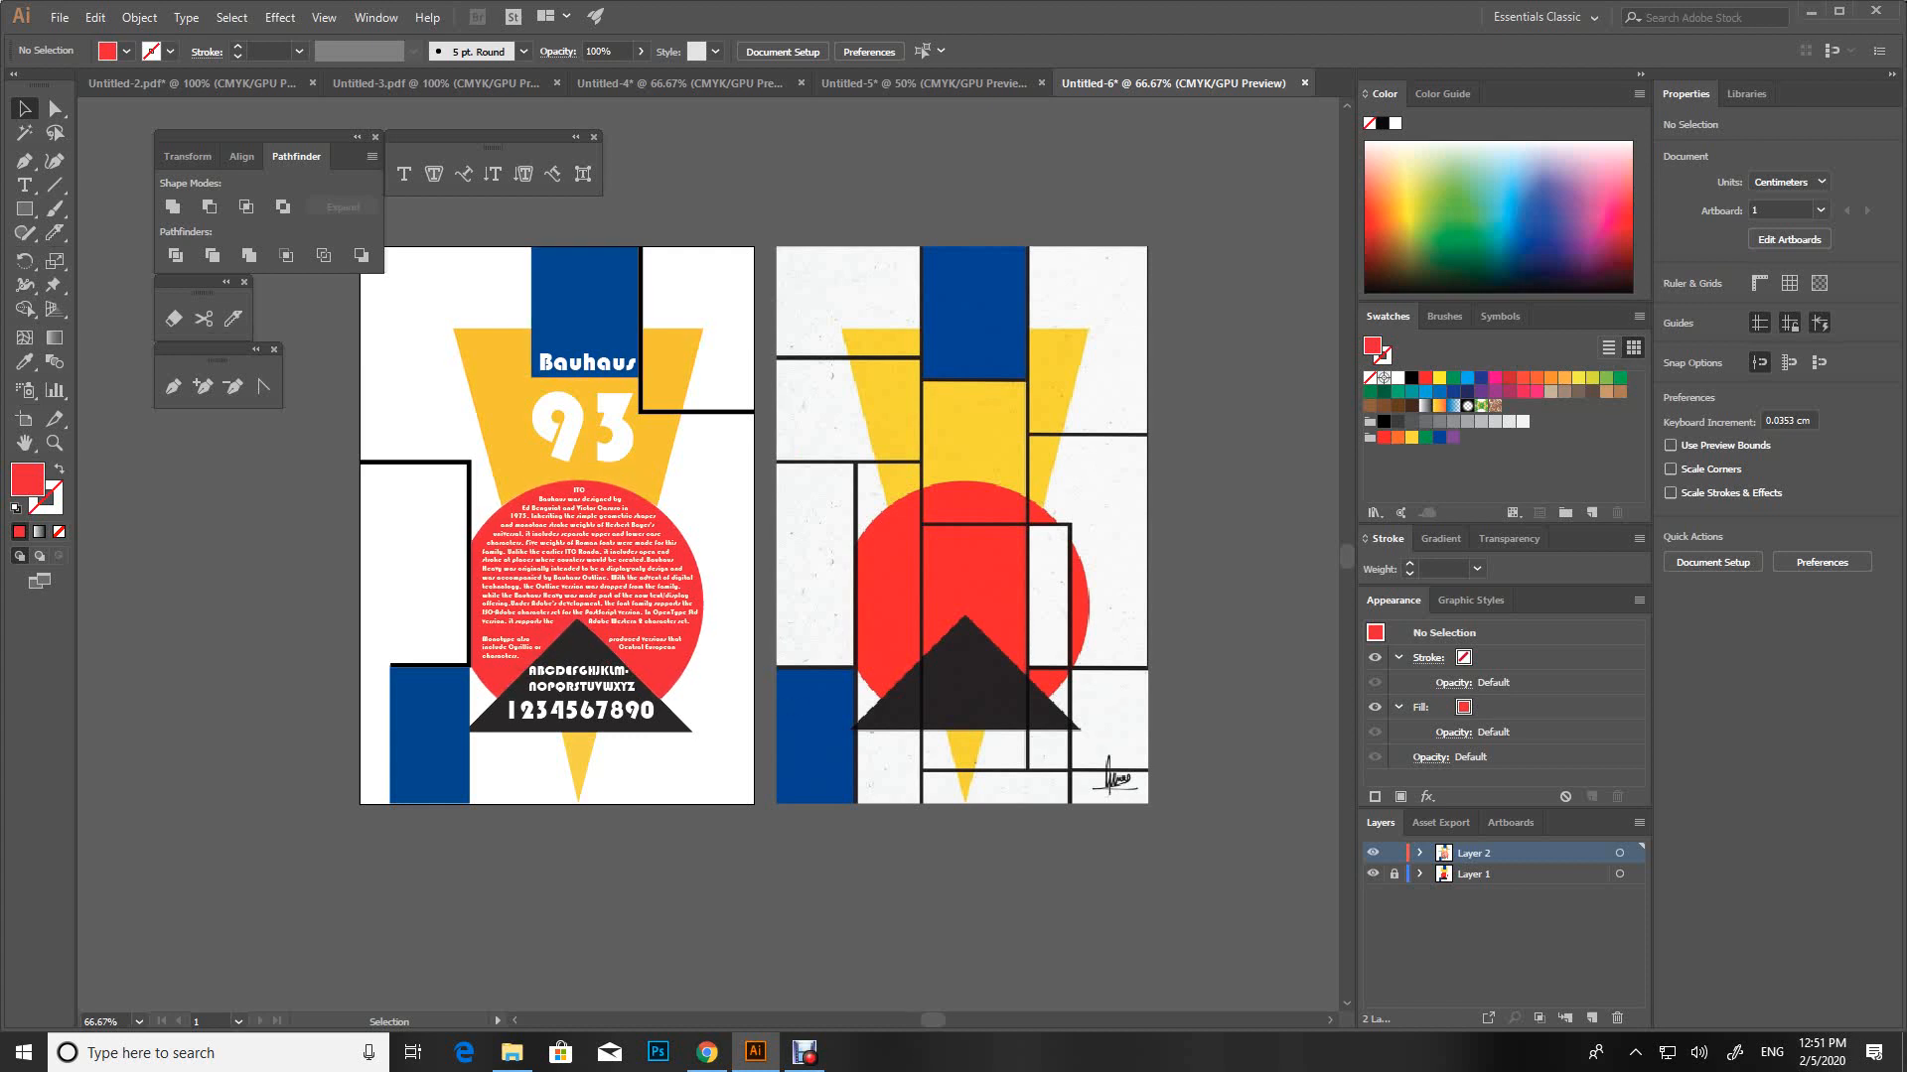
click(1373, 873)
scroll(566, 527, left, 1)
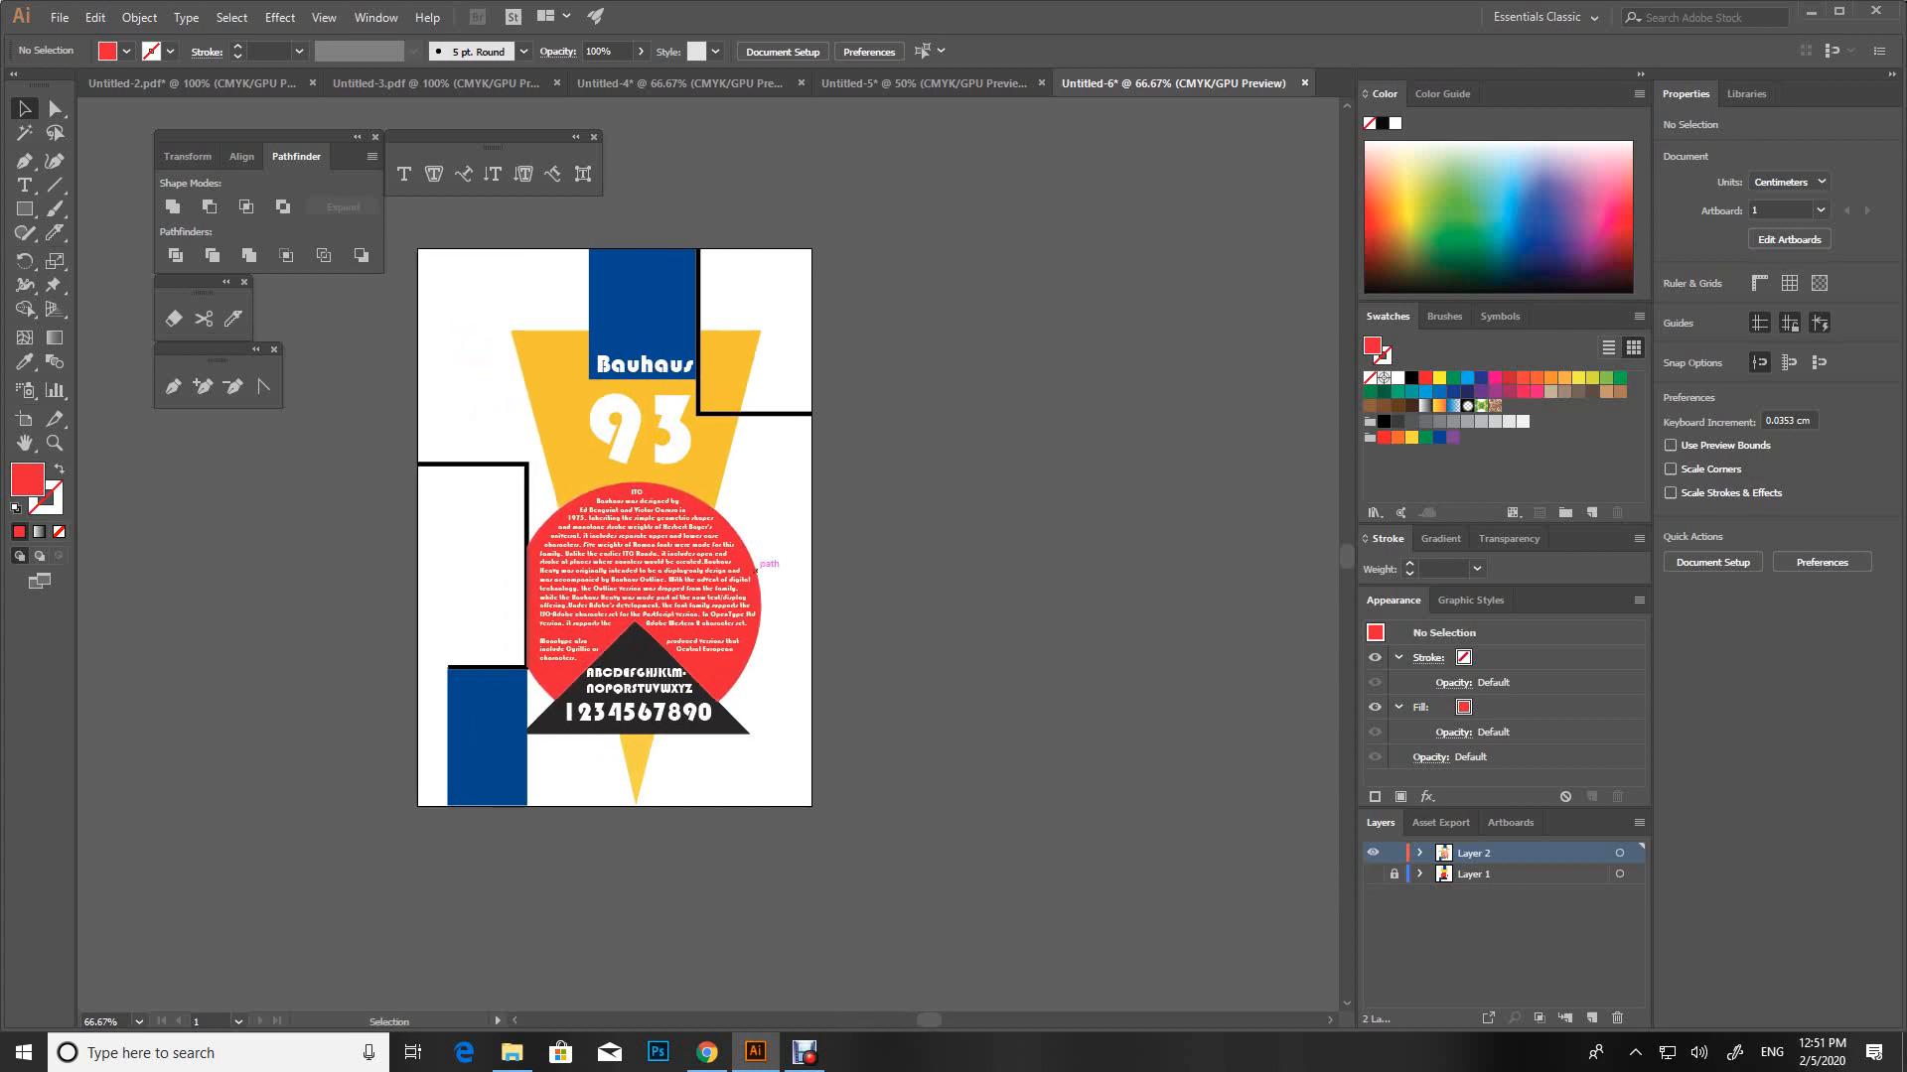
click(807, 1052)
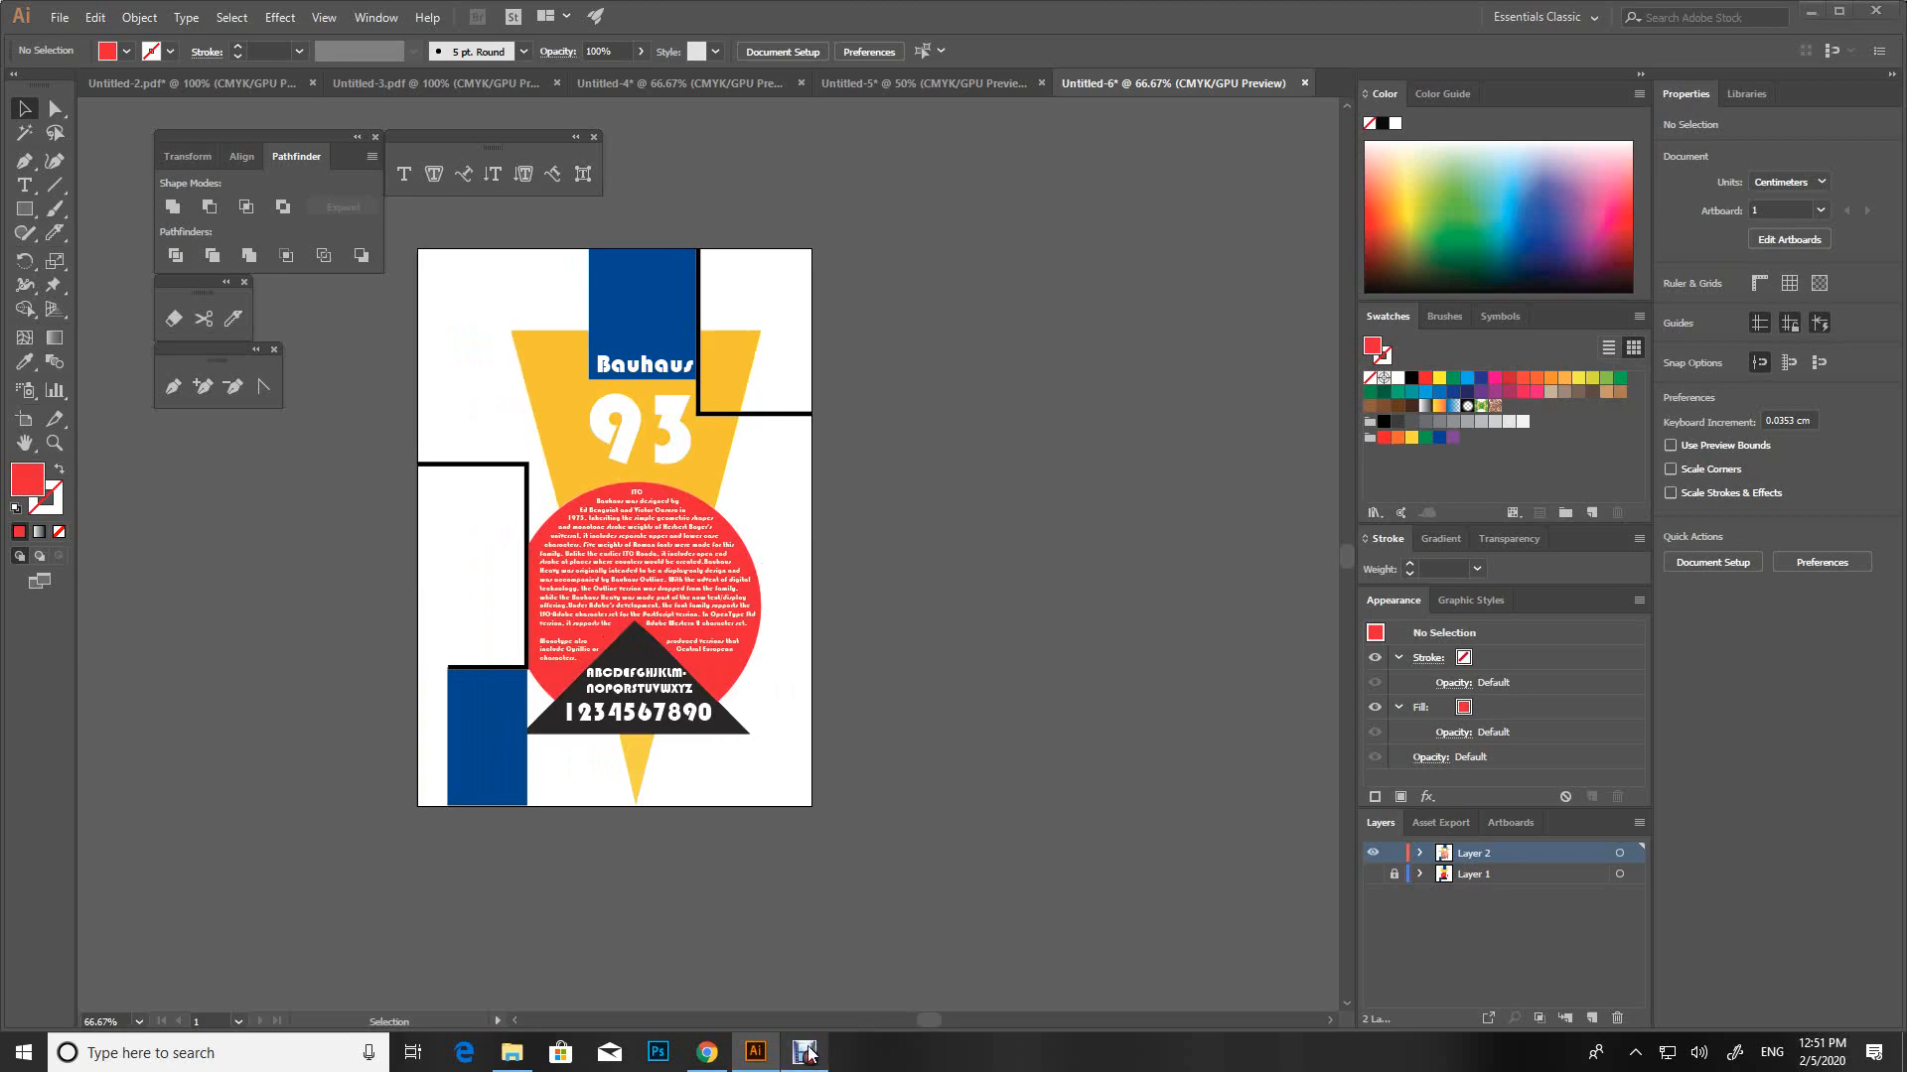